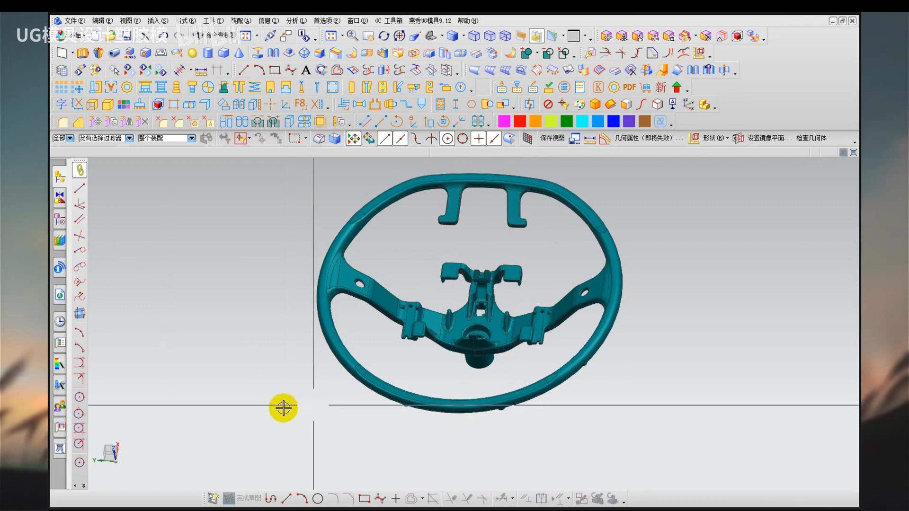
Start a face slope analysis with the positive Z axis as the reference vector.
middle_click_drag(308, 405, 266, 424)
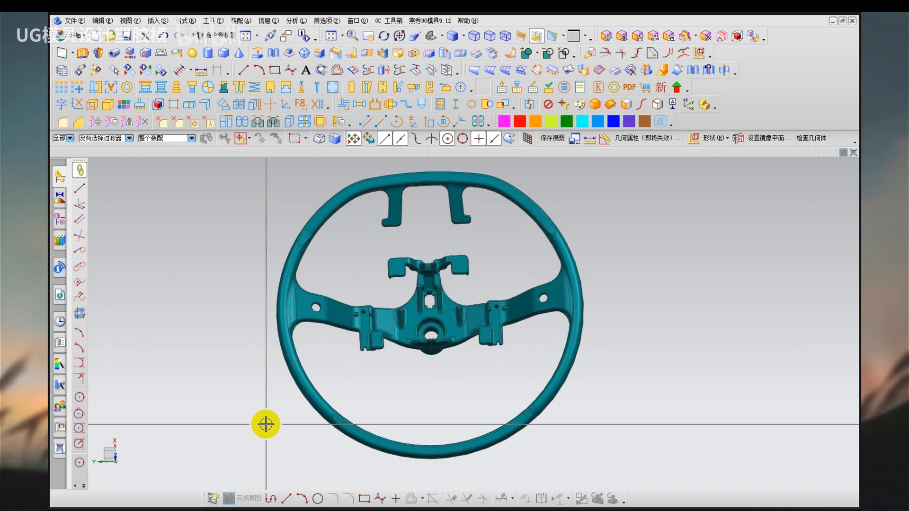
key("F8")
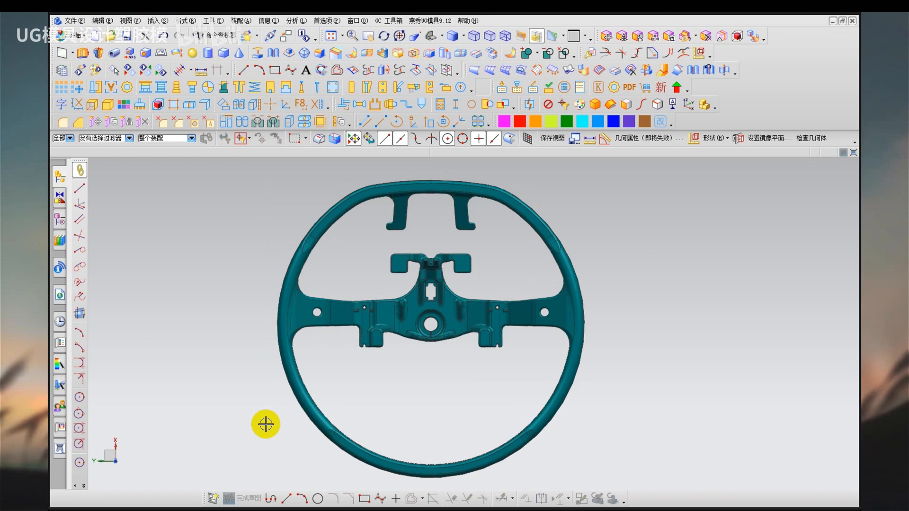
middle_click_drag(436, 400, 387, 409)
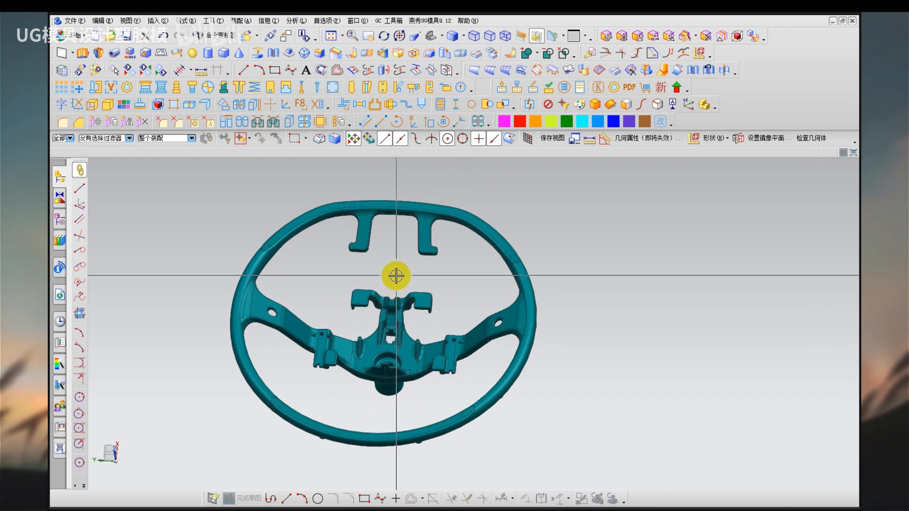
middle_click_drag(399, 270, 421, 234)
key("F8")
left_click(296, 20)
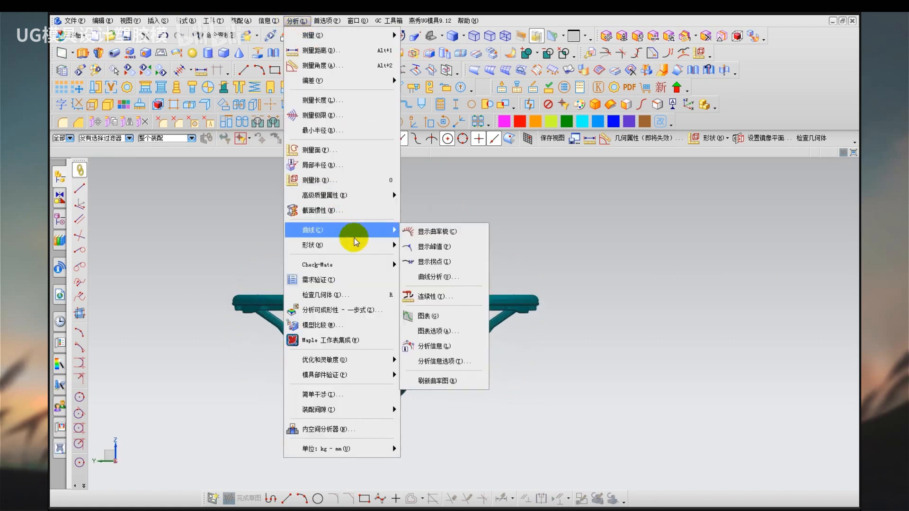
mouse_move(351, 245)
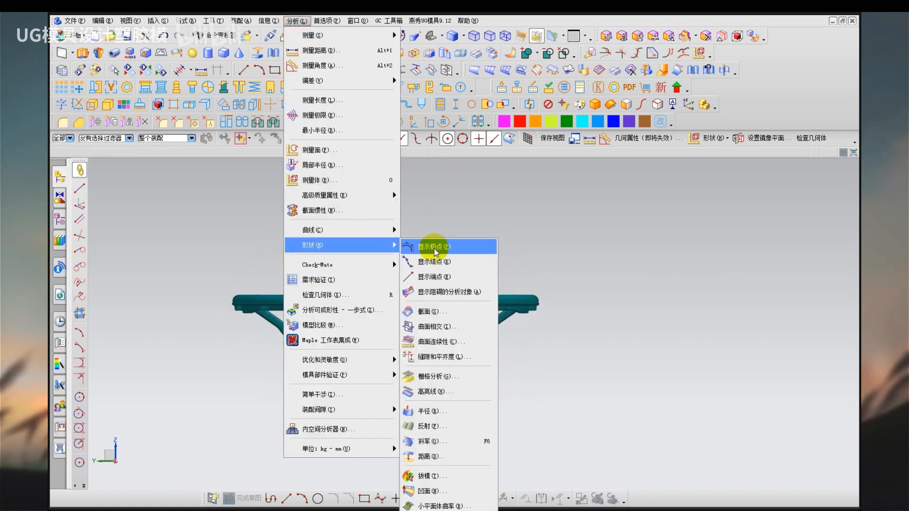
left_click(448, 441)
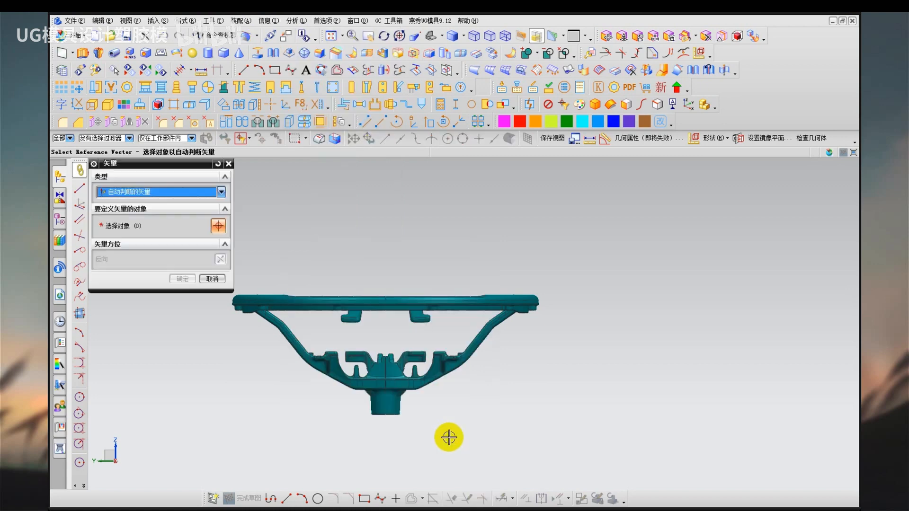
left_click(474, 288)
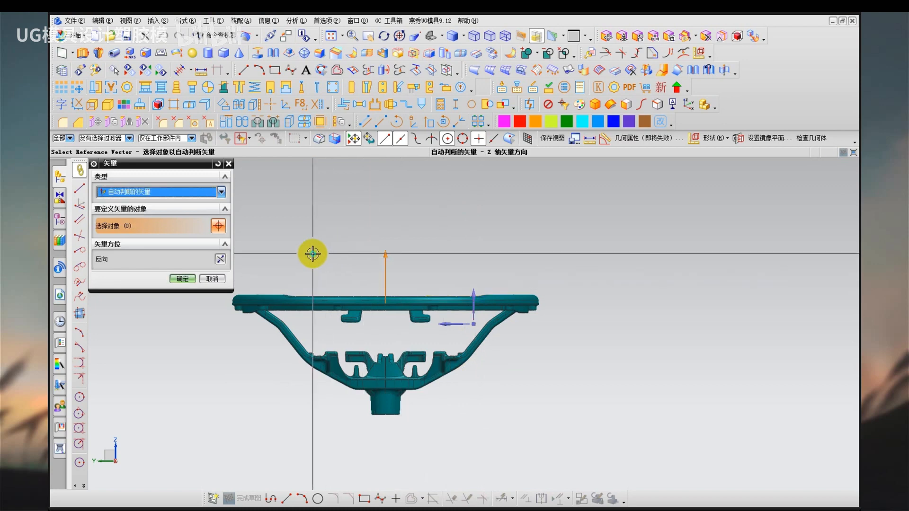
left_click(182, 278)
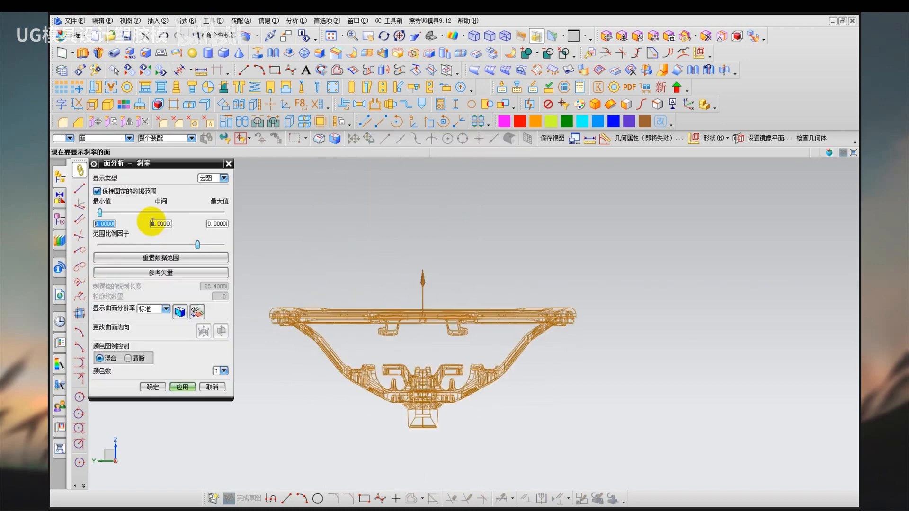
Set the slope range from -0.1 to 0.1 and apply the analysis to all faces of the steering wheel.
type("-0.1")
key("Tab")
type("0.")
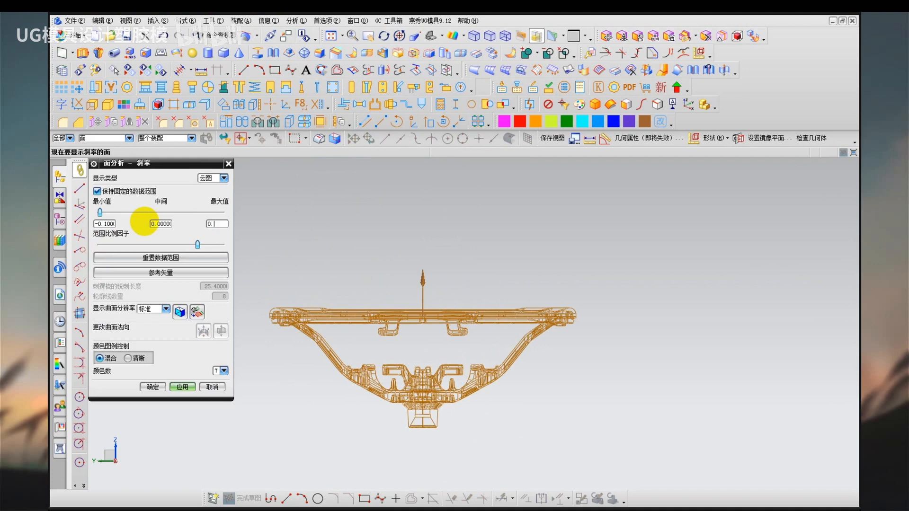
type("1")
left_click_drag(260, 271, 585, 455)
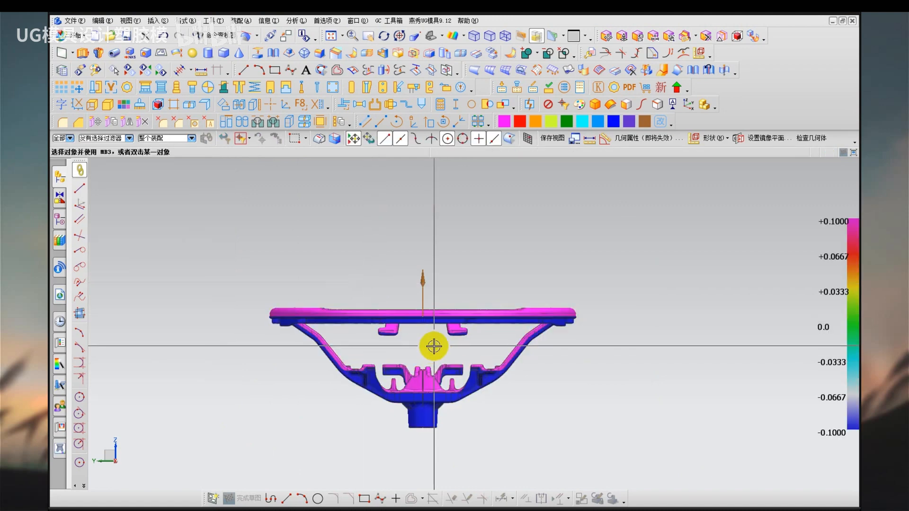
Examine the slope colours on the steering wheel and compare them with both ends of the colour scale.
middle_click_drag(434, 347, 463, 392)
scroll(420, 386, "up", 2)
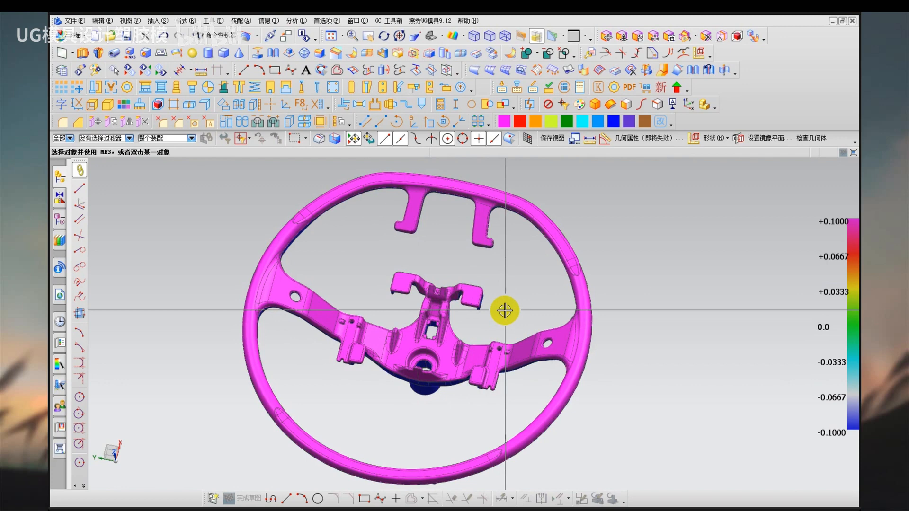
middle_click_drag(499, 319, 501, 305)
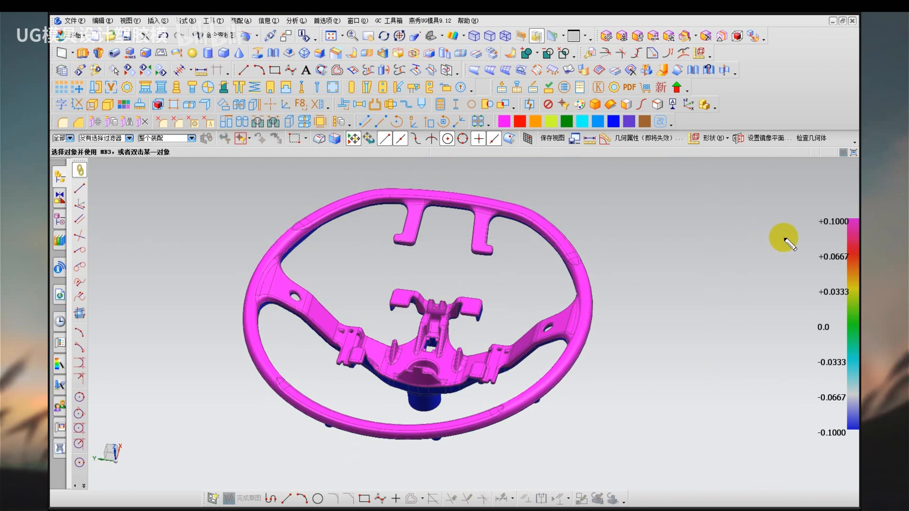
left_click_drag(809, 230, 847, 231)
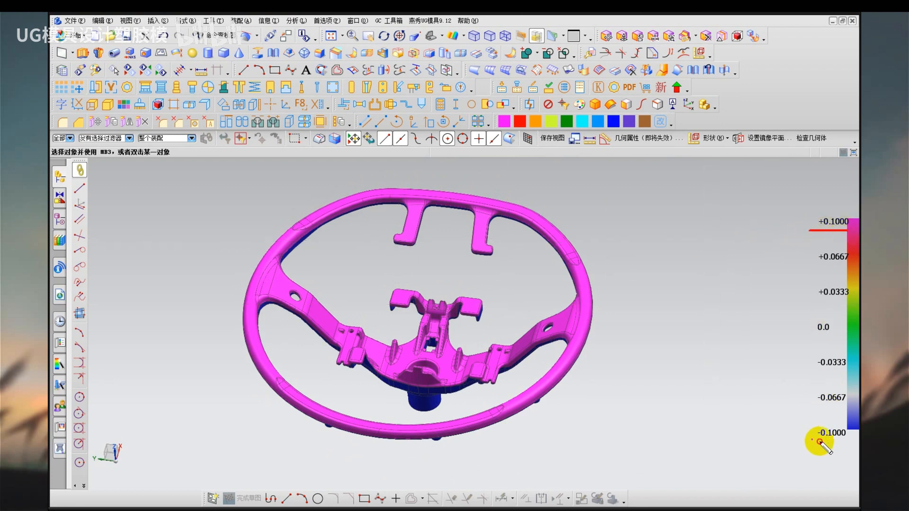
left_click_drag(812, 440, 858, 442)
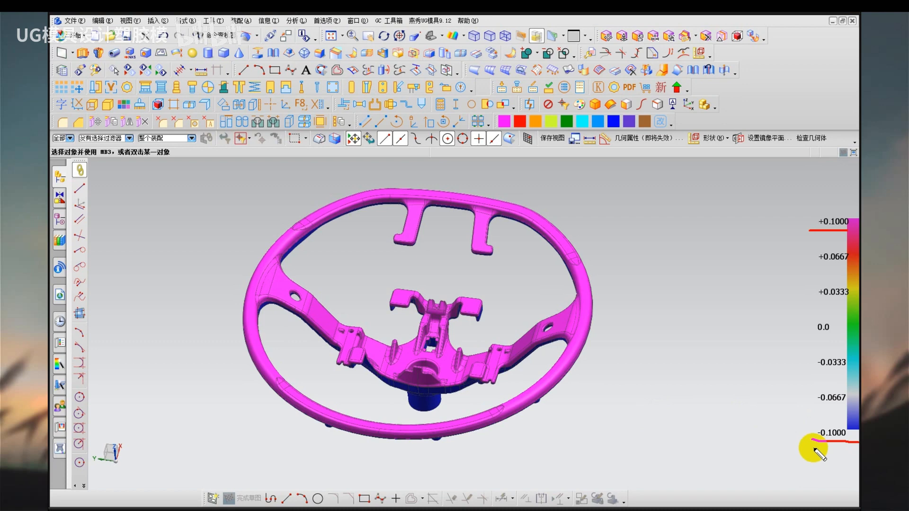
Reopen the face slope analysis to review its minimum and maximum range settings, and accept them.
left_click(297, 20)
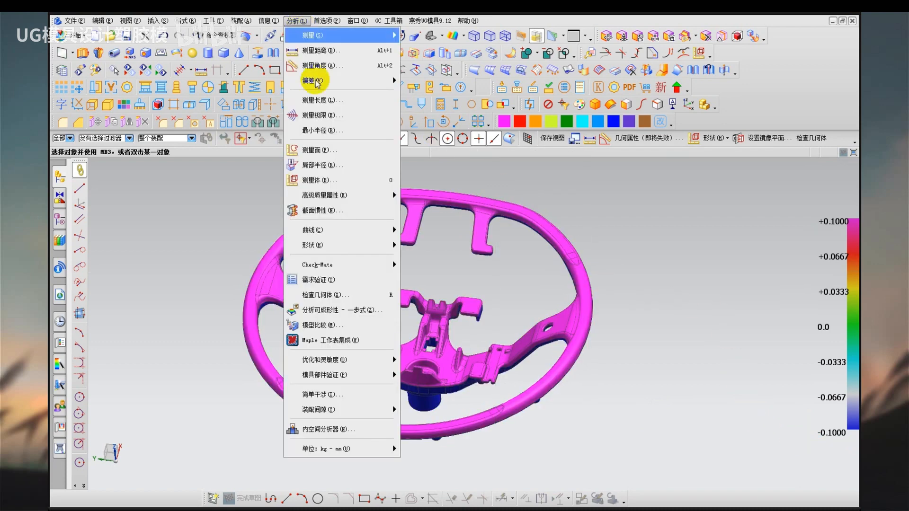
mouse_move(348, 245)
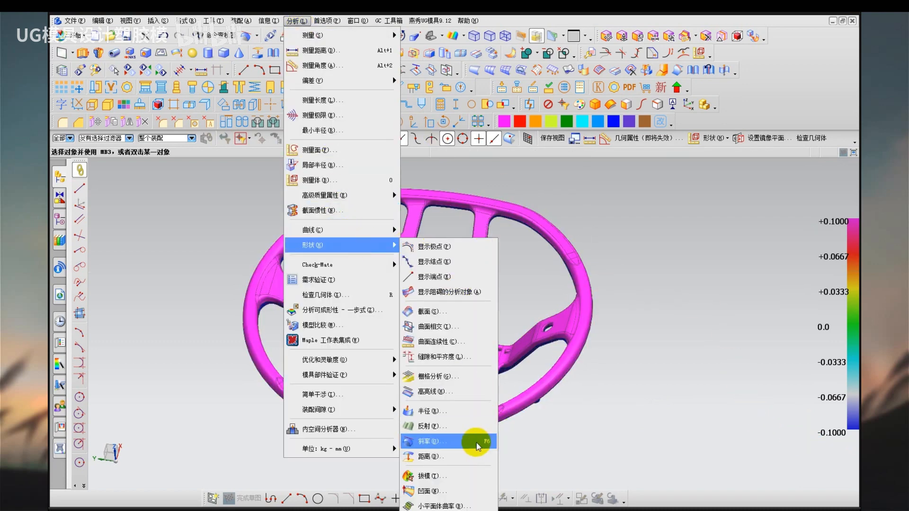
left_click(475, 442)
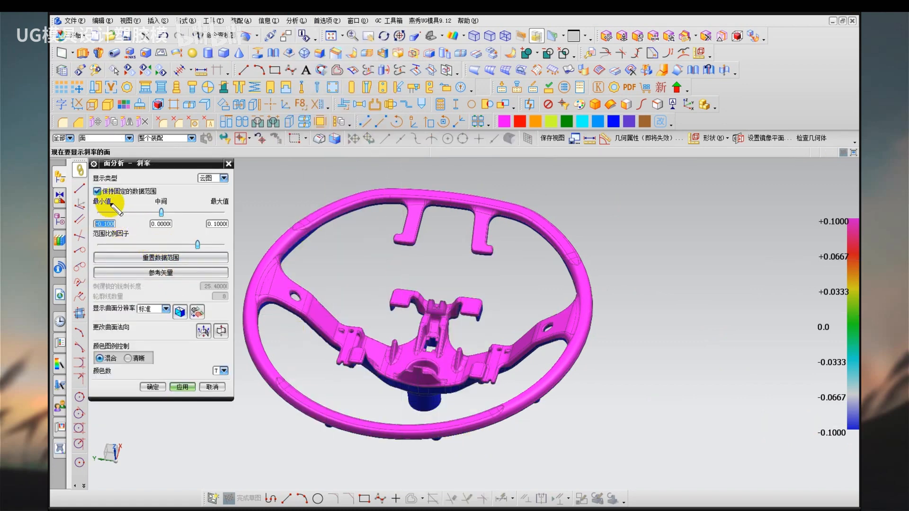
mouse_move(106, 192)
left_mouse_down()
mouse_move(76, 231)
mouse_move(117, 195)
left_mouse_up()
mouse_move(208, 217)
left_mouse_down()
mouse_move(239, 223)
mouse_move(208, 217)
left_mouse_up()
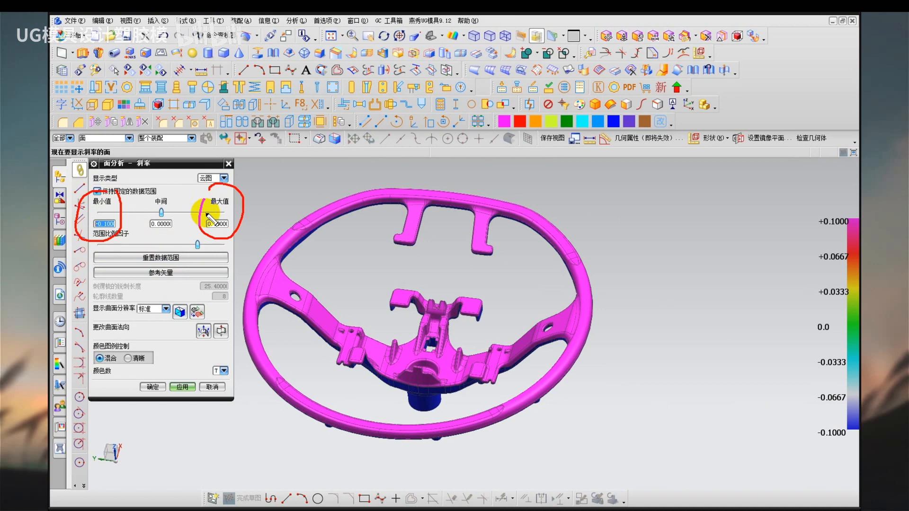
key("Escape")
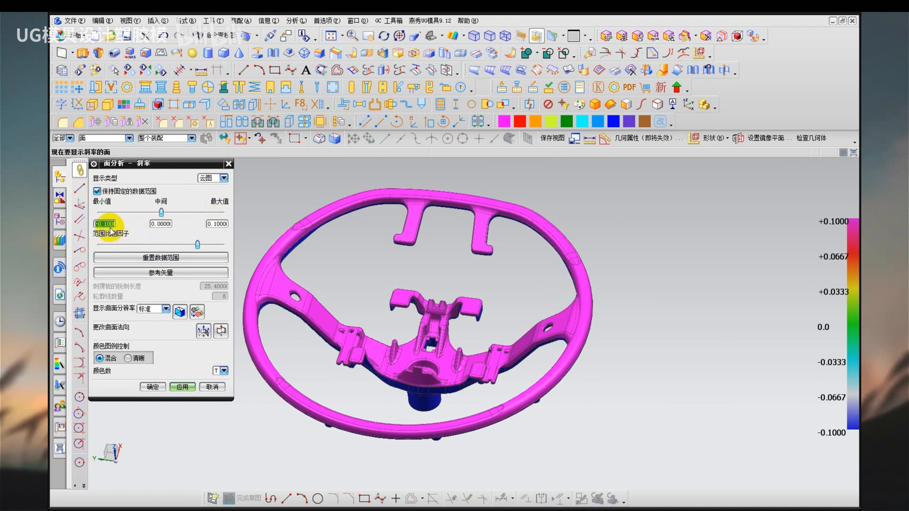
mouse_move(104, 213)
left_mouse_down()
mouse_move(108, 253)
mouse_move(94, 279)
mouse_move(113, 311)
left_mouse_up()
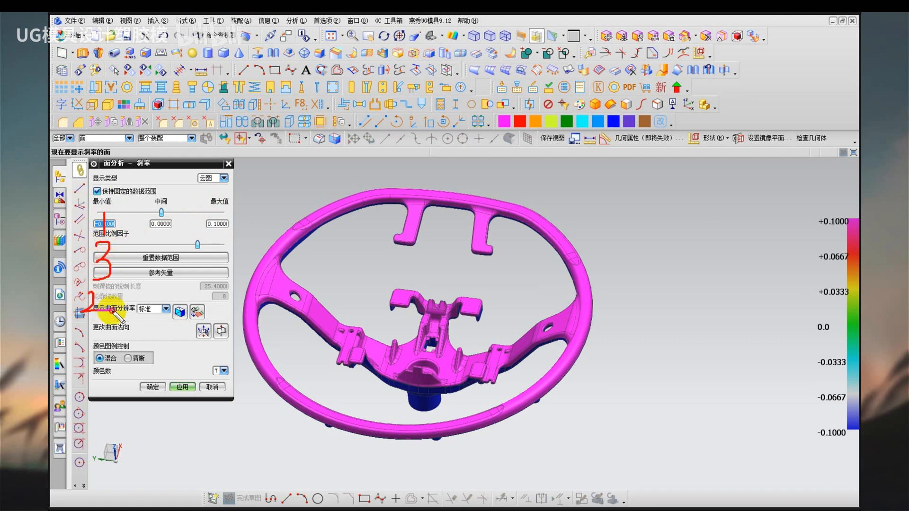
left_click_drag(97, 190, 108, 206)
left_click_drag(114, 188, 114, 211)
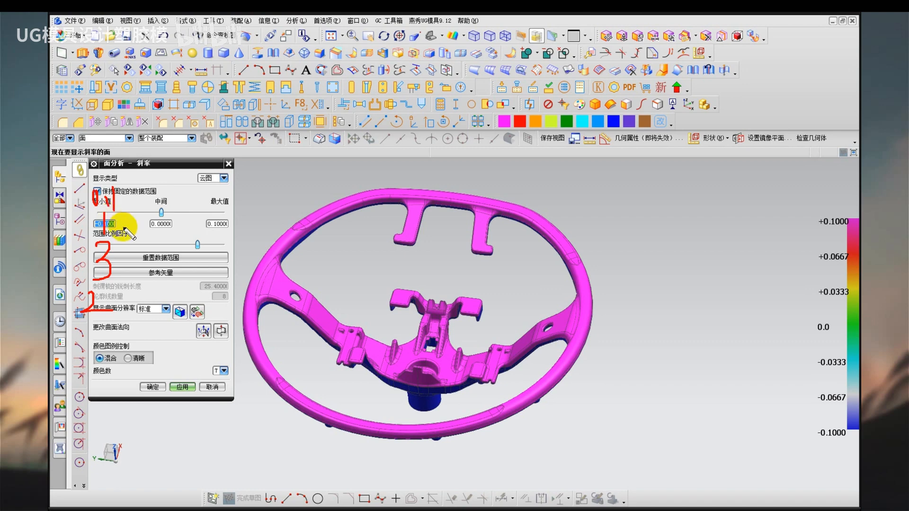
key("Escape")
key("ctrl+shift+d")
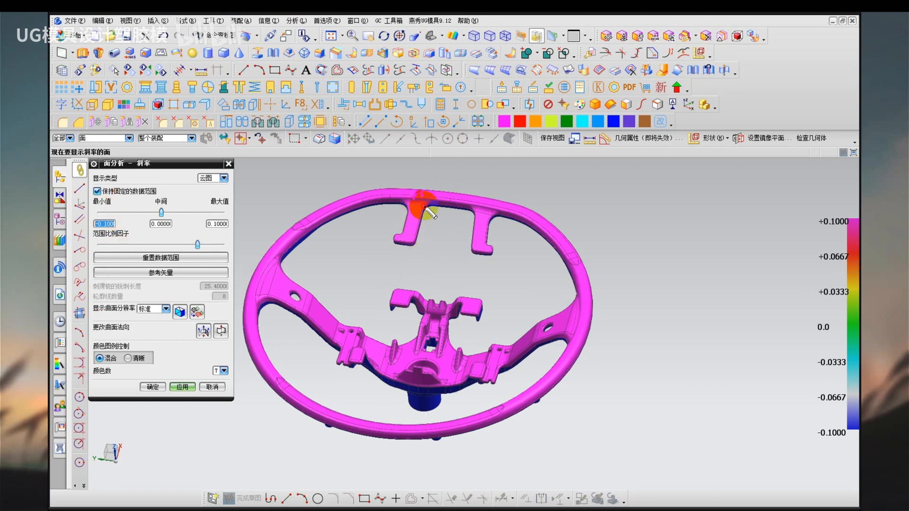
left_click_drag(427, 210, 421, 208)
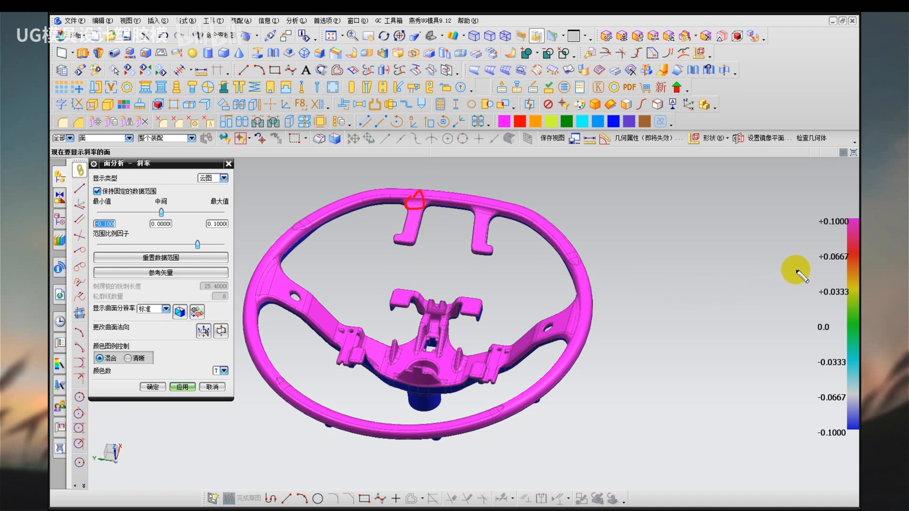
left_click_drag(808, 266, 848, 266)
left_click_drag(813, 303, 850, 302)
key("Escape")
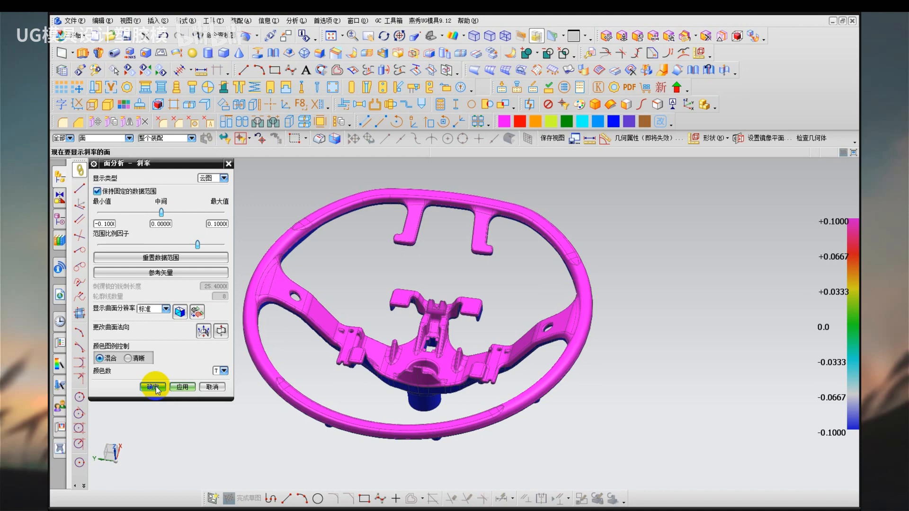
left_click(152, 387)
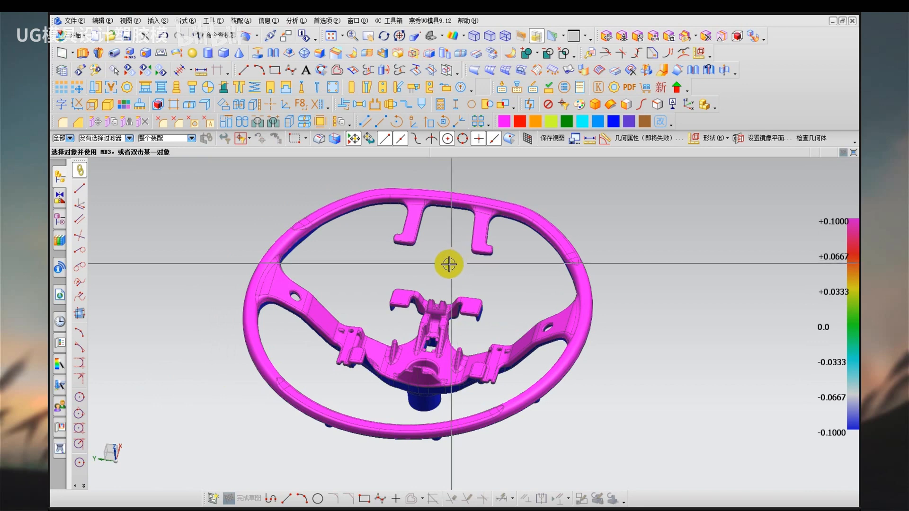
Examine the coloured steering wheel in a tilted view to judge the symmetry of its rim and spokes.
middle_click_drag(442, 268, 441, 256)
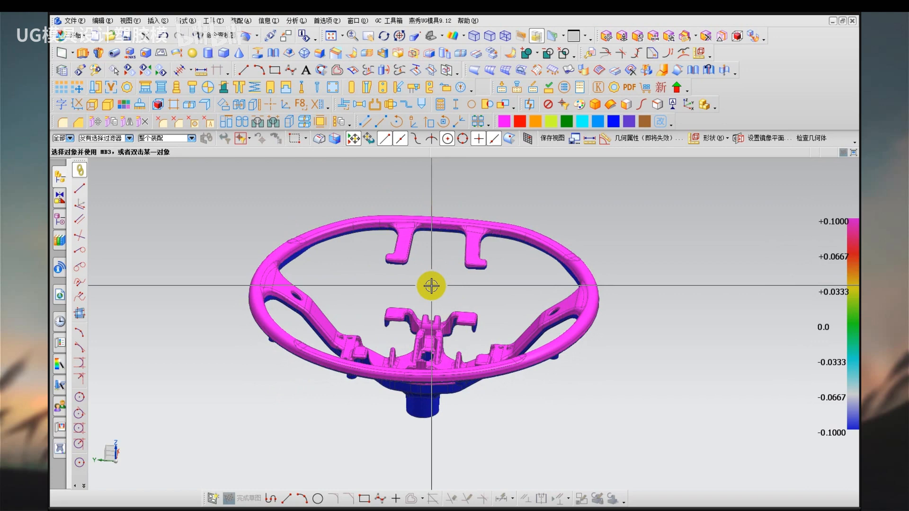
mouse_move(597, 205)
left_mouse_down()
mouse_move(603, 220)
mouse_move(633, 229)
left_mouse_up()
mouse_move(638, 198)
left_mouse_down()
mouse_move(684, 195)
mouse_move(679, 205)
left_mouse_up()
left_click_drag(695, 171, 718, 177)
mouse_move(689, 206)
left_mouse_down()
mouse_move(696, 237)
mouse_move(775, 189)
mouse_move(739, 227)
mouse_move(784, 245)
left_mouse_up()
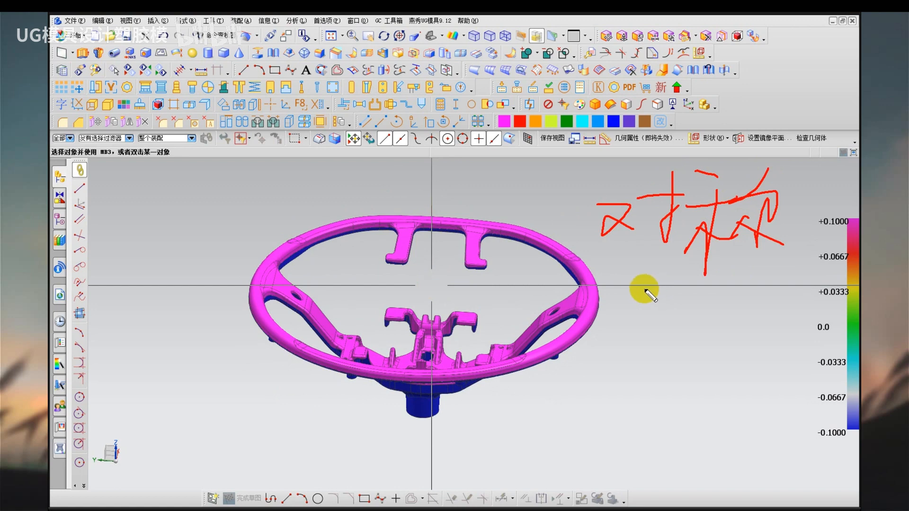
left_click_drag(598, 275, 772, 282)
mouse_move(626, 289)
left_mouse_down()
mouse_move(597, 300)
mouse_move(610, 312)
left_mouse_up()
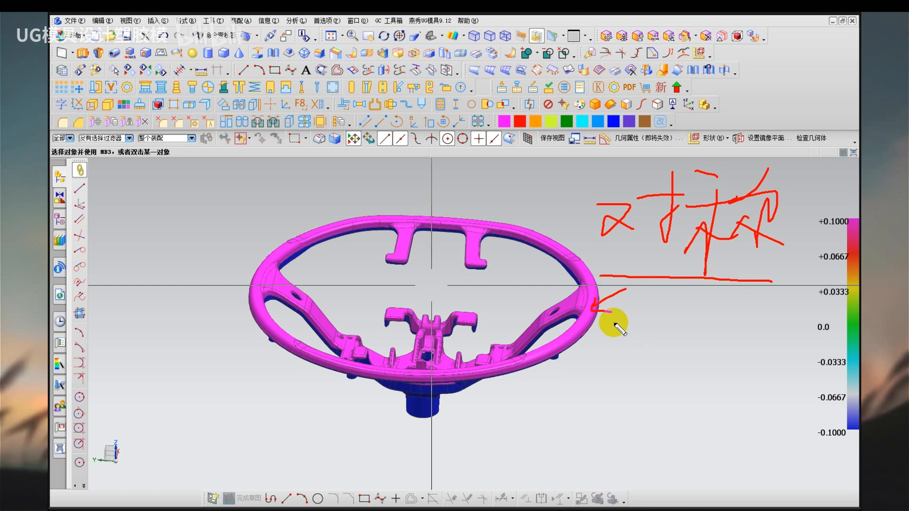
key("Escape")
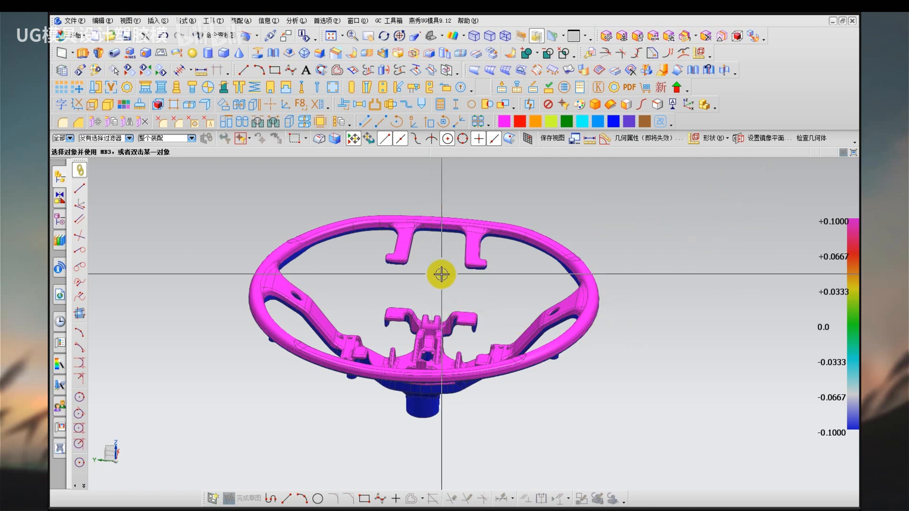
Inspect the steering wheel straight from above and compare its two halves about the vertical centreline.
middle_click_drag(428, 274, 421, 361)
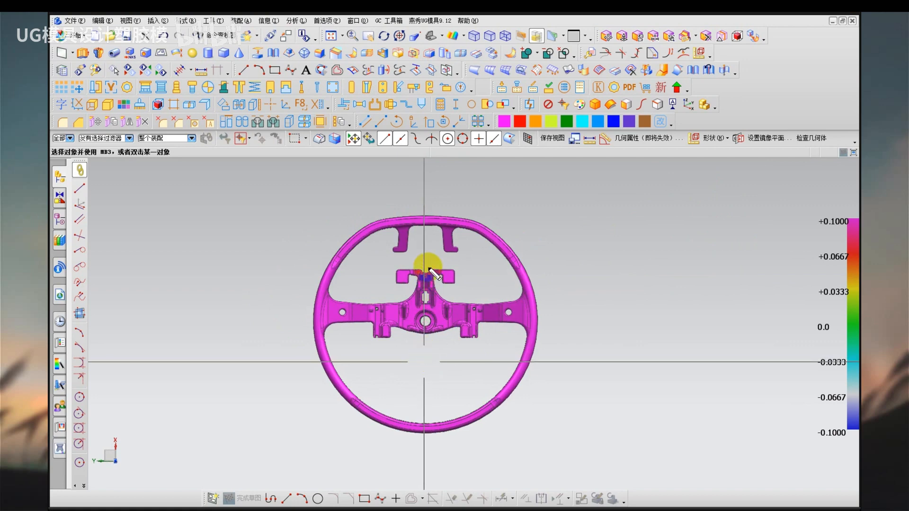
left_click_drag(429, 267, 428, 392)
left_click_drag(391, 357, 425, 377)
left_click_drag(440, 368, 467, 369)
left_click_drag(465, 351, 454, 383)
key("Escape")
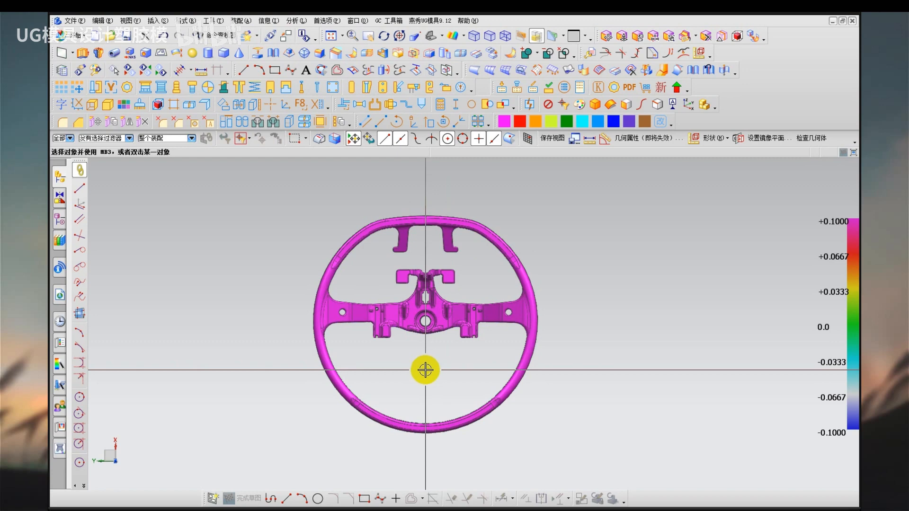
scroll(425, 370, "up", 2)
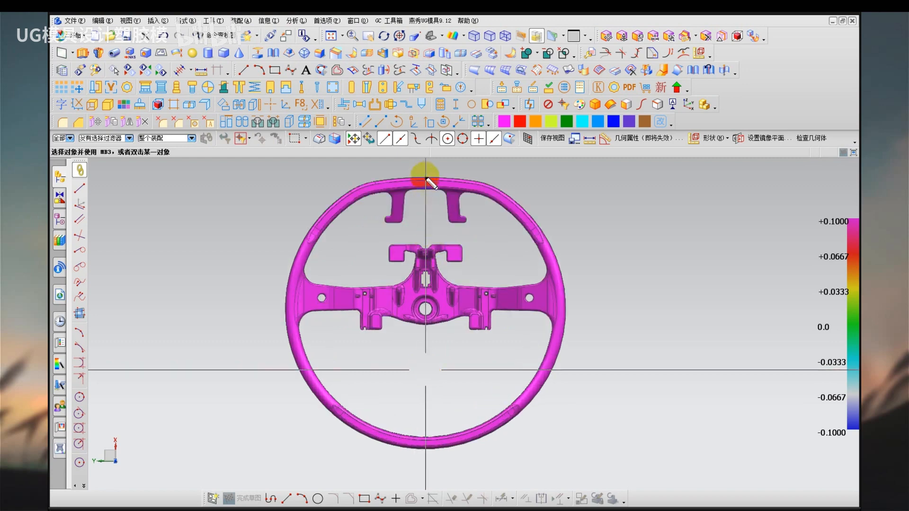
mouse_move(426, 174)
left_mouse_down()
mouse_move(291, 237)
mouse_move(355, 455)
mouse_move(433, 467)
left_mouse_up()
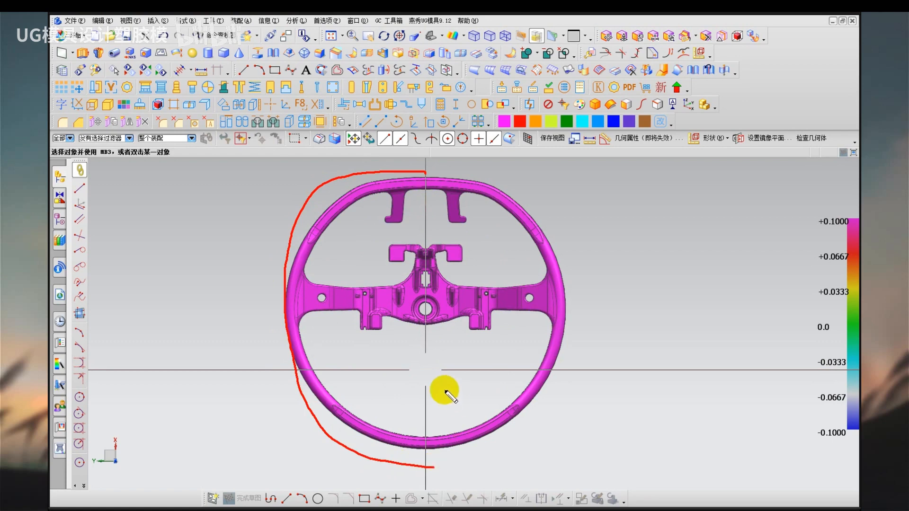
mouse_move(431, 378)
left_mouse_down()
mouse_move(459, 380)
mouse_move(478, 395)
left_mouse_up()
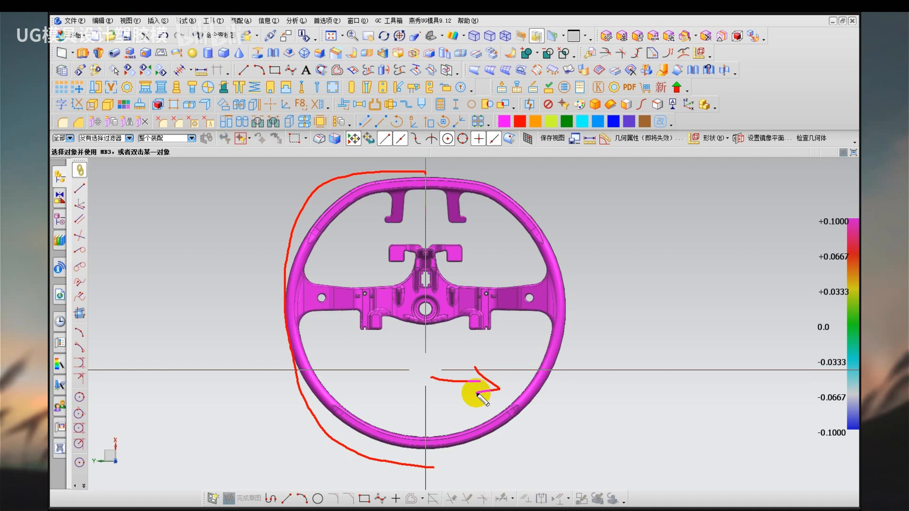
key("Escape")
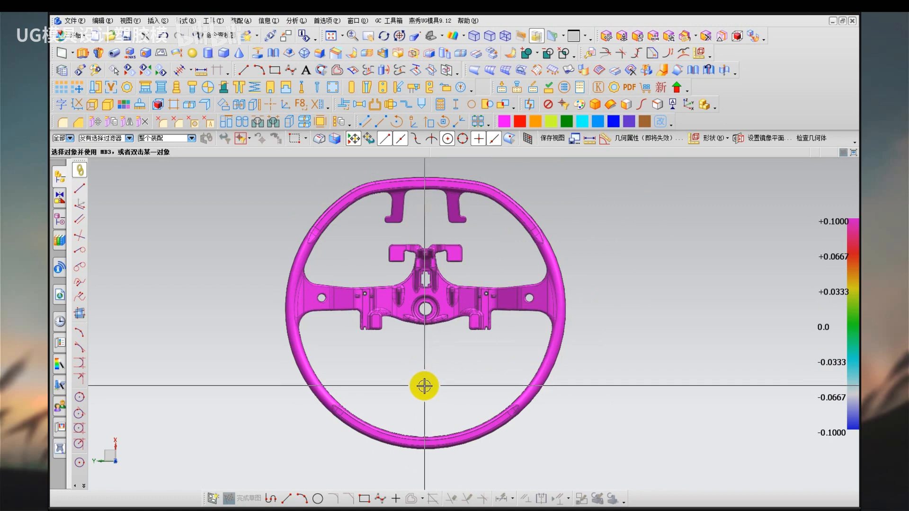
Examine the hub's centre hole in a close, tilted view as the reference for comparing the two halves.
mouse_move(424, 386)
middle_mouse_down()
mouse_move(422, 351)
mouse_move(412, 386)
middle_mouse_up()
scroll(412, 387, "up", 2)
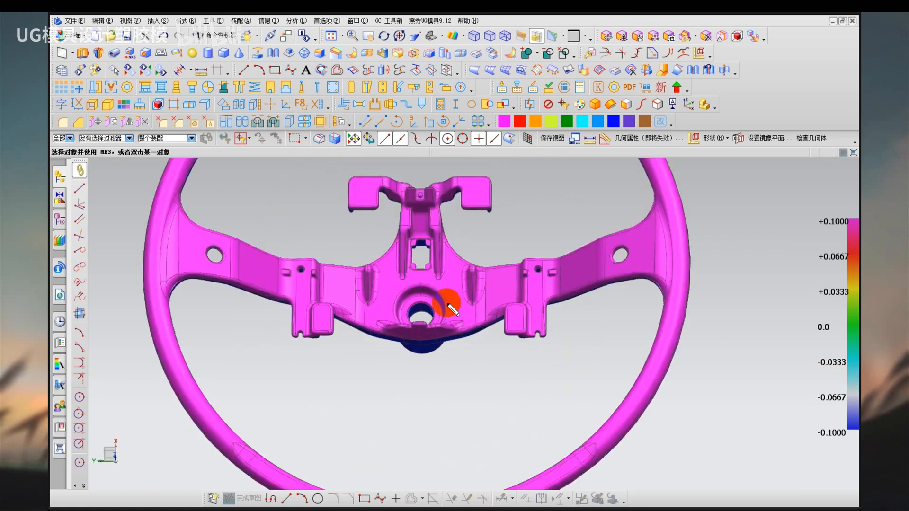
mouse_move(421, 297)
left_mouse_down()
mouse_move(416, 333)
mouse_move(432, 309)
left_mouse_up()
mouse_move(385, 364)
left_mouse_down()
mouse_move(470, 374)
mouse_move(442, 393)
left_mouse_up()
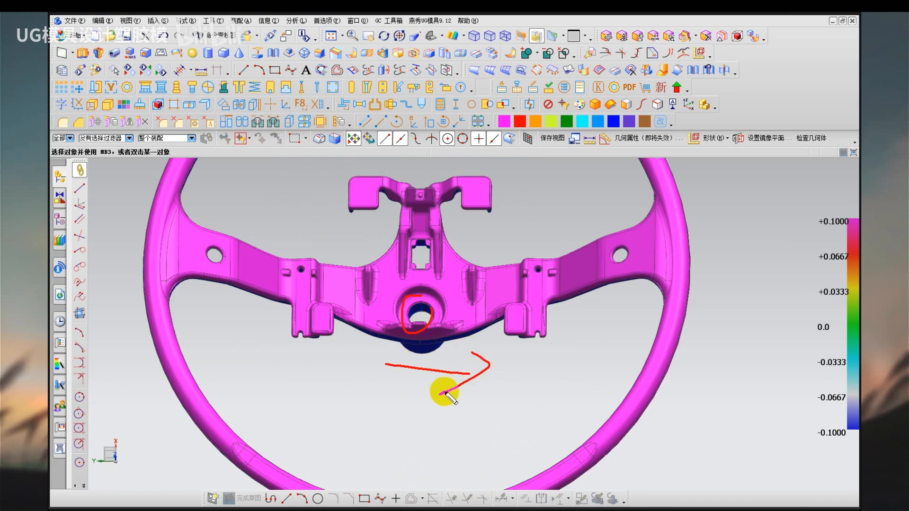
key("Escape")
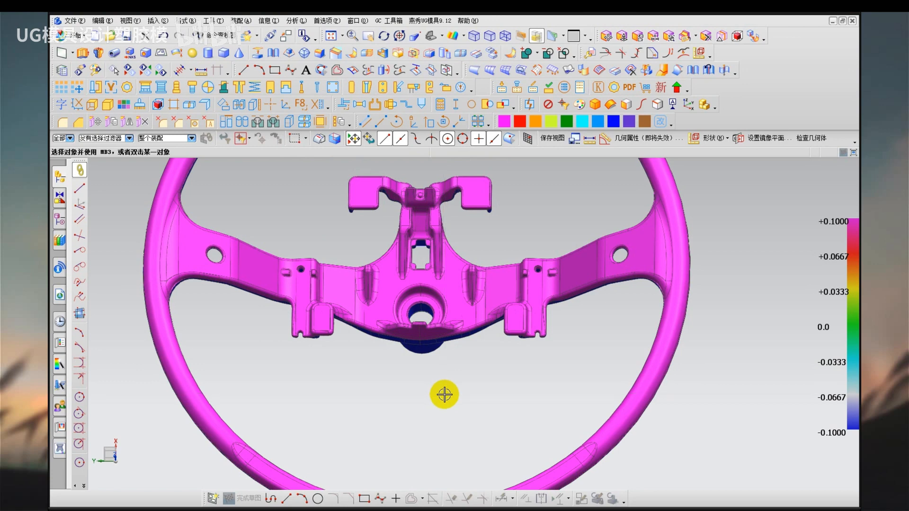
left_click(536, 186)
left_click_drag(559, 199, 600, 200)
mouse_move(602, 187)
left_mouse_down()
mouse_move(599, 210)
mouse_move(622, 215)
left_mouse_up()
left_click_drag(626, 174, 639, 203)
mouse_move(634, 209)
left_mouse_down()
mouse_move(647, 206)
mouse_move(645, 179)
left_mouse_up()
left_click_drag(626, 176, 637, 197)
left_click_drag(631, 203, 645, 203)
left_click_drag(635, 211, 643, 212)
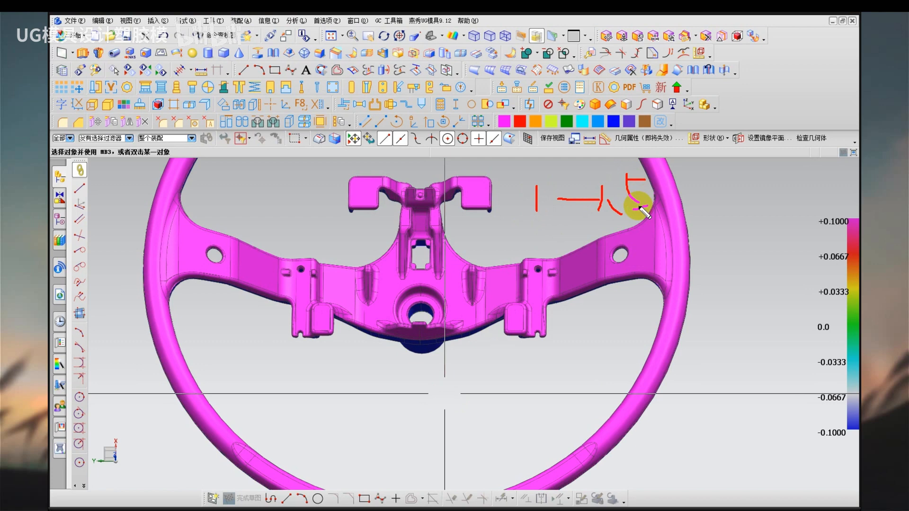
key("Escape")
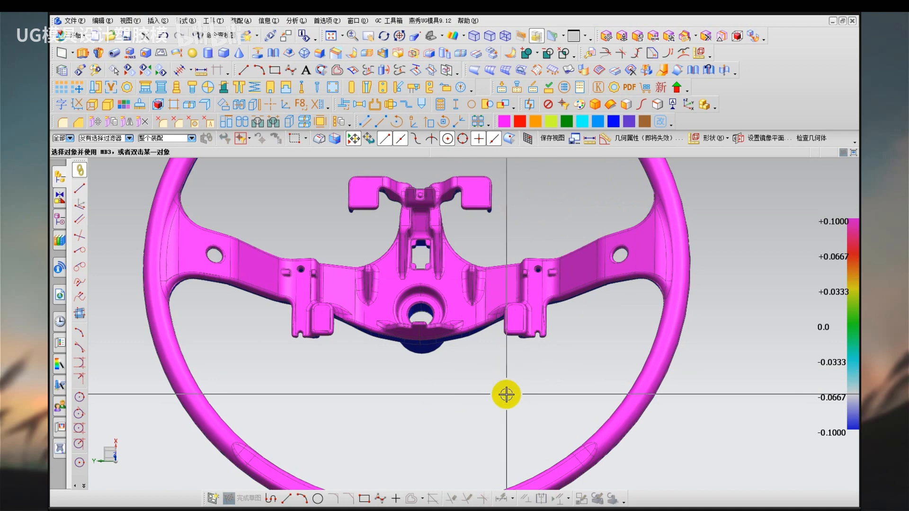
Reorient the WCS dynamically so its origin sits at the arc centre of the hub's central hole.
scroll(463, 407, "down", 1)
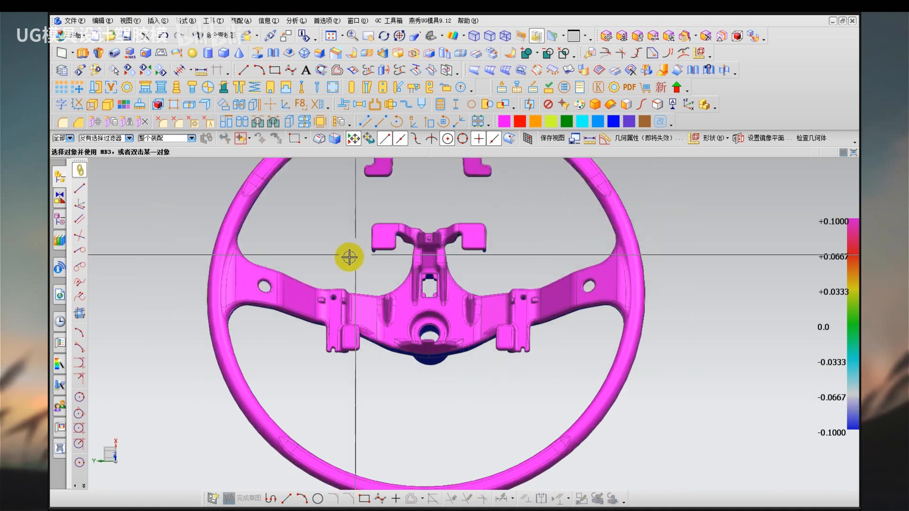
middle_click_drag(349, 241, 326, 268, "shift")
scroll(324, 268, "down", 1)
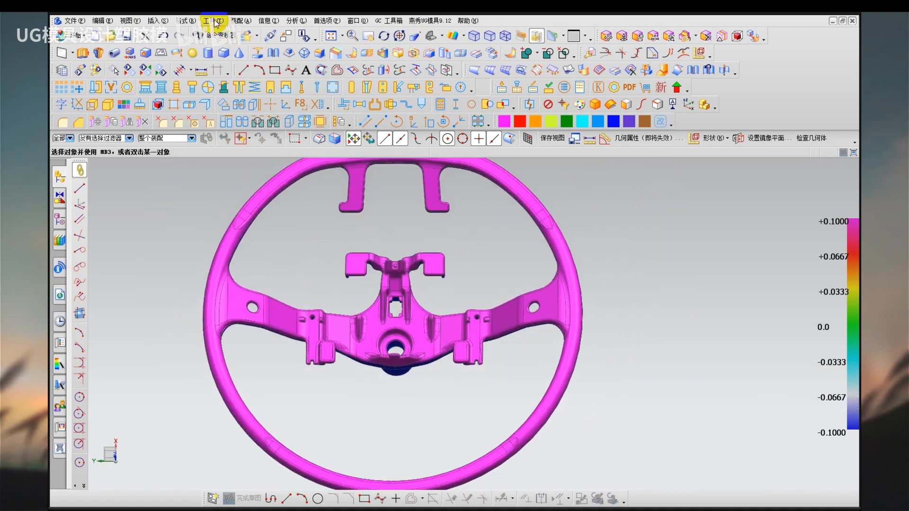
left_click(187, 23)
mouse_move(229, 121)
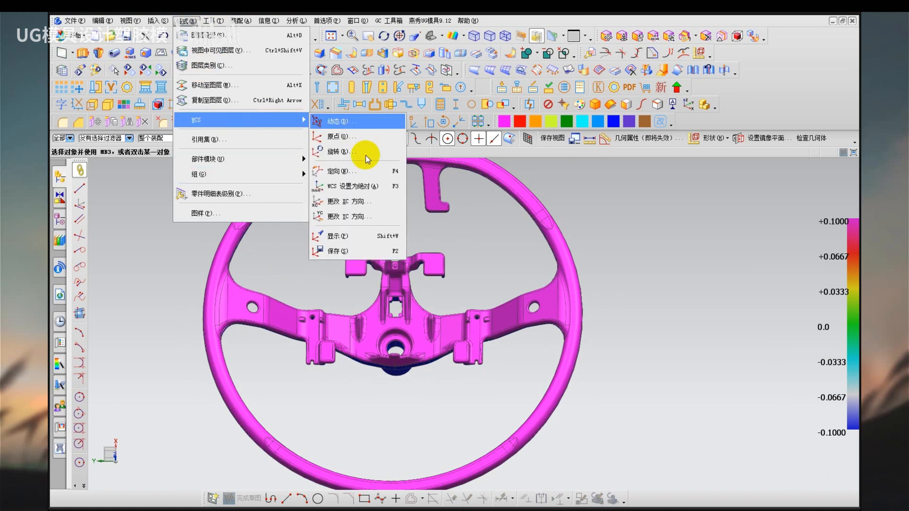
left_click(353, 172)
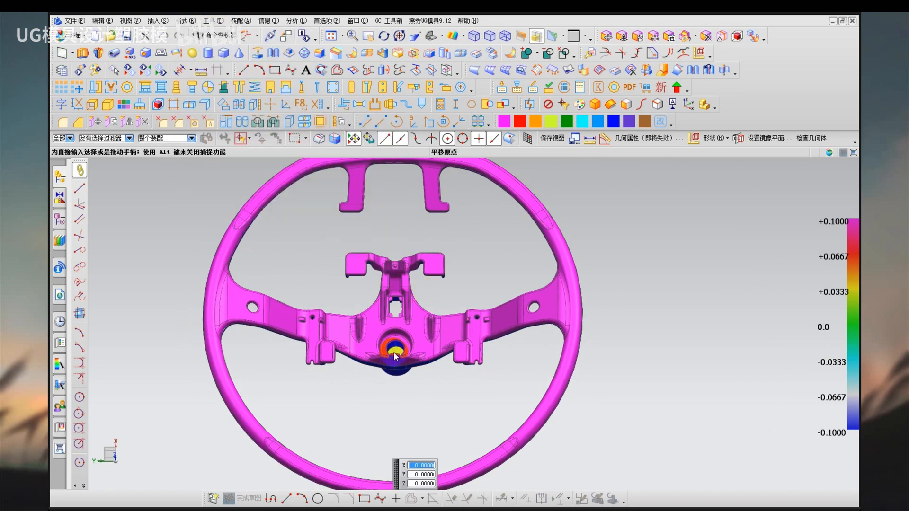
scroll(384, 324, "up", 5)
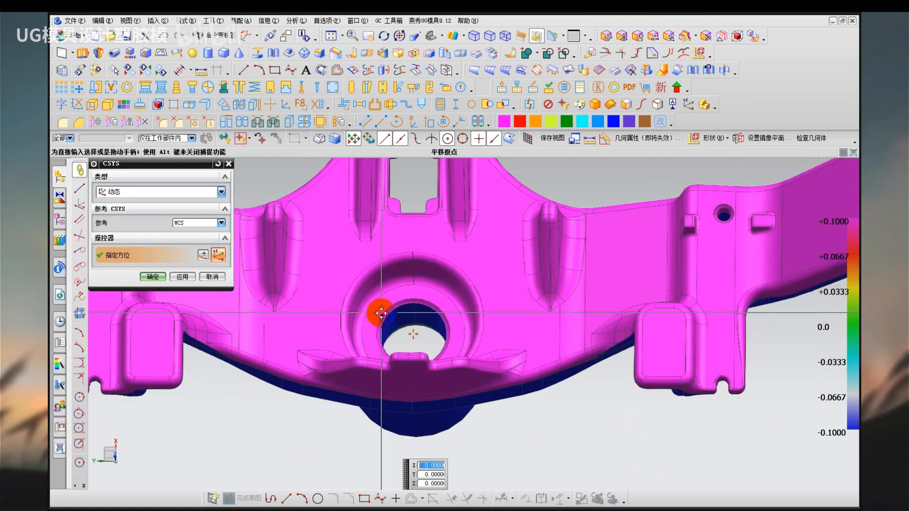
left_click(414, 342)
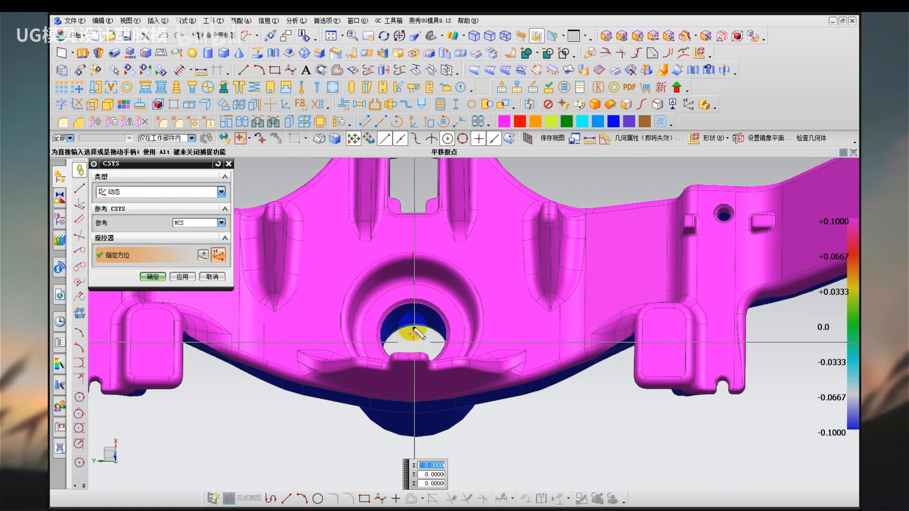
left_click_drag(414, 340, 385, 313)
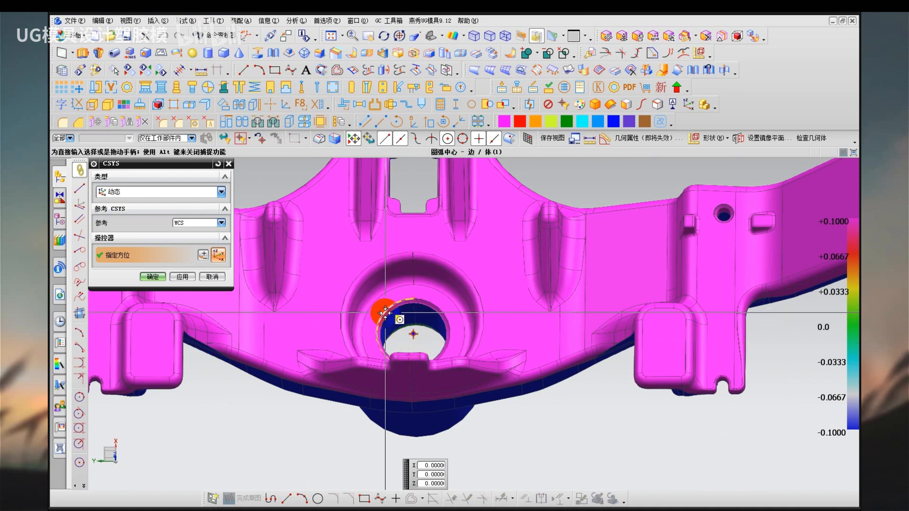
left_click(398, 323)
left_click(436, 321)
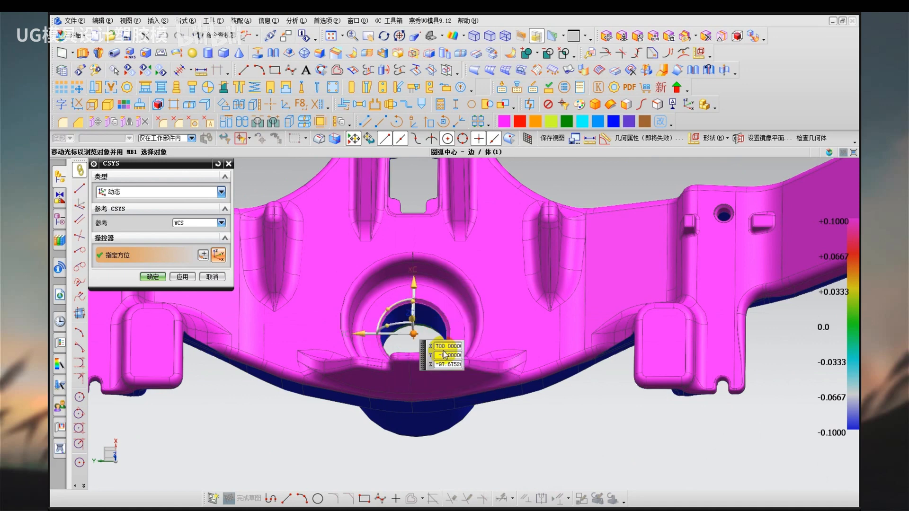
middle_click(331, 431)
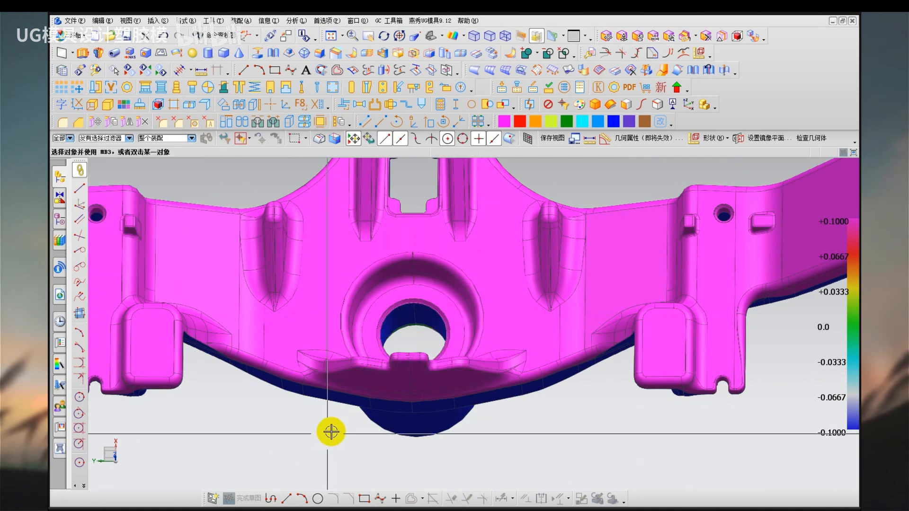
Check the WCS placement at the hub and switch the model from slope colouring back to plain shaded display.
scroll(332, 429, "down", 3)
scroll(285, 311, "down", 3)
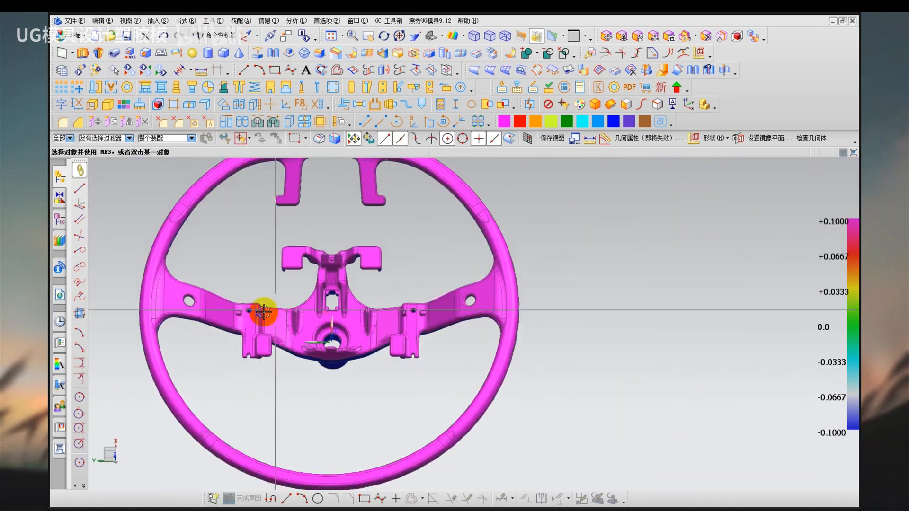
middle_click_drag(263, 311, 330, 229)
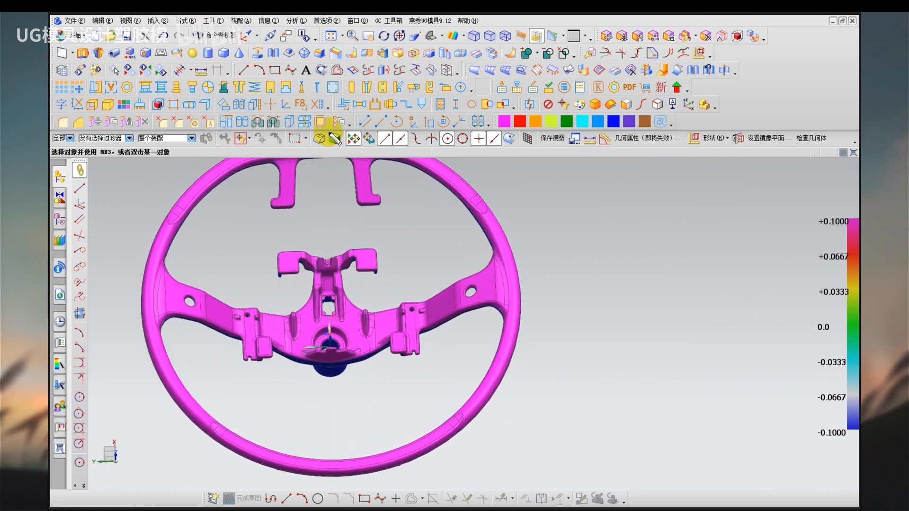
left_click_drag(300, 354, 288, 372)
left_click_drag(350, 351, 361, 372)
key("Escape")
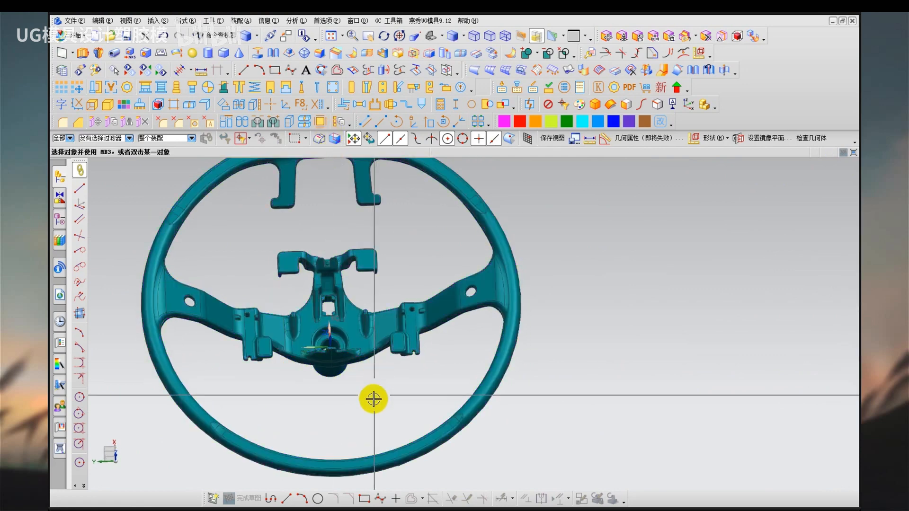
Split the steering wheel body with a new YC plane at distance 0 through the WCS origin.
middle_click_drag(377, 402, 414, 403, "shift")
left_click(405, 355)
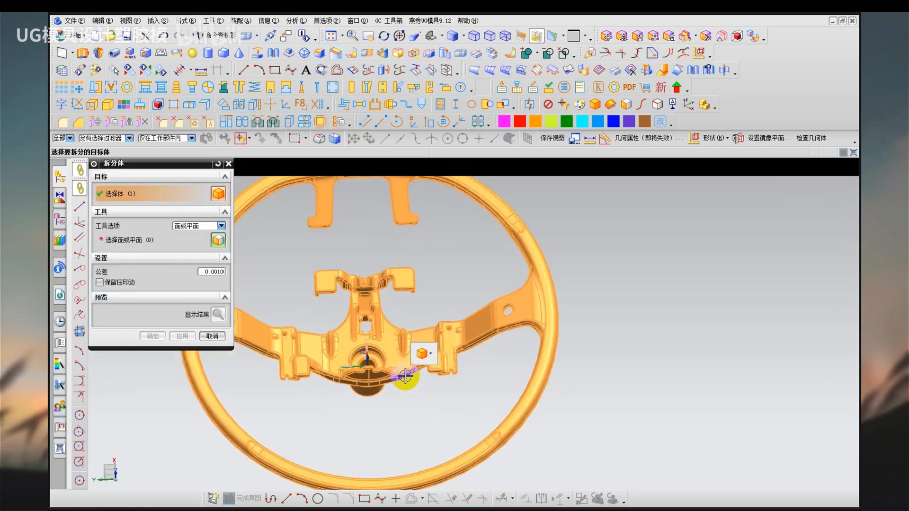
left_click(196, 244)
left_click(200, 252)
left_click(200, 246)
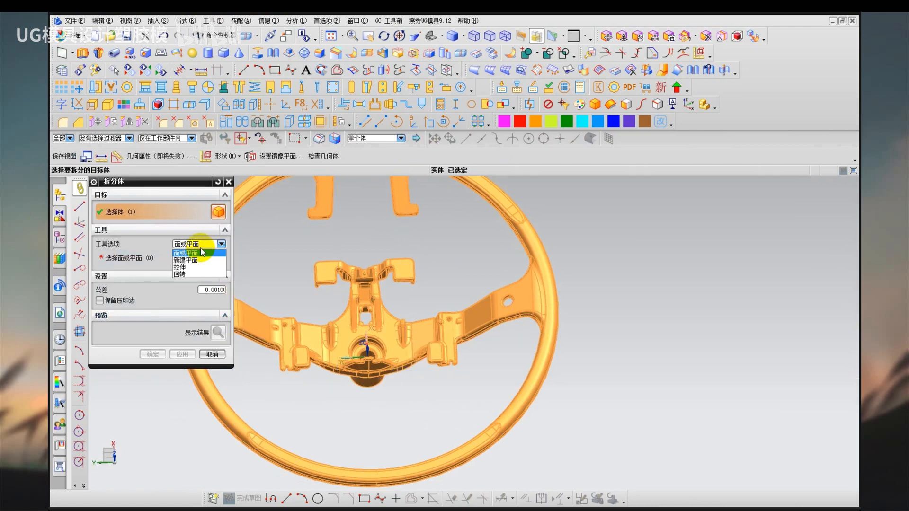
left_click(201, 260)
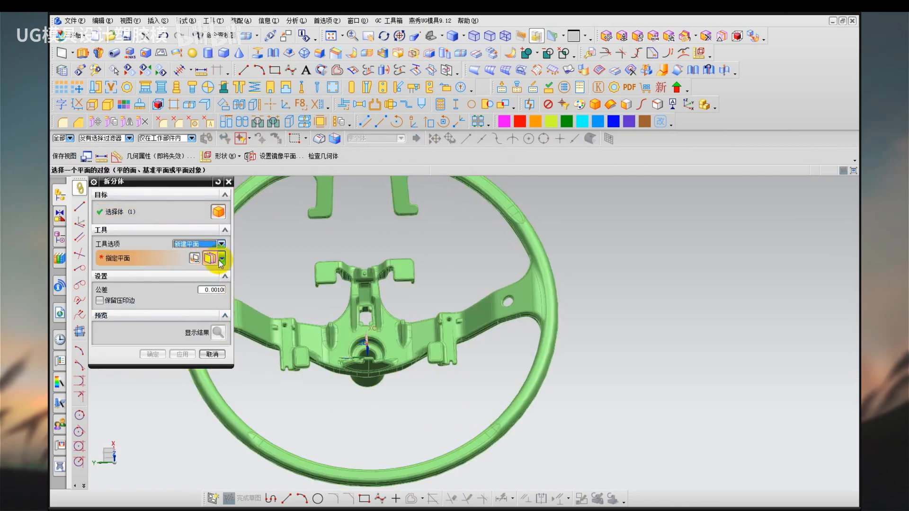
left_click(221, 260)
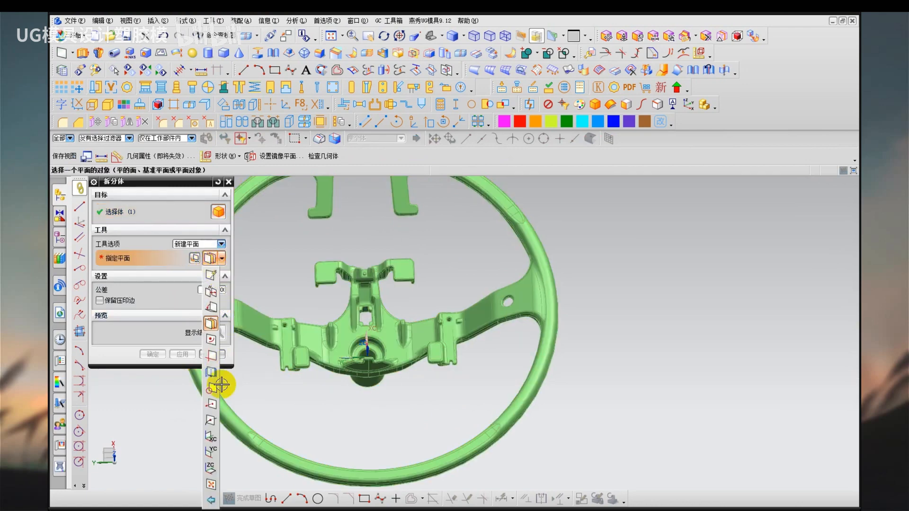
left_click(212, 449)
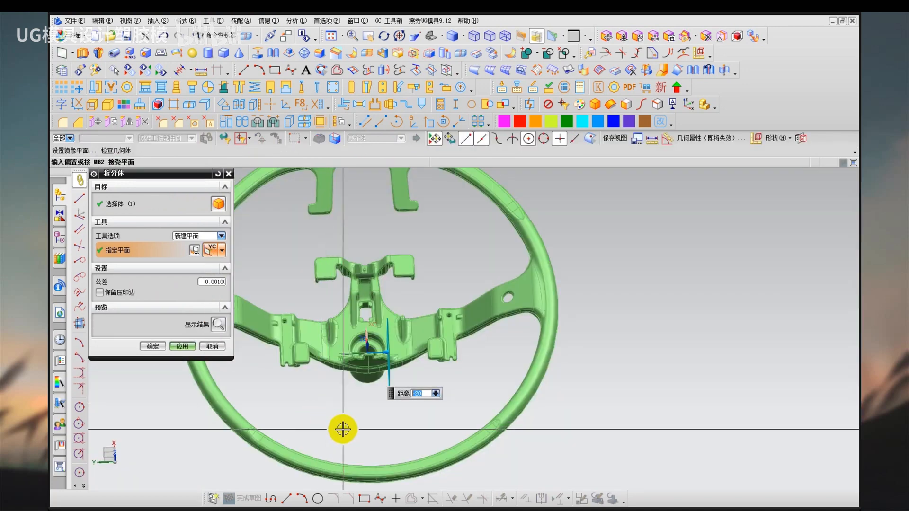
type("0")
key("Return")
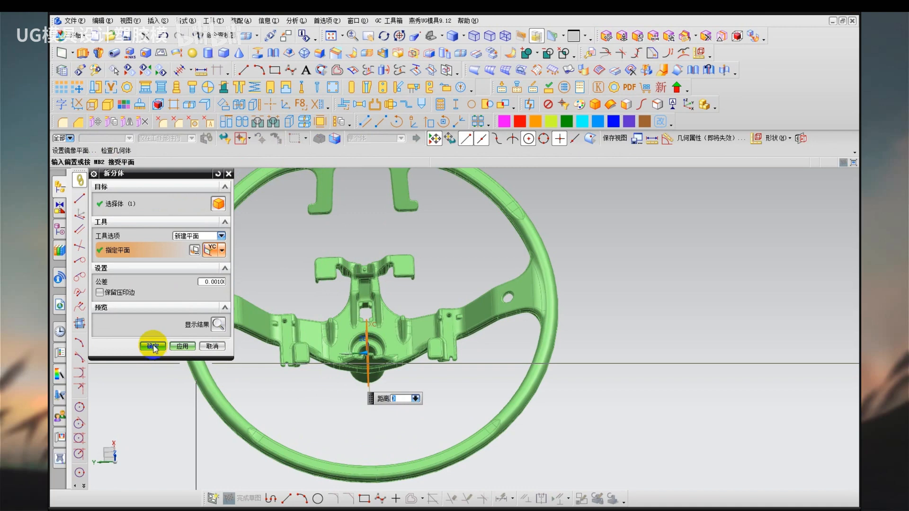
left_click(153, 347)
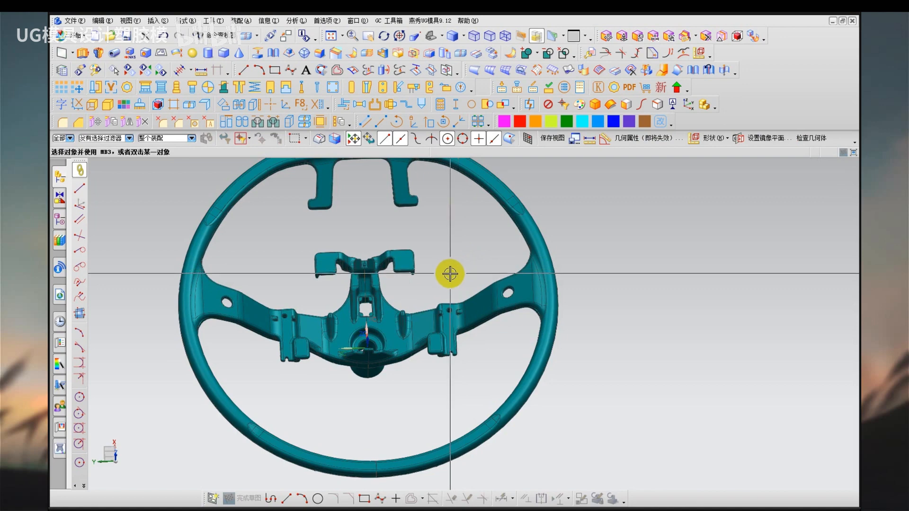
Remove the parameters from both halves of the split steering wheel.
scroll(450, 274, "down", 1)
middle_click_drag(448, 273, 454, 280, "shift")
key("q")
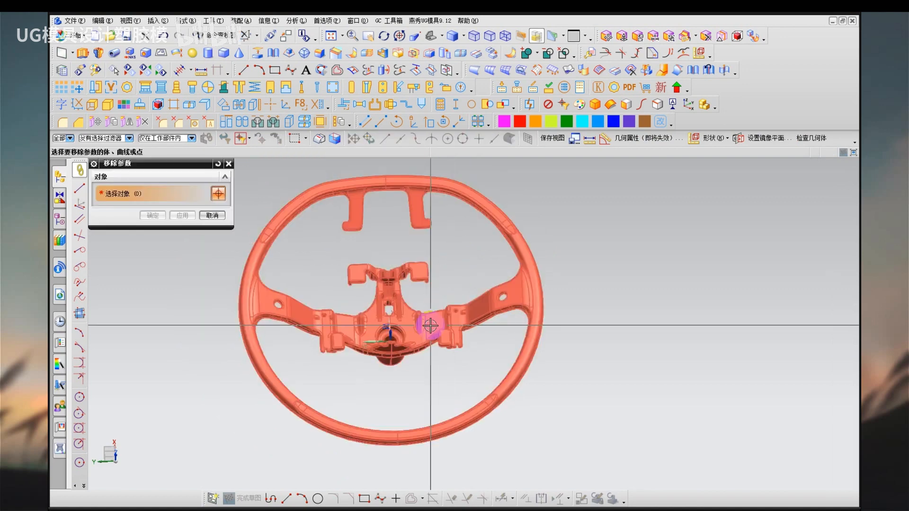
key("ctrl+a")
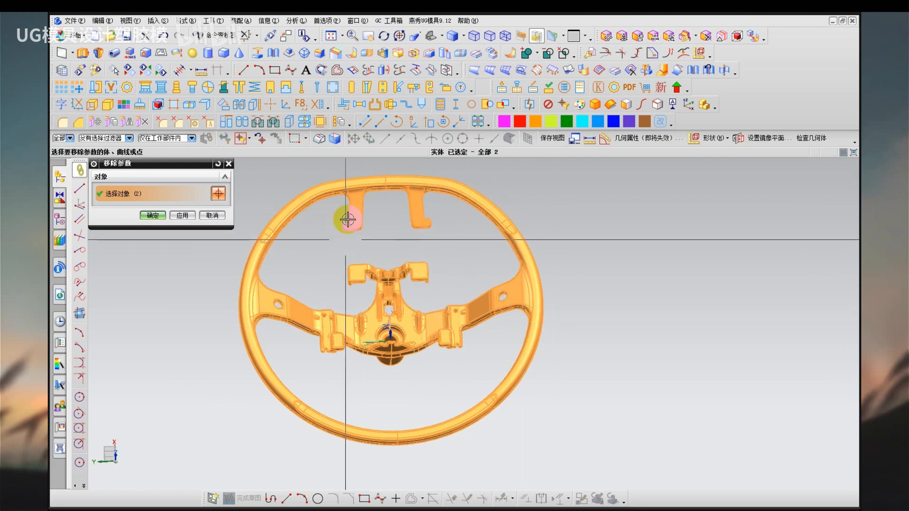
left_click(152, 215)
left_click(332, 273)
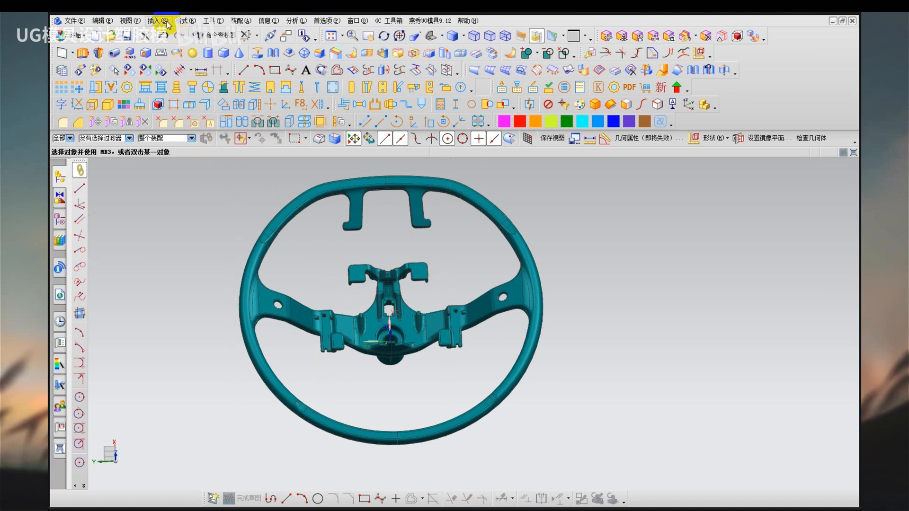
Start a Transform on the half on the +Y side of the steering wheel using mirroring through a plane.
left_click(103, 20)
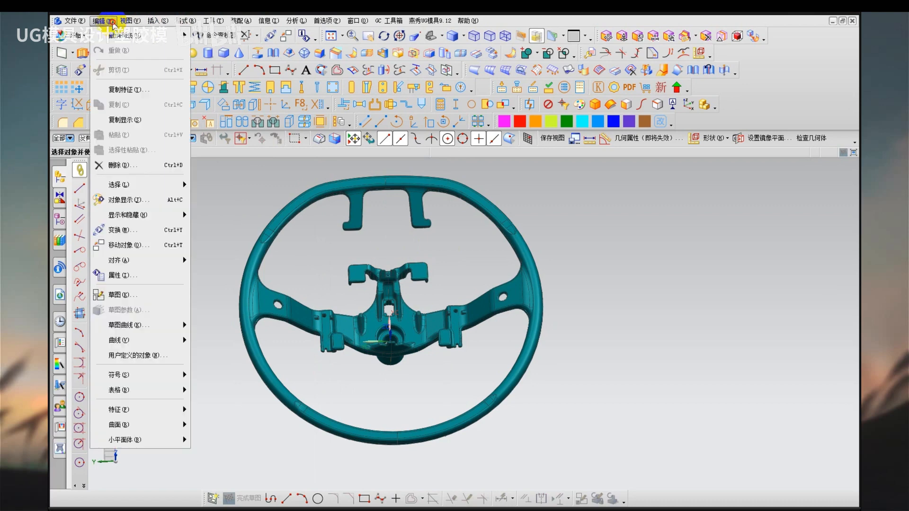
left_click(132, 230)
left_click(334, 322)
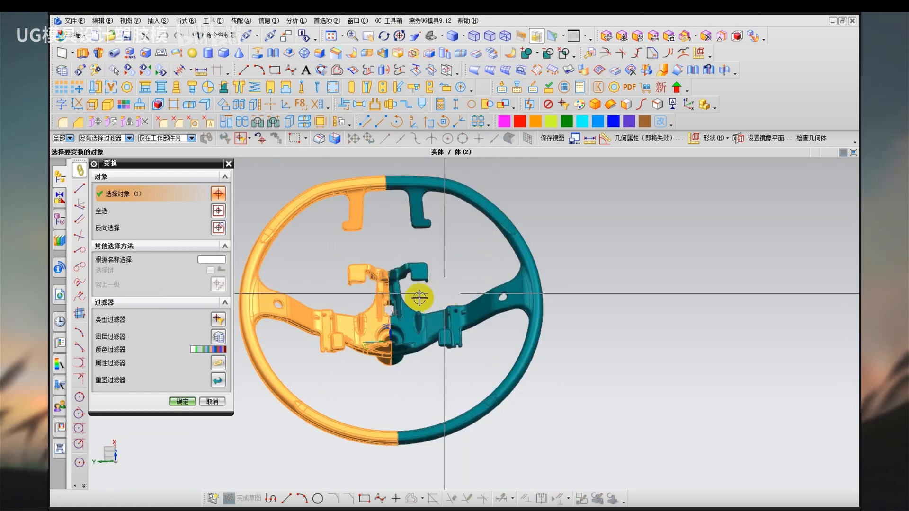
left_click(182, 401)
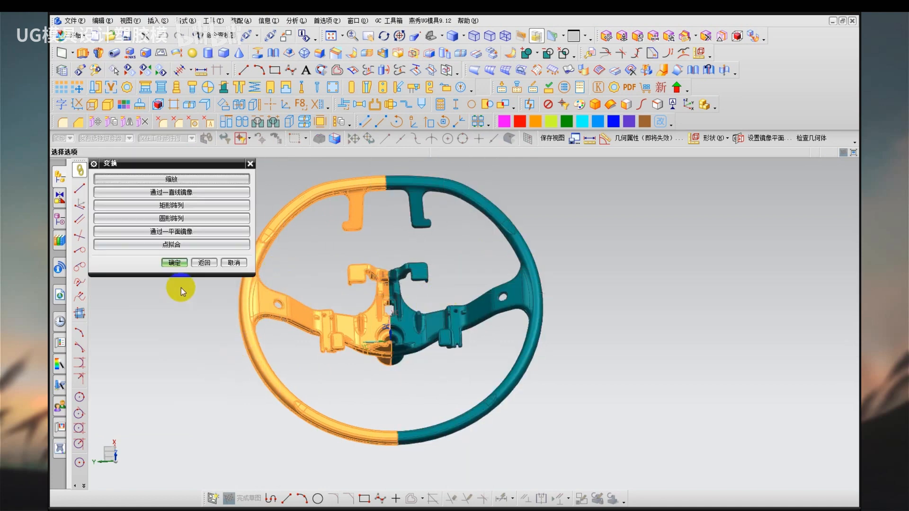
left_click(179, 239)
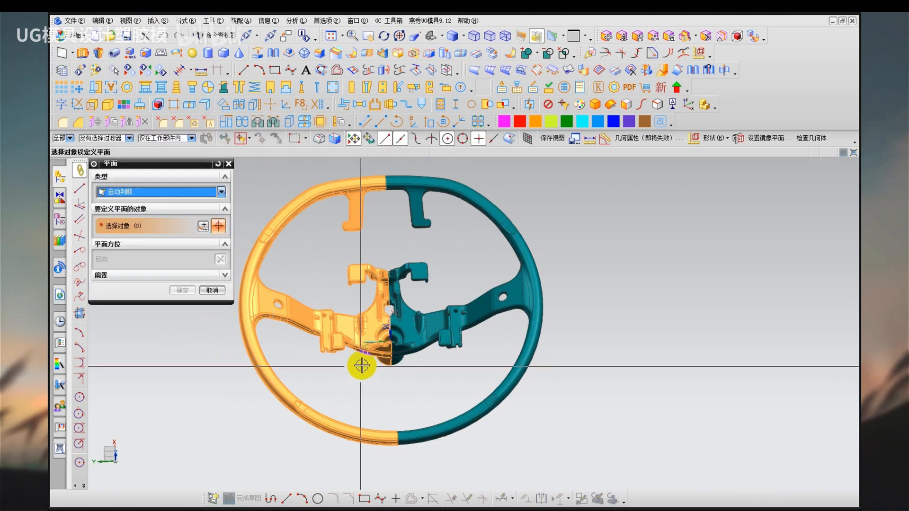
Mirror the +Y half through the WCS XC-ZC plane at distance 0, using Move so it lies over the other half.
middle_click_drag(361, 368, 396, 373)
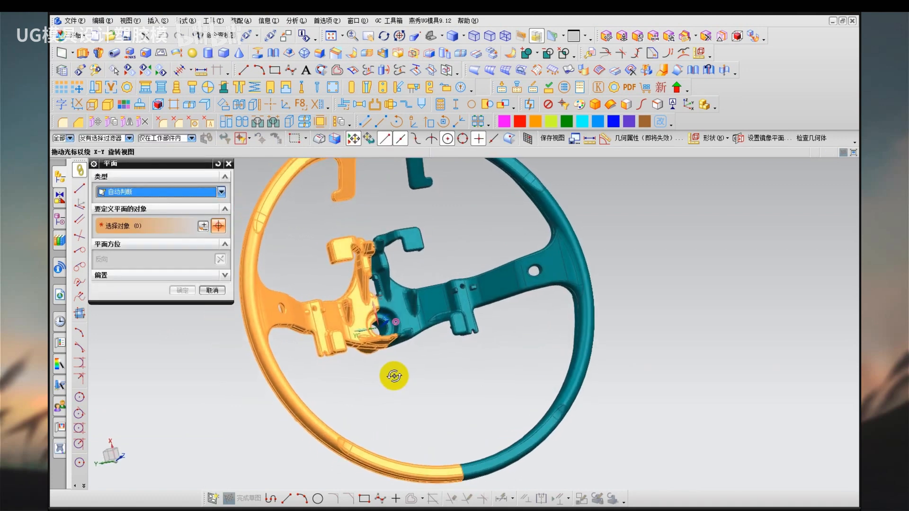
left_click(150, 197)
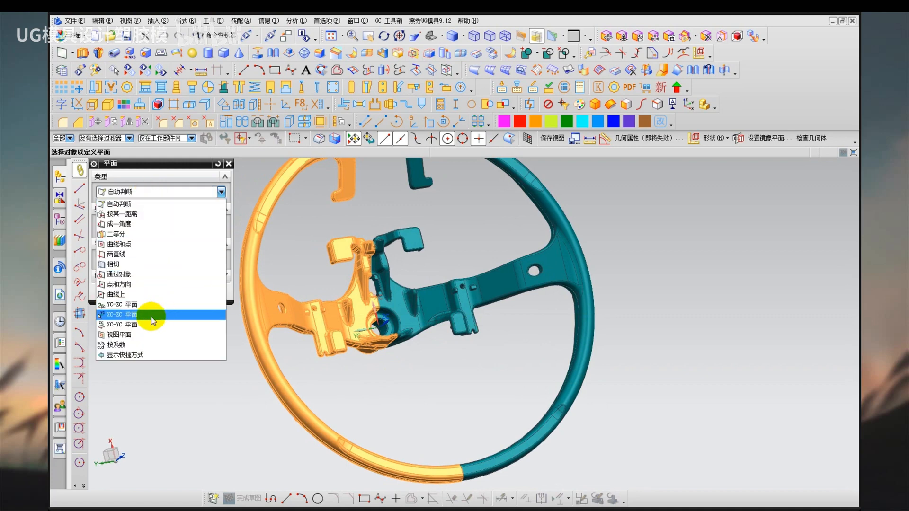
left_click(121, 316)
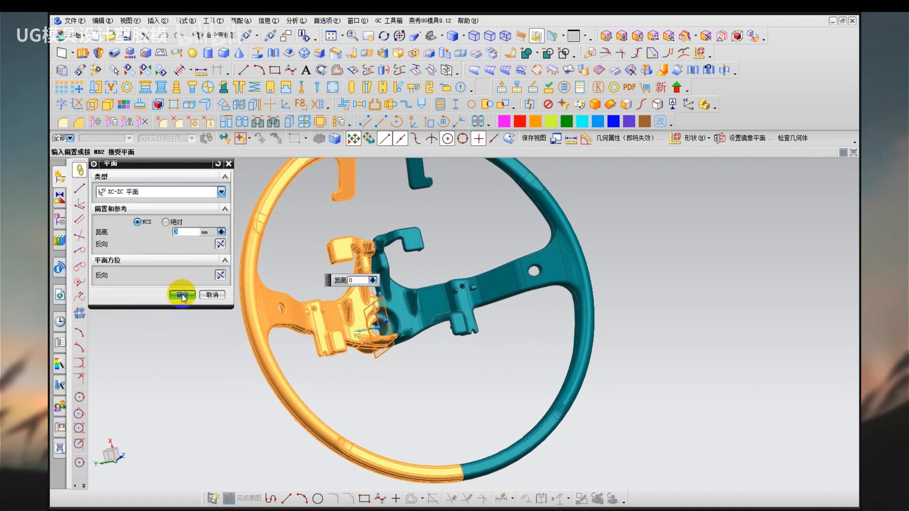
left_click(183, 296)
left_click(173, 245)
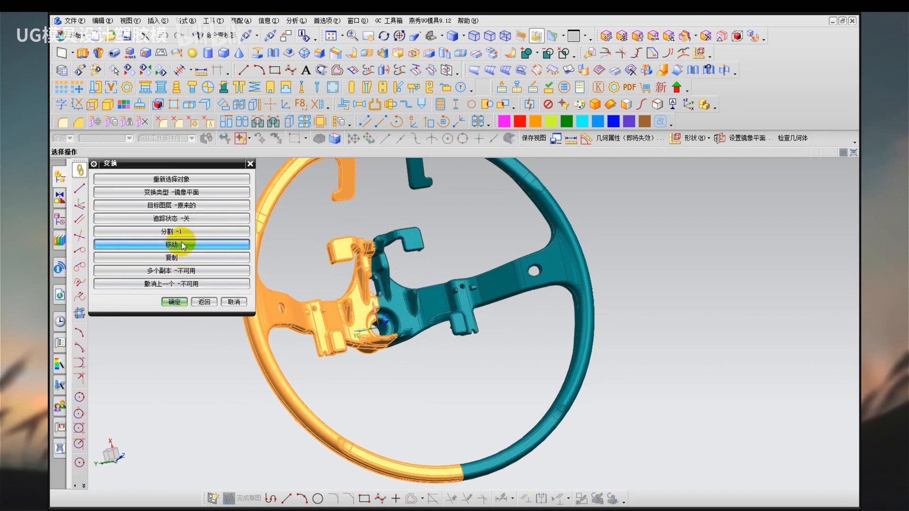
left_click(239, 247)
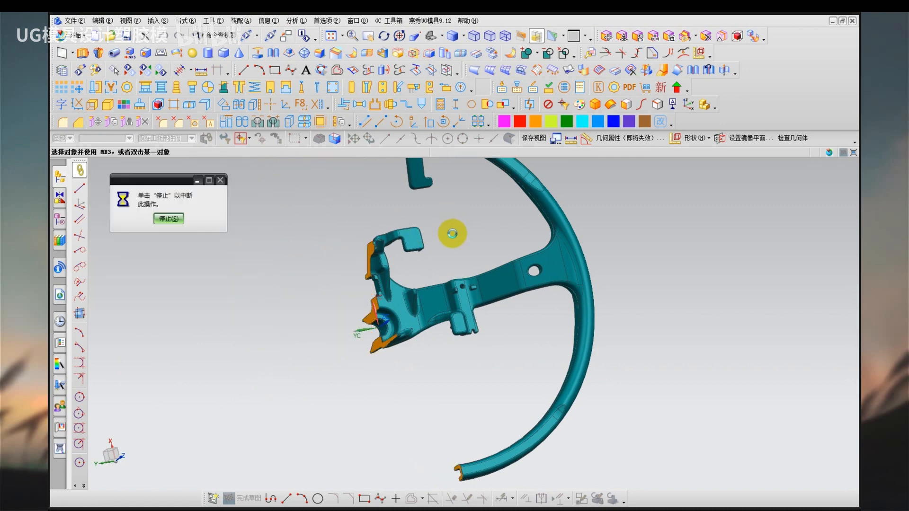
middle_click(453, 234)
Recolour one of the overlapping steering wheel halves yellow-green, applied to all faces of the body.
middle_click_drag(458, 228, 402, 252)
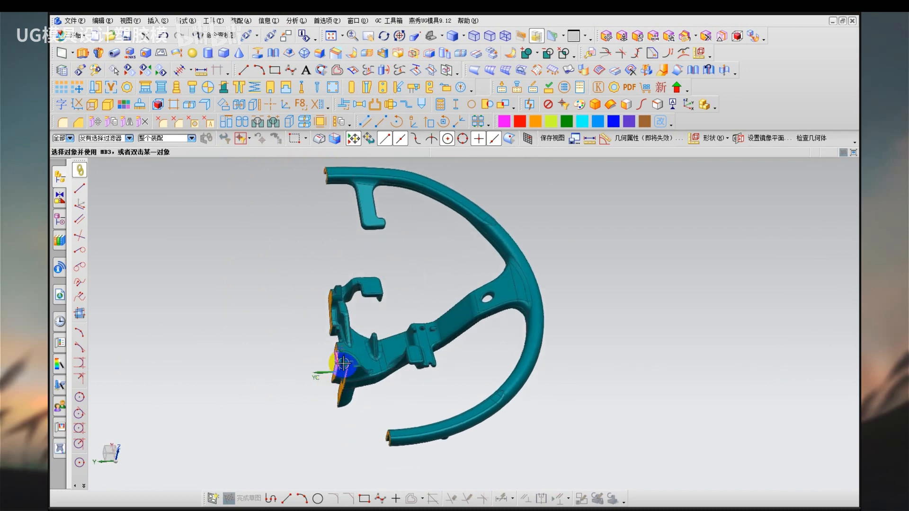
mouse_move(280, 231)
left_mouse_down()
mouse_move(263, 335)
mouse_move(276, 276)
mouse_move(396, 260)
mouse_move(382, 277)
left_mouse_up()
key("Escape")
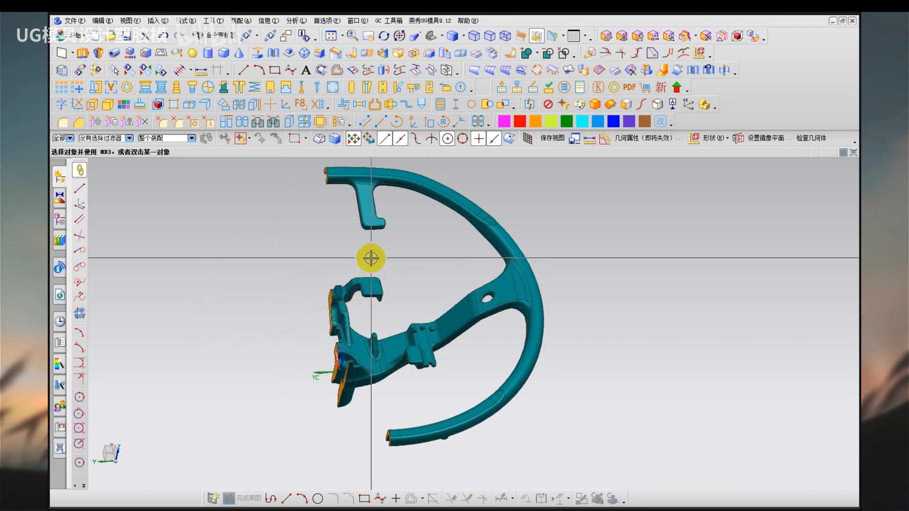
left_click(101, 21)
mouse_move(151, 256)
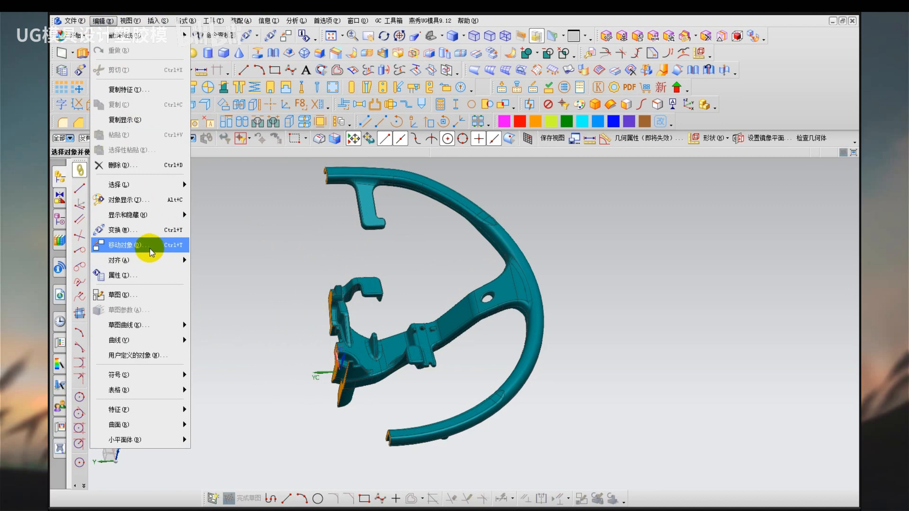
left_click(151, 204)
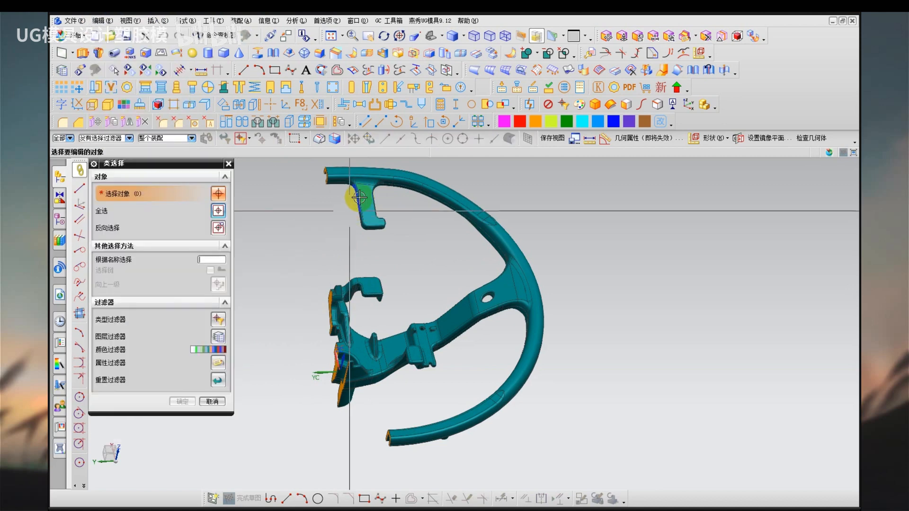
left_click(355, 190)
middle_click(265, 246)
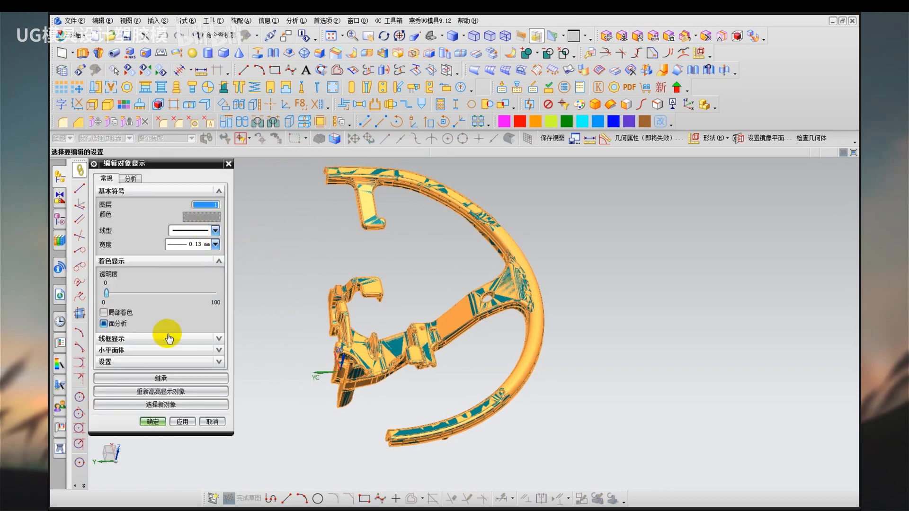
left_click(162, 362)
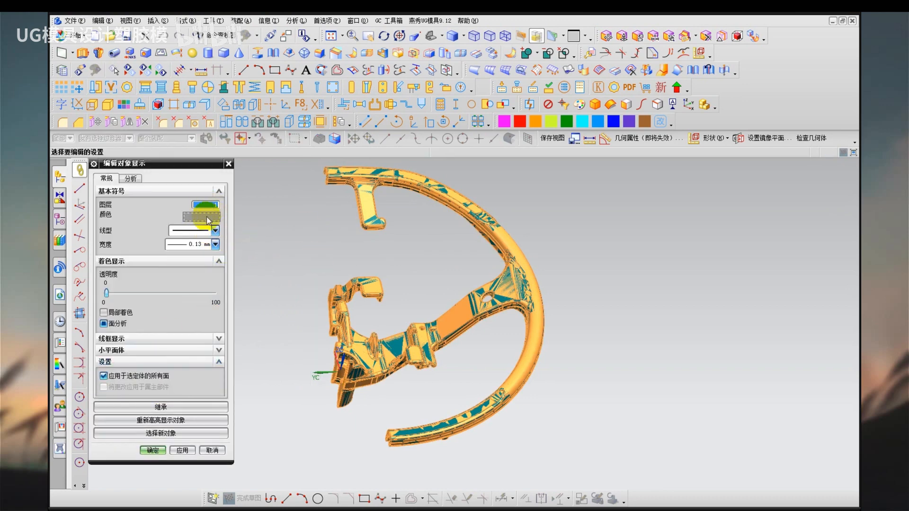
left_click(207, 216)
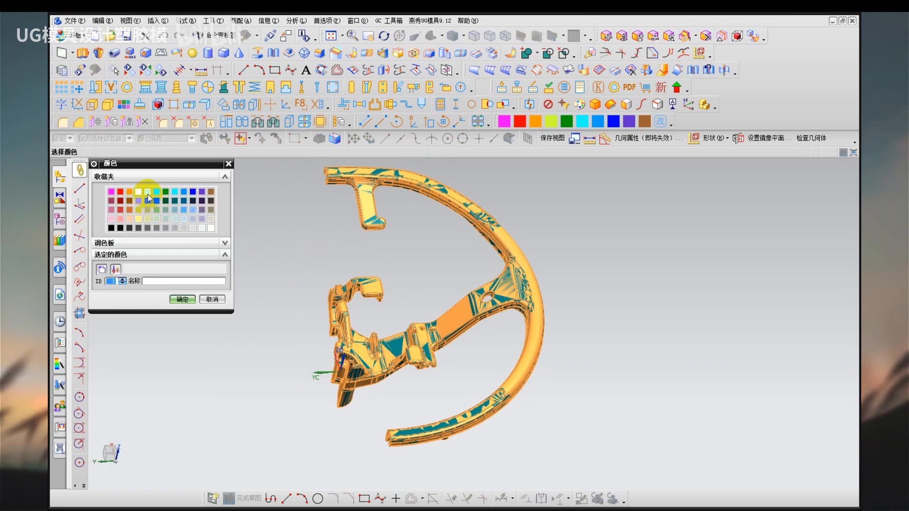
left_click(147, 191)
left_click(183, 299)
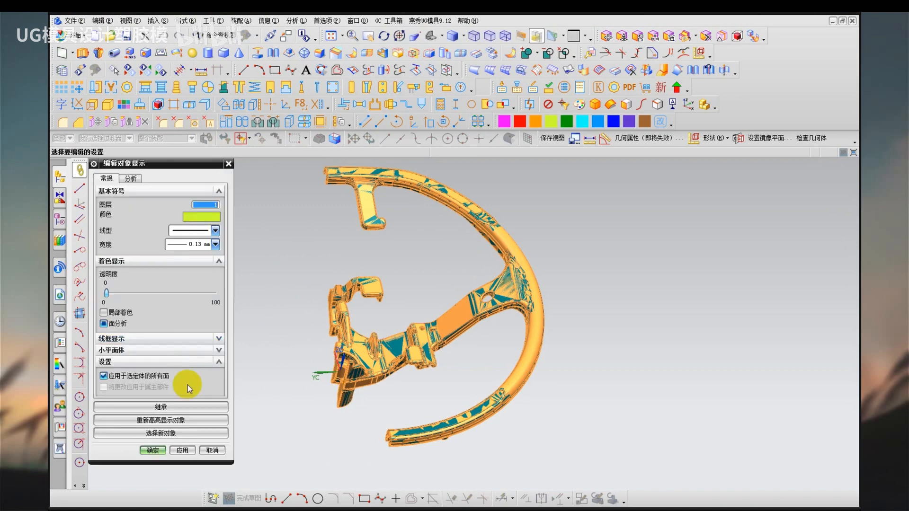
left_click(152, 450)
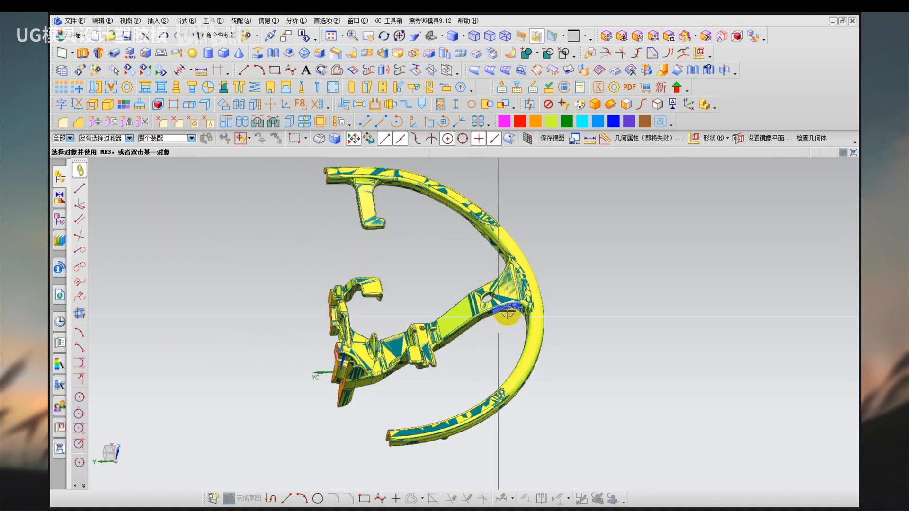
Examine how the two colours mix across the front and back of the overlapping halves, including the spoke ribs and upper arm.
middle_click_drag(454, 385, 443, 253)
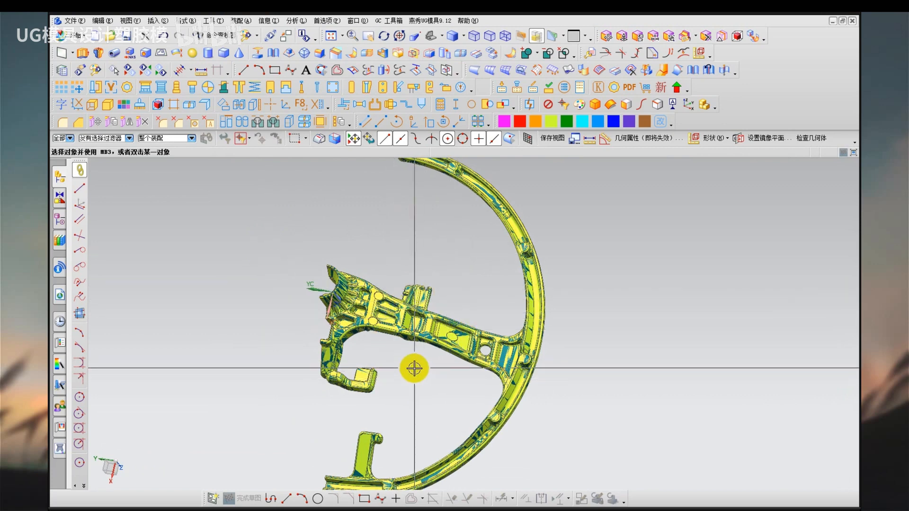
scroll(415, 369, "up", 3)
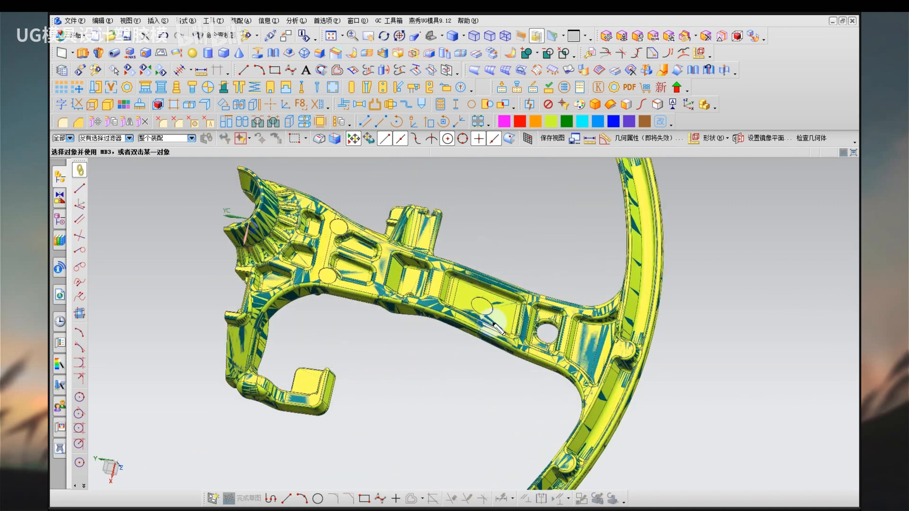
mouse_move(468, 291)
left_mouse_down()
mouse_move(479, 321)
mouse_move(496, 288)
left_mouse_up()
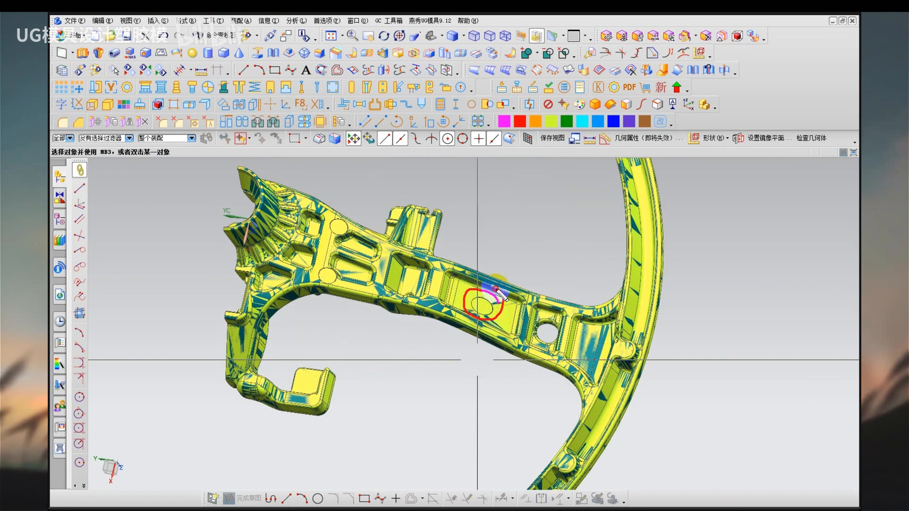
scroll(398, 272, "down", 3)
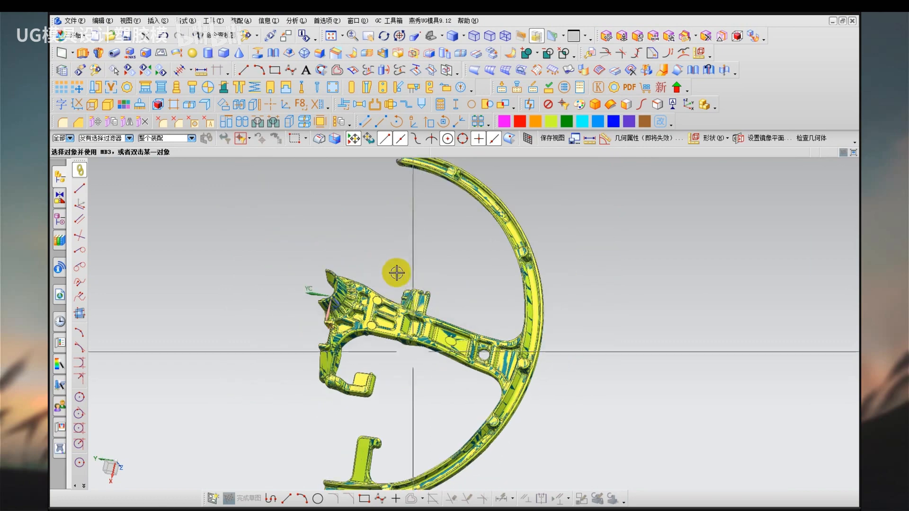
middle_click_drag(397, 264, 406, 389)
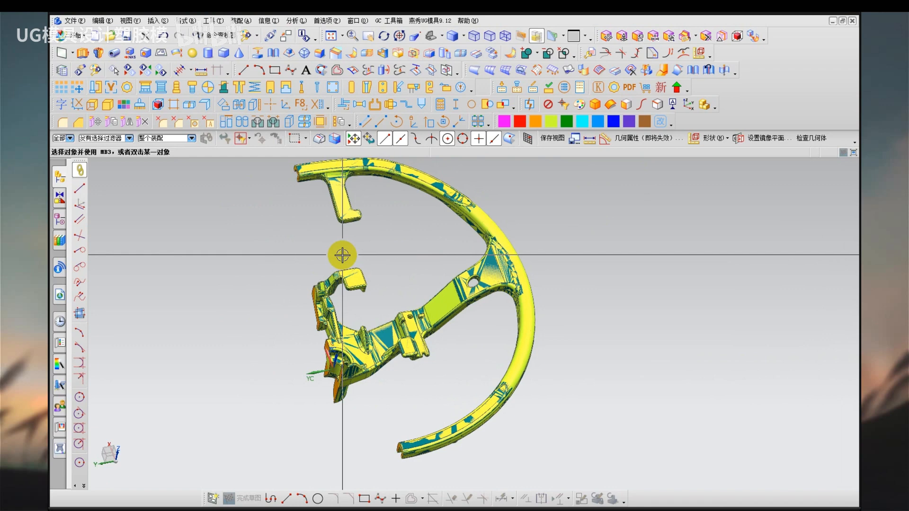
scroll(332, 237, "down", 4)
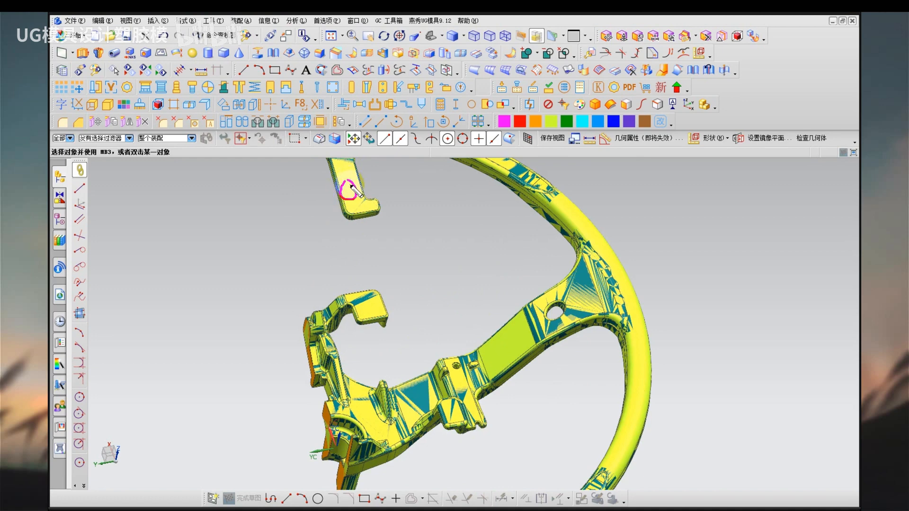
mouse_move(351, 186)
left_mouse_down()
mouse_move(391, 181)
mouse_move(379, 191)
left_mouse_up()
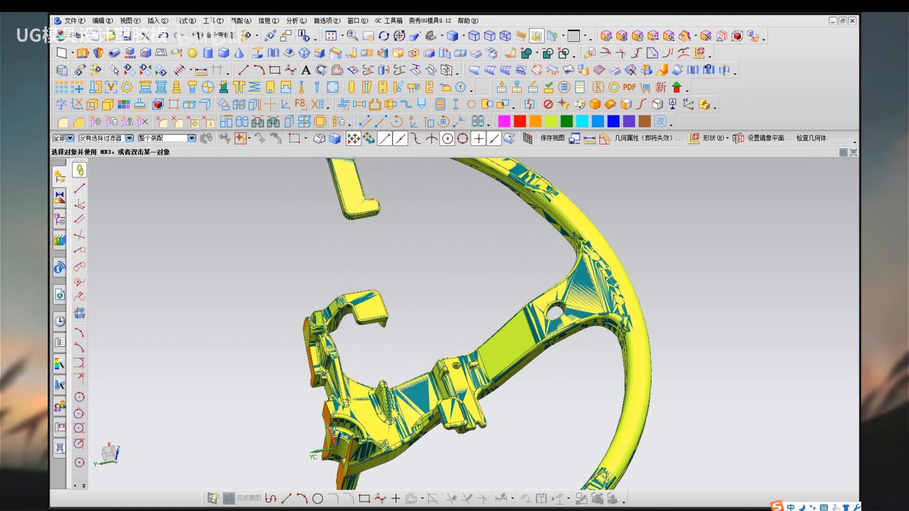
type("linger")
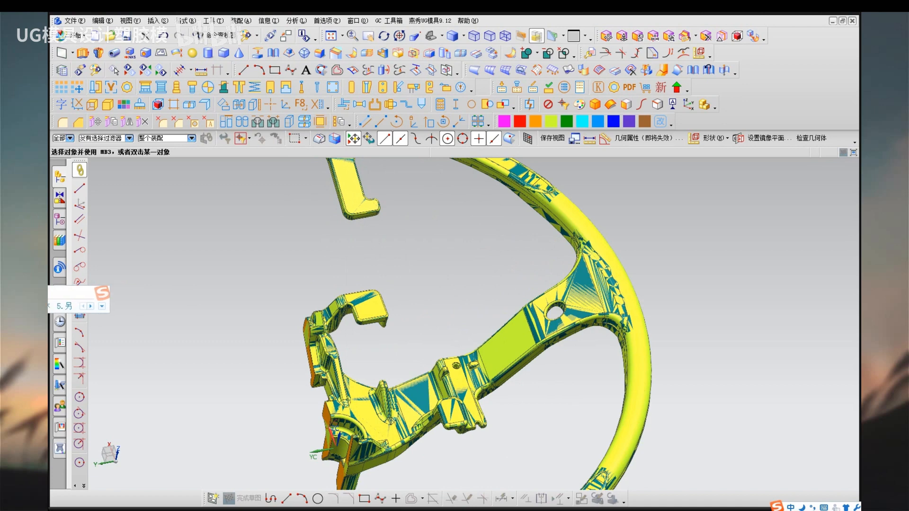
key("space")
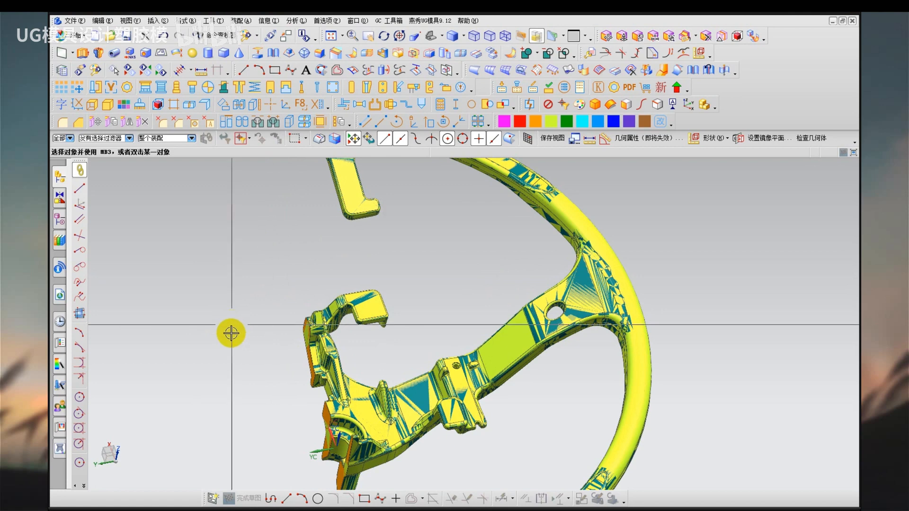
mouse_move(189, 236)
left_mouse_down()
mouse_move(217, 254)
mouse_move(234, 213)
mouse_move(234, 325)
mouse_move(205, 335)
left_mouse_up()
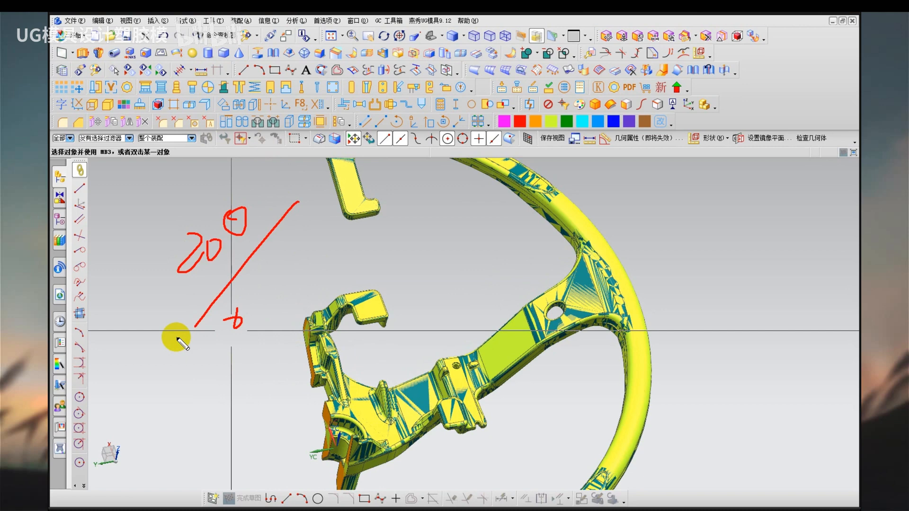
key("Escape")
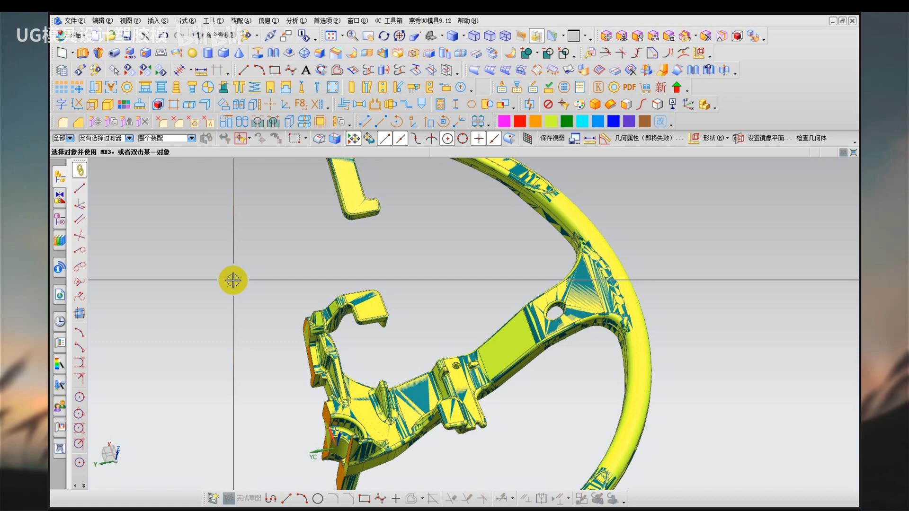
mouse_move(236, 165)
left_mouse_down()
mouse_move(217, 228)
mouse_move(222, 215)
left_mouse_up()
mouse_move(247, 199)
left_mouse_down()
mouse_move(243, 211)
mouse_move(246, 202)
left_mouse_up()
mouse_move(265, 198)
left_mouse_down()
mouse_move(377, 207)
mouse_move(373, 229)
mouse_move(548, 158)
mouse_move(538, 203)
mouse_move(602, 202)
left_mouse_up()
left_click_drag(497, 232, 629, 232)
left_click_drag(353, 239, 436, 238)
left_click_drag(234, 247, 322, 245)
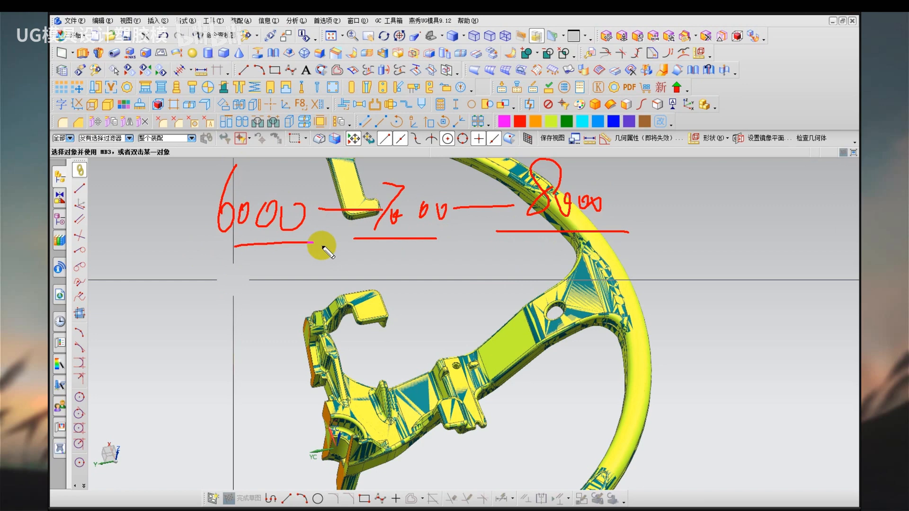
key("Escape")
Undo the recolouring and the mirroring of the steering wheel half after checking the ribbed back of the spoke.
mouse_move(290, 269)
middle_mouse_down()
mouse_move(266, 329)
mouse_move(266, 221)
middle_mouse_up()
scroll(456, 411, "up", 5)
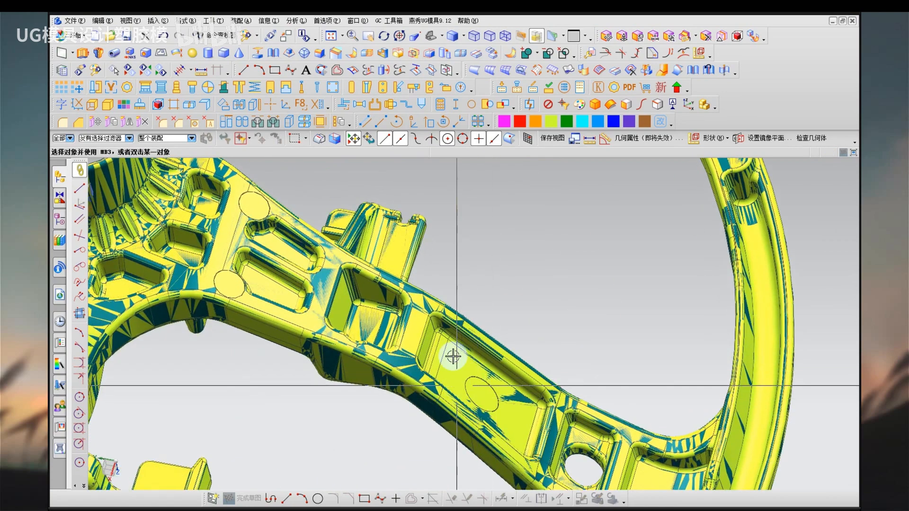
scroll(453, 356, "down", 6)
mouse_move(399, 270)
middle_mouse_down()
mouse_move(382, 381)
mouse_move(325, 386)
mouse_move(298, 405)
middle_mouse_up()
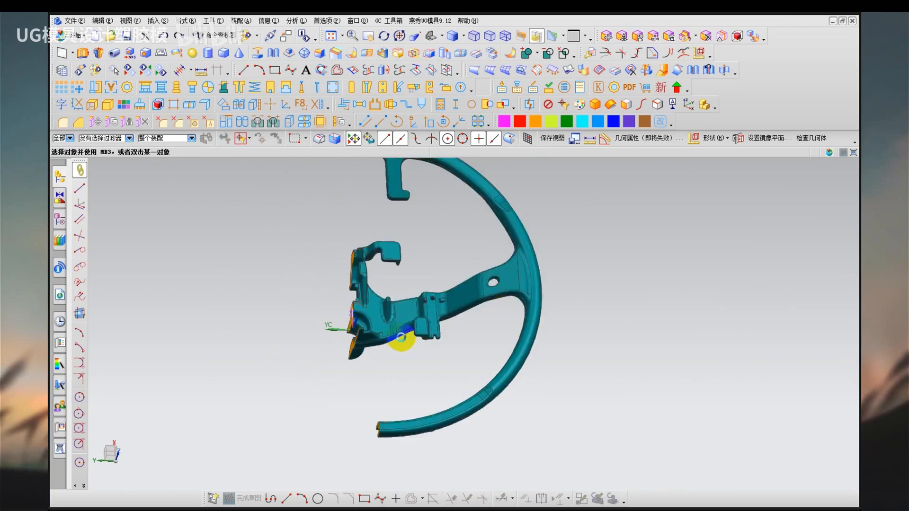
key("ctrl+z")
middle_click_drag(371, 245, 417, 297, "shift")
Hide the half on the -Y side and switch the remaining half to slope-coloured face analysis display.
left_click(430, 245)
key("ctrl+b")
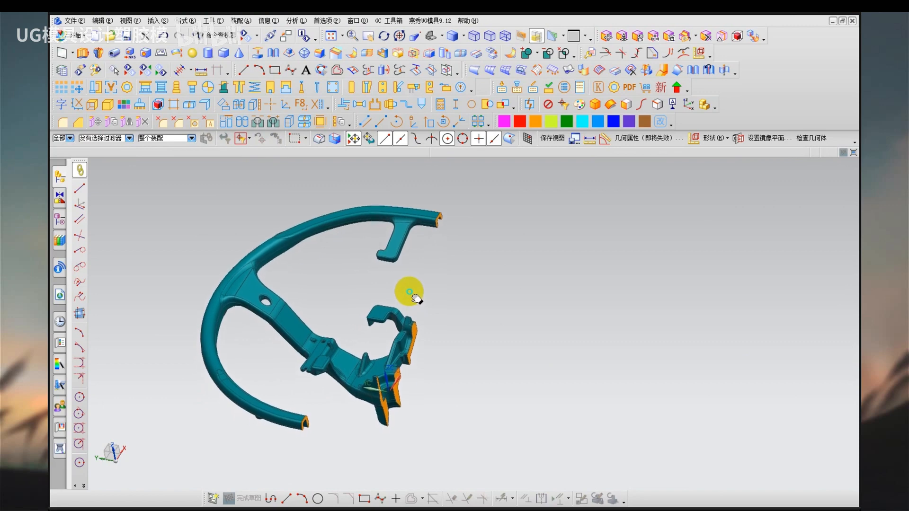
right_click_drag(440, 292, 457, 309)
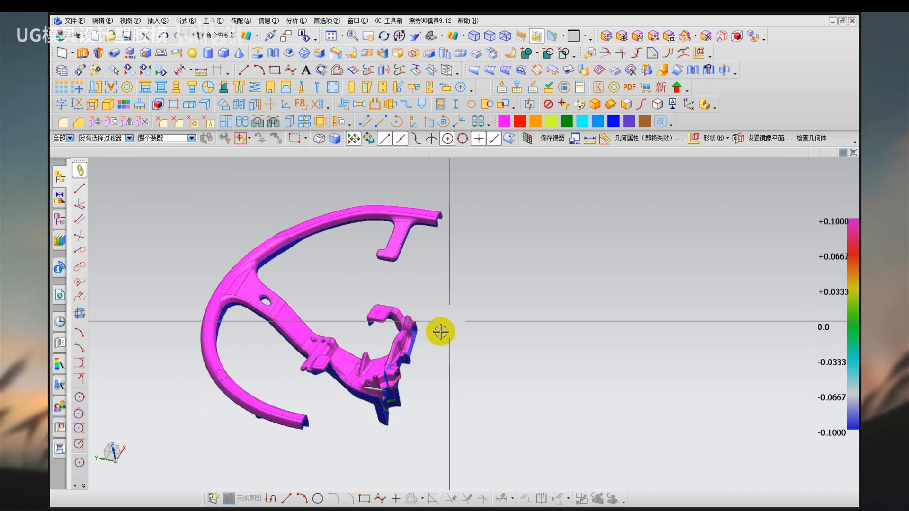
middle_click_drag(425, 345, 468, 328)
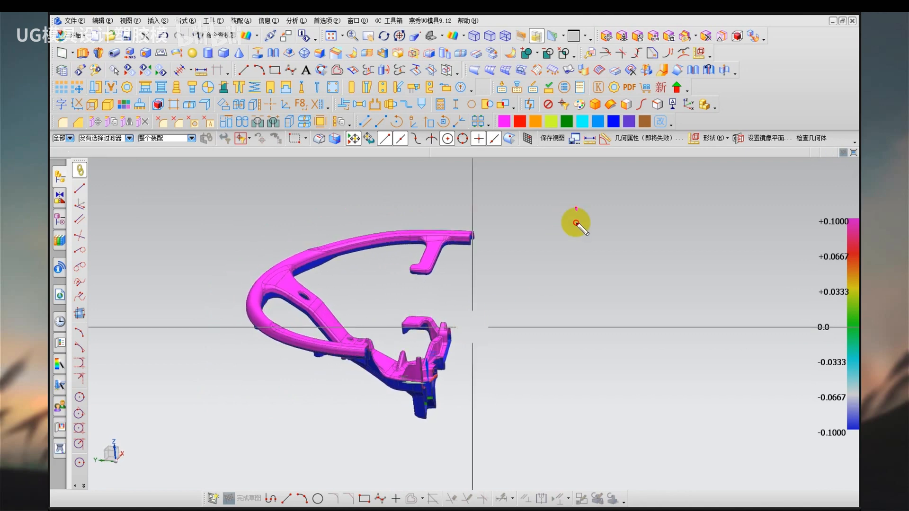
left_click_drag(576, 207, 573, 241)
left_click_drag(552, 243, 637, 248)
mouse_move(654, 211)
left_mouse_down()
mouse_move(644, 237)
mouse_move(672, 238)
left_mouse_up()
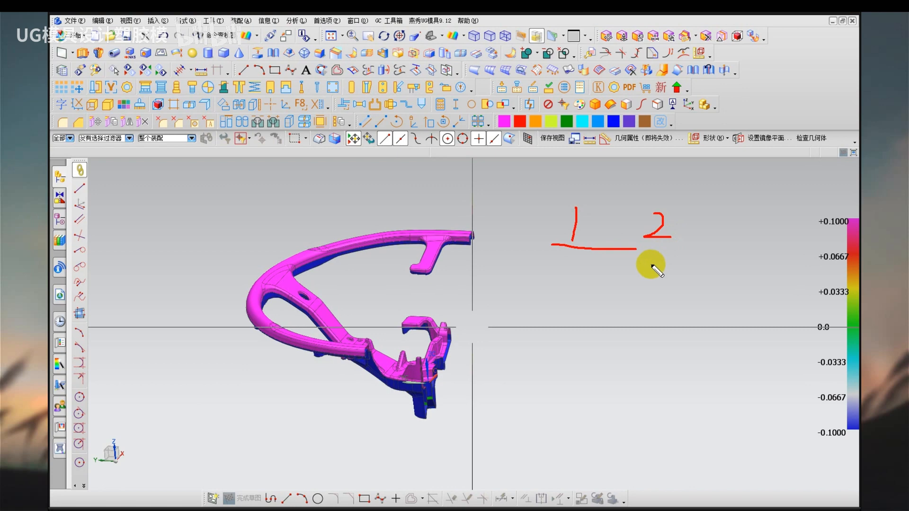
mouse_move(682, 239)
left_mouse_down()
mouse_move(646, 199)
mouse_move(663, 249)
mouse_move(688, 230)
left_mouse_up()
key("Escape")
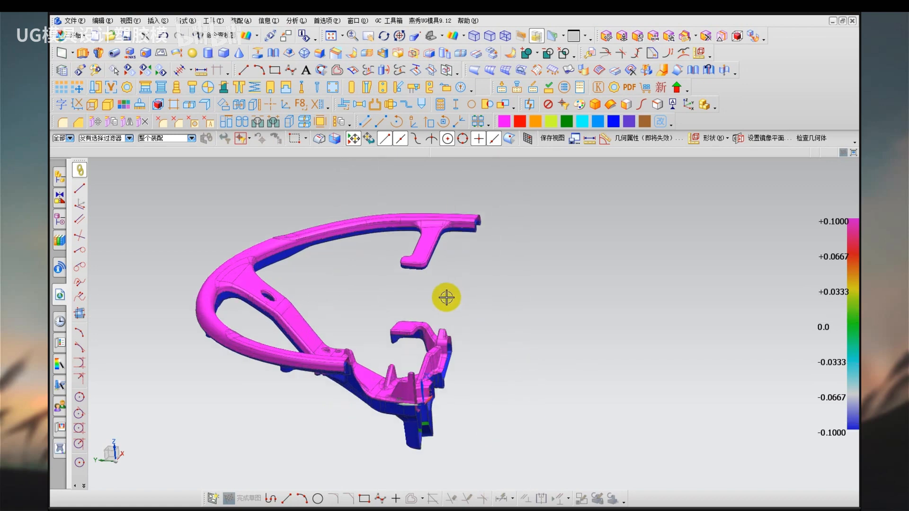
mouse_move(356, 317)
middle_mouse_down()
mouse_move(364, 328)
mouse_move(345, 331)
mouse_move(355, 345)
mouse_move(361, 312)
middle_mouse_up()
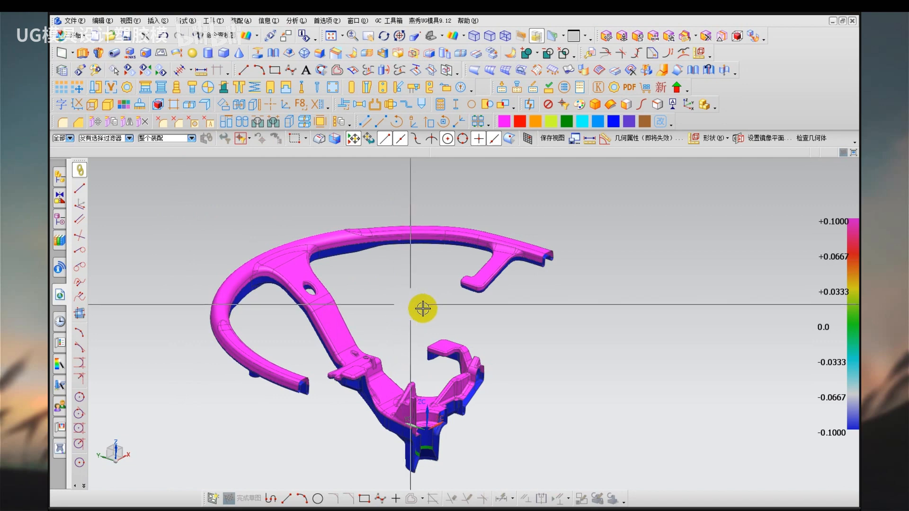
scroll(544, 266, "up", 2)
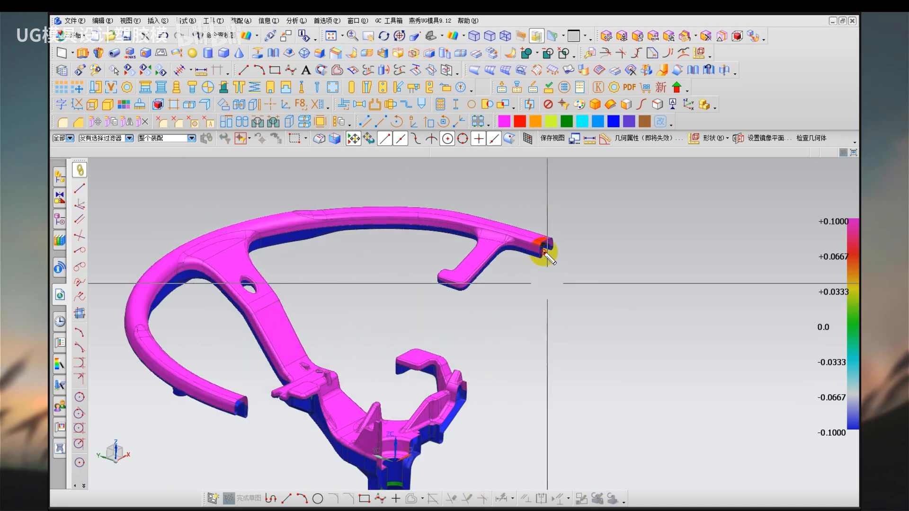
Trace the magenta-blue colour boundary along the upper rim, hooked arm and hub bracket with temporary freehand strokes.
mouse_move(544, 248)
left_mouse_down()
mouse_move(503, 258)
mouse_move(442, 292)
mouse_move(456, 240)
mouse_move(304, 231)
left_mouse_up()
left_click_drag(466, 289, 418, 272)
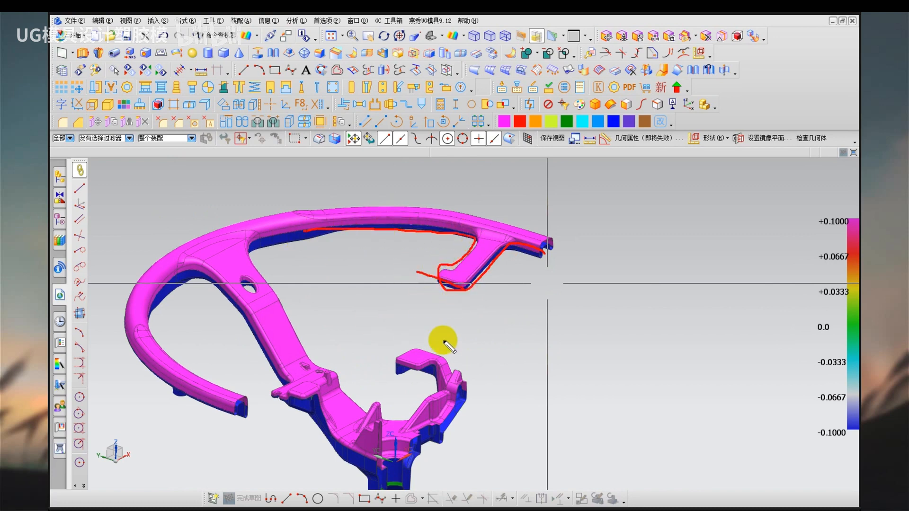
left_click_drag(417, 343, 470, 376)
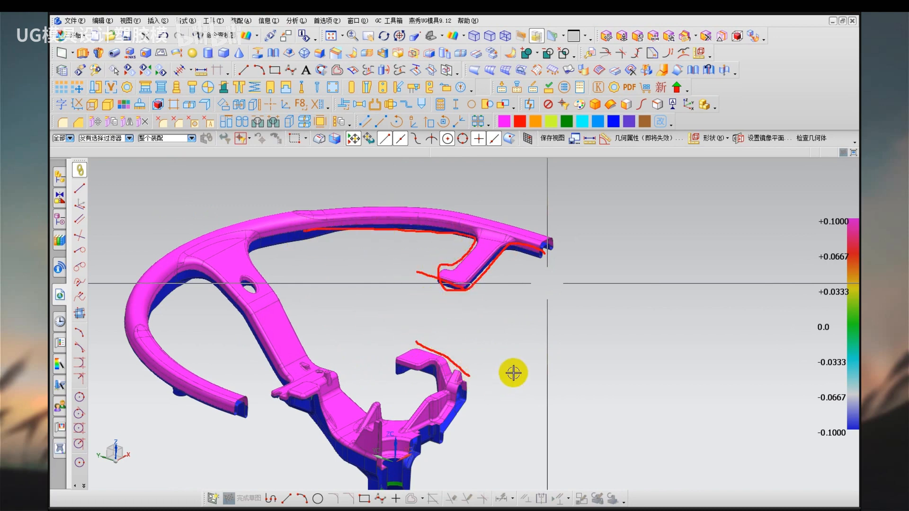
key("Escape")
Examine the colour boundary along the rim's cut end, the hooked arm and the spoke of the half steering wheel.
scroll(483, 316, "up", 2)
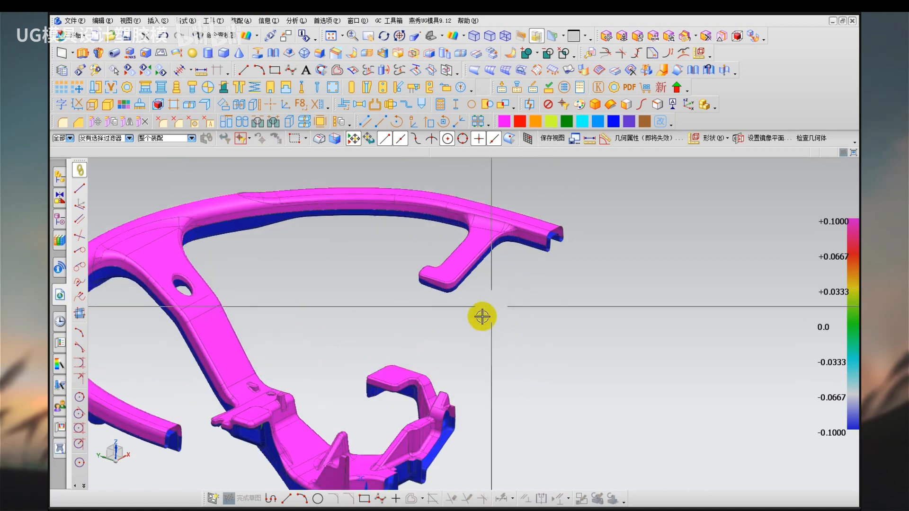
mouse_move(481, 317)
middle_mouse_down()
mouse_move(473, 309)
mouse_move(471, 320)
middle_mouse_up()
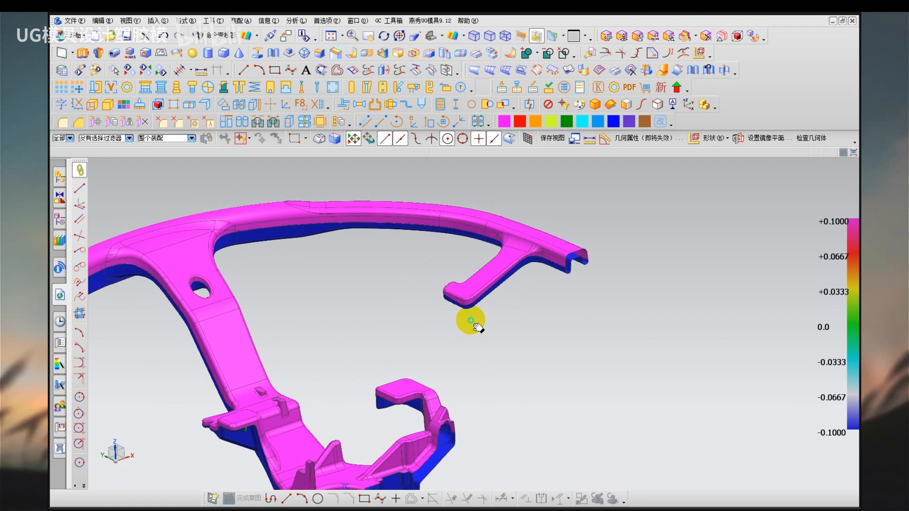
middle_click_drag(470, 320, 504, 303, "shift")
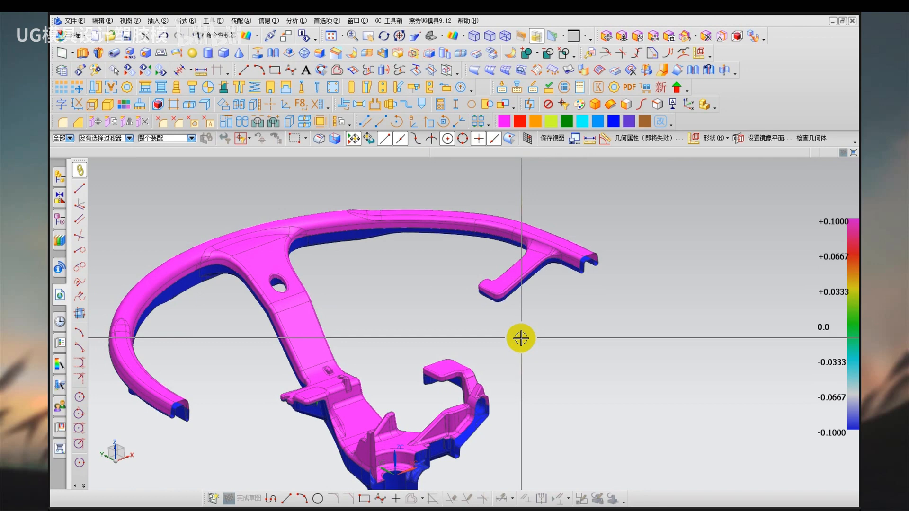
scroll(564, 269, "up", 6)
middle_click_drag(454, 274, 450, 257)
scroll(450, 286, "down", 4)
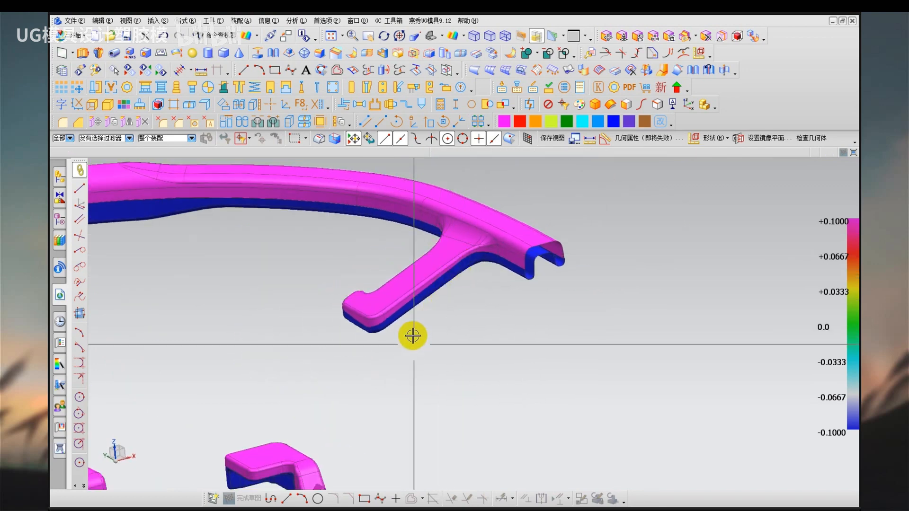
scroll(413, 336, "down", 4)
middle_click_drag(367, 374, 544, 297)
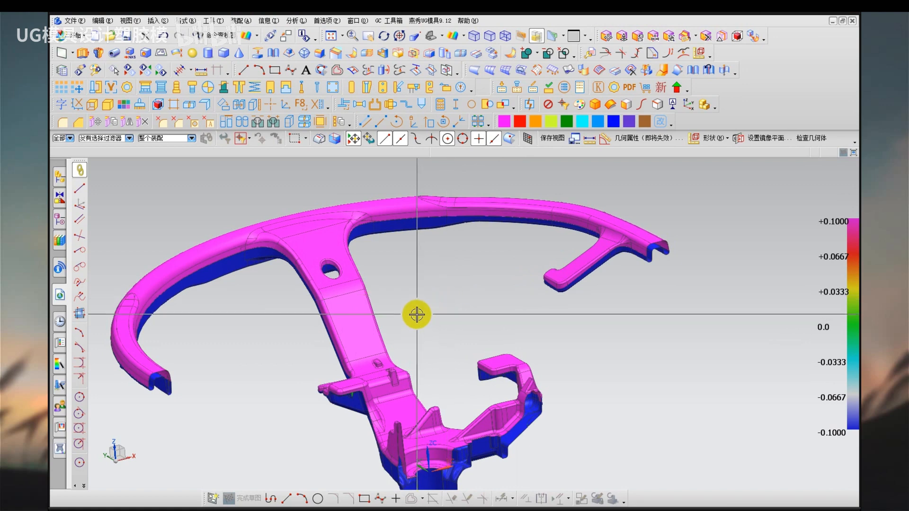
middle_click_drag(412, 311, 443, 287, "shift")
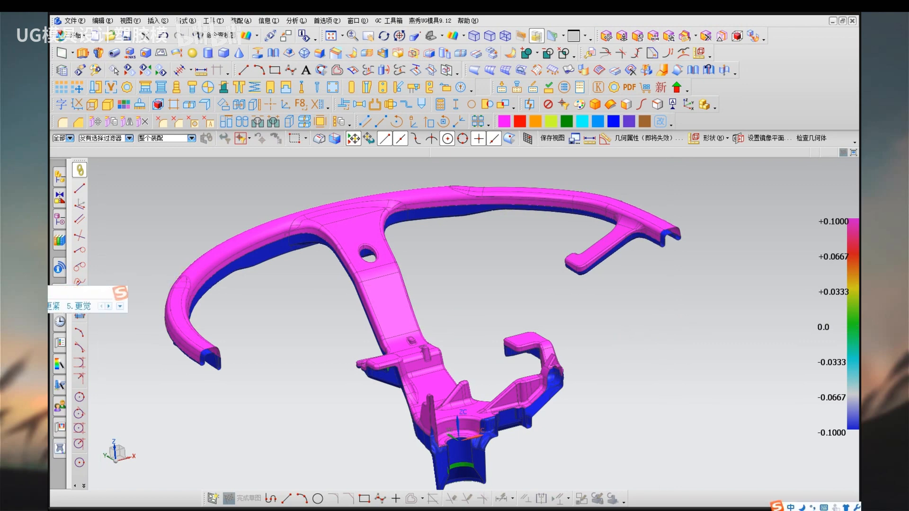
key("space")
key("space")
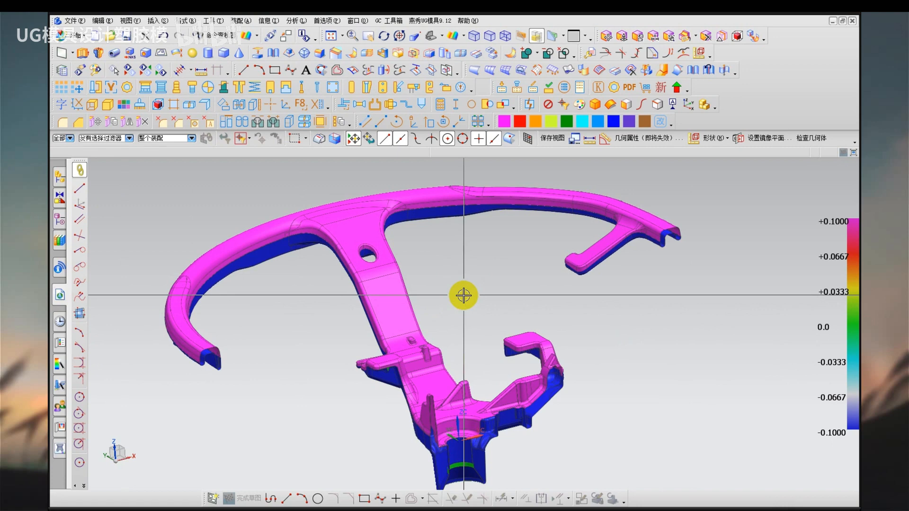
Inspect the hooked arm up close and trace its side colour boundary from the rim's cut end to the arm's tip.
scroll(679, 255, "up", 4)
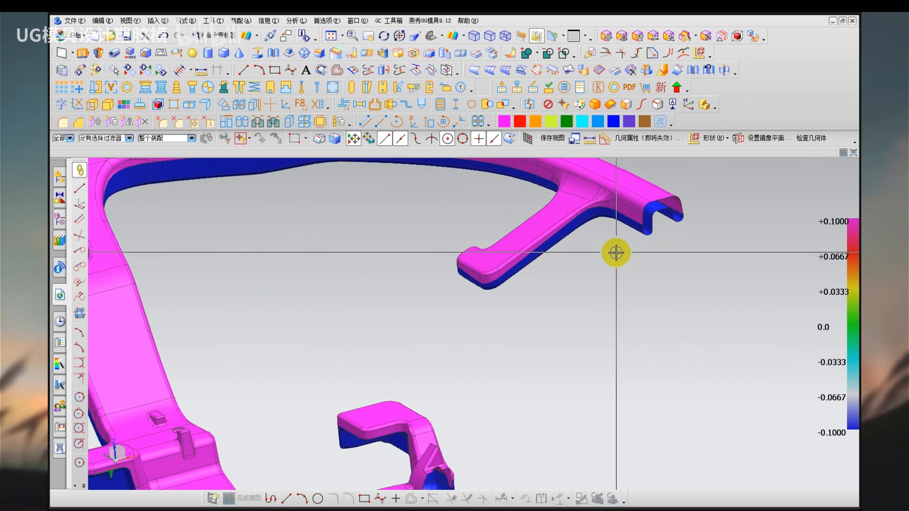
scroll(614, 232, "up", 3)
scroll(579, 266, "up", 3)
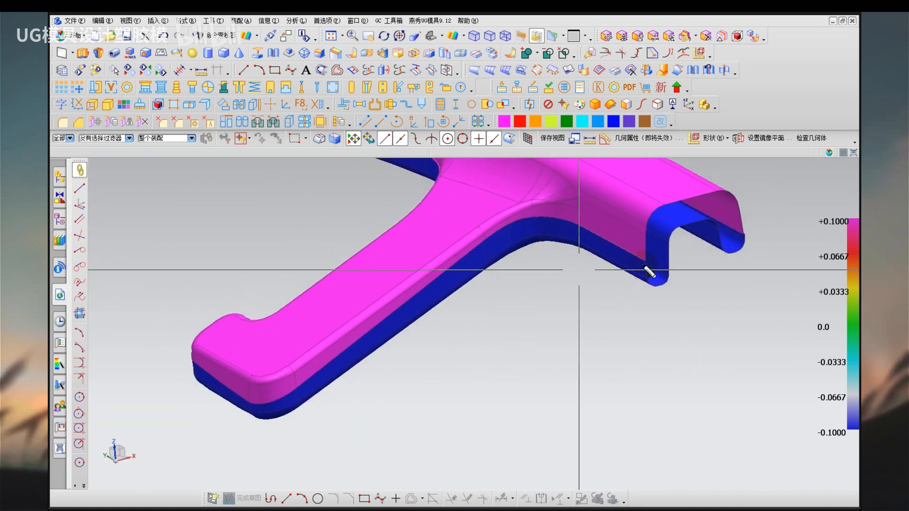
mouse_move(644, 260)
left_mouse_down()
mouse_move(504, 232)
mouse_move(381, 305)
mouse_move(270, 398)
mouse_move(197, 378)
left_mouse_up()
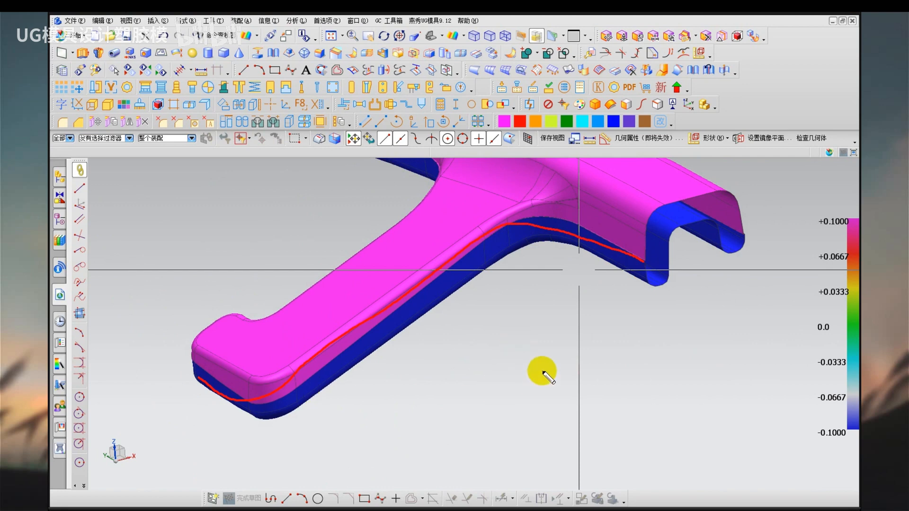
key("Escape")
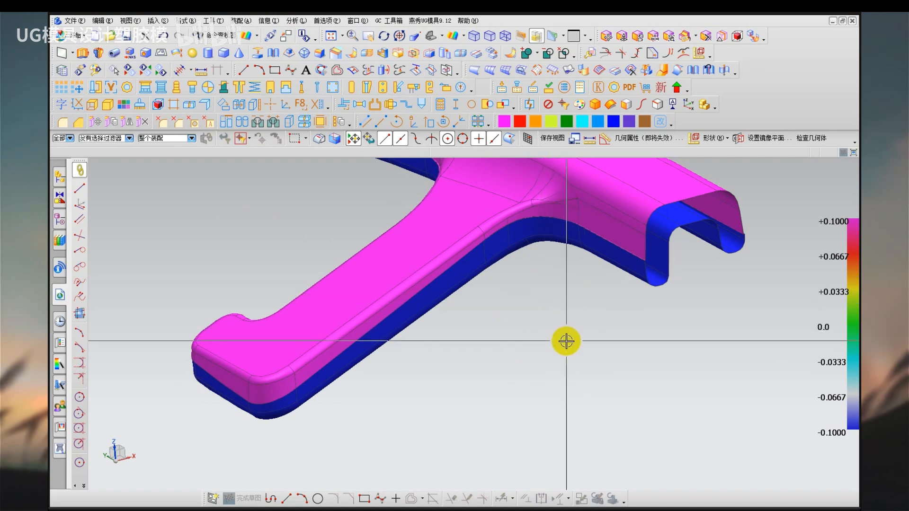
Set the rotation reference at the inner corner between arm and rim, and inspect the narrow face strip along the colour boundary.
right_click(566, 313)
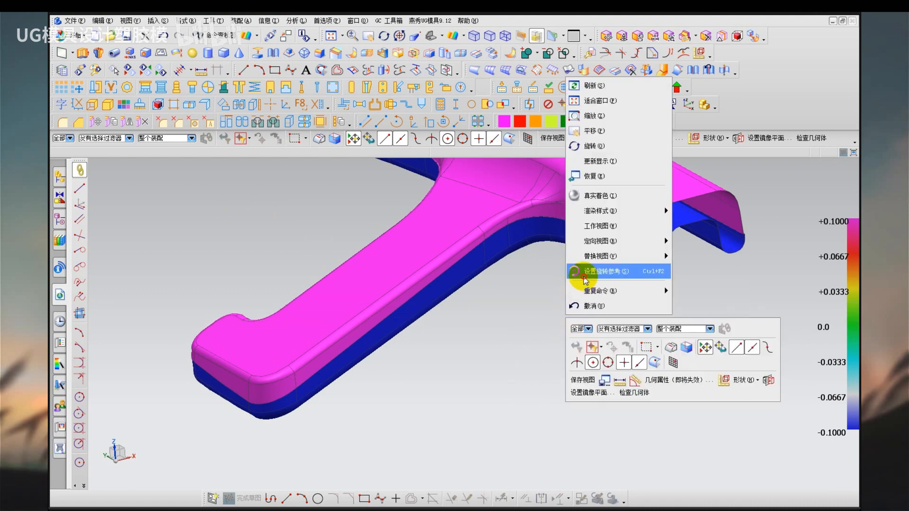
left_click(592, 269)
left_click(540, 228)
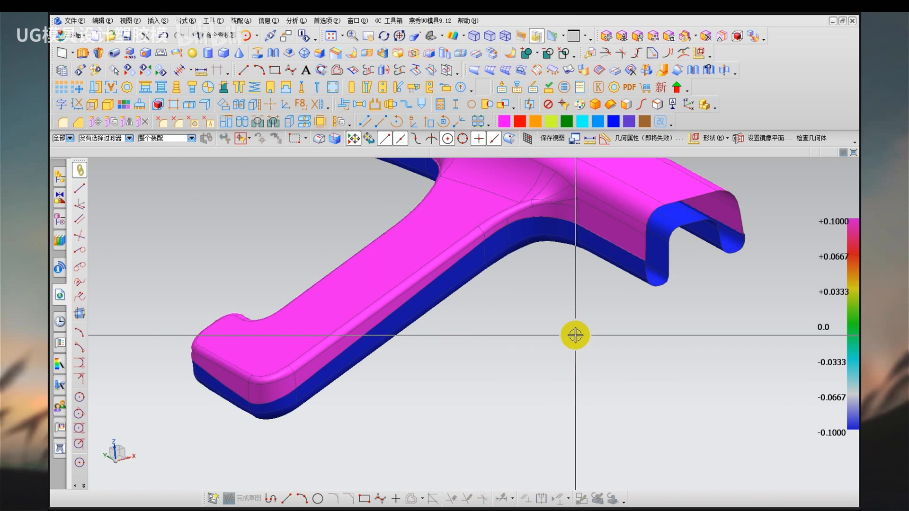
middle_click_drag(556, 309, 494, 342, "shift")
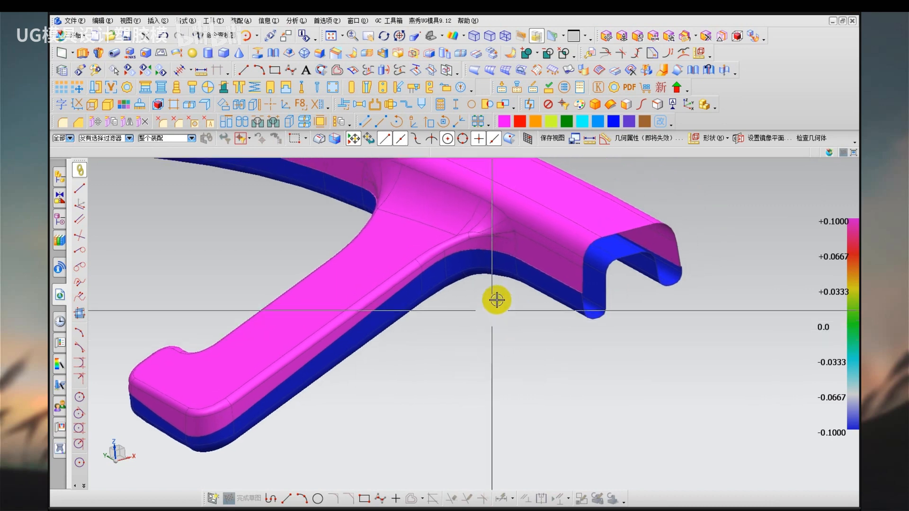
scroll(485, 264, "down", 5)
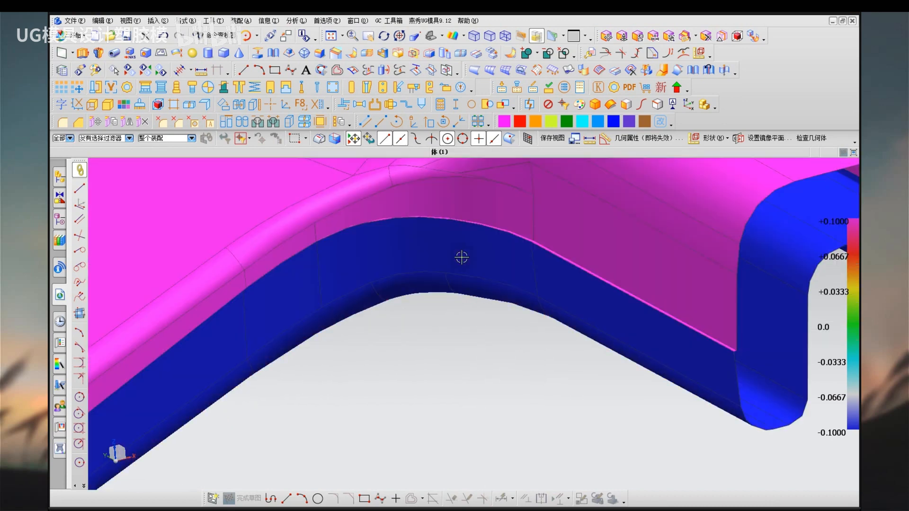
middle_click_drag(461, 257, 439, 259)
right_click(438, 328)
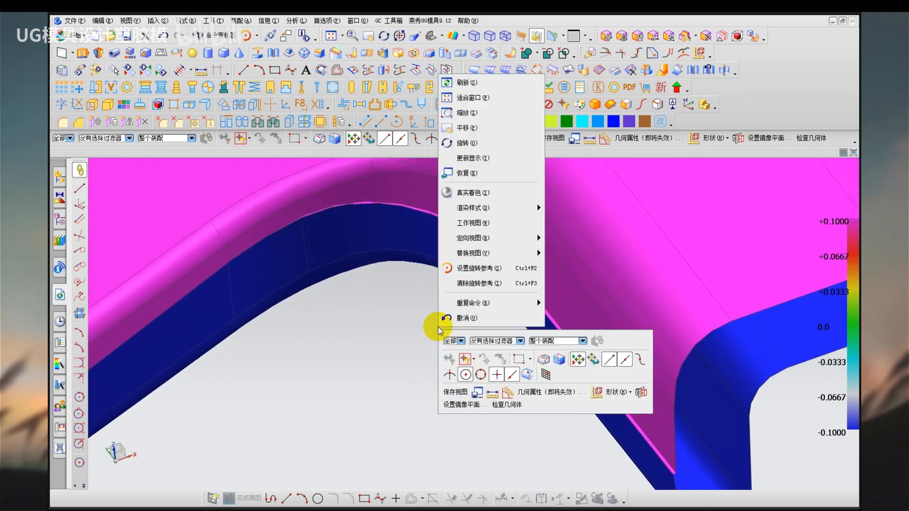
key("Escape")
scroll(453, 306, "up", 2)
key("ctrl+shift+d")
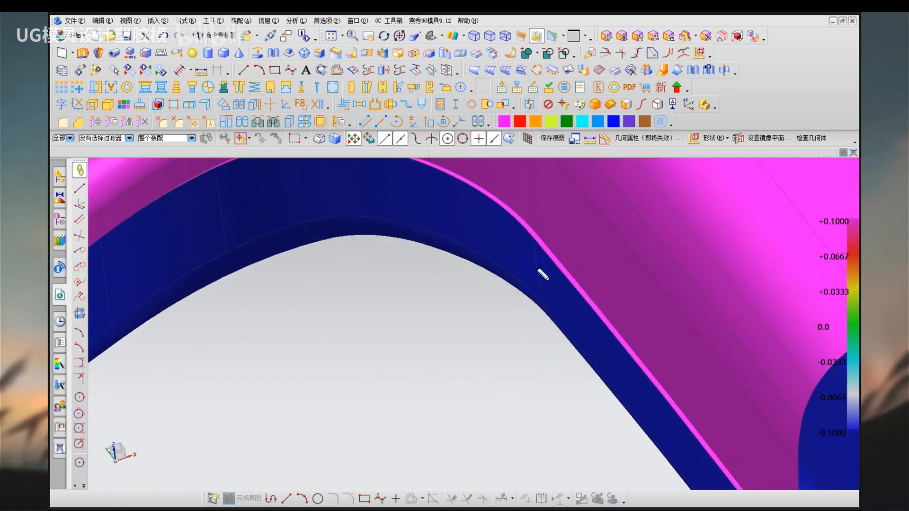
scroll(436, 349, "down", 1)
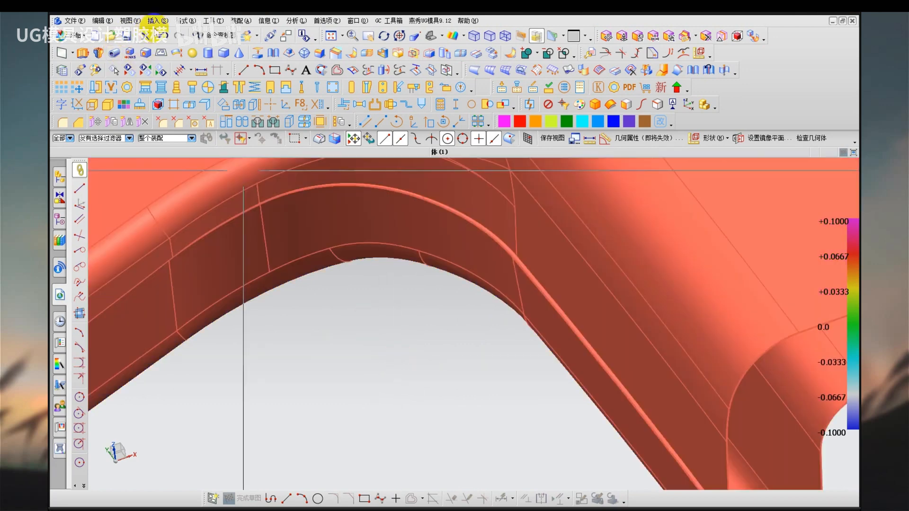
Extract the three narrow faces along the arm-to-rim corner as single faces, associative and with the originals hidden.
left_click(159, 21)
mouse_move(214, 188)
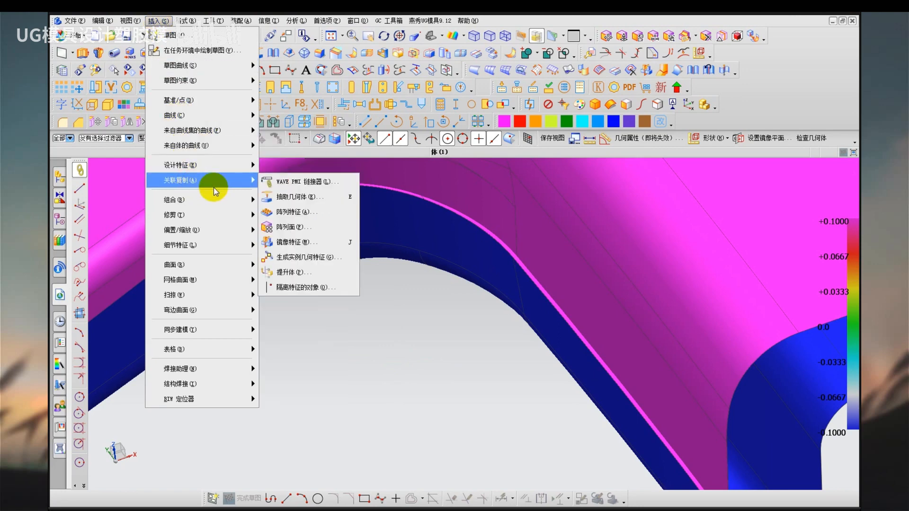
left_click(291, 196)
left_click(519, 258)
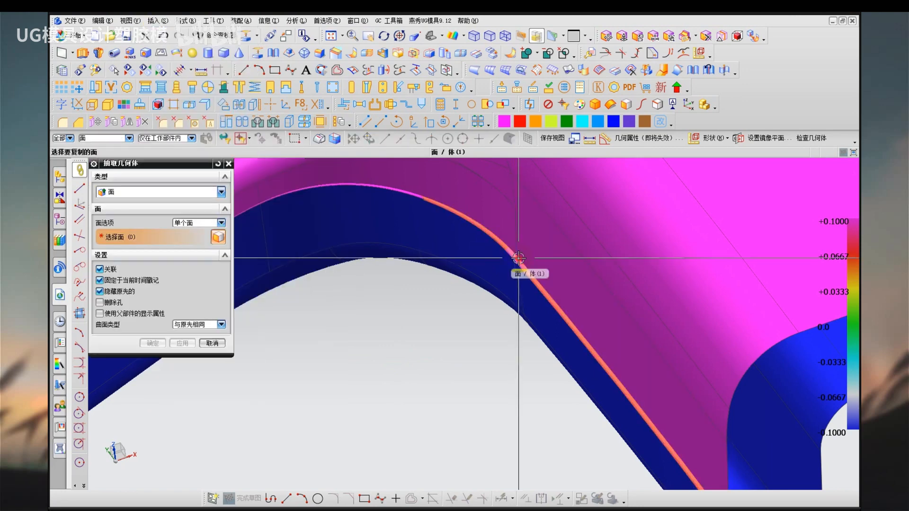
left_click(409, 197)
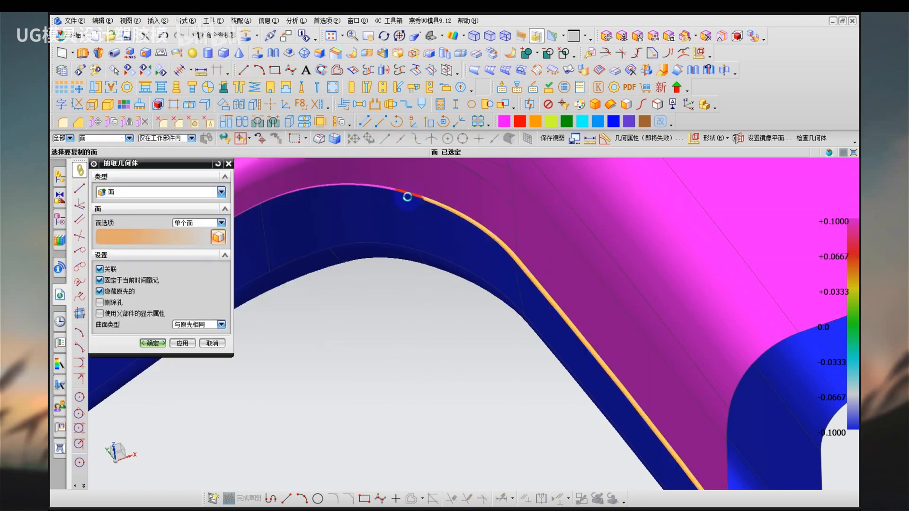
left_click(255, 207)
middle_click_drag(373, 300, 310, 314)
left_click(189, 347)
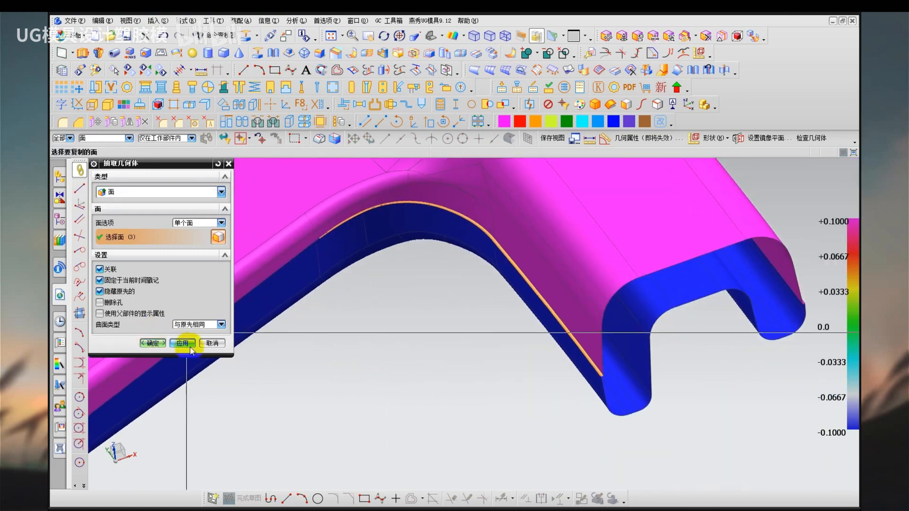
key("Escape")
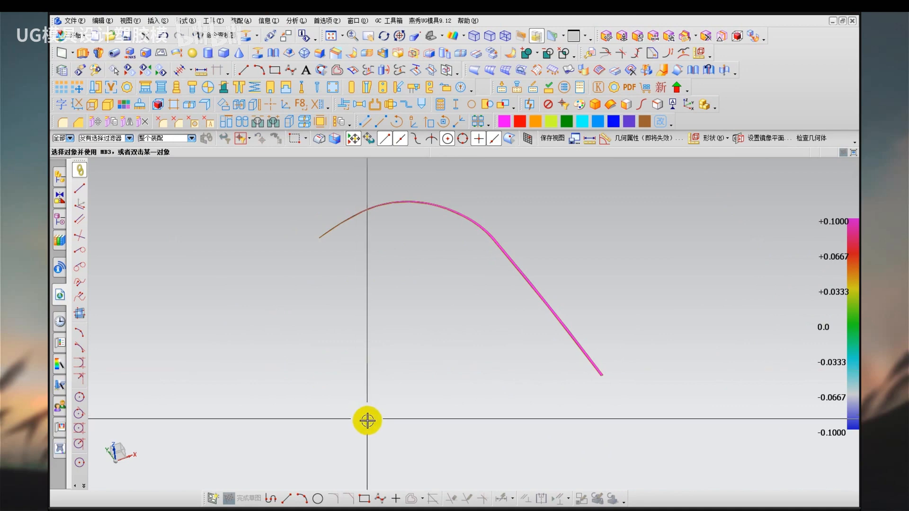
Switch to shaded display and extend the long edges of the three extracted strips by 20 mm with natural curvature.
right_click_drag(359, 397, 359, 372)
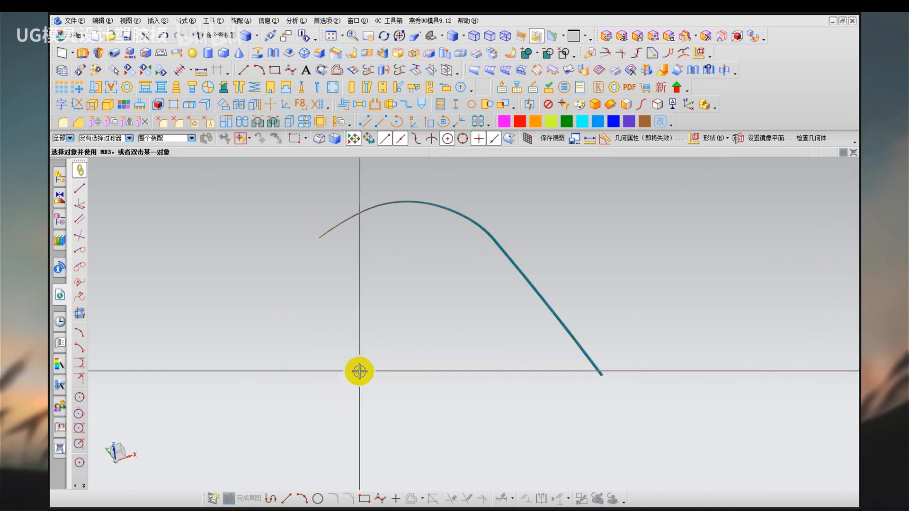
left_click(158, 21)
mouse_move(246, 215)
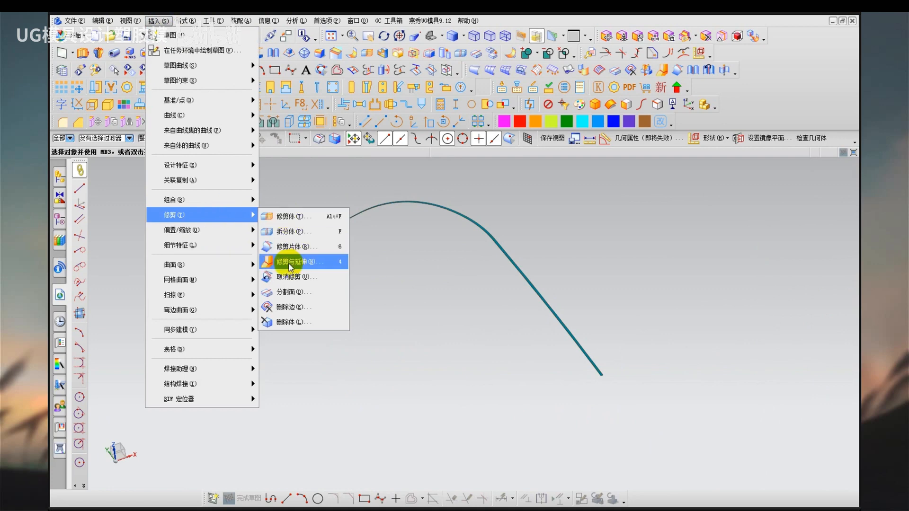
left_click(287, 263)
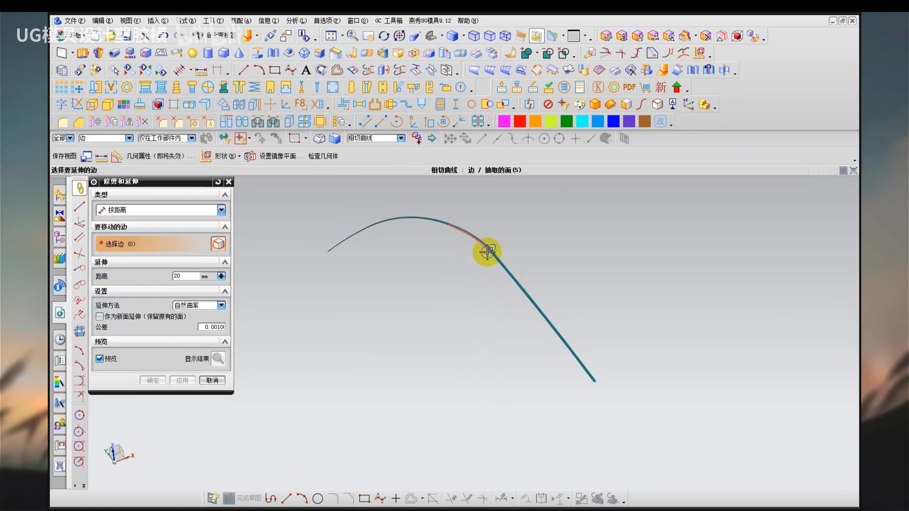
left_click(483, 265)
left_click(183, 380)
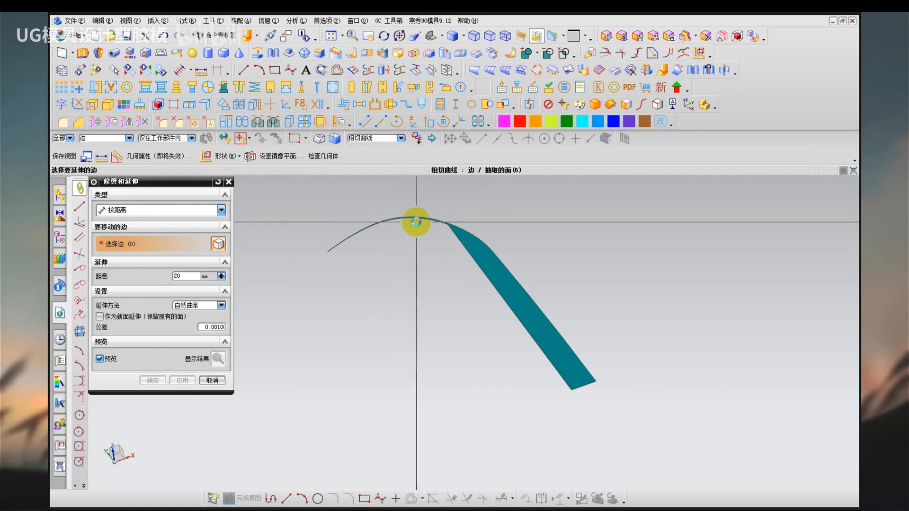
left_click(415, 222)
left_click(183, 380)
left_click(348, 300)
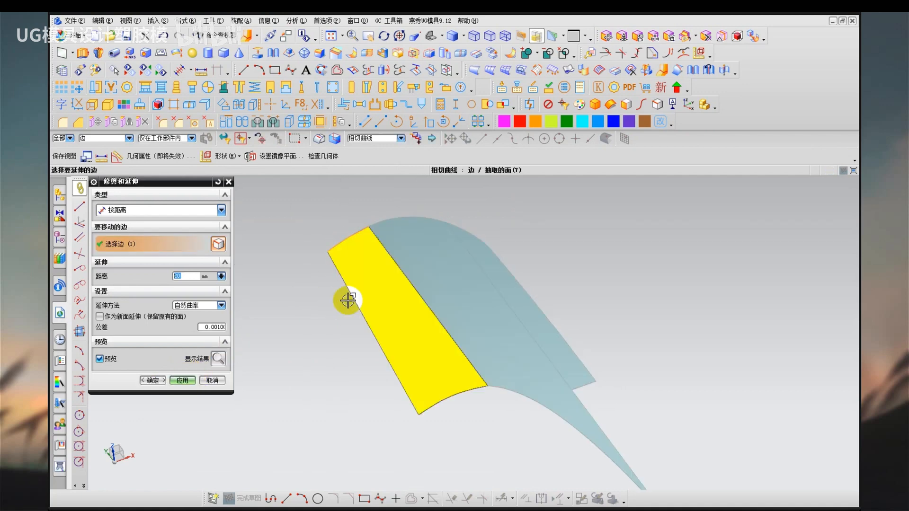
middle_click(327, 315)
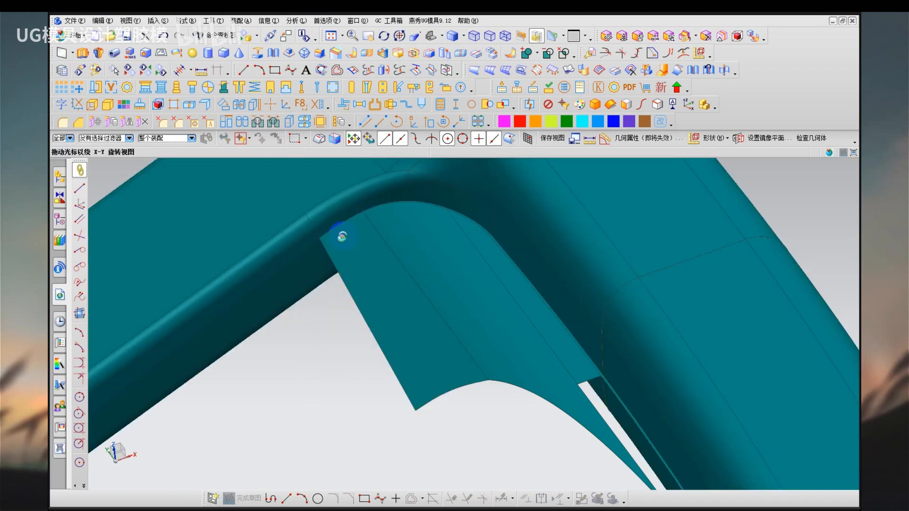
Switch back to face analysis display and examine how the extended sheets meet the side walls of the arm and rim.
middle_click_drag(341, 235, 367, 352)
right_click_drag(367, 352, 379, 366)
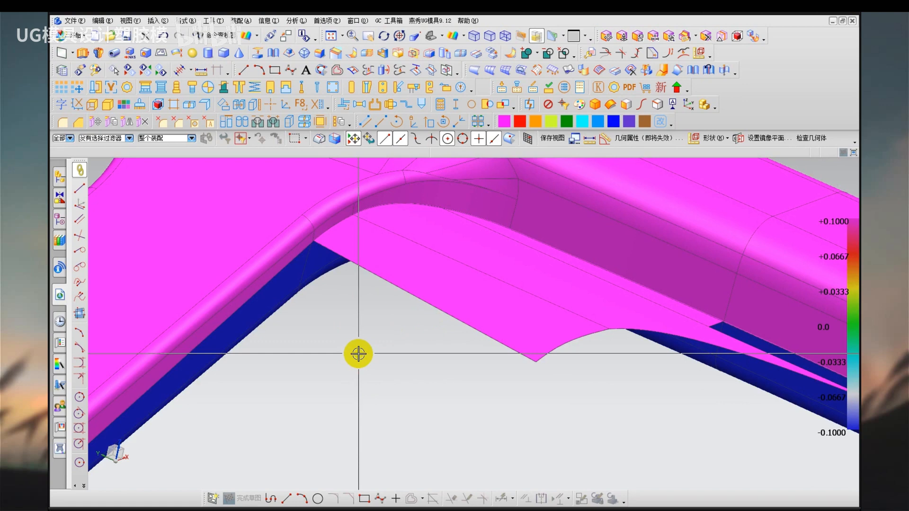
scroll(359, 354, "down", 6)
mouse_move(359, 354)
middle_mouse_down()
mouse_move(337, 429)
mouse_move(420, 327)
mouse_move(422, 371)
mouse_move(408, 357)
mouse_move(422, 336)
mouse_move(401, 327)
mouse_move(390, 345)
mouse_move(402, 343)
mouse_move(354, 366)
middle_mouse_up()
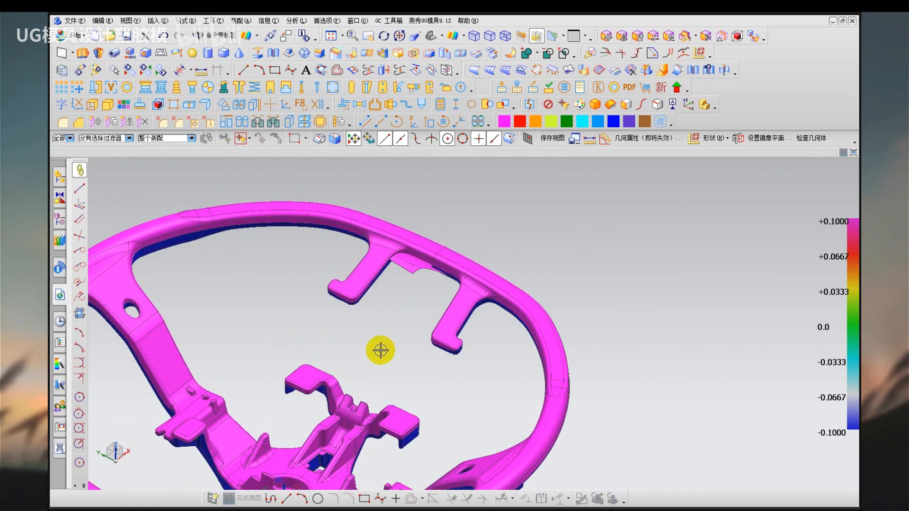
scroll(398, 229, "up", 8)
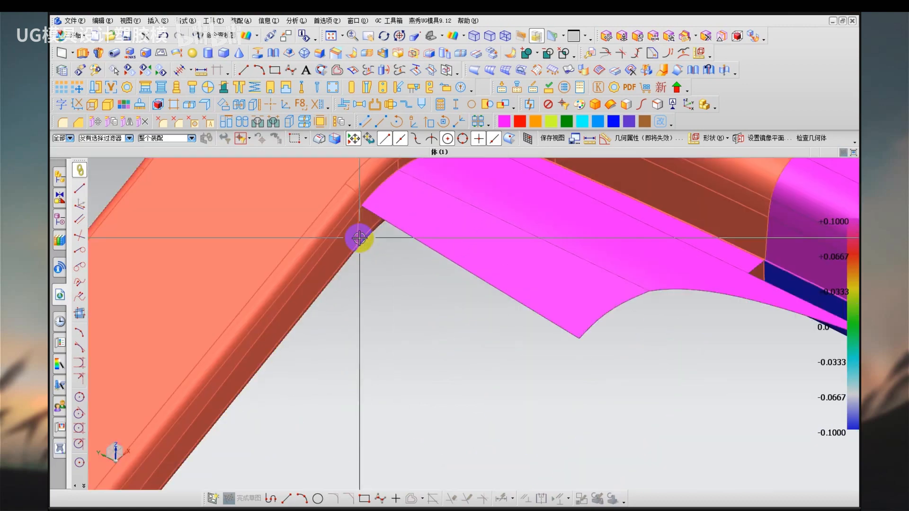
middle_click_drag(360, 238, 368, 217)
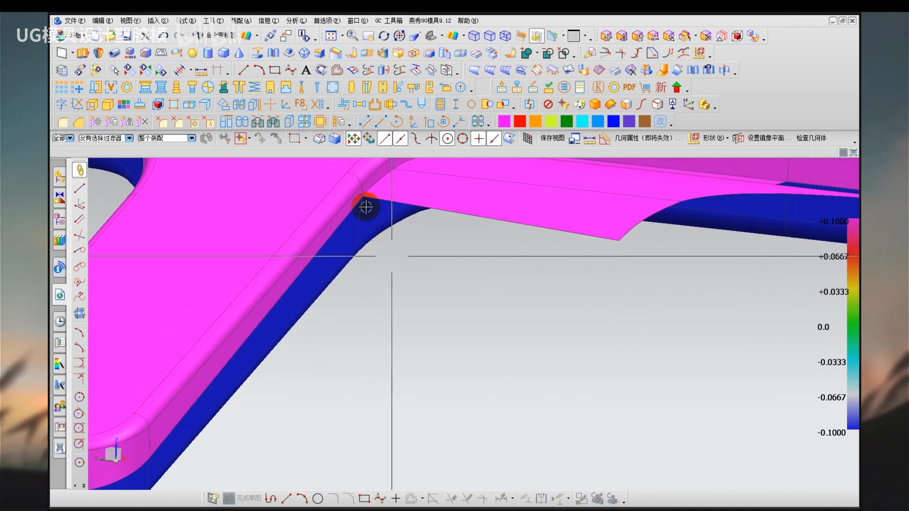
Extract the long narrow side face of the arm along the colour boundary as a single associative face, with the original hidden.
mouse_move(364, 199)
left_mouse_down()
mouse_move(164, 448)
mouse_move(372, 194)
left_mouse_up()
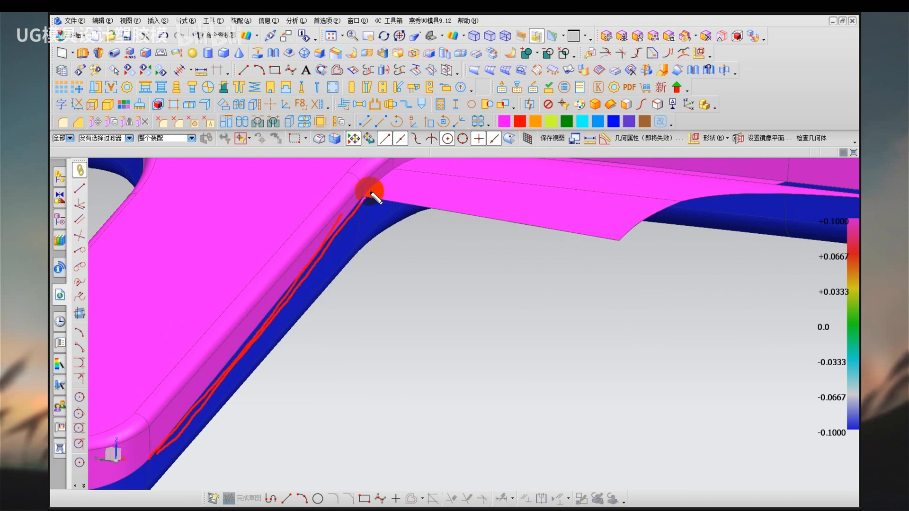
key("Escape")
middle_click_drag(361, 301, 388, 308, "shift")
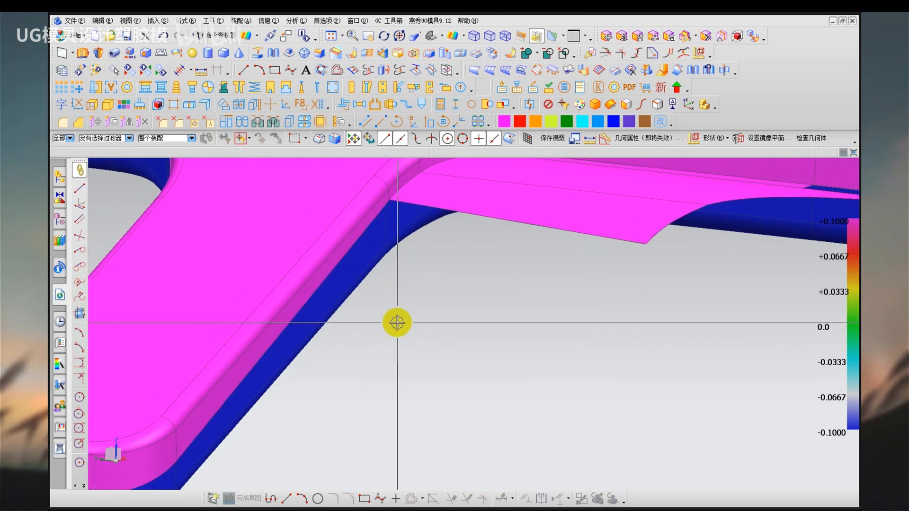
key("e")
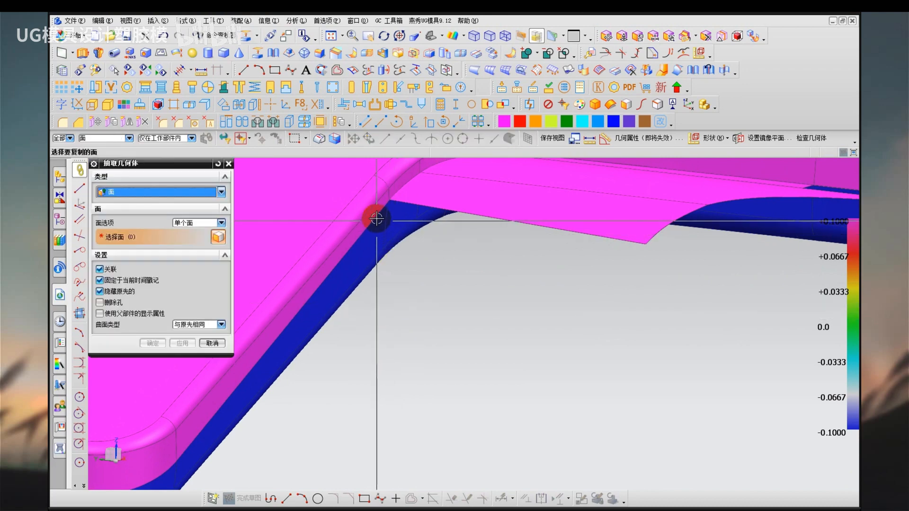
left_click(377, 218)
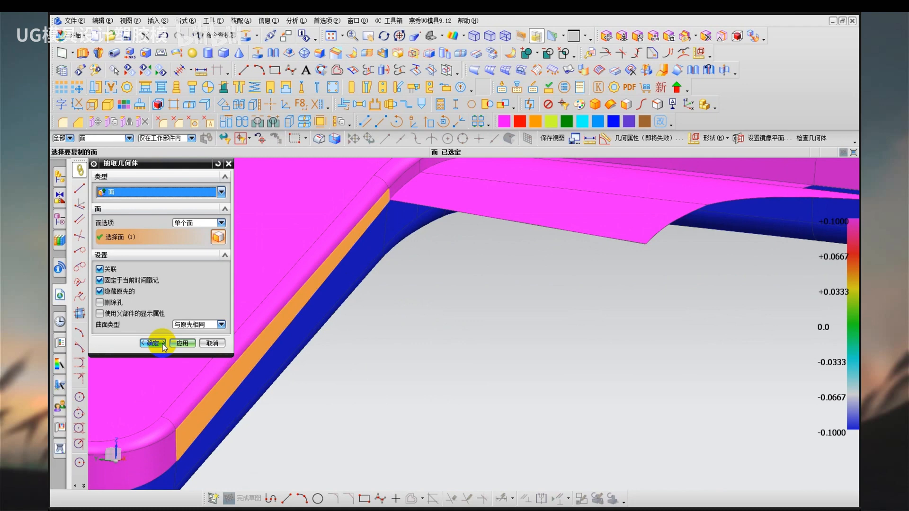
left_click(154, 343)
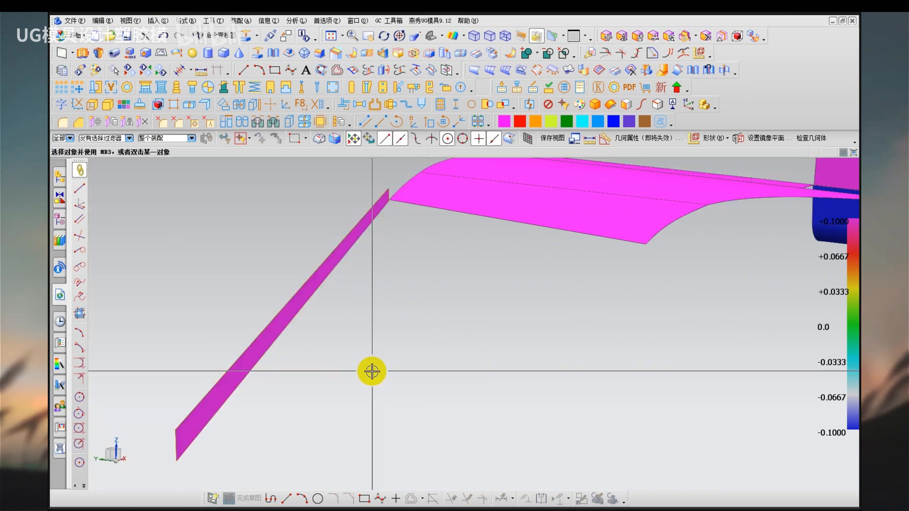
Extend the lower long edges of the arm's extracted face by 20 mm with natural curvature and show all hidden bodies.
left_click(666, 75)
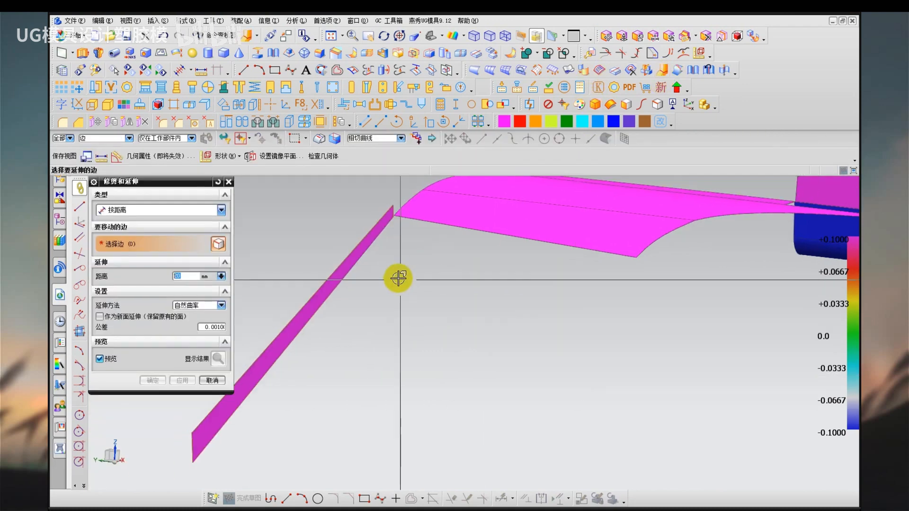
left_click(382, 239)
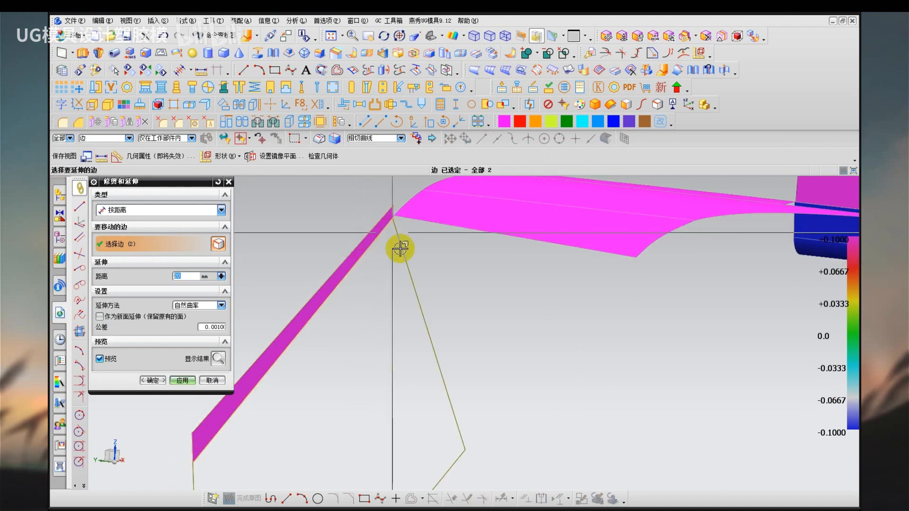
middle_click(449, 276)
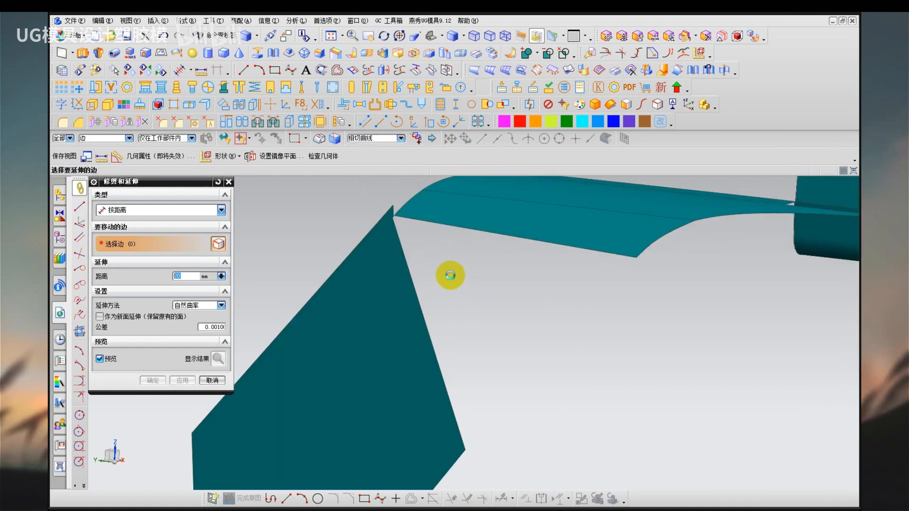
scroll(454, 284, "down", 3)
key("ctrl+shift+u")
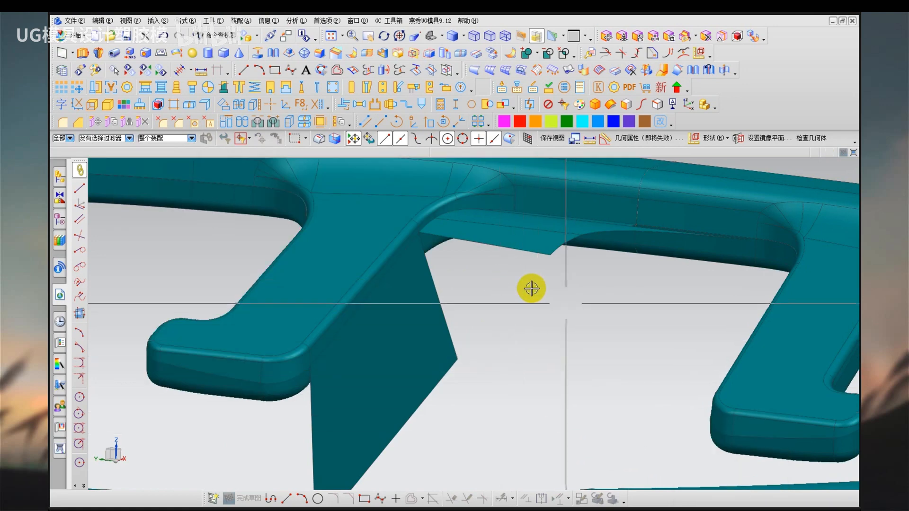
Compare the directions of the arm and rim sheets, and hide the other half of the steering wheel.
left_click_drag(403, 351, 406, 385)
left_click_drag(392, 365, 422, 356)
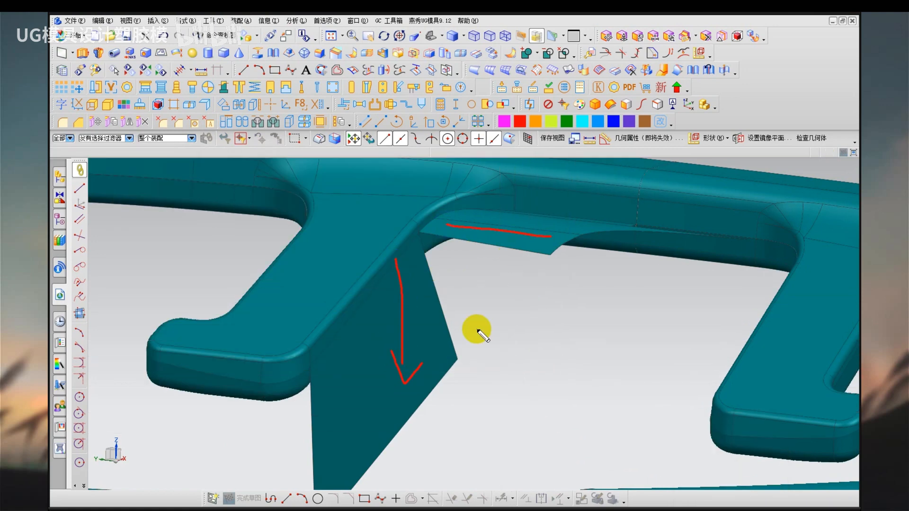
key("Escape")
left_click(720, 219)
key("ctrl+b")
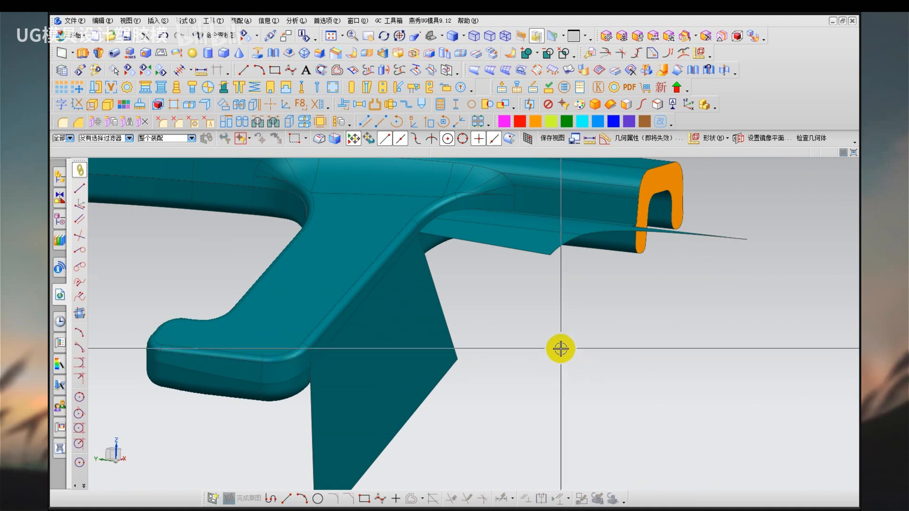
Examine the gap at the corner between the steep arm sheet and the flatter rim sheet from several angles.
scroll(560, 349, "up", 2)
scroll(560, 349, "up", 4)
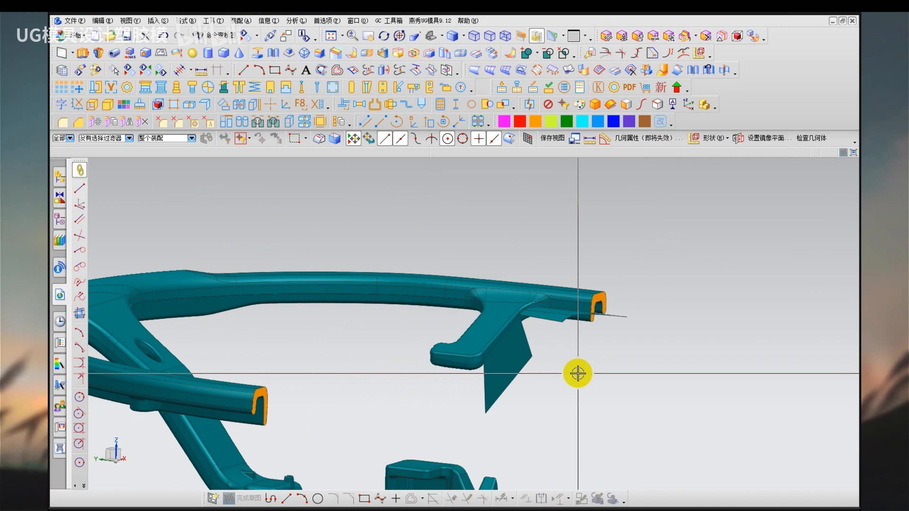
middle_click_drag(576, 384, 557, 393)
scroll(547, 362, "down", 4)
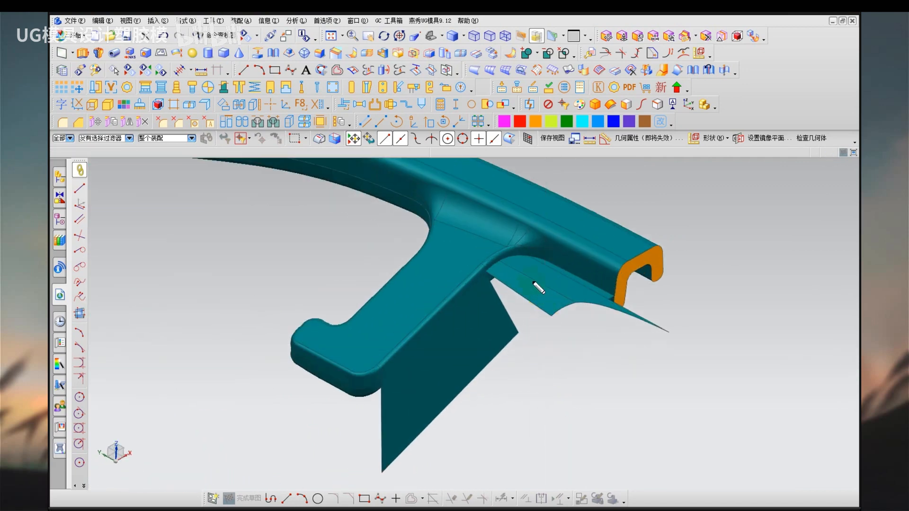
left_click_drag(475, 337, 468, 348)
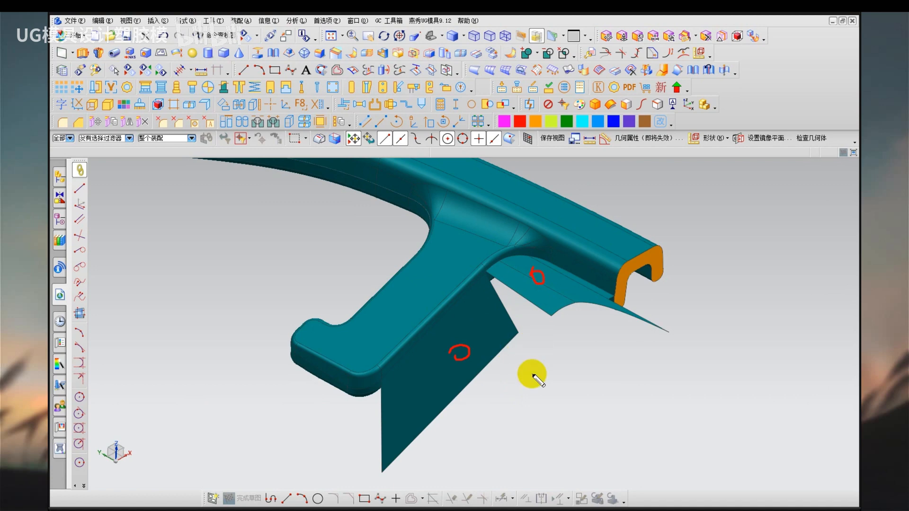
scroll(535, 360, "up", 3)
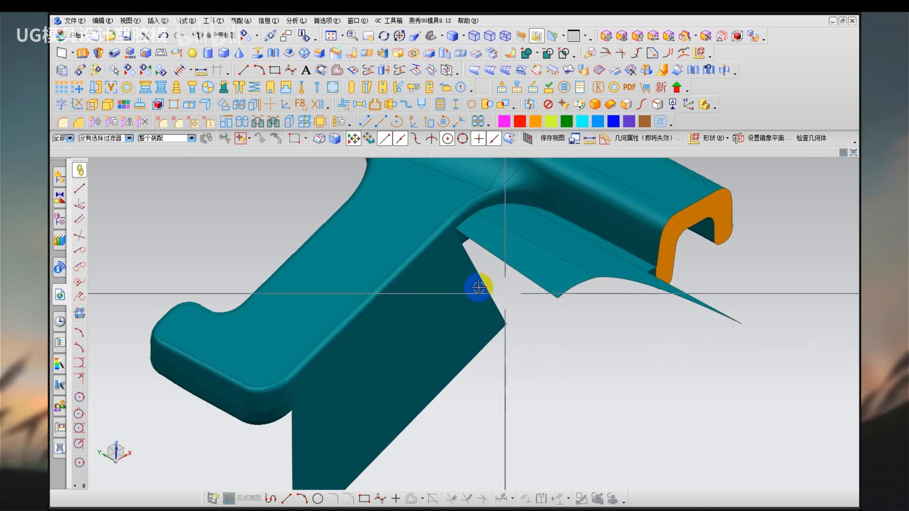
middle_click_drag(477, 287, 492, 269)
mouse_move(589, 227)
left_mouse_down()
mouse_move(544, 325)
mouse_move(482, 283)
left_mouse_up()
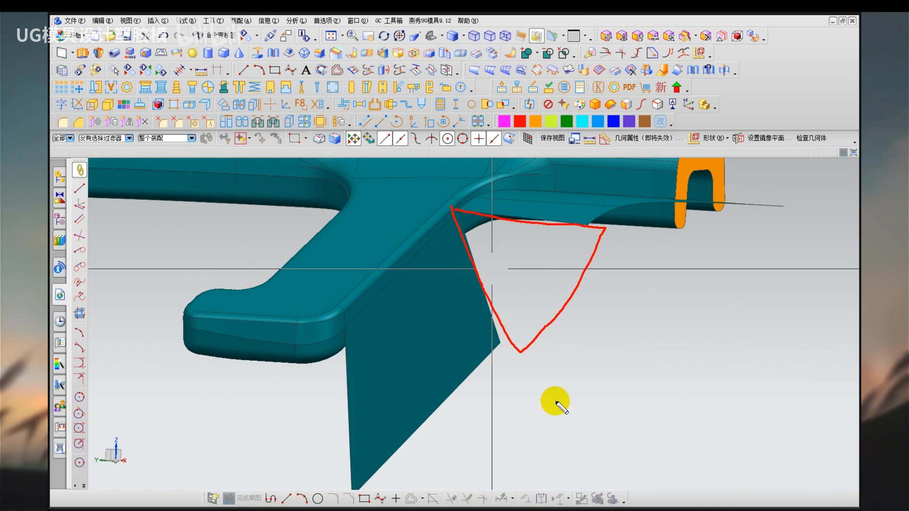
mouse_move(555, 402)
middle_mouse_down()
mouse_move(558, 391)
mouse_move(535, 415)
middle_mouse_up()
middle_click_drag(528, 424, 521, 421)
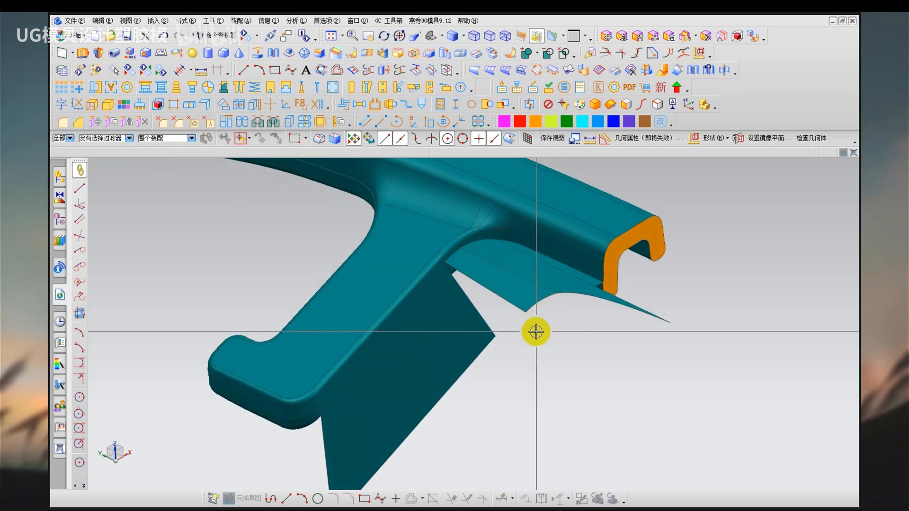
left_click_drag(554, 382, 544, 384)
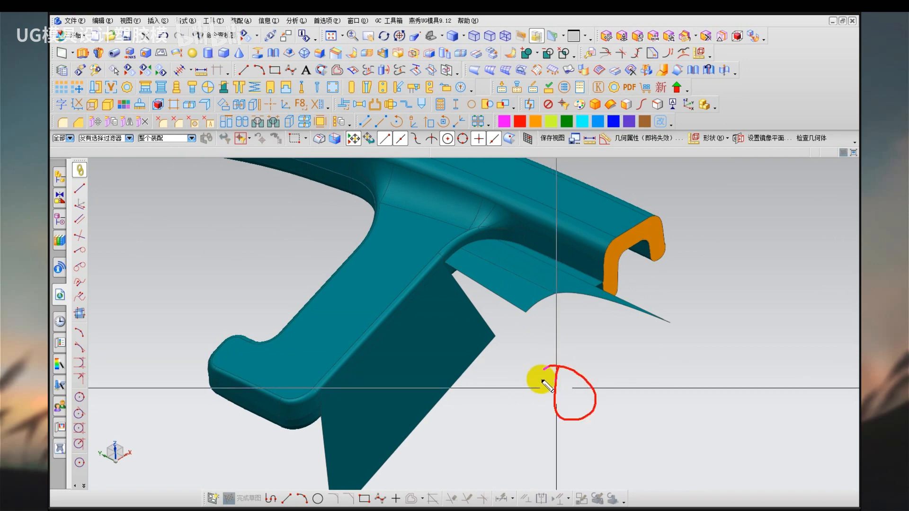
left_click_drag(512, 290, 509, 296)
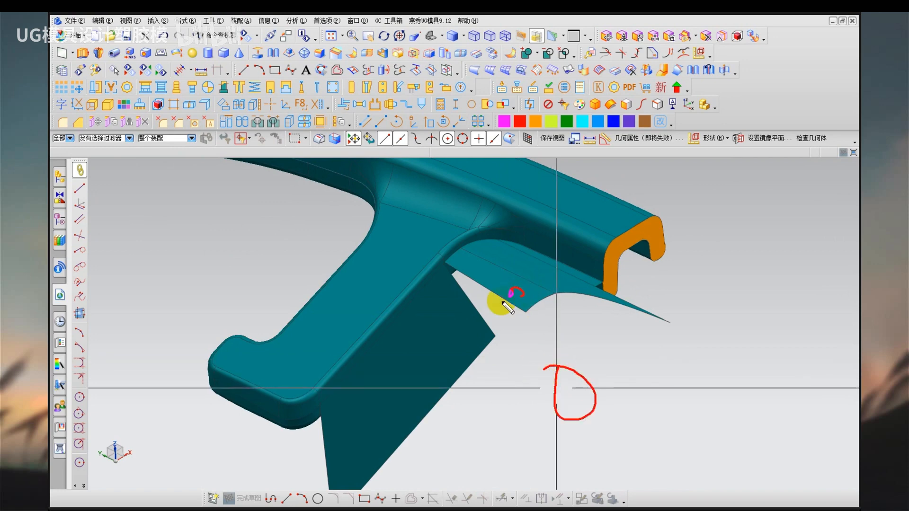
key("Escape")
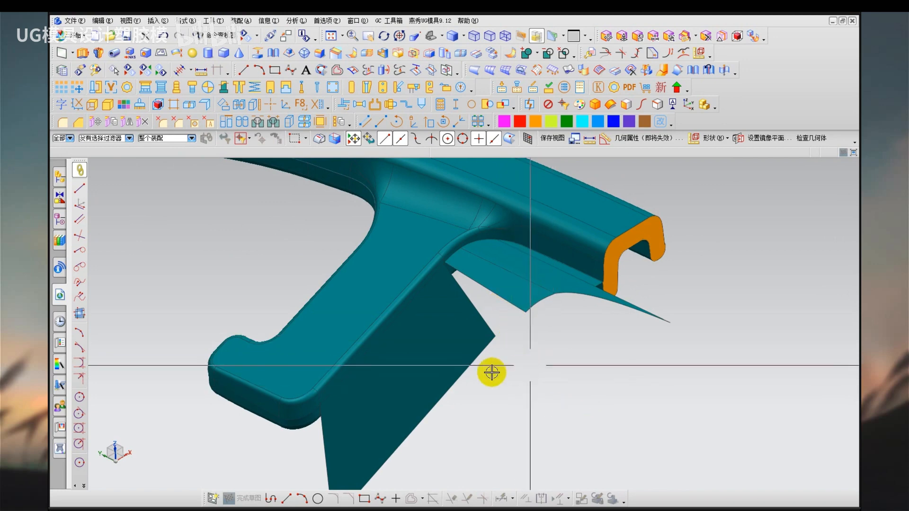
Compare the rim sheet and the arm sheet as alternatives for forming the parting surface at the corner.
middle_click_drag(444, 359, 497, 353)
key("ctrl+2")
left_click_drag(525, 251, 519, 280)
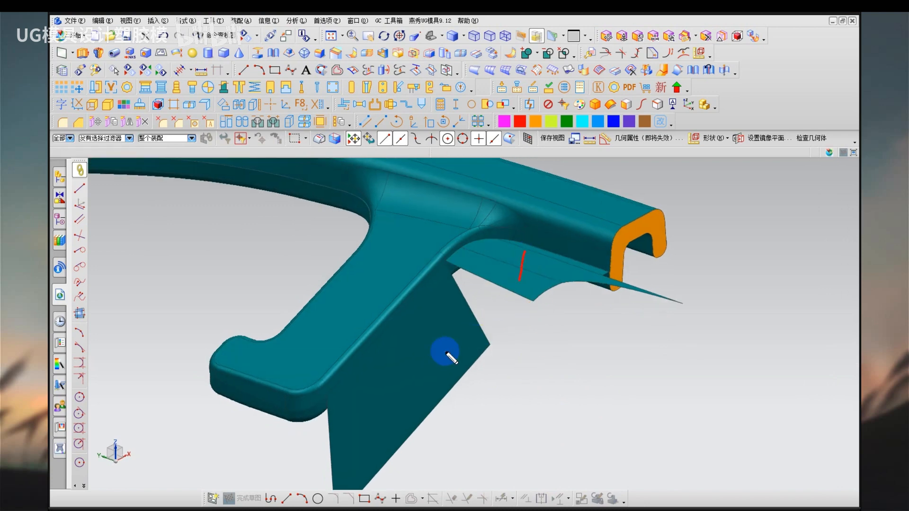
left_click_drag(416, 354, 434, 358)
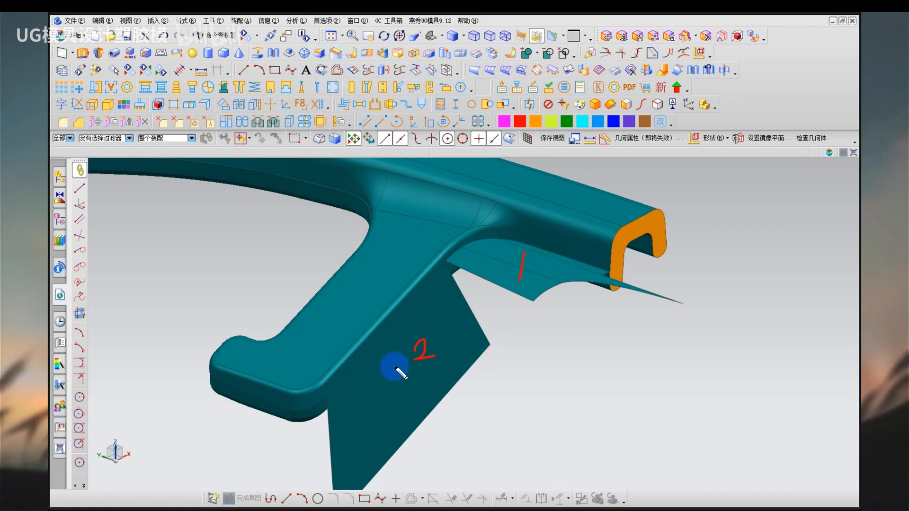
mouse_move(403, 340)
left_mouse_down()
mouse_move(424, 362)
mouse_move(426, 341)
left_mouse_up()
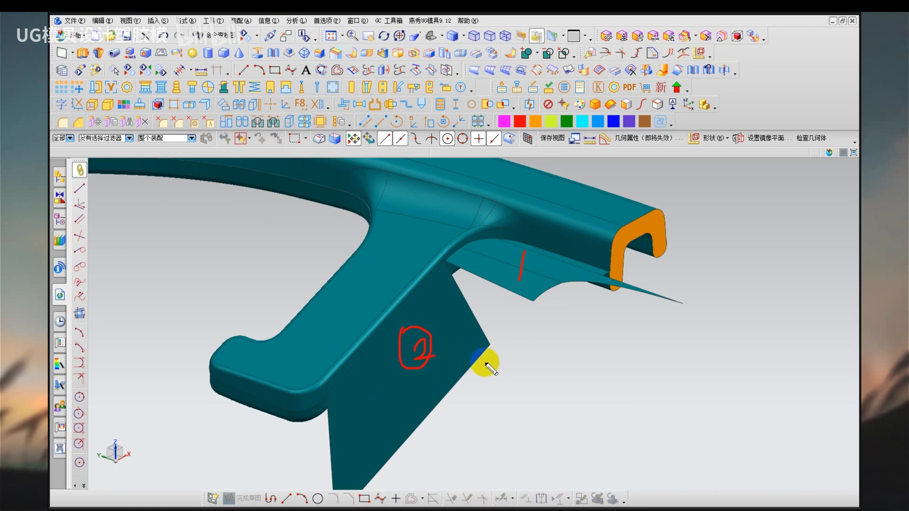
key("Escape")
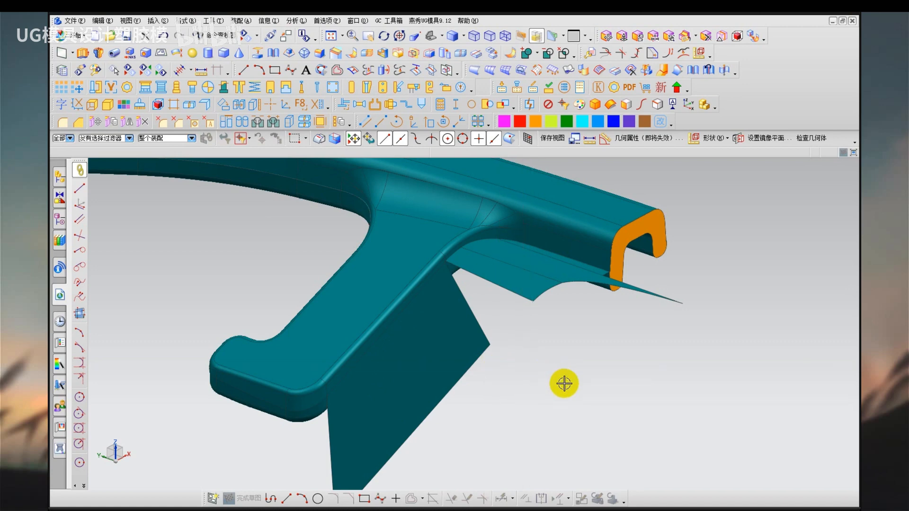
key("ctrl+shift+d")
mouse_move(580, 350)
left_mouse_down()
mouse_move(563, 392)
mouse_move(570, 353)
left_mouse_up()
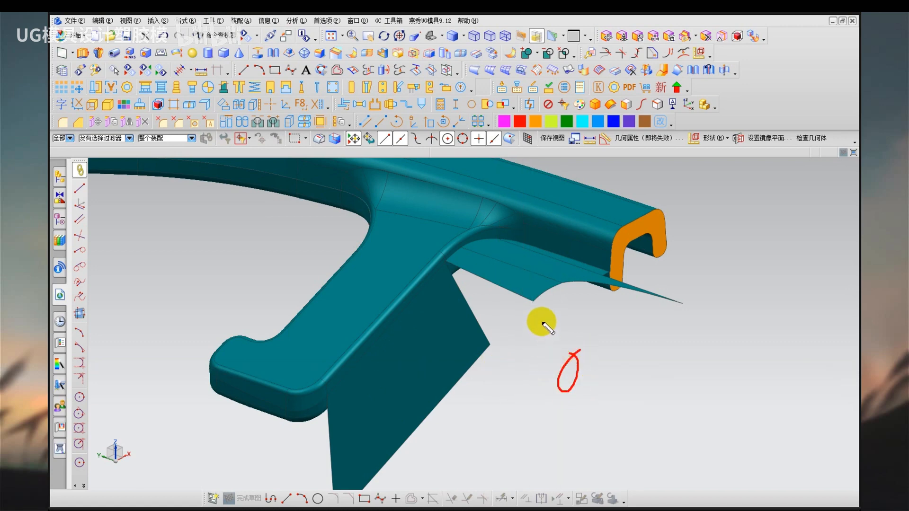
left_click_drag(520, 253, 517, 269)
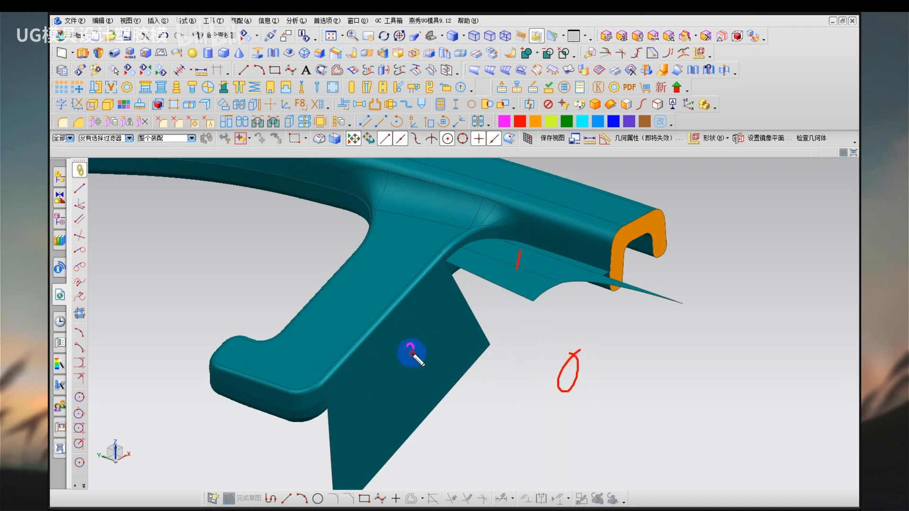
left_click_drag(406, 346, 422, 354)
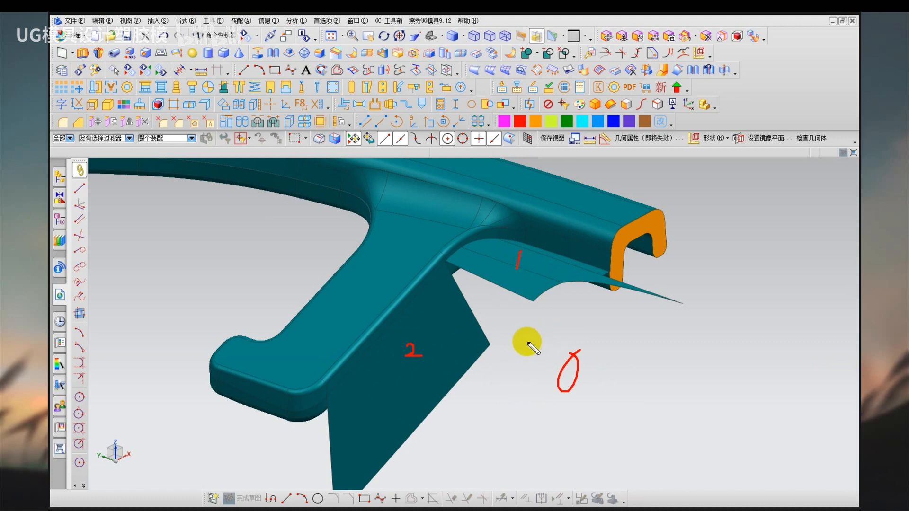
key("Escape")
Check the arm sheet's slope against the vertical mould-opening direction in the front and side views.
middle_click_drag(468, 343, 452, 312)
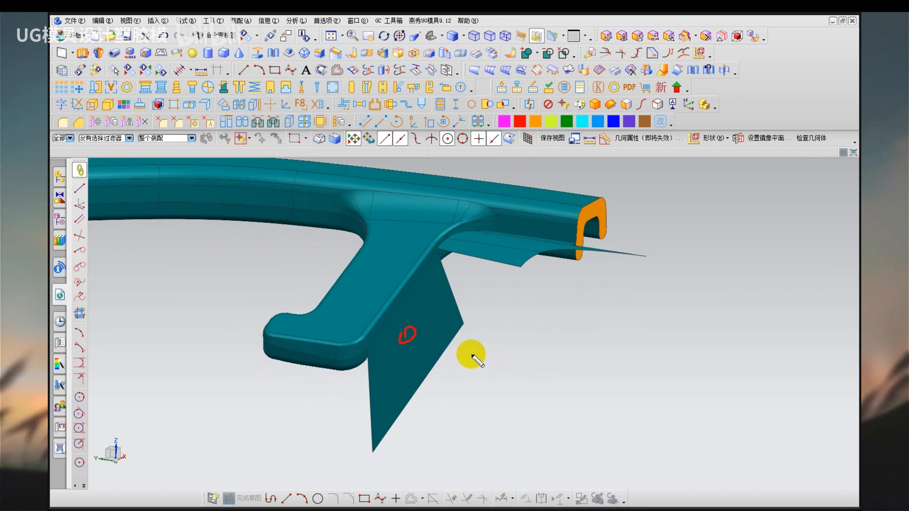
scroll(509, 348, "down", 3)
scroll(510, 349, "down", 3)
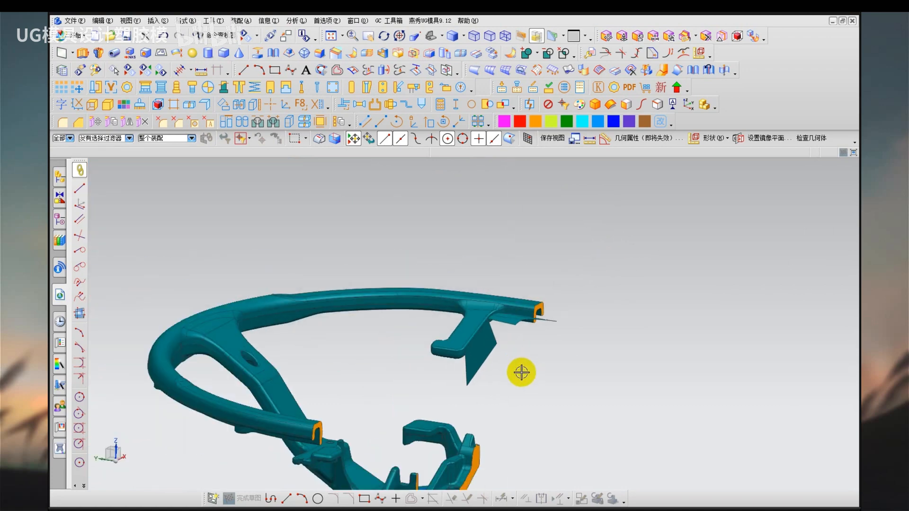
middle_click_drag(514, 391, 628, 343)
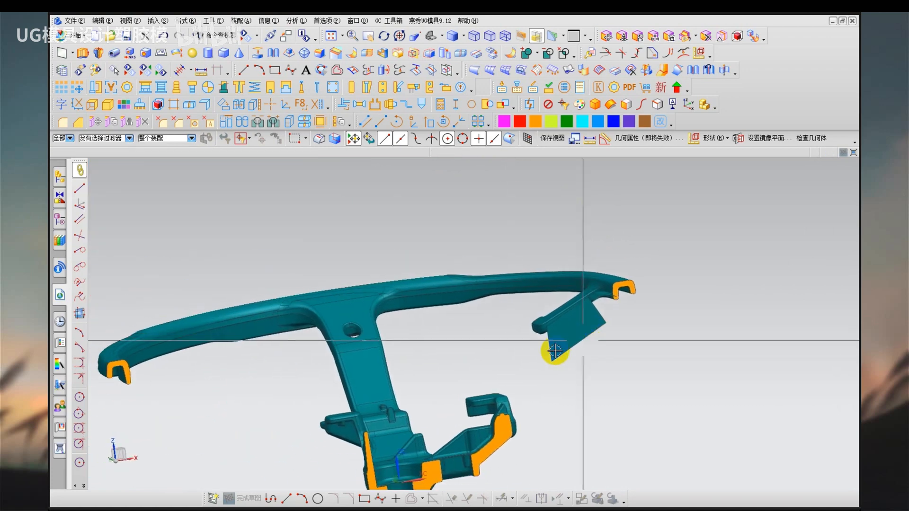
key("F8")
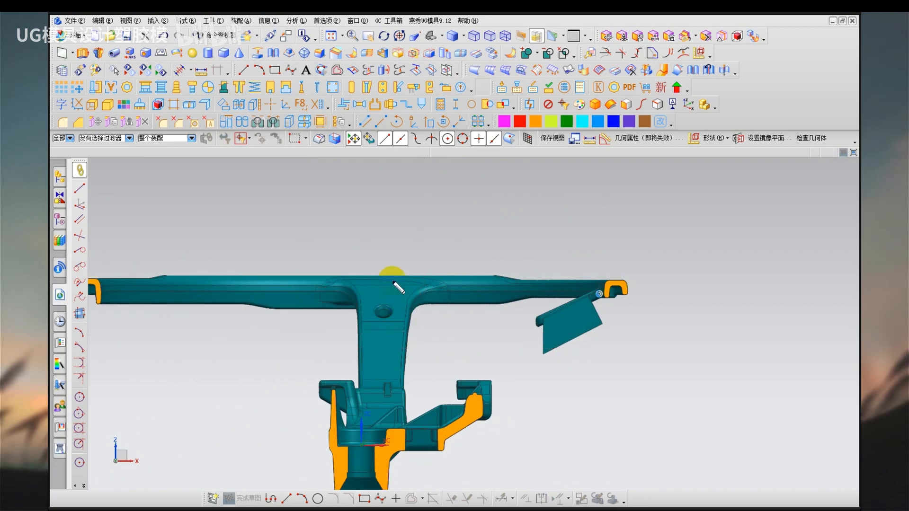
mouse_move(392, 278)
left_mouse_down()
mouse_move(367, 138)
mouse_move(415, 136)
left_mouse_up()
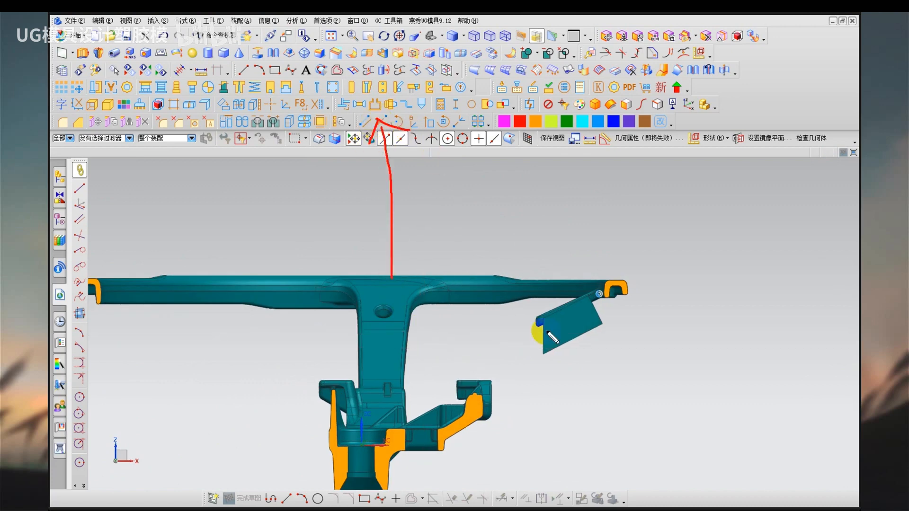
key("Escape")
middle_click_drag(550, 374, 611, 366)
key("F8")
mouse_move(589, 308)
left_mouse_down()
mouse_move(583, 157)
mouse_move(625, 192)
left_mouse_up()
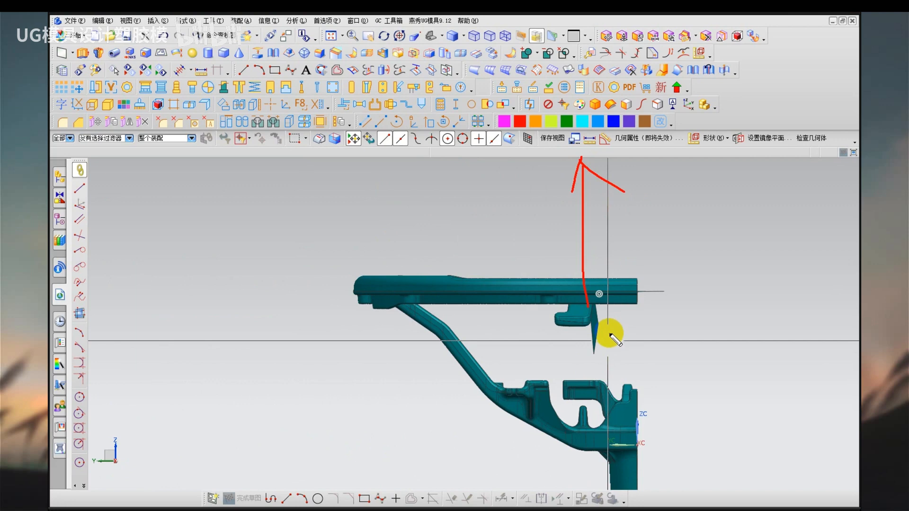
key("Escape")
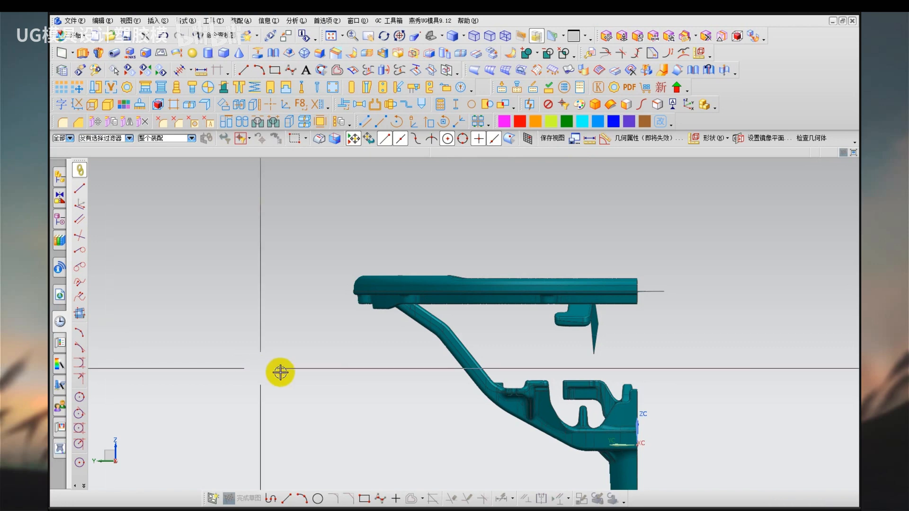
middle_click_drag(652, 372, 615, 377)
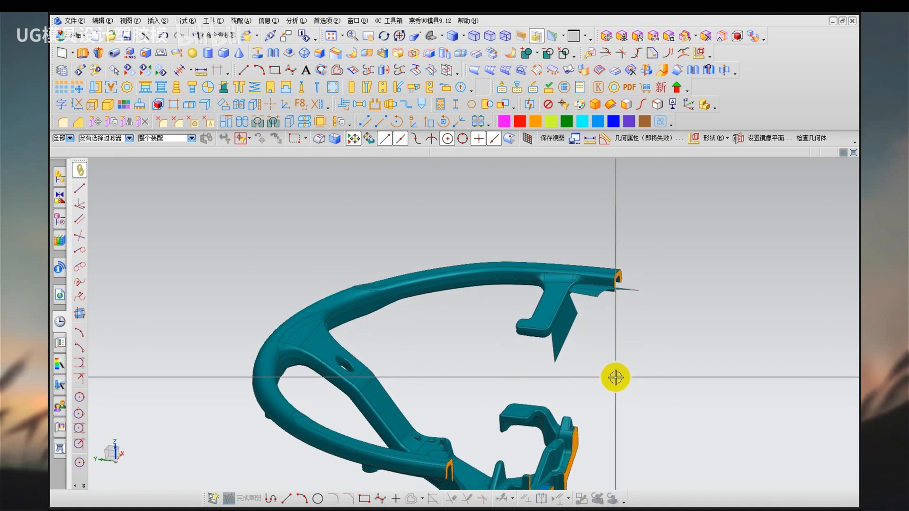
Remove the parameters from all bodies, and remove the steep sheet running down along the arm.
key("r")
key("ctrl+a")
scroll(615, 378, "down", 1)
middle_click(615, 378)
middle_click(615, 377)
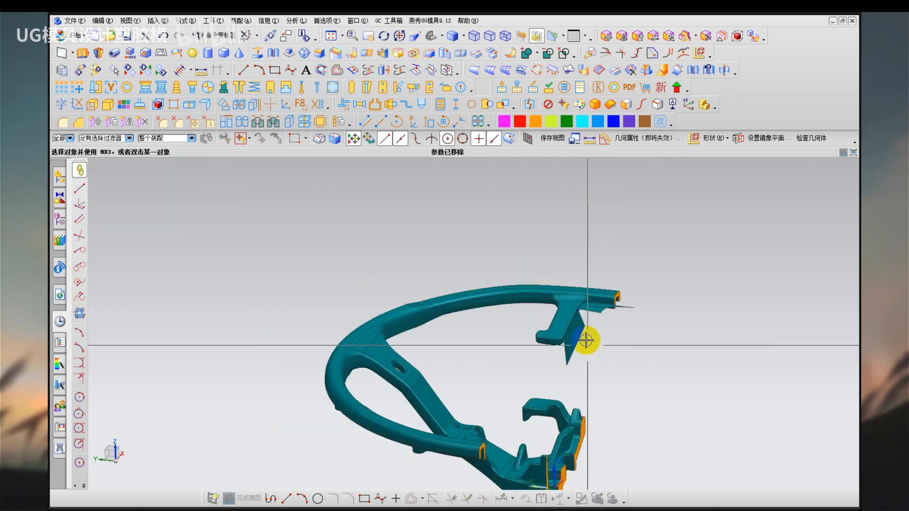
scroll(586, 340, "down", 3)
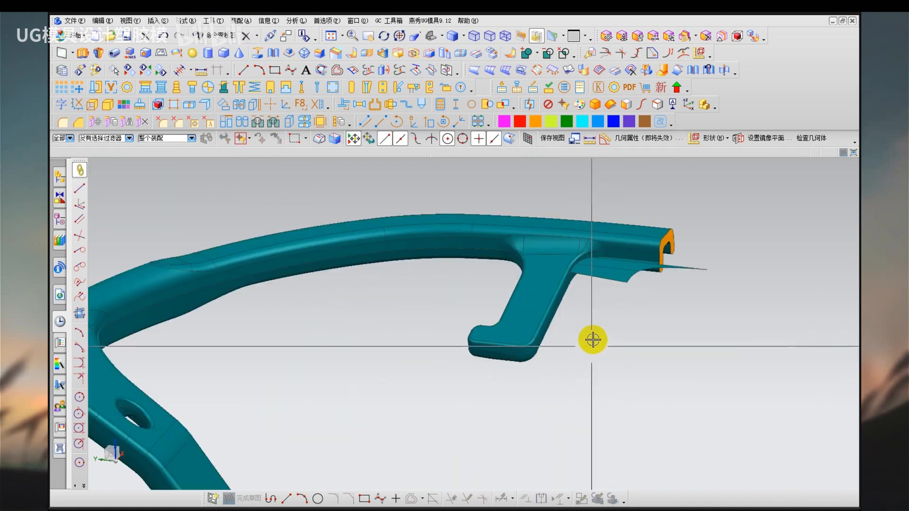
scroll(544, 301, "down", 3)
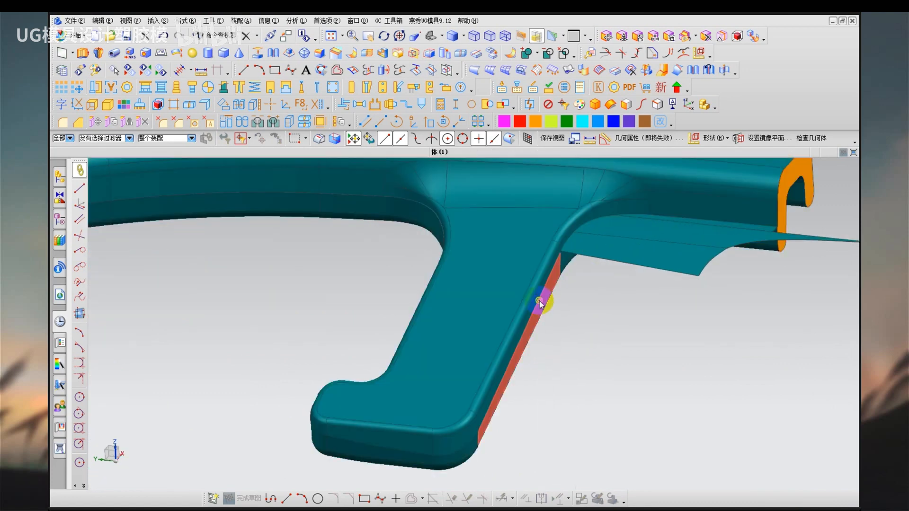
mouse_move(540, 302)
middle_mouse_down()
mouse_move(526, 297)
mouse_move(536, 297)
middle_mouse_up()
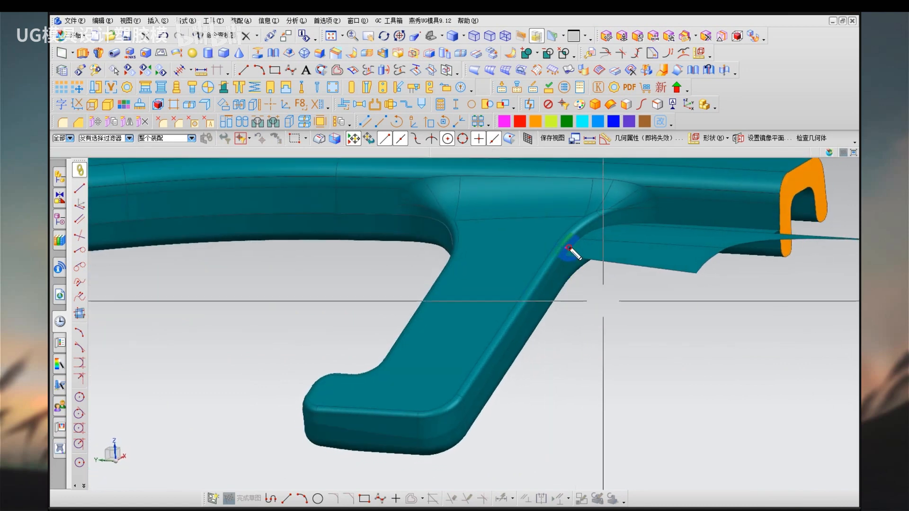
left_click_drag(566, 247, 684, 248)
left_click_drag(685, 263, 713, 253)
mouse_move(527, 318)
left_mouse_down()
mouse_move(523, 400)
mouse_move(545, 380)
left_mouse_up()
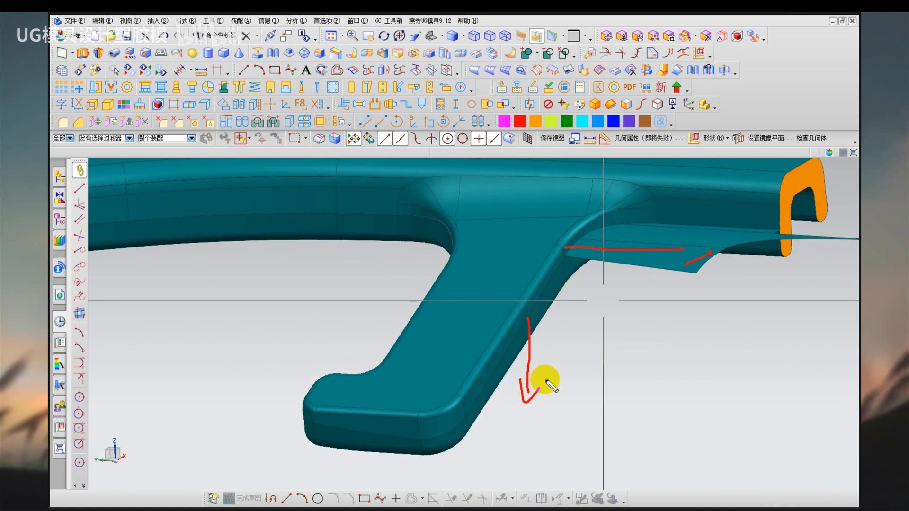
key("Escape")
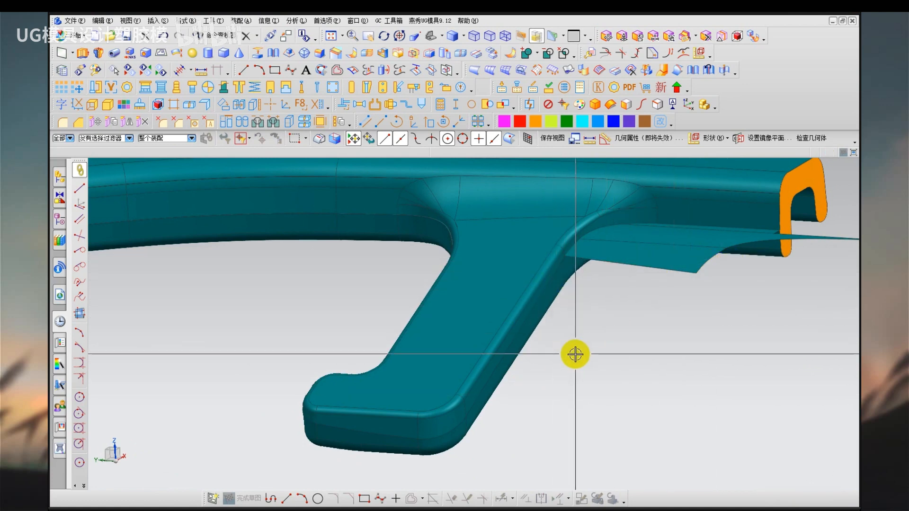
Using the slope colours, extrude the two edges along the arm's parting line horizontally outward by 35 mm.
right_click_drag(577, 354, 595, 373)
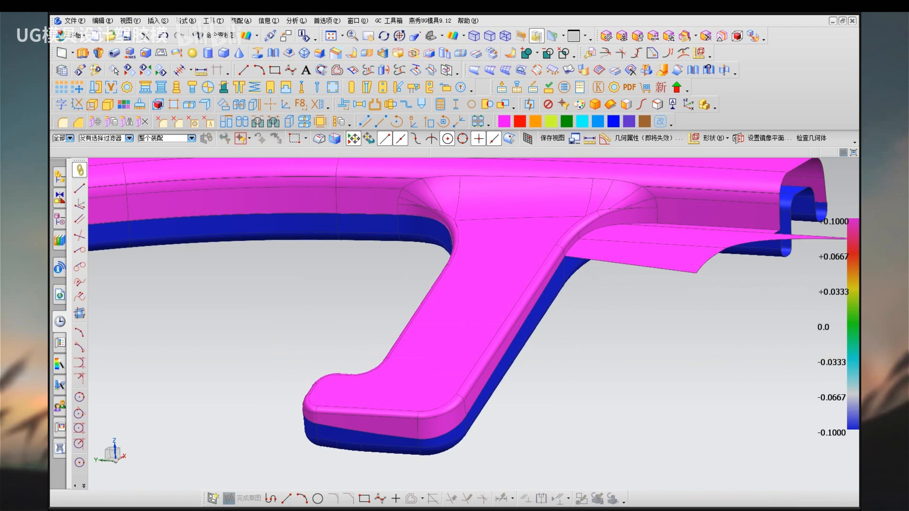
left_click(159, 21)
mouse_move(218, 230)
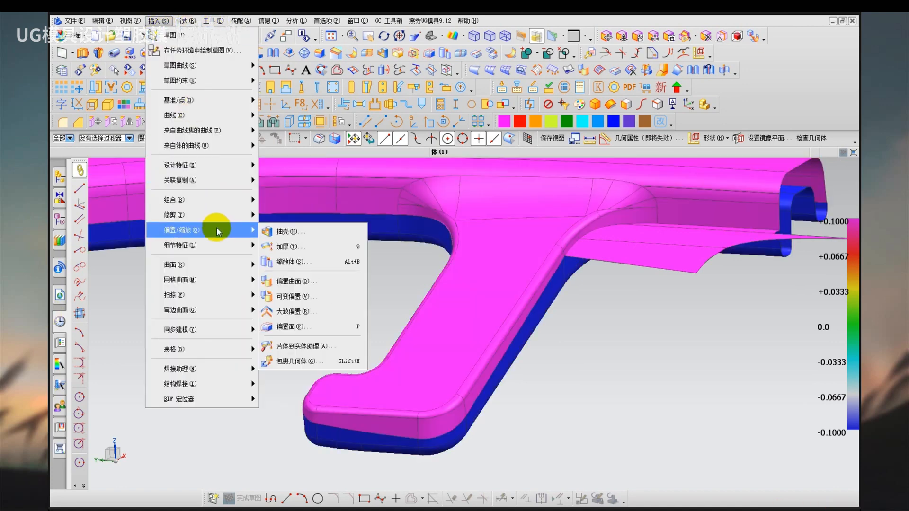
mouse_move(208, 166)
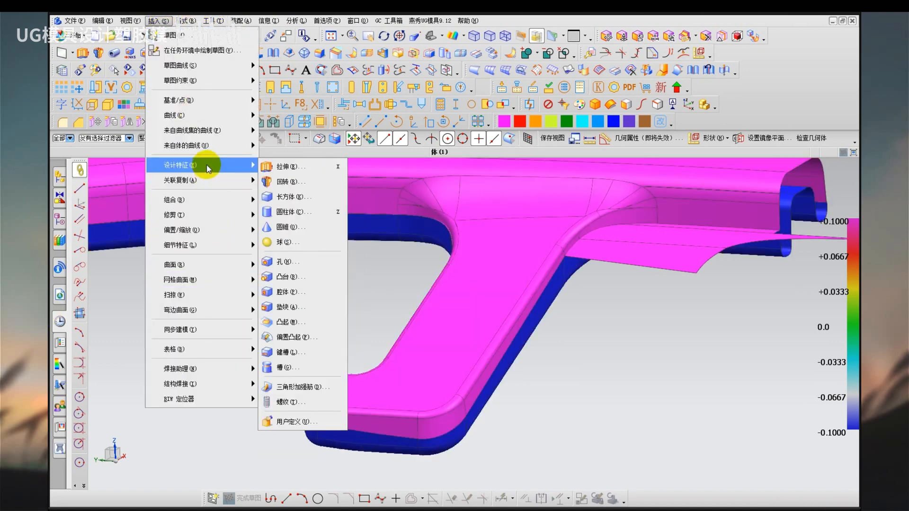
left_click(285, 167)
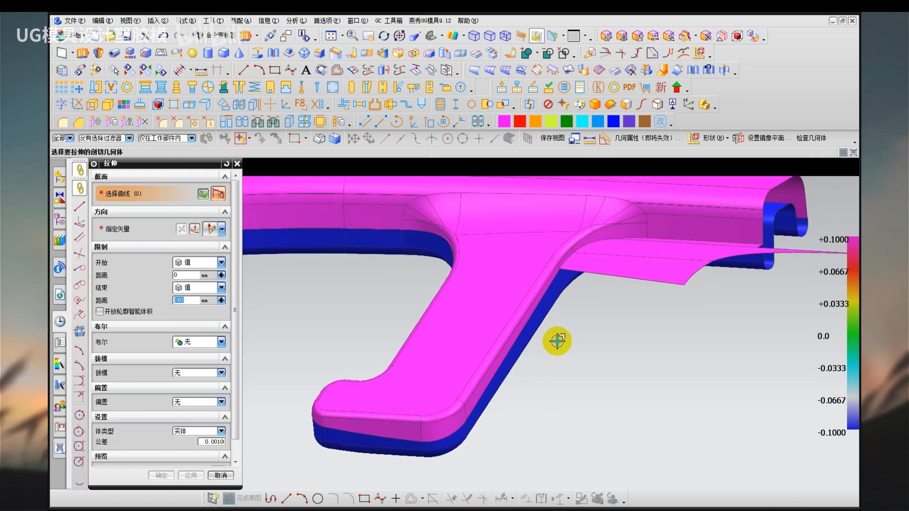
middle_click_drag(557, 341, 509, 309)
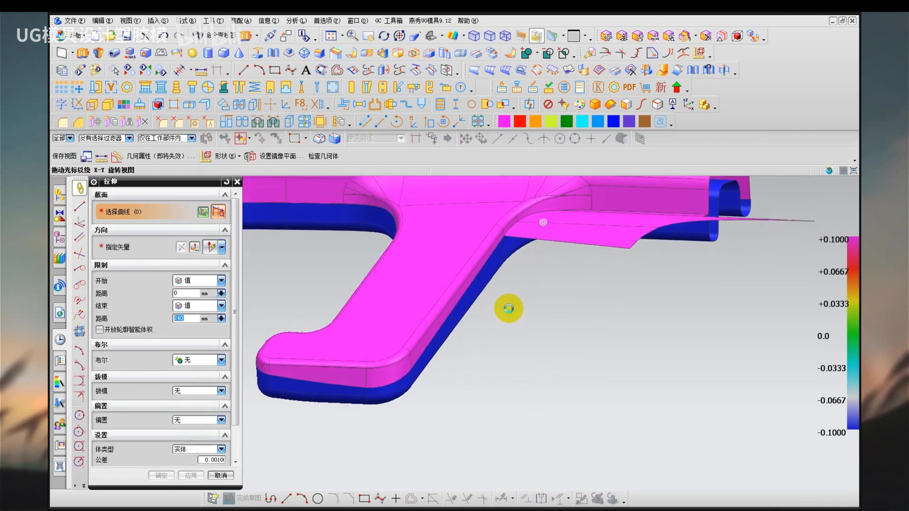
left_click(487, 258)
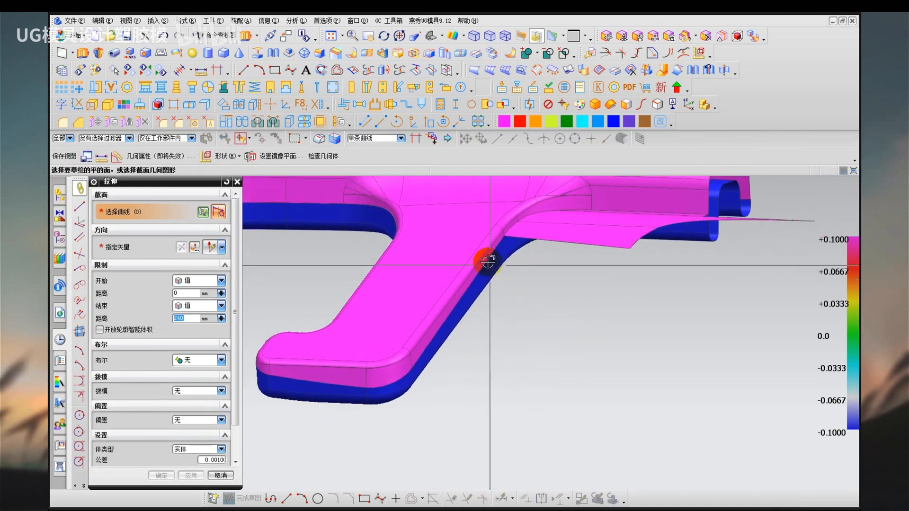
left_click(467, 292)
left_click(158, 255)
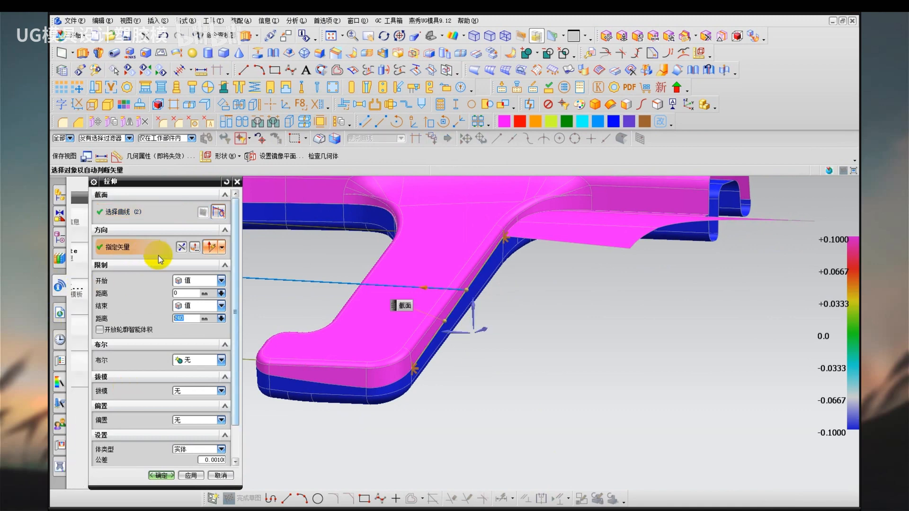
left_click(461, 336)
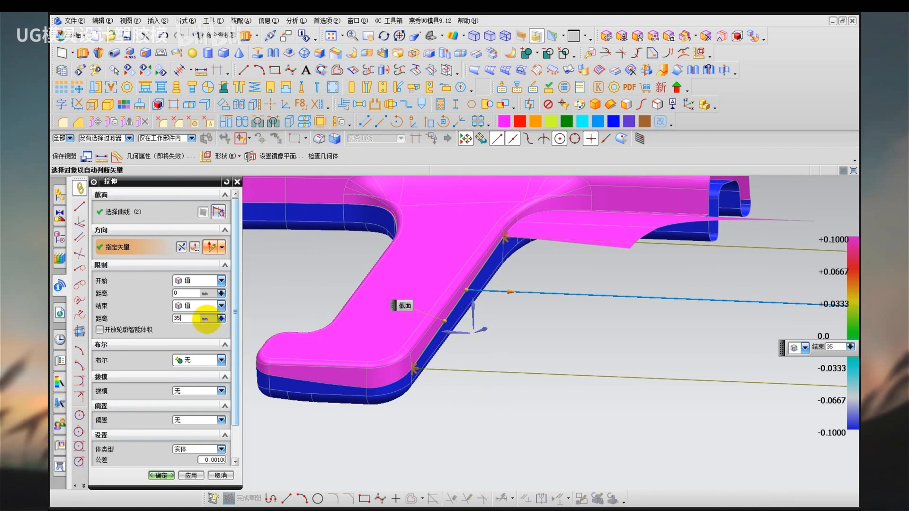
key("Return")
middle_click(604, 426)
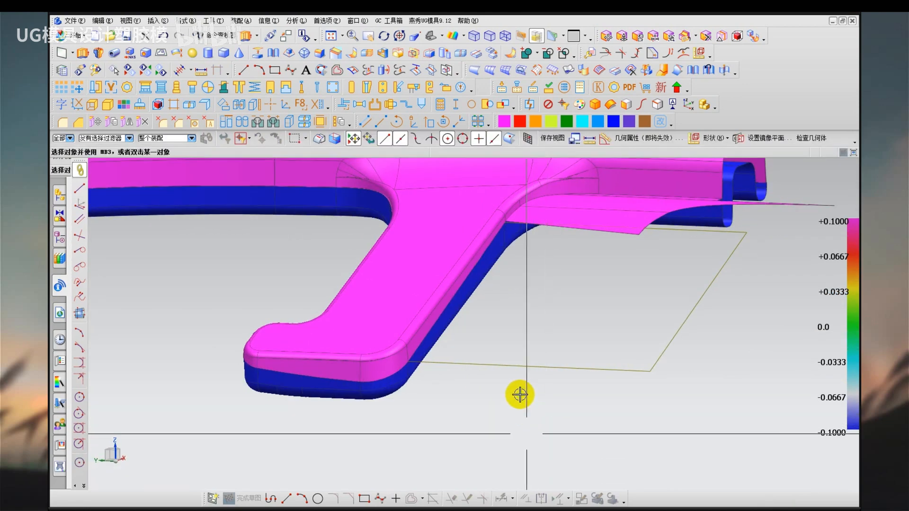
Return to the shaded display and examine how the flat arm sheet meets the rim sheet from several angles.
mouse_move(520, 308)
middle_mouse_down()
mouse_move(515, 319)
mouse_move(537, 339)
mouse_move(511, 308)
middle_mouse_up()
key("ctrl+2")
left_click_drag(440, 309, 556, 365)
left_click_drag(552, 349, 531, 383)
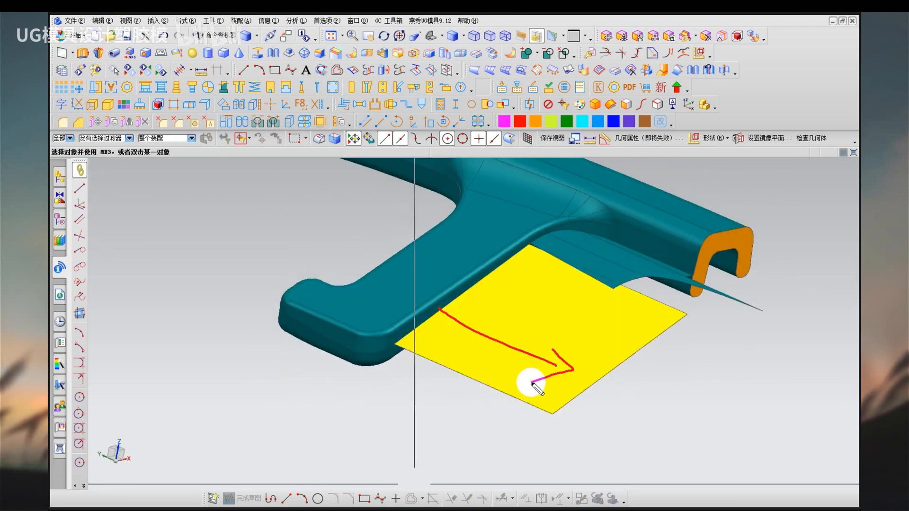
key("Escape")
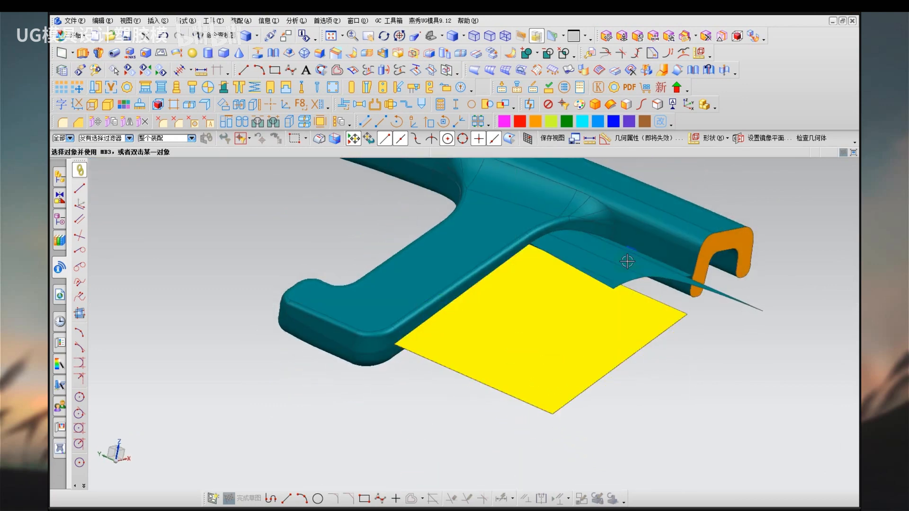
middle_click_drag(627, 261, 491, 332)
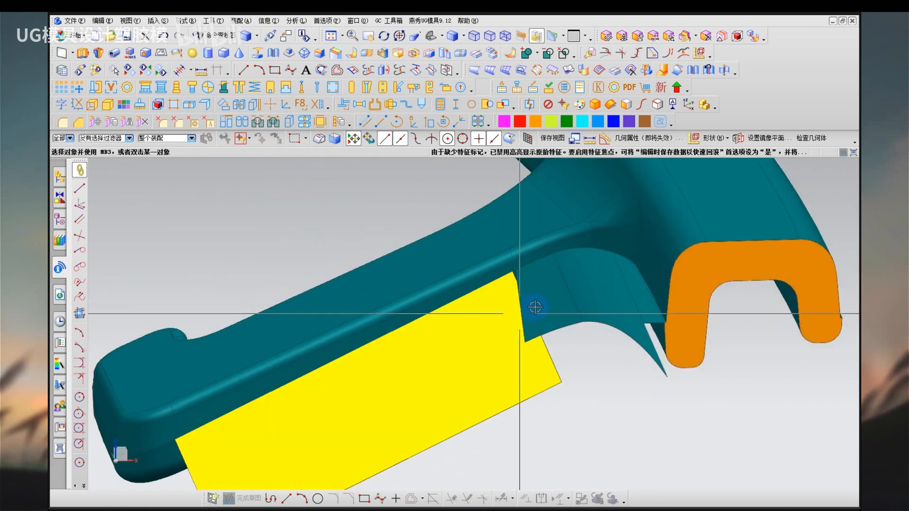
middle_click_drag(535, 308, 540, 309)
scroll(540, 309, "down", 3)
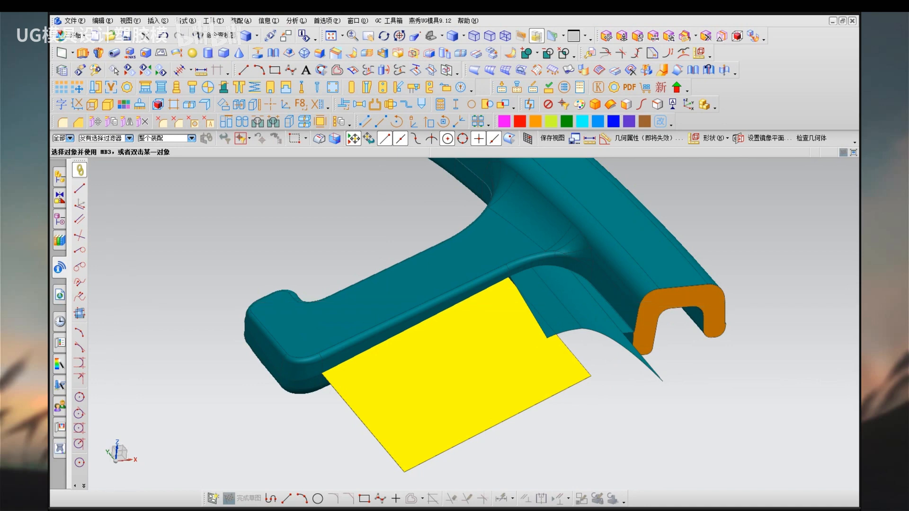
type("fuhe")
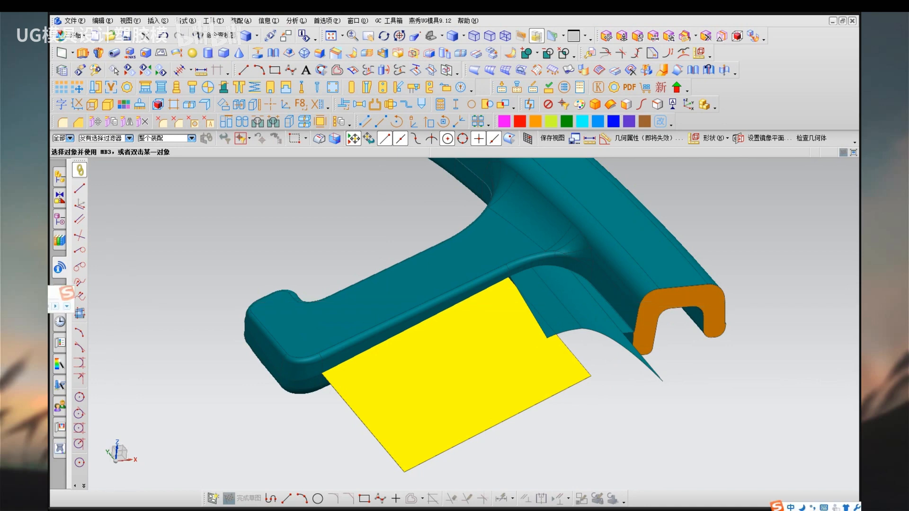
key("space")
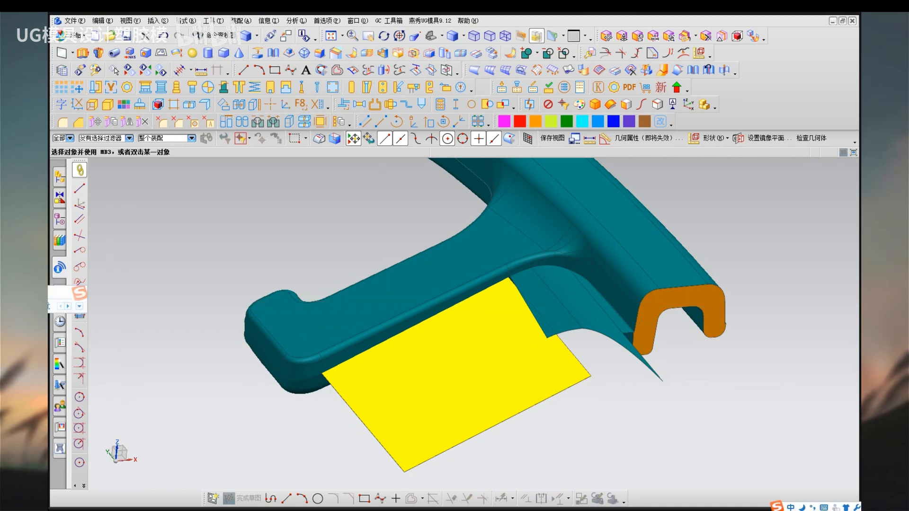
key("space")
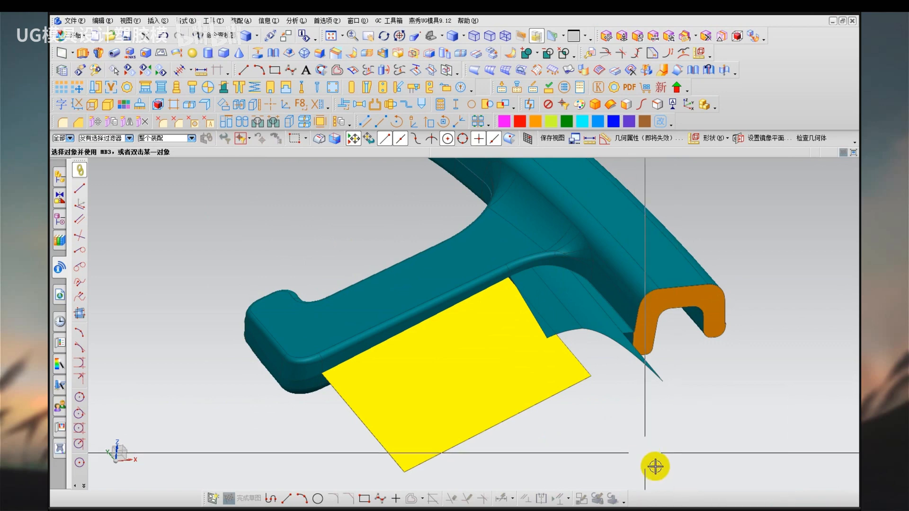
Inspect up close the small gap at the corner between the flat arm sheet and the rim sheet.
scroll(566, 329, "up", 5)
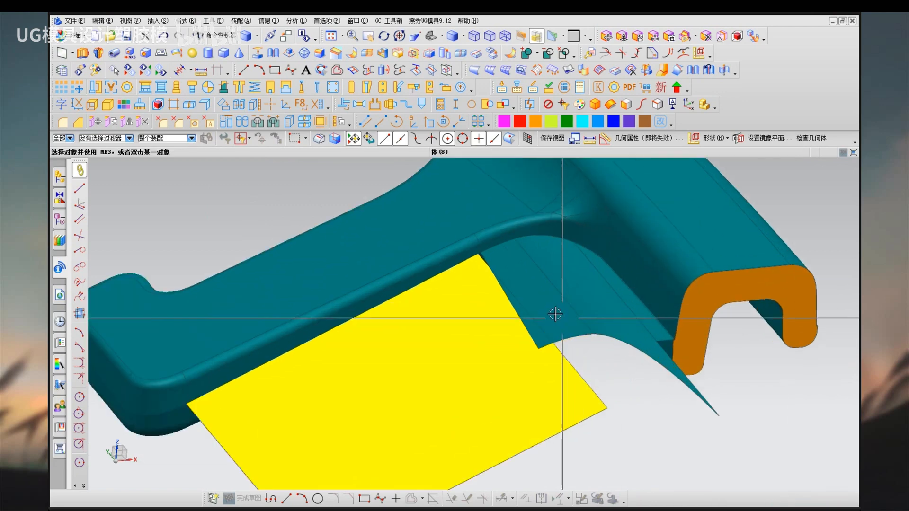
left_click(517, 284)
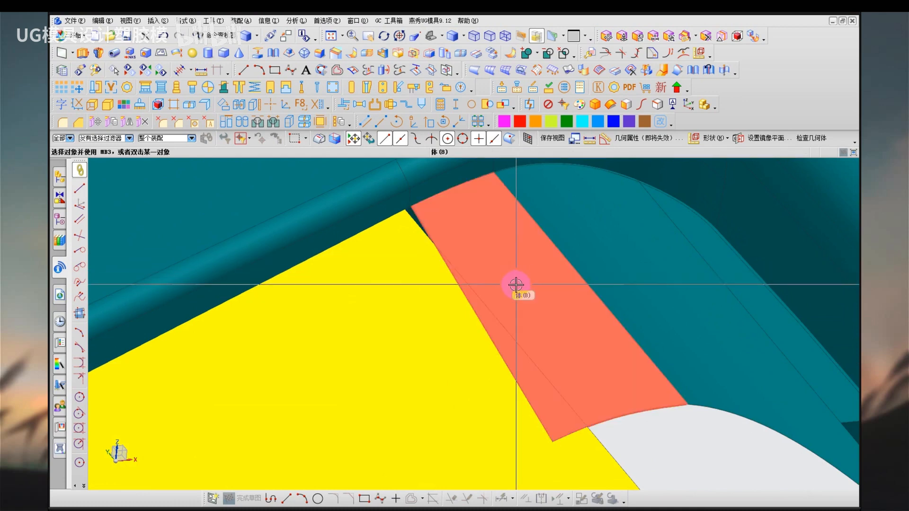
scroll(410, 217, "up", 5)
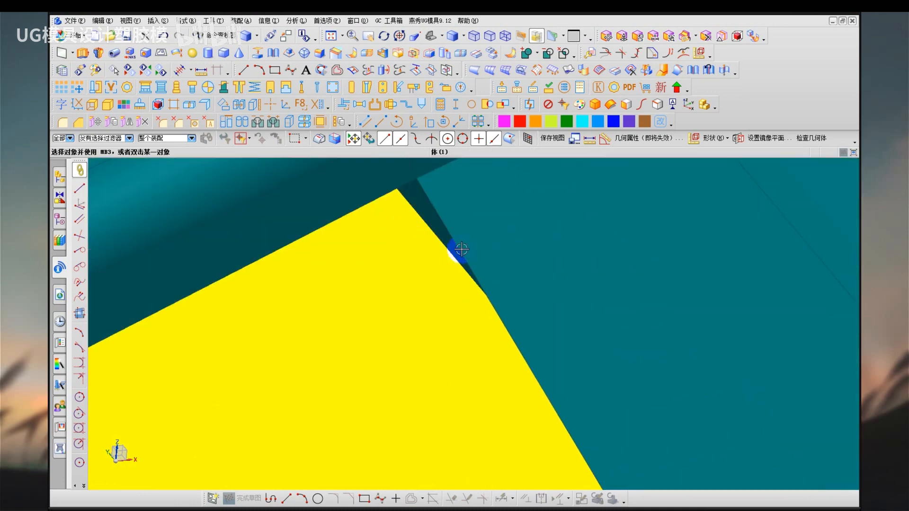
left_click_drag(423, 179, 457, 292)
left_click_drag(439, 207, 443, 208)
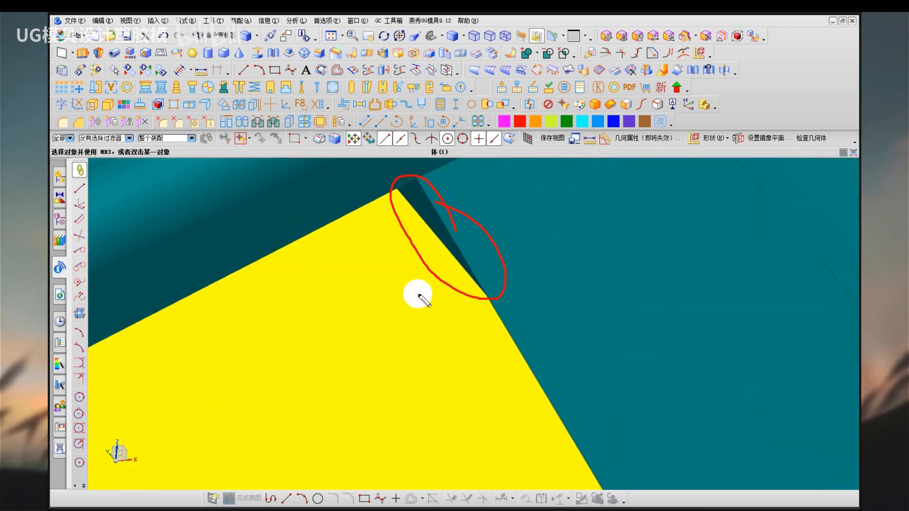
key("Escape")
scroll(416, 298, "down", 6)
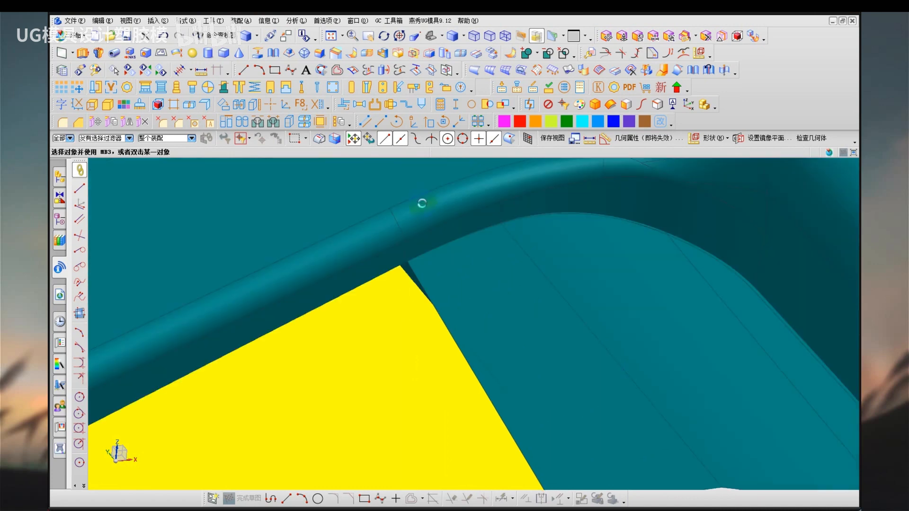
middle_click_drag(430, 325, 469, 287)
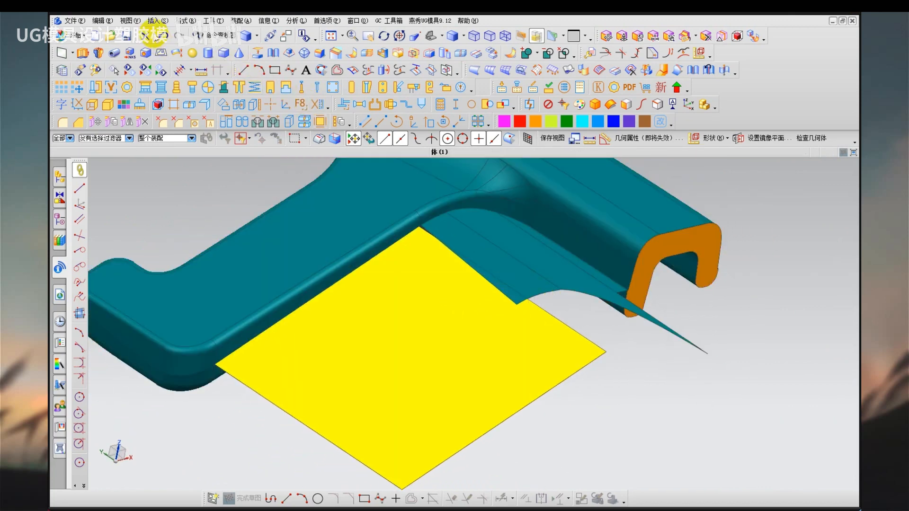
Trim the three parting sheets with a new plane on the cut end face of the rim.
left_click(158, 20)
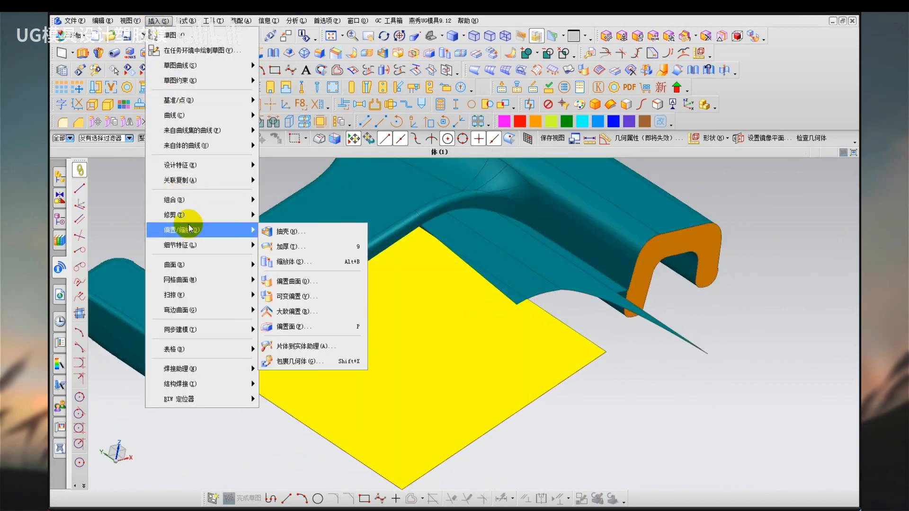
mouse_move(178, 215)
left_click(309, 224)
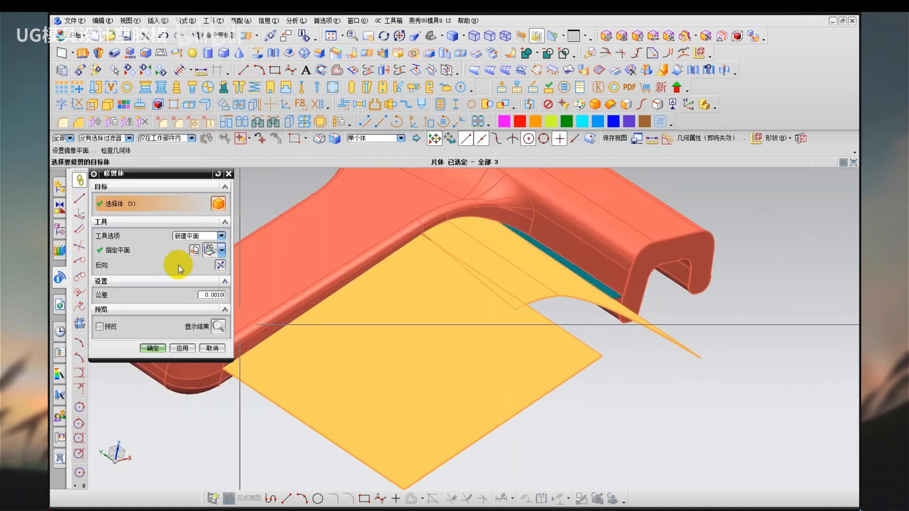
left_click(222, 251)
left_click(212, 267)
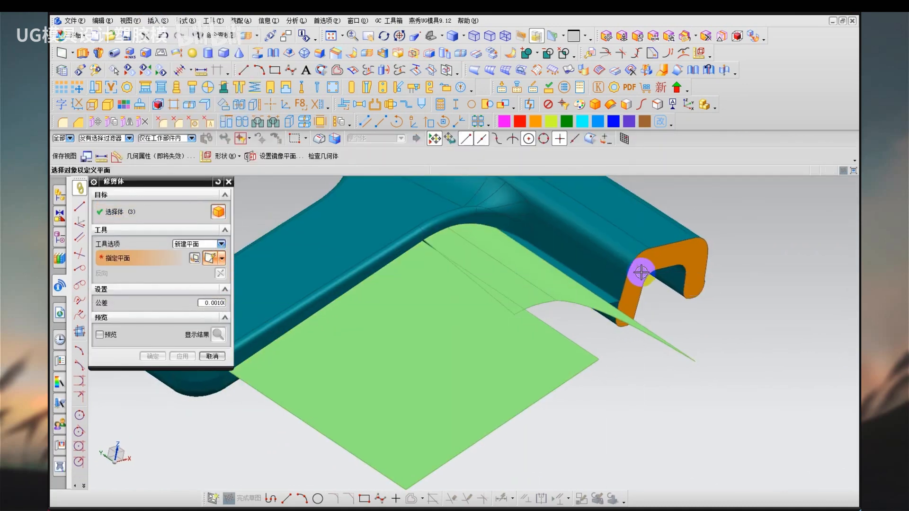
left_click(633, 296)
middle_click(638, 394)
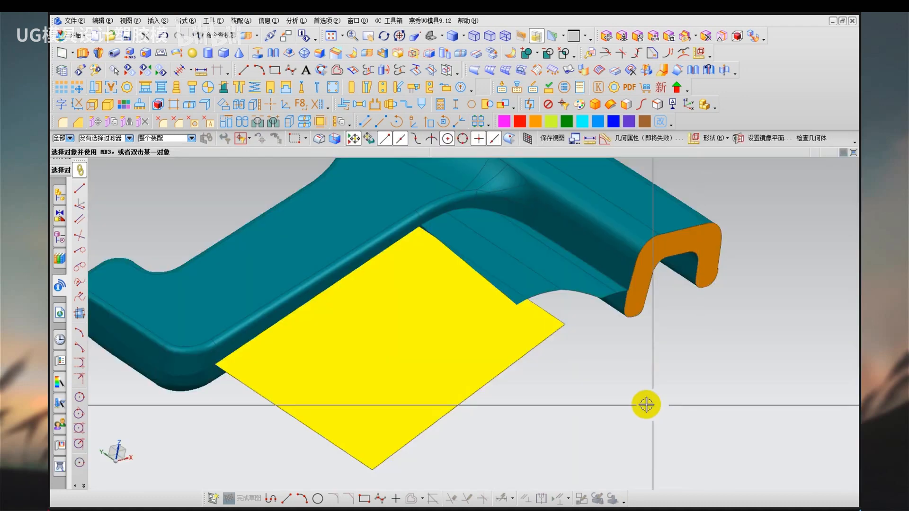
Extend the outer edges of the two teal parting sheets beside the flat yellow sheet by 20 mm with natural curvature.
scroll(524, 279, "up", 3)
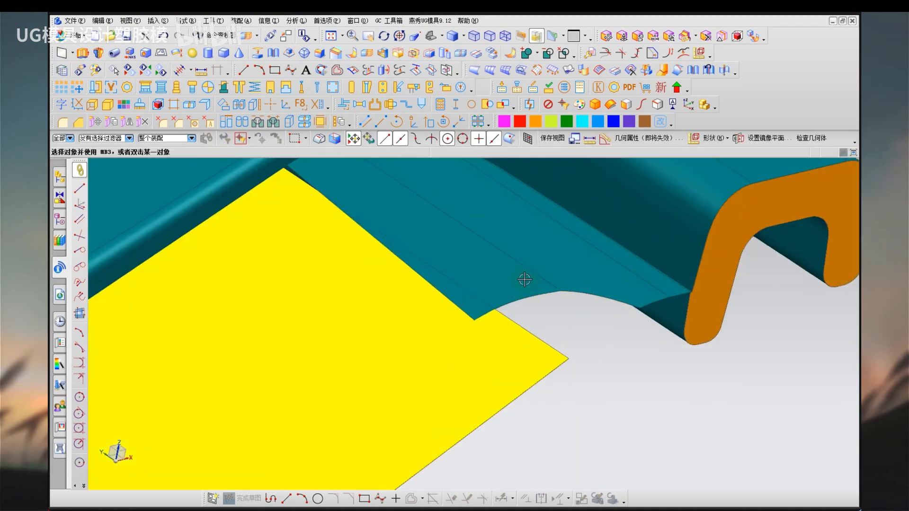
middle_click_drag(524, 280, 509, 246)
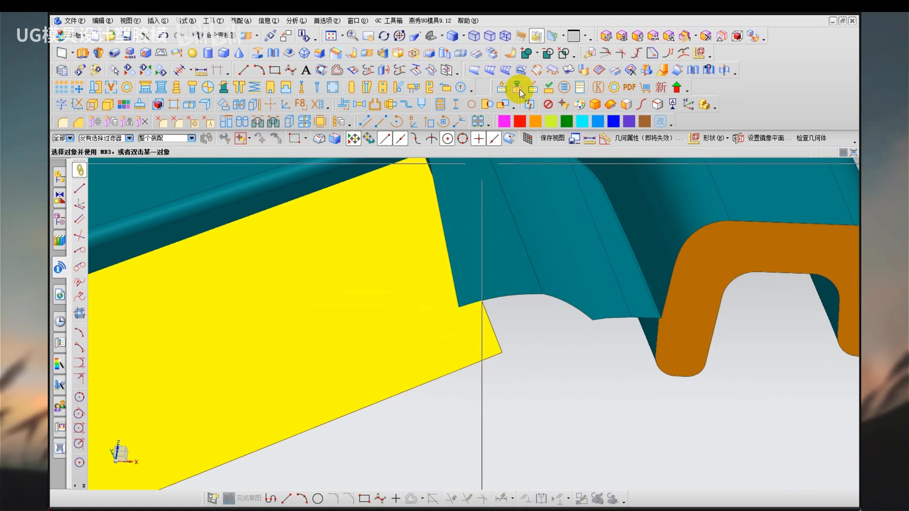
left_click(663, 71)
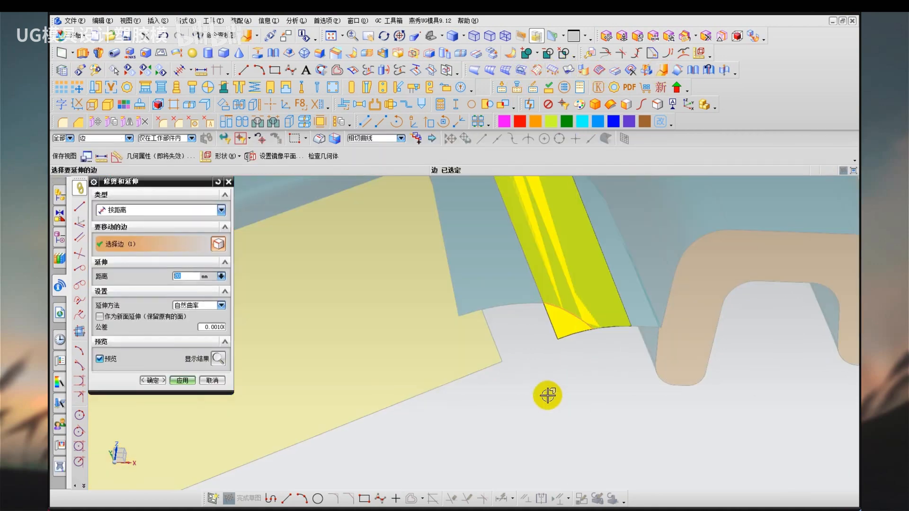
left_click(182, 380)
left_click(501, 308)
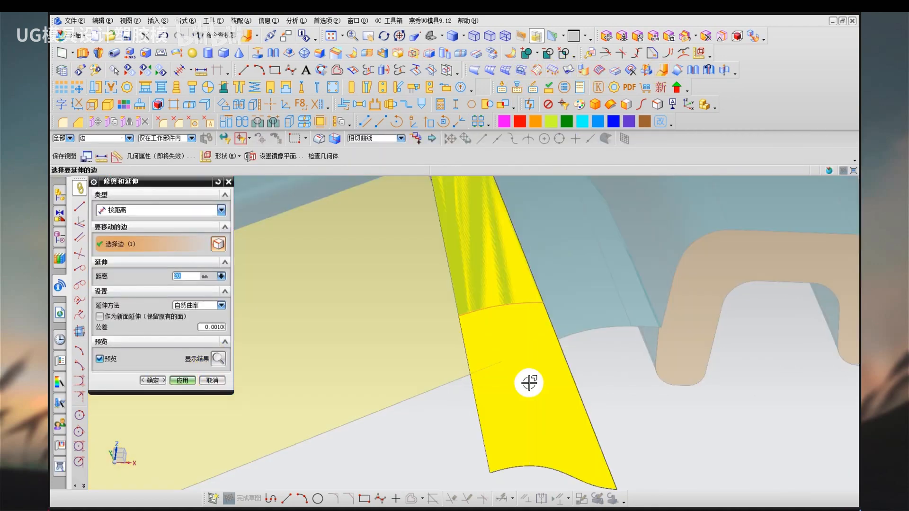
middle_click(507, 365)
key("Escape")
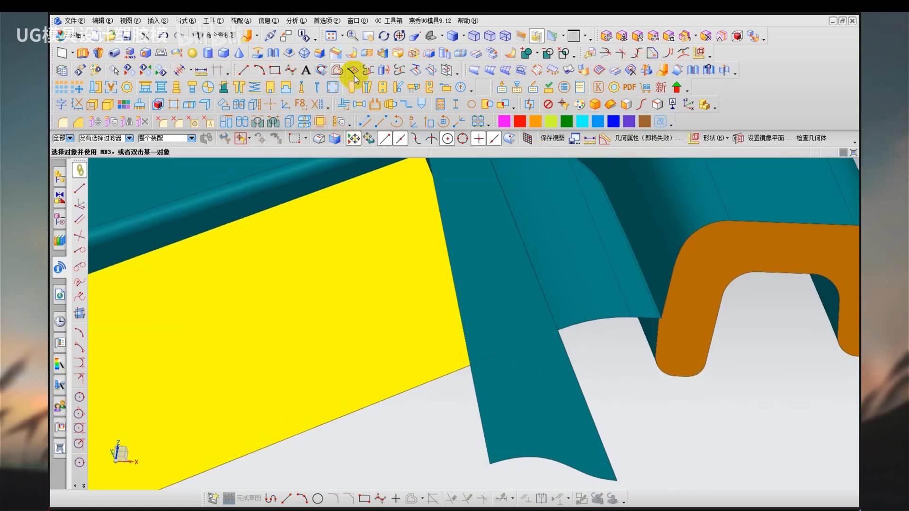
Trim the extended teal strip beside the yellow sheet with a new plane.
left_click(367, 53)
left_click(624, 371)
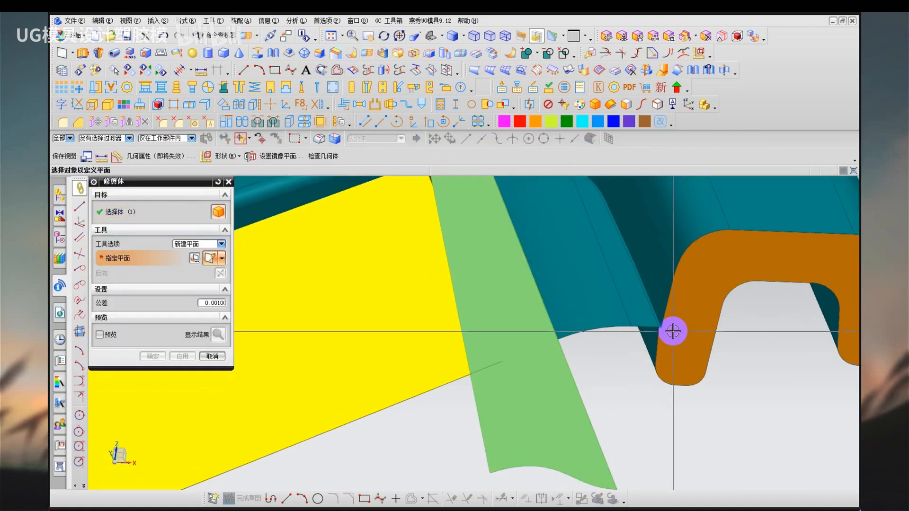
left_click(673, 331)
middle_click(629, 411)
scroll(475, 334, "down", 2)
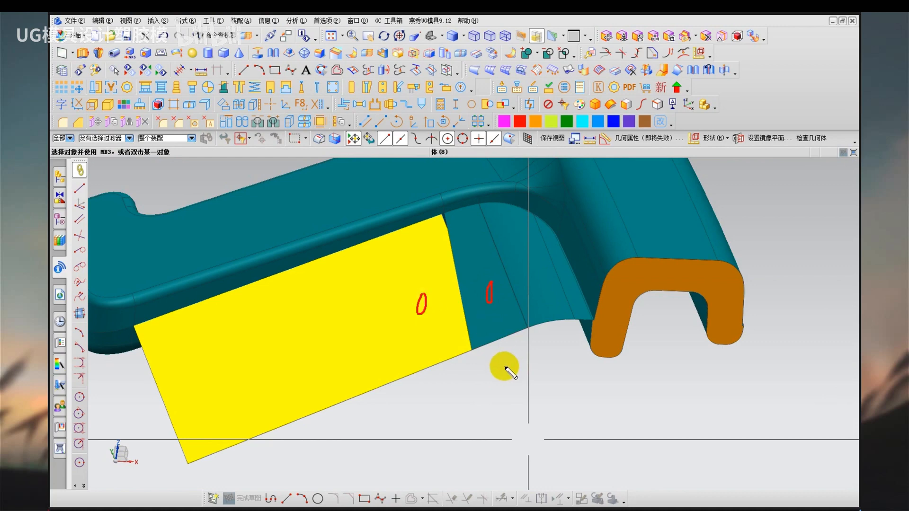
scroll(471, 300, "up", 2)
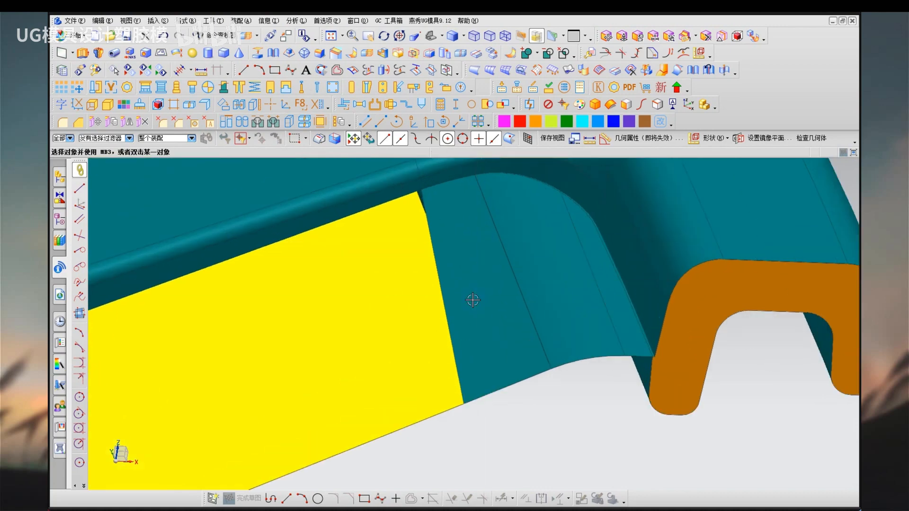
mouse_move(472, 300)
middle_mouse_down()
mouse_move(478, 283)
mouse_move(467, 299)
mouse_move(479, 294)
middle_mouse_up()
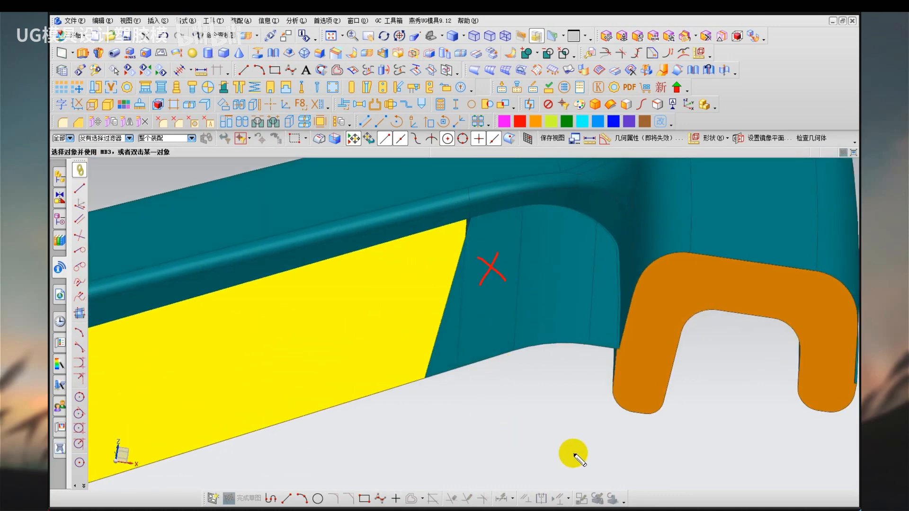
key("Escape")
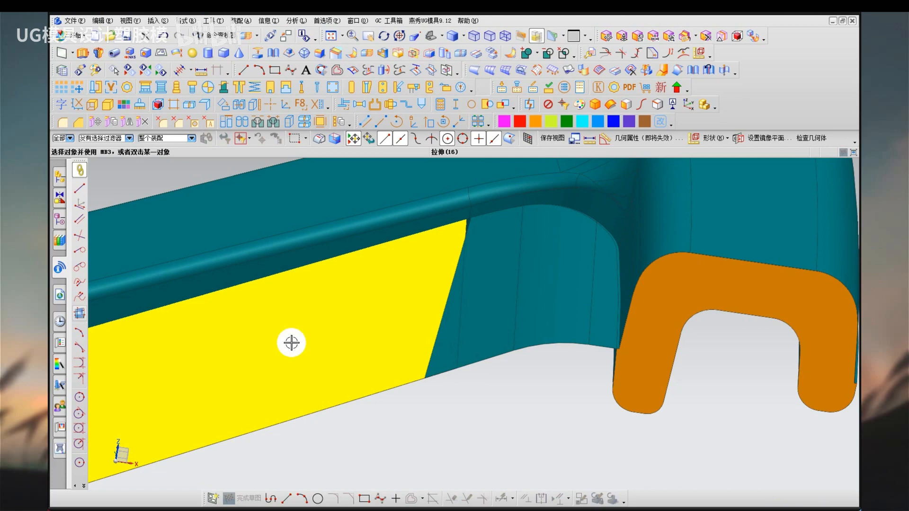
Delete the teal strip between the yellow sheet and the curved rim sheet, then close the update report.
left_click(490, 241)
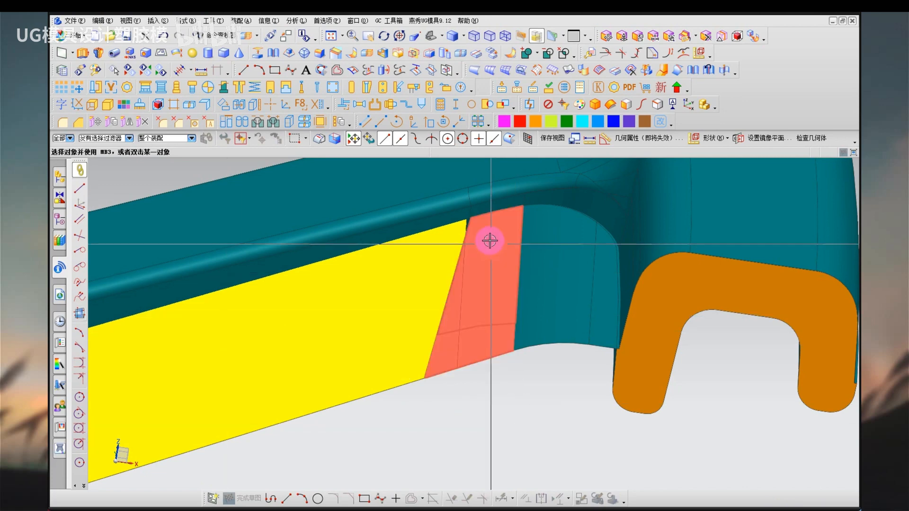
key("Delete")
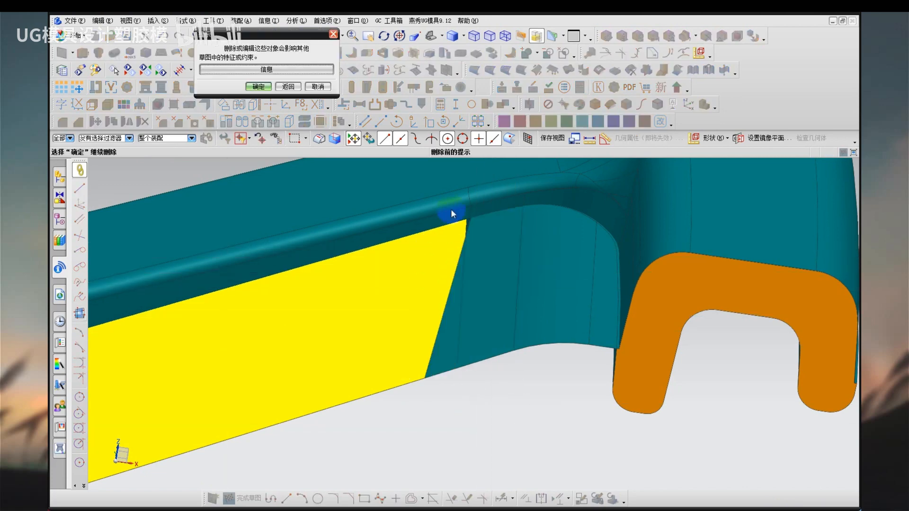
key("Return")
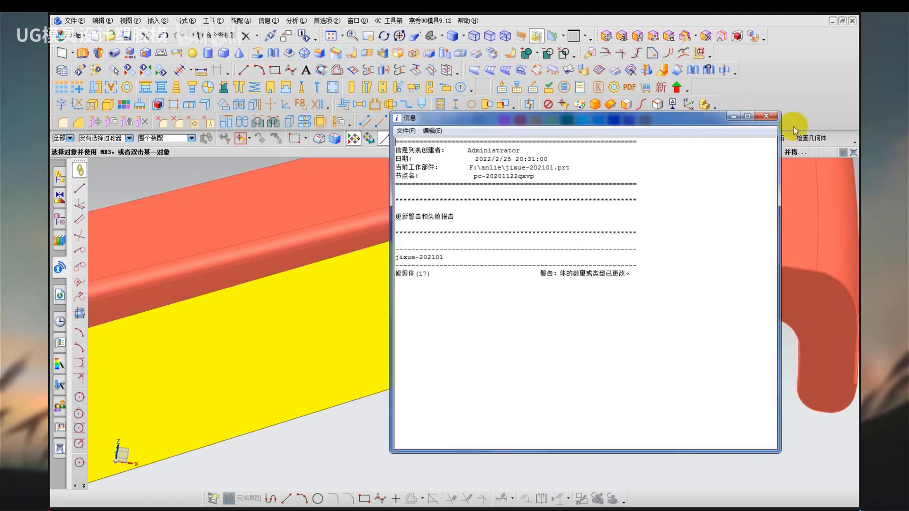
left_click(766, 116)
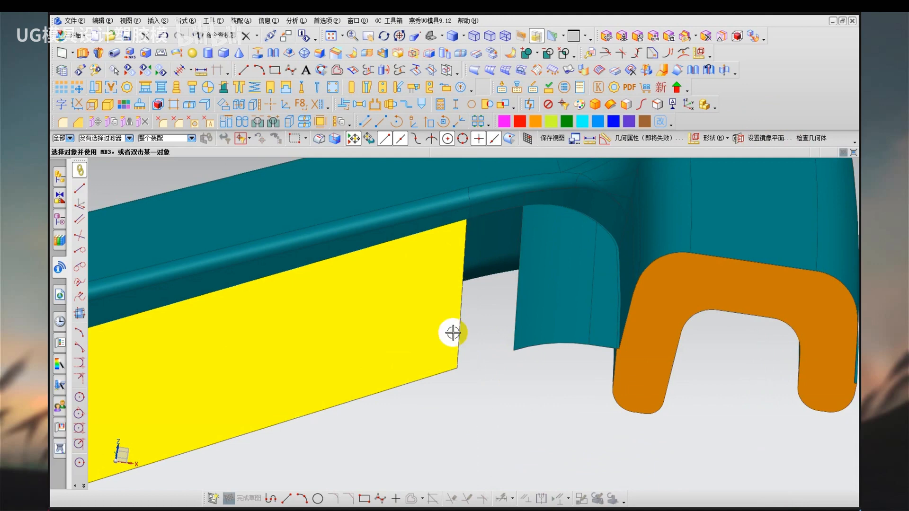
Create a bridge curve across the gap, joining the outer edge of the yellow sheet to that of the teal sheet.
mouse_move(422, 300)
middle_mouse_down()
mouse_move(420, 318)
mouse_move(427, 295)
mouse_move(381, 311)
middle_mouse_up()
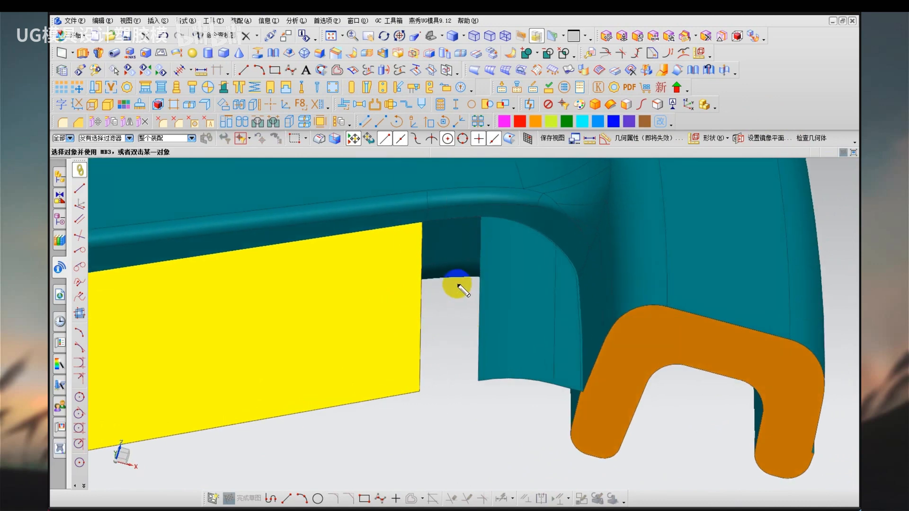
mouse_move(450, 287)
left_mouse_down()
mouse_move(437, 323)
mouse_move(457, 290)
mouse_move(445, 291)
left_mouse_up()
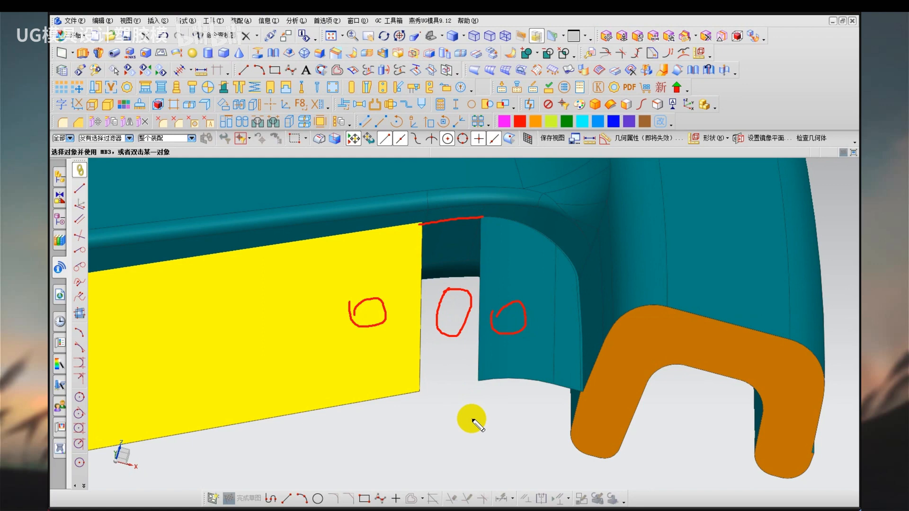
key("Escape")
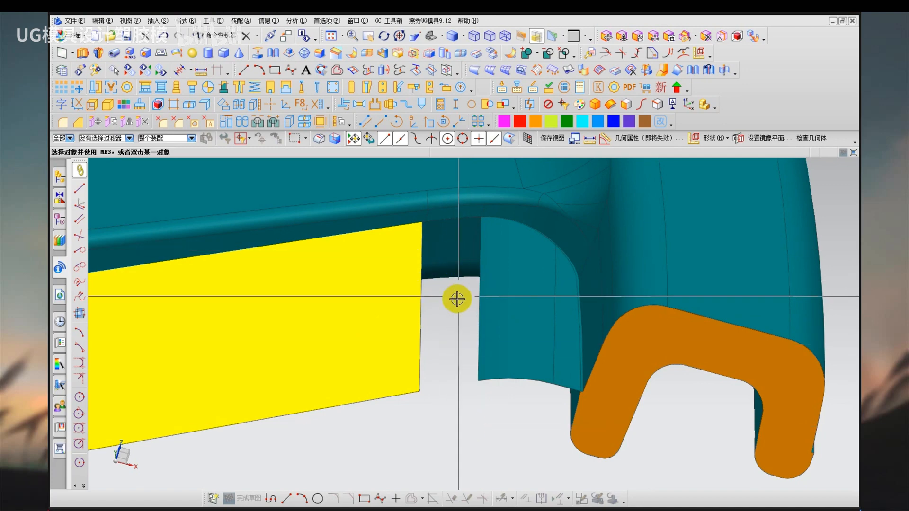
left_click(161, 21)
mouse_move(206, 248)
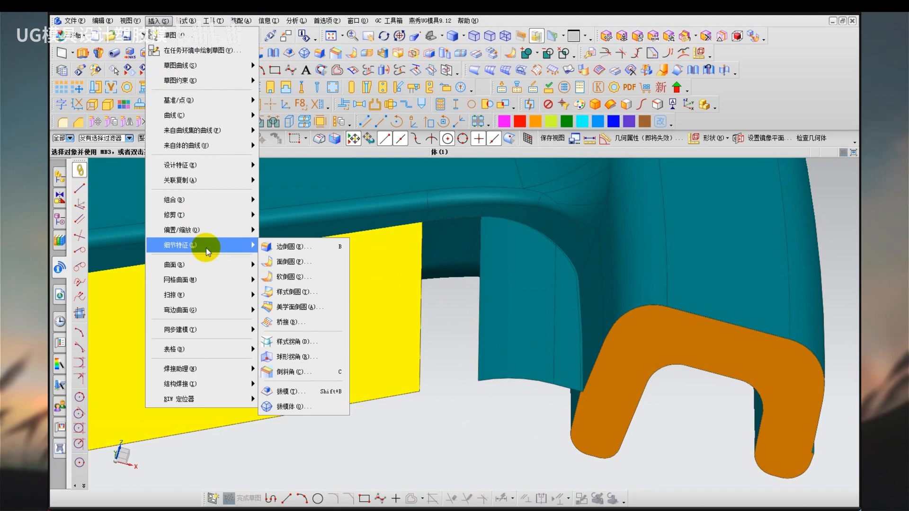
mouse_move(204, 151)
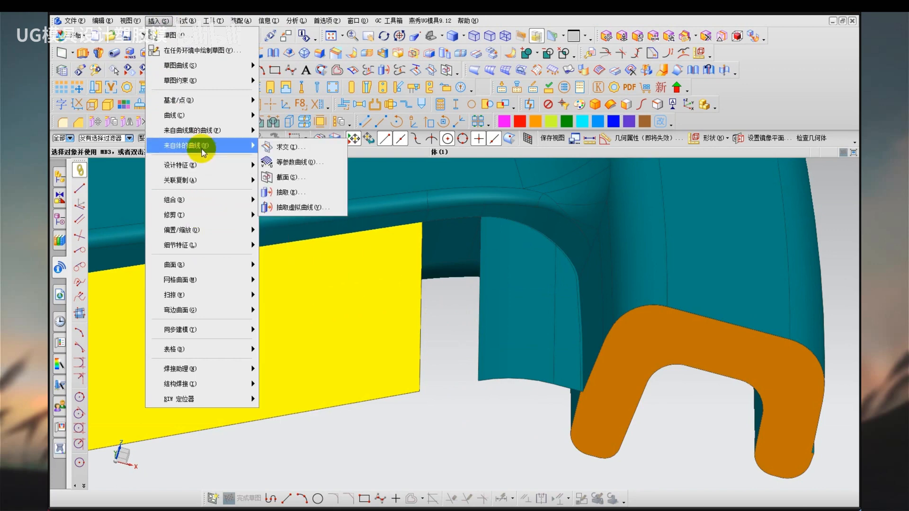
mouse_move(199, 131)
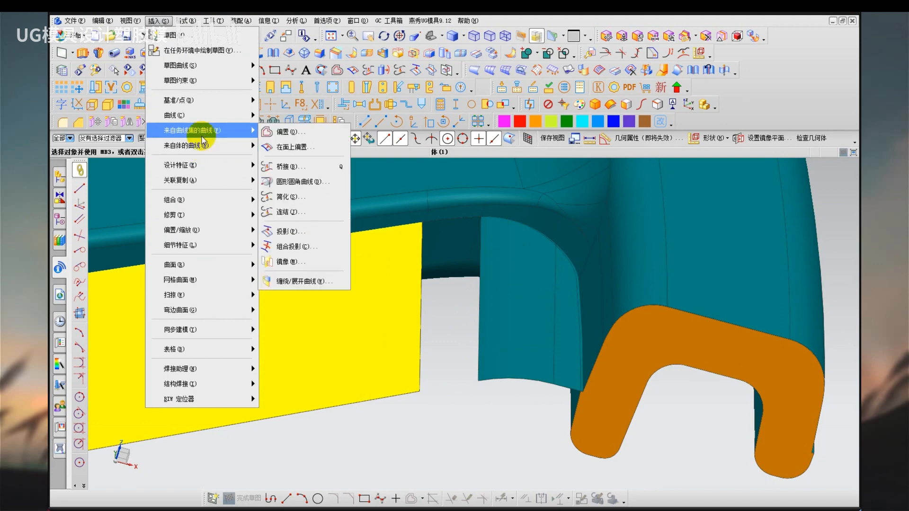
left_click(284, 146)
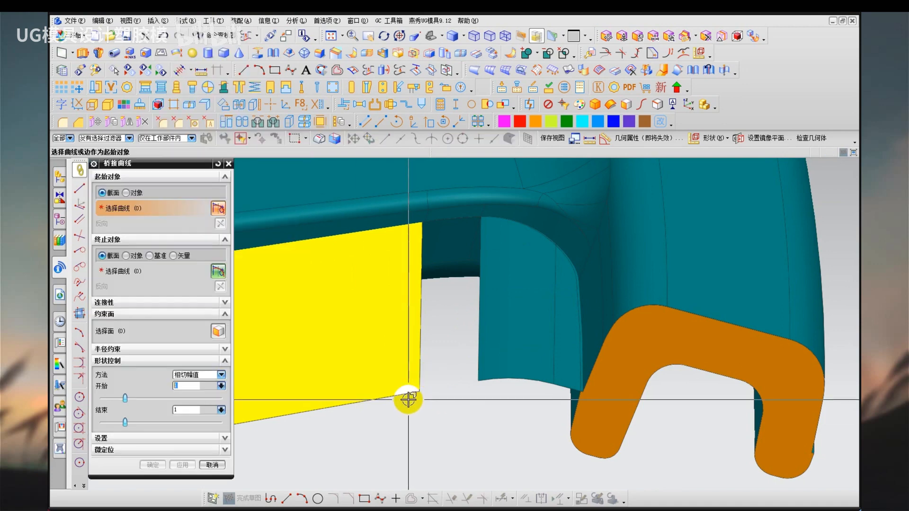
left_click(409, 401)
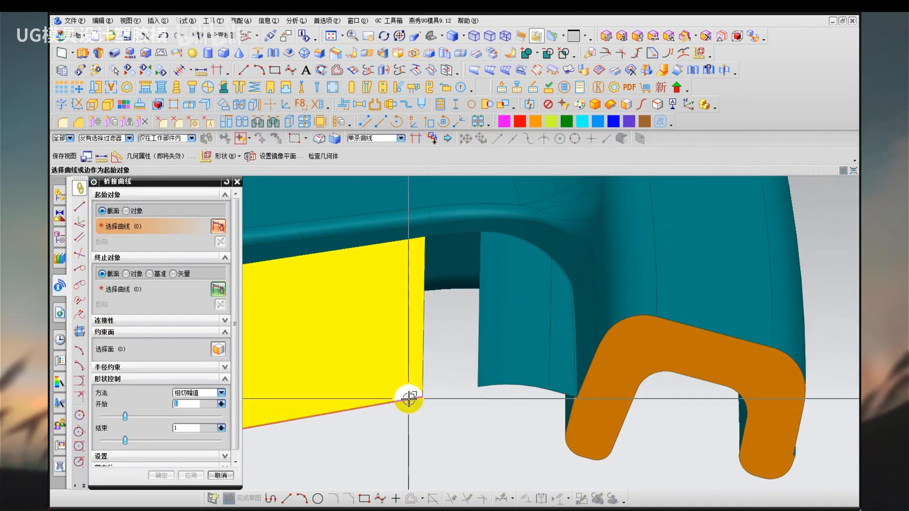
left_click(493, 388)
left_click(192, 476)
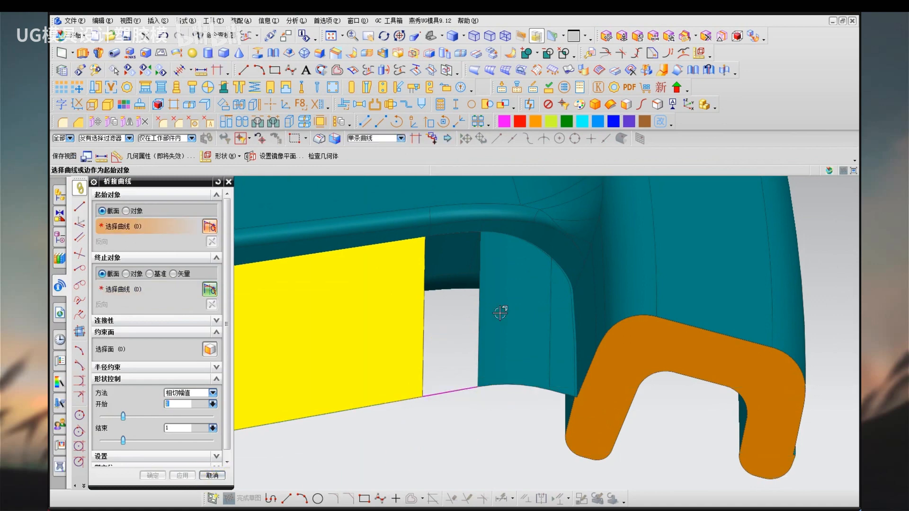
middle_click(453, 374)
left_click(159, 20)
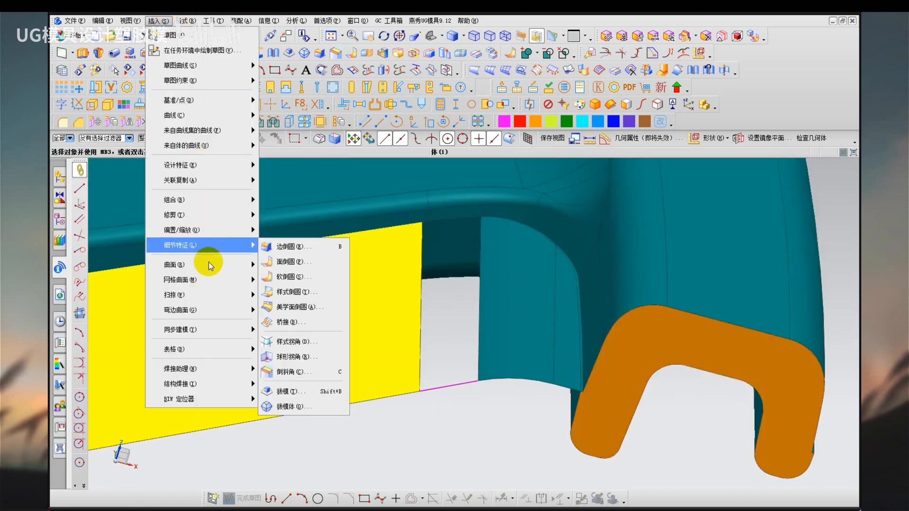
mouse_move(209, 279)
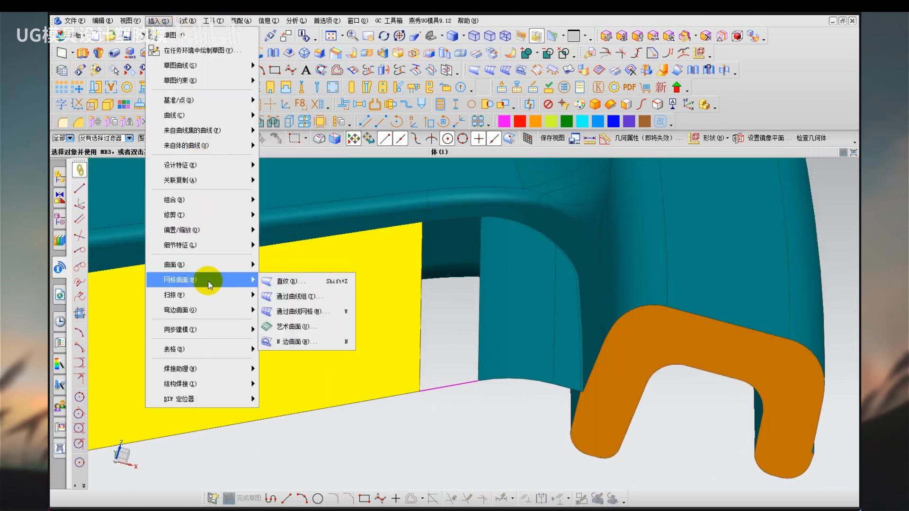
left_click(313, 312)
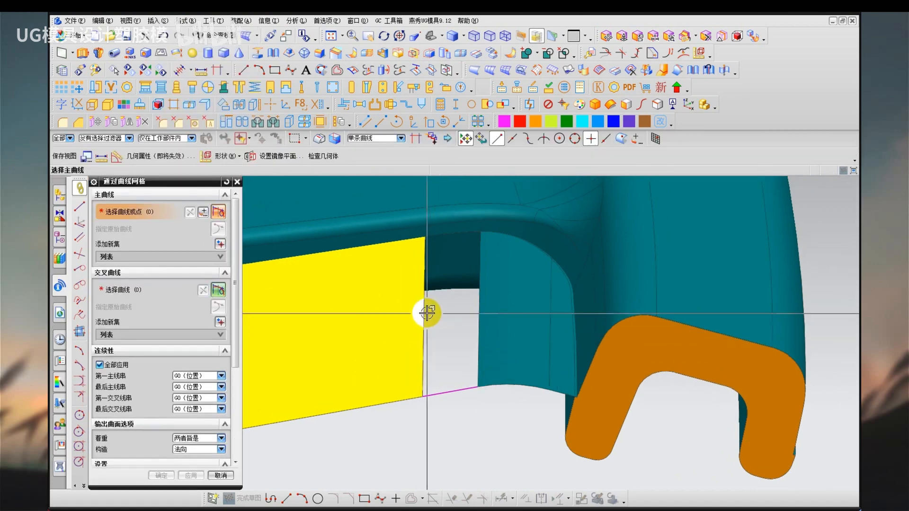
left_click(431, 321)
left_click(473, 362)
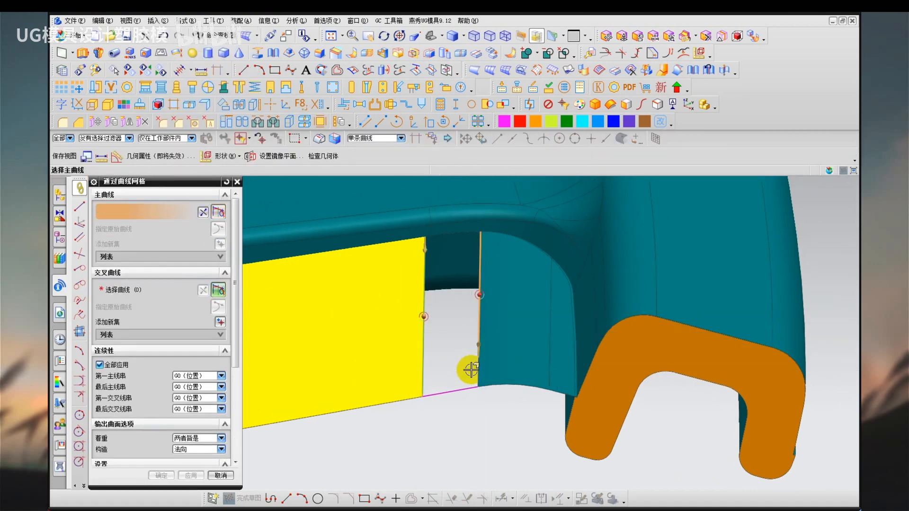
left_click(472, 363)
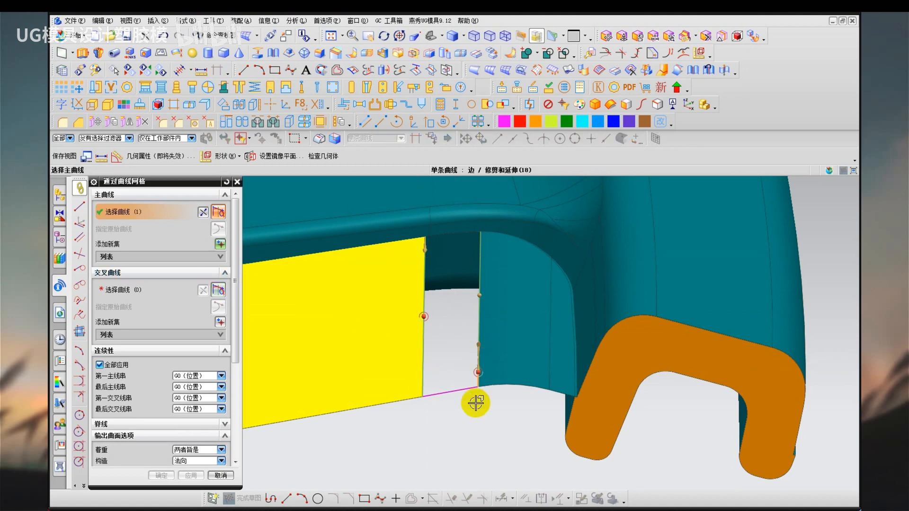
key("Escape")
Start a Through Curve Mesh surface with the two sheets' facing edges as primary curves and the bridge curve as first cross curve.
key("F4")
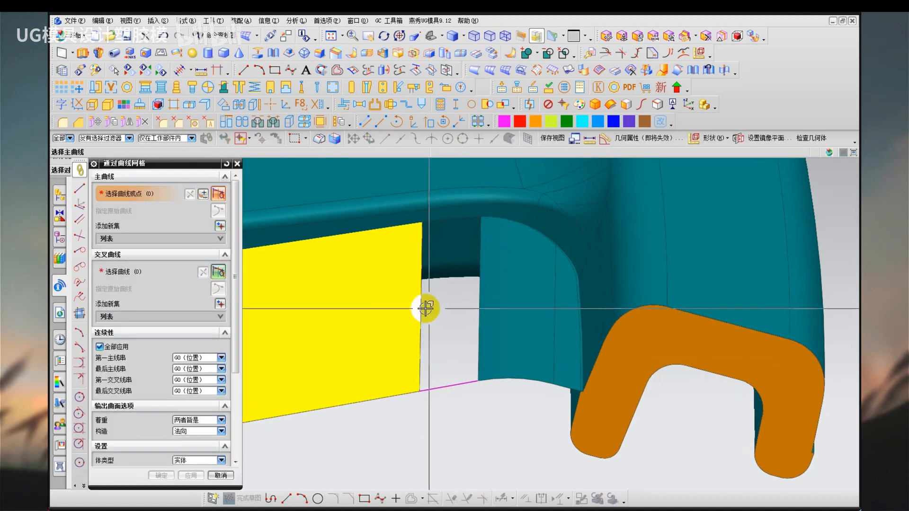
left_click(426, 309)
left_click(476, 364)
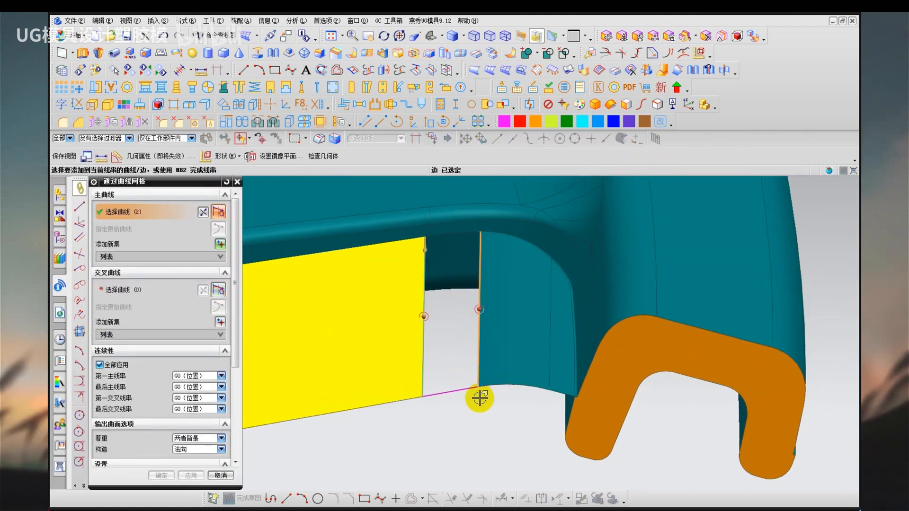
middle_click(468, 411)
middle_click(469, 411)
left_click(452, 390)
middle_click(451, 357)
Try to add the wheel body's short edge segments along the gap as the second cross curve of the mesh surface.
scroll(463, 236, "up", 6)
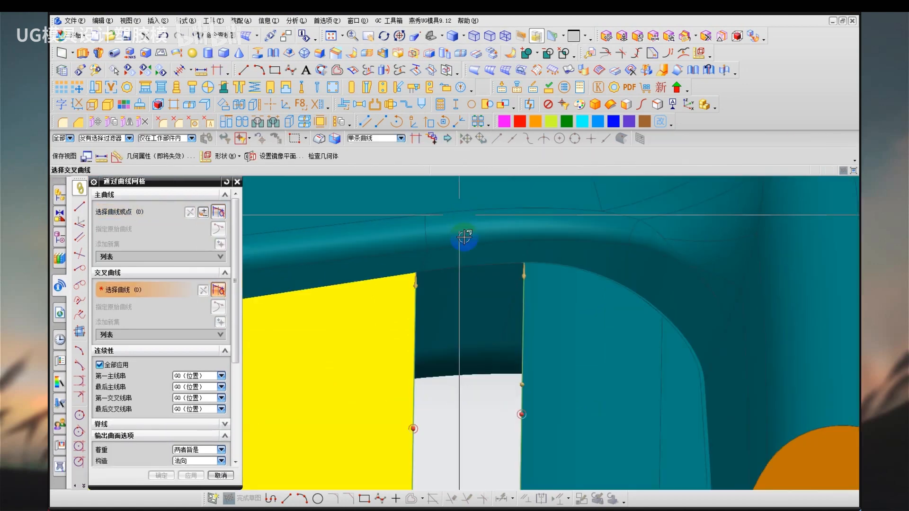
scroll(502, 269, "up", 3)
left_click(513, 260)
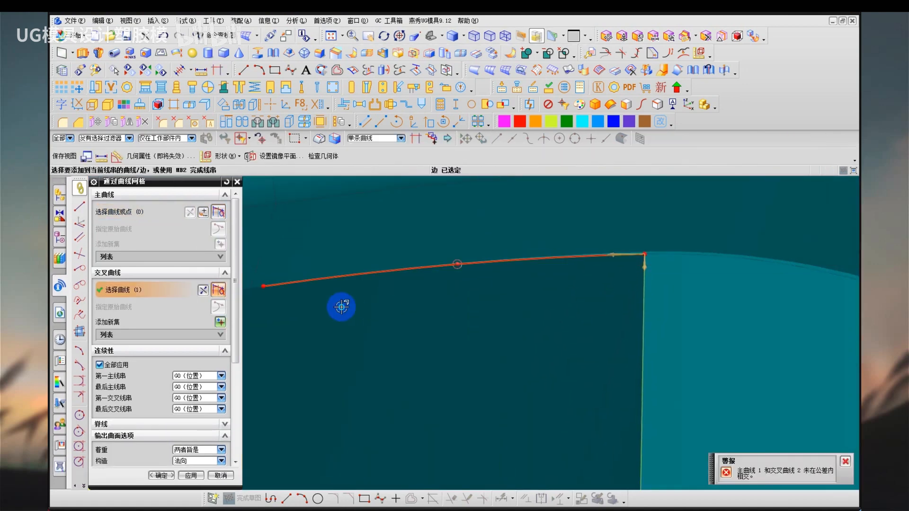
middle_click_drag(341, 307, 412, 300, "shift")
left_click(367, 288)
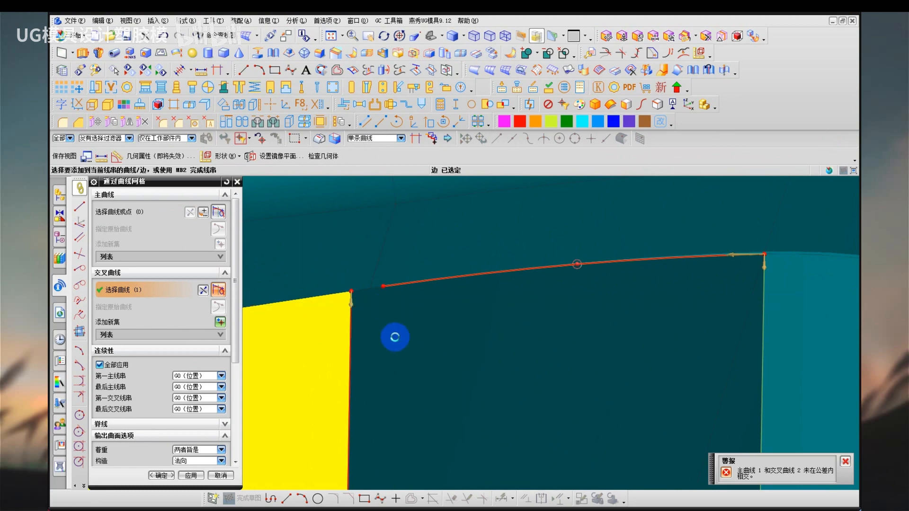
scroll(365, 290, "up", 3)
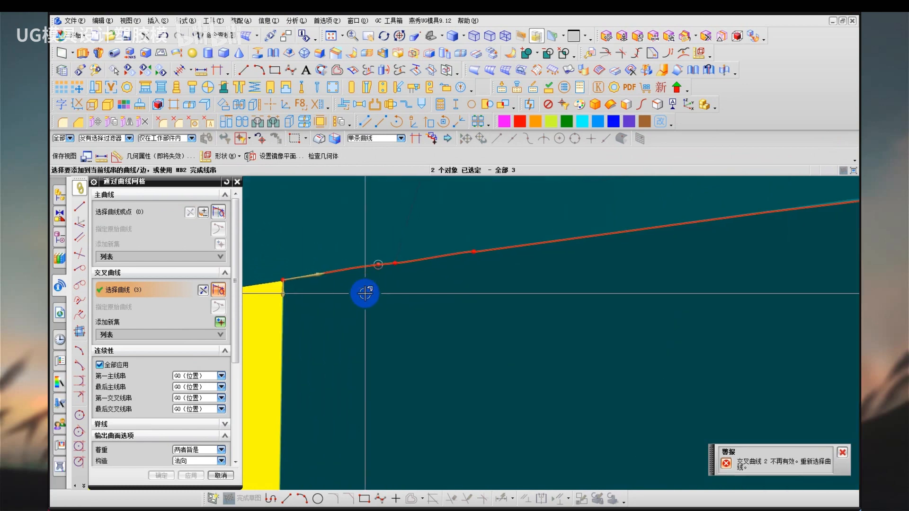
scroll(361, 293, "down", 5)
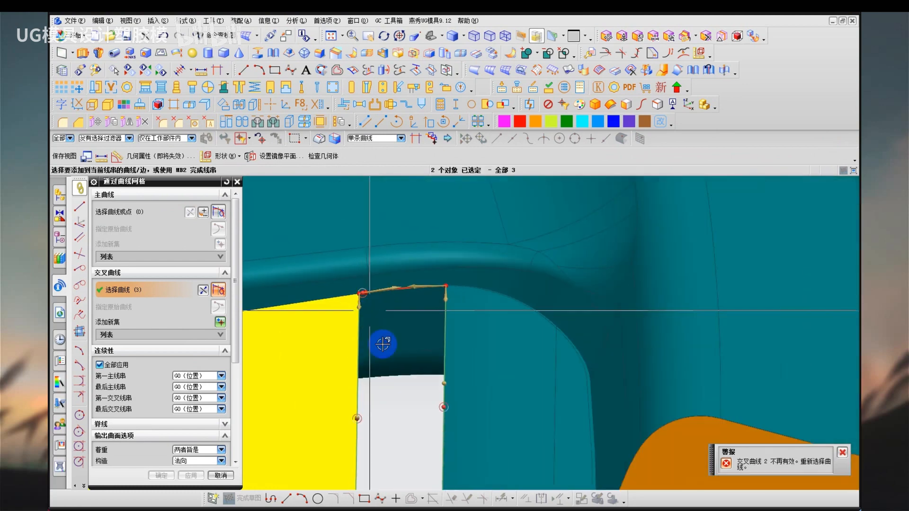
scroll(408, 380, "down", 5)
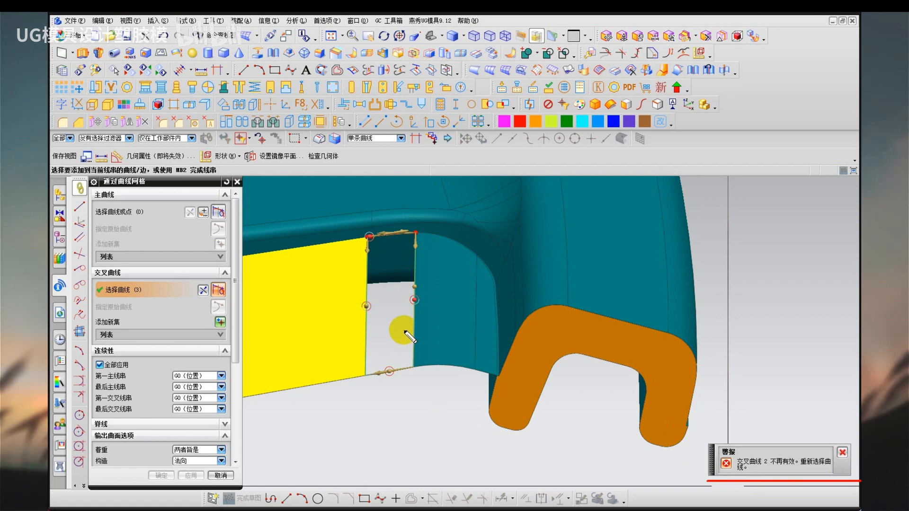
left_click_drag(732, 389, 742, 427)
mouse_move(722, 423)
left_mouse_down()
mouse_move(743, 439)
mouse_move(757, 410)
left_mouse_up()
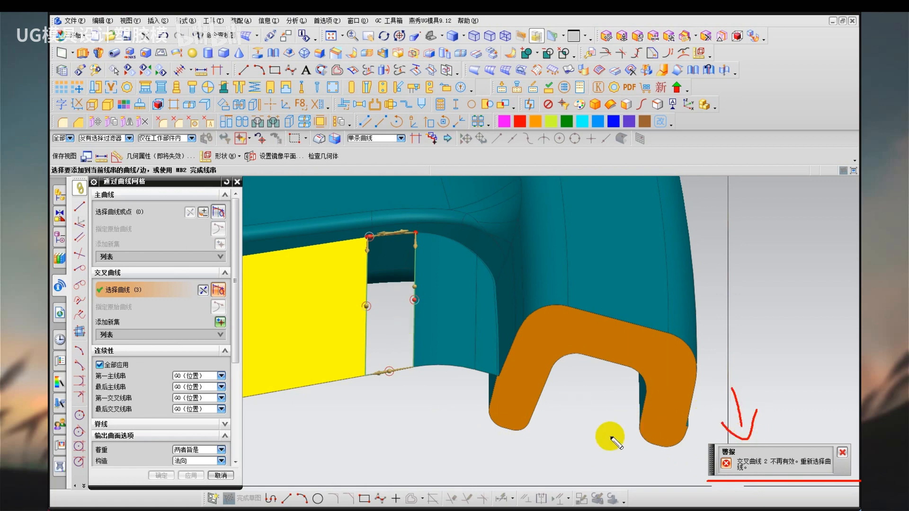
key("Escape")
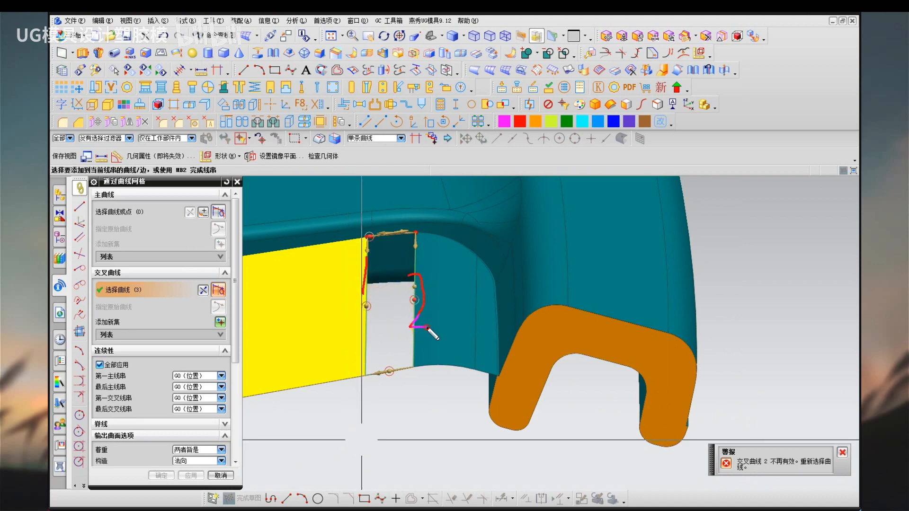
left_click_drag(390, 364, 388, 388)
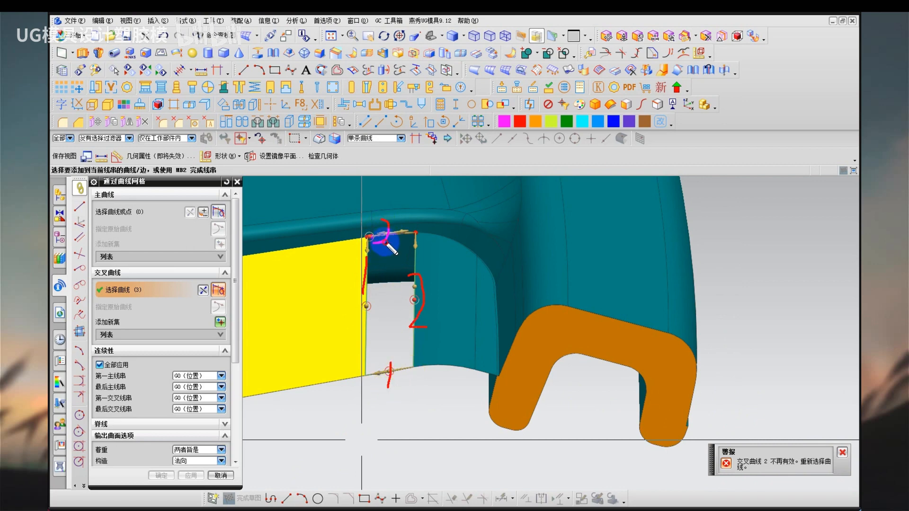
left_click_drag(386, 243, 395, 241)
left_click_drag(711, 487, 812, 487)
key("Escape")
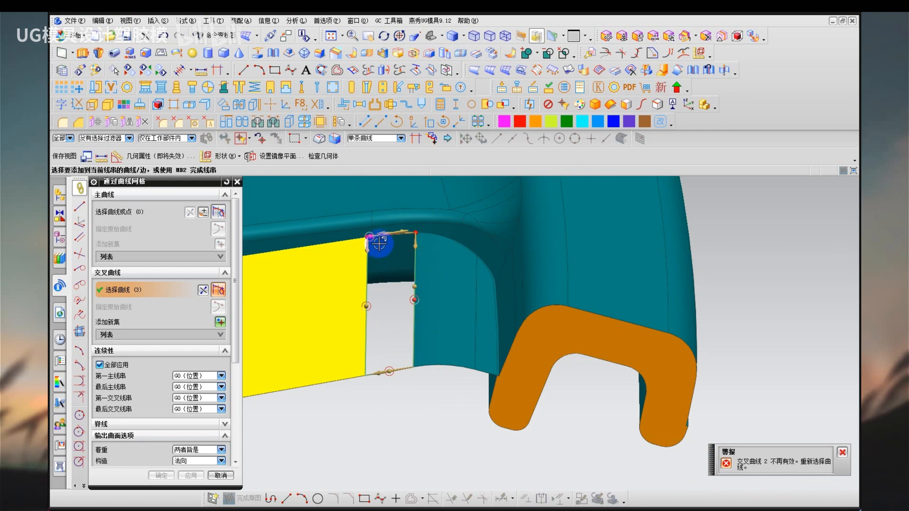
Cancel the unfinished Through Curve Mesh surface.
scroll(379, 244, "up", 8)
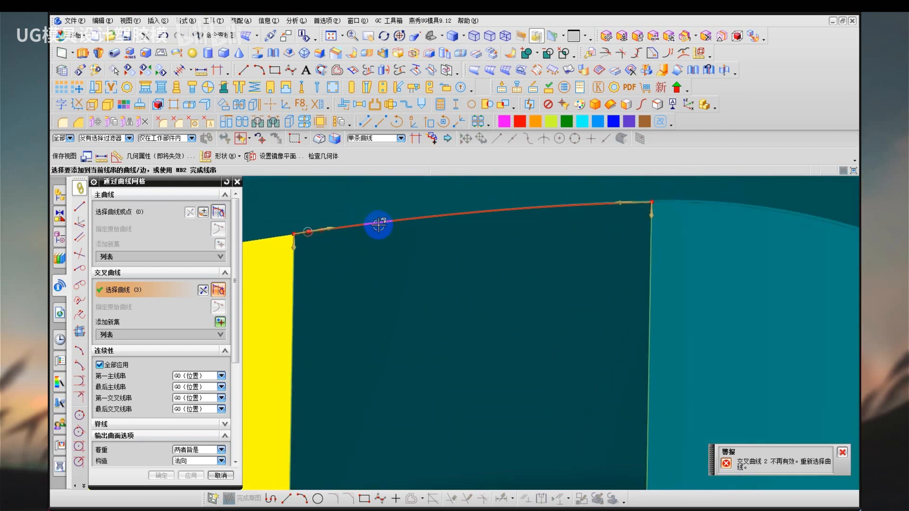
scroll(378, 225, "up", 1)
key("Escape")
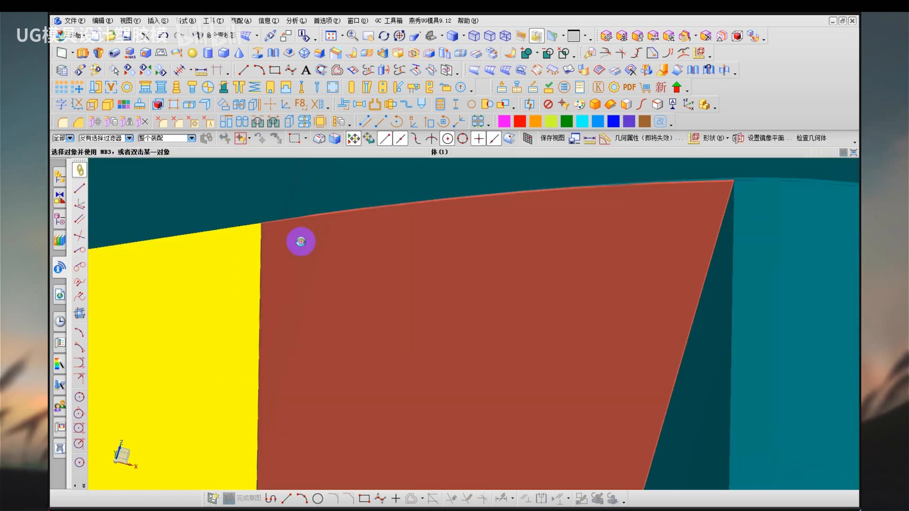
Join the wheel body's edge segments above the gap and along the teal corner into one curve with distance tolerance 0.0254, accepting the corner.
middle_click_drag(301, 242, 307, 247)
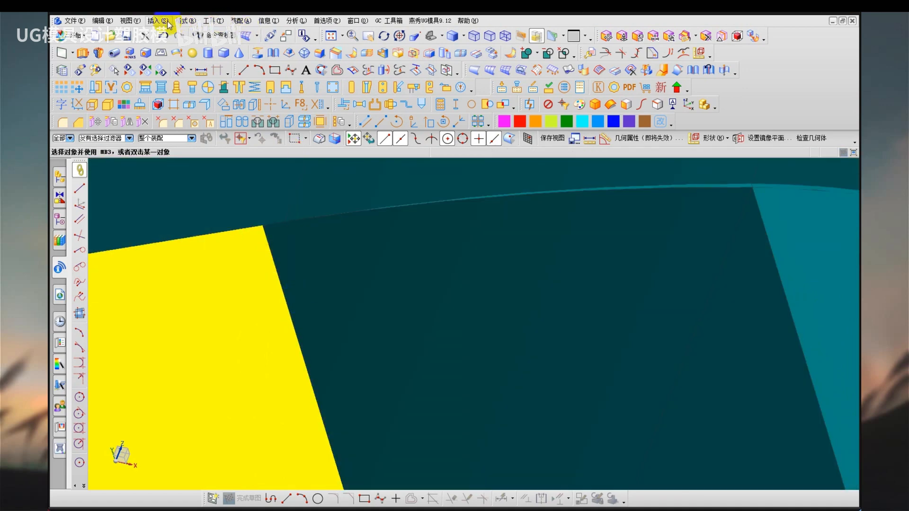
left_click(164, 20)
mouse_move(188, 129)
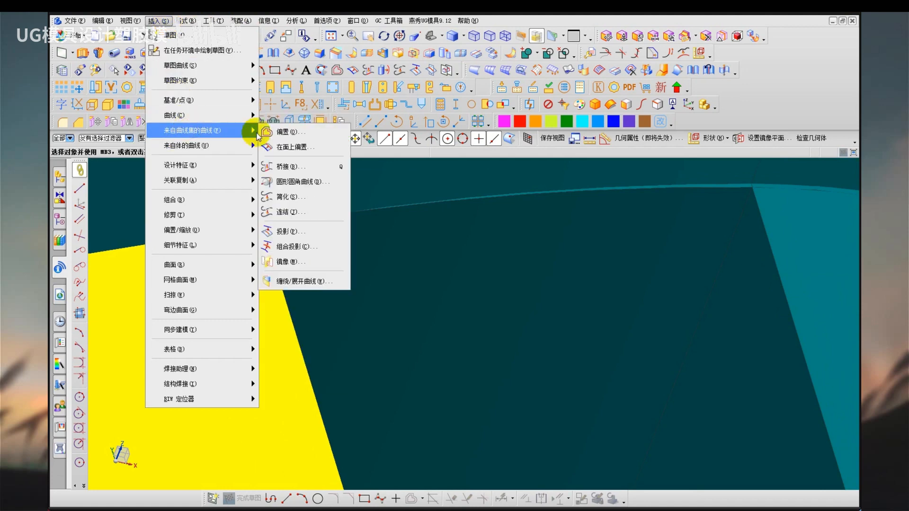
left_click(298, 211)
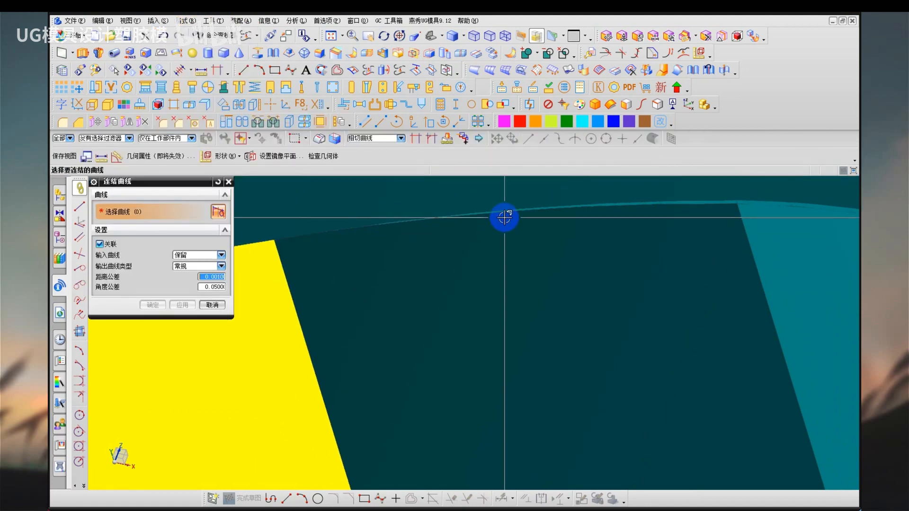
left_click(505, 216)
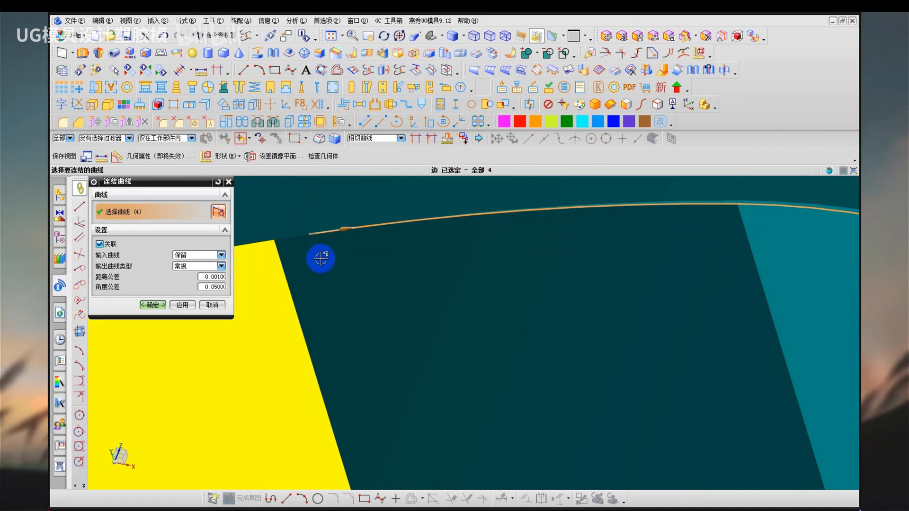
left_click(303, 246)
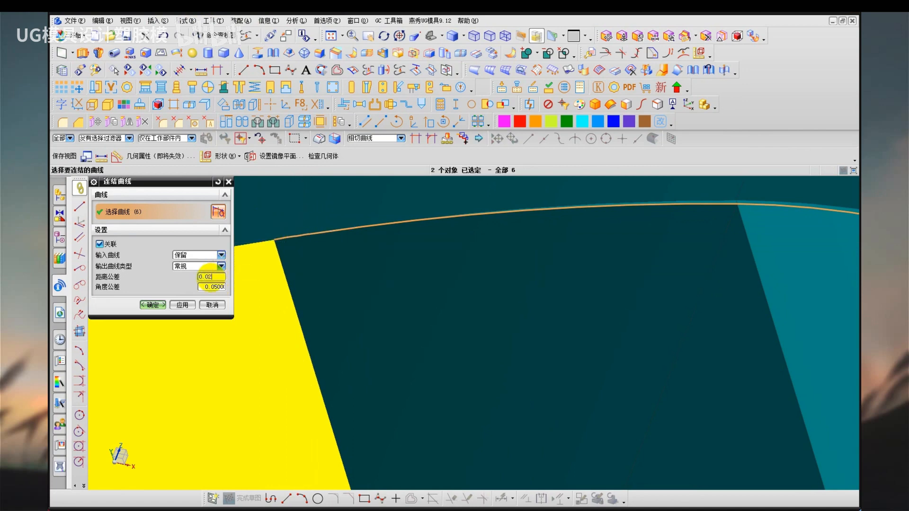
left_click(183, 305)
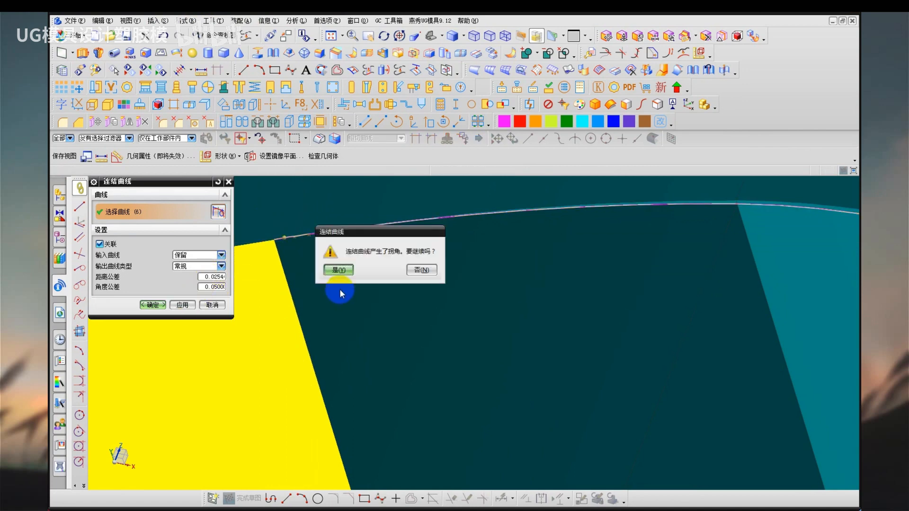
left_click(335, 271)
key("Escape")
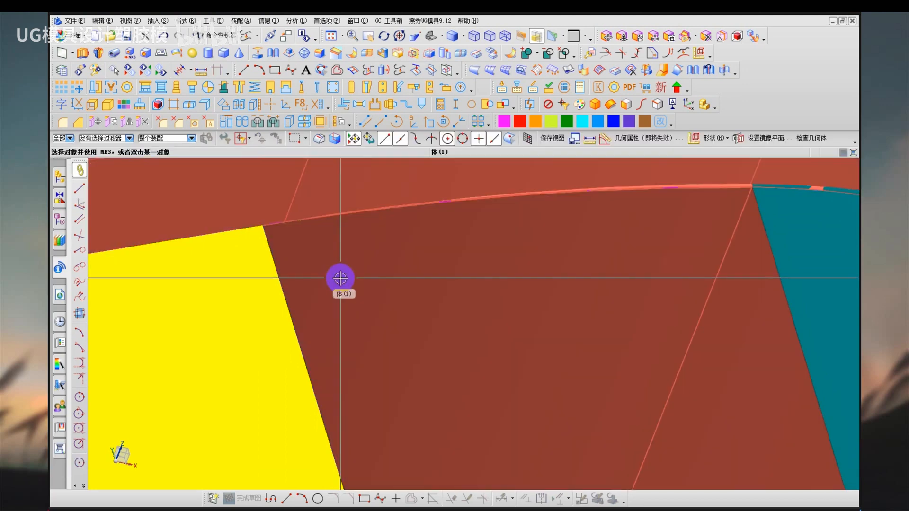
Hide the wheel body, leaving the parting sheets and curves displayed.
scroll(341, 279, "down", 3)
scroll(340, 278, "down", 3)
left_click(355, 298)
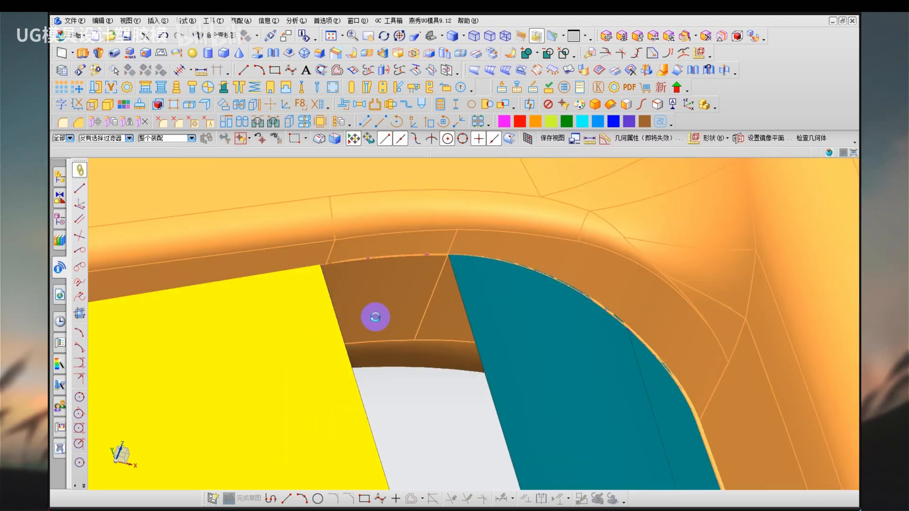
key("ctrl+b")
scroll(436, 331, "down", 3)
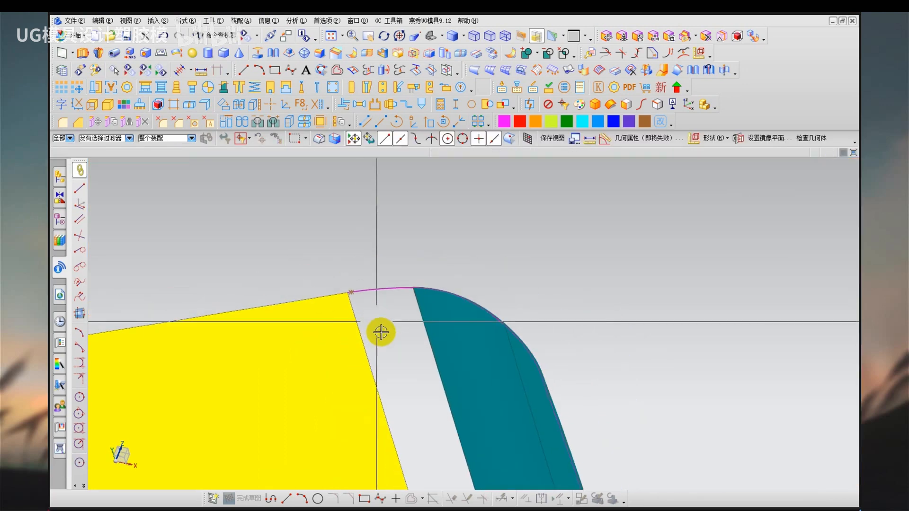
Fill the gap with a Through Curve Mesh surface using the sheets' facing edges as primary curves and the bridge and joined curves as cross curves.
middle_click_drag(400, 376, 353, 330, "shift")
key("n")
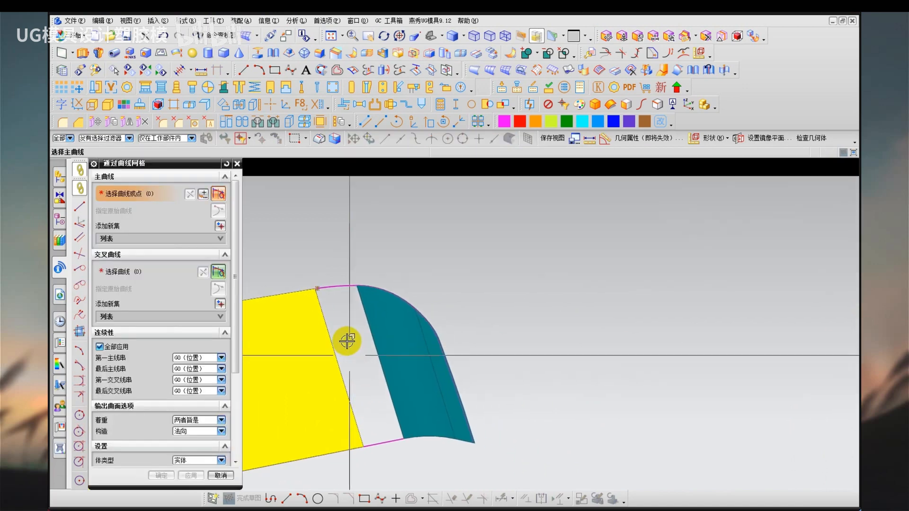
left_click(343, 344)
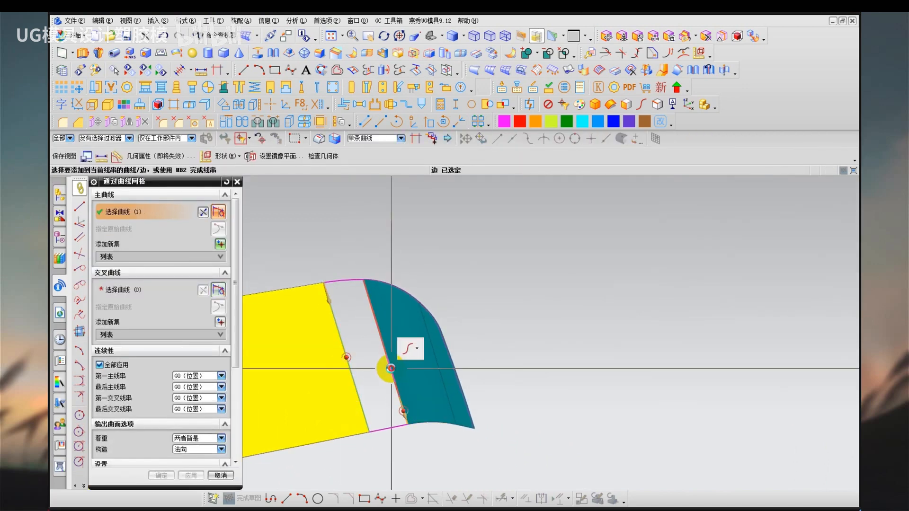
left_click(386, 362)
middle_click(365, 354)
middle_click(374, 388)
left_click(386, 426)
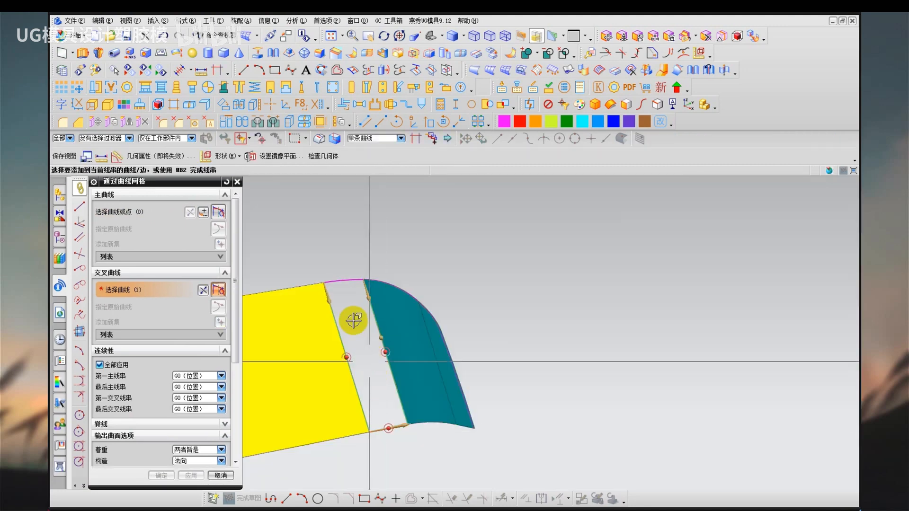
middle_click(353, 321)
left_click(347, 279)
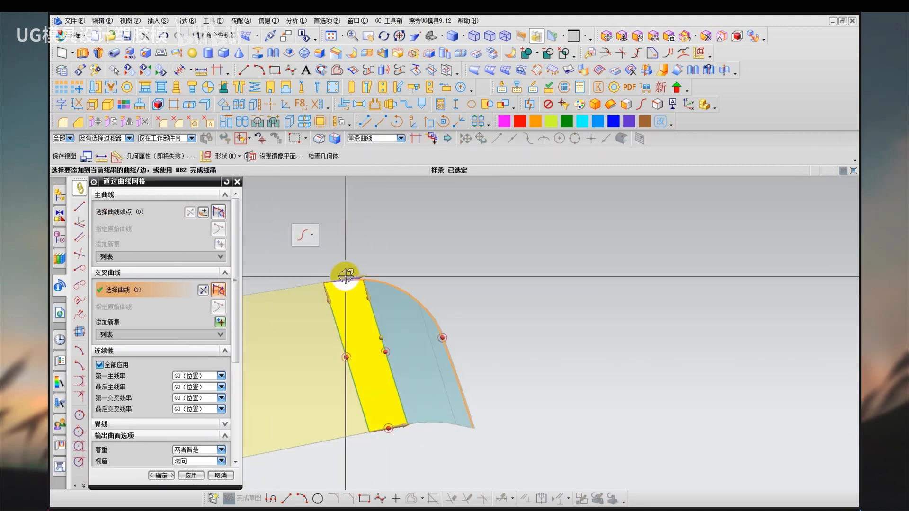
middle_click(280, 247)
middle_click(280, 247)
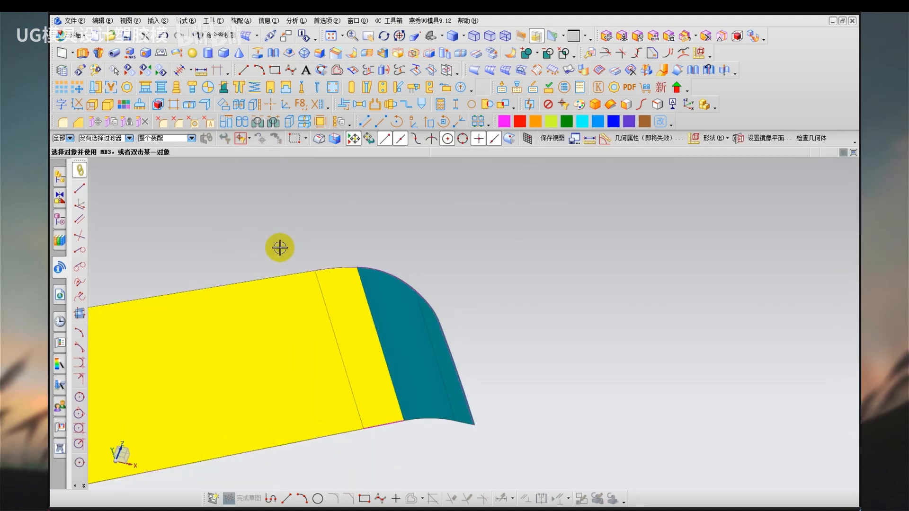
Unhide the wheel body and make the two teal corner sheets inherit the yellow sheet's display properties.
key("ctrl+shift+u")
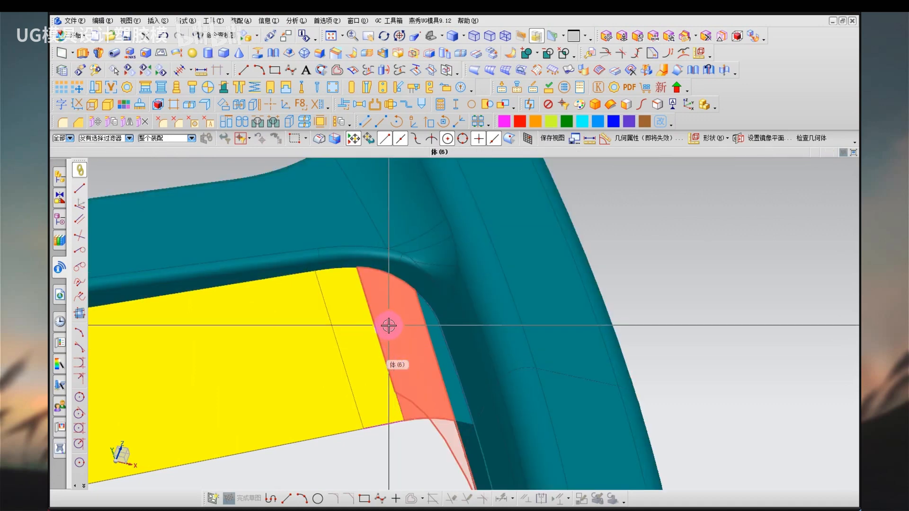
double_click(335, 348)
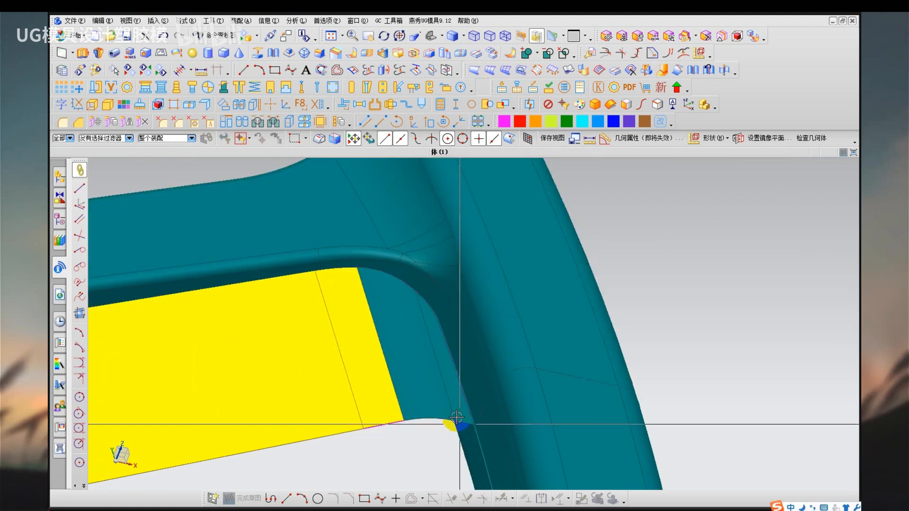
left_click(389, 374)
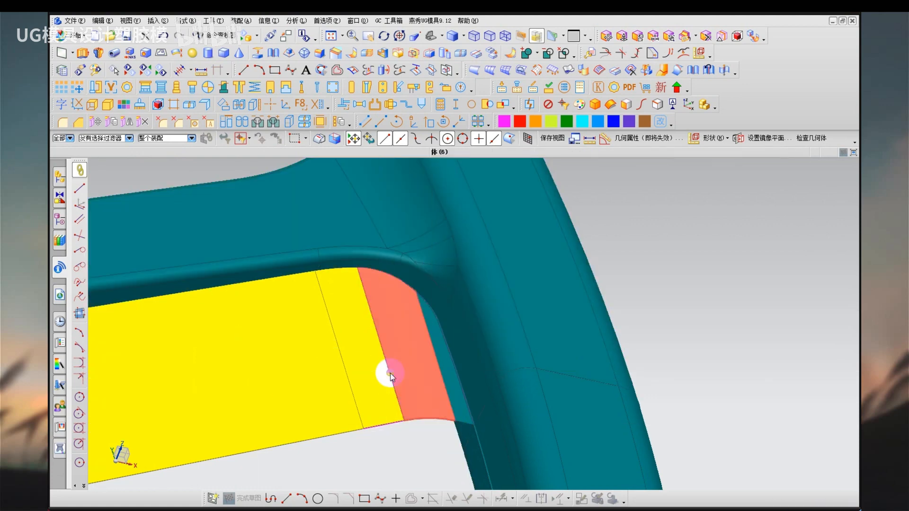
middle_click_drag(390, 374, 373, 369)
left_click(422, 368)
left_click(452, 377)
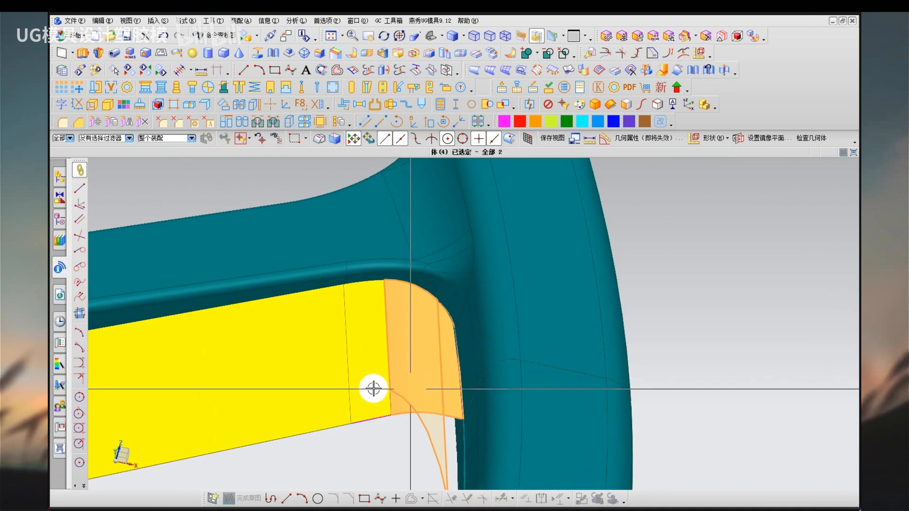
key("ctrl+j")
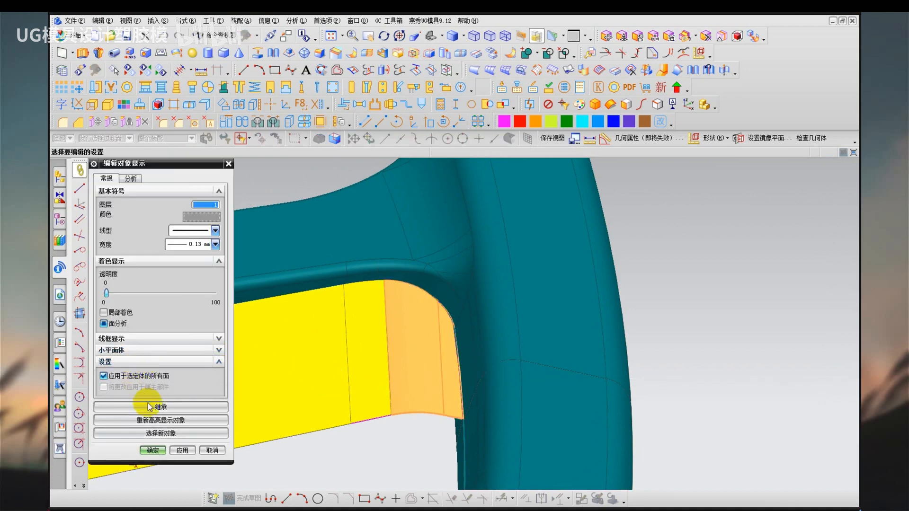
left_click(150, 407)
left_click(374, 438)
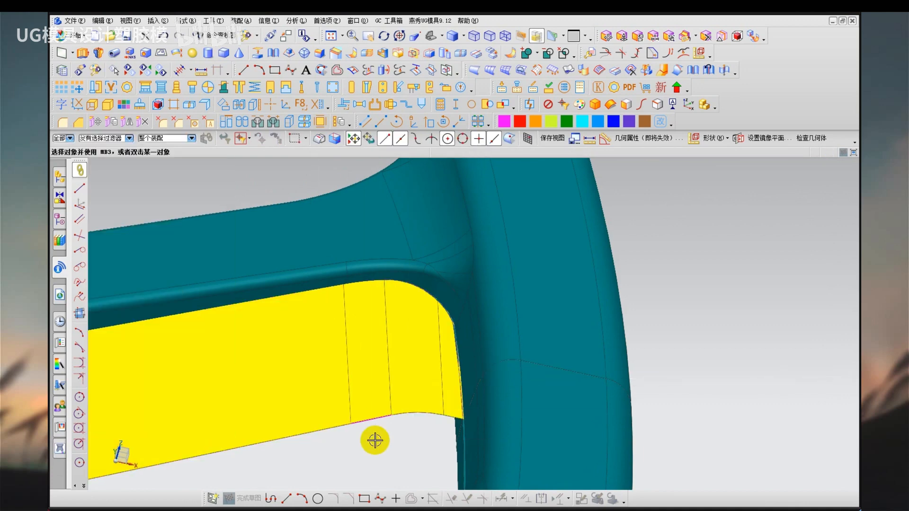
Remove the parameters from all displayed objects.
middle_click_drag(383, 439, 414, 382)
key("alt+q")
key("ctrl+a")
middle_click(410, 387)
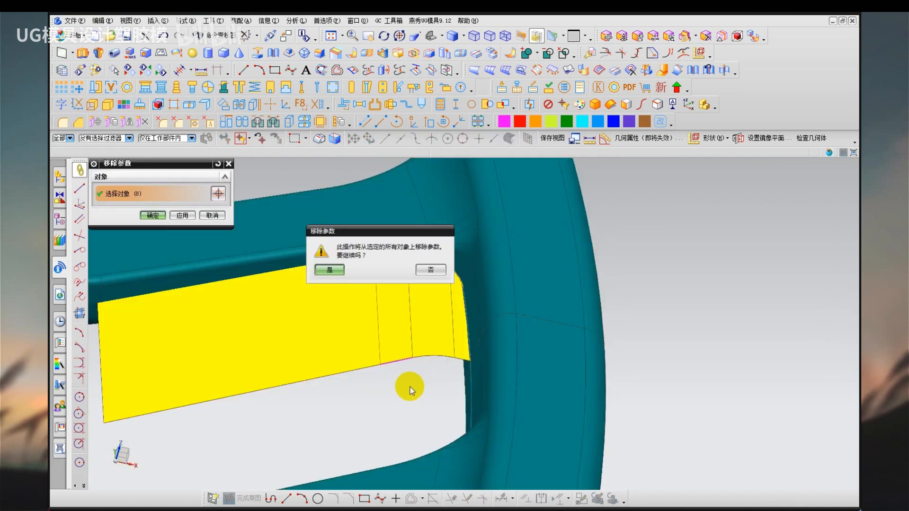
middle_click(410, 388)
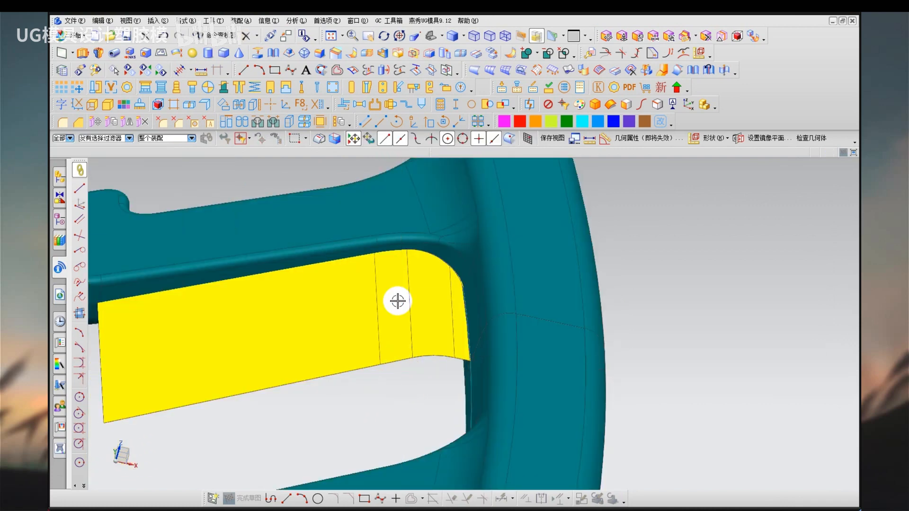
mouse_move(398, 300)
middle_mouse_down()
mouse_move(402, 335)
mouse_move(393, 305)
middle_mouse_up()
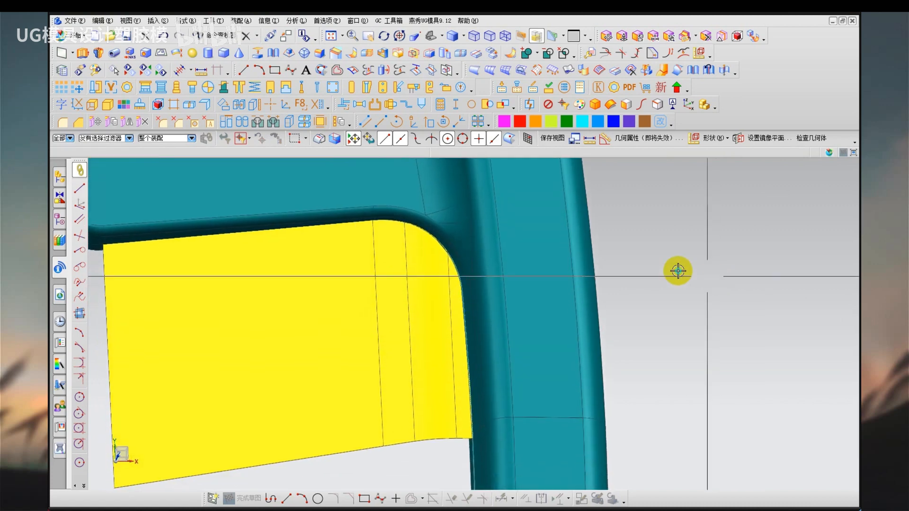
Switch to shaded display without edges and examine how the yellow parting sheet meets the spoke and the rim.
right_click(678, 271)
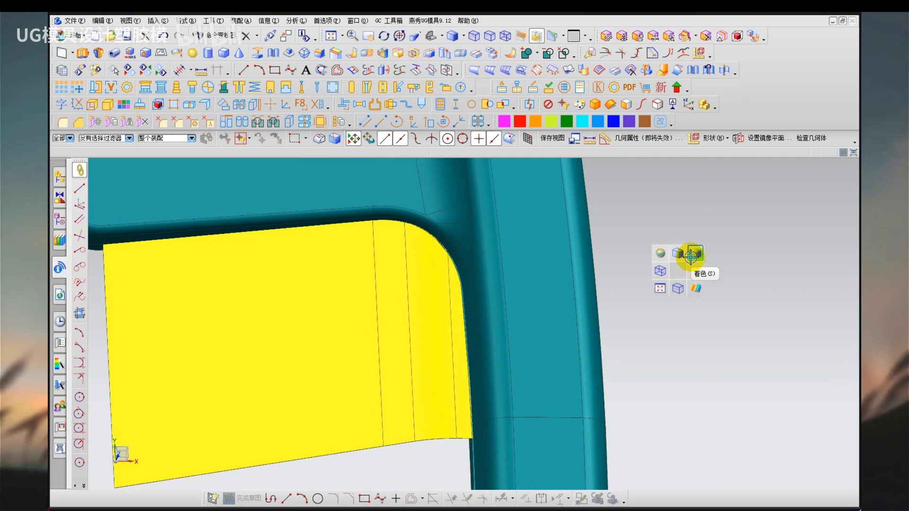
left_click(691, 256)
mouse_move(446, 305)
middle_mouse_down()
mouse_move(438, 325)
mouse_move(421, 325)
mouse_move(455, 309)
mouse_move(466, 320)
mouse_move(436, 318)
mouse_move(428, 291)
mouse_move(444, 260)
mouse_move(440, 324)
mouse_move(466, 294)
mouse_move(404, 260)
mouse_move(515, 385)
middle_mouse_up()
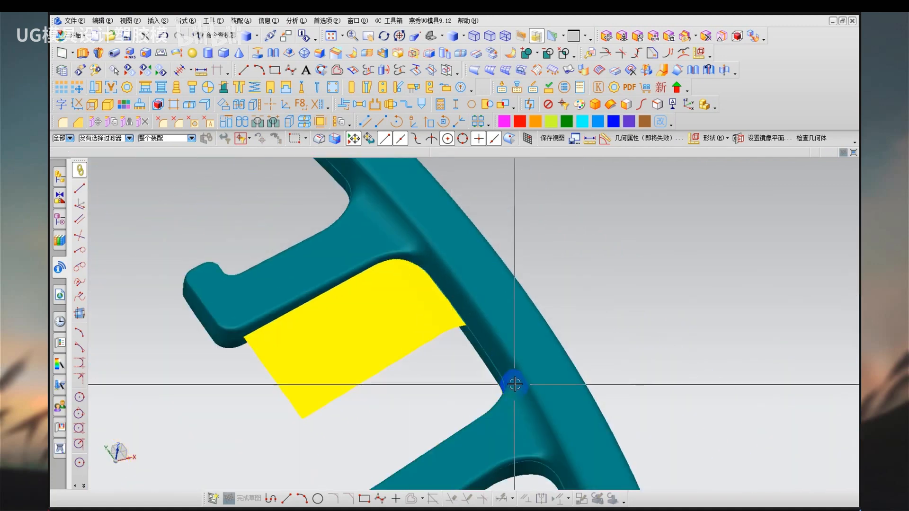
middle_click_drag(511, 426, 489, 396)
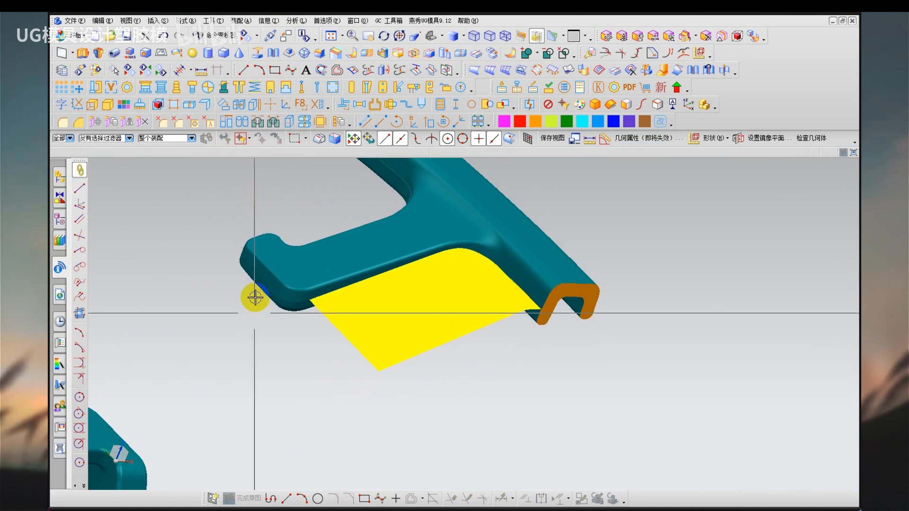
mouse_move(240, 246)
left_mouse_down()
mouse_move(250, 272)
mouse_move(352, 298)
left_mouse_up()
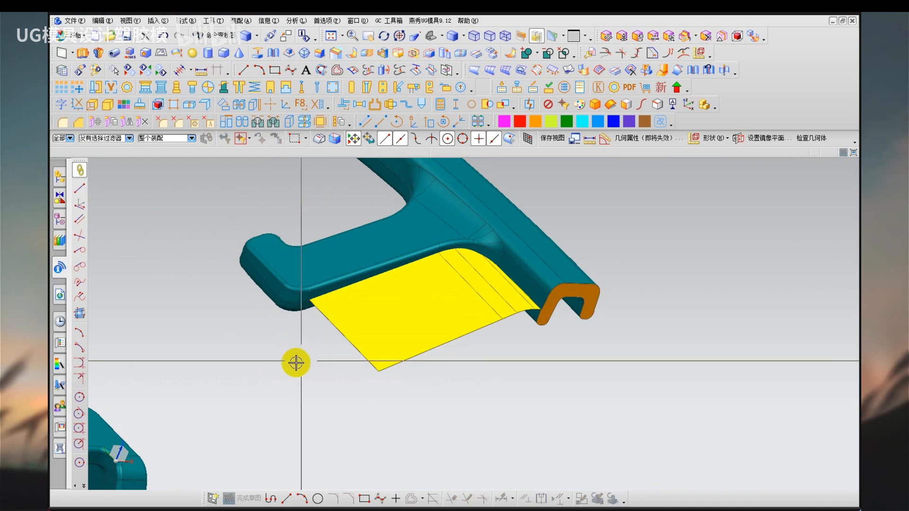
Show the face analysis colours and examine the parting boundary around the outer ends of the two facing spokes.
scroll(297, 361, "down", 1)
mouse_move(264, 352)
middle_mouse_down("shift")
mouse_move(332, 327)
mouse_move(305, 318)
mouse_move(307, 258)
middle_mouse_up("shift")
right_click_drag(317, 269, 387, 332)
mouse_move(419, 180)
left_mouse_down()
mouse_move(407, 227)
mouse_move(447, 236)
left_mouse_up()
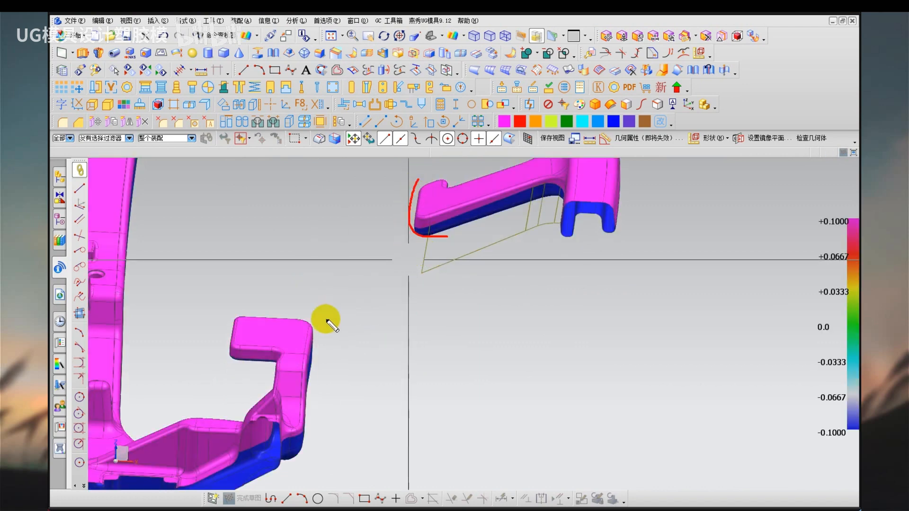
left_click_drag(314, 333, 307, 428)
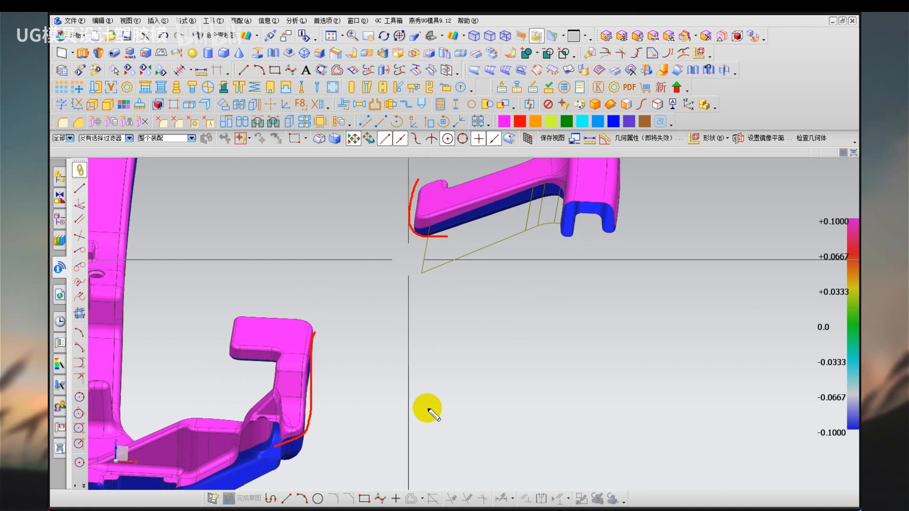
left_click_drag(413, 183, 414, 228)
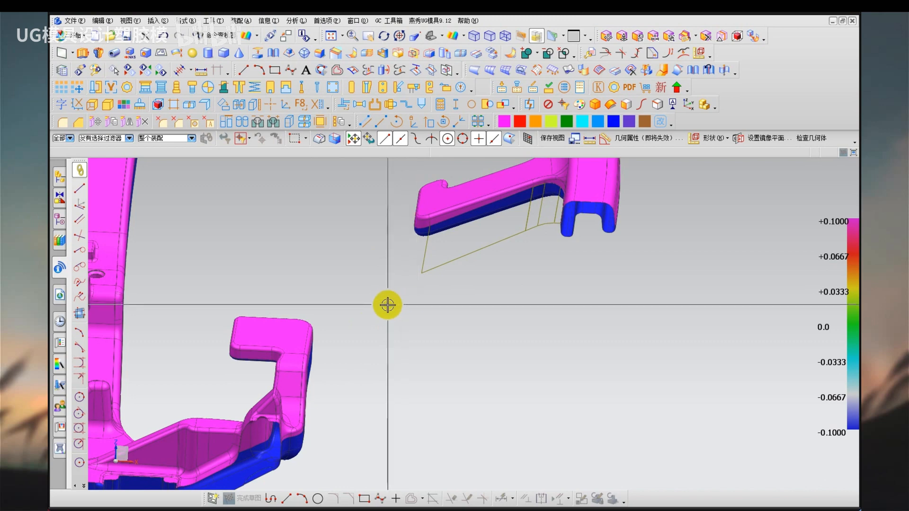
middle_click_drag(386, 305, 399, 306)
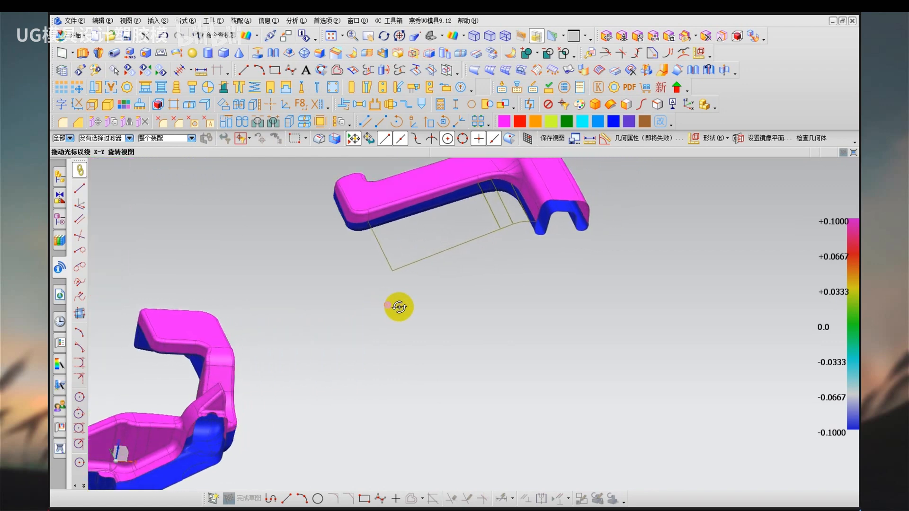
key("ctrl+alt+d")
left_click_drag(331, 187, 369, 245)
left_click_drag(222, 310, 234, 419)
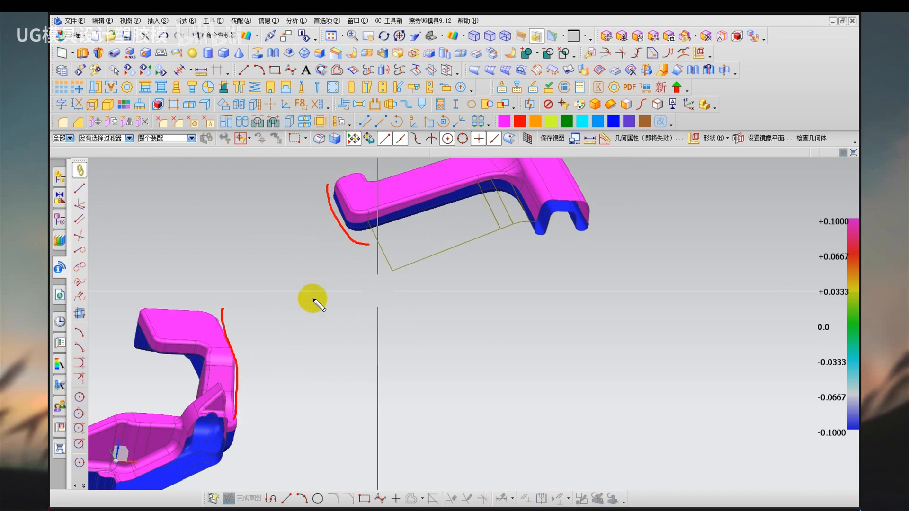
key("Escape")
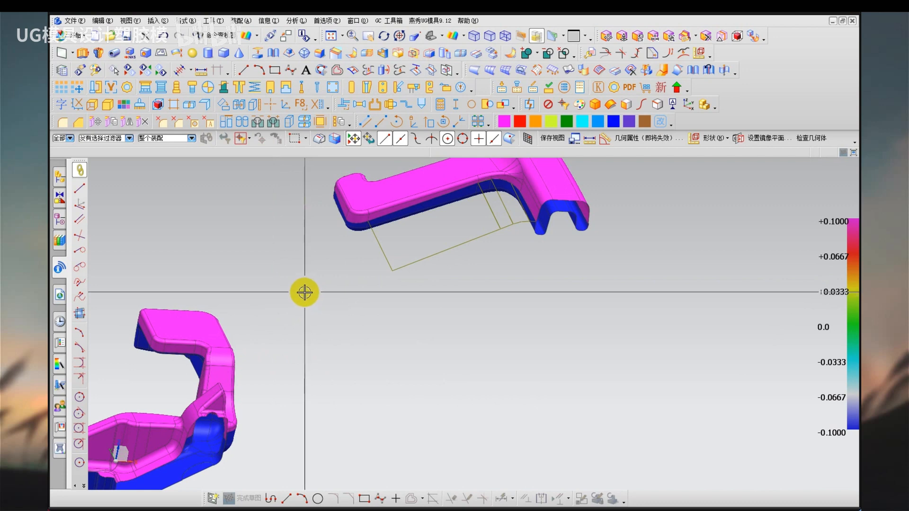
Return to the normal shaded display and extrude the spoke end's rounded corner edge 35 mm in the negative Y direction as a sheet.
scroll(329, 193, "up", 5)
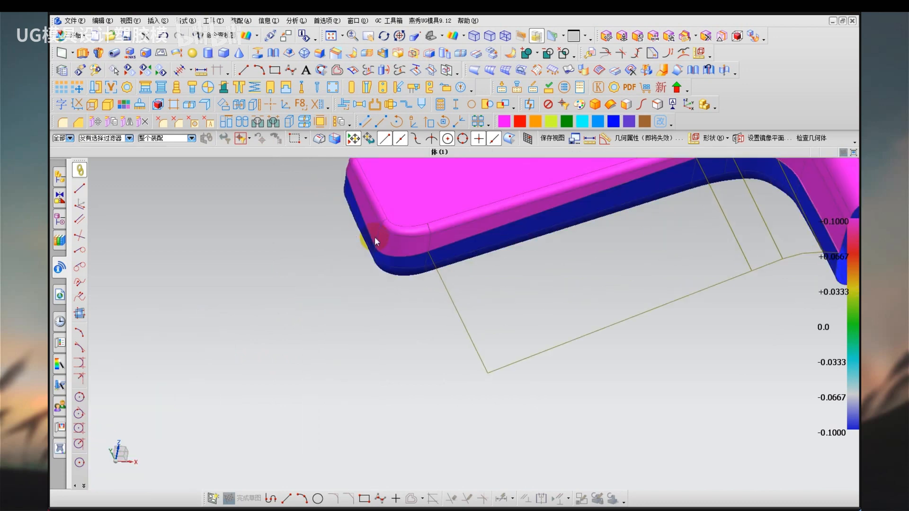
middle_click_drag(375, 241, 377, 327)
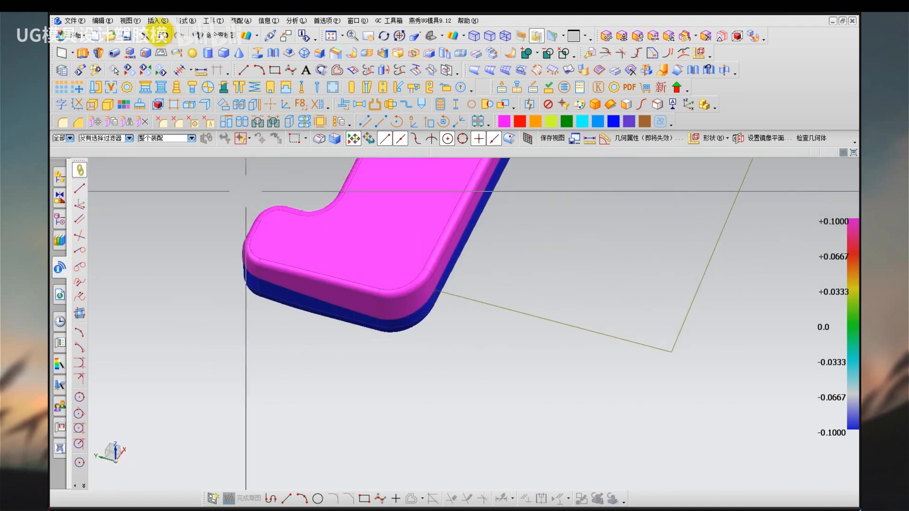
left_click(158, 21)
mouse_move(243, 167)
left_click(344, 166)
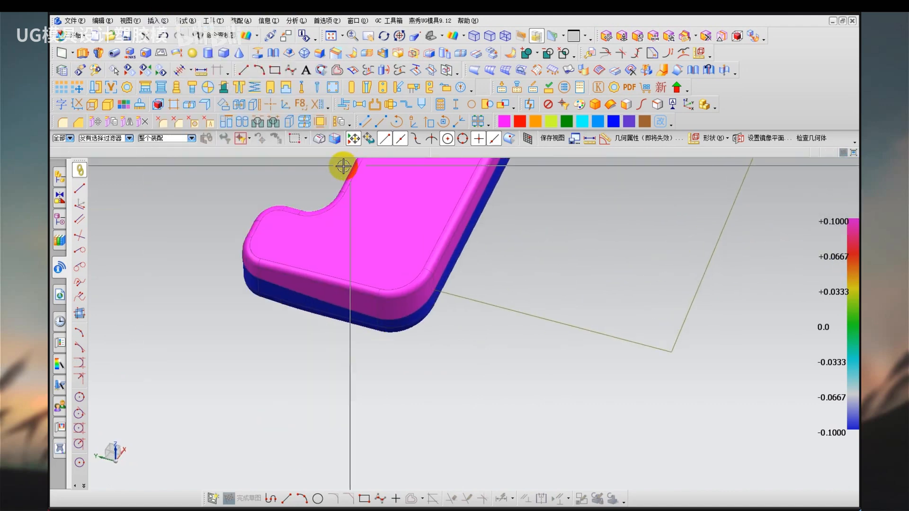
left_click(157, 20)
left_click(299, 167)
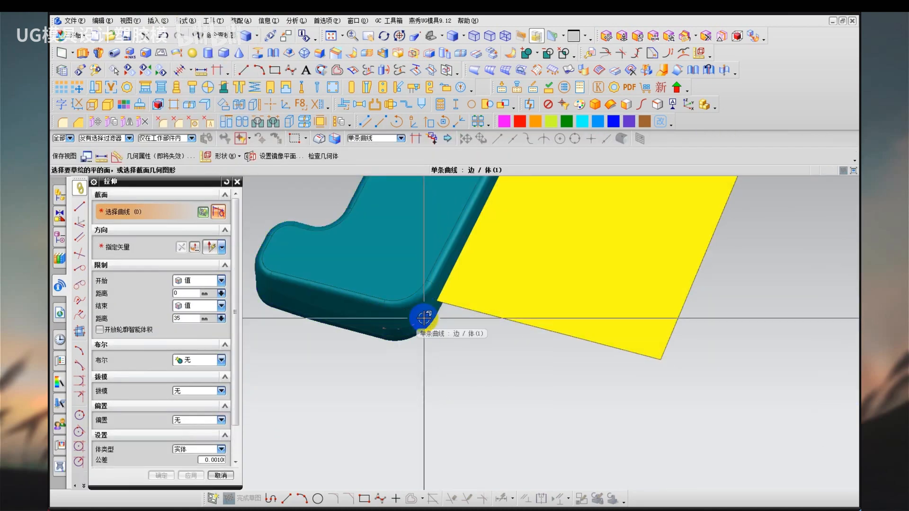
left_click(413, 330)
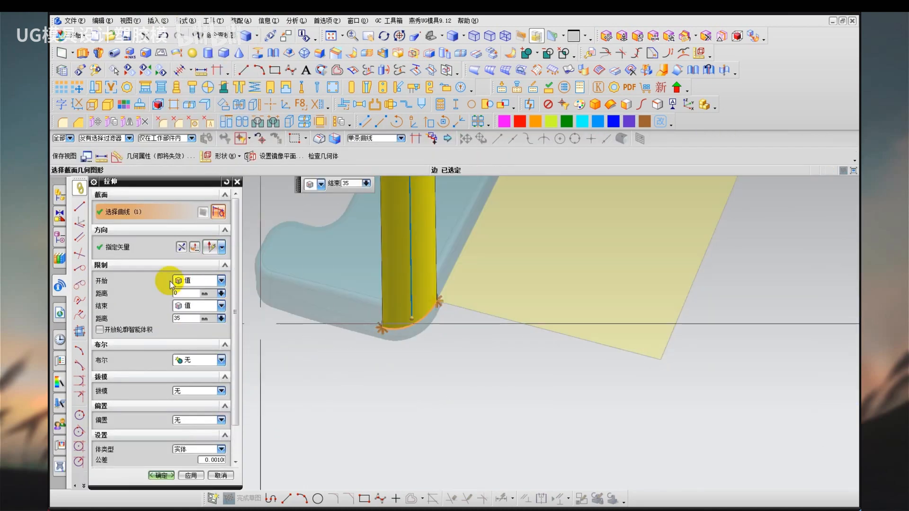
left_click(455, 326)
left_click(190, 476)
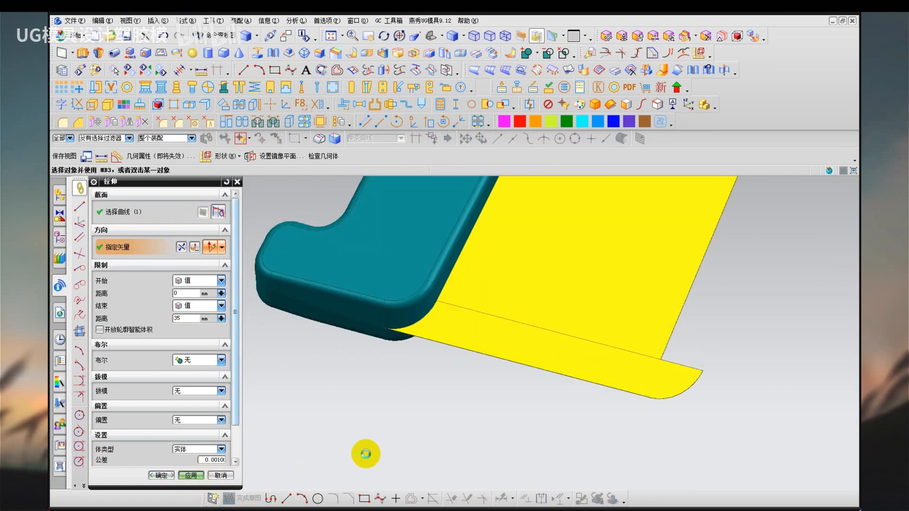
Extrude the spoke end's straight edge and the corner sheet's adjoining long edge 35 mm in the negative X direction.
left_click(341, 313)
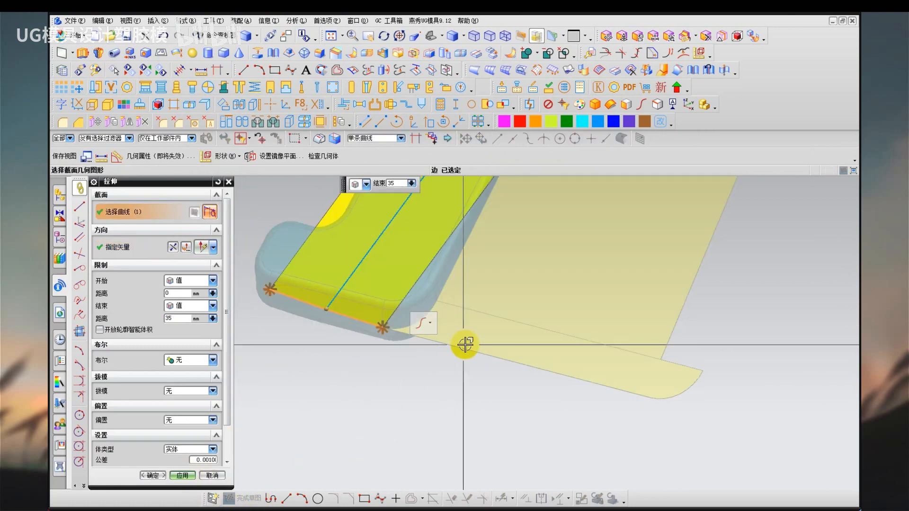
left_click(464, 346)
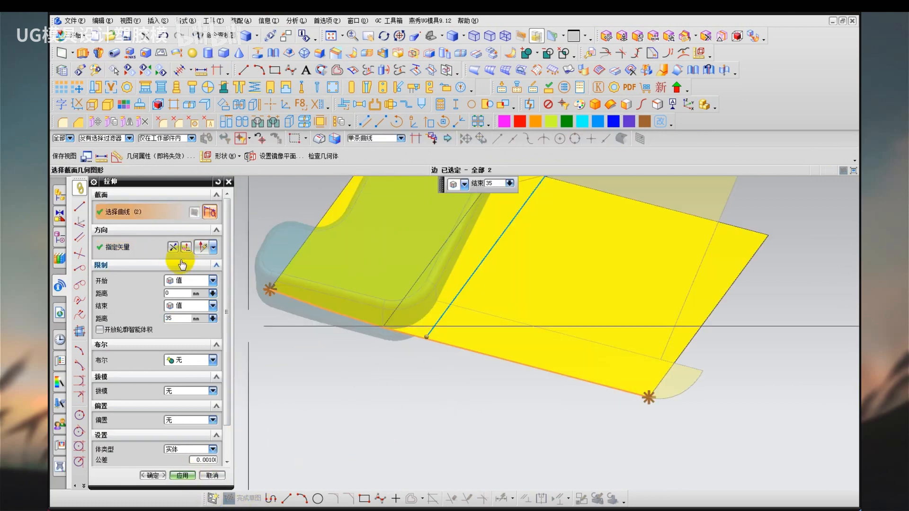
left_click(486, 321)
middle_click(331, 324)
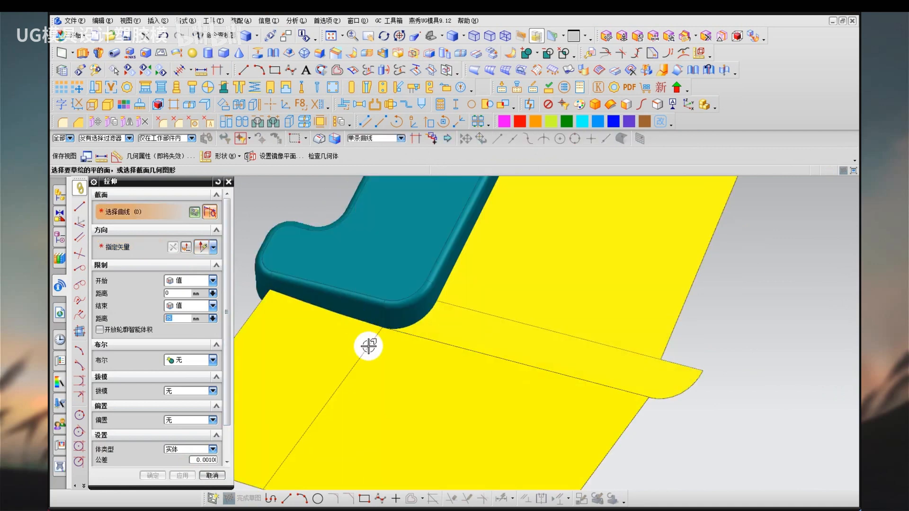
middle_click_drag(351, 305, 325, 314)
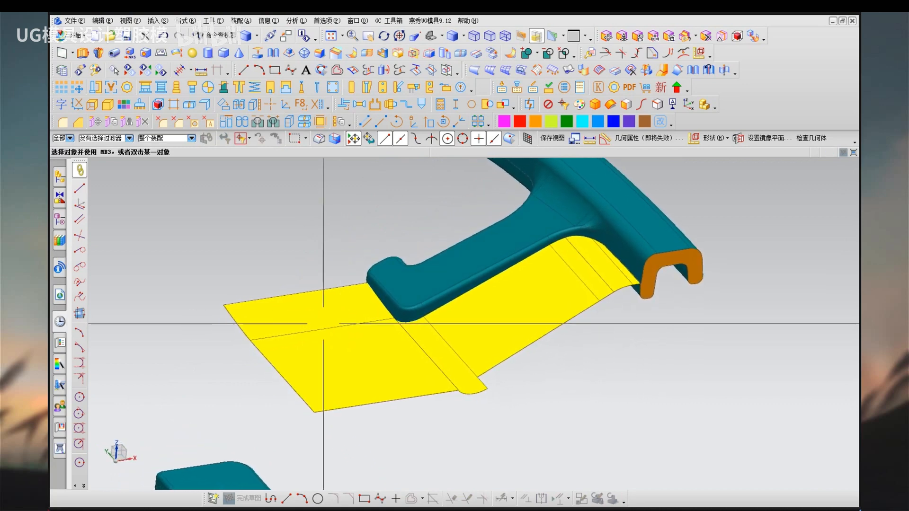
type("pd")
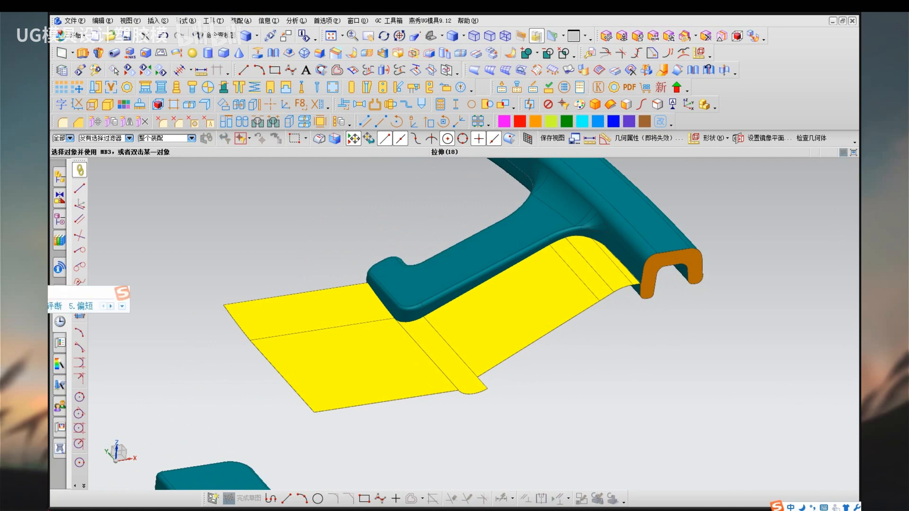
type(" bz")
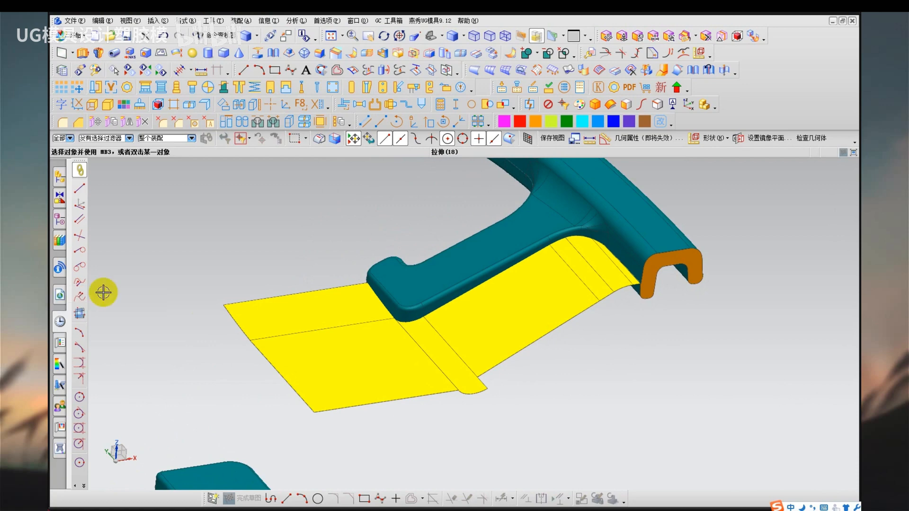
key("ctrl+shift+d")
left_click_drag(264, 183, 256, 232)
left_click_drag(224, 239, 307, 240)
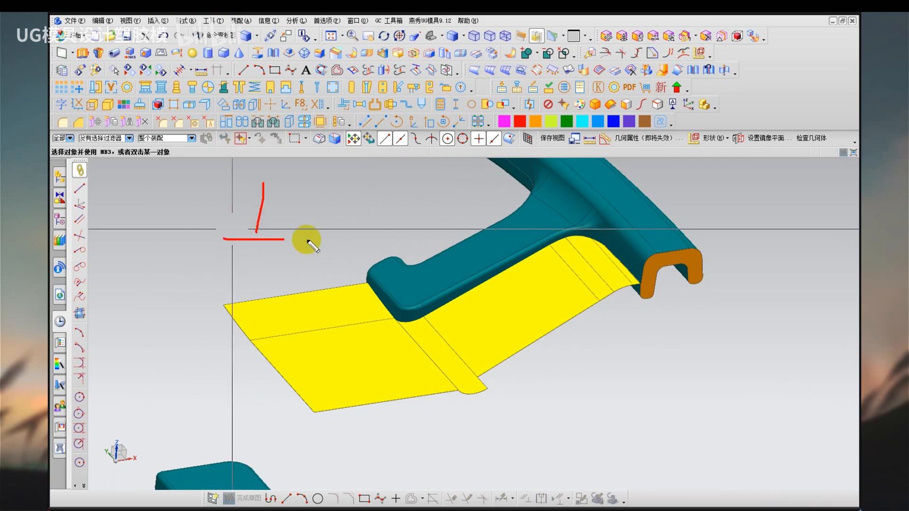
key("Escape")
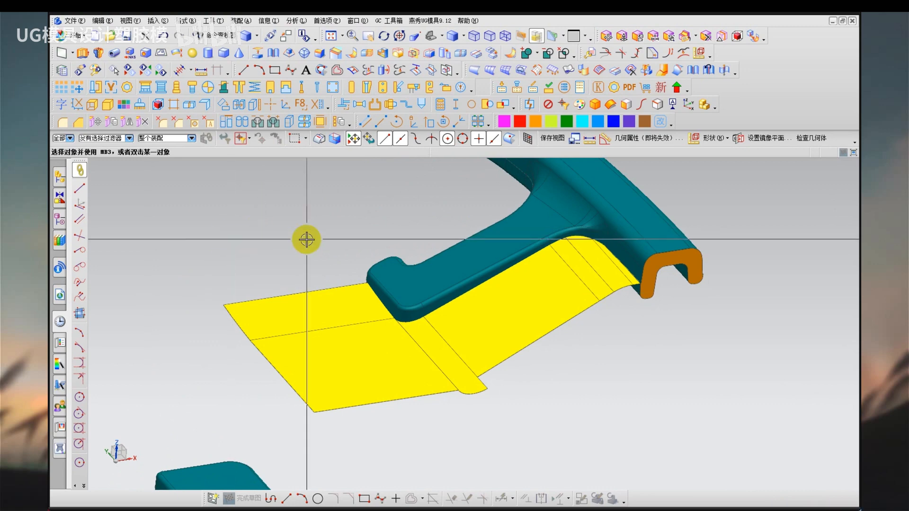
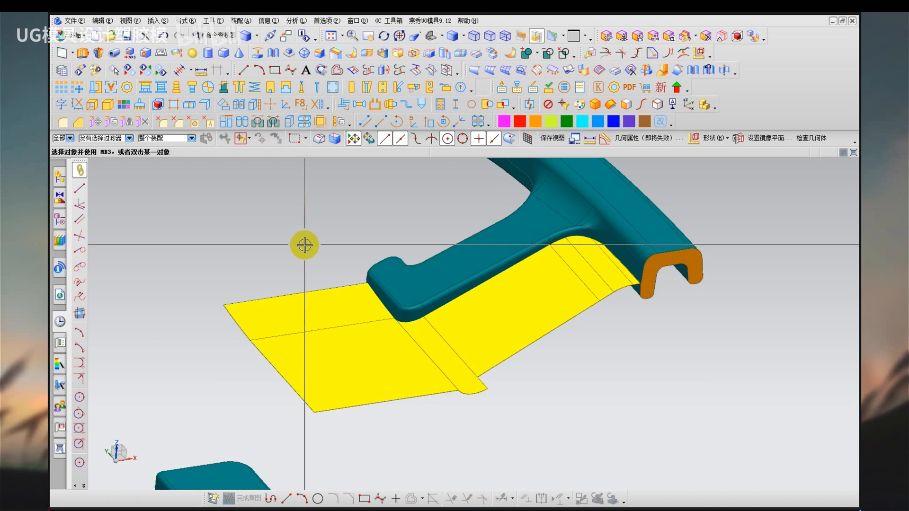
Switch to shaded display without edges and examine the transition between the yellow sheets at the spoke end's corner from below.
right_click(517, 420)
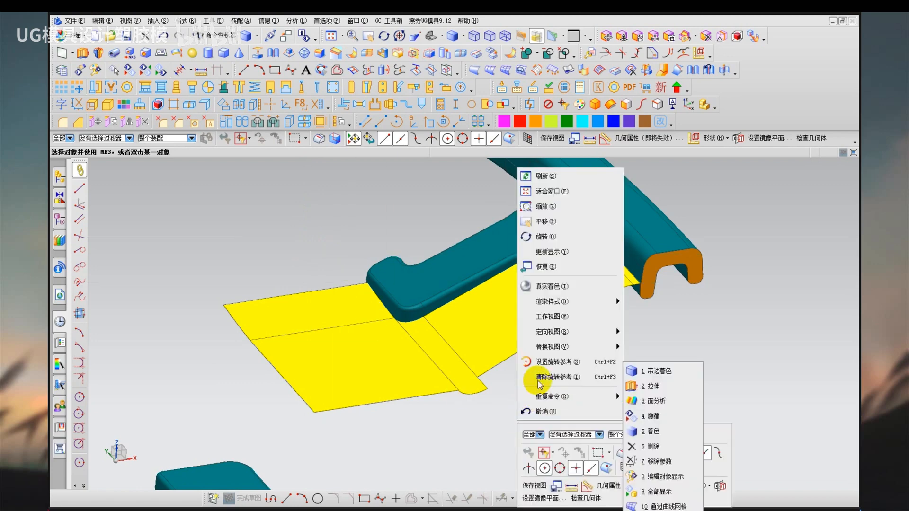
left_click(549, 361)
left_click(403, 314)
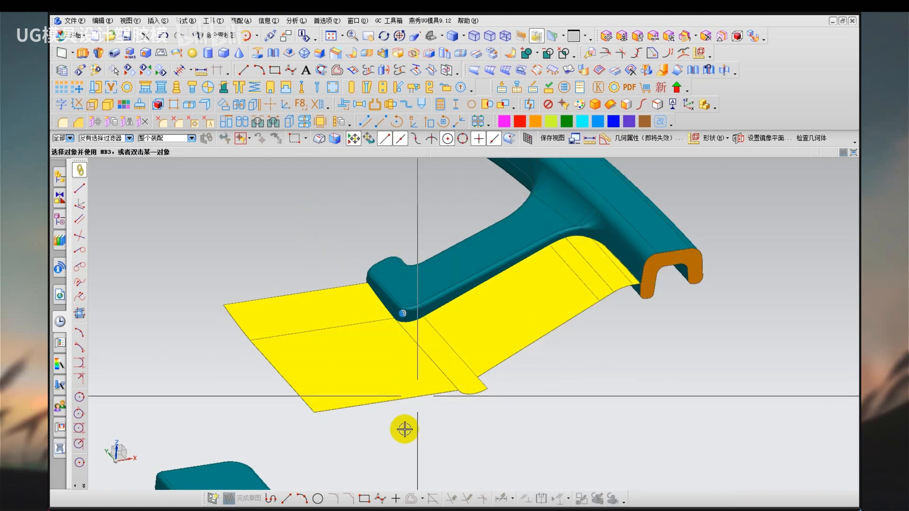
right_click_drag(434, 450, 444, 439)
left_click(444, 440)
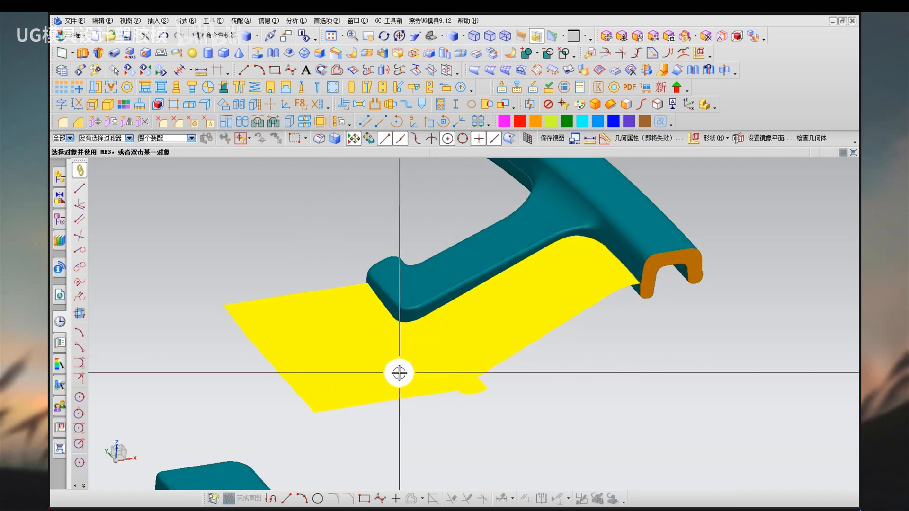
left_click_drag(400, 371, 392, 425)
middle_click_drag(391, 426, 393, 392)
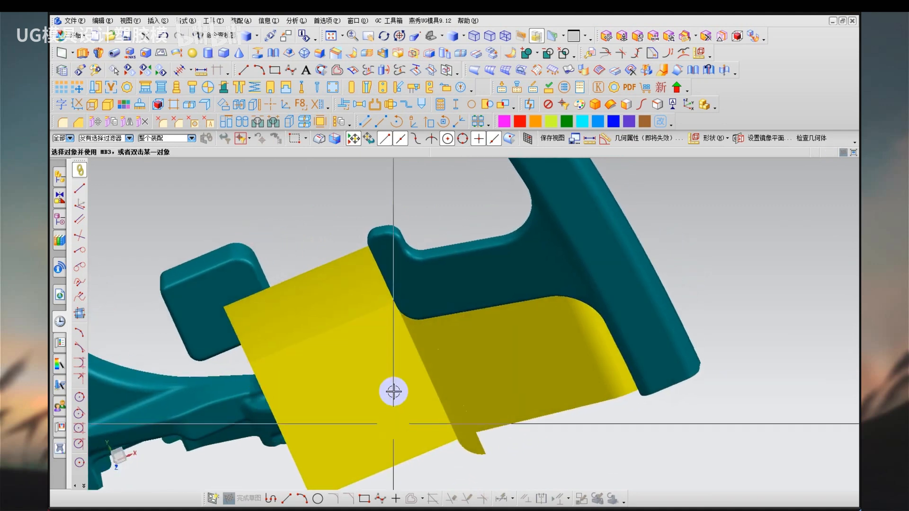
scroll(392, 390, "up", 2)
left_click_drag(425, 316, 455, 384)
mouse_move(363, 267)
left_mouse_down()
mouse_move(290, 303)
mouse_move(268, 290)
left_mouse_up()
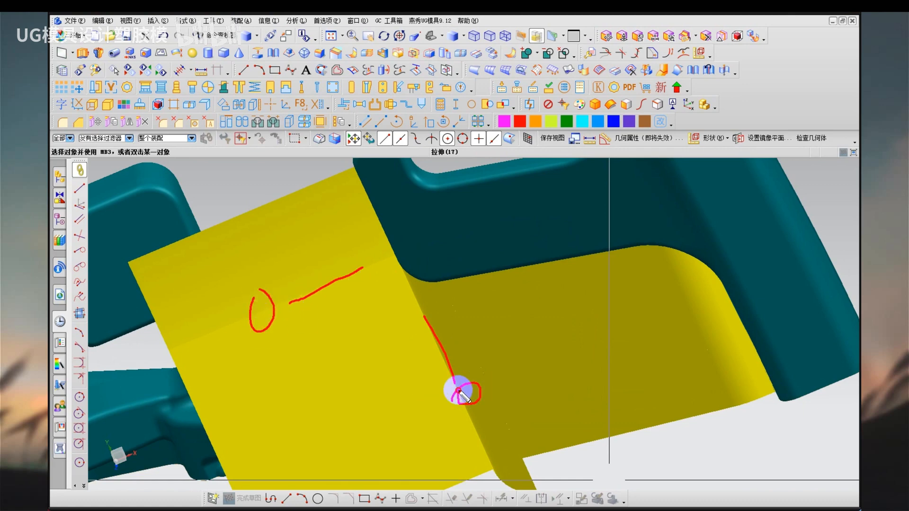
key("Escape")
Hide the yellow parting sheets and examine the parting boundary around the spoke end's rounded corner with face analysis colours.
mouse_move(373, 321)
middle_mouse_down()
mouse_move(368, 303)
mouse_move(378, 322)
mouse_move(375, 286)
mouse_move(408, 234)
middle_mouse_up()
left_click(408, 235)
key("ctrl+b")
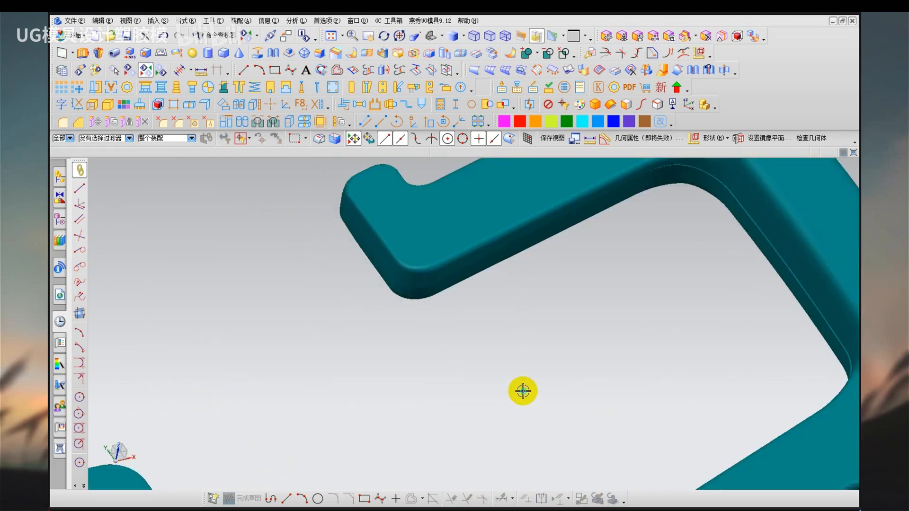
right_click(523, 391)
left_click(539, 405)
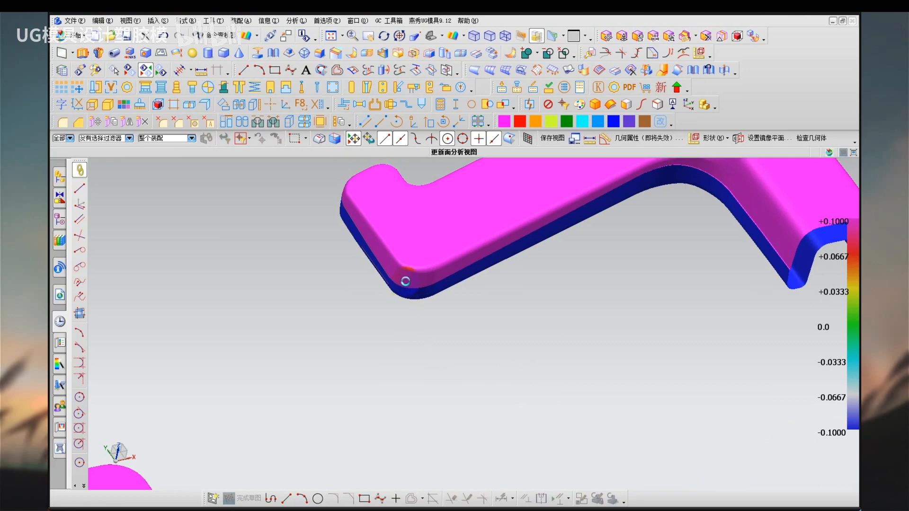
scroll(405, 278, "up", 3)
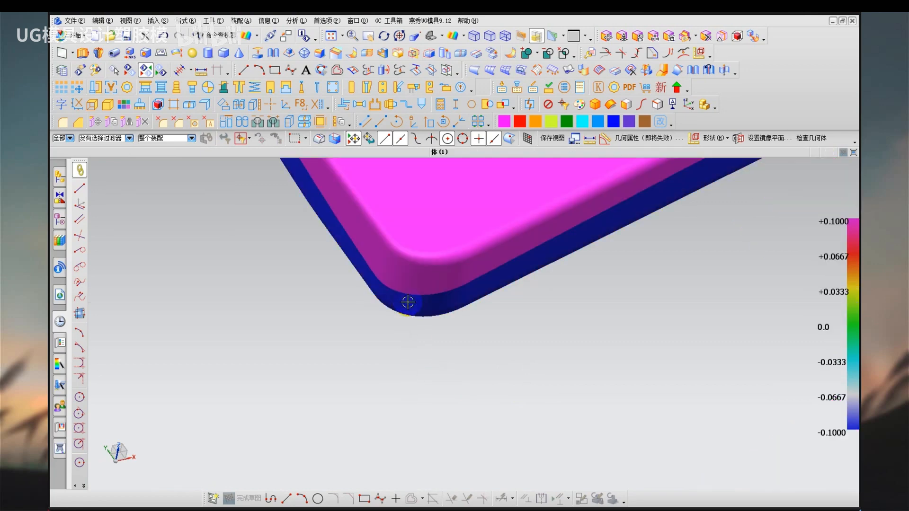
mouse_move(408, 302)
middle_mouse_down()
mouse_move(412, 279)
mouse_move(424, 283)
mouse_move(416, 286)
middle_mouse_up()
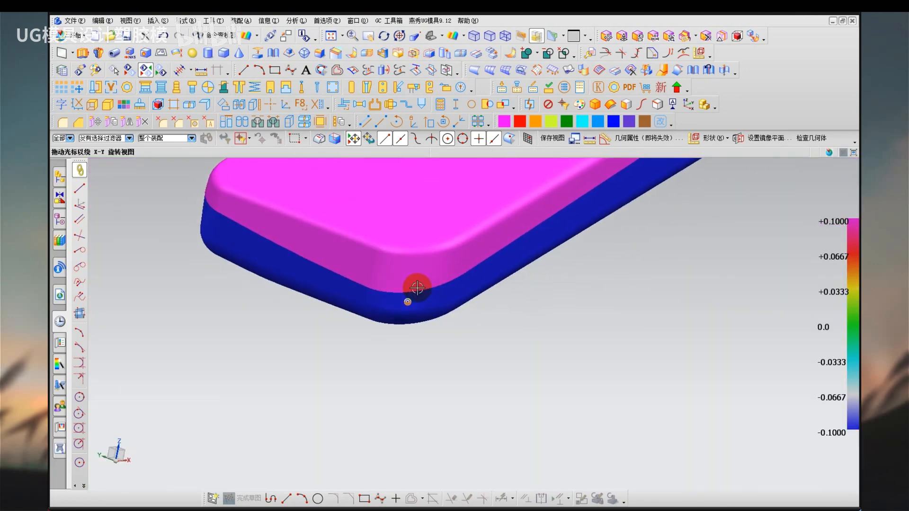
scroll(414, 300, "down", 6)
scroll(420, 329, "up", 6)
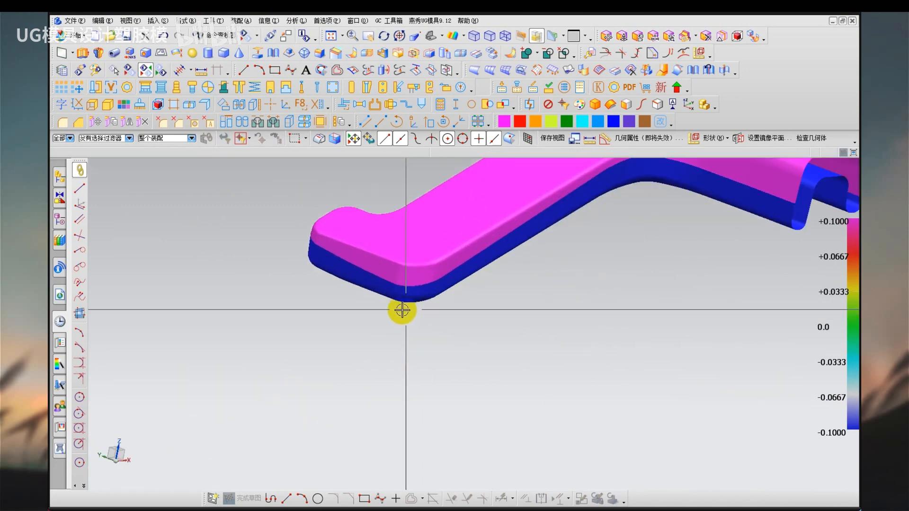
mouse_move(580, 212)
left_mouse_down()
mouse_move(485, 329)
mouse_move(344, 272)
left_mouse_up()
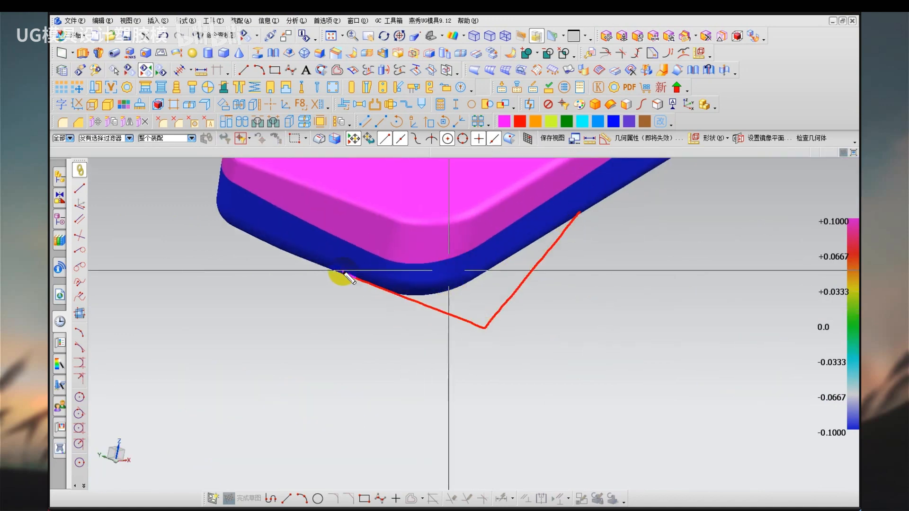
key("Escape")
key("ctrl+2")
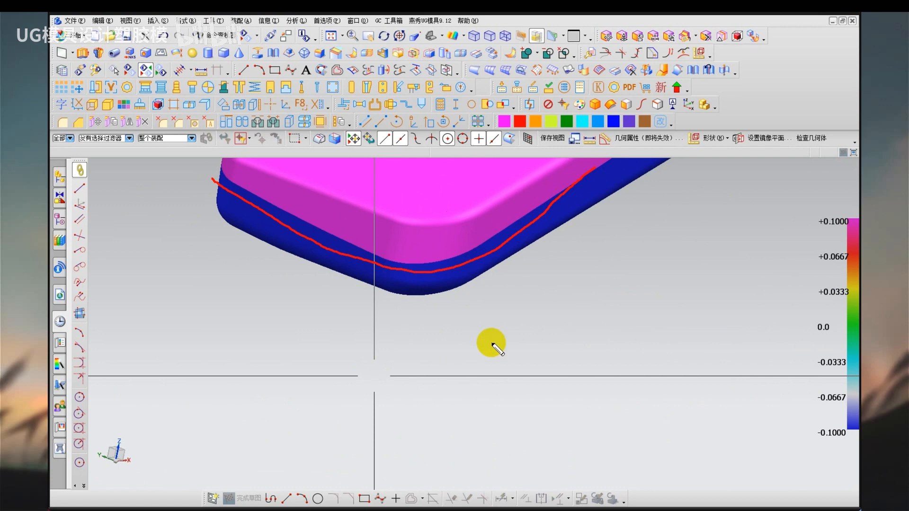
key("Escape")
Return to shaded display with edges and show the three hidden yellow sheets around the spoke end's corner again.
right_click_drag(469, 391, 469, 408)
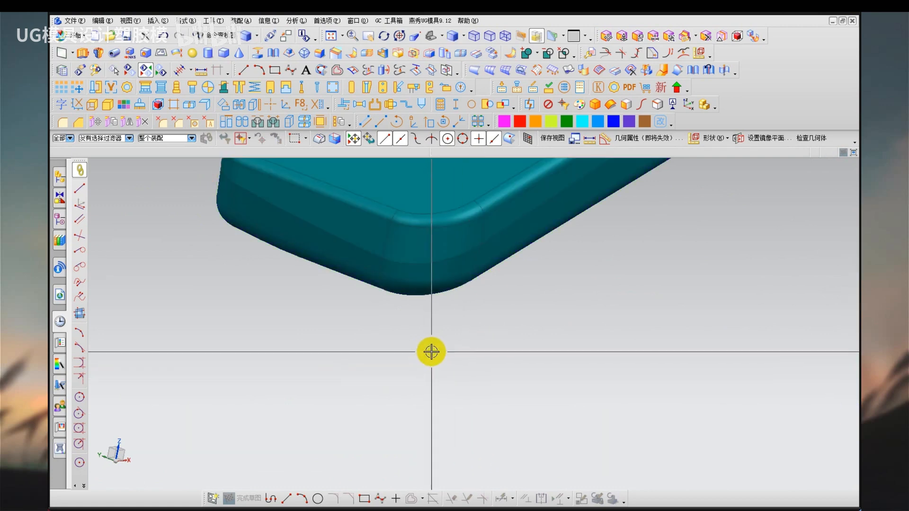
key("ctrl+shift+k")
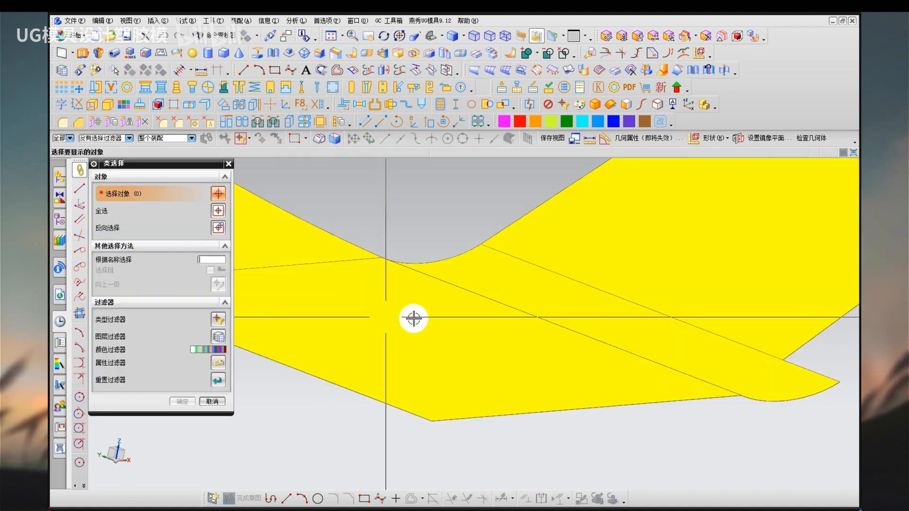
left_click(414, 317)
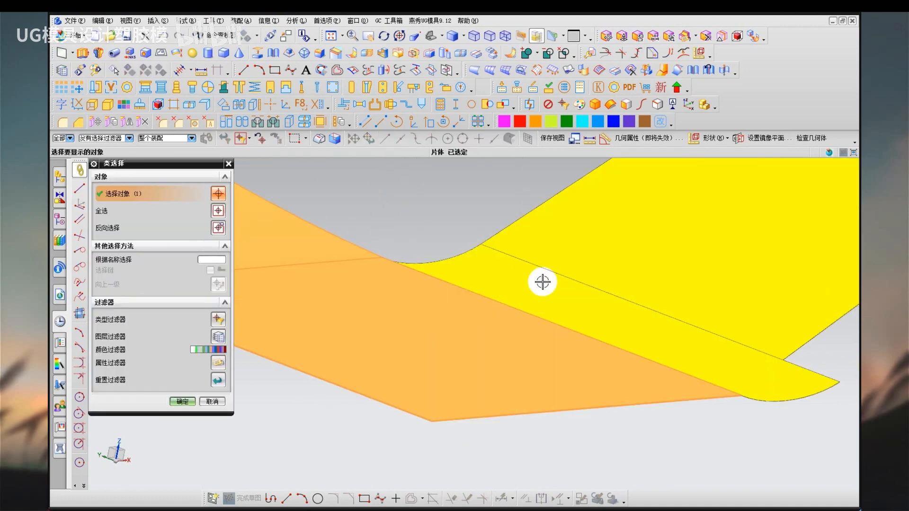
left_click(543, 282)
left_click(542, 256)
middle_click(398, 318)
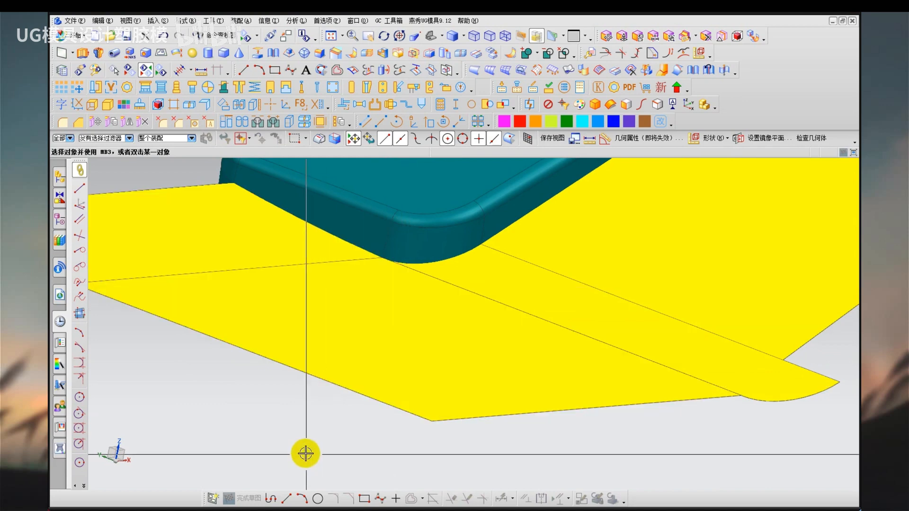
Display the model shaded without edges and examine how the yellow sheets join each other and follow the spoke end's rounded corner.
middle_click_drag(323, 435, 427, 372)
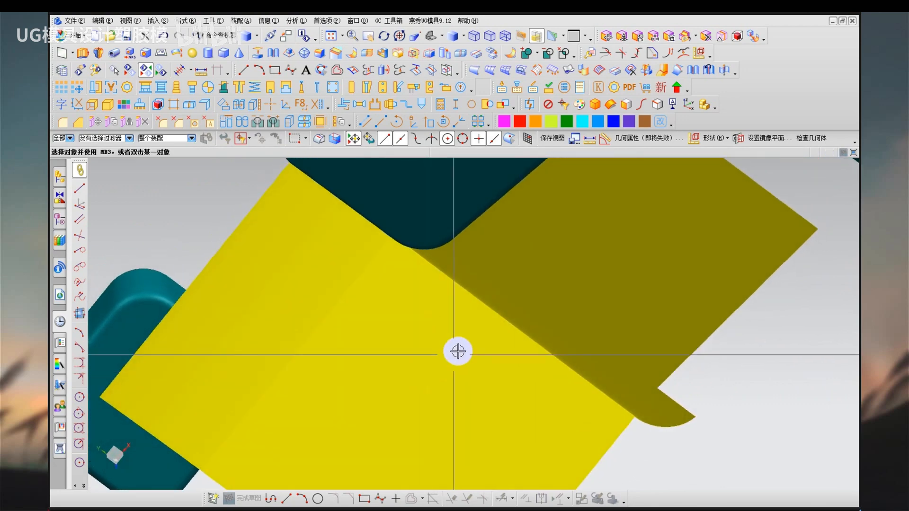
left_click_drag(485, 297, 486, 302)
mouse_move(304, 293)
left_mouse_down()
mouse_move(303, 300)
mouse_move(316, 297)
left_mouse_up()
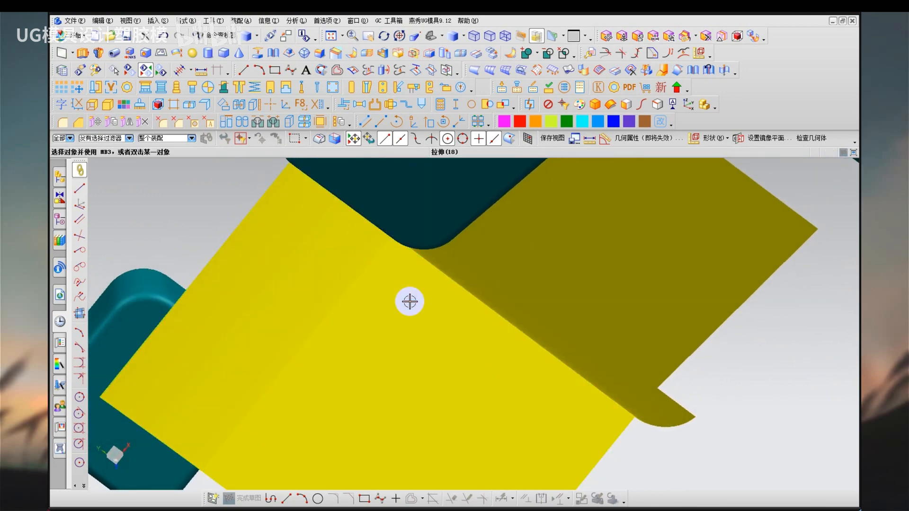
middle_click_drag(410, 301, 410, 260)
mouse_move(298, 179)
left_mouse_down()
mouse_move(396, 248)
mouse_move(441, 232)
left_mouse_up()
left_click_drag(502, 154, 505, 156)
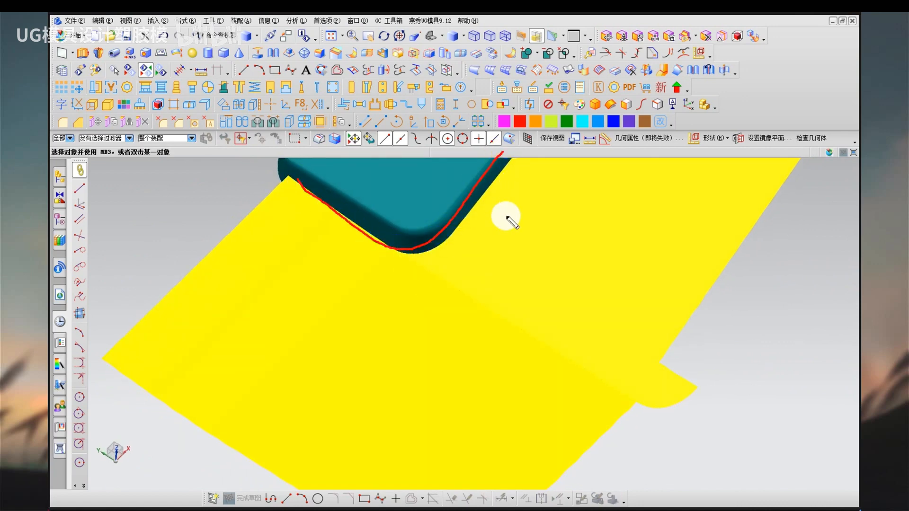
key("Escape")
key("ctrl+2")
left_click_drag(433, 323, 408, 366)
left_click_drag(403, 329, 433, 372)
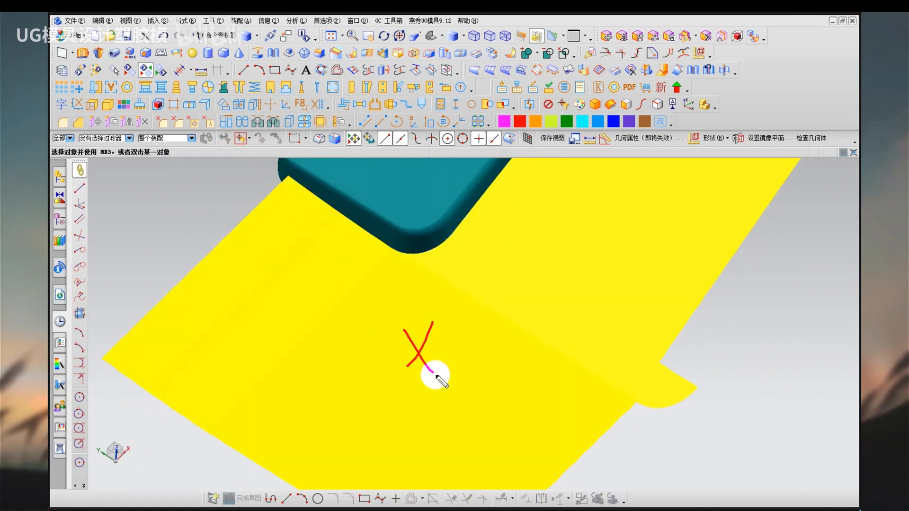
key("Escape")
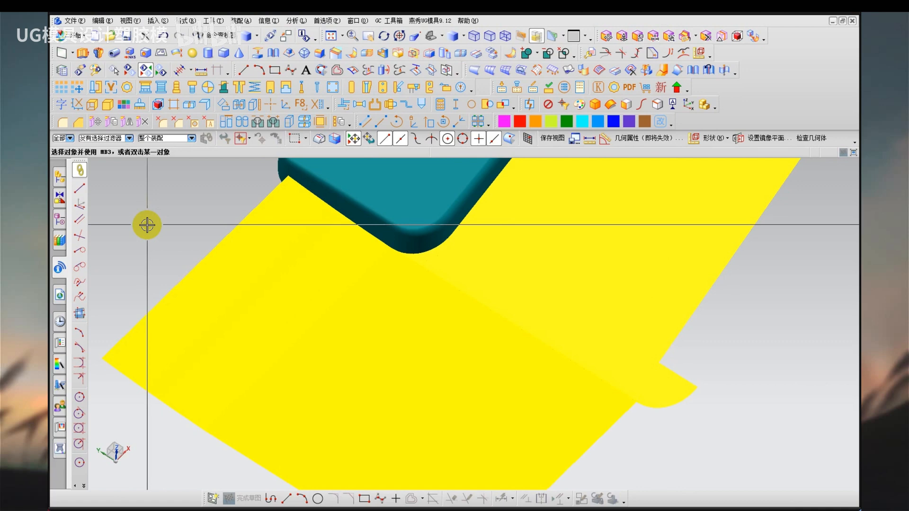
middle_click_drag(237, 280, 412, 305)
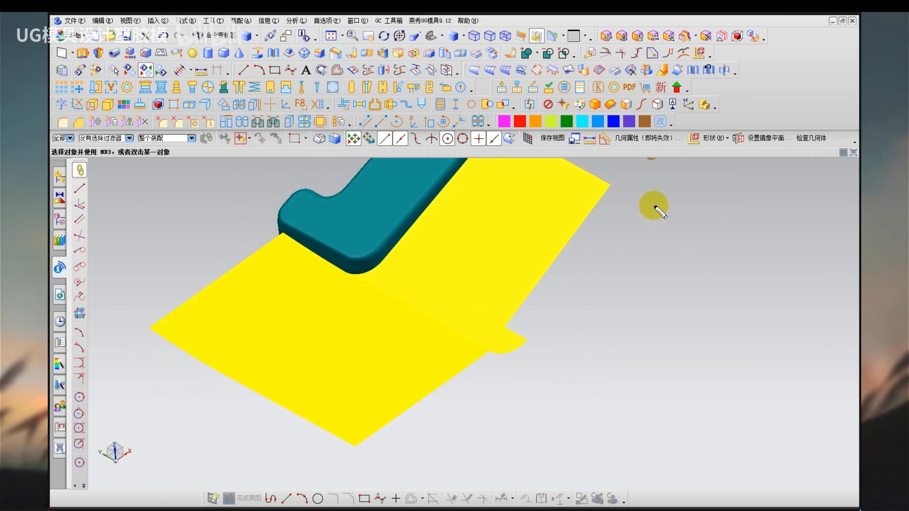
mouse_move(656, 205)
left_mouse_down()
mouse_move(552, 203)
mouse_move(487, 331)
mouse_move(480, 392)
left_mouse_up()
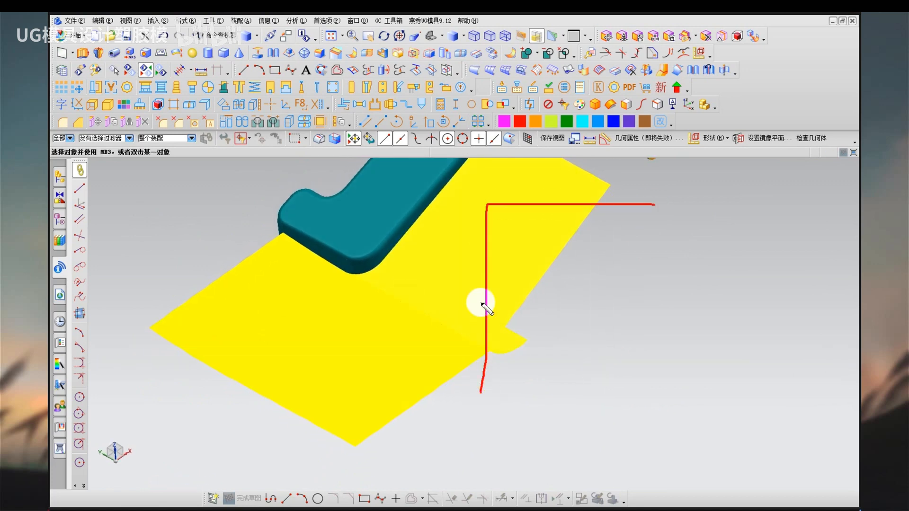
left_click_drag(480, 158, 496, 198)
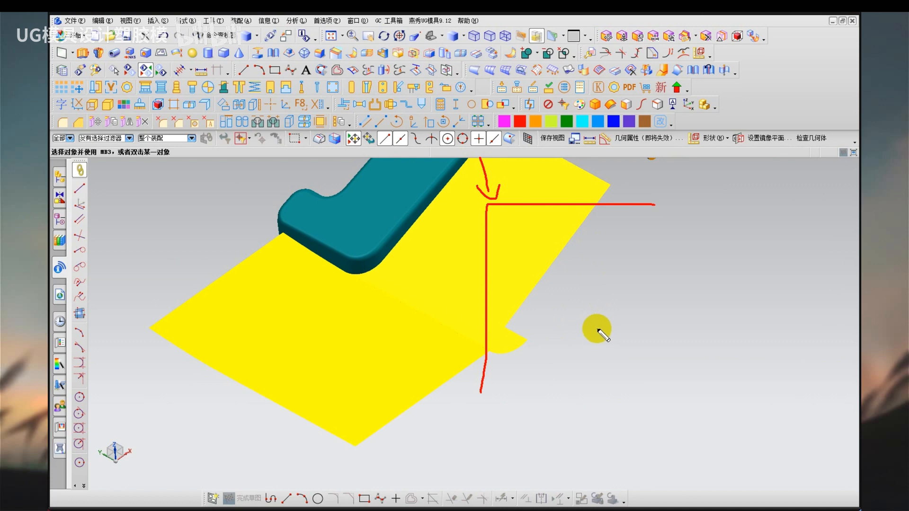
key("Escape")
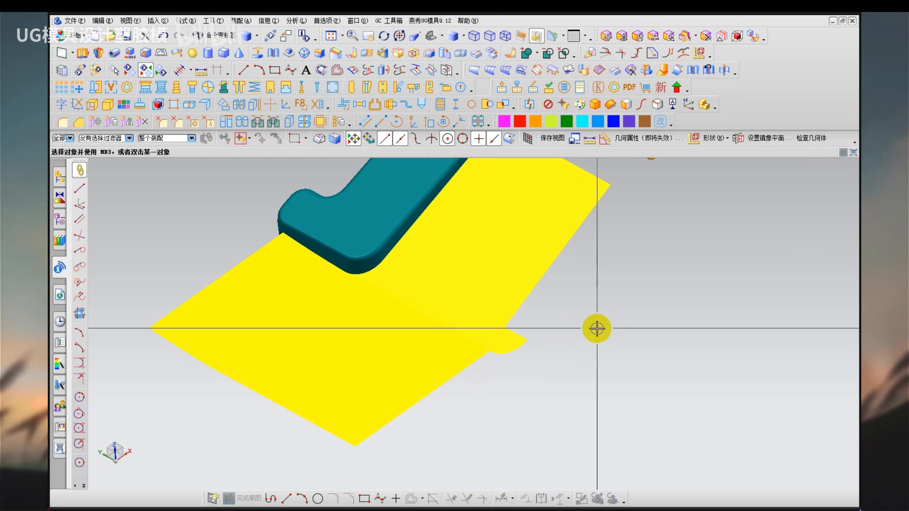
Restore the edge display and delete the extruded end sheets and the rounded corner sheet at the spoke end.
right_click_drag(581, 342, 579, 404)
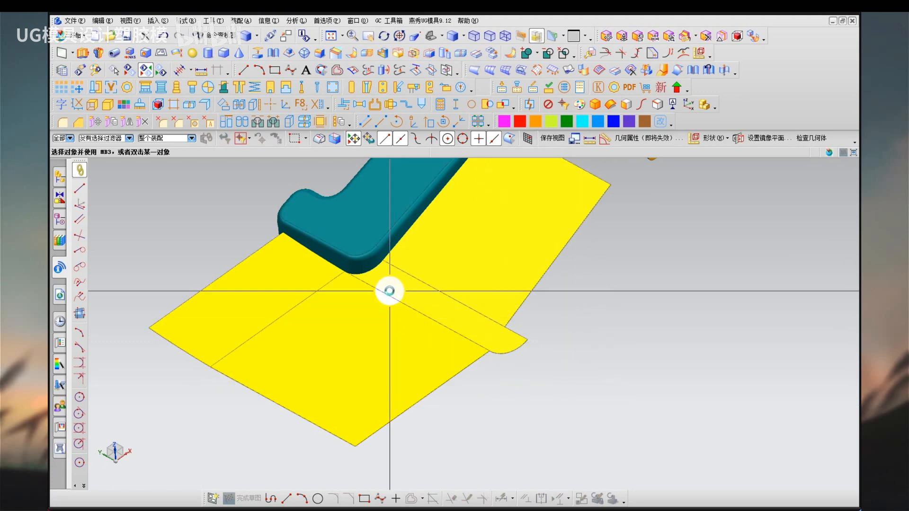
left_click(337, 392)
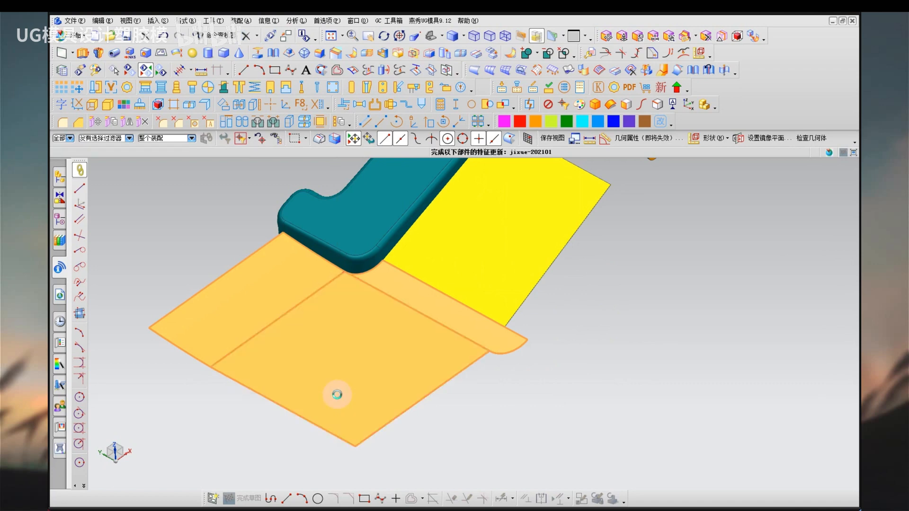
key("Delete")
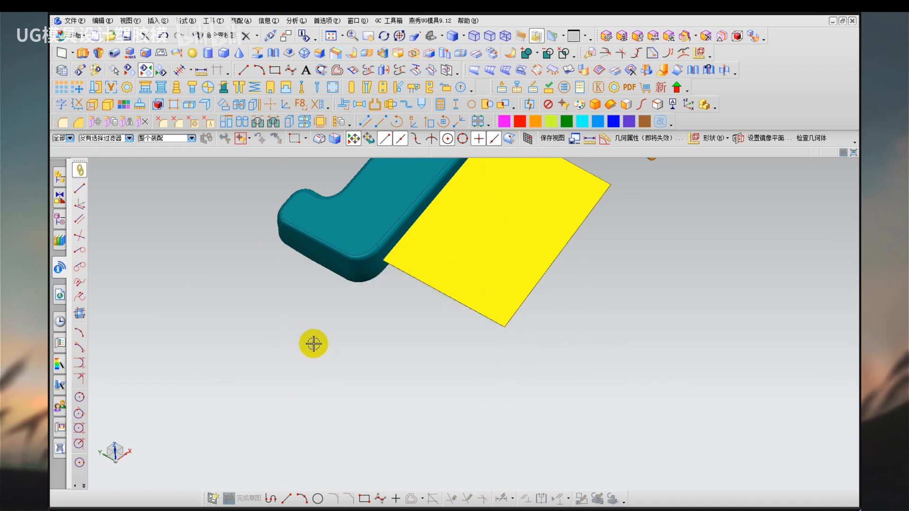
Show all hidden objects and hide the unneeded geometry again, keeping the spoke and its yellow side sheets displayed.
key("ctrl+shift+u")
left_click(659, 413)
key("ctrl+b")
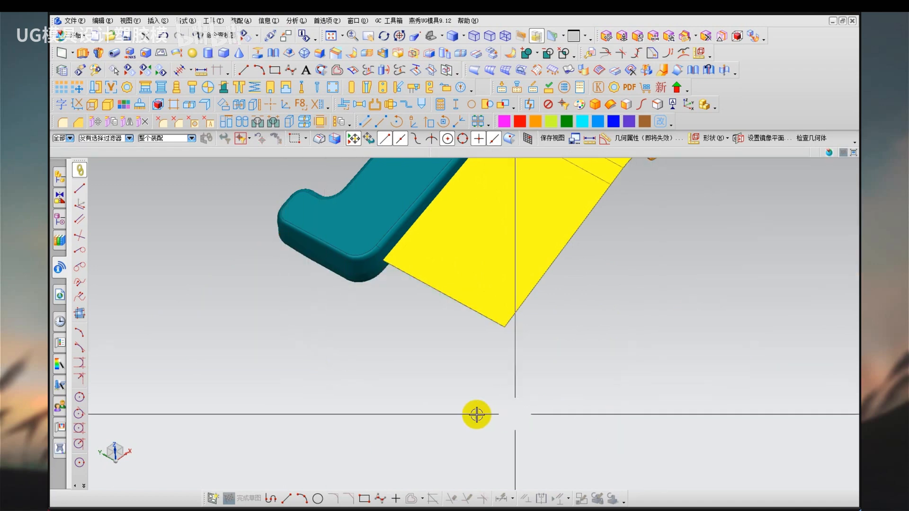
middle_click_drag(293, 284, 291, 321)
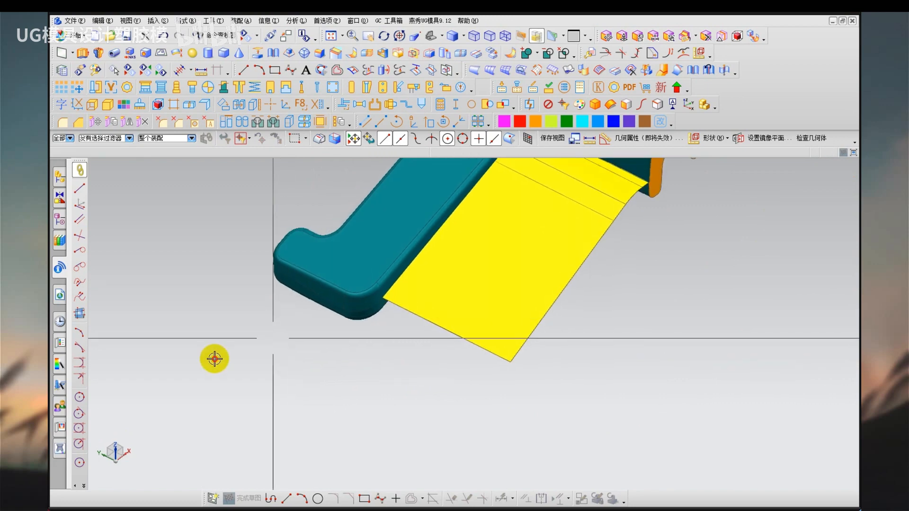
left_click_drag(463, 195, 386, 307)
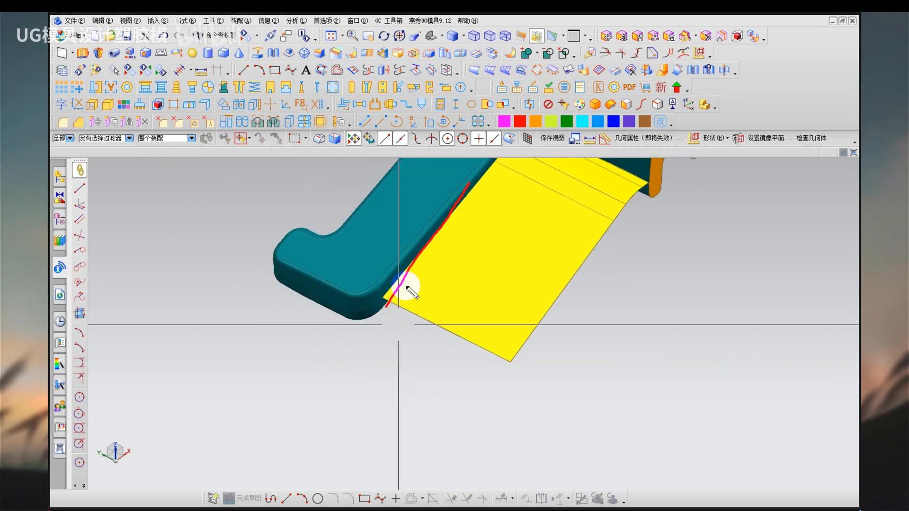
left_click_drag(421, 261, 548, 315)
left_click_drag(539, 280, 528, 334)
key("Escape")
Extrude the straight edge along the spoke end's face by 35 mm, directed outward away from the spoke, as a sheet.
left_click(159, 20)
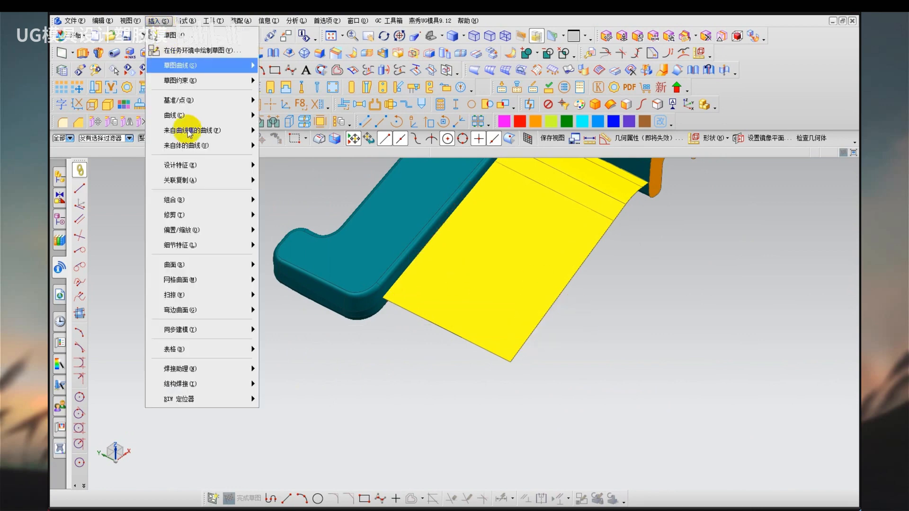
mouse_move(227, 166)
left_click(293, 166)
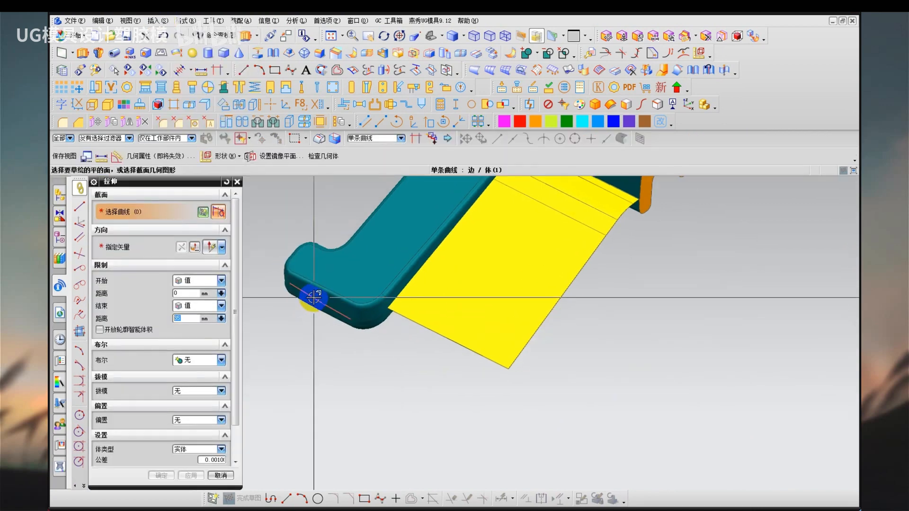
left_click(311, 298)
left_click_drag(335, 316, 249, 371)
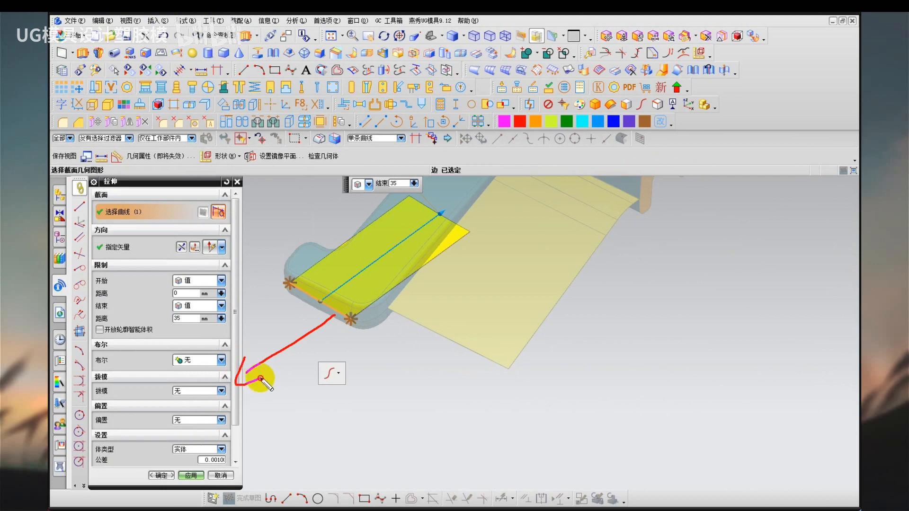
key("Escape")
left_click(171, 251)
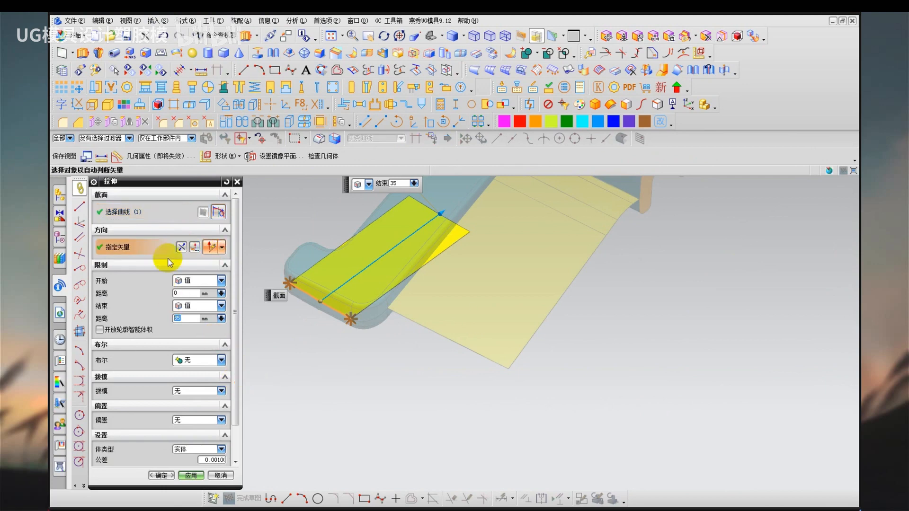
left_click(488, 323)
middle_click(409, 417)
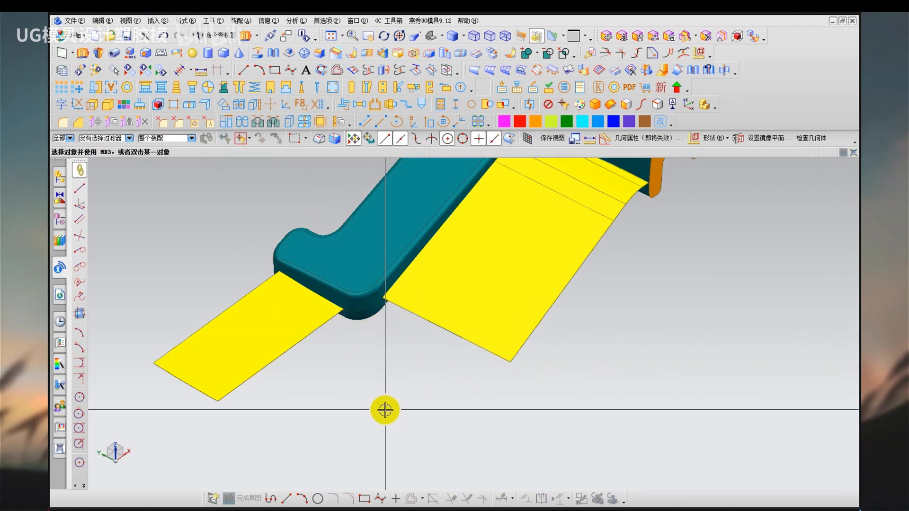
left_click(218, 401)
mouse_move(247, 409)
left_mouse_down()
mouse_move(438, 401)
mouse_move(520, 363)
left_mouse_up()
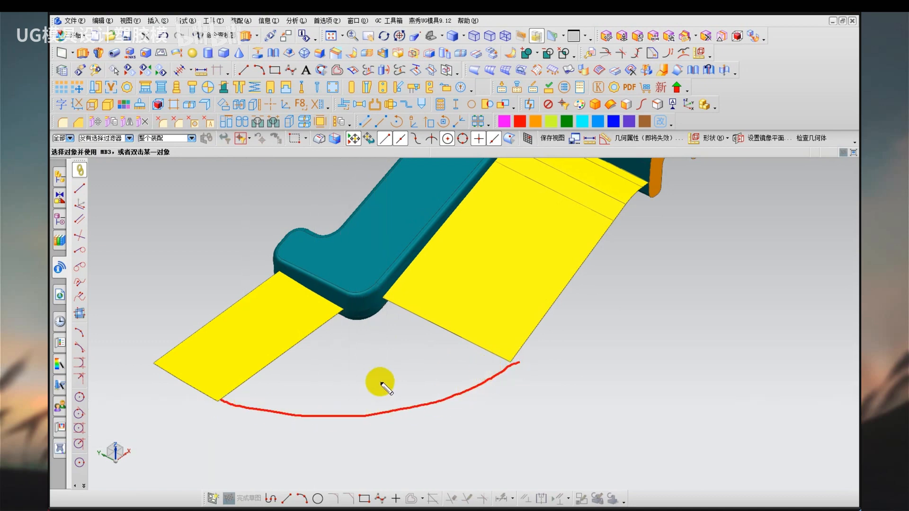
left_click_drag(362, 371, 361, 388)
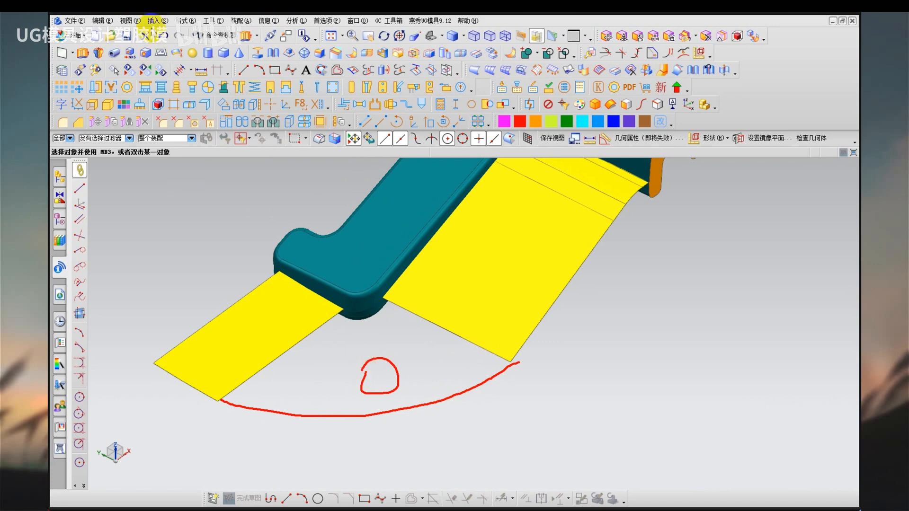
key("Escape")
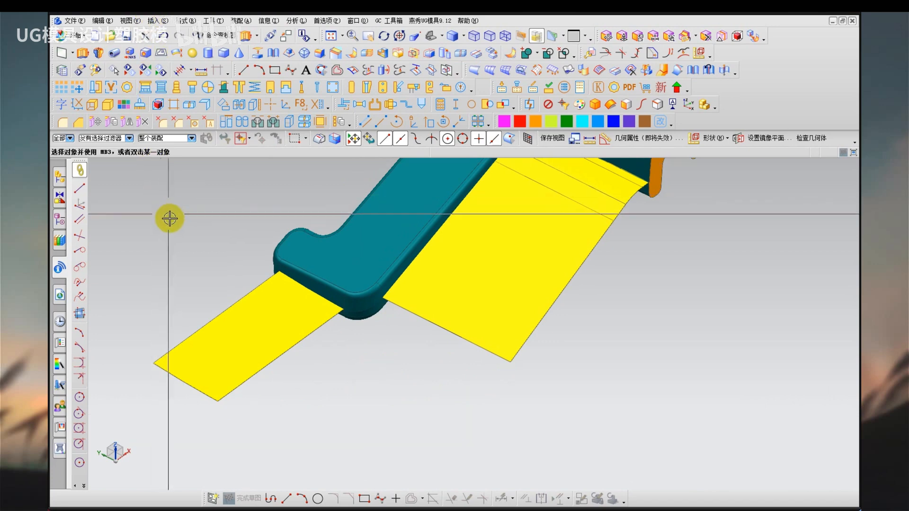
middle_click_drag(193, 286, 221, 281, "shift")
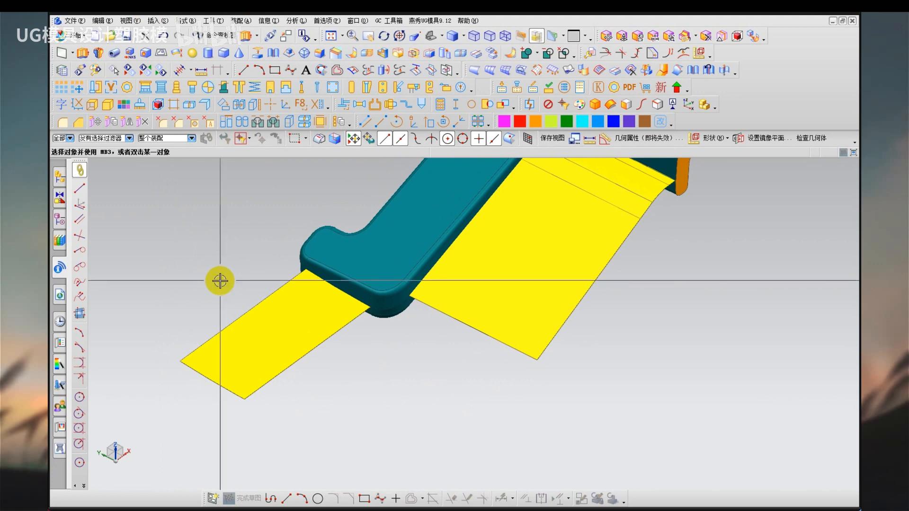
Create a bridge curve from the end sheet's outer edge to the side sheet's outer edge, with tangent magnitude 1 at both ends.
left_click(157, 21)
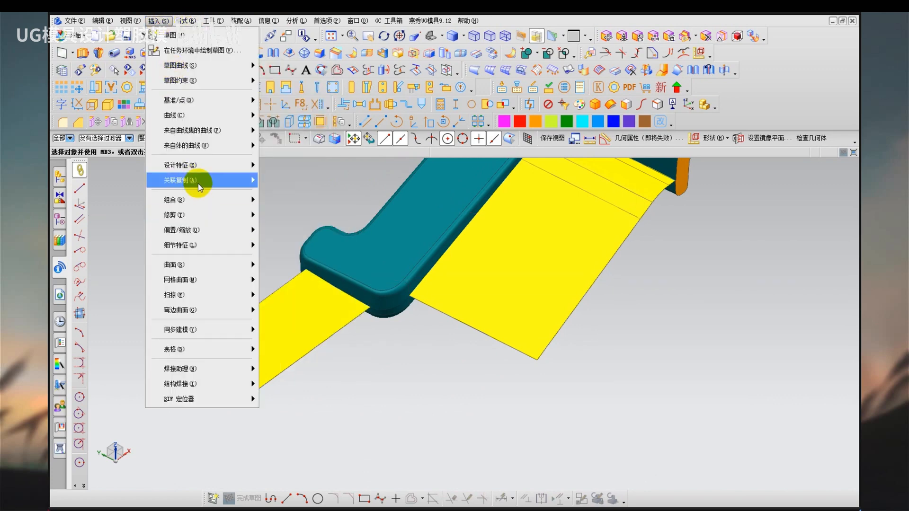
mouse_move(214, 147)
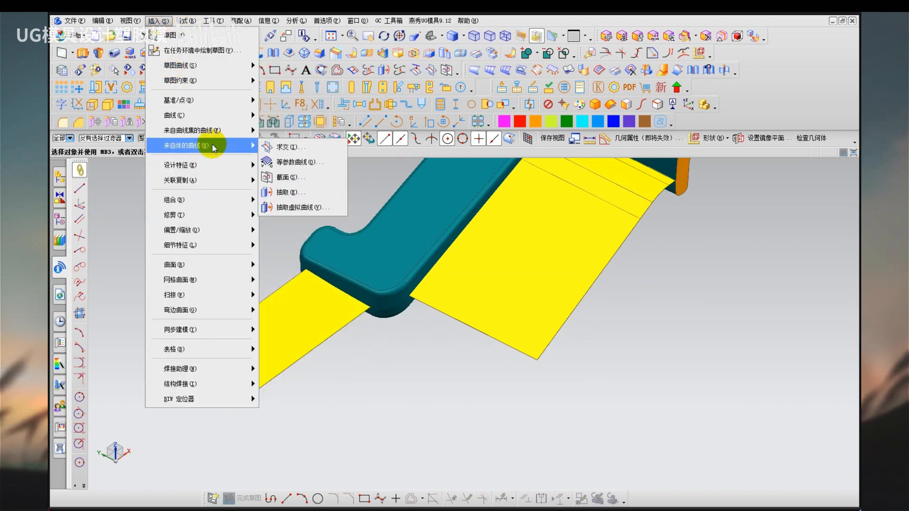
mouse_move(213, 131)
left_click(289, 167)
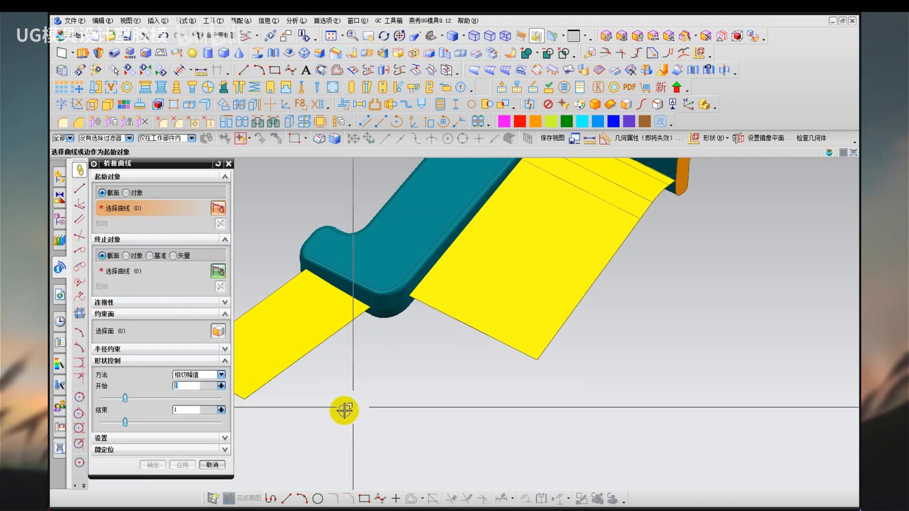
left_click(315, 365)
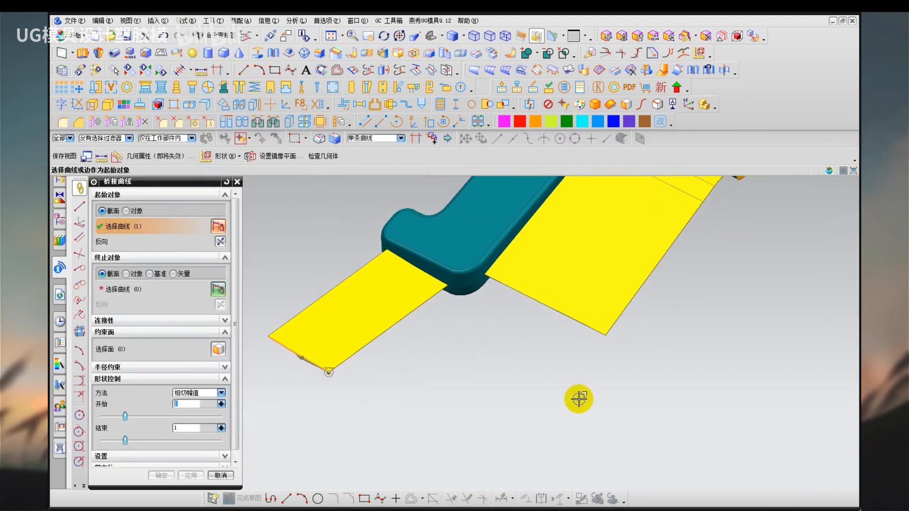
left_click(611, 322)
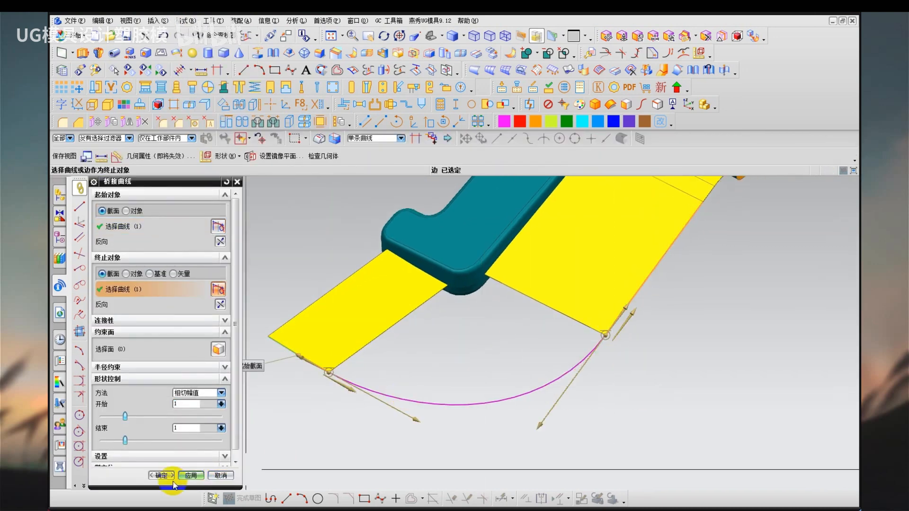
left_click(172, 477)
left_click_drag(319, 390, 476, 405)
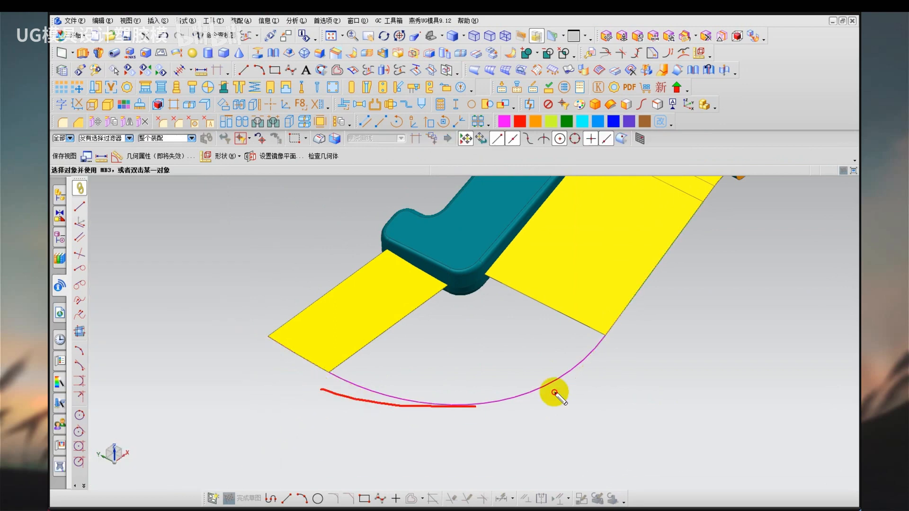
left_click_drag(555, 393, 646, 362)
Start a Through Curve Mesh surface with the facing edges of the end sheet and side sheet as its two primary curves.
left_click(158, 21)
mouse_move(220, 237)
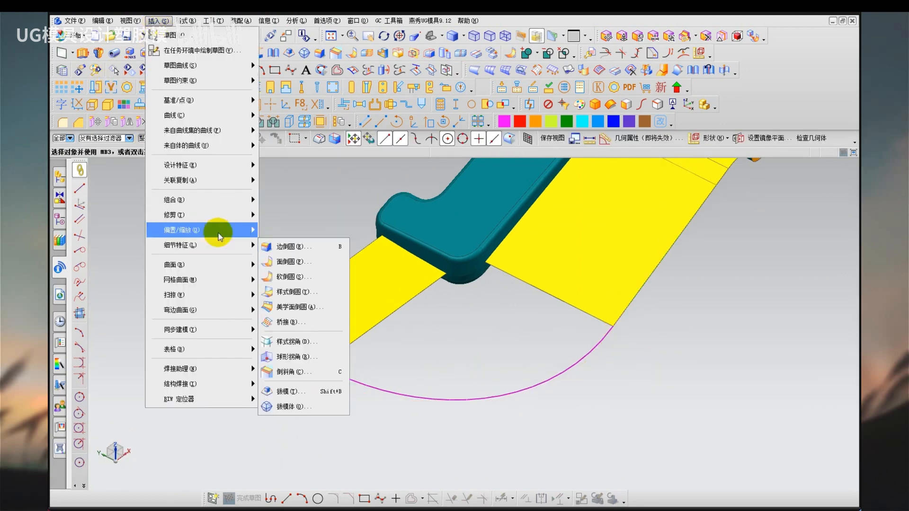
mouse_move(208, 280)
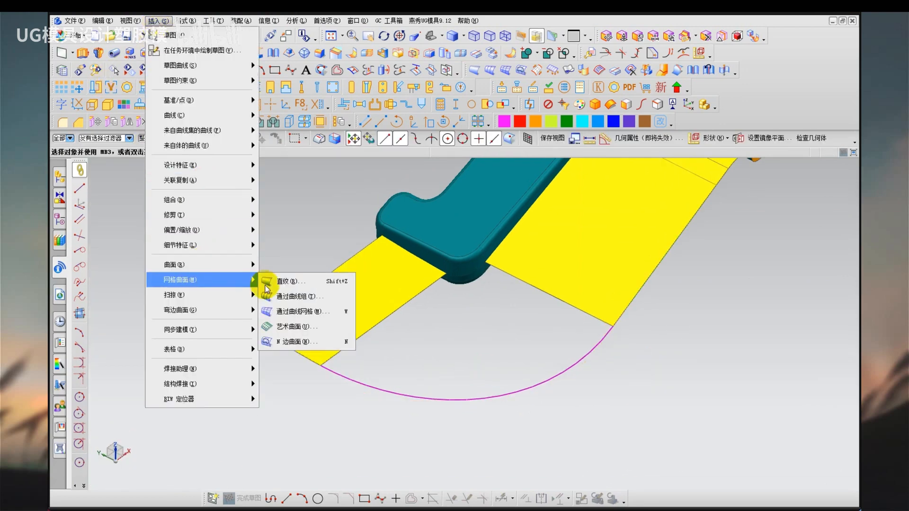
left_click(317, 319)
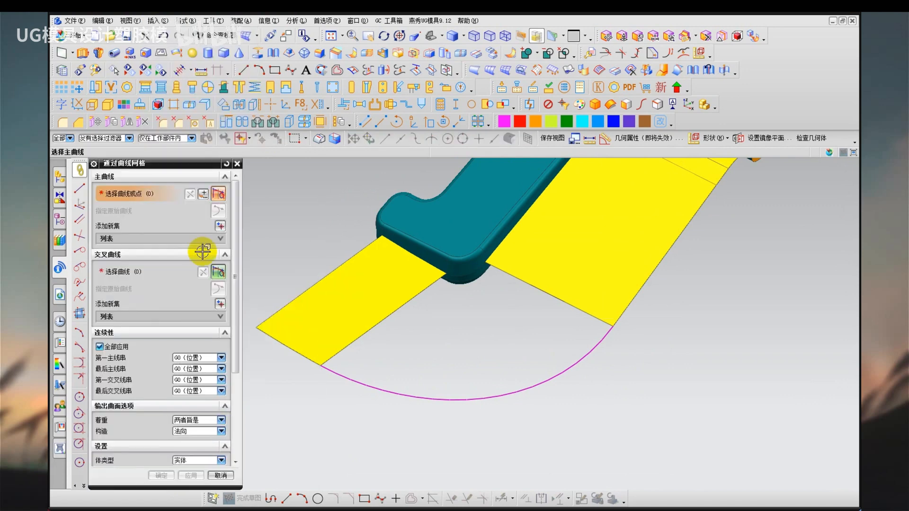
left_click(402, 318)
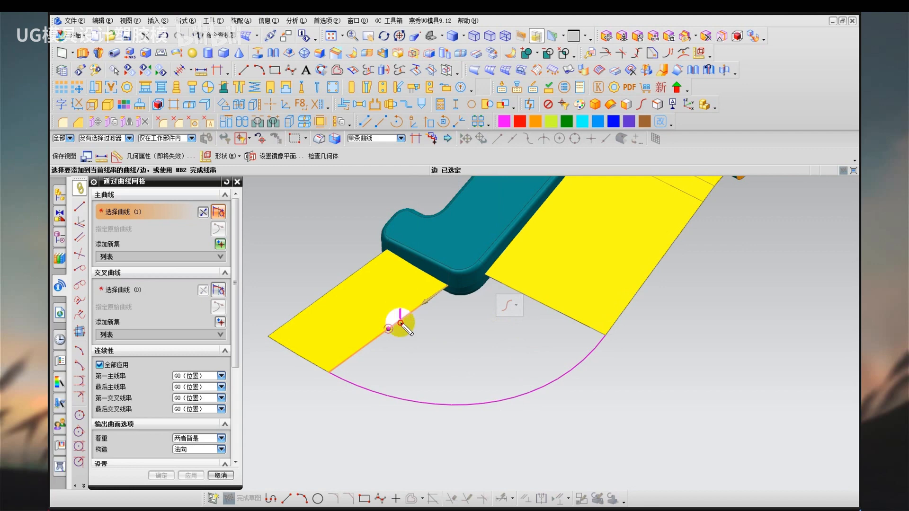
middle_click(489, 335)
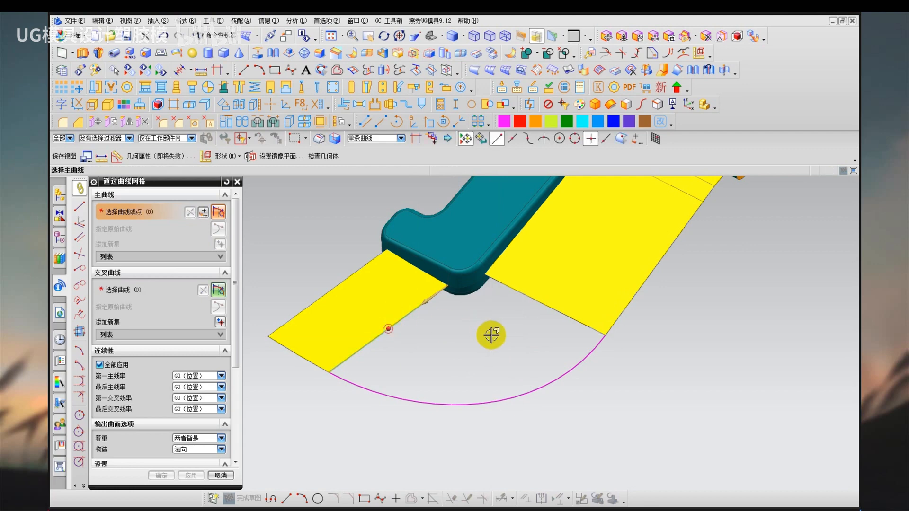
left_click(545, 307)
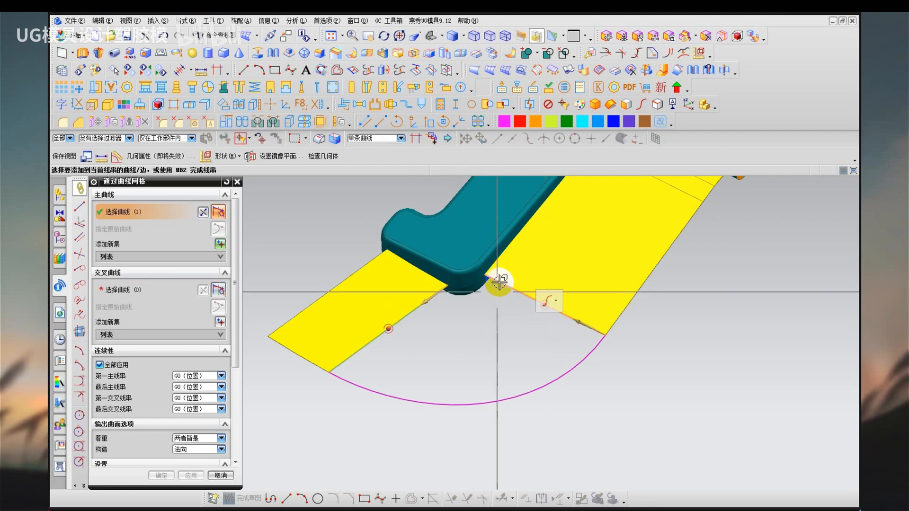
middle_click(464, 383)
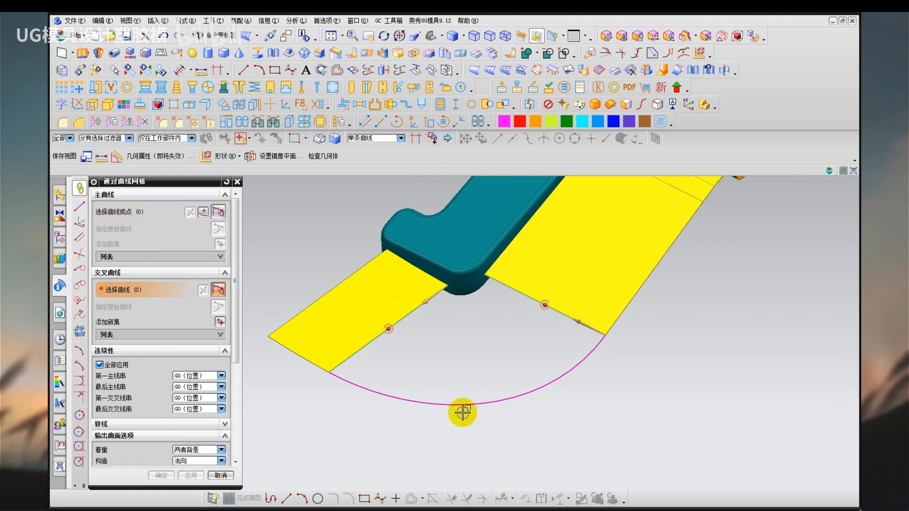
Use the bridge curve and the spoke's rounded corner edge as cross curves and create the corner mesh surface with G0 continuity.
left_click(460, 405)
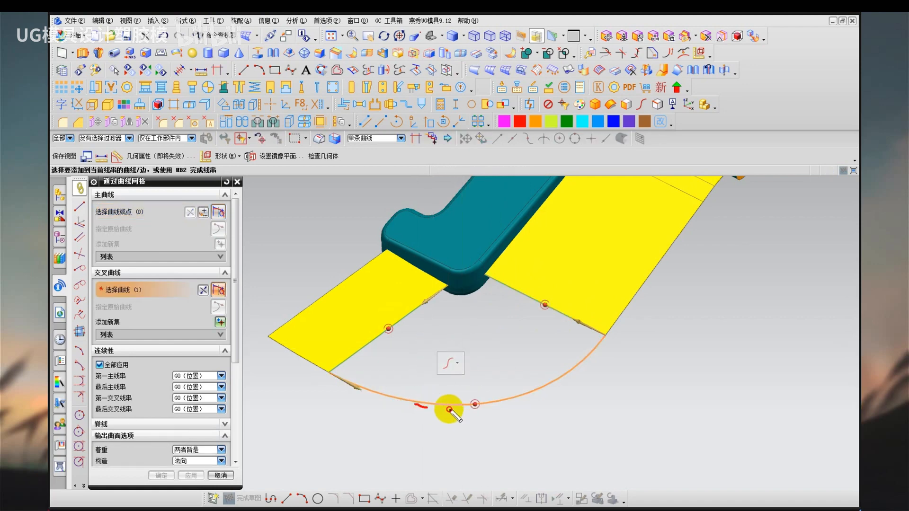
key("Escape")
middle_click(478, 344)
scroll(469, 302, "up", 3)
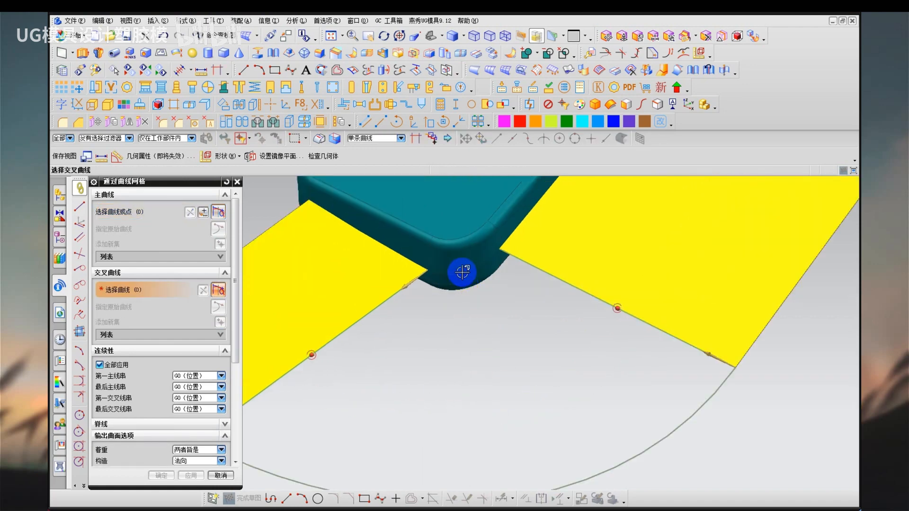
left_click(471, 286)
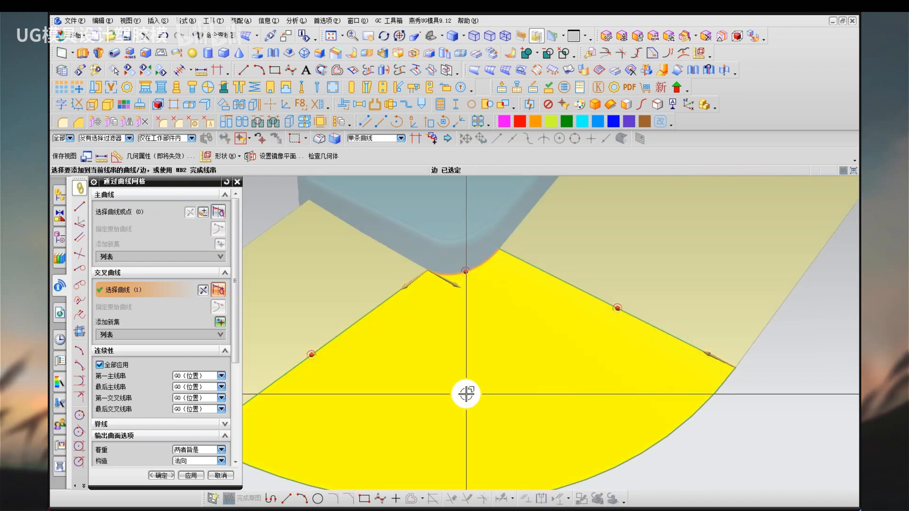
left_click_drag(427, 269, 500, 252)
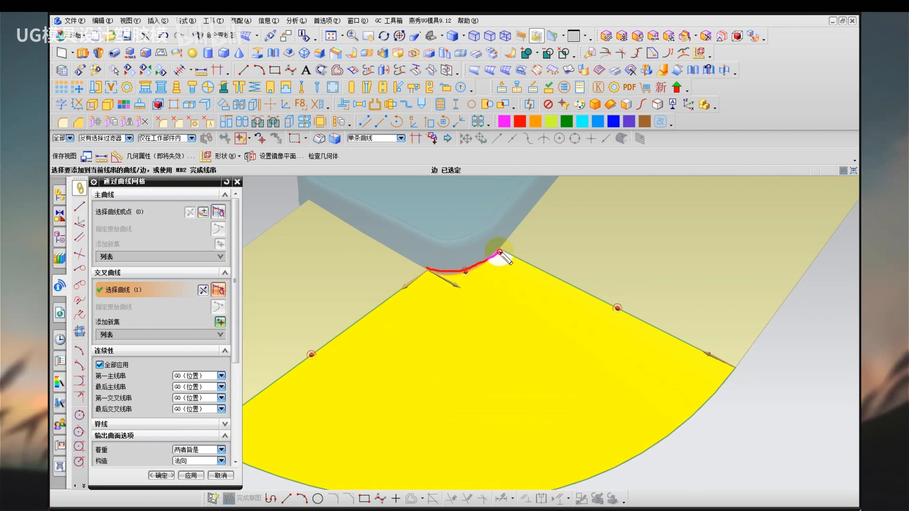
key("Escape")
scroll(508, 318, "down", 3)
left_click_drag(599, 373, 425, 421)
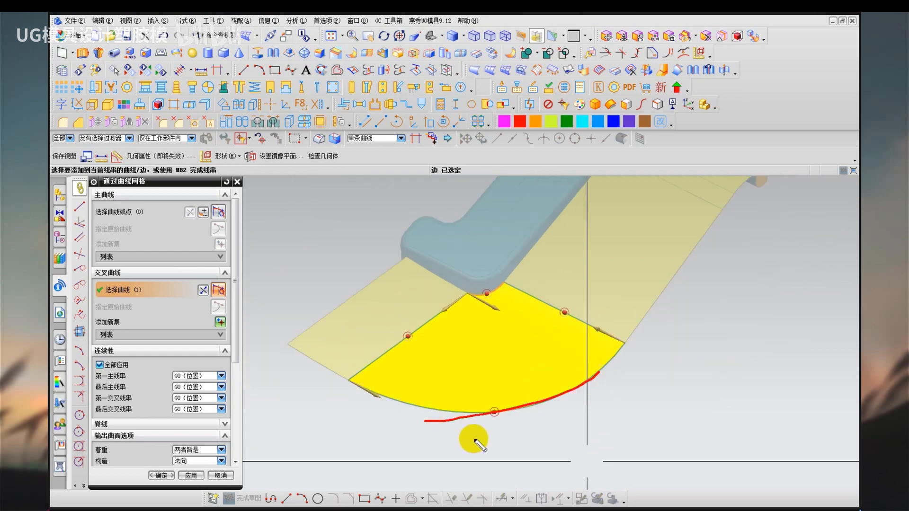
key("Escape")
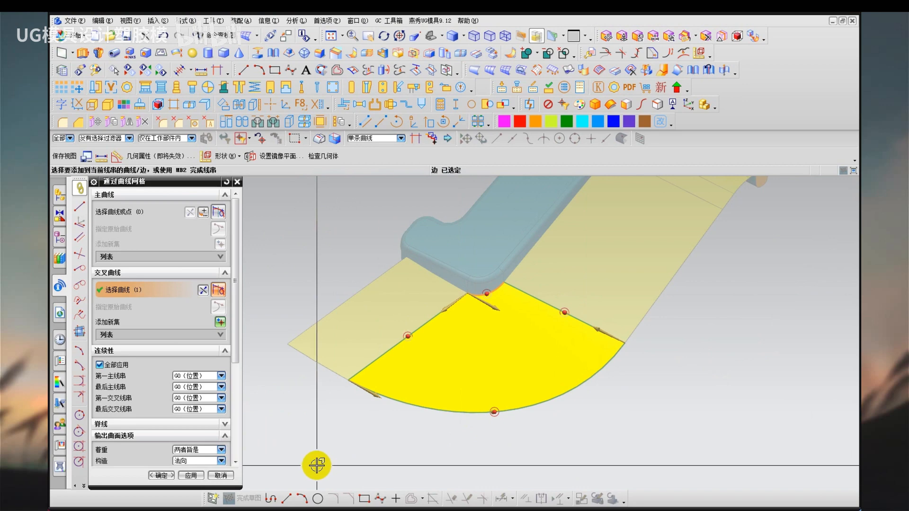
mouse_move(721, 442)
left_mouse_down()
mouse_move(727, 483)
mouse_move(828, 444)
mouse_move(729, 483)
left_mouse_up()
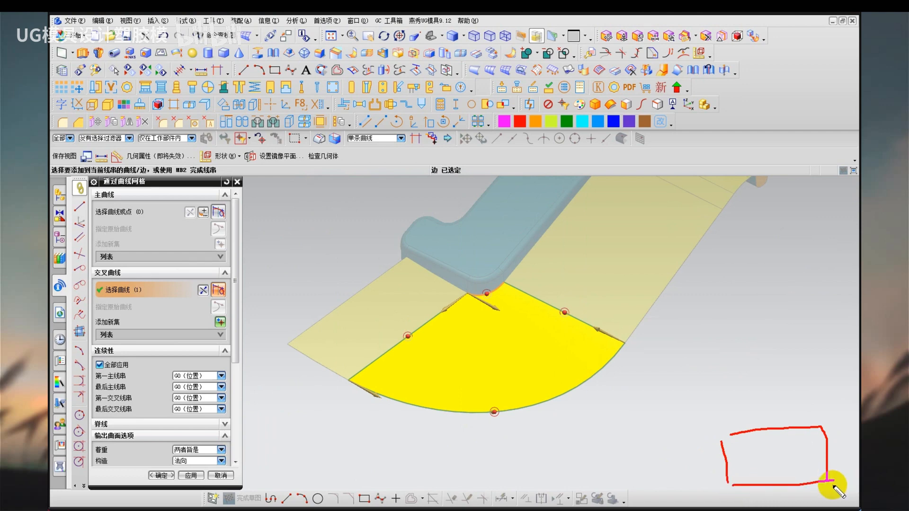
left_click_drag(831, 483, 835, 480)
mouse_move(771, 369)
left_mouse_down()
mouse_move(771, 407)
mouse_move(786, 405)
left_mouse_up()
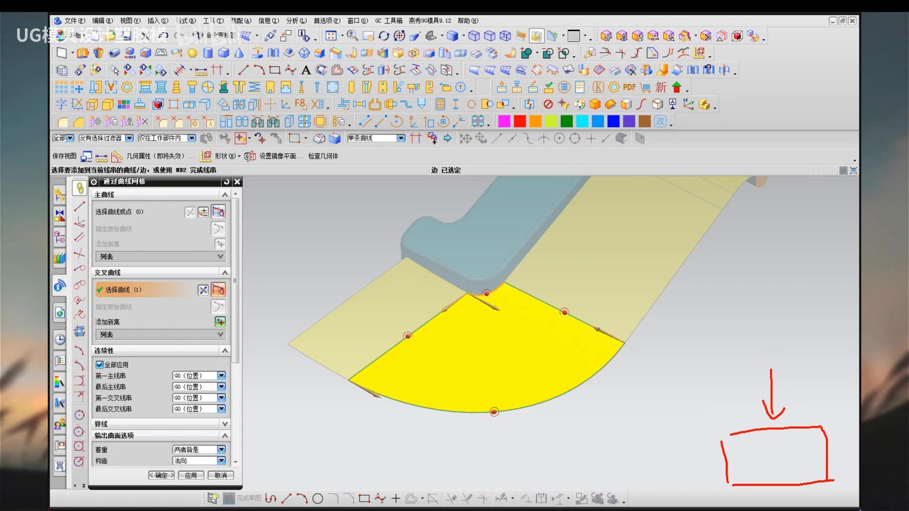
key("Escape")
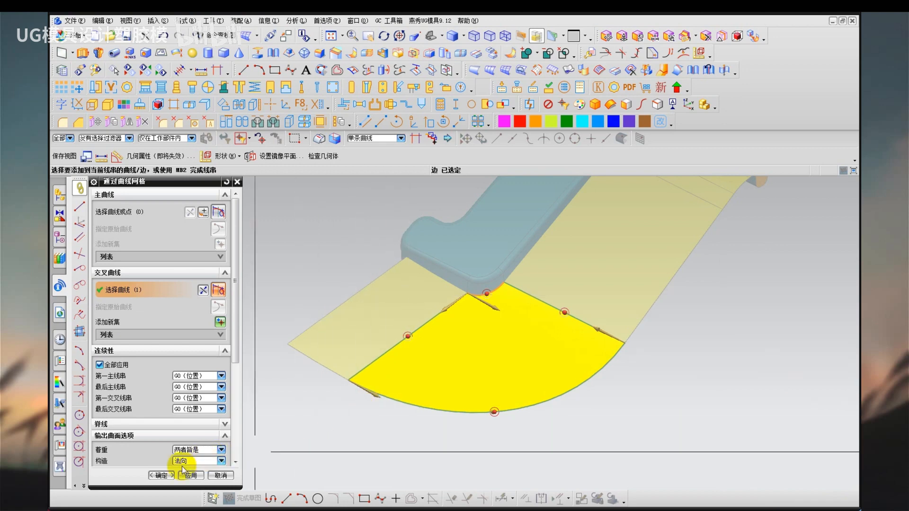
left_click(162, 475)
Display the model shaded without edges and examine how the corner surface flows into the adjacent end and side sheets.
scroll(319, 442, "down", 1)
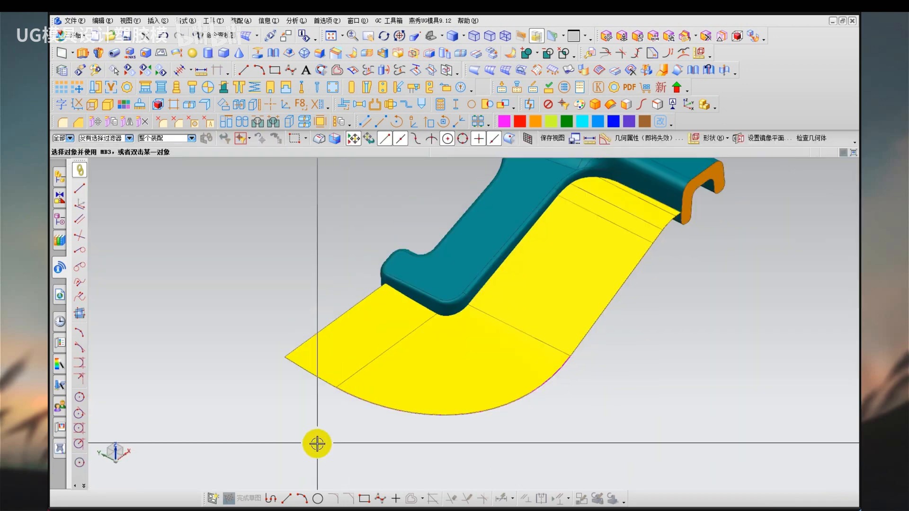
right_click_drag(317, 443, 375, 378)
middle_click_drag(411, 339, 386, 367)
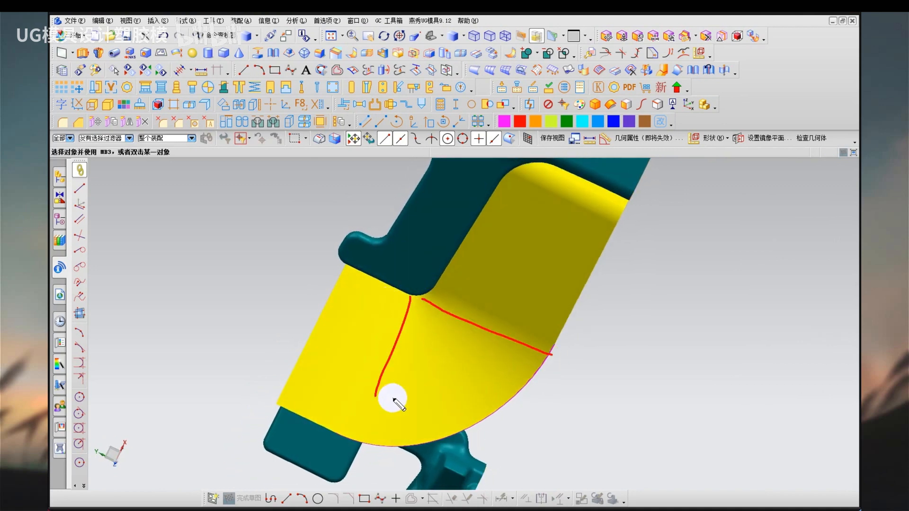
mouse_move(481, 376)
middle_mouse_down()
mouse_move(470, 341)
mouse_move(444, 365)
mouse_move(489, 385)
mouse_move(478, 396)
mouse_move(481, 380)
mouse_move(467, 377)
mouse_move(467, 398)
mouse_move(477, 380)
mouse_move(466, 376)
mouse_move(478, 384)
middle_mouse_up()
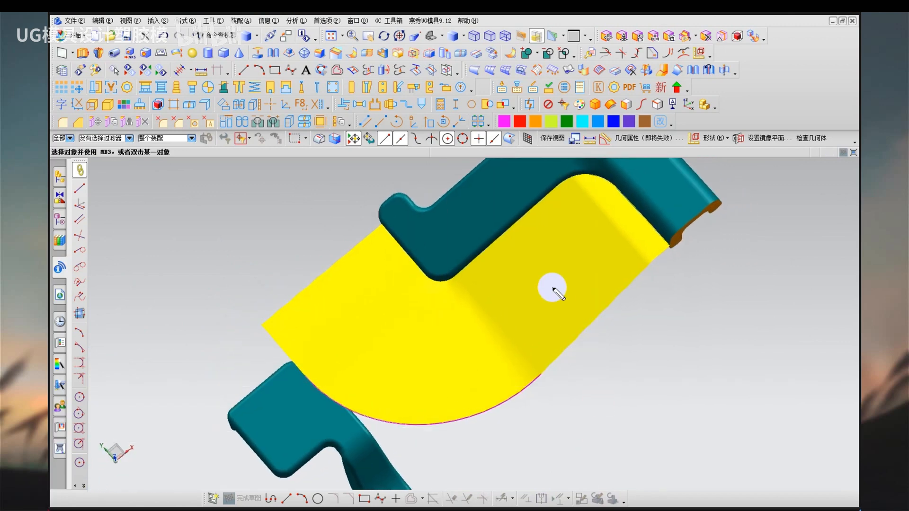
left_click_drag(550, 274, 554, 279)
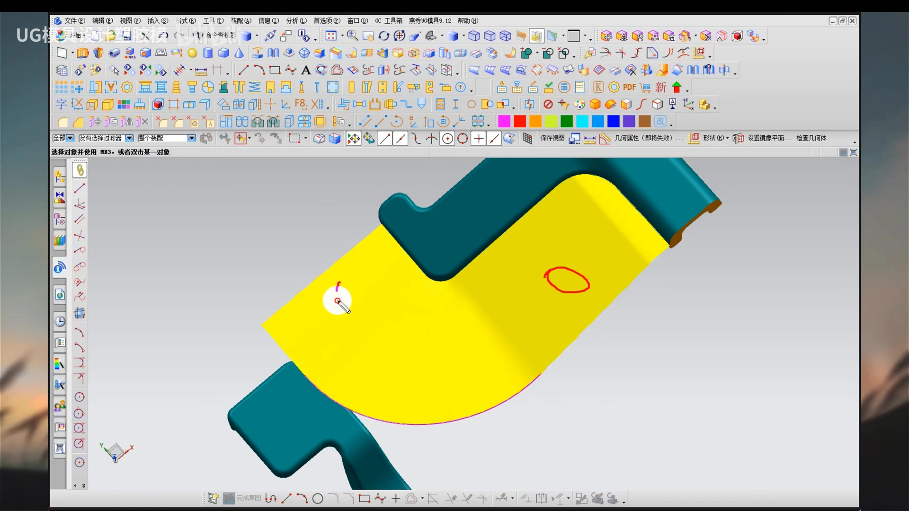
left_click_drag(334, 298, 346, 286)
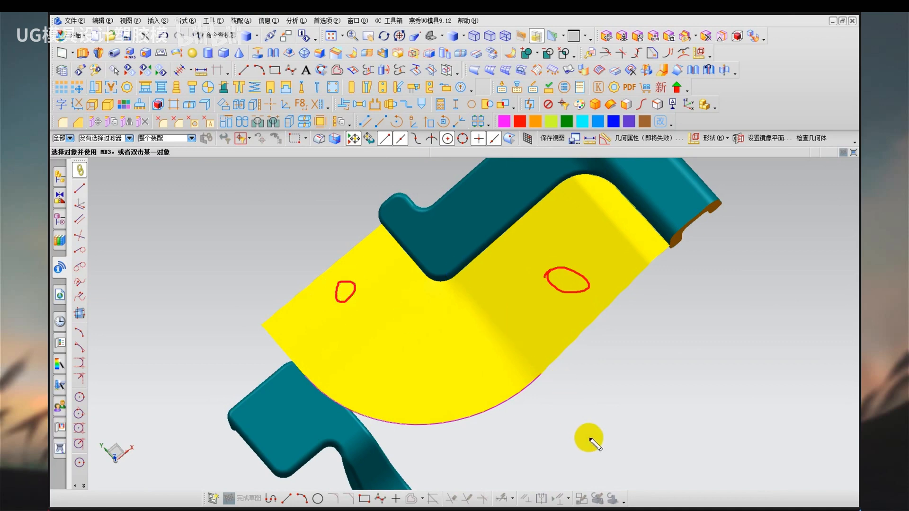
key("Escape")
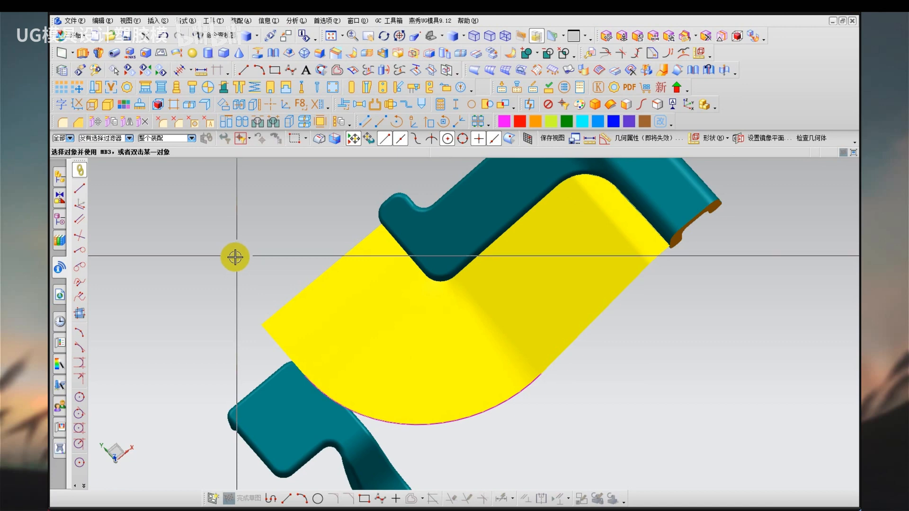
key("ctrl+alt+d")
left_click_drag(175, 228, 243, 222)
left_click_drag(225, 204, 224, 277)
left_click_drag(212, 231, 199, 260)
mouse_move(201, 242)
left_mouse_down()
mouse_move(247, 249)
mouse_move(335, 201)
mouse_move(307, 240)
left_mouse_up()
left_click_drag(316, 177, 365, 288)
left_click_drag(332, 185, 340, 194)
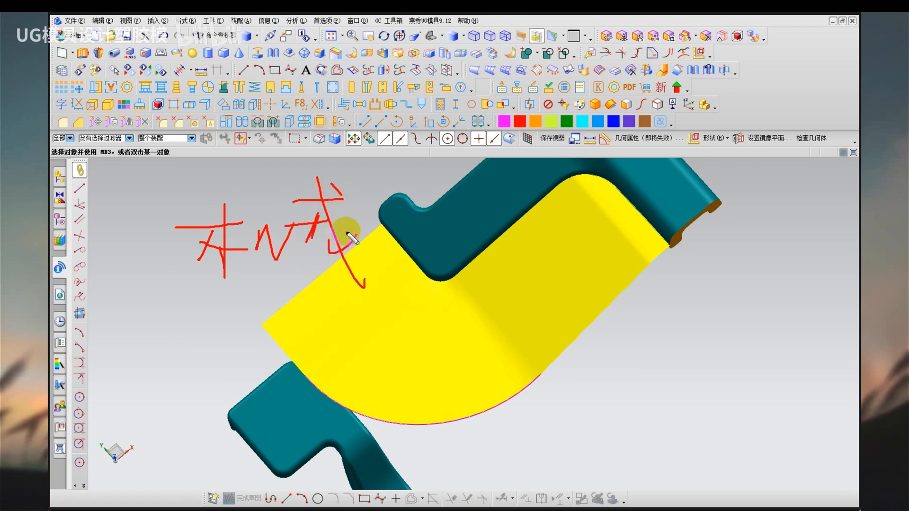
mouse_move(270, 213)
left_mouse_down()
mouse_move(295, 208)
mouse_move(292, 238)
left_mouse_up()
mouse_move(290, 213)
left_mouse_down()
mouse_move(280, 225)
mouse_move(306, 222)
left_mouse_up()
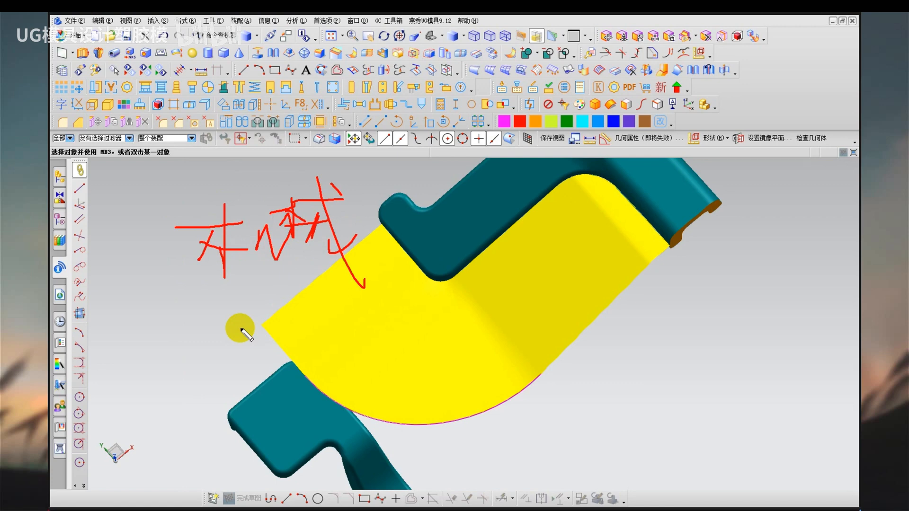
key("Escape")
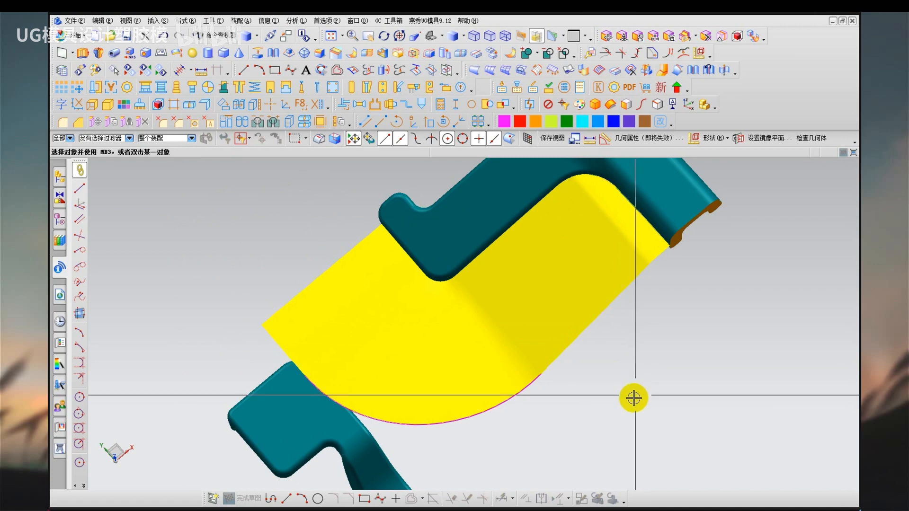
scroll(539, 407, "down", 1)
middle_click_drag(429, 362, 479, 357)
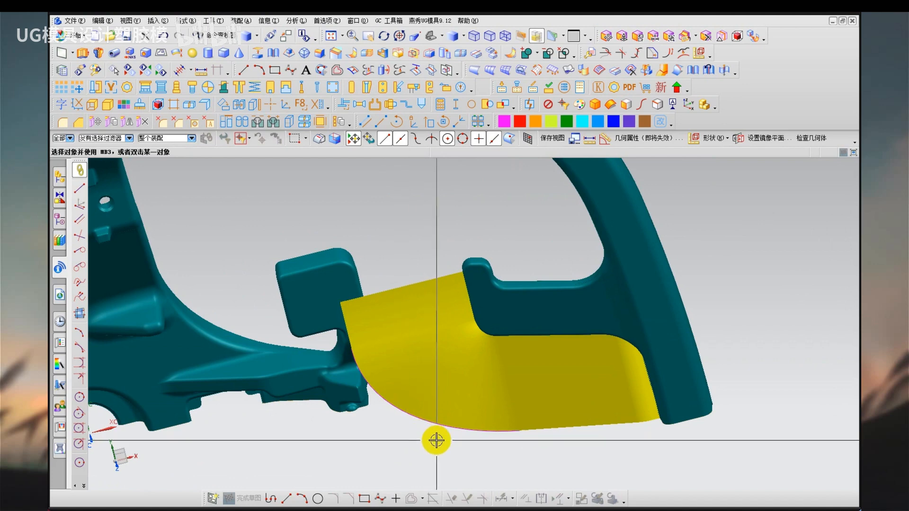
scroll(436, 440, "up", 2)
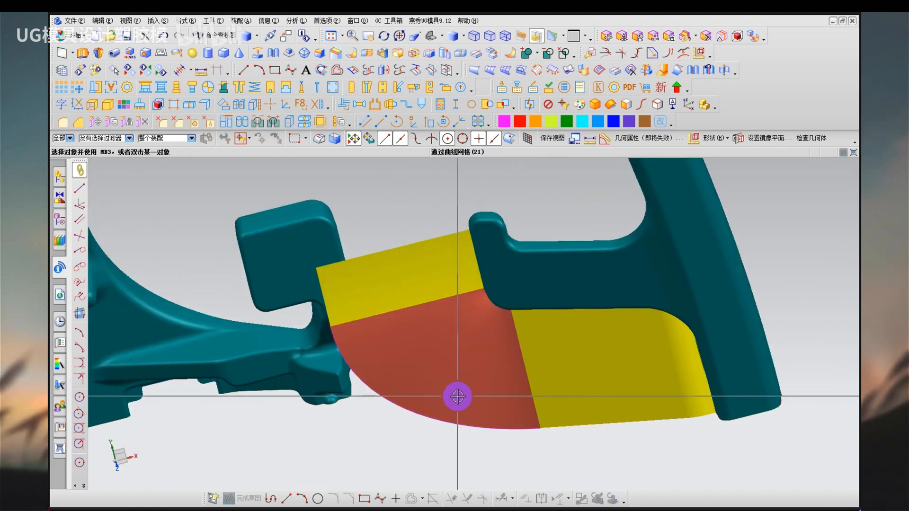
middle_click_drag(457, 397, 478, 400)
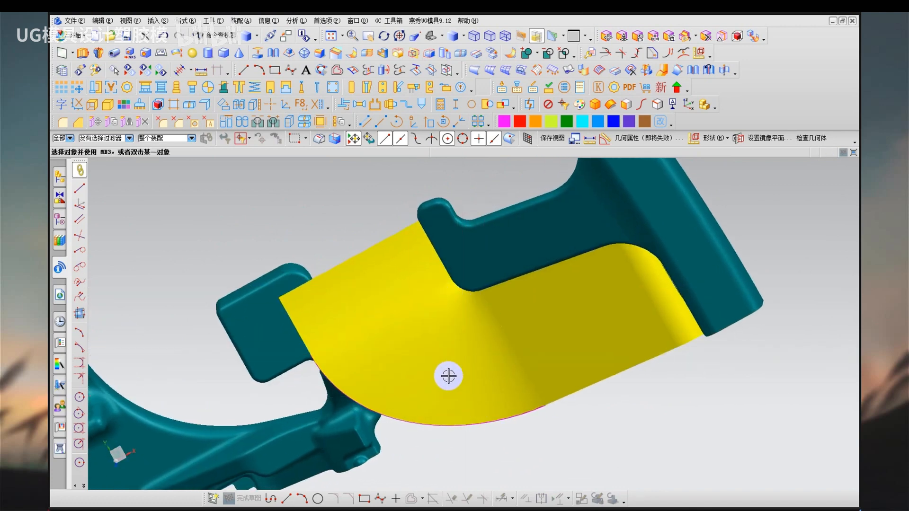
Remove the parameters from all objects and delete the bridge curve along the corner surface's outer edge.
mouse_move(440, 353)
middle_mouse_down()
mouse_move(433, 314)
mouse_move(451, 295)
mouse_move(483, 351)
middle_mouse_up()
key("q")
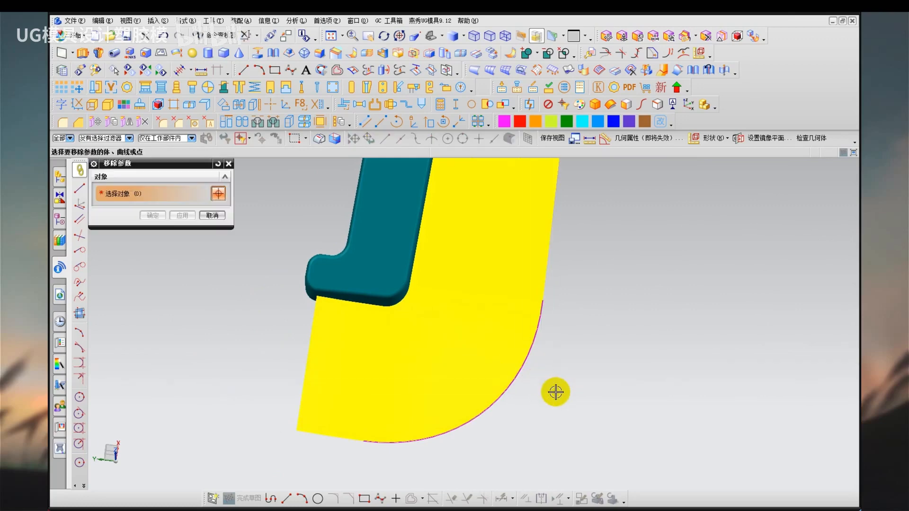
key("ctrl+a")
middle_click(556, 392)
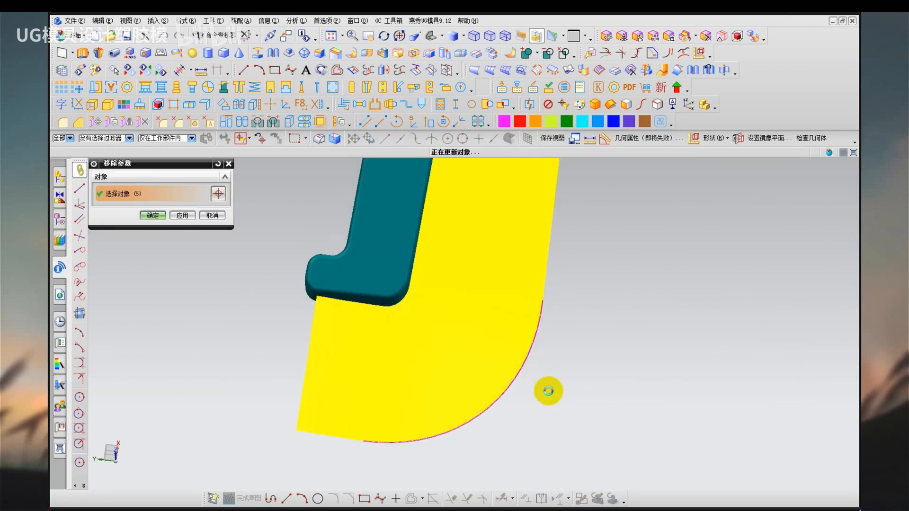
left_click(531, 349)
key("Delete")
Extend the corner surface's curved outer edge by a distance of 20 mm with natural curvature.
scroll(535, 387, "down", 1)
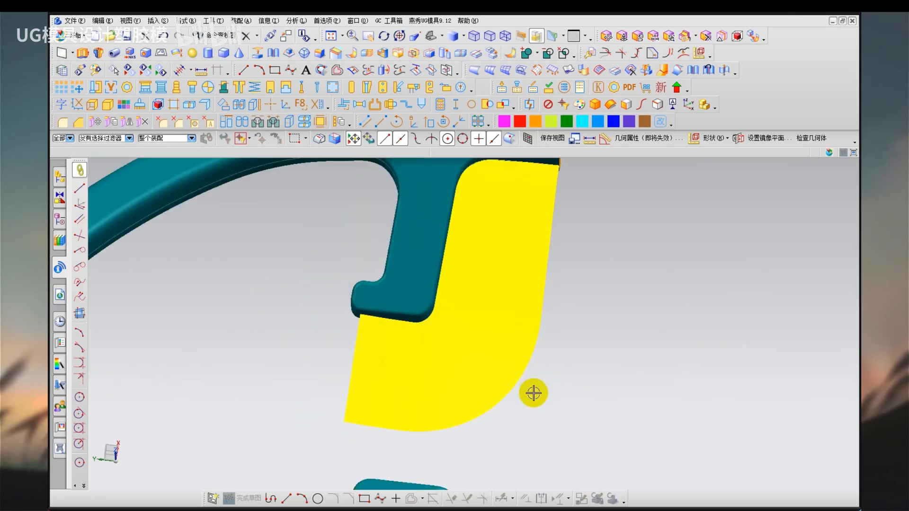
left_click_drag(527, 404, 542, 387, "ctrl+shift")
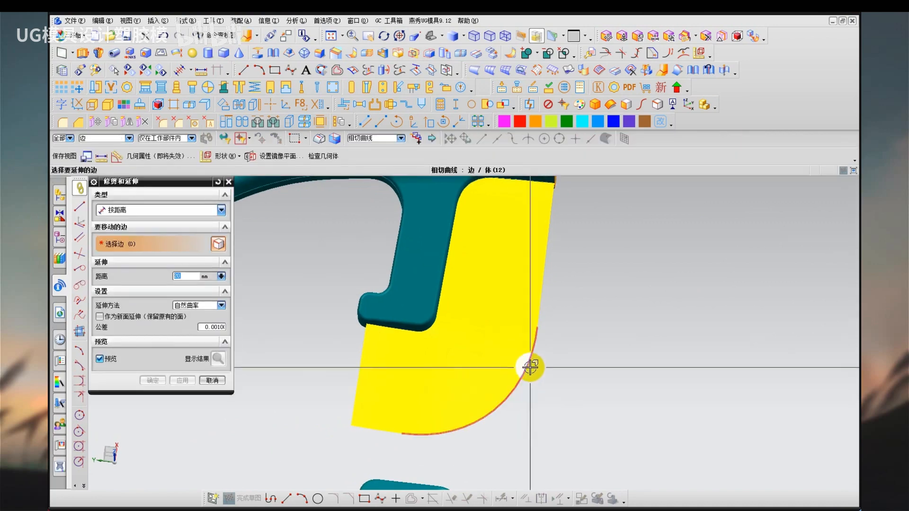
left_click(531, 368)
middle_click(538, 394)
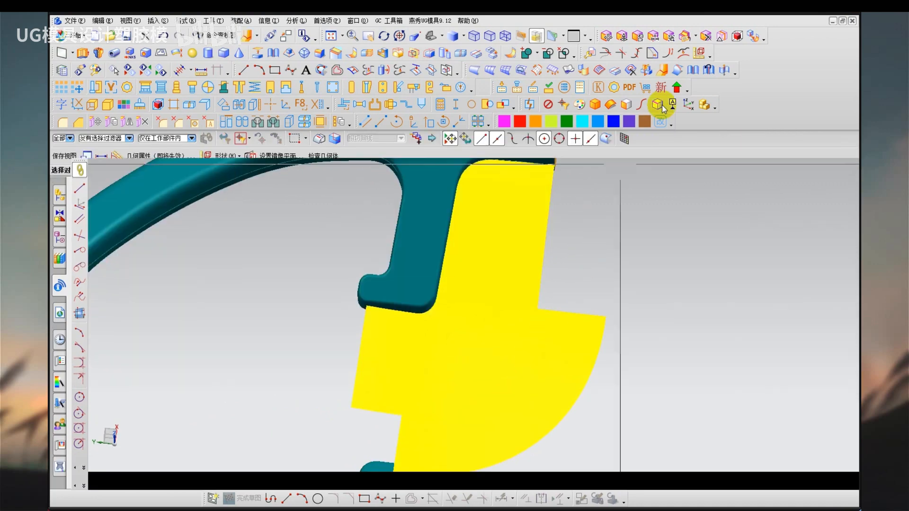
Show the mirrored half of the wheel, examine where the extended corner surfaces meet in the middle, and hide the mirrored half.
scroll(331, 365, "down", 2)
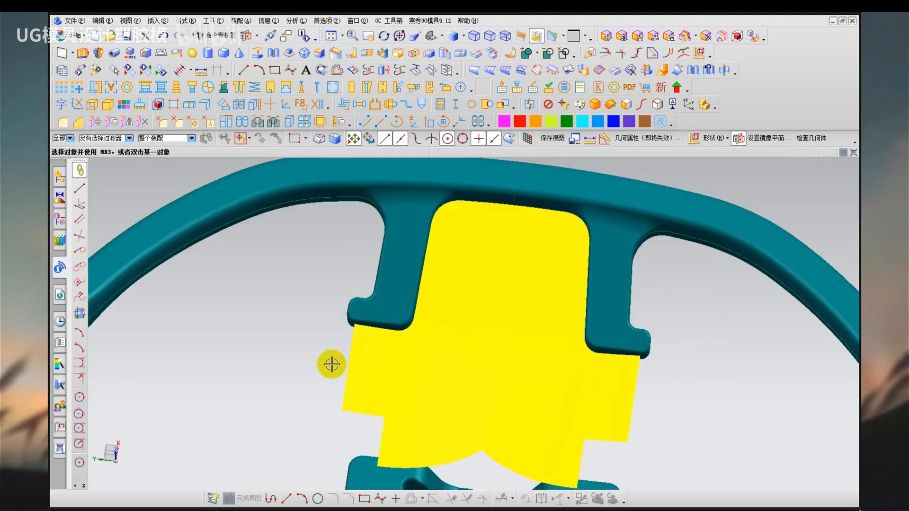
middle_click_drag(382, 363, 348, 406)
scroll(605, 390, "up", 3)
mouse_move(648, 292)
left_mouse_down()
mouse_move(582, 319)
mouse_move(644, 399)
mouse_move(653, 294)
left_mouse_up()
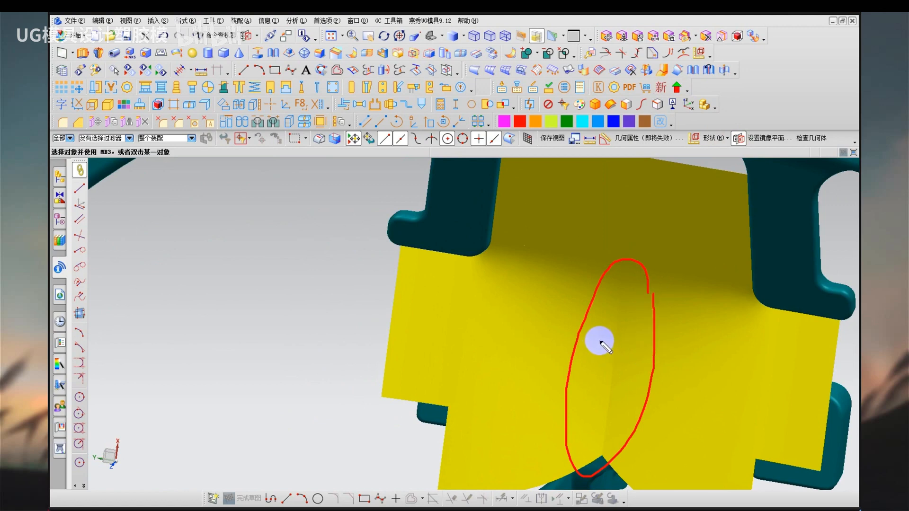
left_click_drag(663, 325, 630, 342)
mouse_move(628, 327)
left_mouse_down()
mouse_move(619, 345)
mouse_move(641, 354)
left_mouse_up()
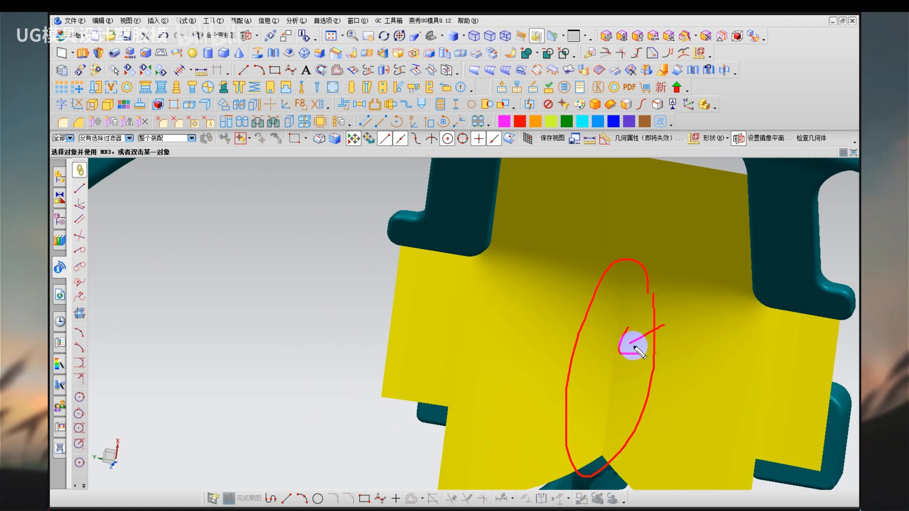
left_click_drag(625, 267, 601, 423)
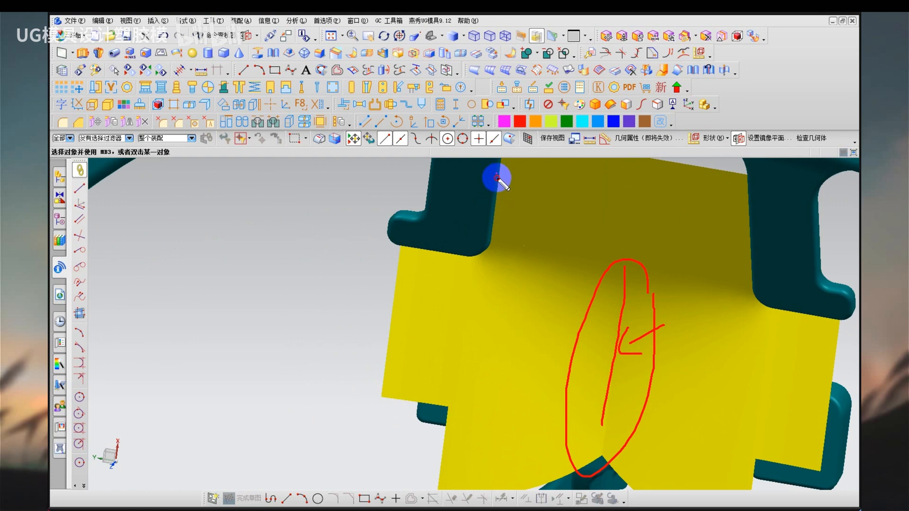
mouse_move(496, 178)
left_mouse_down()
mouse_move(487, 243)
mouse_move(381, 247)
left_mouse_up()
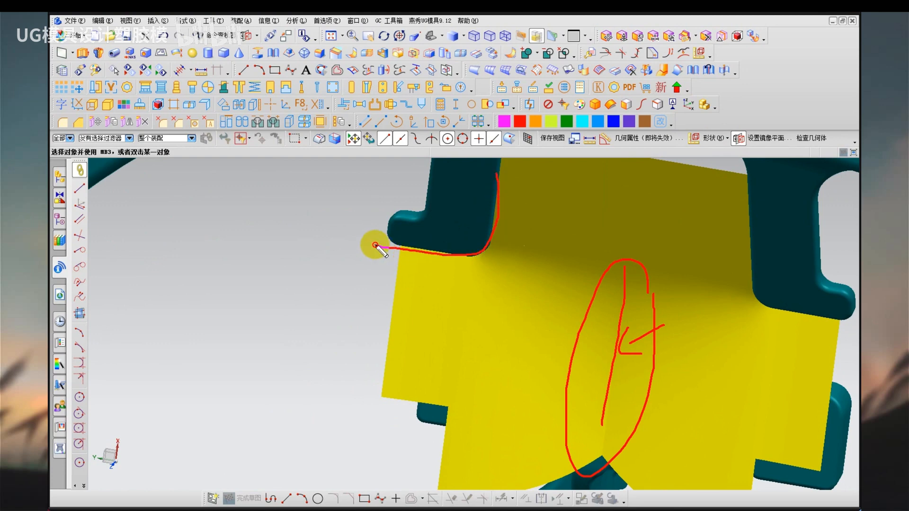
mouse_move(499, 177)
left_mouse_down()
mouse_move(495, 224)
mouse_move(473, 270)
left_mouse_up()
left_click_drag(631, 256, 612, 345)
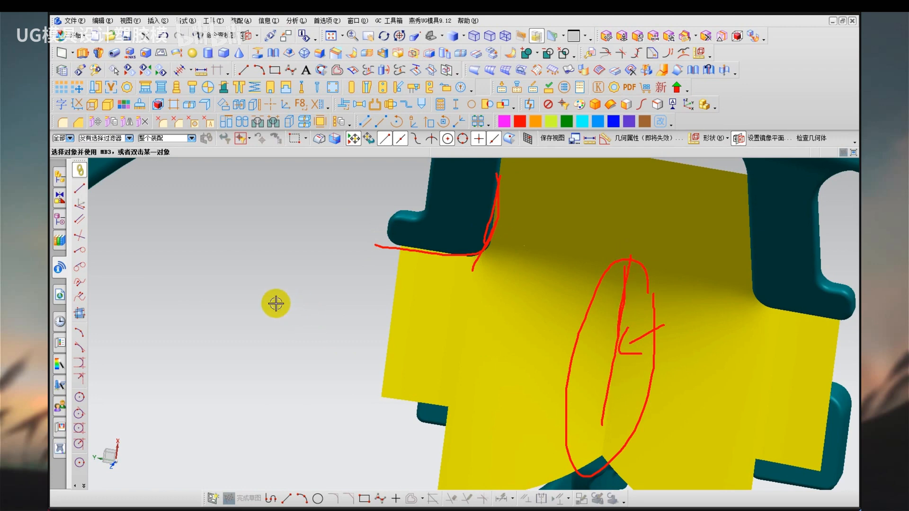
key("Escape")
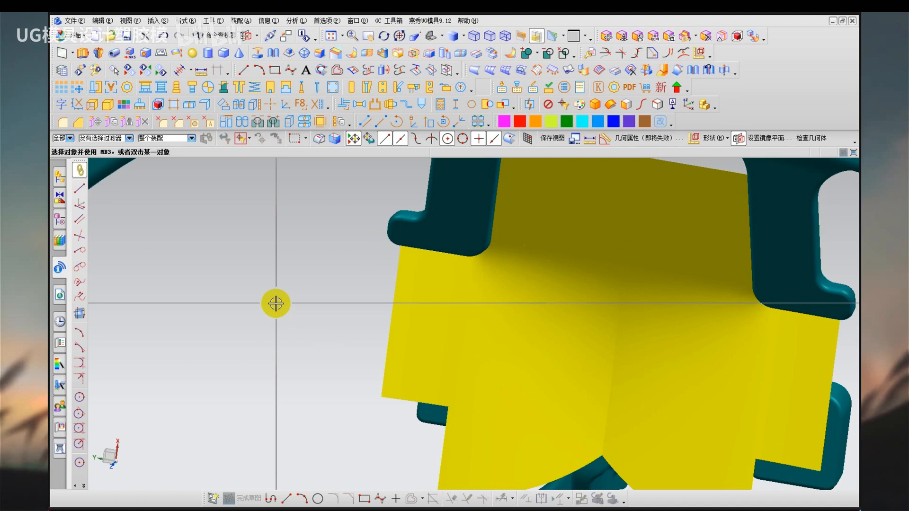
scroll(269, 319, "up", 3)
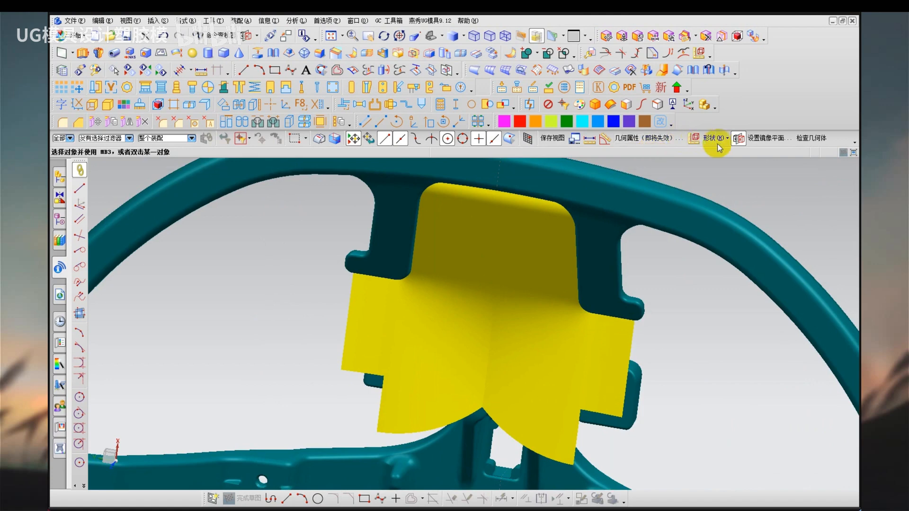
left_click(734, 142)
scroll(412, 319, "down", 1)
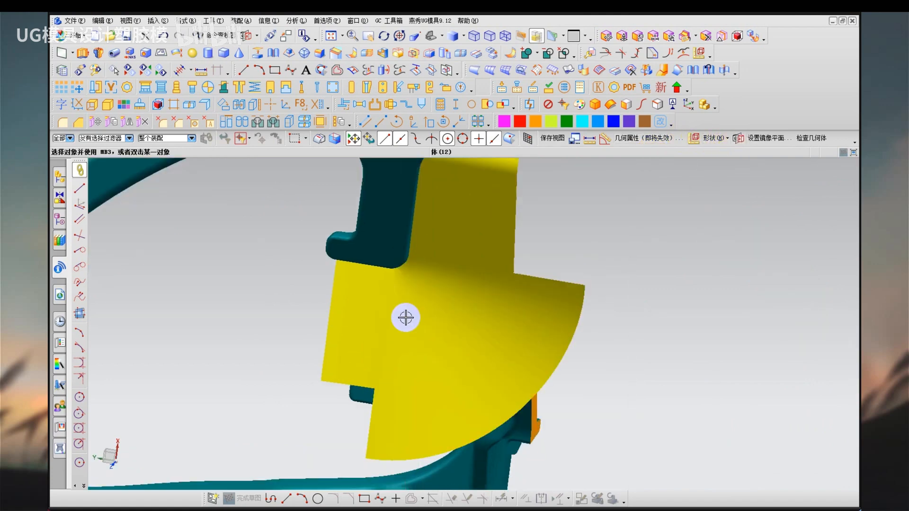
Remove the parameters from all objects and delete the extended corner surface and the adjoining spoke end sheet.
middle_click_drag(406, 318, 291, 254)
key("r")
key("ctrl+a")
middle_click(291, 251)
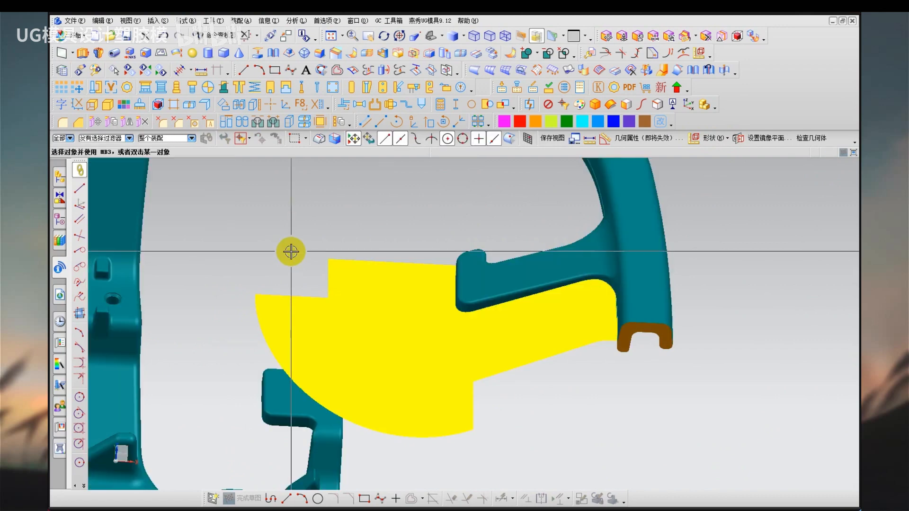
left_click(365, 282)
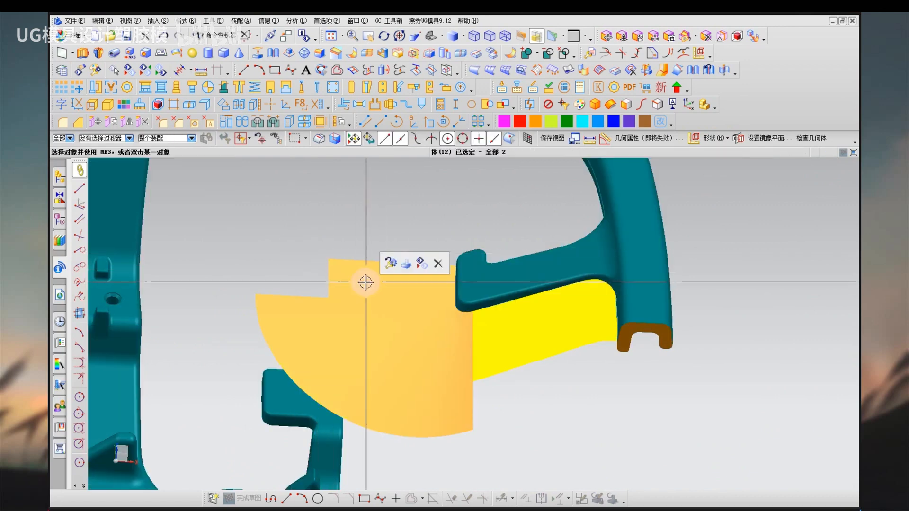
key("Delete")
Start extruding the edge at the spoke's end face with a 35 mm end distance, directed parallel to the spoke's long side edge.
mouse_move(471, 313)
middle_mouse_down()
mouse_move(469, 302)
mouse_move(478, 300)
middle_mouse_up()
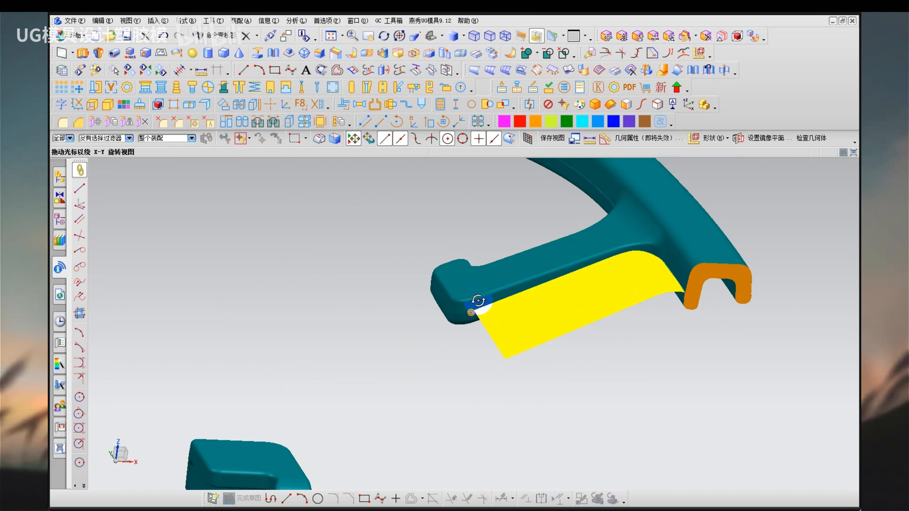
left_click(158, 20)
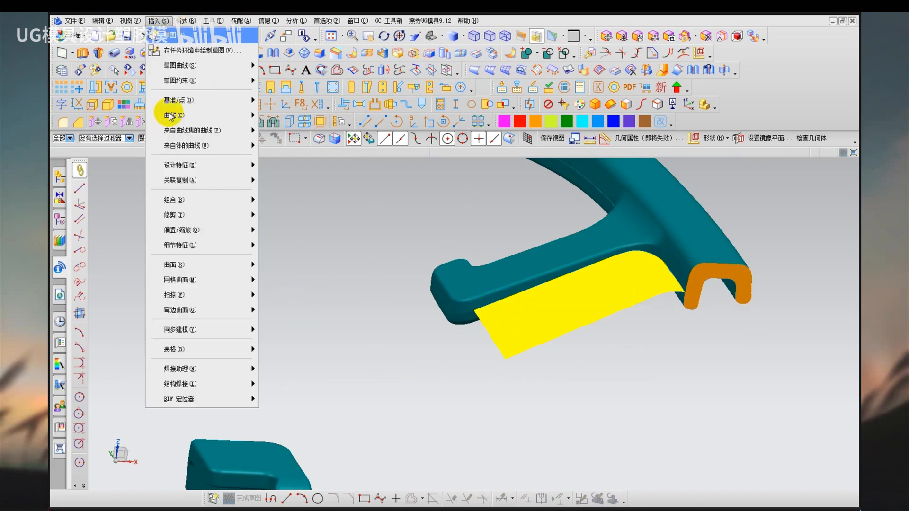
mouse_move(189, 165)
left_click(270, 169)
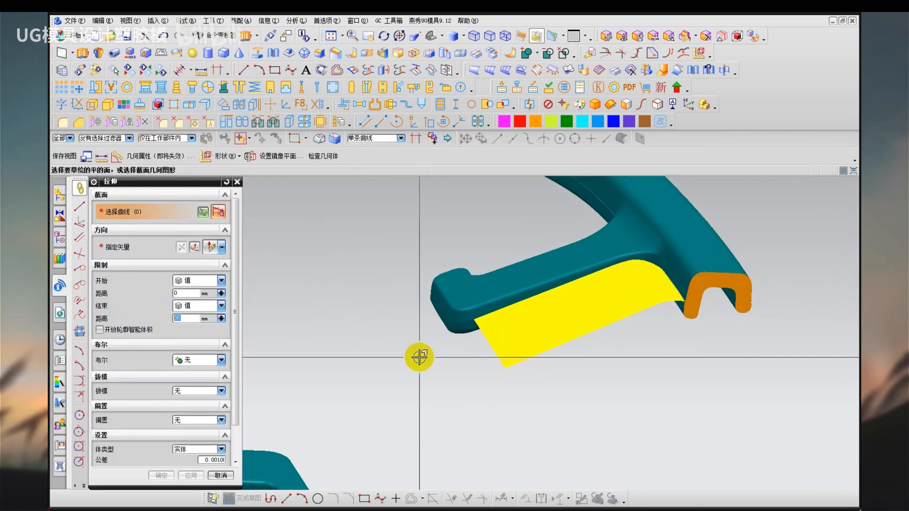
left_click(440, 290)
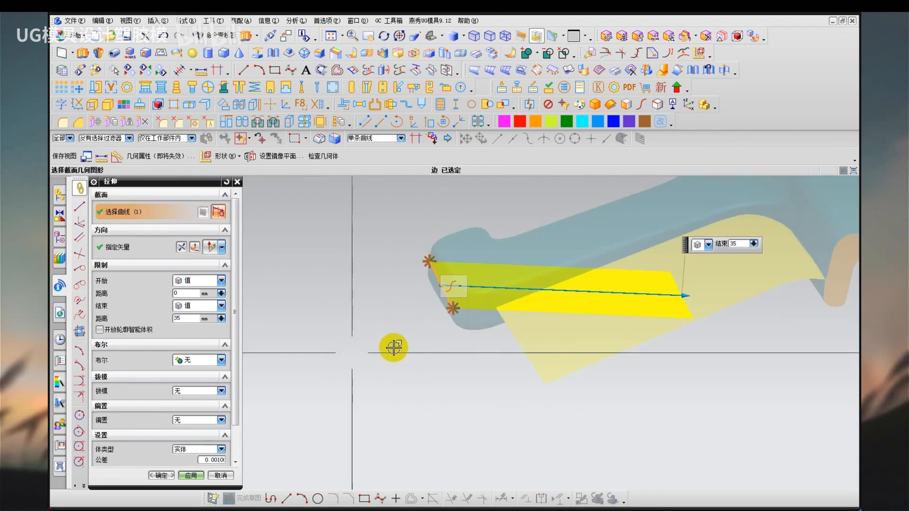
left_click(138, 250)
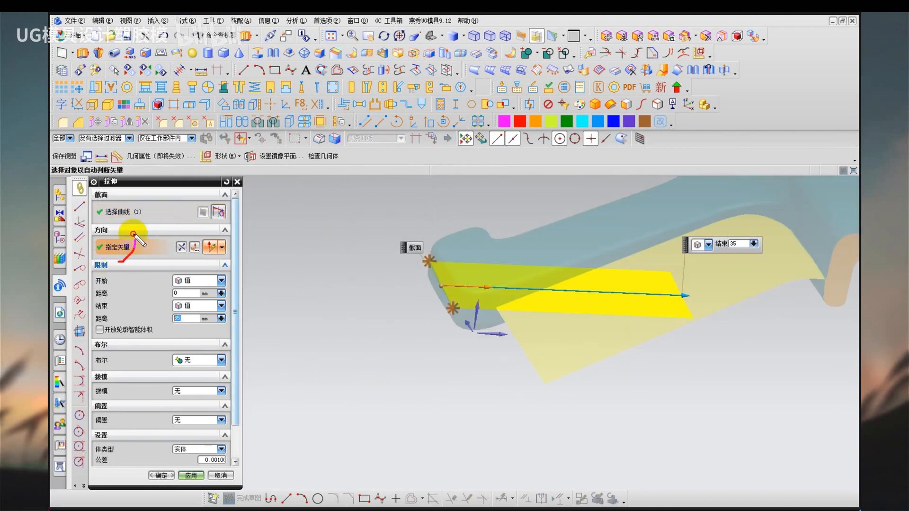
left_click(524, 304)
Try the X axis as the extrusion direction and compare it with the spoke's slope in a side view.
middle_click_drag(485, 346, 463, 340)
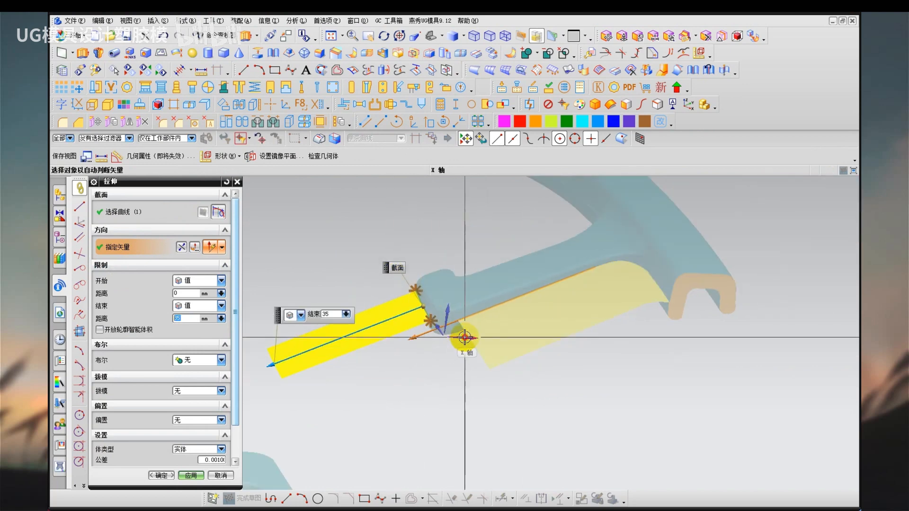
left_click(465, 339)
middle_click_drag(411, 361, 401, 251)
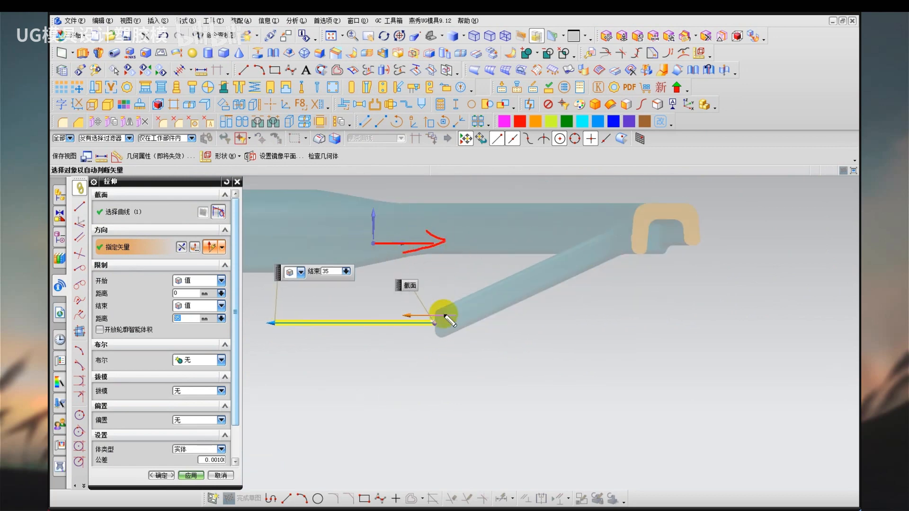
middle_click_drag(448, 321, 436, 383)
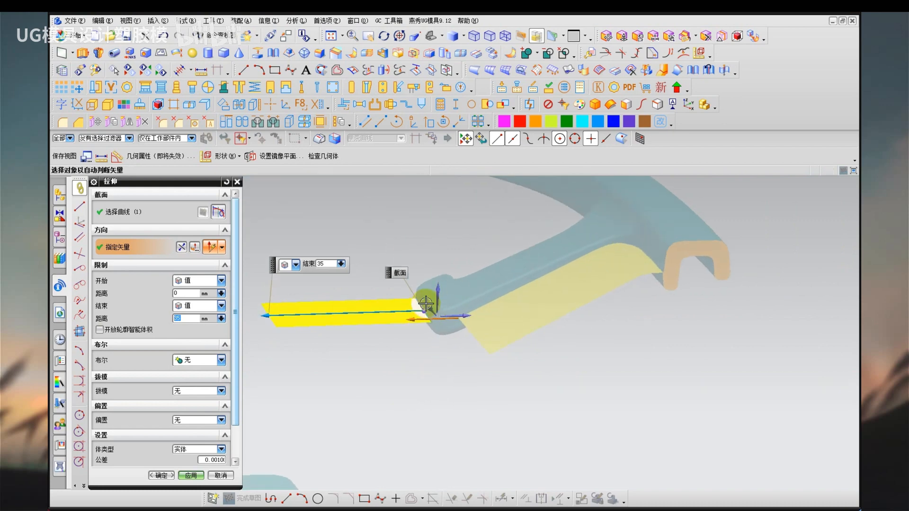
Direct the extrusion along the spoke's long side edge again and create the 35 mm end sheet.
middle_click_drag(427, 303, 406, 379)
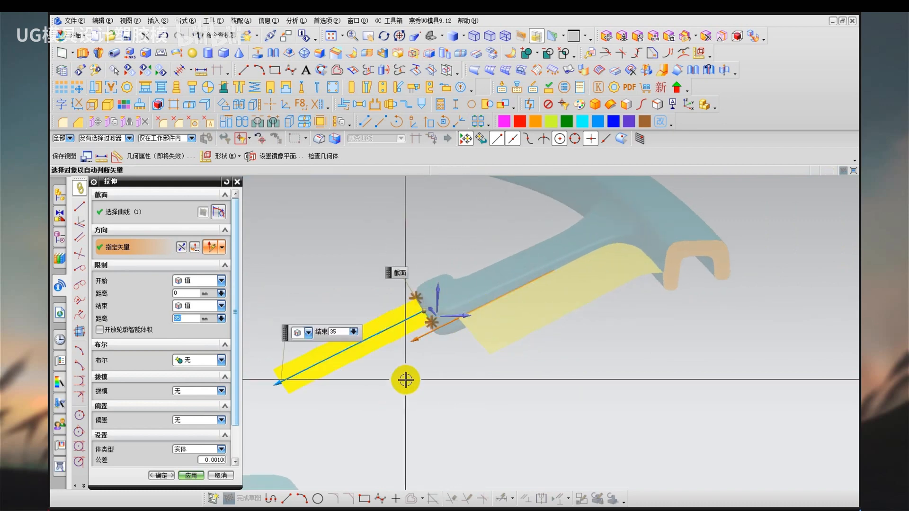
middle_click(405, 380)
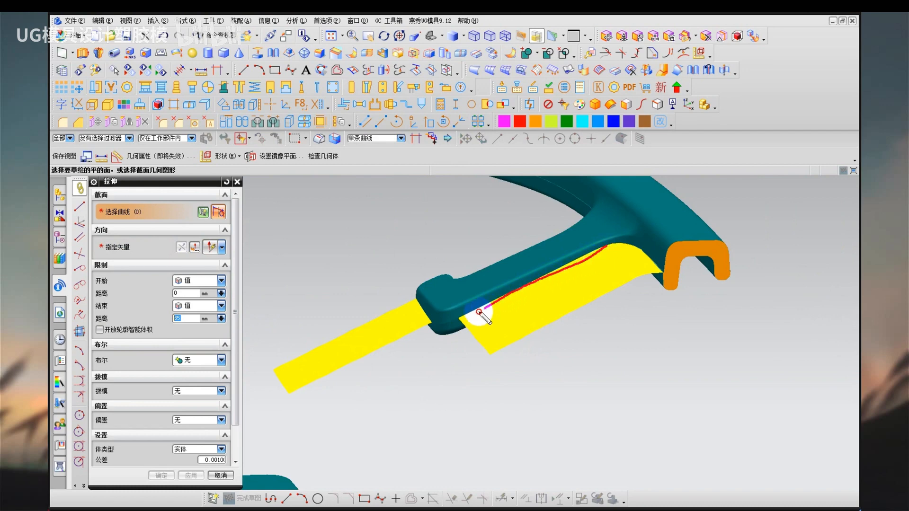
key("Escape")
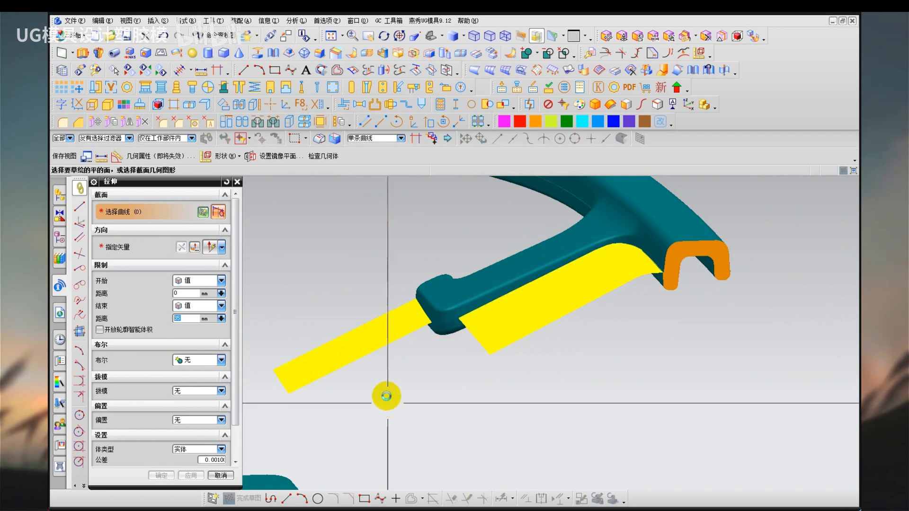
Create a bridge curve joining the outer corners of the spoke's end sheet and the adjoining side sheet.
key("Escape")
mouse_move(386, 384)
middle_mouse_down()
mouse_move(399, 396)
mouse_move(418, 367)
mouse_move(351, 410)
middle_mouse_up()
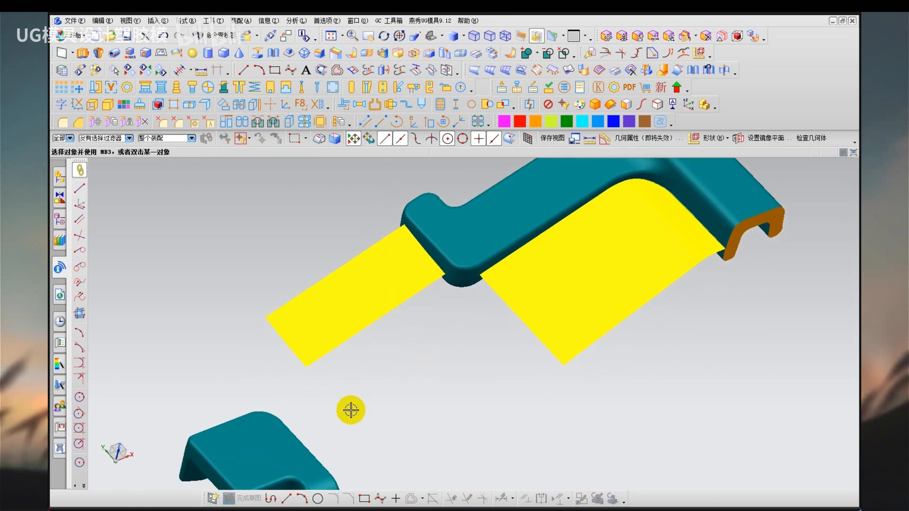
left_click(162, 22)
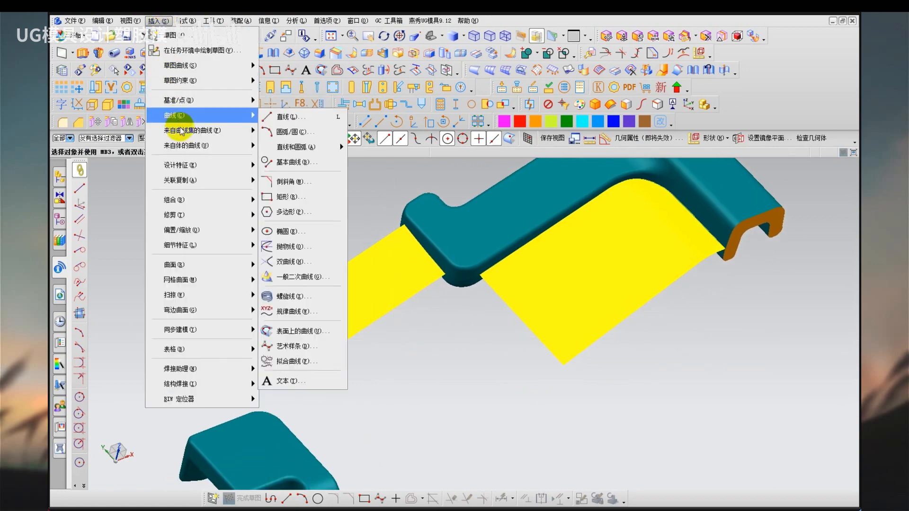
mouse_move(223, 130)
left_click(294, 166)
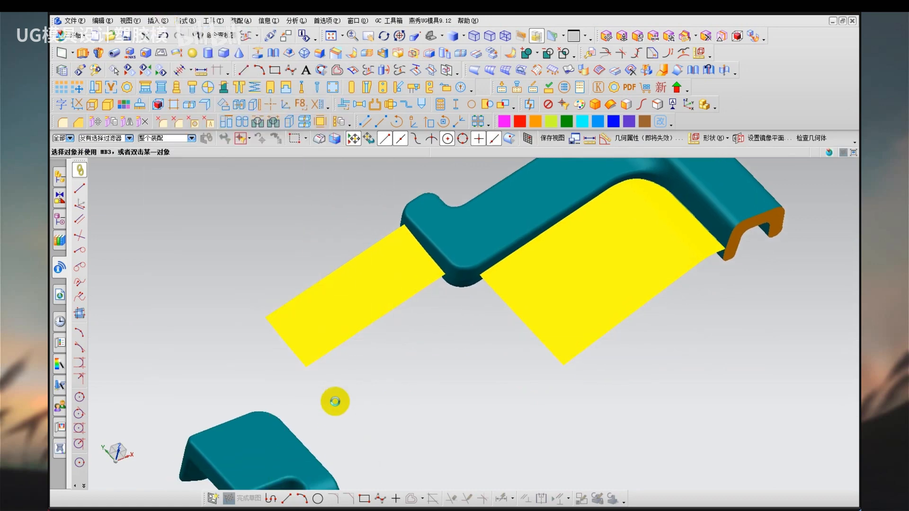
left_click(315, 373)
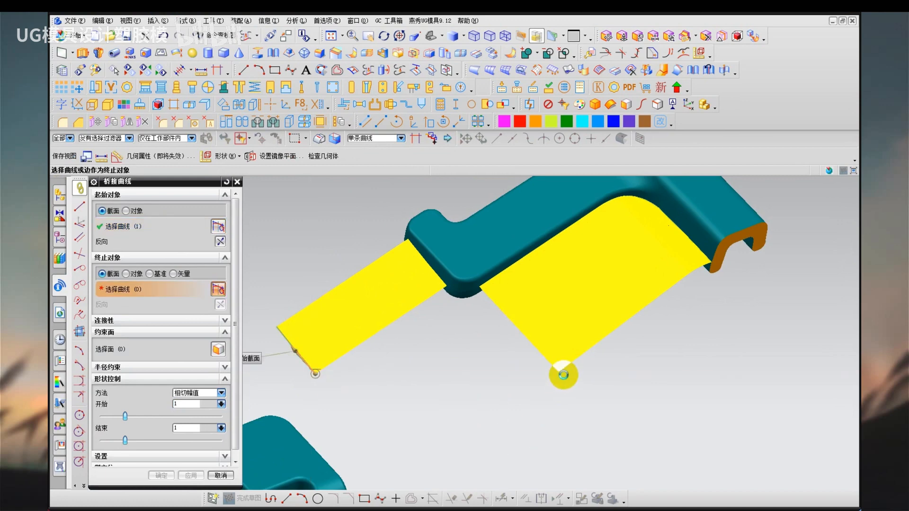
left_click(562, 371)
middle_click(430, 360)
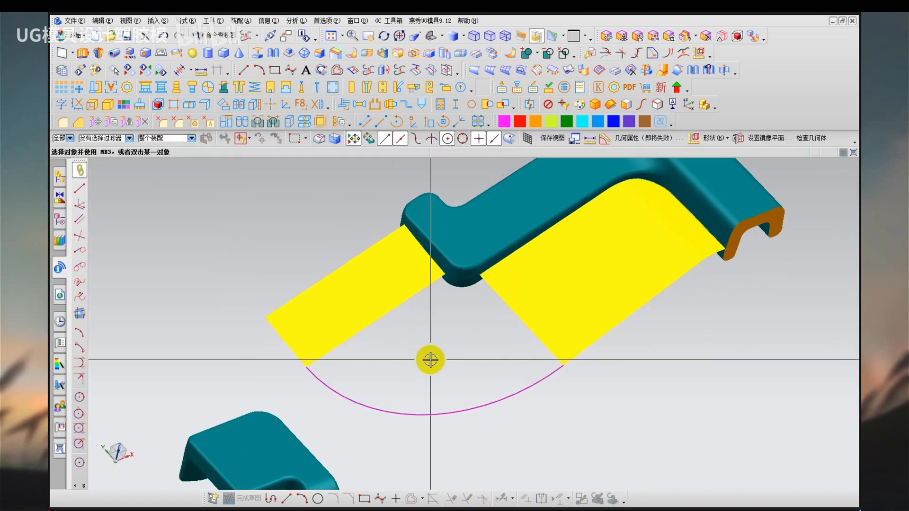
Fill the corner gap with a Through Curve Mesh surface, using the two sheet edges as primary curves and the bridge curve and spoke corner edge as cross curves.
key("n")
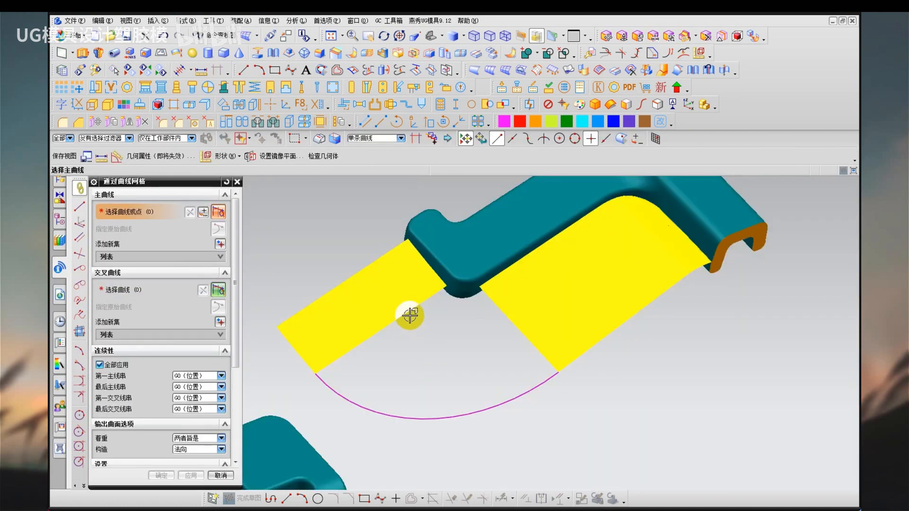
left_click(411, 315)
left_click(518, 327)
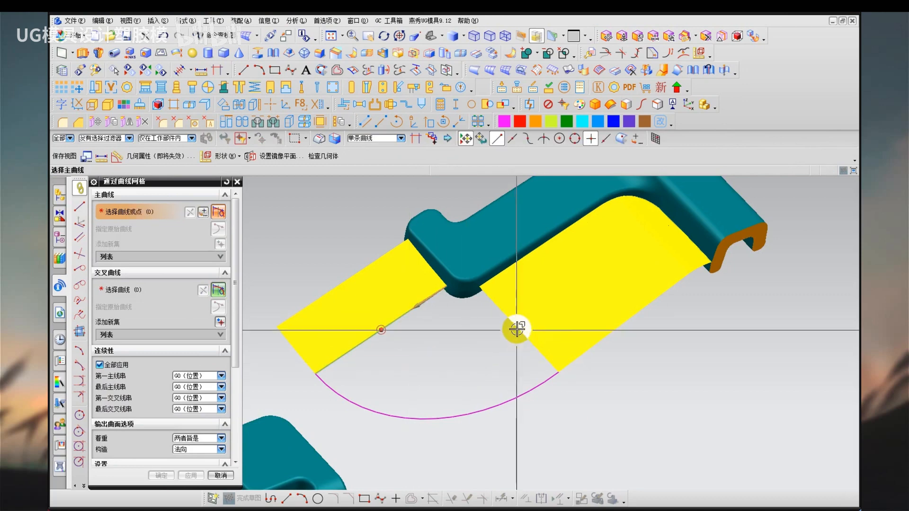
middle_click(494, 385)
middle_click(501, 407)
left_click(501, 406)
middle_click(457, 348)
scroll(457, 323, "up", 2)
left_click(464, 271)
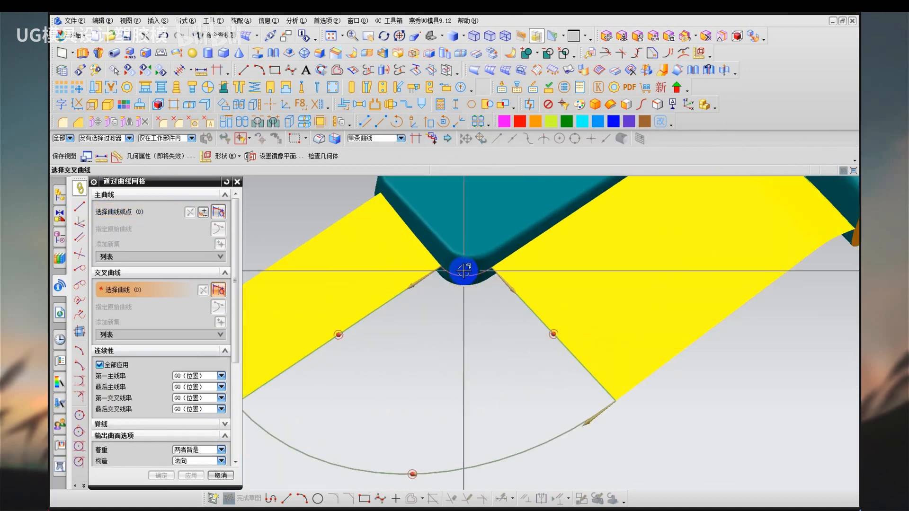
middle_click(296, 218)
scroll(424, 224, "down", 1)
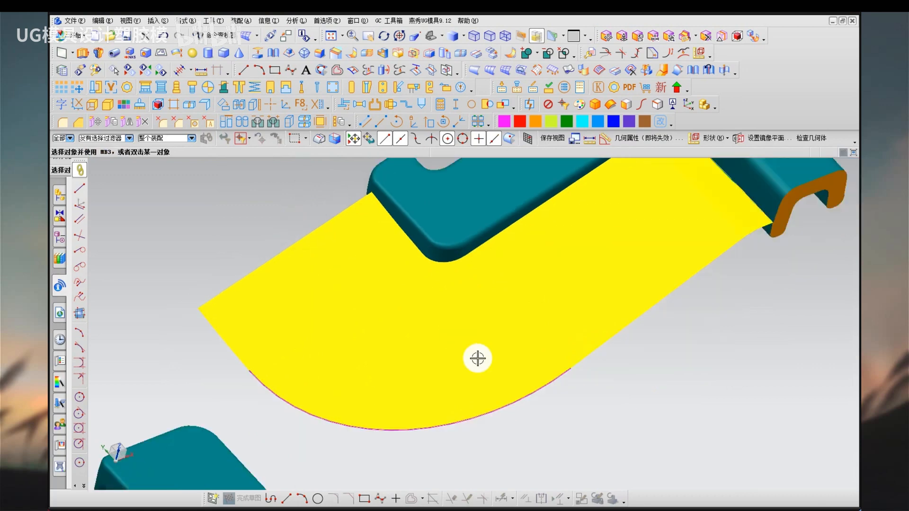
Remove the parameters from all objects and delete the bridge curve along the corner surface.
scroll(478, 359, "down", 1)
middle_click_drag(446, 342, 432, 367)
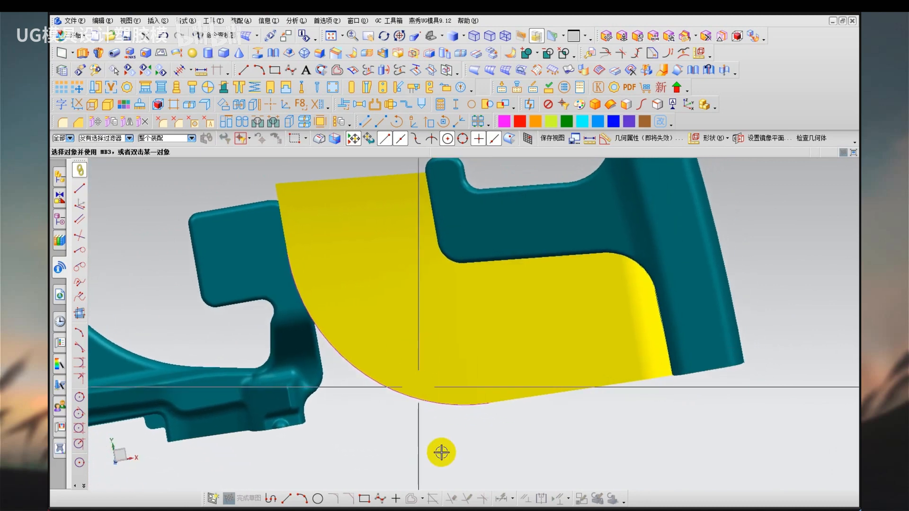
key("r")
key("ctrl+a")
middle_click(436, 456)
middle_click(436, 456)
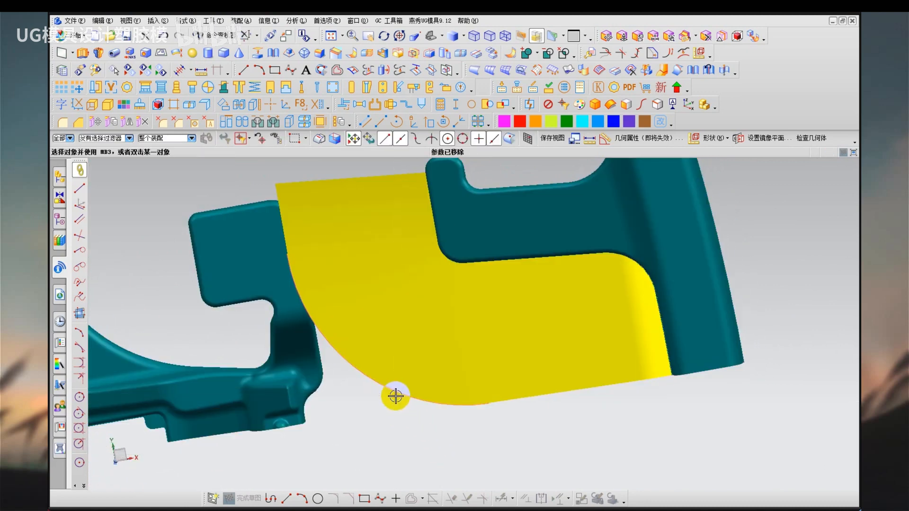
key("ctrl+d")
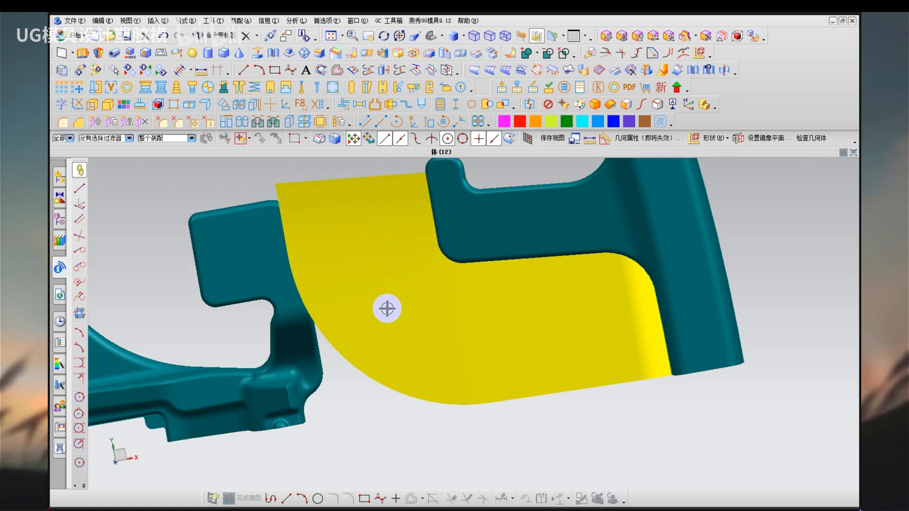
middle_click_drag(385, 307, 372, 381)
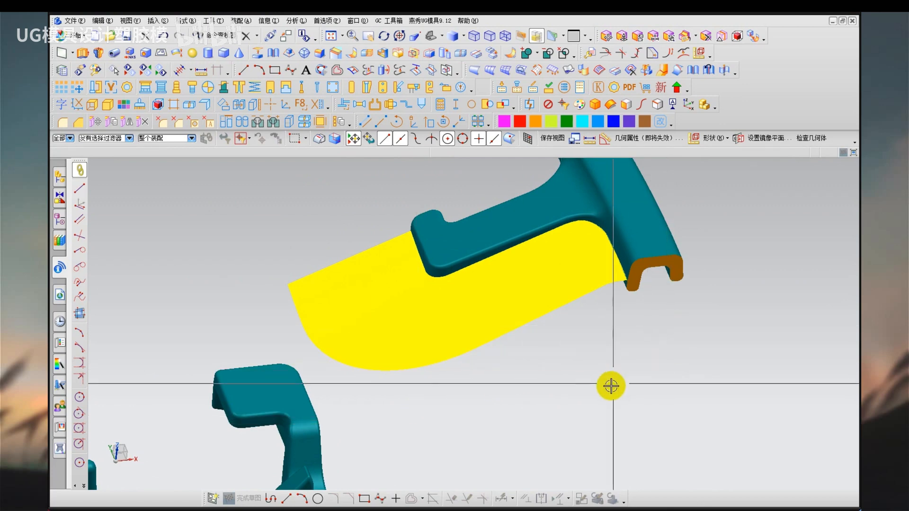
middle_click_drag(465, 351, 527, 258)
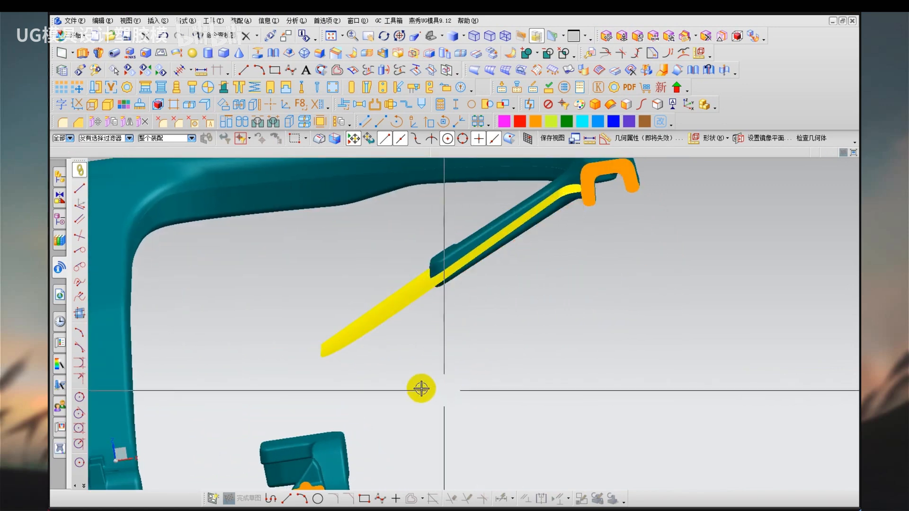
middle_click_drag(419, 388, 461, 437)
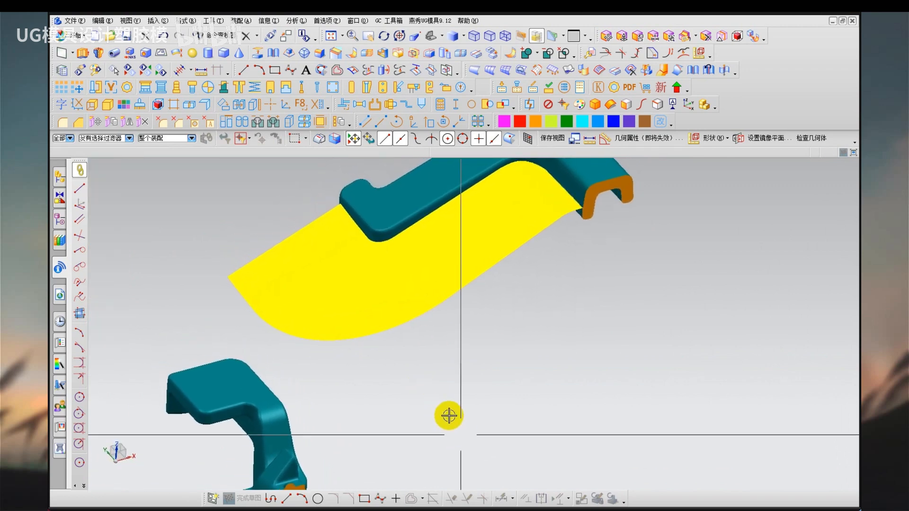
middle_click_drag(428, 375, 444, 408, "shift")
key("x")
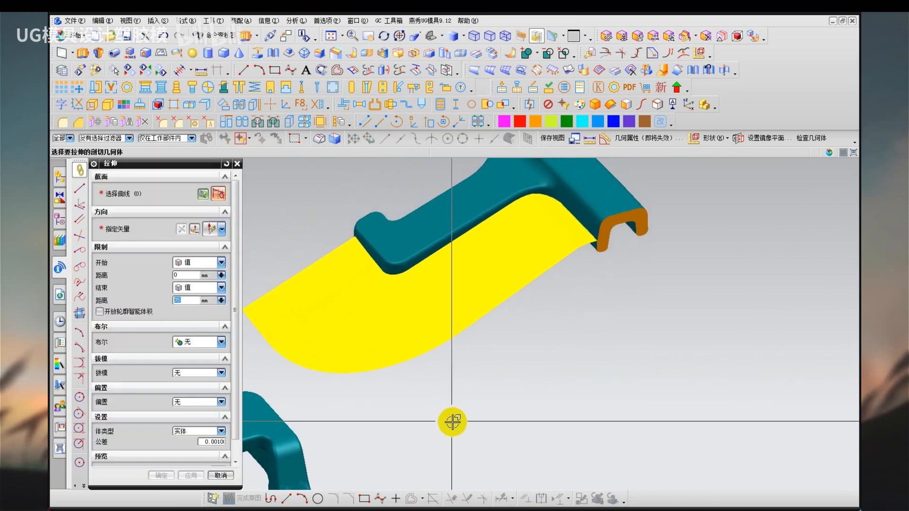
left_click(372, 268)
left_click(119, 248)
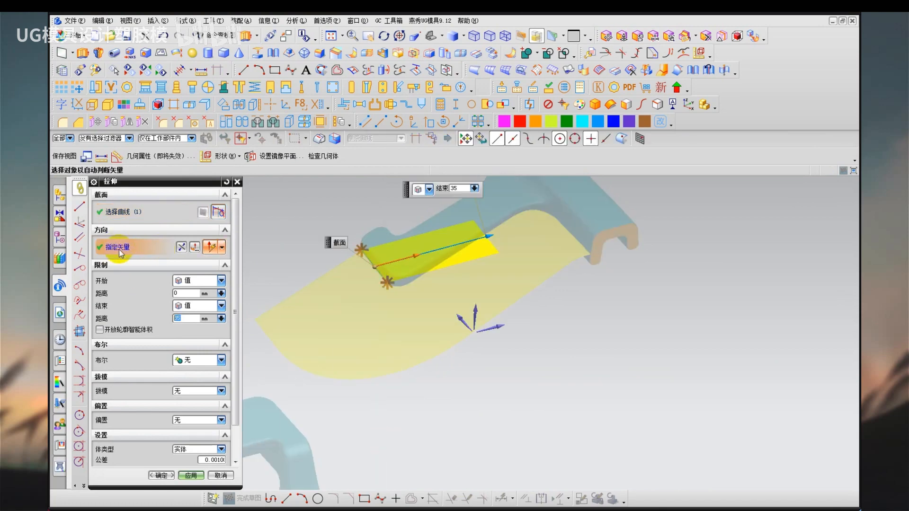
scroll(399, 284, "up", 4)
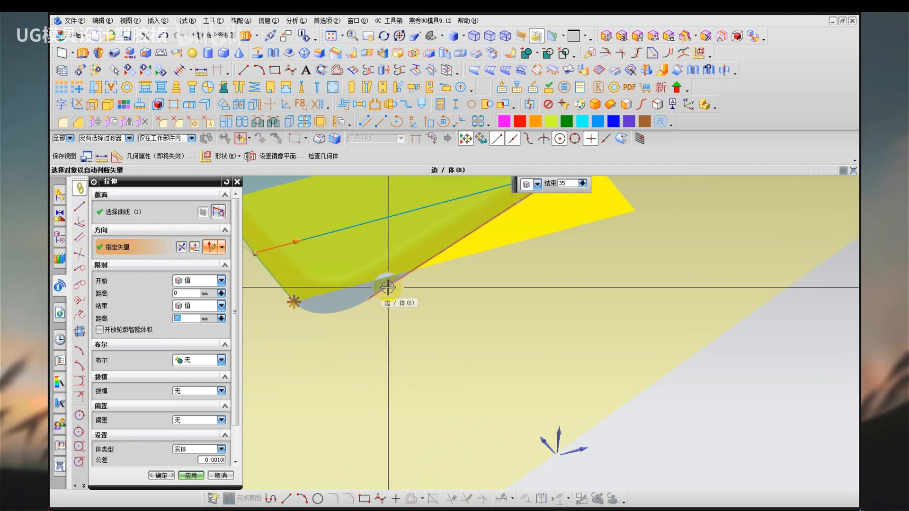
scroll(526, 386, "down", 3)
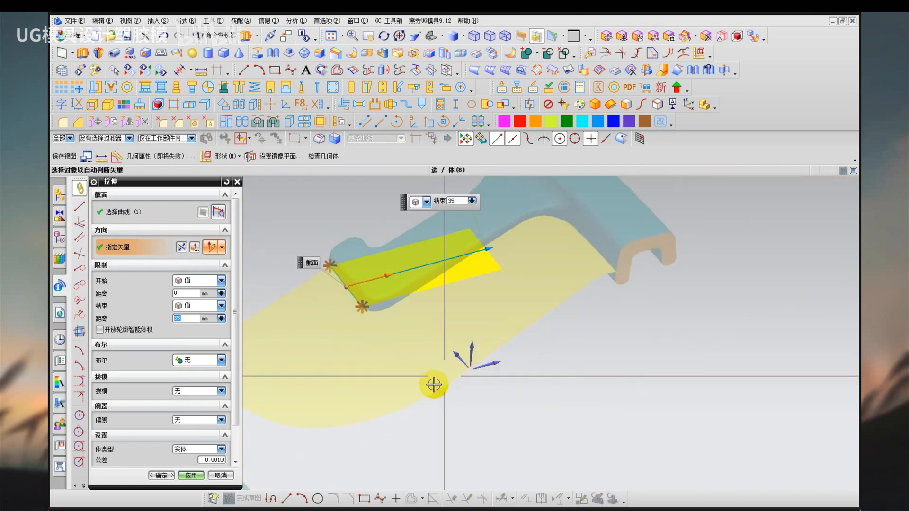
scroll(433, 406, "down", 1)
middle_click(432, 409)
Examine in side and top views how the spoke-end sheets follow the spoke's slope and outline.
middle_click_drag(432, 409, 437, 377)
key("F8")
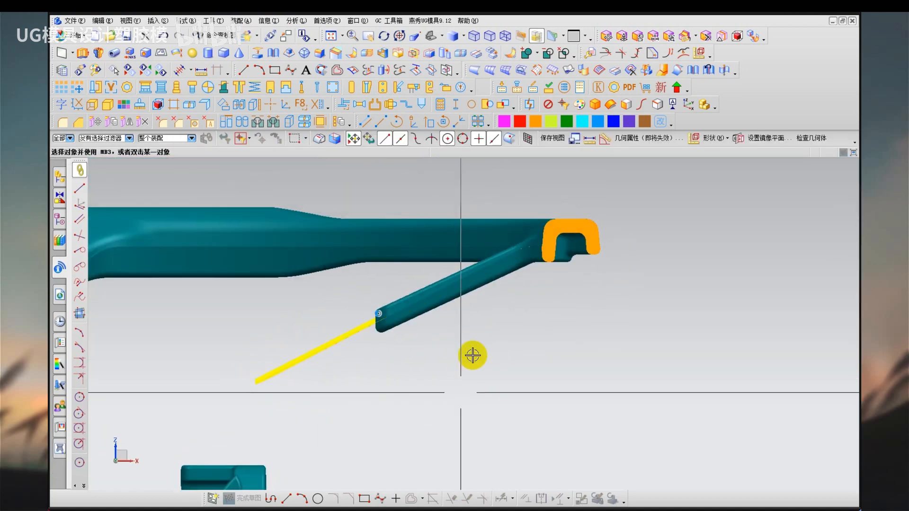
right_click_drag(472, 355, 518, 257)
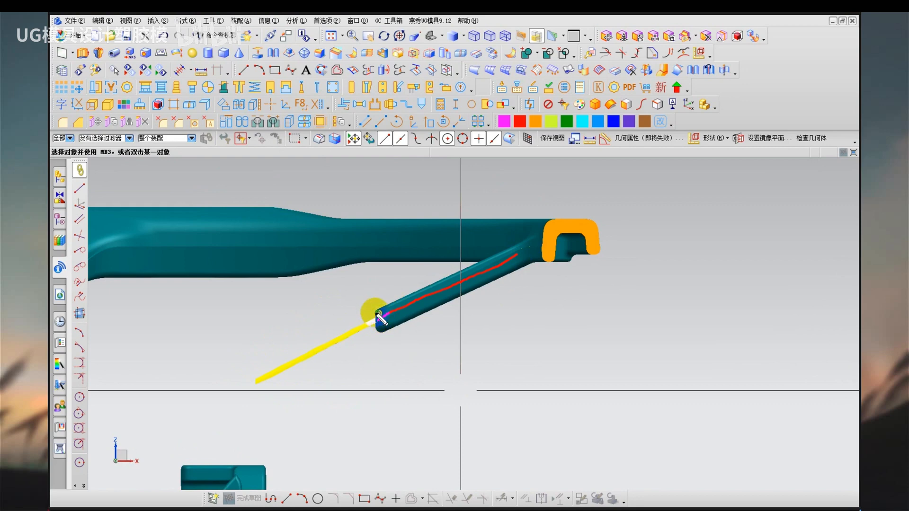
left_click_drag(261, 371, 285, 395)
left_click_drag(365, 377, 401, 372)
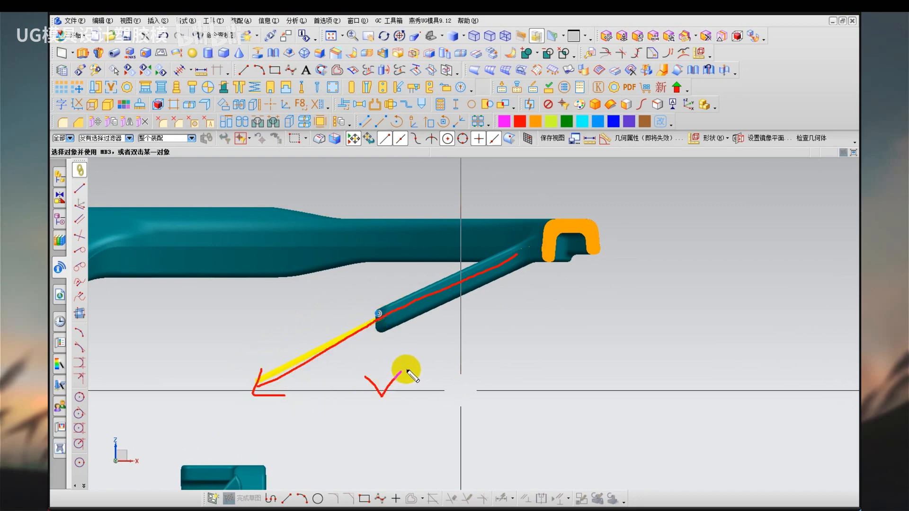
key("Escape")
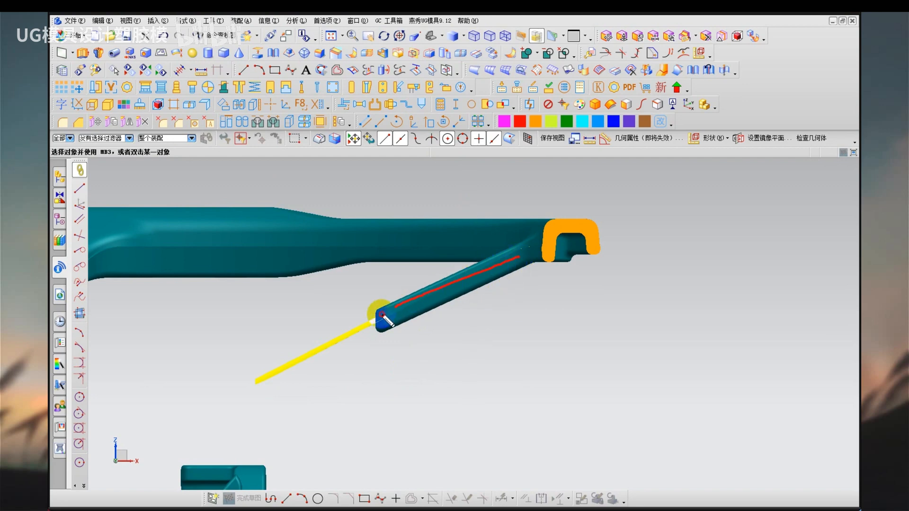
key("Escape")
mouse_move(373, 384)
middle_mouse_down()
mouse_move(426, 416)
mouse_move(431, 432)
mouse_move(418, 436)
mouse_move(402, 414)
mouse_move(434, 427)
mouse_move(429, 364)
mouse_move(497, 375)
middle_mouse_up()
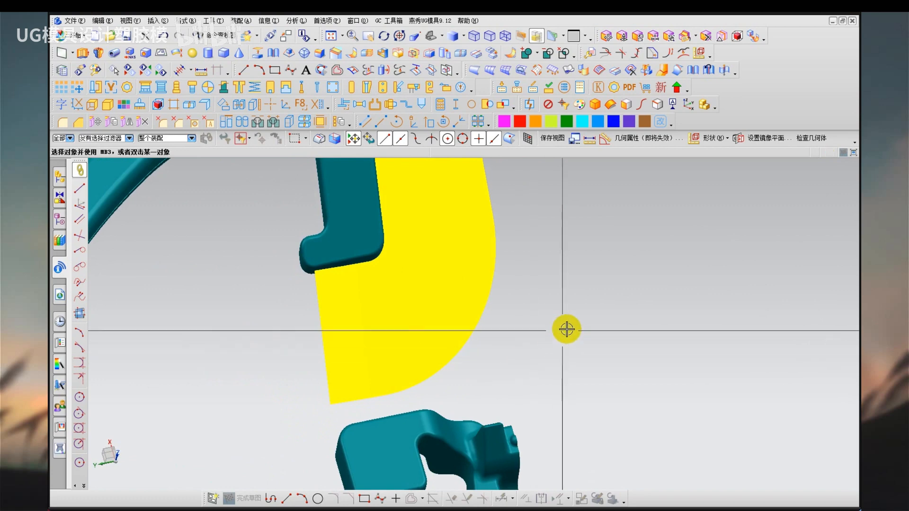
key("F8")
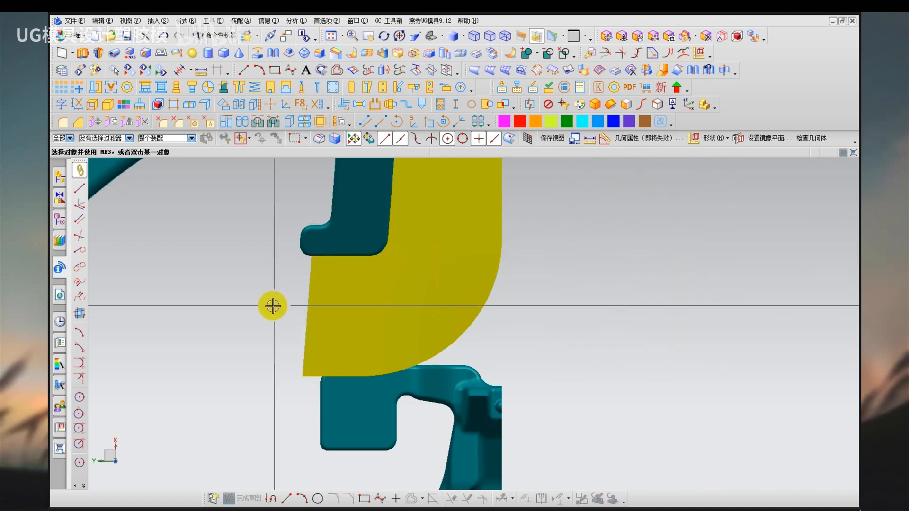
scroll(270, 305, "up", 3)
middle_click_drag(371, 248, 398, 232)
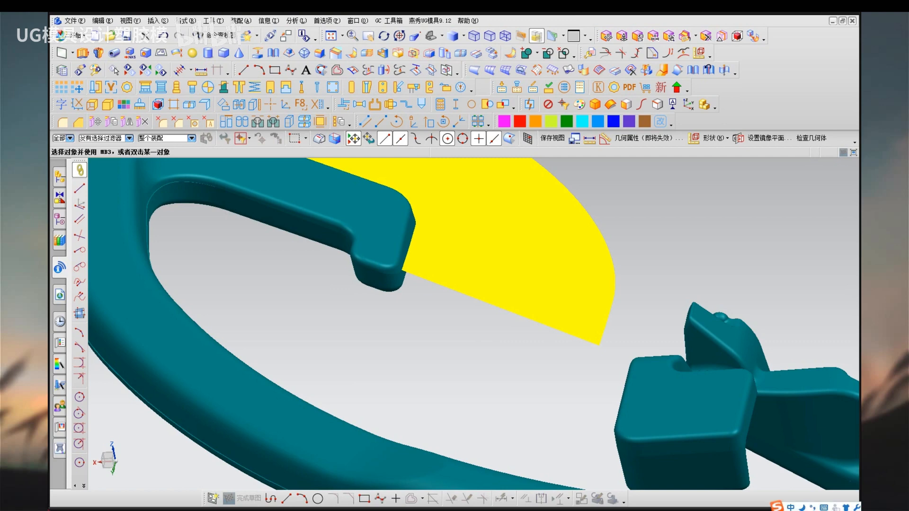
Inspect the spoke end's hook in the face analysis display, rotating the view about a point on its side face.
scroll(377, 317, "down", 2)
right_click_drag(382, 319, 390, 329)
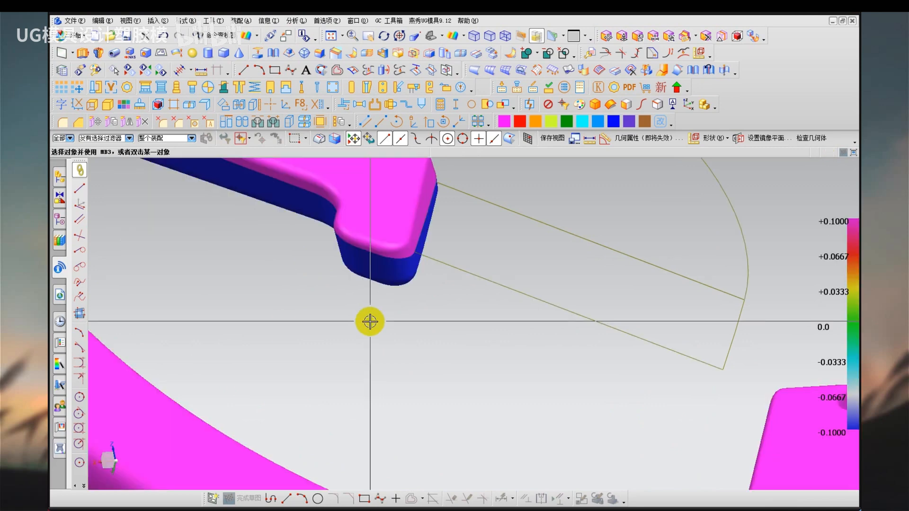
right_click(321, 335)
left_click(348, 279)
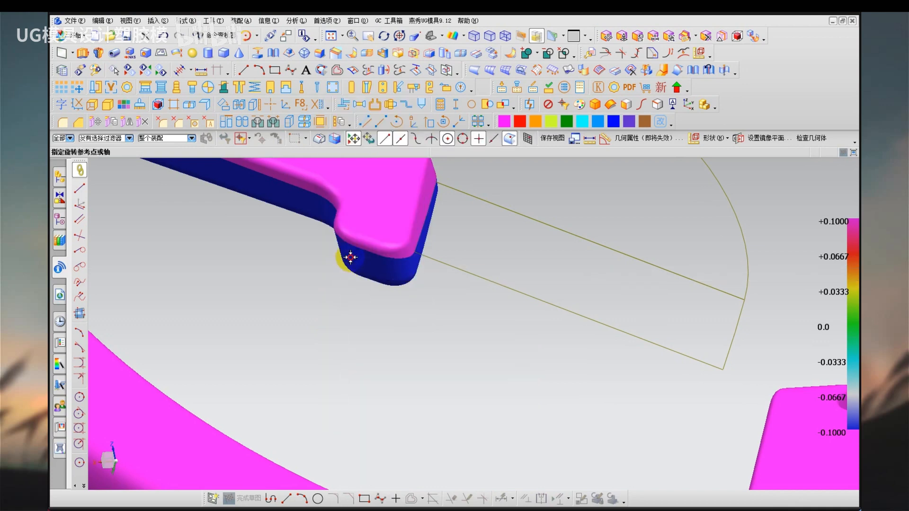
left_click(350, 257)
mouse_move(336, 321)
left_mouse_down()
mouse_move(353, 328)
mouse_move(341, 329)
left_mouse_up()
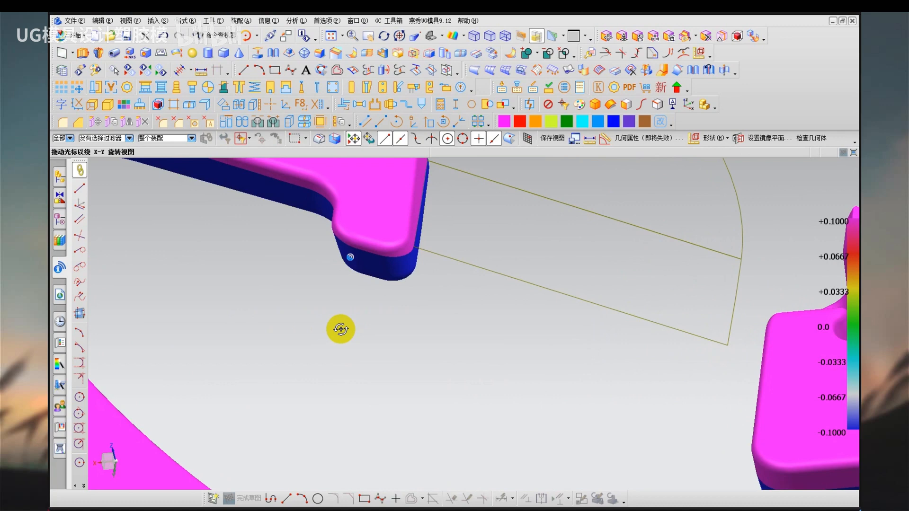
mouse_move(341, 329)
left_mouse_down()
mouse_move(331, 331)
mouse_move(336, 342)
mouse_move(333, 333)
left_mouse_up()
Extrude the short straight parting edge on the spoke's hook along the Y axis with a 35 mm end distance.
left_click(158, 21)
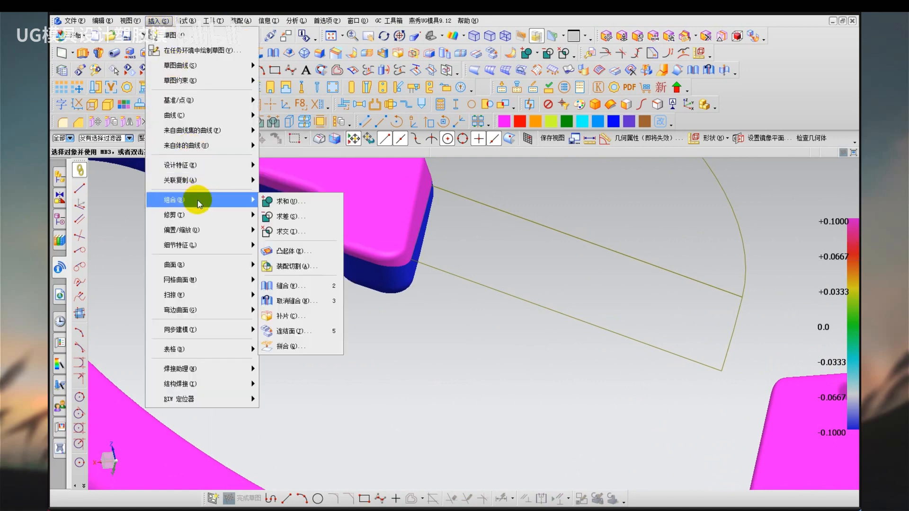
mouse_move(220, 265)
mouse_move(217, 164)
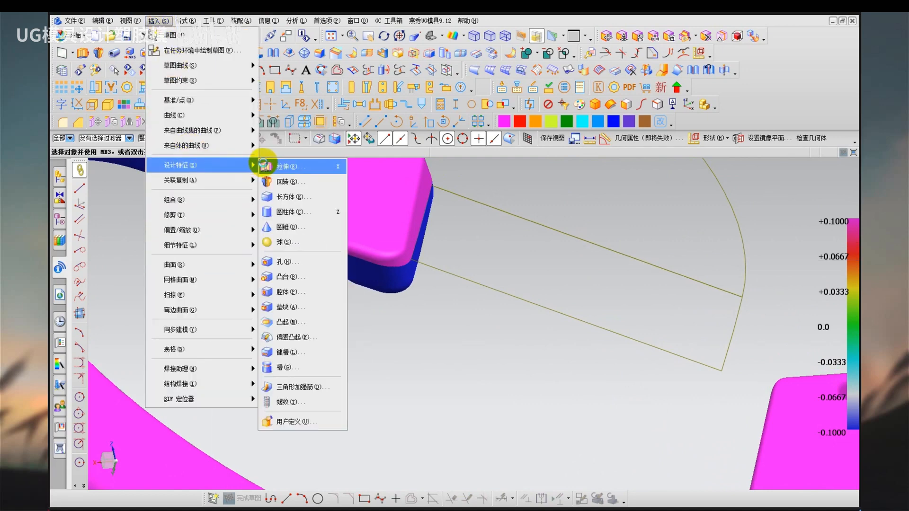
left_click(263, 164)
left_click(397, 251)
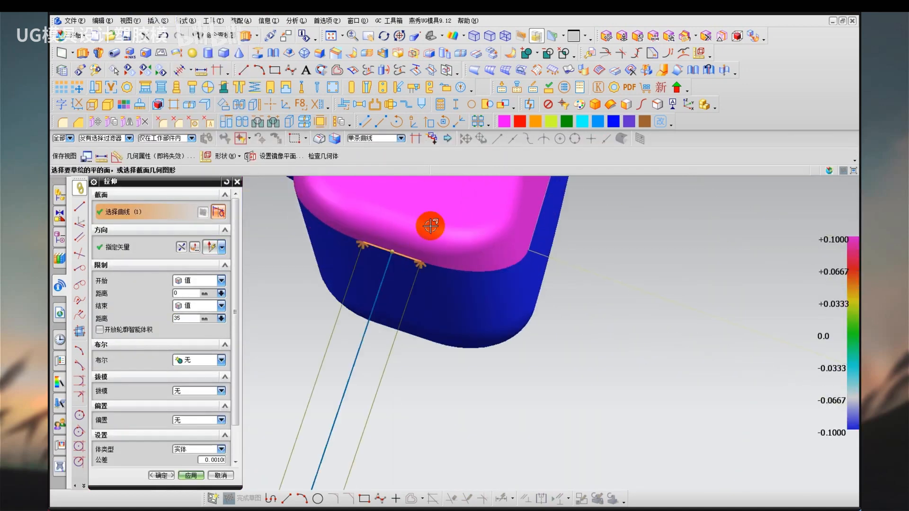
left_click(149, 246)
left_click(474, 354)
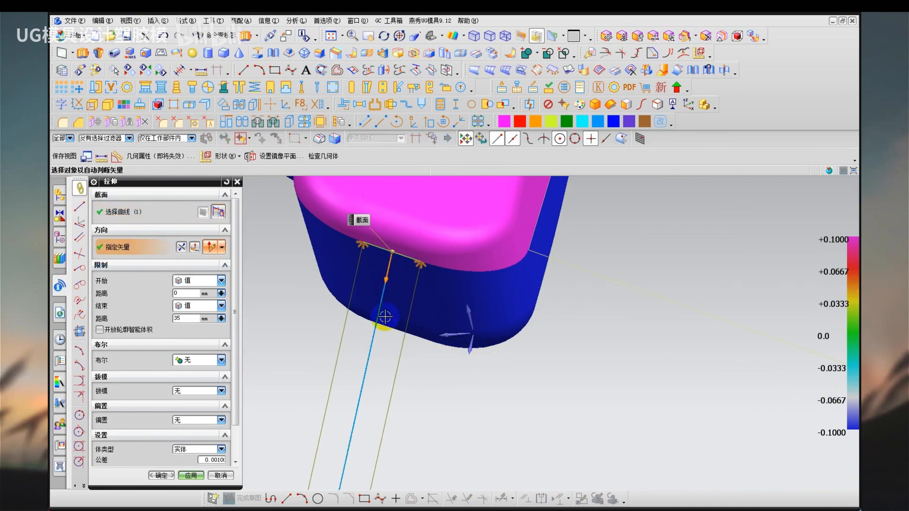
middle_click(316, 281)
scroll(319, 273, "down", 3)
scroll(350, 283, "down", 3)
scroll(396, 301, "down", 1)
key("Escape")
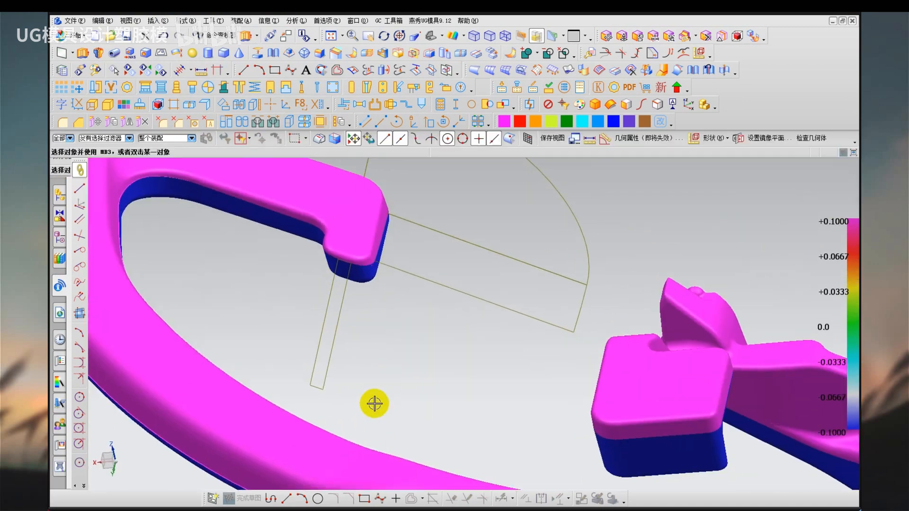
Create a bridge curve from the outer end edge of the hook's narrow strip to the end edge of the wide parting sheet.
right_click_drag(368, 411, 379, 386)
scroll(321, 392, "up", 3)
key("b")
left_click(323, 387)
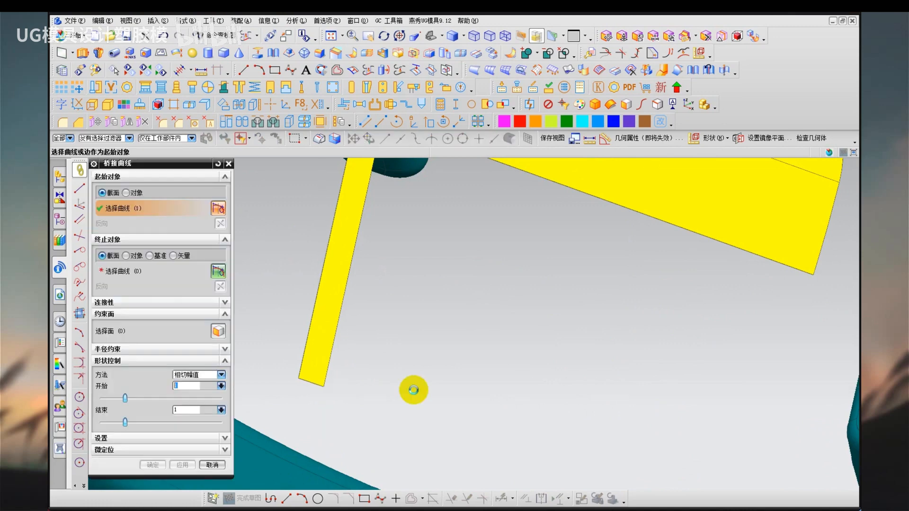
scroll(522, 393, "down", 3)
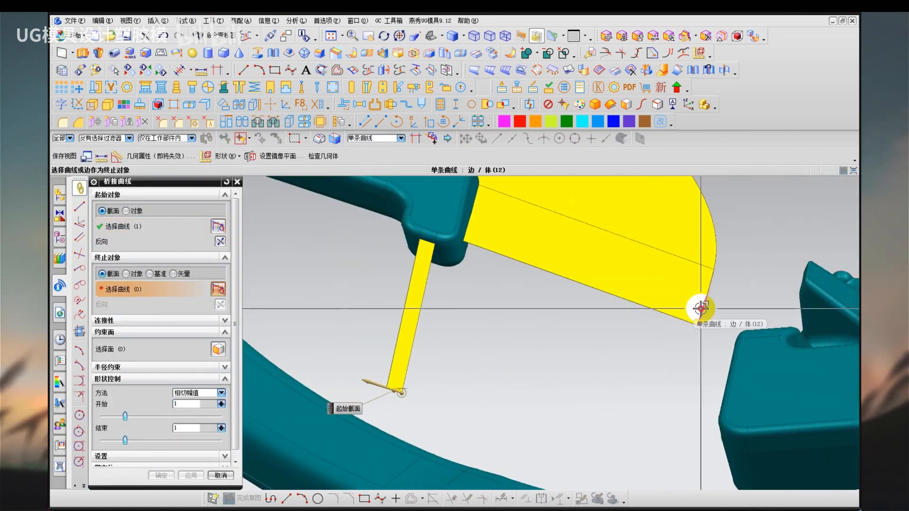
left_click(699, 306)
scroll(705, 310, "up", 2)
middle_click(501, 339)
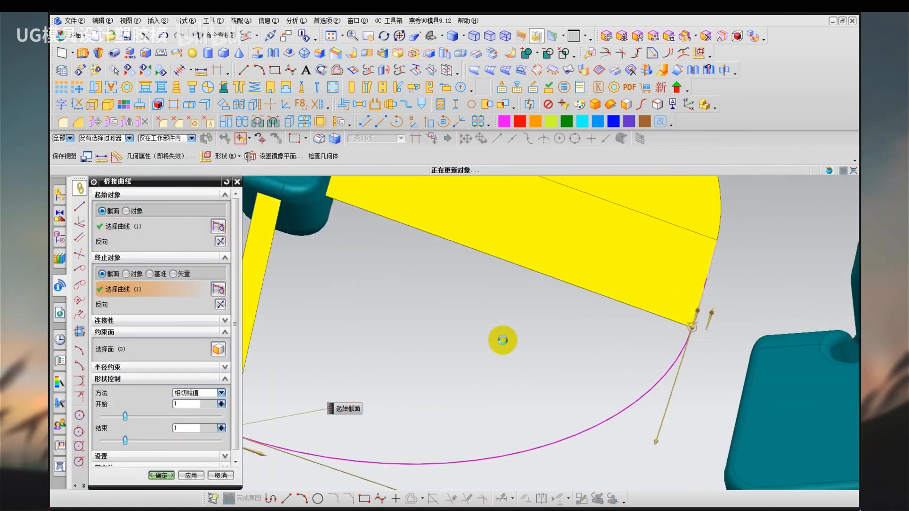
scroll(499, 340, "down", 4)
Build a Through Curve Mesh surface between the strip and the wide sheet, using their facing edges as primaries and the bridge curve and short hook edge as cross curves.
key("m")
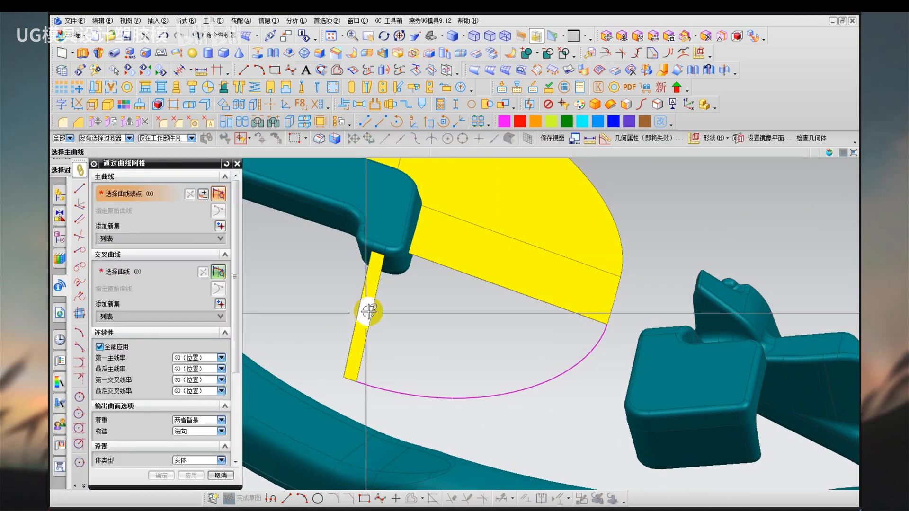
left_click(379, 314)
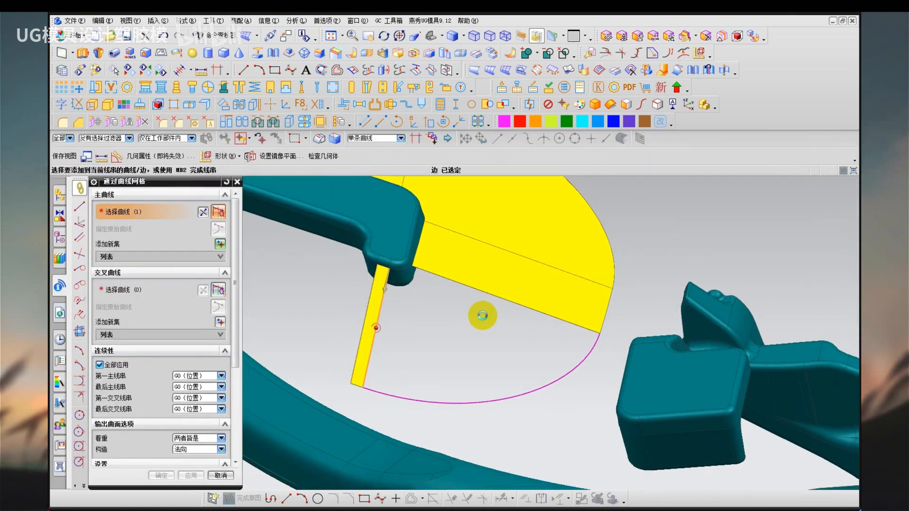
middle_click(483, 316)
left_click(496, 300)
middle_click(513, 347)
middle_click(515, 348)
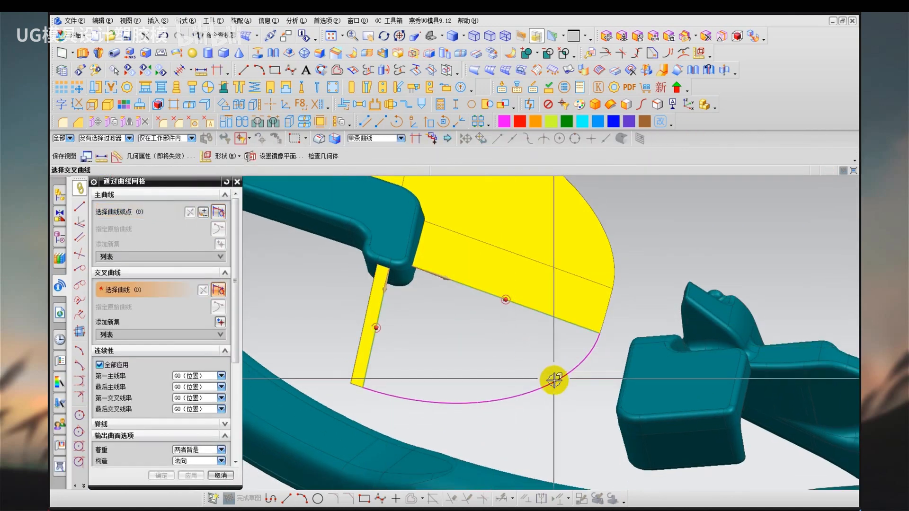
left_click(553, 379)
scroll(400, 267, "up", 3)
left_click(400, 265)
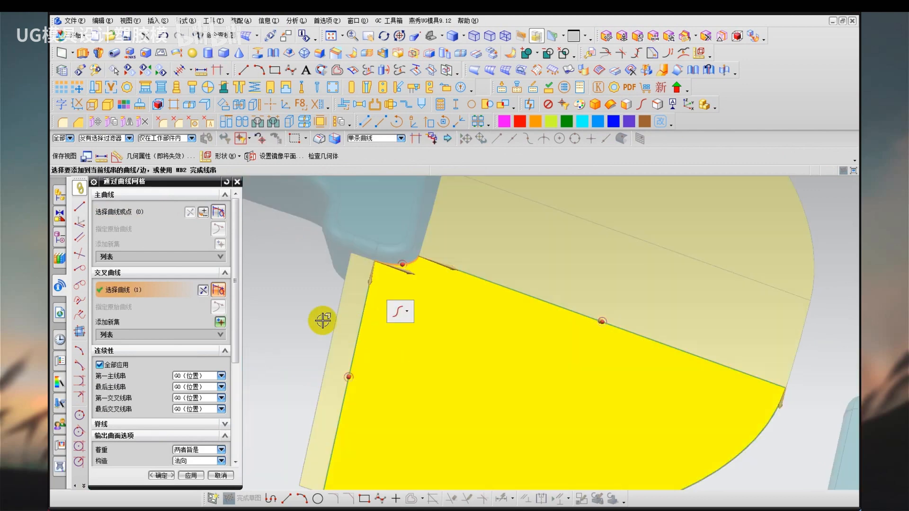
middle_click(307, 313)
middle_click(306, 314)
scroll(324, 320, "down", 3)
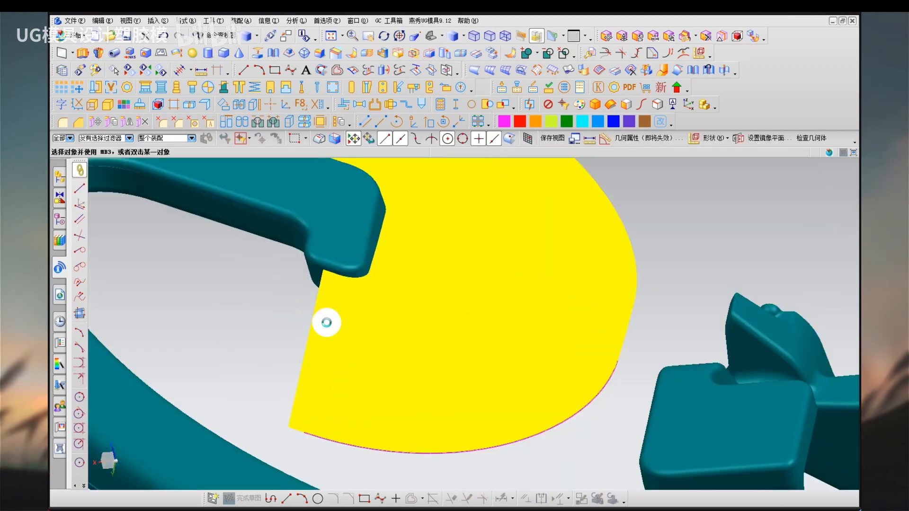
Examine the joined parting surface around the spoke's hook and compare the hook's end with the neighbouring hub block's outline.
middle_click_drag(399, 308, 407, 276)
scroll(391, 353, "down", 2)
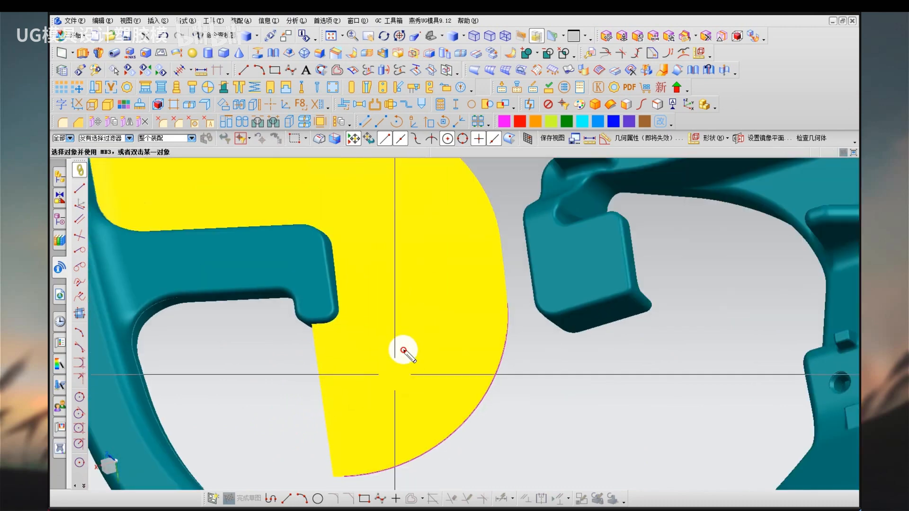
left_click_drag(406, 347, 416, 325)
left_click_drag(372, 196, 373, 195)
key("Escape")
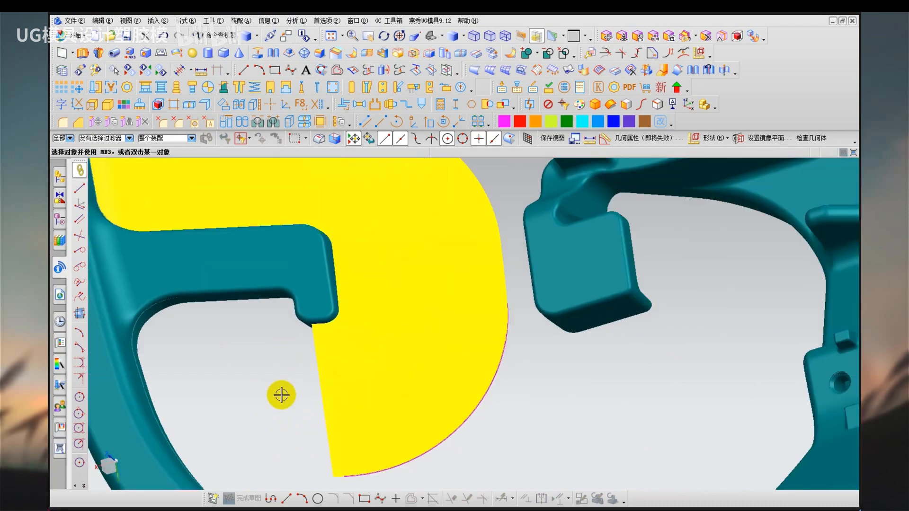
scroll(305, 328, "up", 3)
mouse_move(307, 330)
middle_mouse_down()
mouse_move(314, 321)
mouse_move(327, 327)
middle_mouse_up()
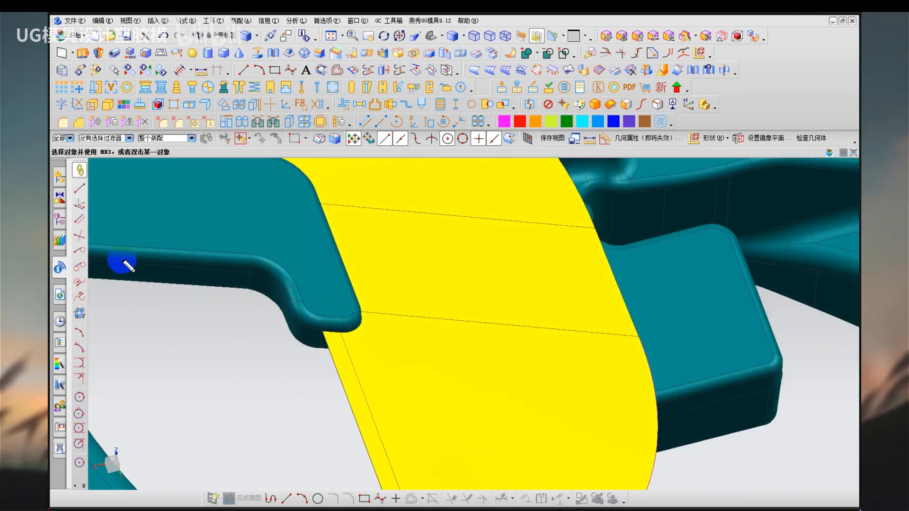
mouse_move(122, 266)
left_mouse_down()
mouse_move(197, 266)
mouse_move(344, 337)
left_mouse_up()
key("Escape")
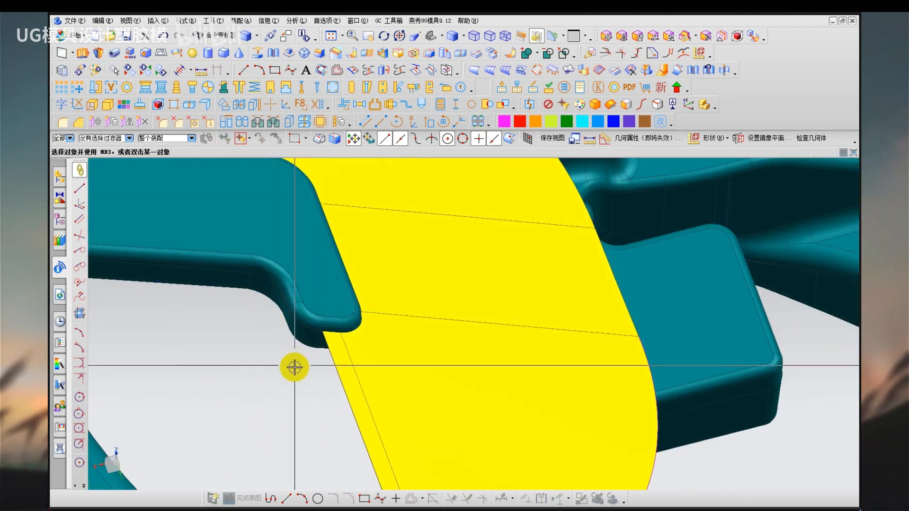
middle_click_drag(294, 368, 266, 382)
left_click_drag(256, 295, 293, 275)
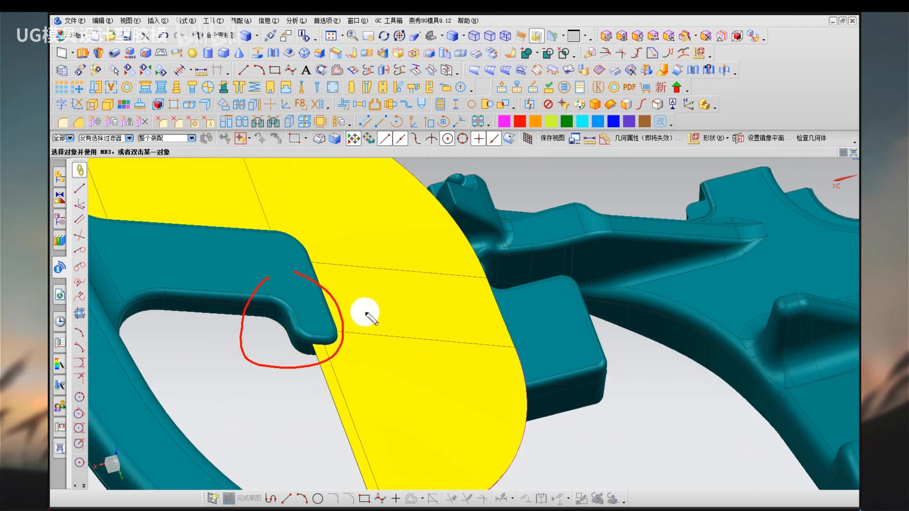
key("Escape")
mouse_move(365, 310)
middle_mouse_down()
mouse_move(435, 349)
mouse_move(408, 335)
mouse_move(413, 343)
mouse_move(544, 263)
middle_mouse_up()
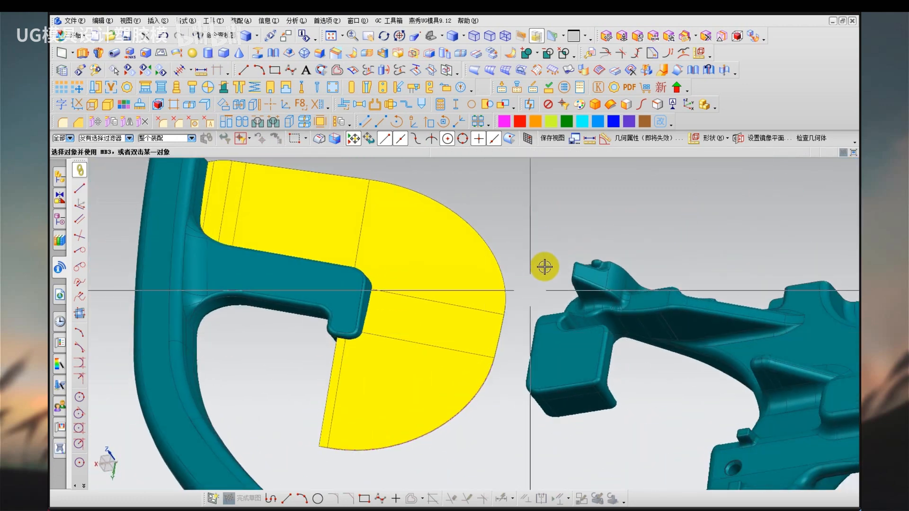
left_click_drag(374, 264, 364, 332)
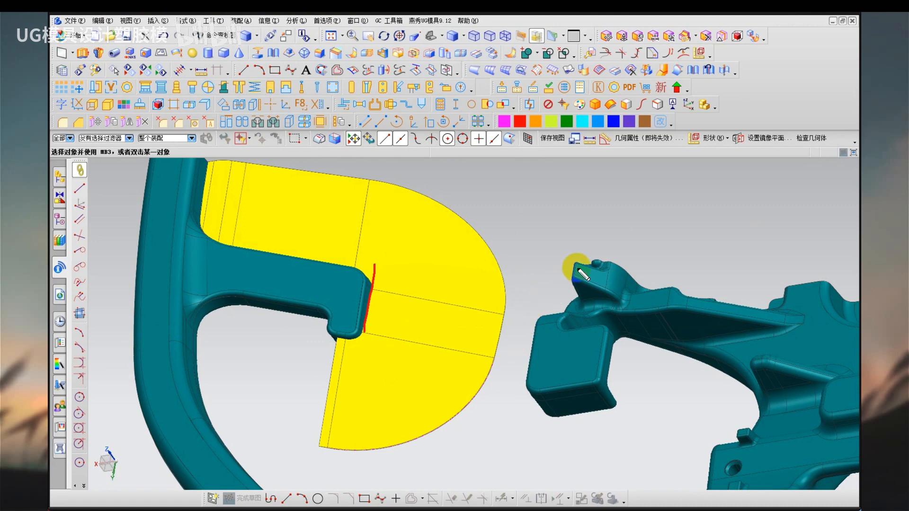
left_click_drag(576, 268, 540, 315)
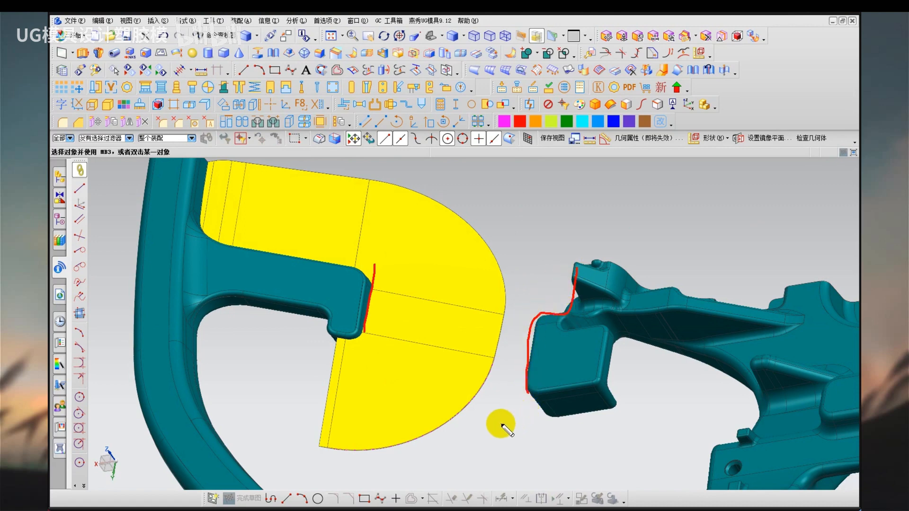
key("Escape")
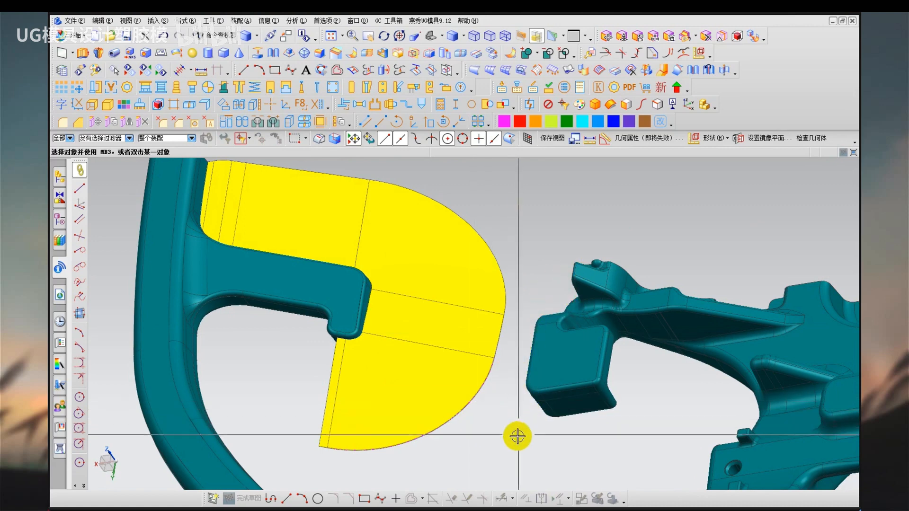
Inspect the underside of the spoke's hook and the parting surface outline in the face analysis display.
right_click_drag(517, 436, 555, 474)
scroll(315, 344, "up", 2)
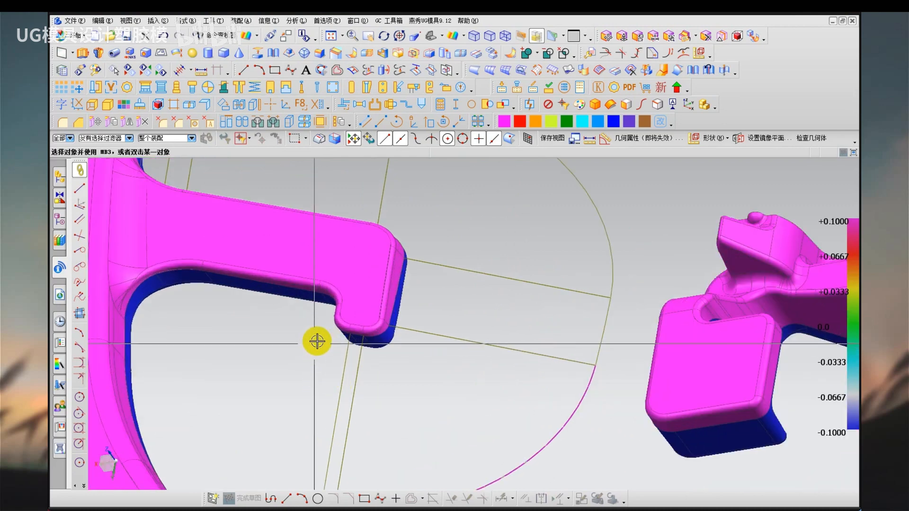
middle_click_drag(355, 340, 381, 339)
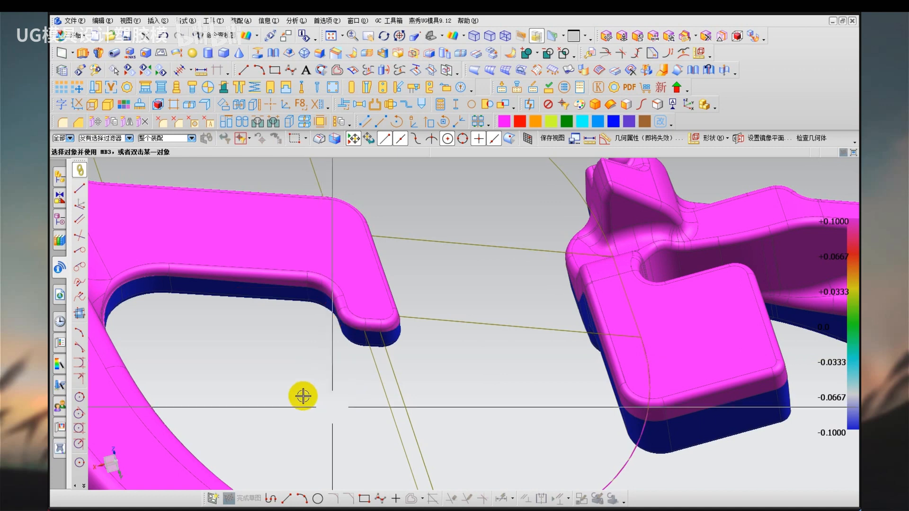
scroll(301, 395, "up", 2)
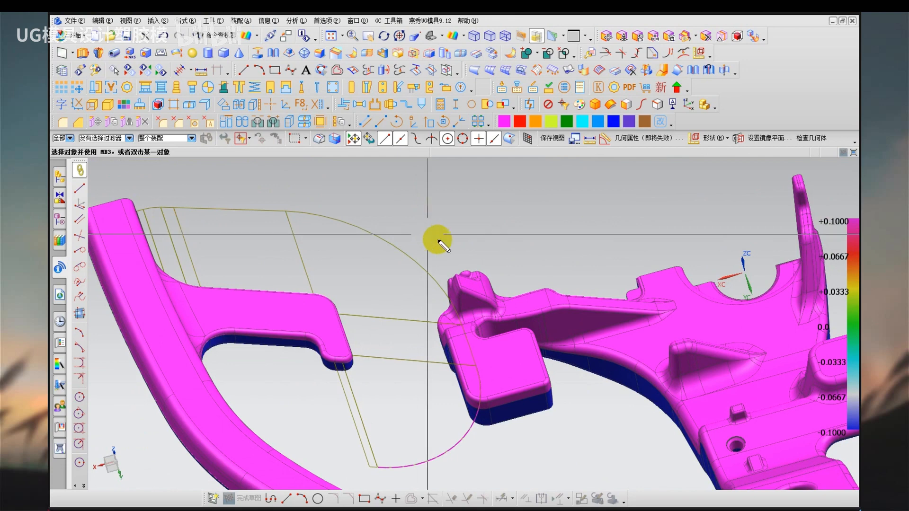
mouse_move(402, 176)
left_mouse_down()
mouse_move(574, 298)
mouse_move(564, 168)
left_mouse_up()
left_click_drag(427, 245, 523, 198)
mouse_move(564, 169)
left_mouse_down()
mouse_move(575, 184)
mouse_move(567, 181)
left_mouse_up()
left_click_drag(427, 244, 428, 248)
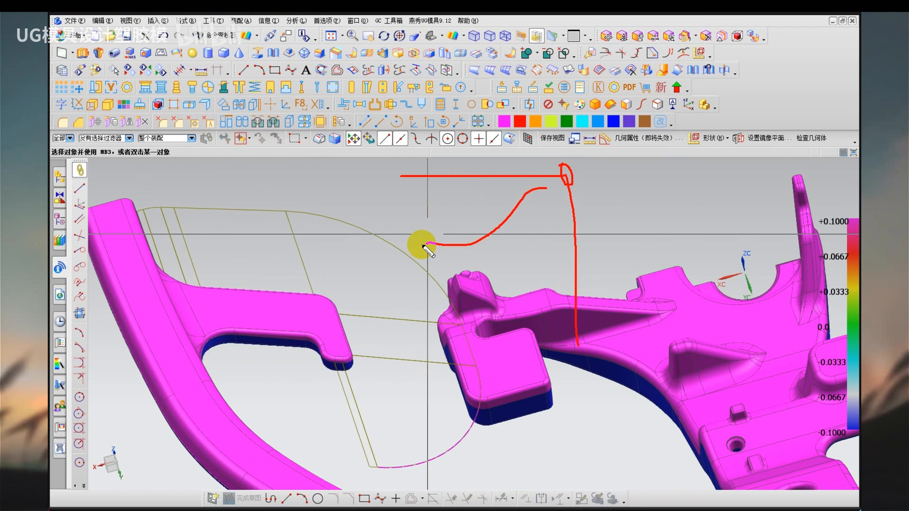
left_click_drag(434, 244, 440, 245)
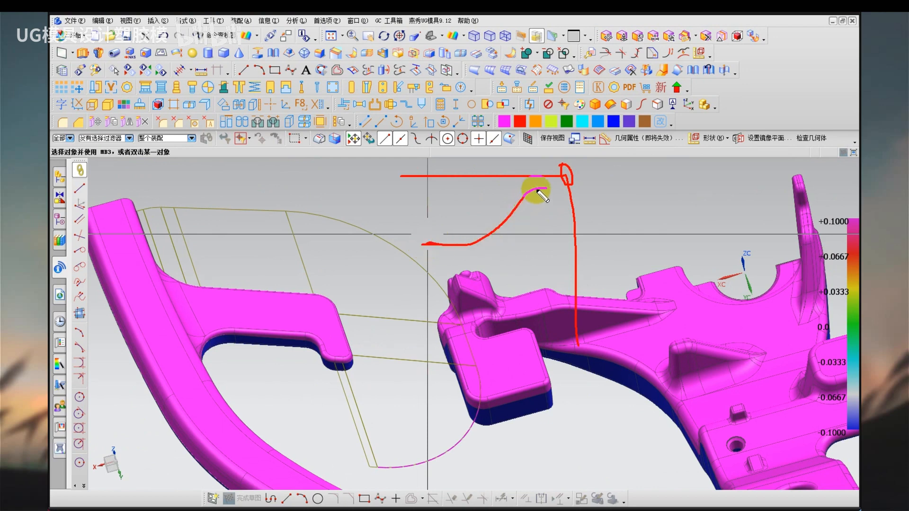
key("Escape")
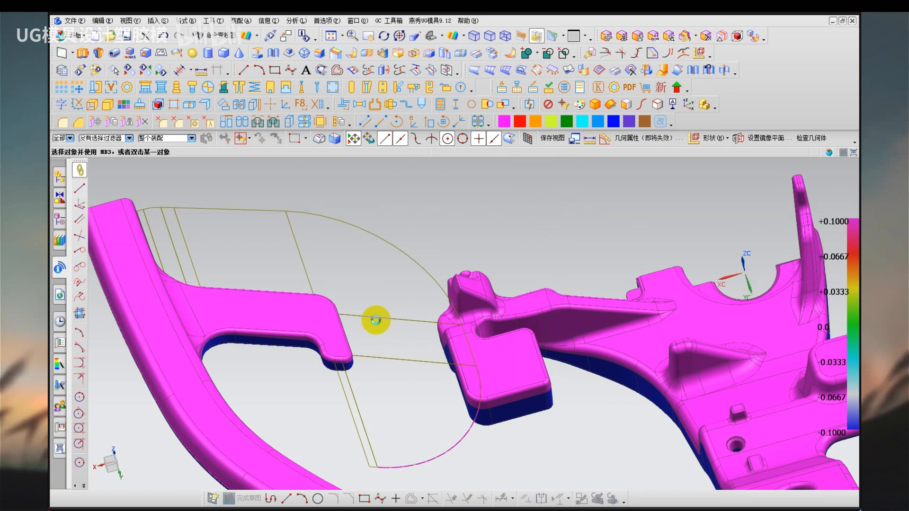
Inspect the spoke's sloping parting edge from the side and follow it along the inner side of the hook.
middle_click_drag(375, 319, 450, 355)
mouse_move(515, 340)
left_mouse_down()
mouse_move(467, 349)
mouse_move(404, 379)
left_mouse_up()
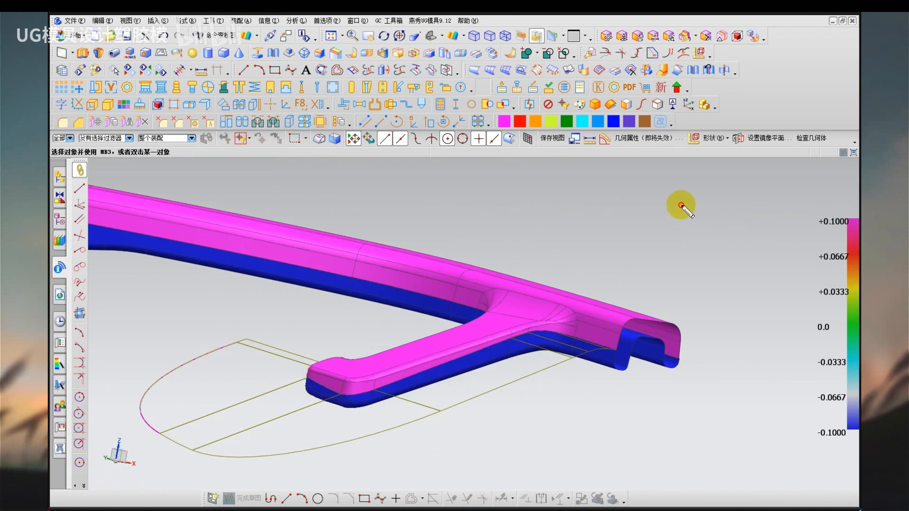
left_click_drag(687, 204, 346, 213)
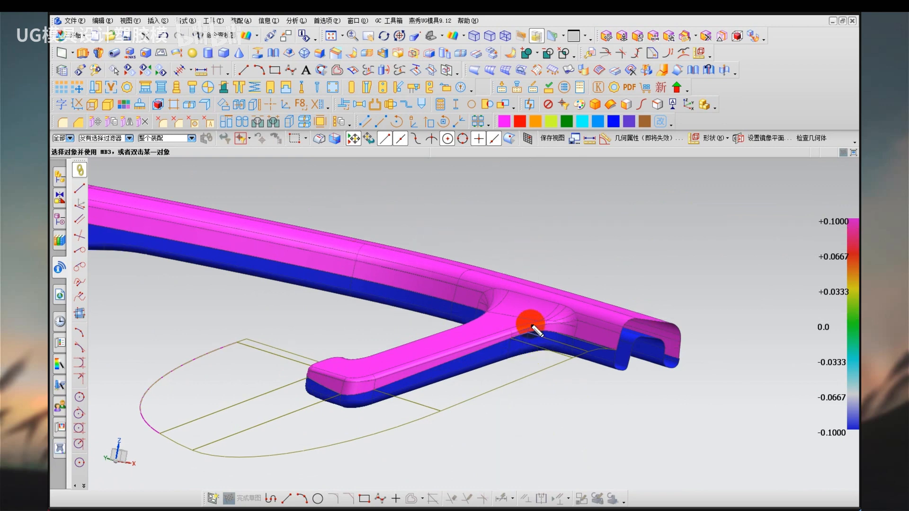
mouse_move(531, 326)
left_mouse_down()
mouse_move(375, 395)
mouse_move(344, 306)
mouse_move(264, 311)
left_mouse_up()
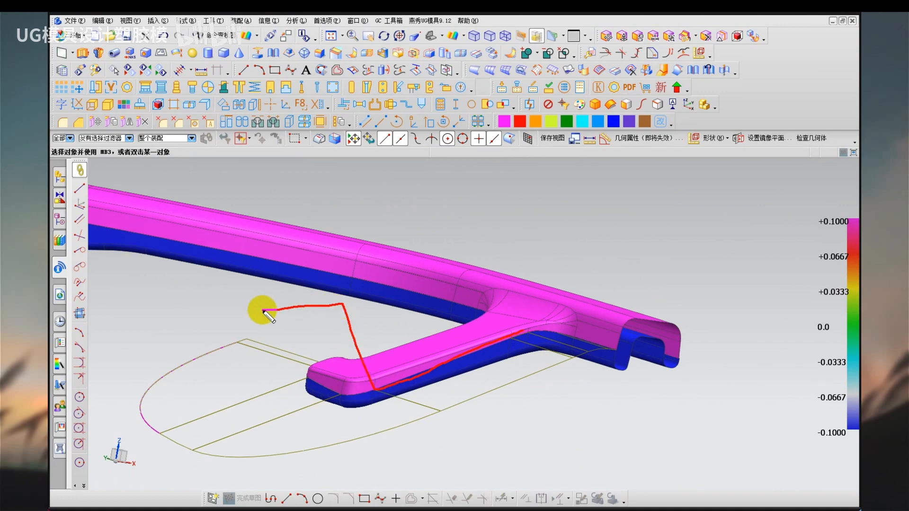
key("Escape")
mouse_move(353, 311)
middle_mouse_down()
mouse_move(437, 331)
mouse_move(456, 378)
mouse_move(471, 367)
mouse_move(476, 337)
middle_mouse_up()
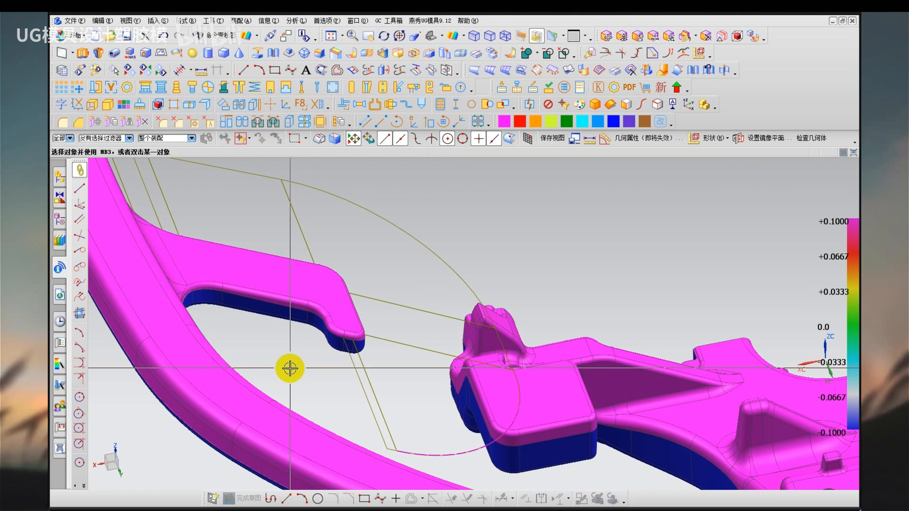
left_click(157, 265)
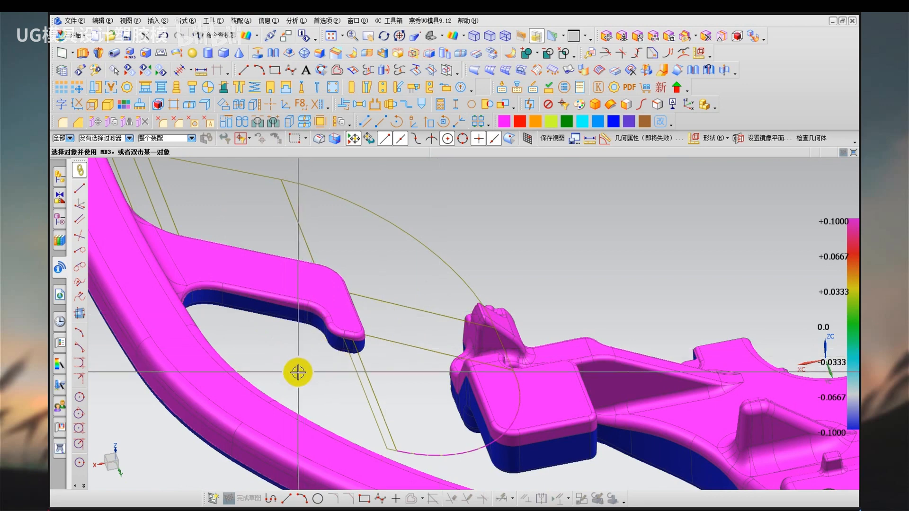
scroll(294, 357, "up", 2)
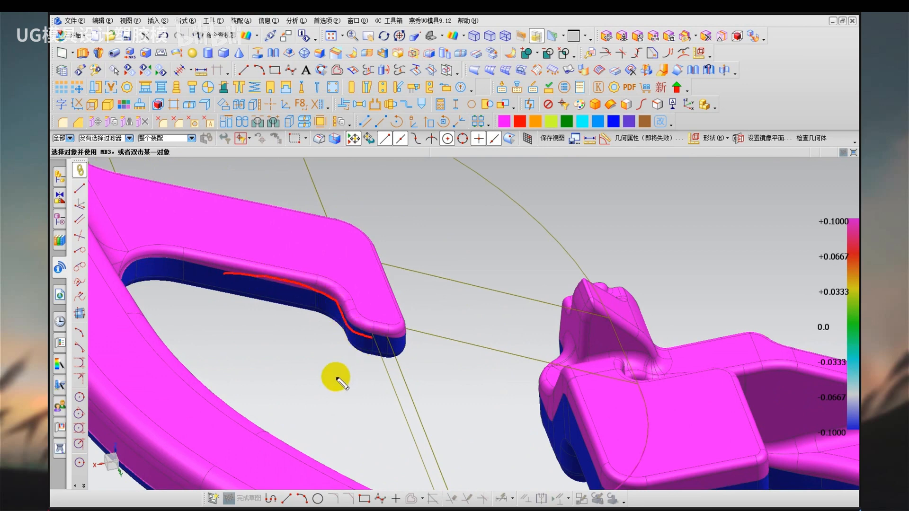
key("Escape")
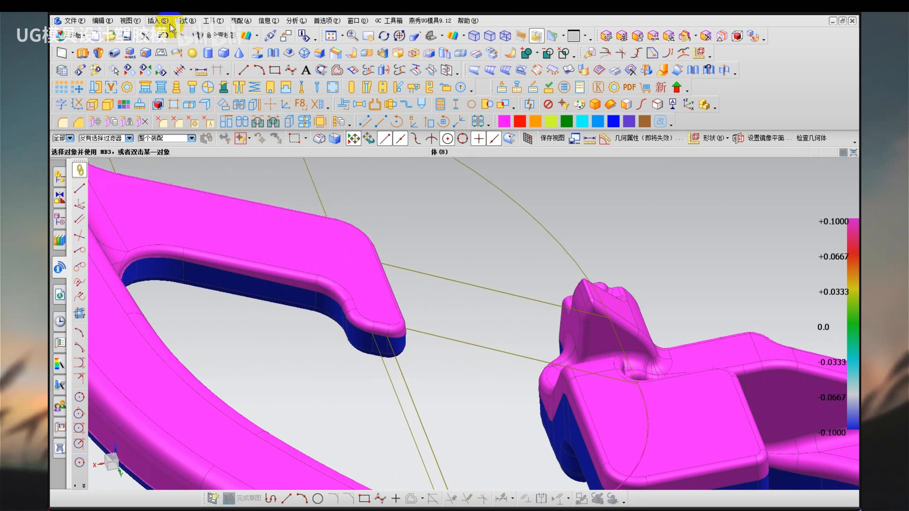
Extrude the four connected parting edges along the hook's inner side in the Y direction with a 35 mm end distance.
left_click(157, 21)
mouse_move(206, 165)
left_click(268, 167)
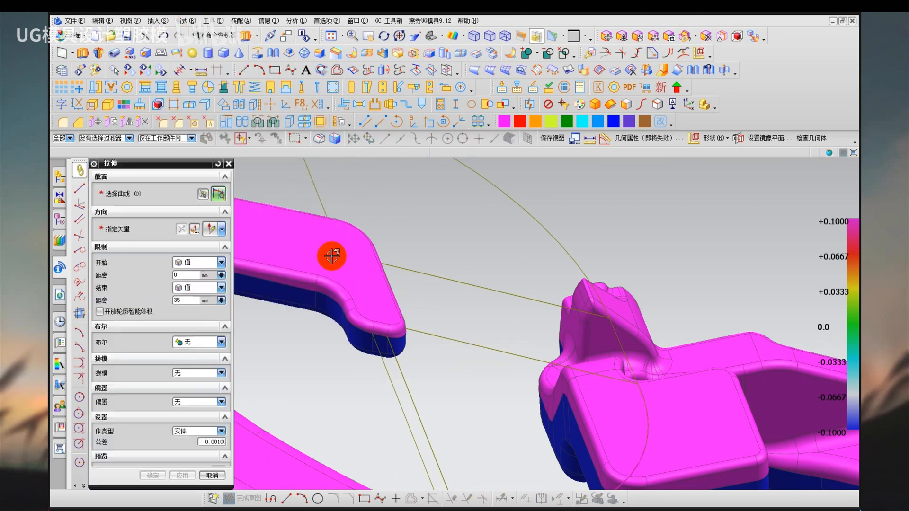
scroll(345, 382, "down", 5)
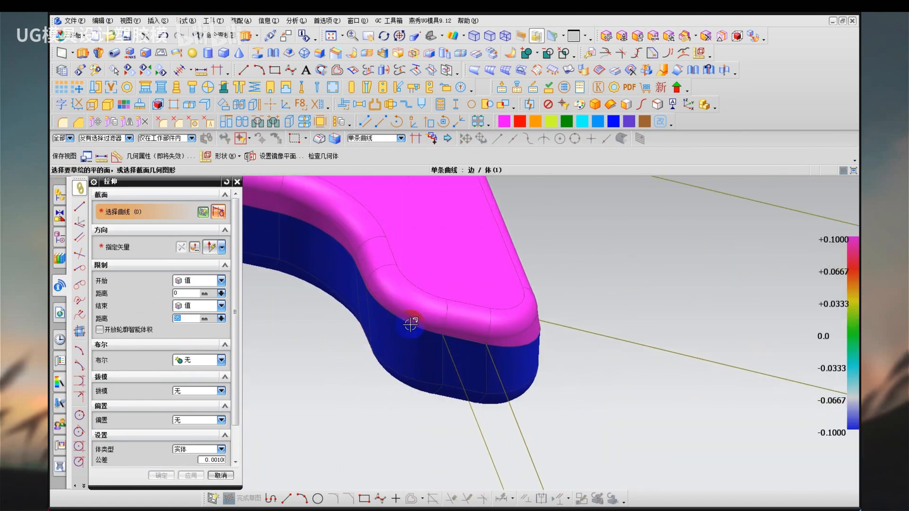
left_click(420, 326)
left_click(362, 277)
left_click(317, 228)
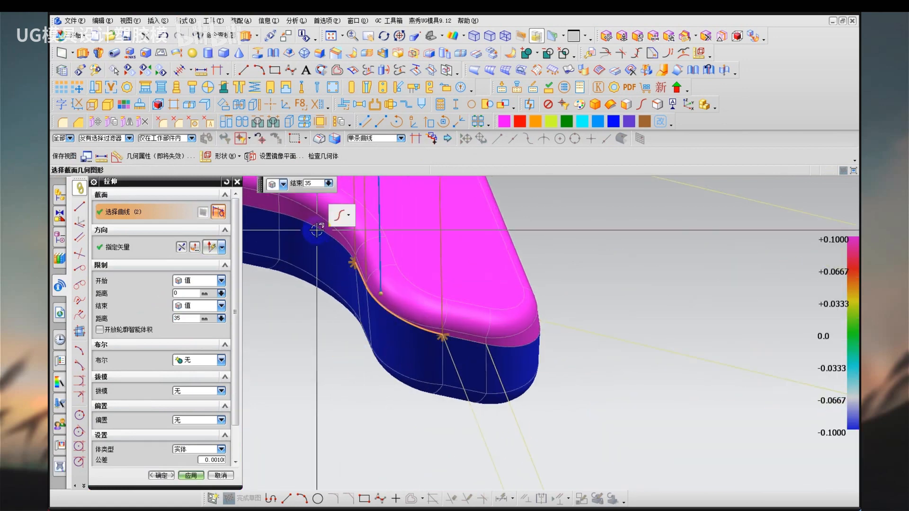
left_click(258, 209)
left_click(138, 256)
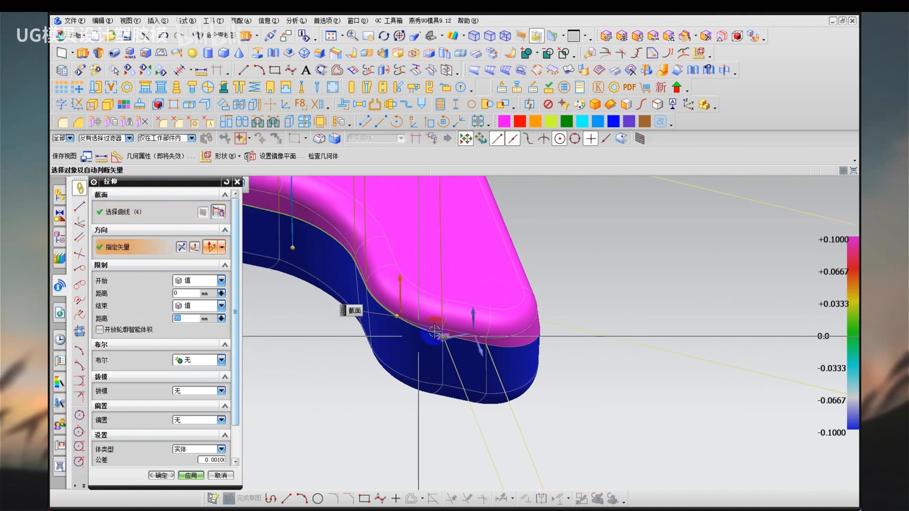
middle_click(371, 258)
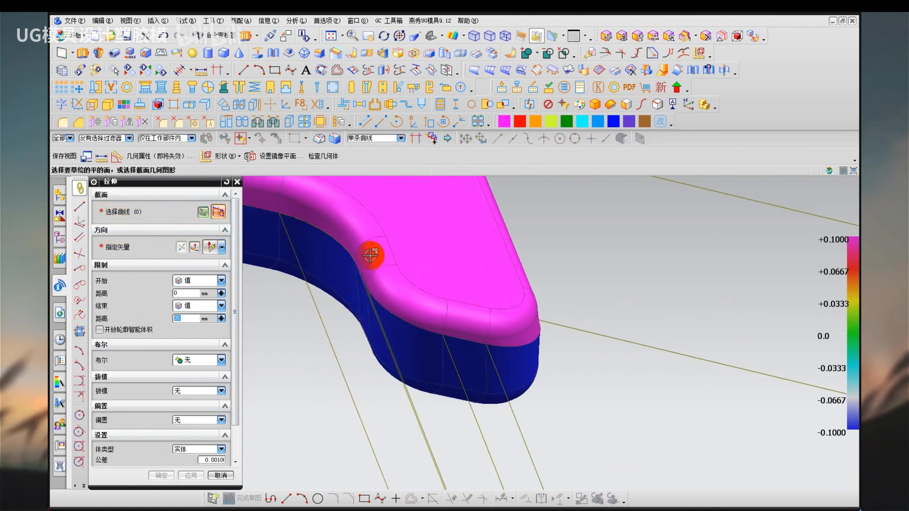
Inspect the sheet extruded from the hook's inner edges beside the larger parting surface in the shaded display.
scroll(372, 255, "down", 4)
middle_click(379, 265)
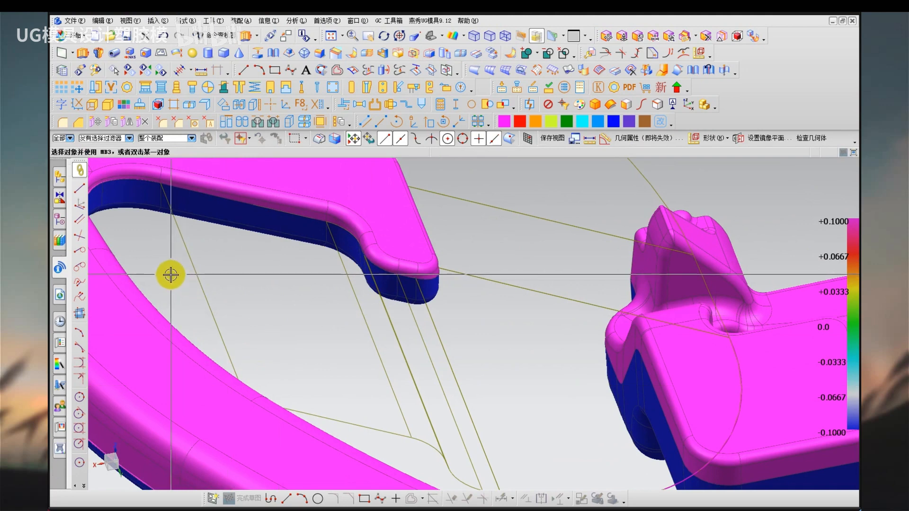
right_click_drag(171, 277, 170, 246)
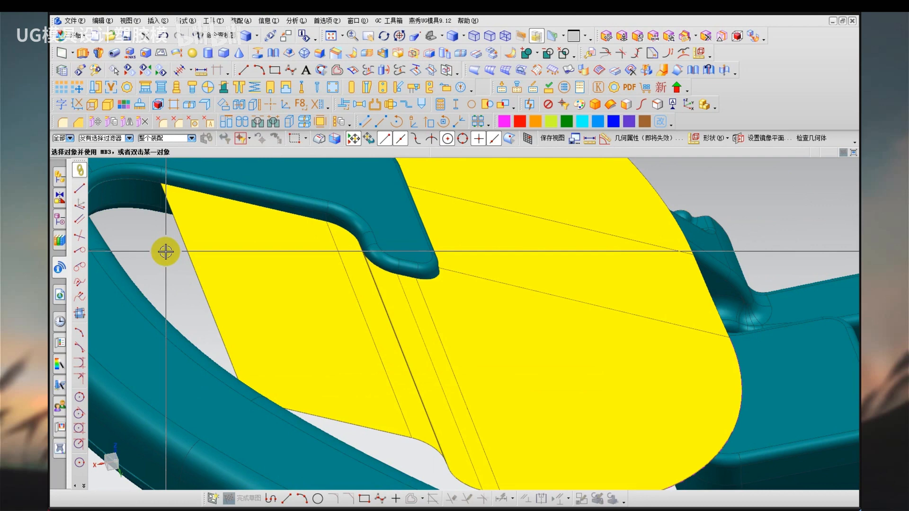
scroll(165, 251, "down", 1)
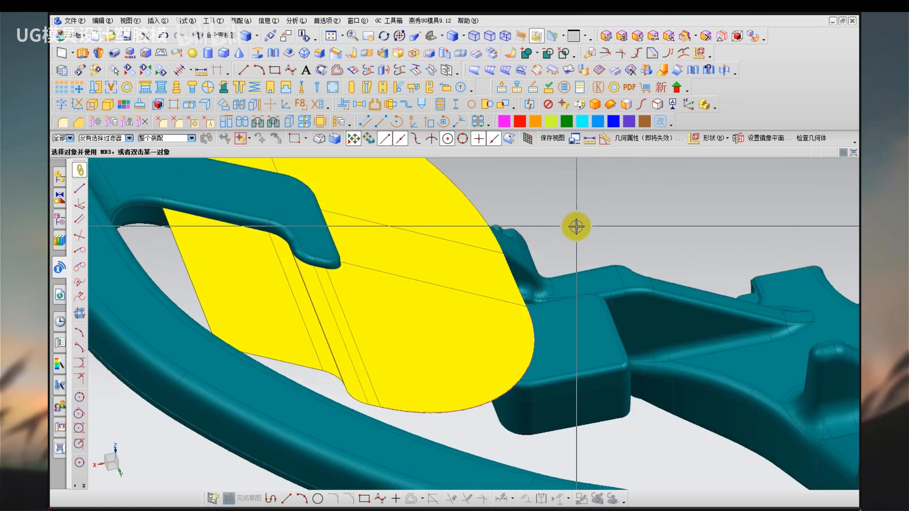
key("s")
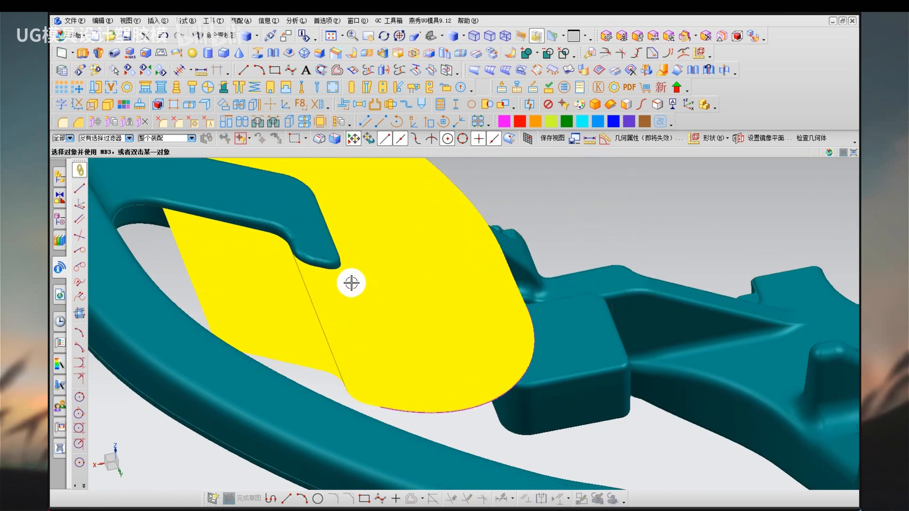
Examine close up the narrow stepped strip of the extruded sheet at the hook's inner bend.
middle_click_drag(324, 282, 388, 400)
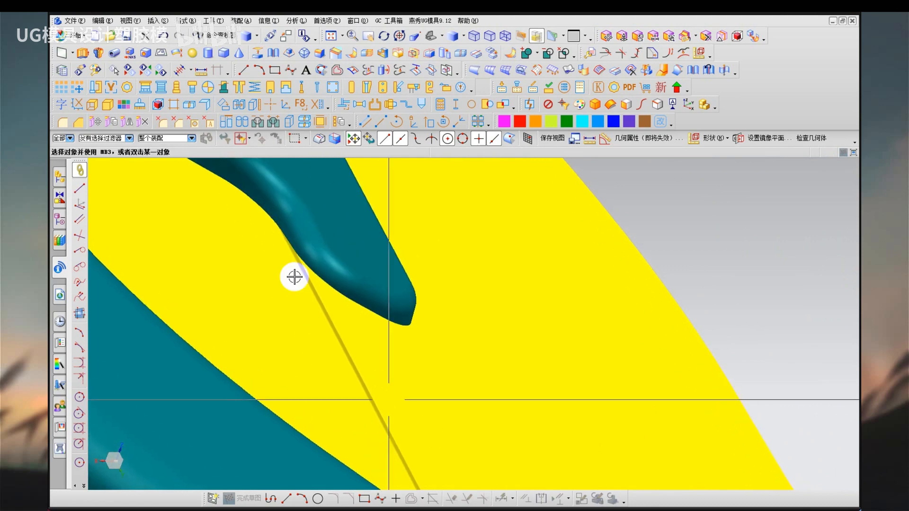
left_click_drag(200, 173, 327, 284)
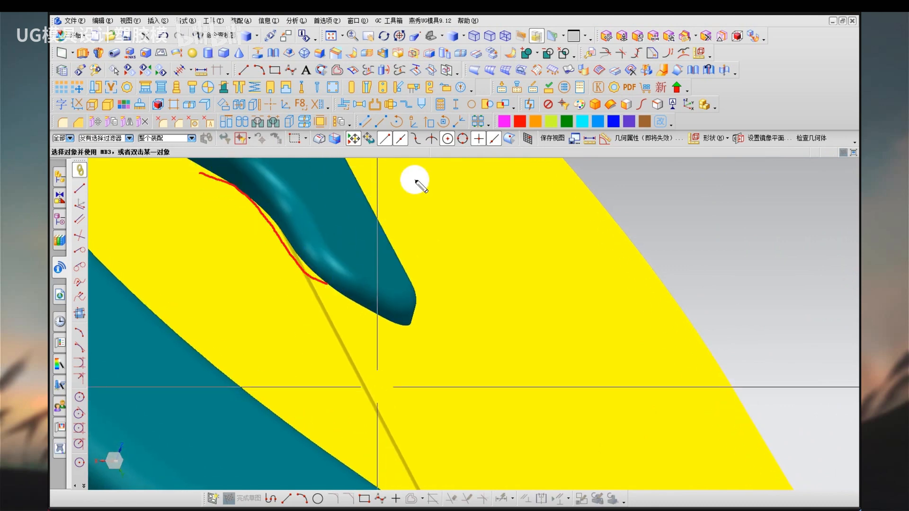
mouse_move(415, 180)
left_mouse_down()
mouse_move(351, 218)
mouse_move(289, 218)
left_mouse_up()
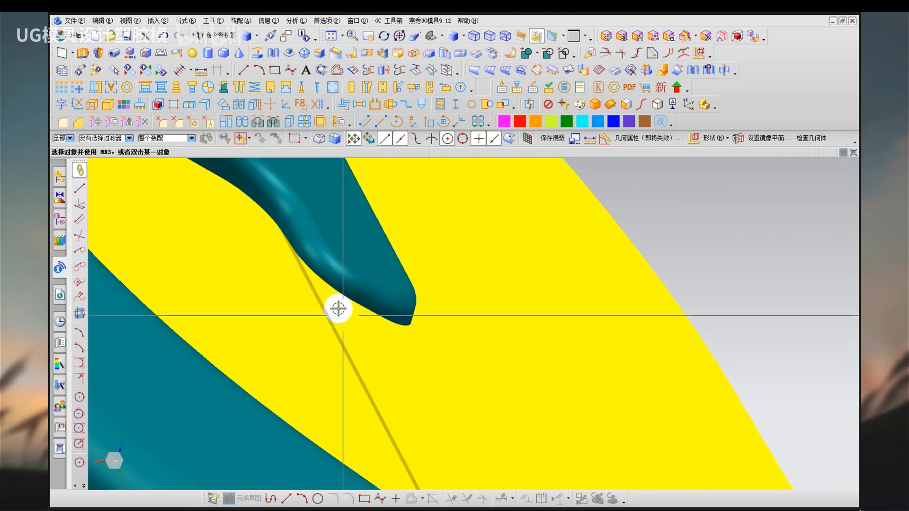
mouse_move(337, 308)
middle_mouse_down()
mouse_move(315, 301)
mouse_move(319, 293)
middle_mouse_up()
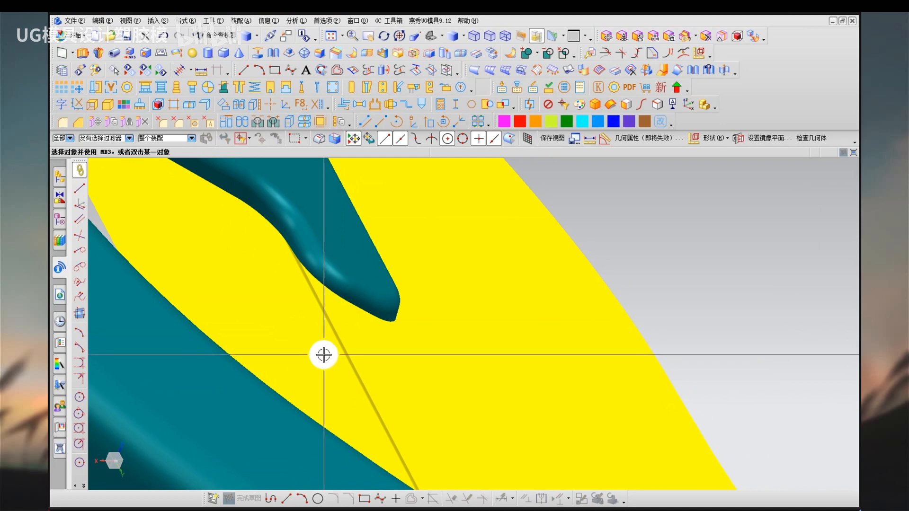
Hide the sheet extruded along the hook's inner side and switch the part to the face analysis display.
middle_click_drag(321, 360, 342, 290, "shift")
left_click(333, 297)
key("ctrl+b")
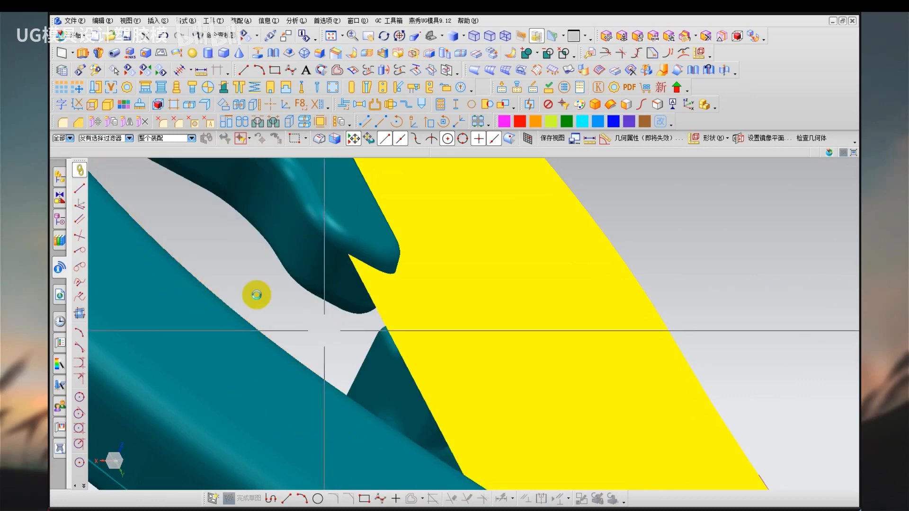
middle_click_drag(254, 273, 291, 376, "shift")
right_click_drag(292, 377, 308, 394)
key("ctrl+2")
Follow the curved parting edge along the hook's inner side to its end in the face analysis display.
mouse_move(205, 248)
left_mouse_down()
mouse_move(326, 265)
mouse_move(406, 314)
left_mouse_up()
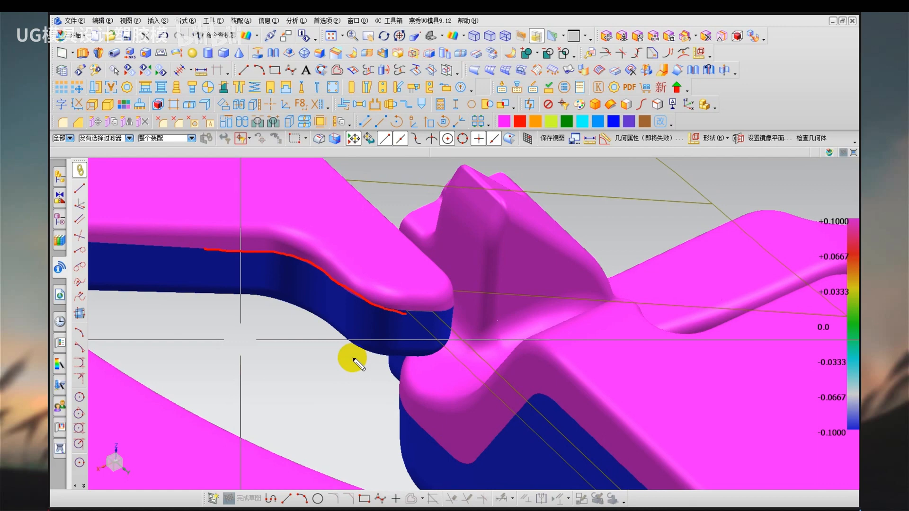
key("Escape")
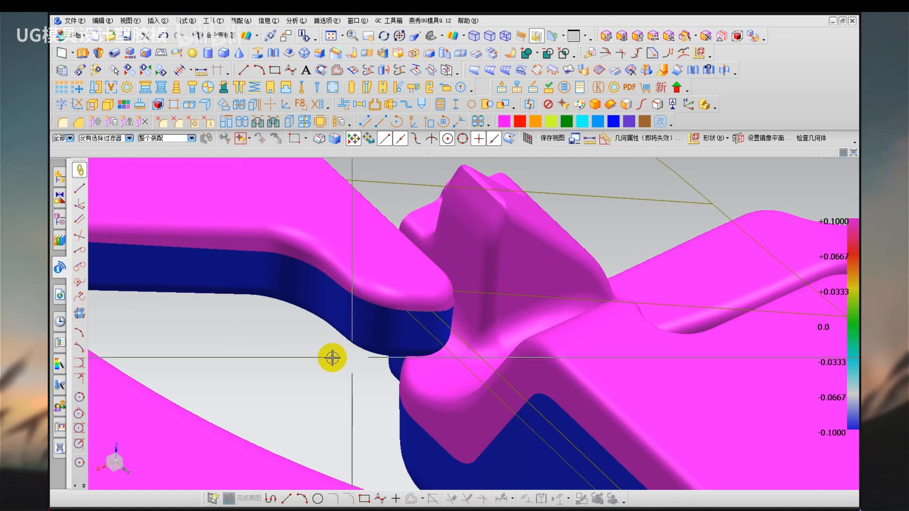
key("ctrl+2")
mouse_move(164, 249)
left_mouse_down()
mouse_move(277, 259)
mouse_move(415, 312)
left_mouse_up()
left_click_drag(428, 165, 345, 200)
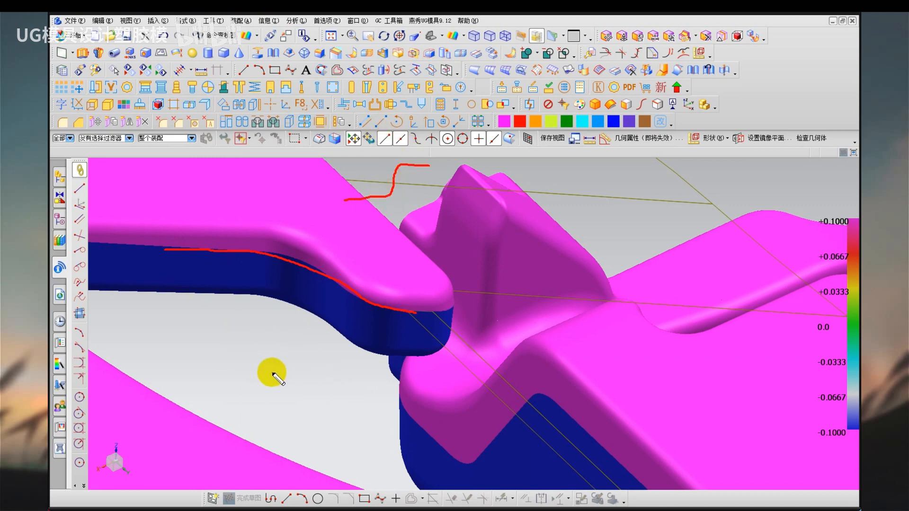
key("Escape")
Bring back the hidden sheet in the shaded display and examine its steep strip where it meets the hook.
right_click_drag(272, 381, 271, 340)
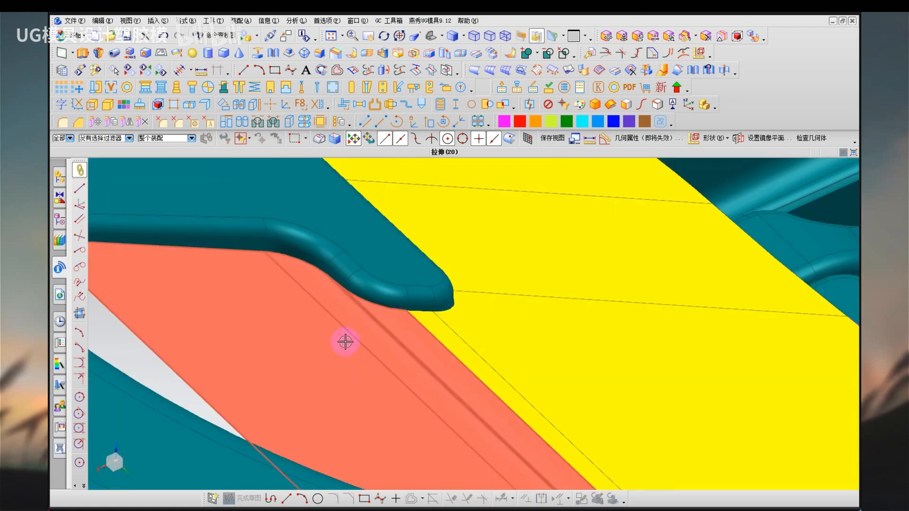
mouse_move(345, 341)
middle_mouse_down()
mouse_move(324, 330)
mouse_move(325, 319)
mouse_move(337, 334)
middle_mouse_up()
scroll(386, 346, "up", 8)
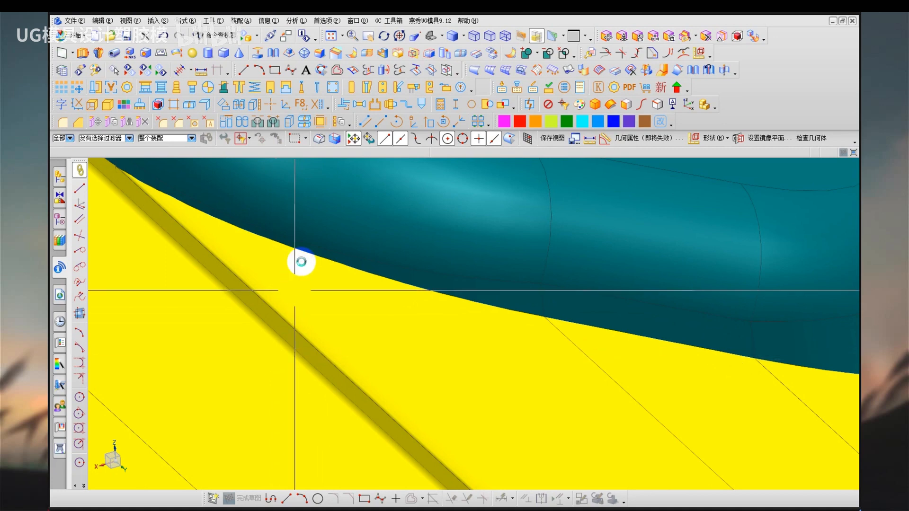
scroll(300, 262, "down", 3)
middle_click_drag(216, 358, 385, 347)
Hide the sheet beside the hook again and show the face analysis colours on the part.
left_click(366, 358)
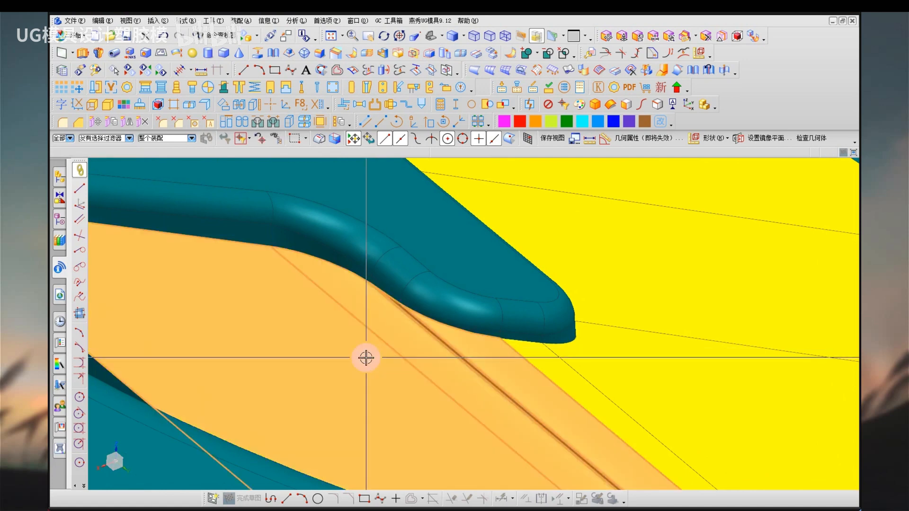
key("ctrl+b")
key("F9")
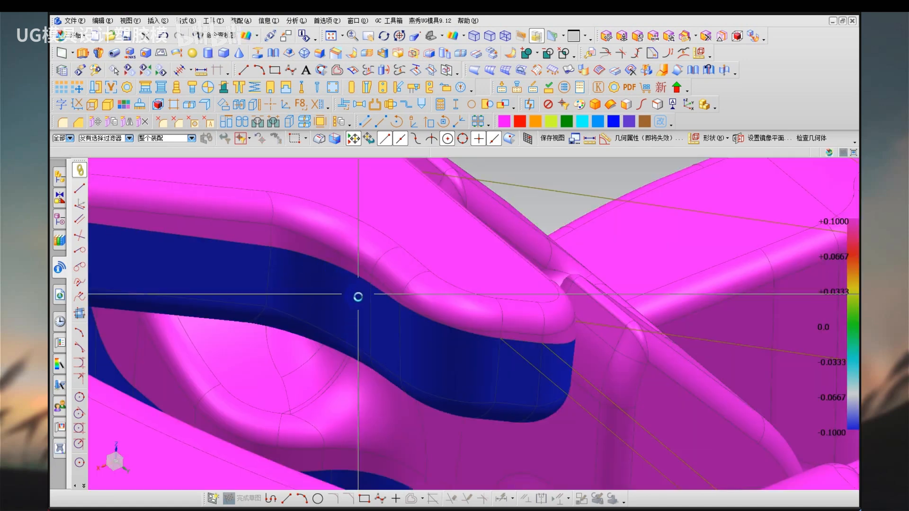
Inspect the jog in the hook's parting edge from the front view in the face analysis display.
middle_click_drag(534, 216, 402, 353)
scroll(406, 331, "up", 10)
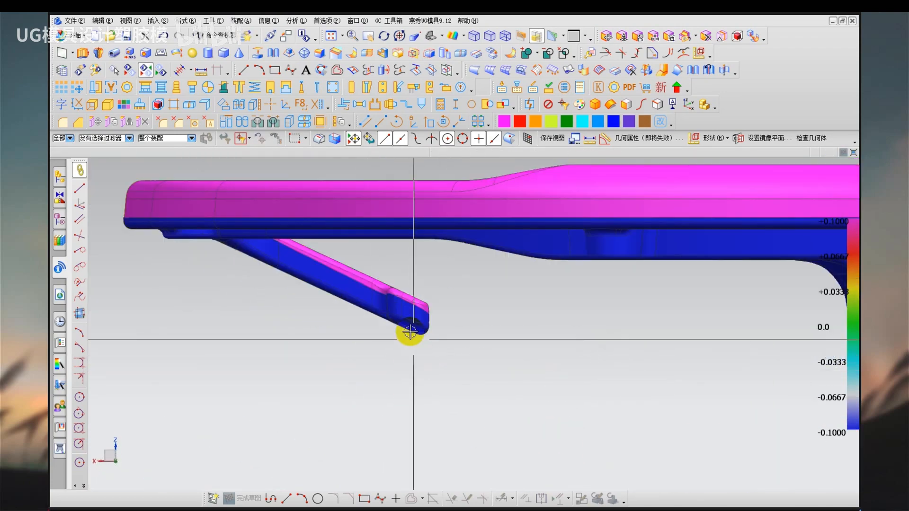
middle_click_drag(310, 269, 411, 350, "shift")
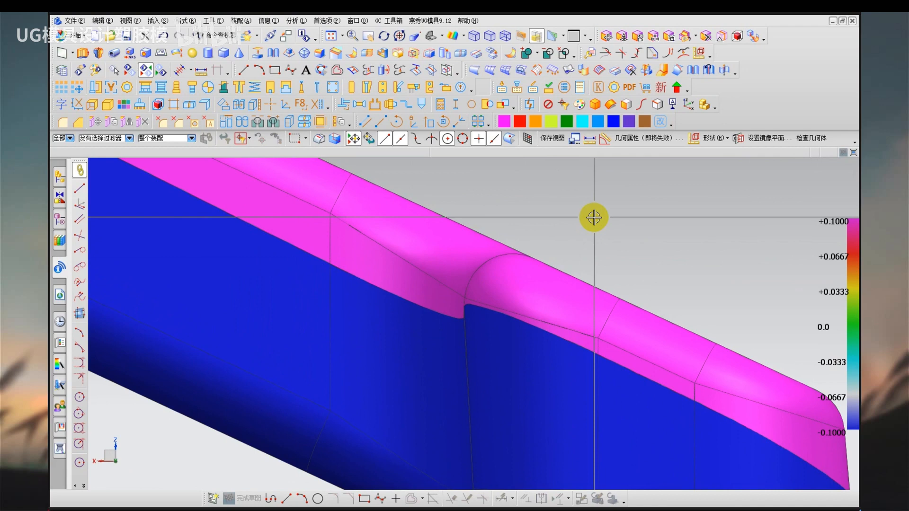
key("ctrl+2")
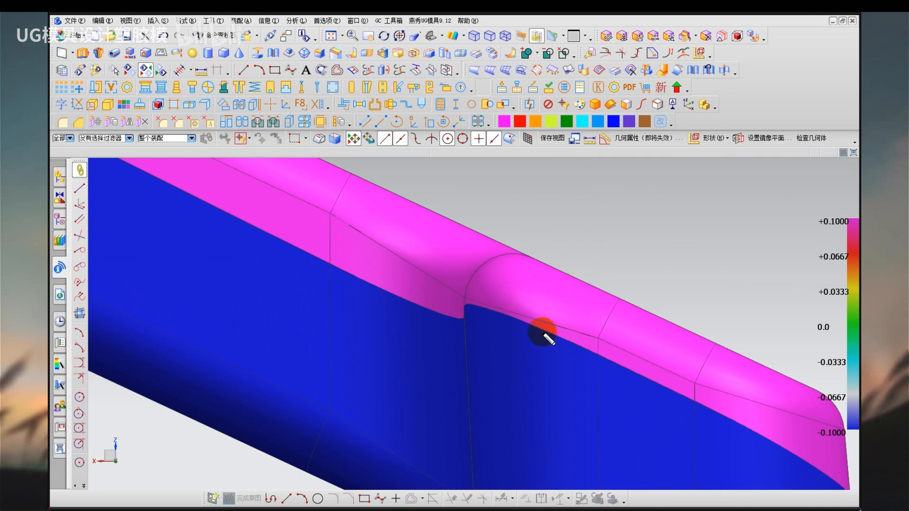
mouse_move(539, 328)
left_mouse_down()
mouse_move(475, 306)
mouse_move(463, 317)
mouse_move(445, 314)
mouse_move(336, 273)
left_mouse_up()
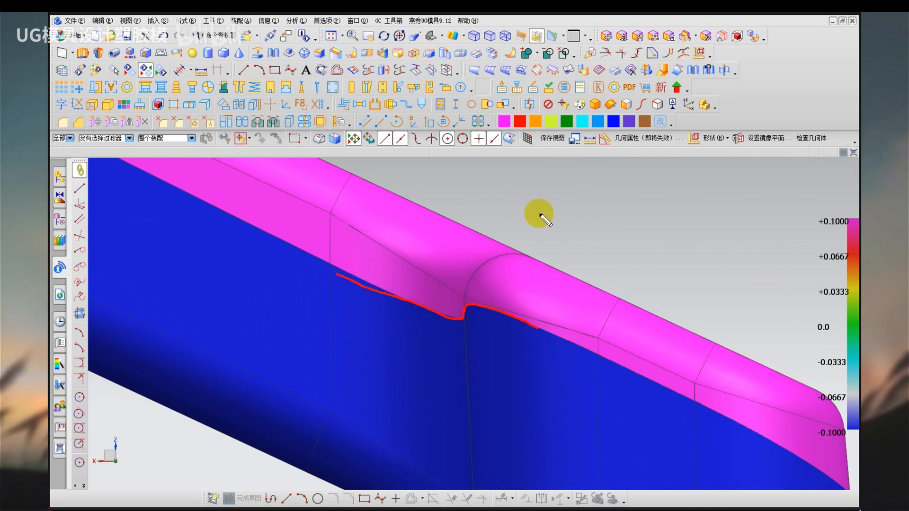
key("Escape")
scroll(571, 216, "down", 3)
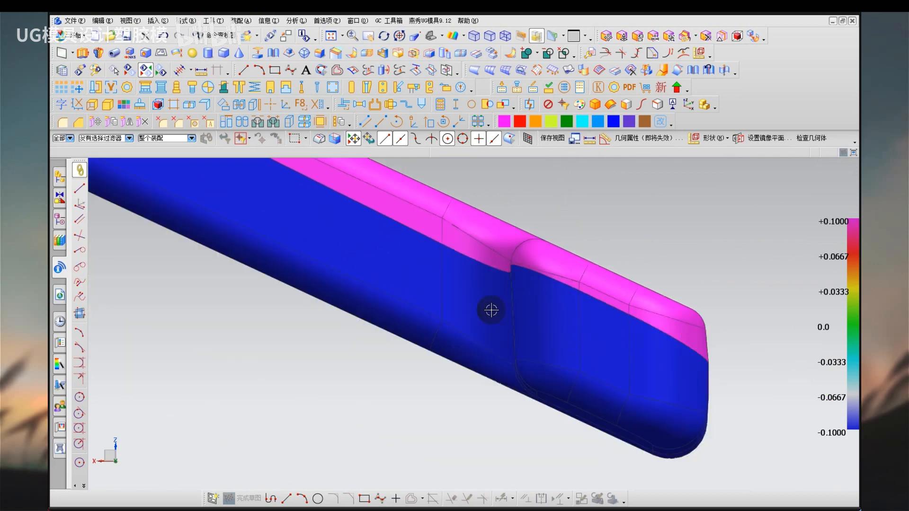
Compare the hook's curved inner parting edge with its sloping profile as seen from the side.
middle_click_drag(462, 312, 481, 328)
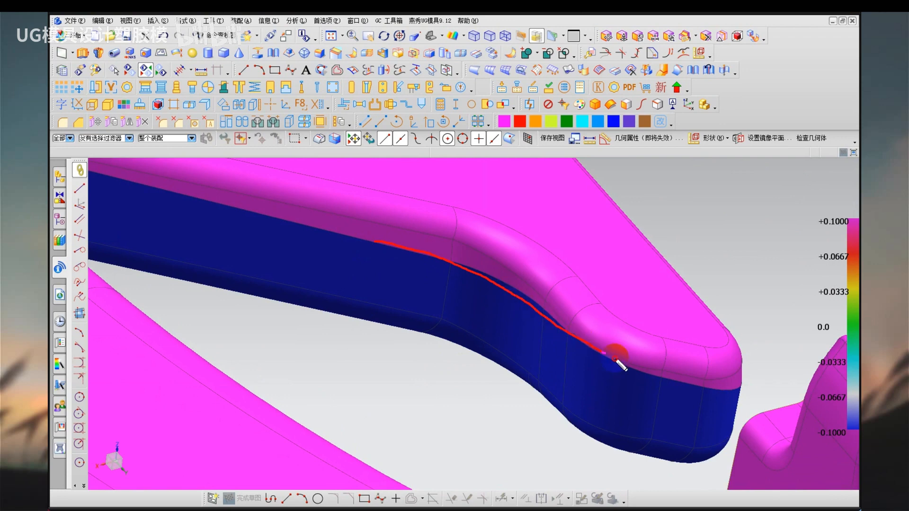
scroll(470, 377, "down", 2)
key("F8")
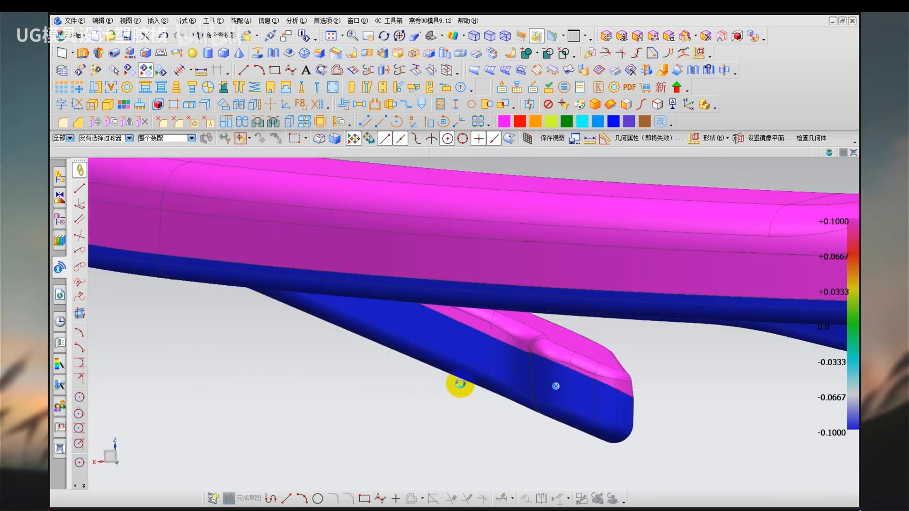
middle_click_drag(429, 417, 409, 373, "shift")
scroll(408, 372, "down", 1)
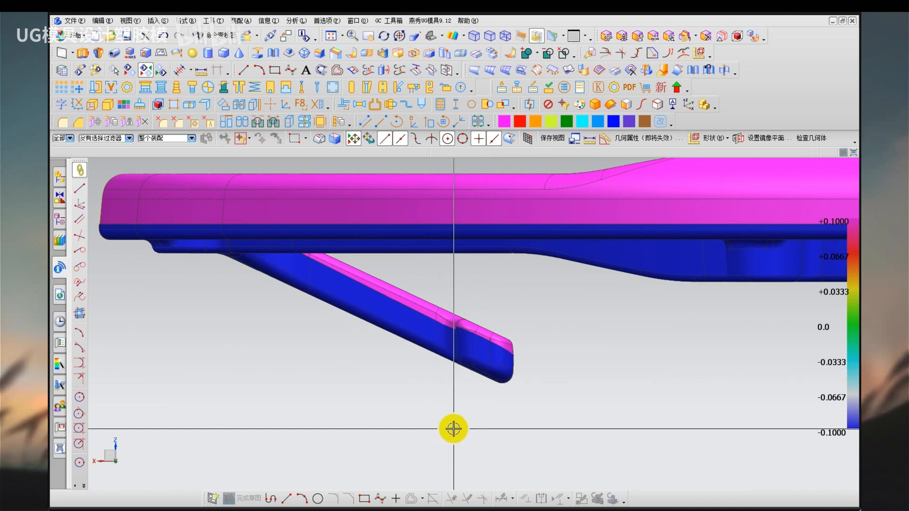
middle_click_drag(426, 400, 444, 408)
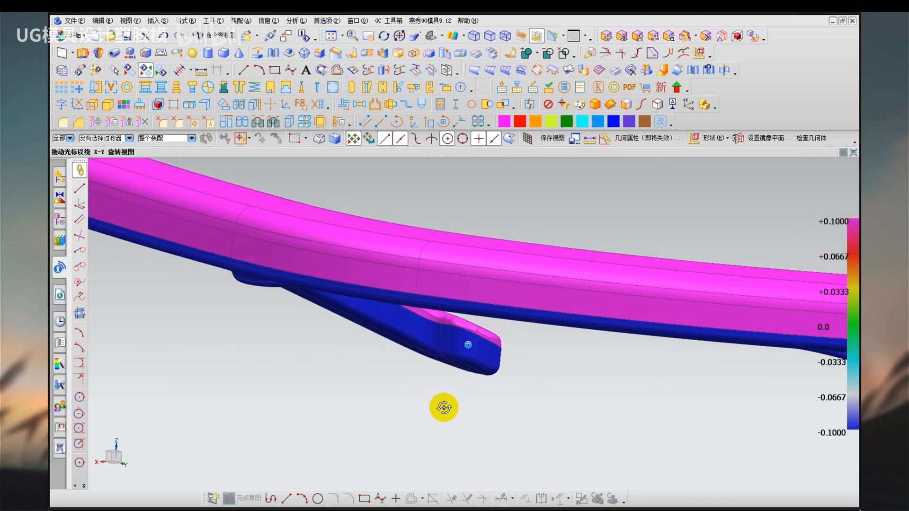
middle_click_drag(444, 408, 442, 420)
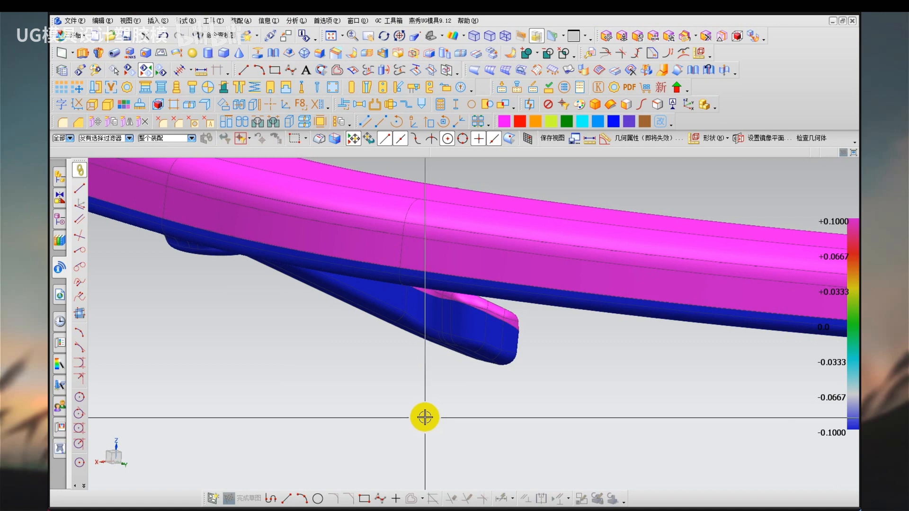
Examine the parting edge around the hook's inner bend from above and from the front below the rim.
scroll(414, 380, "up", 1)
mouse_move(414, 380)
middle_mouse_down()
mouse_move(408, 376)
mouse_move(422, 404)
mouse_move(421, 392)
middle_mouse_up()
mouse_move(366, 259)
left_mouse_down()
mouse_move(396, 257)
mouse_move(497, 290)
left_mouse_up()
key("Escape")
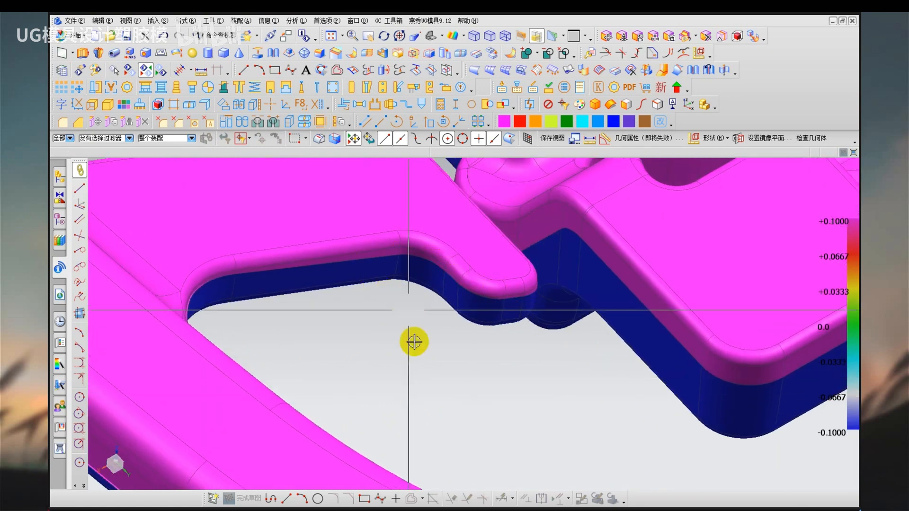
scroll(415, 349, "down", 1)
middle_click_drag(415, 349, 386, 402)
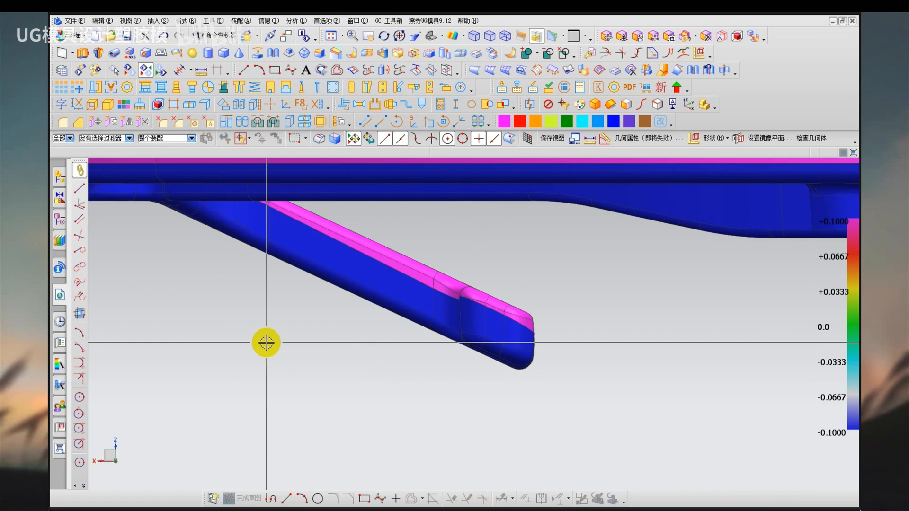
Return to the shaded display and show the hidden parting sheets around the hook again.
right_click_drag(294, 333, 304, 374)
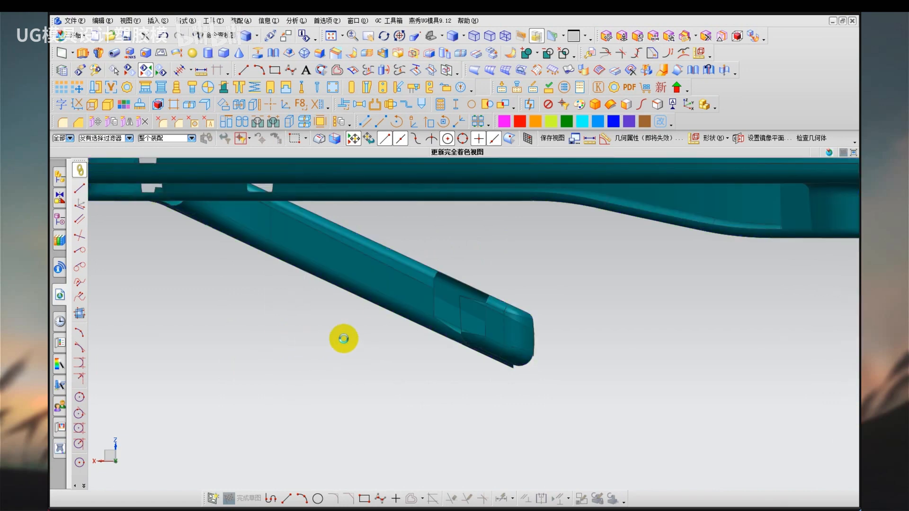
scroll(384, 329, "down", 3)
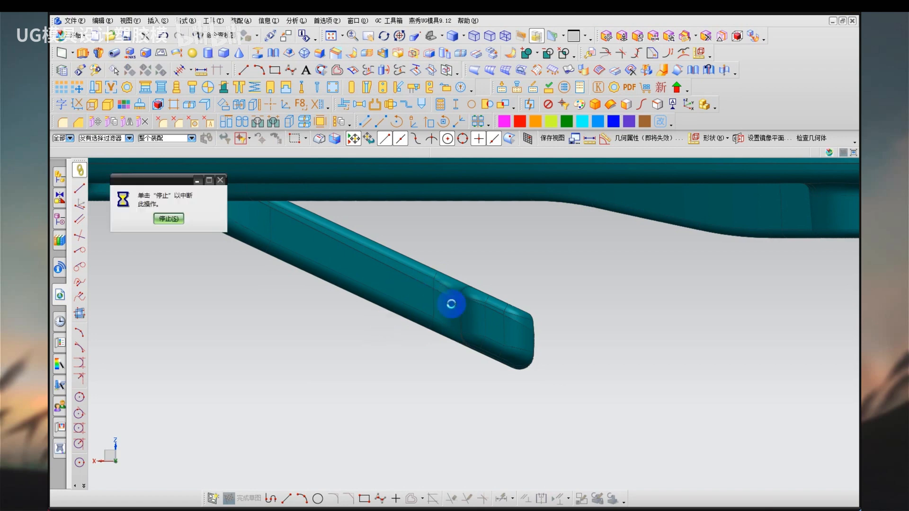
middle_click_drag(431, 324, 425, 391)
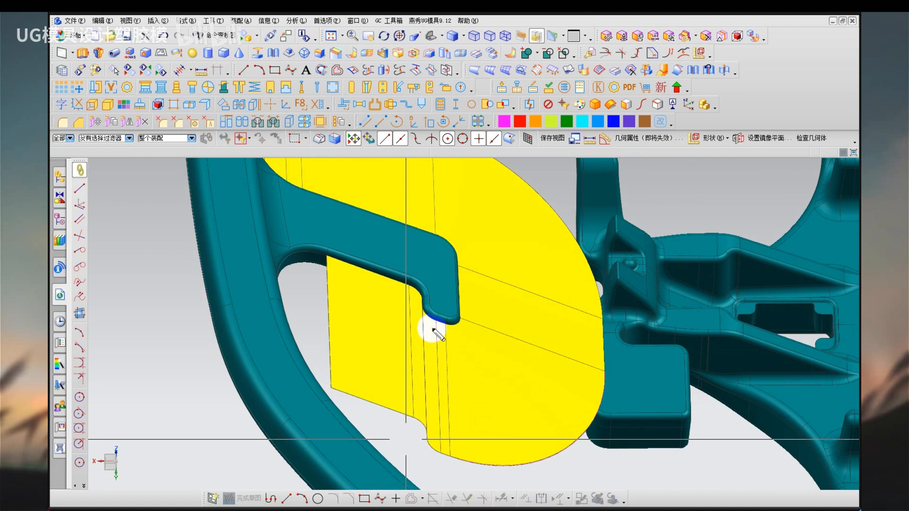
Compare the straight and the slanted extrusion direction for the parting edges at the hook's inner bend.
mouse_move(423, 306)
left_mouse_down()
mouse_move(422, 422)
mouse_move(430, 410)
left_mouse_up()
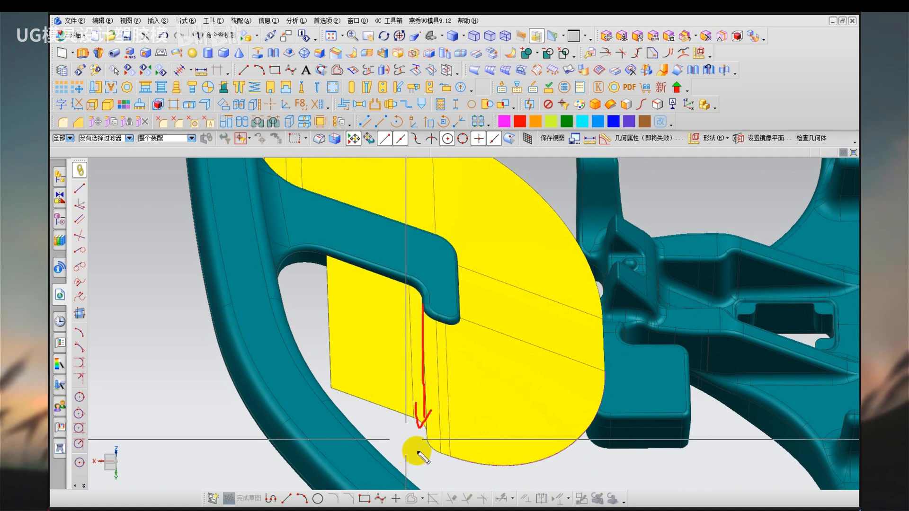
key("Escape")
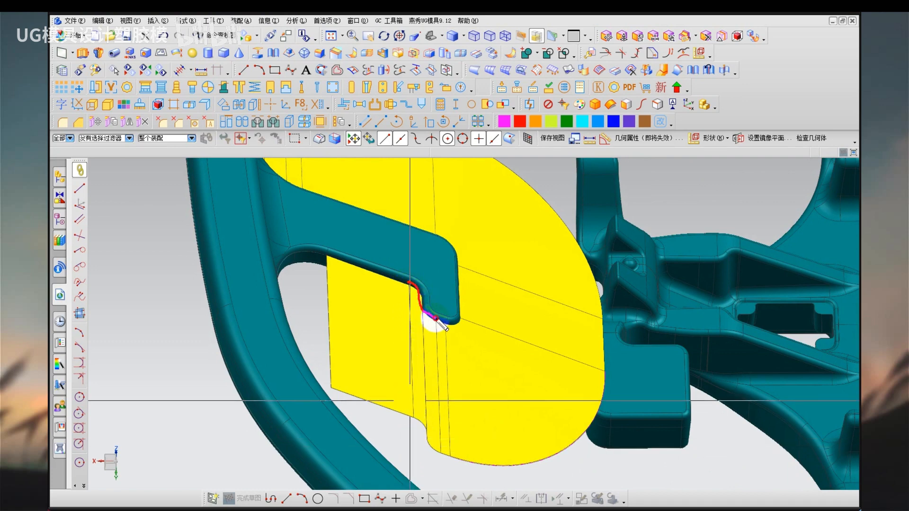
mouse_move(424, 311)
left_mouse_down()
mouse_move(366, 391)
mouse_move(387, 401)
left_mouse_up()
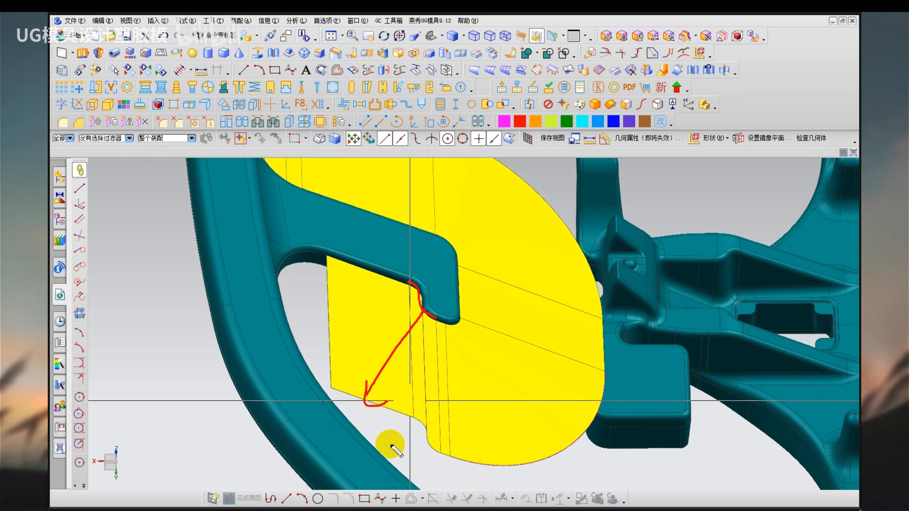
key("Escape")
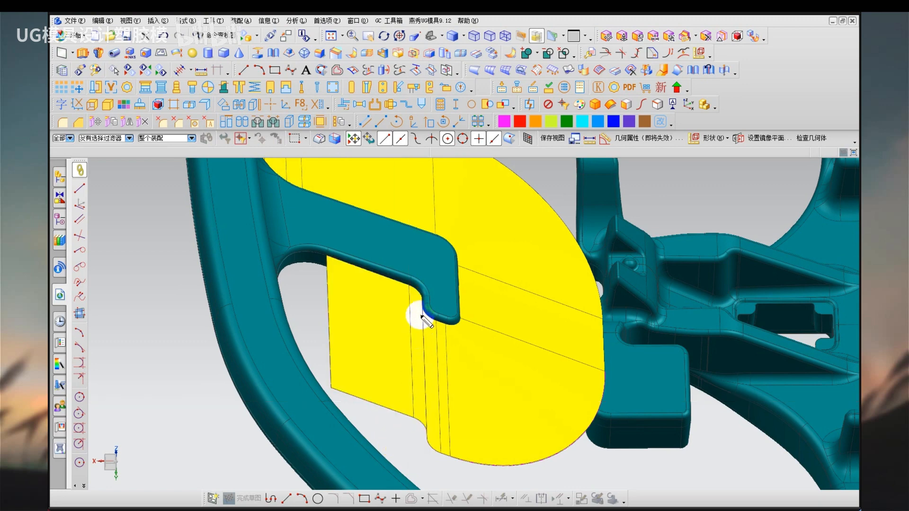
Examine the direction of the parting sheets below the hook's inner bend from an angle and from the front.
left_click_drag(422, 307, 425, 384)
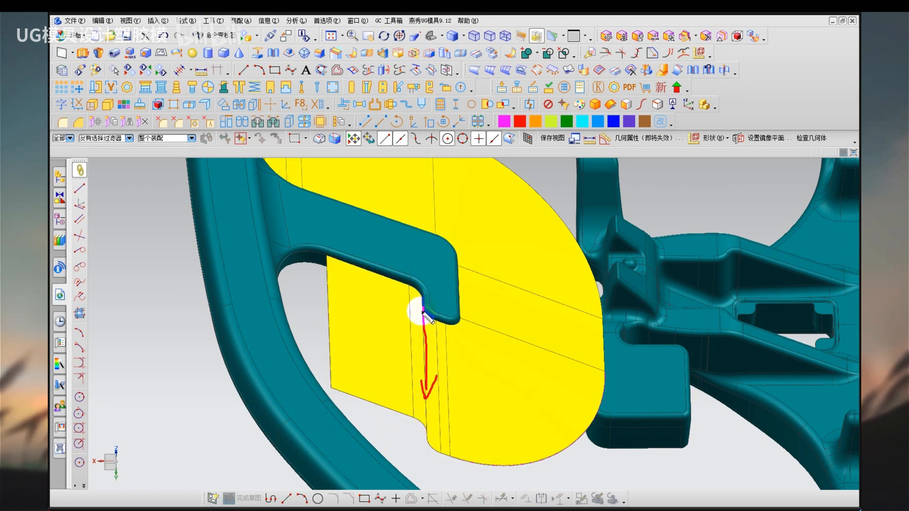
mouse_move(417, 309)
left_mouse_down()
mouse_move(376, 351)
mouse_move(392, 366)
left_mouse_up()
key("Escape")
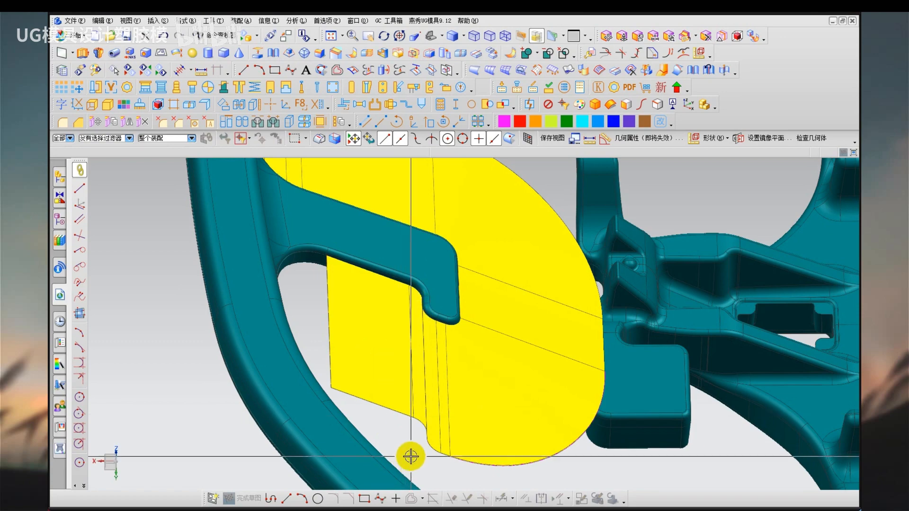
mouse_move(406, 442)
middle_mouse_down()
mouse_move(400, 408)
mouse_move(407, 426)
middle_mouse_up()
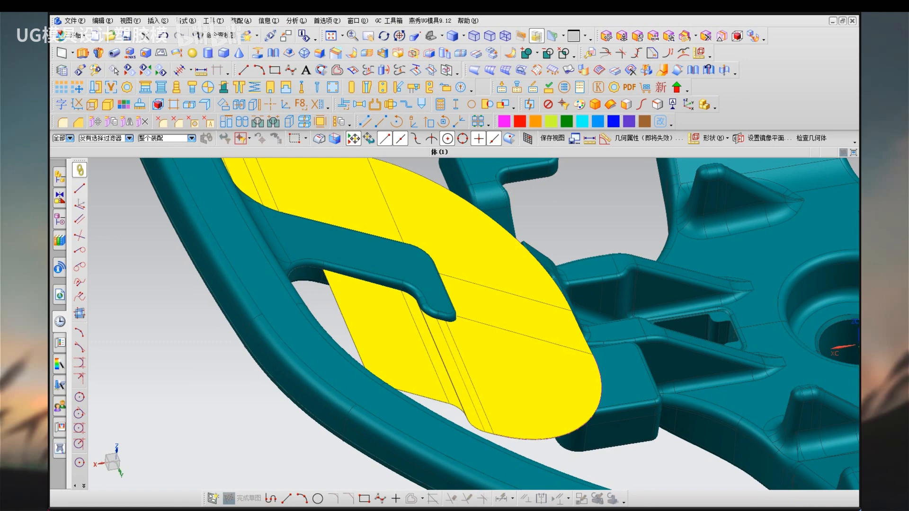
key("q")
key("u")
key("Escape")
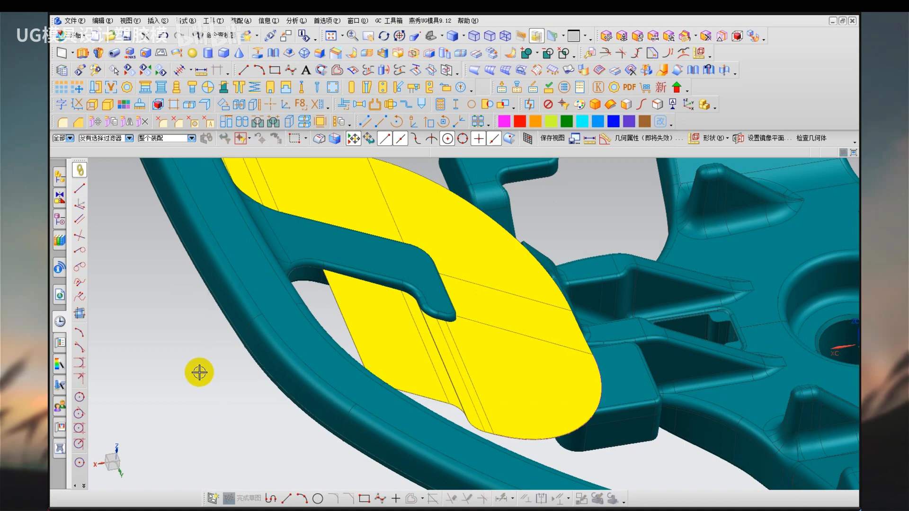
scroll(191, 344, "down", 2)
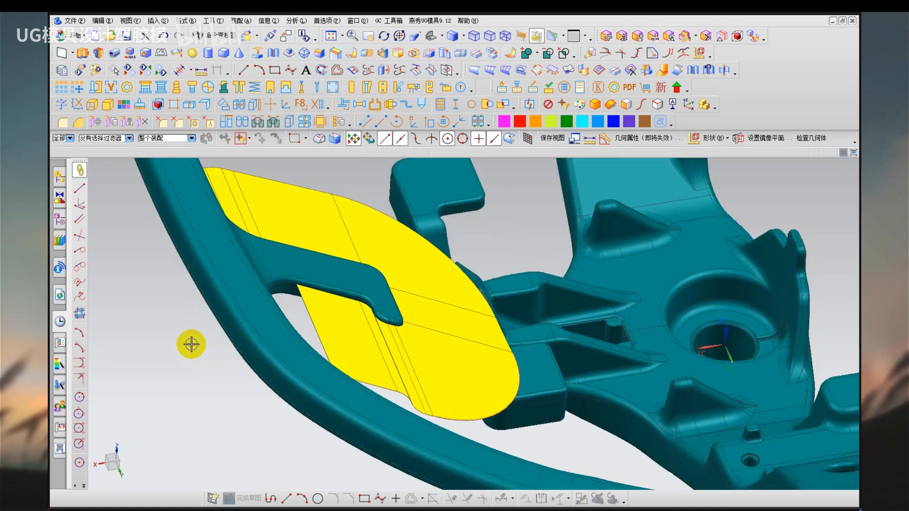
scroll(157, 347, "up", 3)
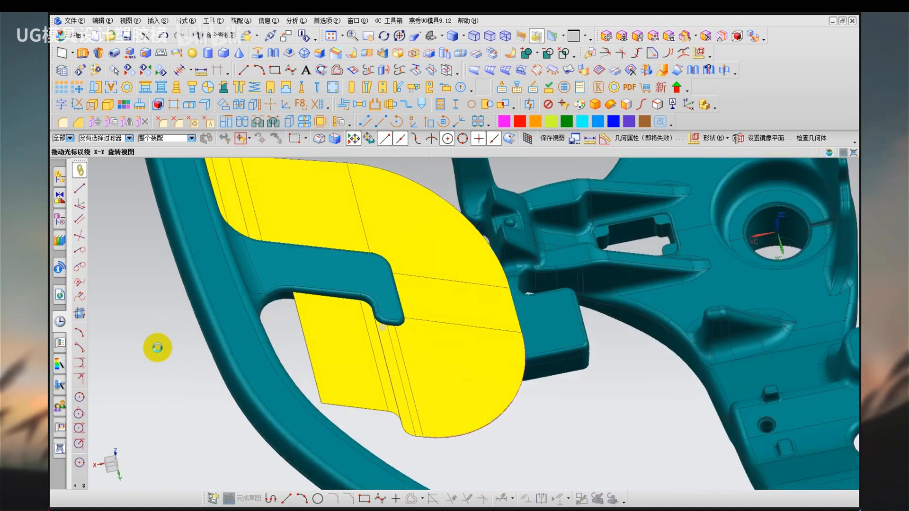
scroll(159, 381, "up", 1)
key("F8")
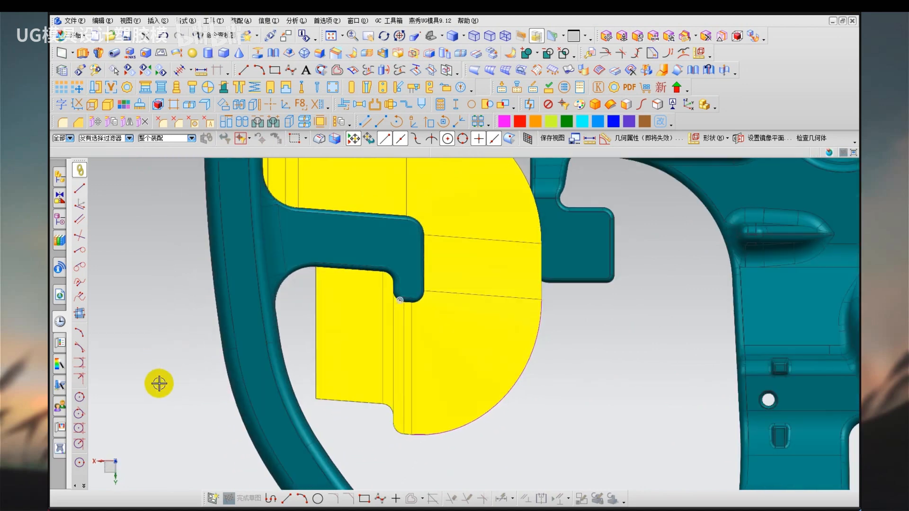
Switch to the study group chat, read back through the earlier messages, and minimize the chat window.
left_click(76, 510)
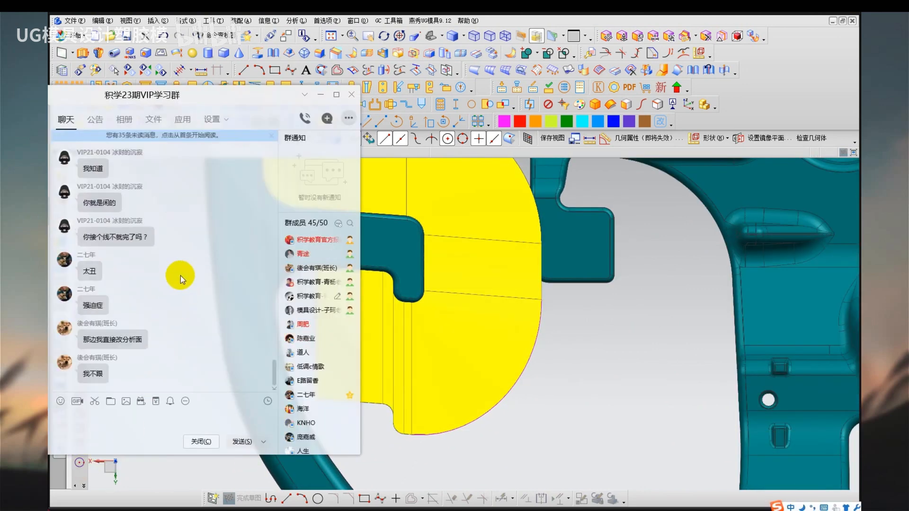
scroll(168, 261, "up", 2)
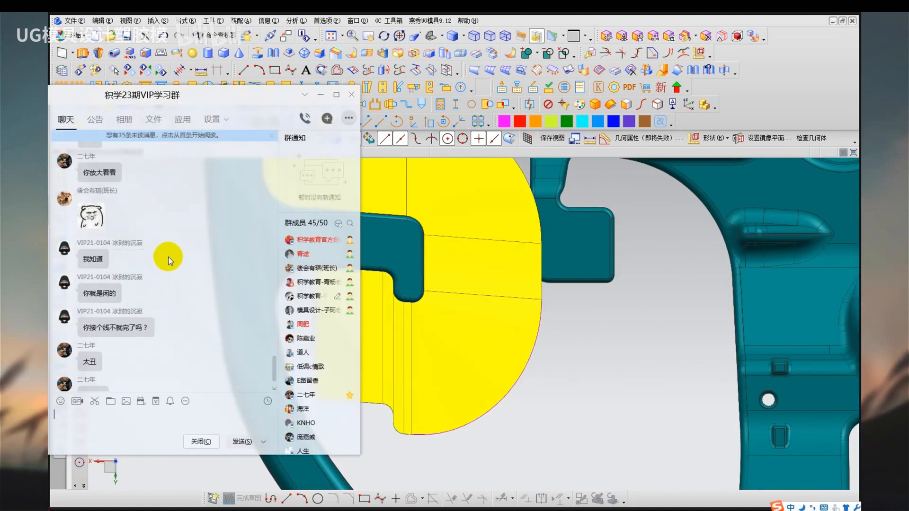
scroll(173, 257, "down", 5)
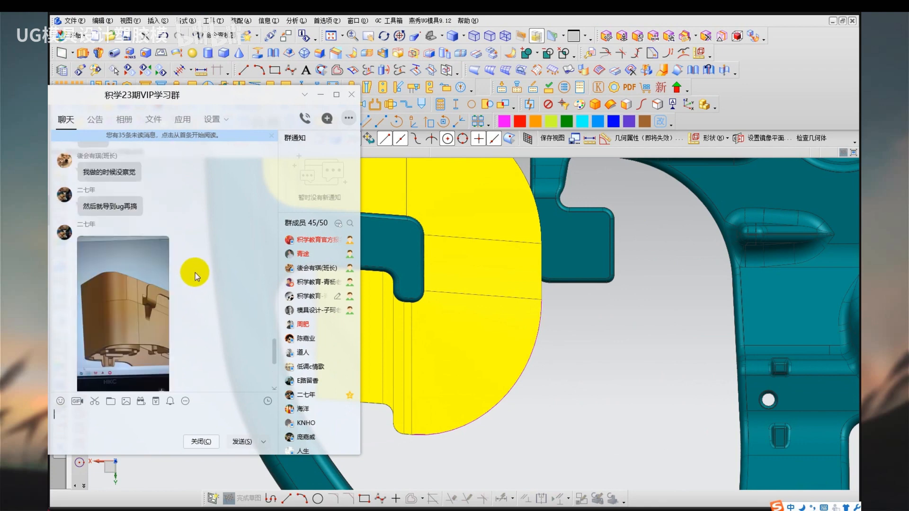
scroll(195, 272, "up", 3)
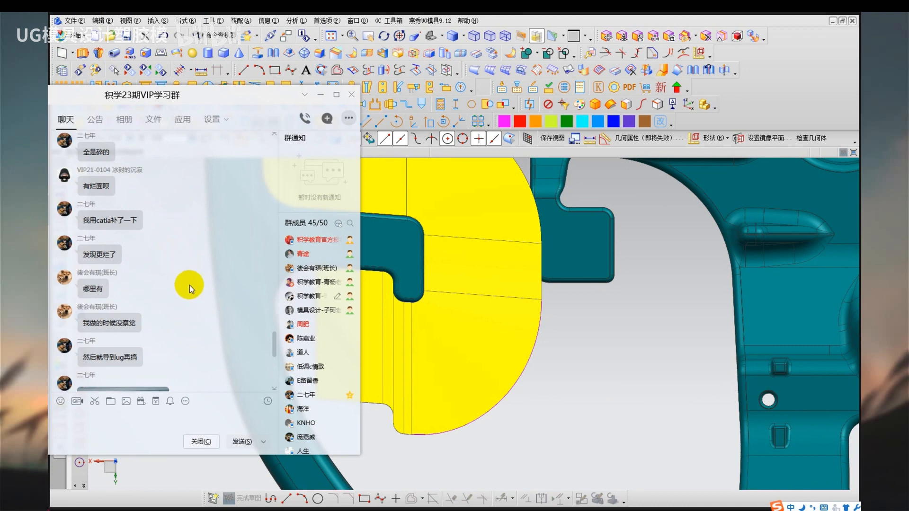
scroll(189, 285, "up", 4)
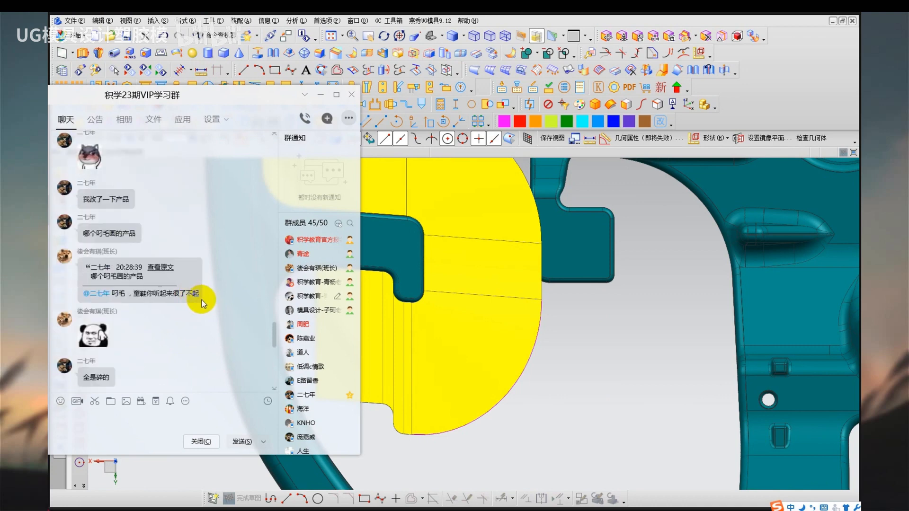
scroll(211, 298, "up", 3)
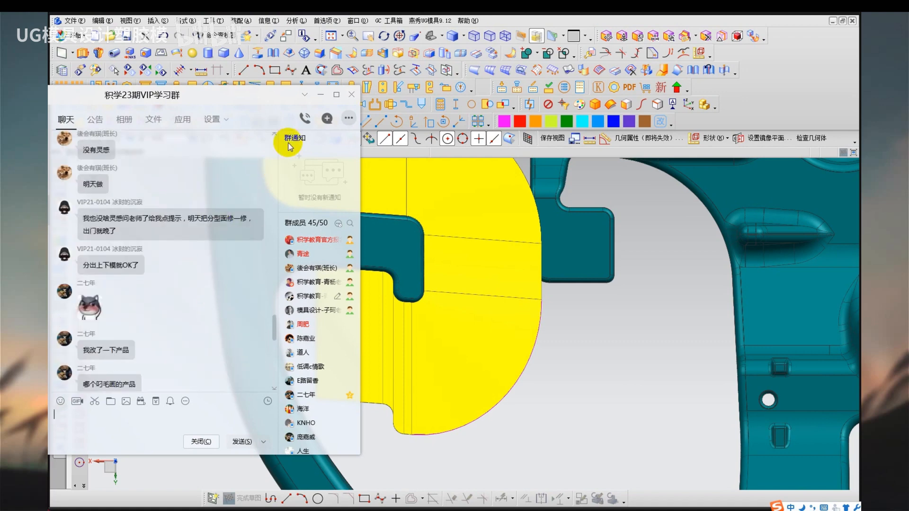
left_click(320, 95)
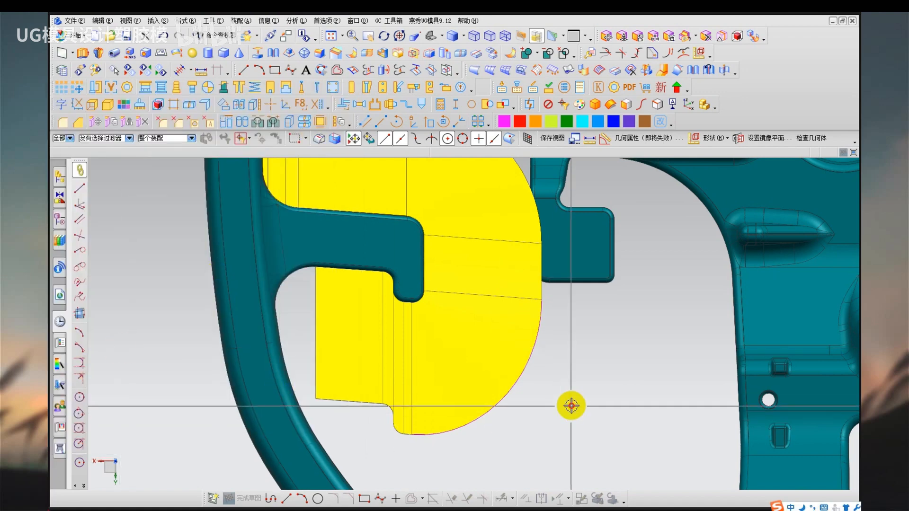
Examine the stepped lower edge of the parting sheets extending below the hook.
scroll(383, 357, "down", 2)
mouse_move(384, 353)
middle_mouse_down()
mouse_move(376, 323)
mouse_move(390, 331)
mouse_move(390, 353)
middle_mouse_up()
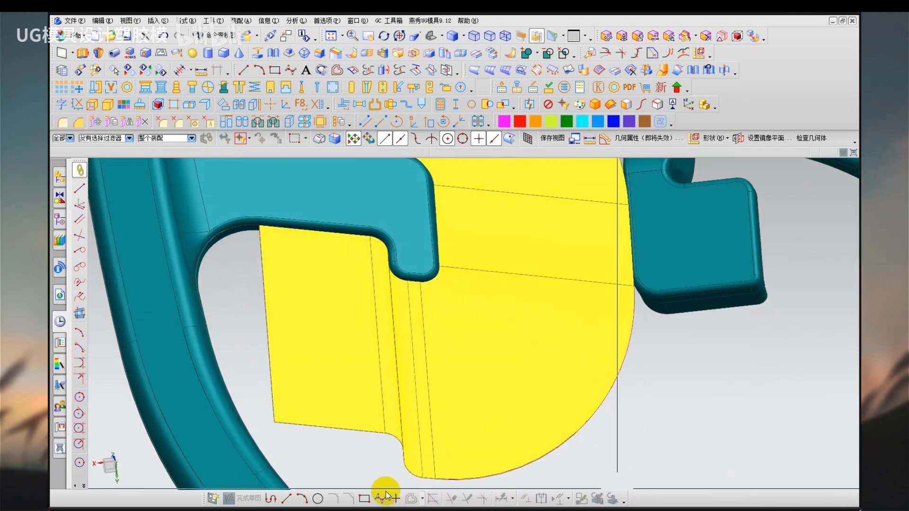
mouse_move(278, 424)
left_mouse_down()
mouse_move(382, 430)
mouse_move(481, 480)
left_mouse_up()
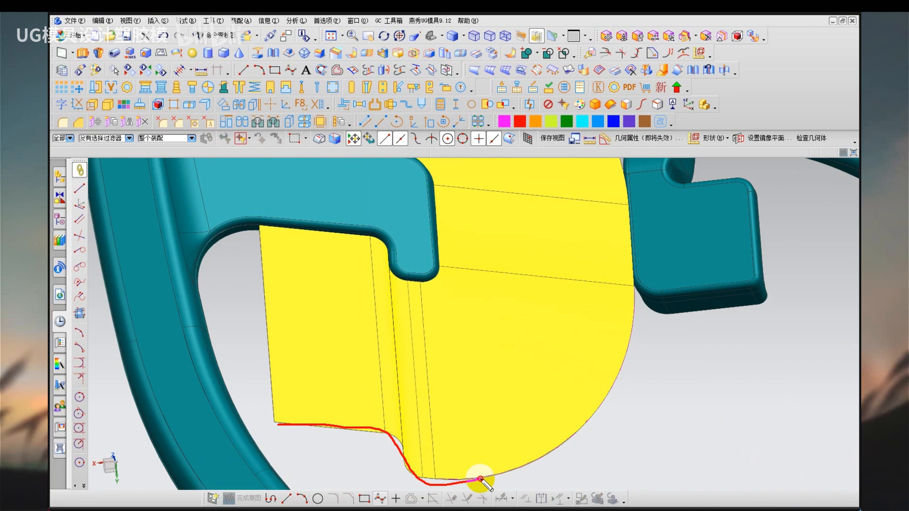
left_click_drag(277, 418, 431, 431)
mouse_move(415, 471)
left_mouse_down()
mouse_move(447, 481)
mouse_move(538, 468)
left_mouse_up()
left_click(384, 313)
key("Escape")
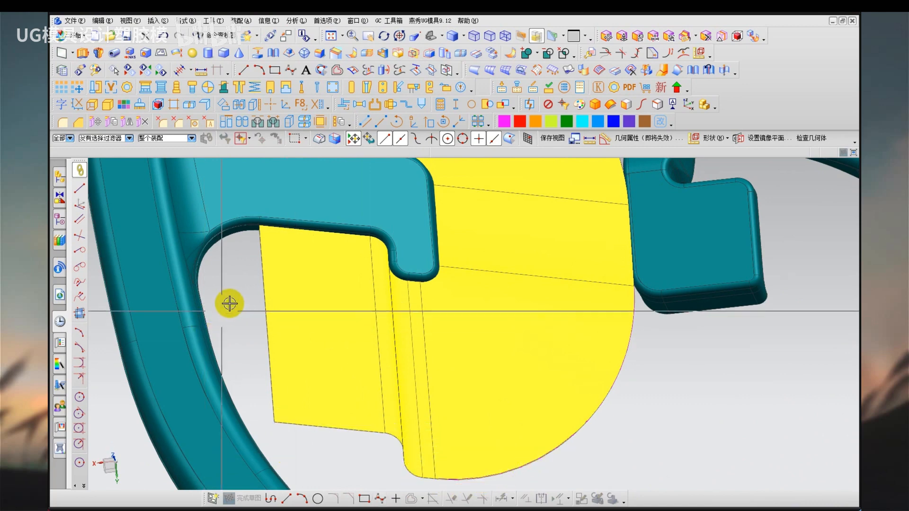
Move the WCS to the edge endpoint at the hook's tip and shift it 3 mm along YC.
middle_click_drag(236, 300, 249, 295)
key("F8")
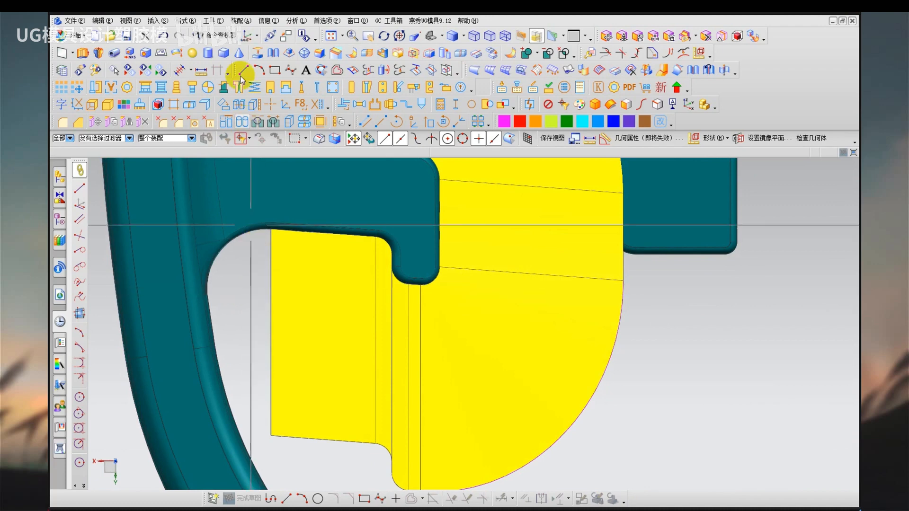
left_click(186, 21)
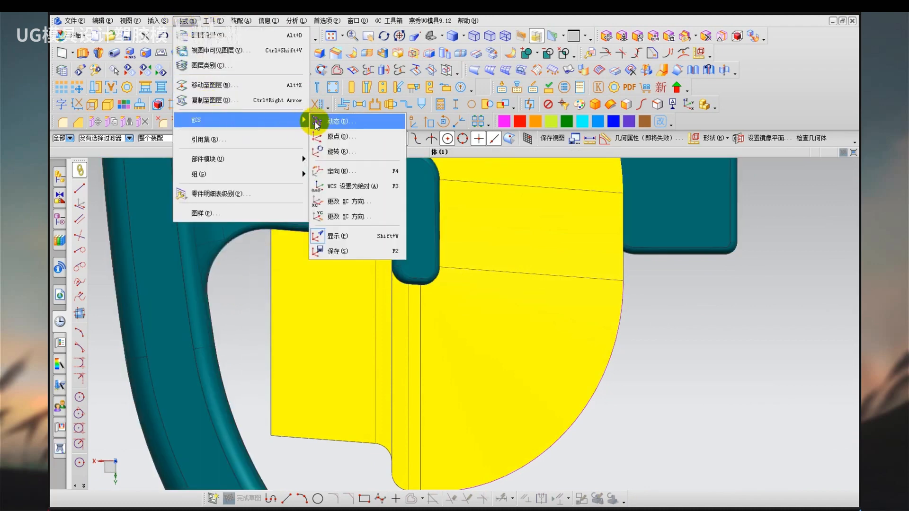
left_click(316, 122)
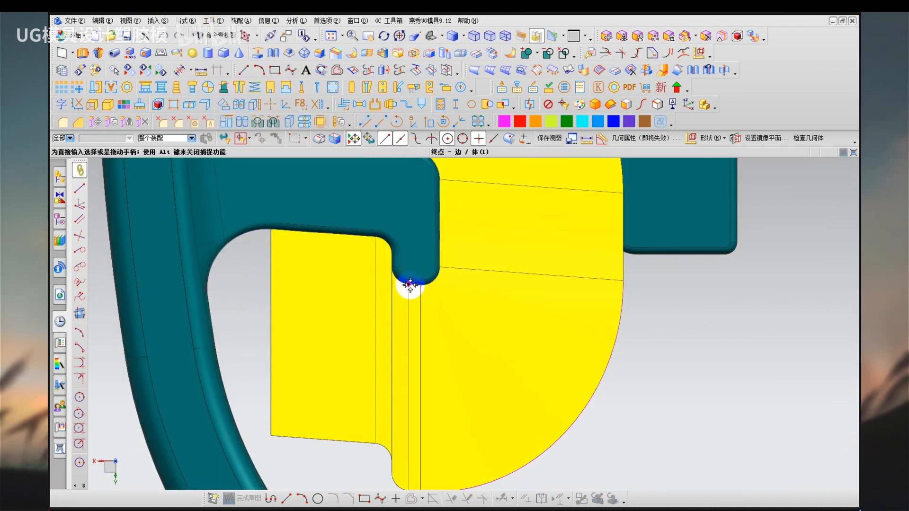
left_click(410, 285)
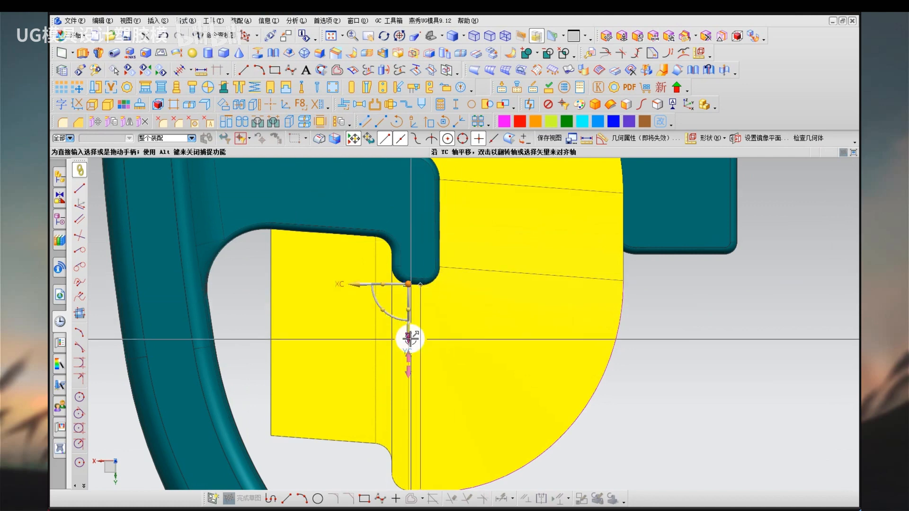
left_click_drag(410, 339, 352, 350)
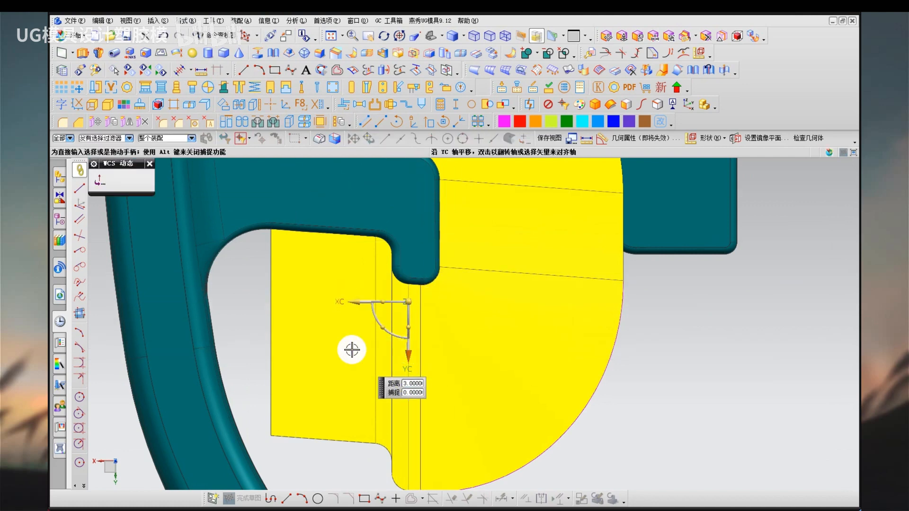
middle_click(267, 335)
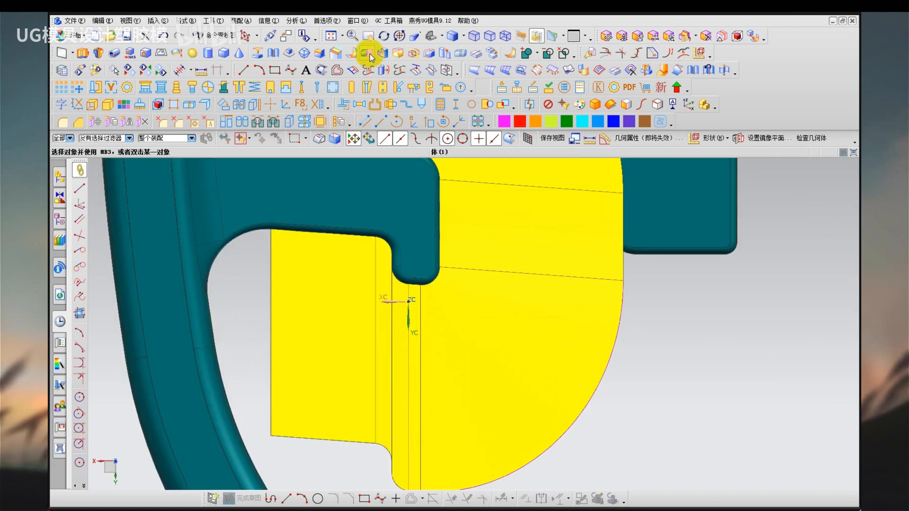
Trim the three parting sheets below the hook with a new YC plane at a distance of 15 mm.
left_click(370, 54)
left_click(420, 403)
left_click(396, 406)
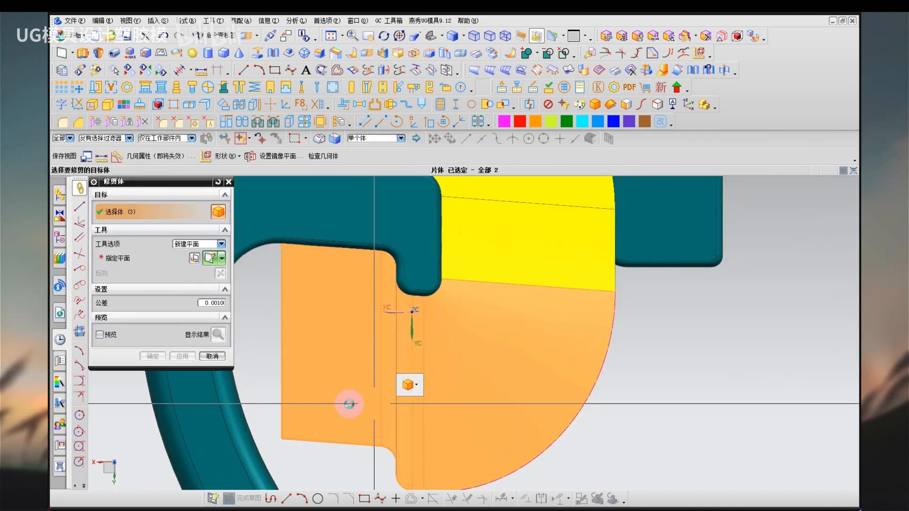
left_click(222, 259)
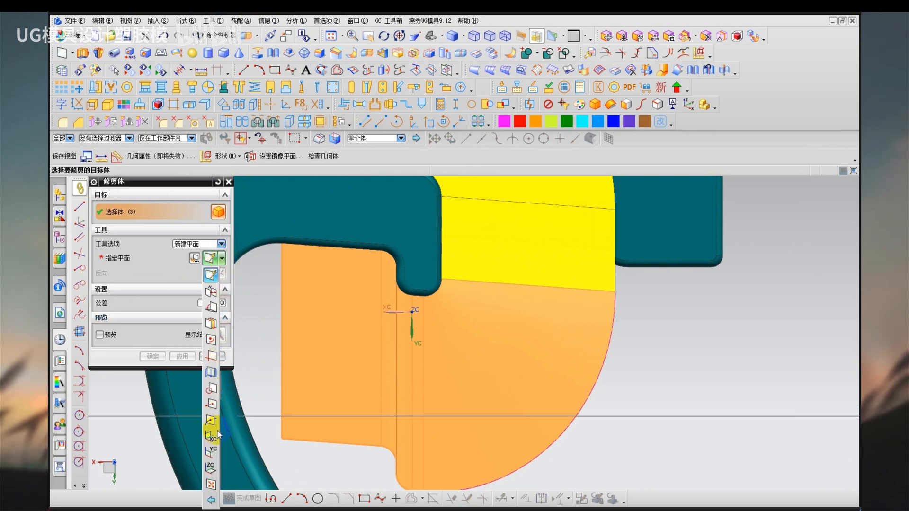
type("15")
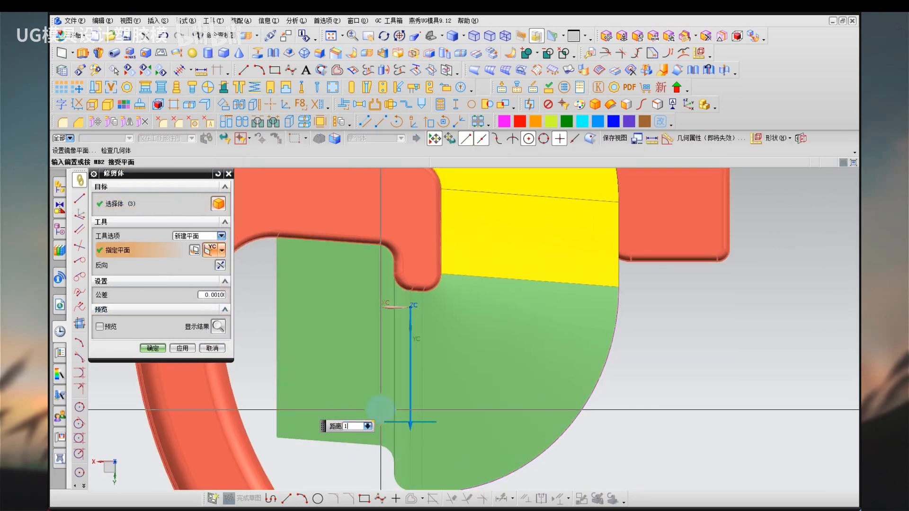
key("Return")
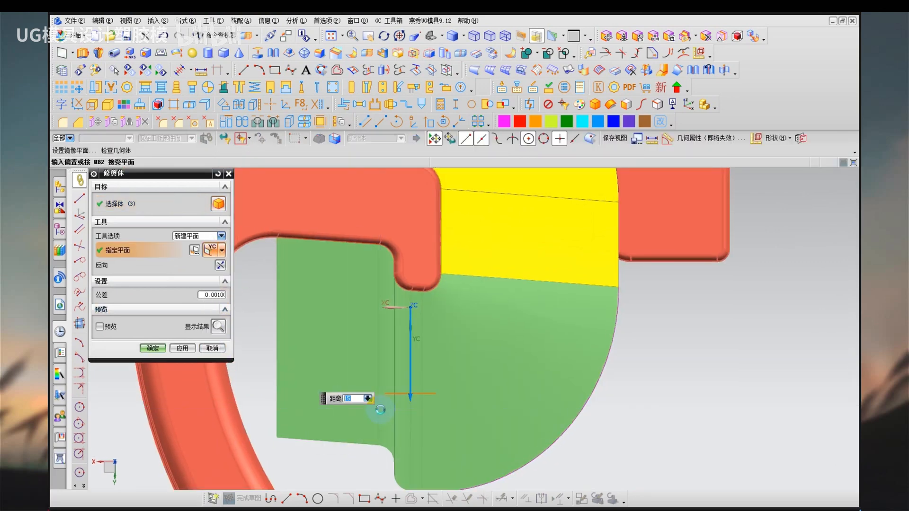
middle_click(381, 410)
Remove the parameters from all objects and delete the leftover spline along the sheets' curved outer edge.
key("r")
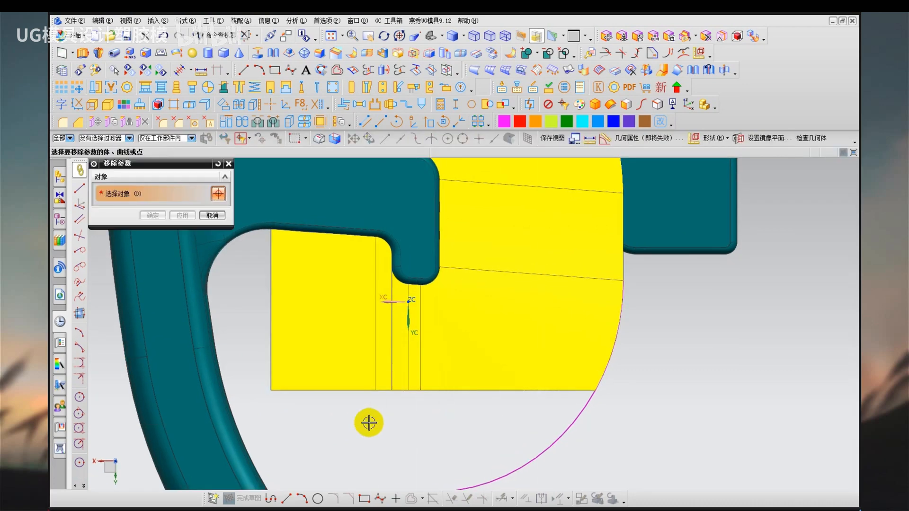
key("ctrl+a")
middle_click(369, 422)
left_click(550, 445)
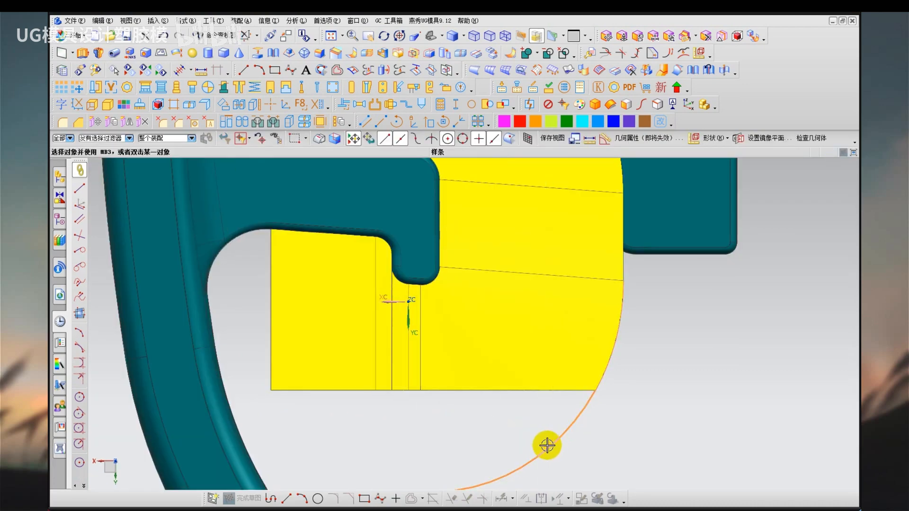
key("Delete")
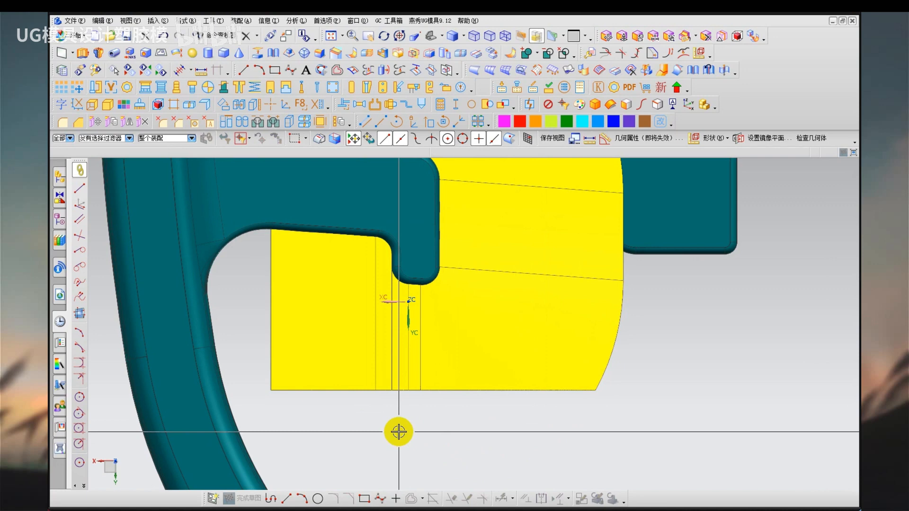
Examine the trimmed parting sheets where they run from the hook's inner bend to the straight lower edge.
middle_click_drag(399, 432, 396, 307)
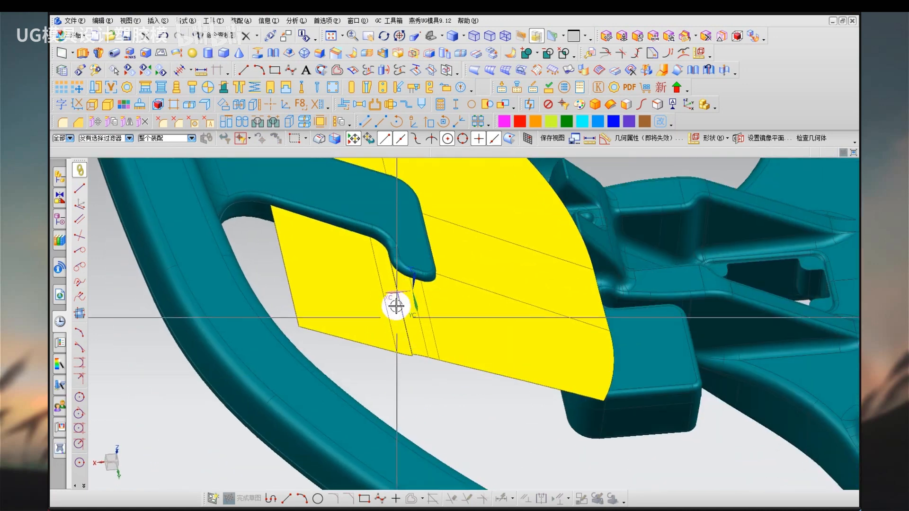
scroll(396, 307, "up", 3)
scroll(375, 353, "up", 2)
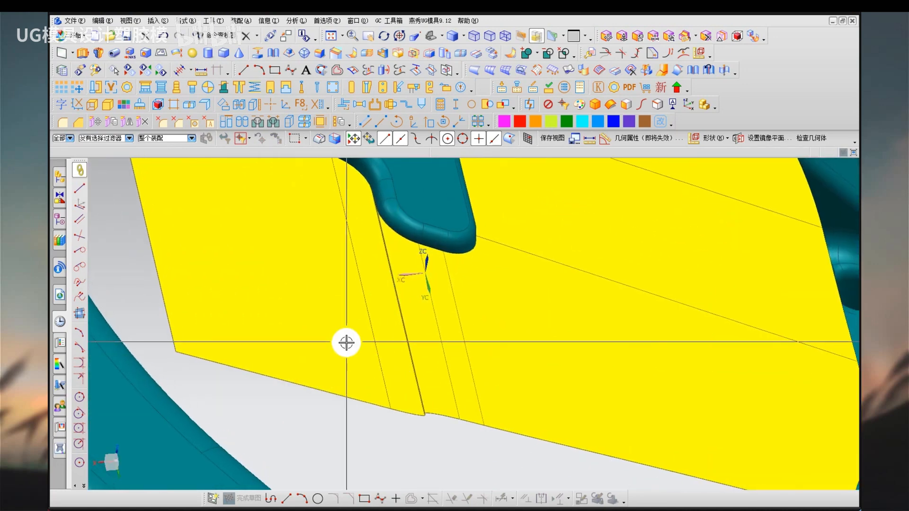
scroll(375, 345, "down", 2)
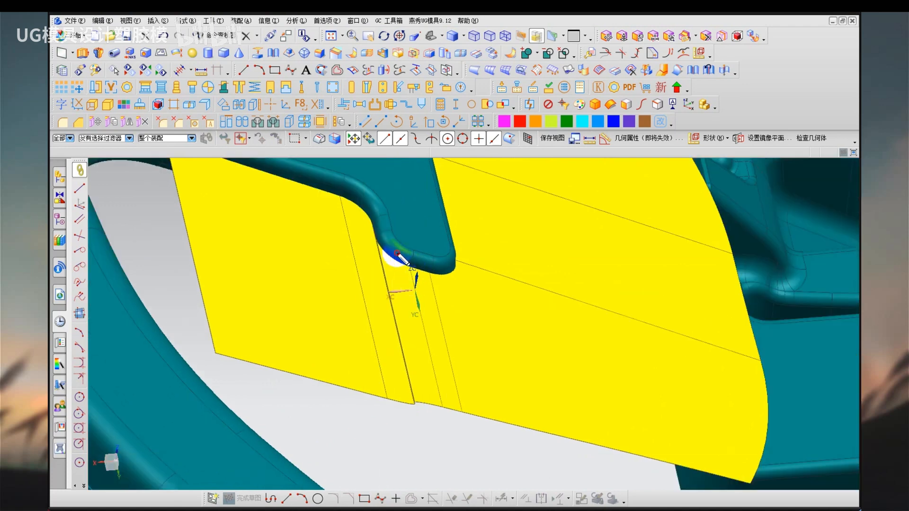
mouse_move(377, 223)
left_mouse_down()
mouse_move(376, 355)
mouse_move(428, 349)
mouse_move(400, 250)
left_mouse_up()
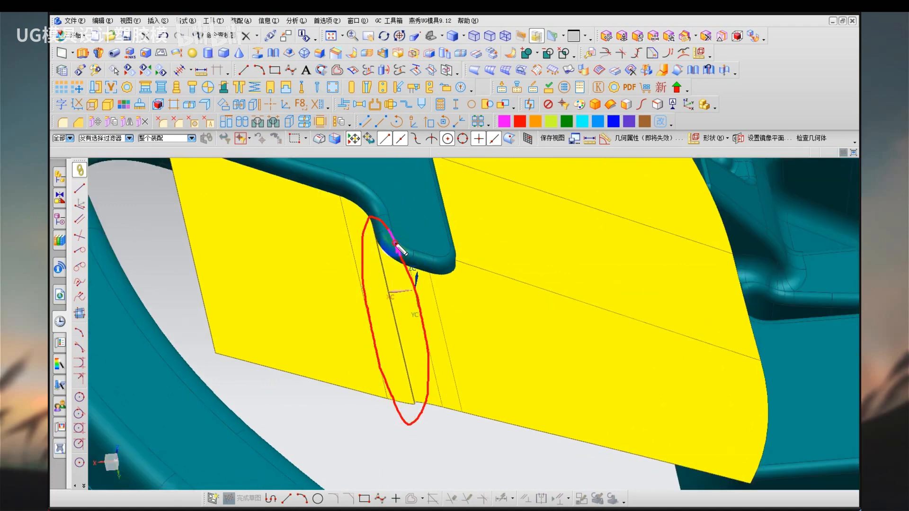
mouse_move(448, 326)
left_mouse_down()
mouse_move(467, 332)
mouse_move(478, 308)
left_mouse_up()
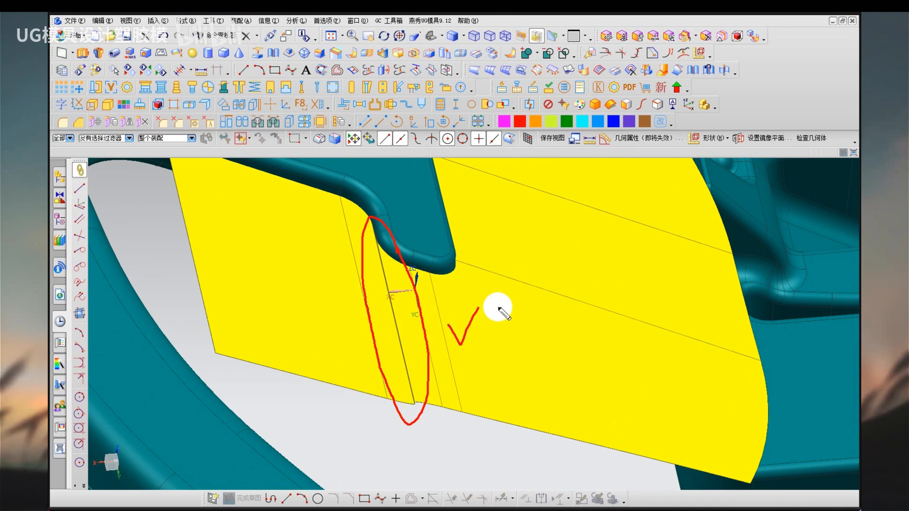
Unsew the narrow strip face below the hook's inner bend from its parting sheet and remove the resulting sheet's parameters.
key("Escape")
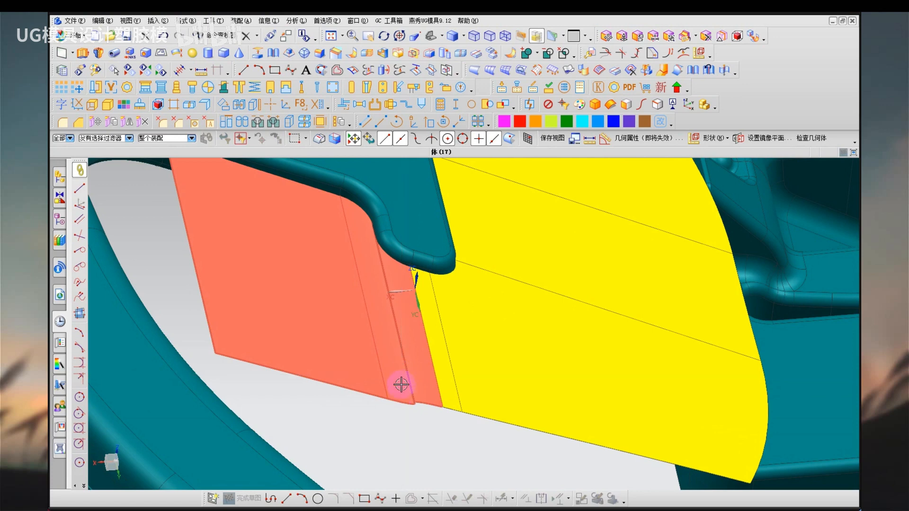
right_click(383, 313)
left_click(395, 330)
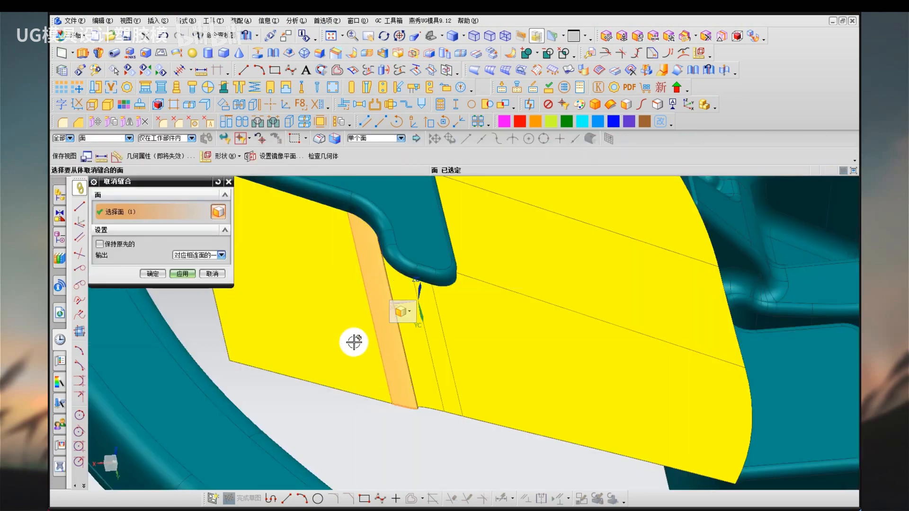
scroll(355, 342, "down", 2)
key("r")
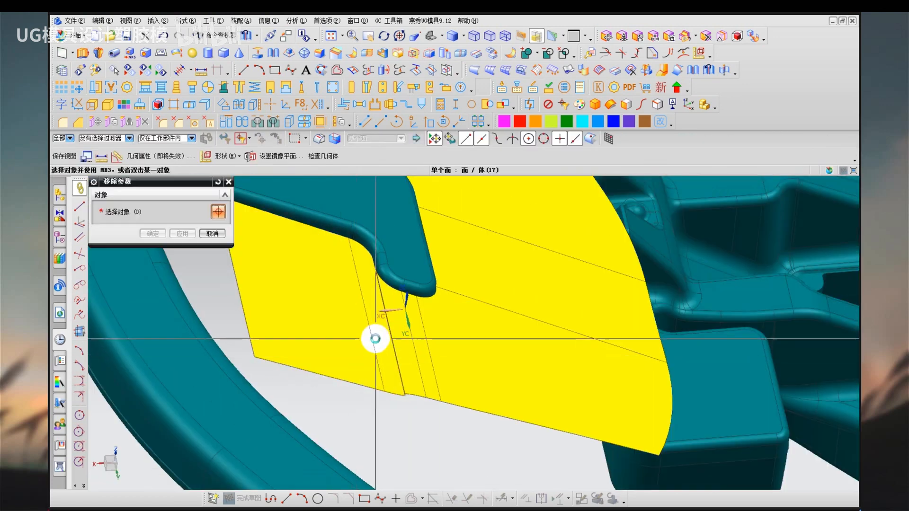
left_click(364, 346)
middle_click(363, 346)
middle_click(364, 346)
Delete the two narrow strip sheets below the hook, between the large quadrilateral sheet and the sheet at the hook's tip.
left_click(389, 337)
key("Delete")
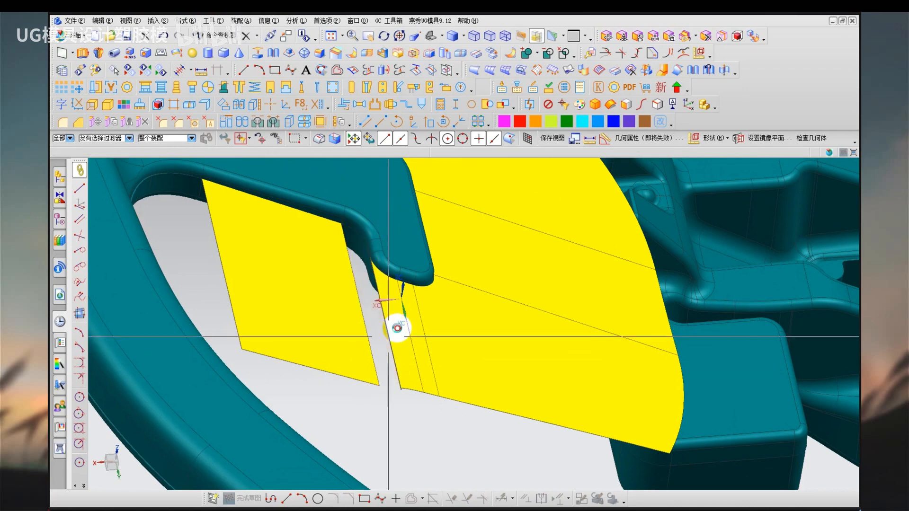
left_click(397, 331)
key("Delete")
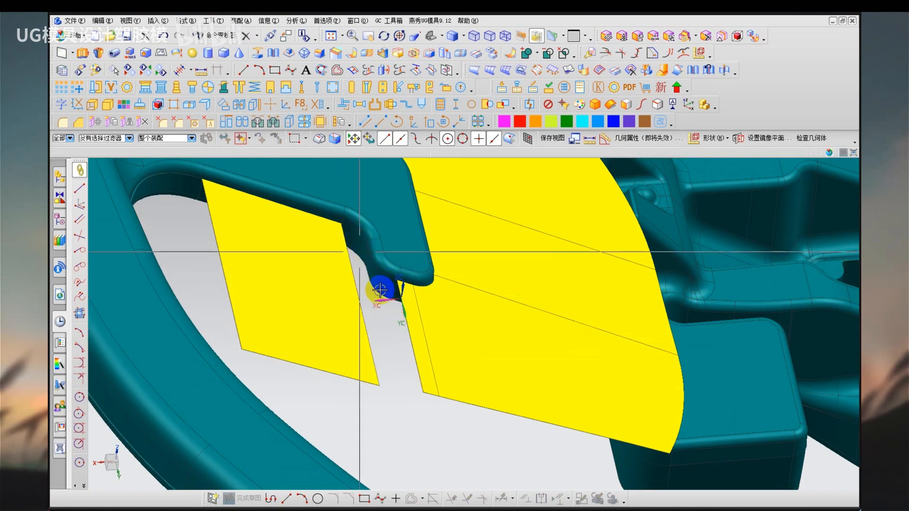
scroll(347, 263, "up", 2)
middle_click_drag(345, 260, 337, 218)
left_click(337, 217)
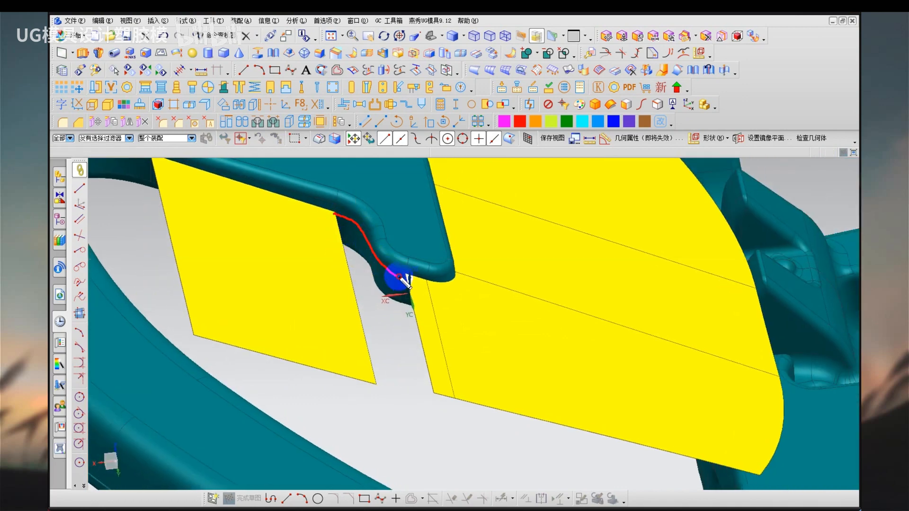
mouse_move(379, 267)
left_mouse_down()
mouse_move(377, 345)
mouse_move(414, 355)
left_mouse_up()
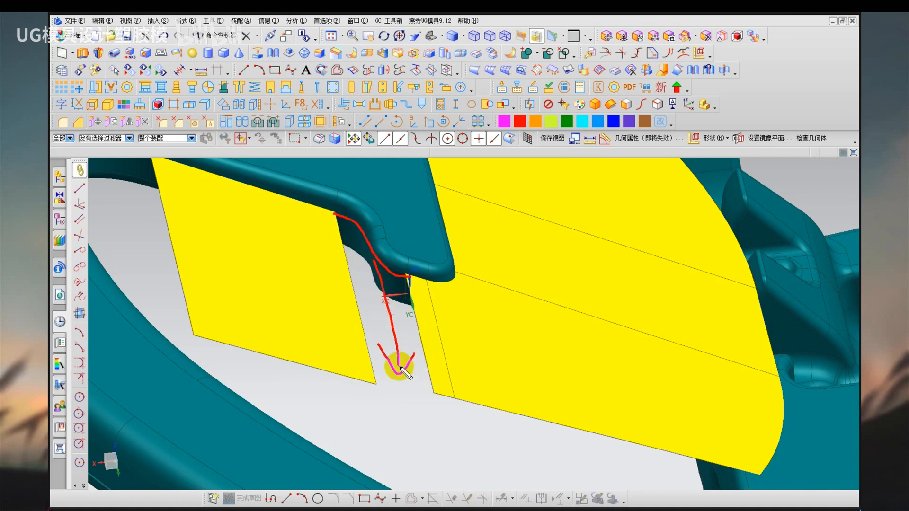
key("e")
mouse_move(358, 241)
left_mouse_down()
mouse_move(305, 328)
mouse_move(321, 354)
left_mouse_up()
left_click_drag(500, 241, 512, 268)
mouse_move(540, 242)
left_mouse_down()
mouse_move(544, 276)
mouse_move(564, 270)
left_mouse_up()
left_click_drag(614, 235, 613, 266)
left_click_drag(636, 215, 700, 270)
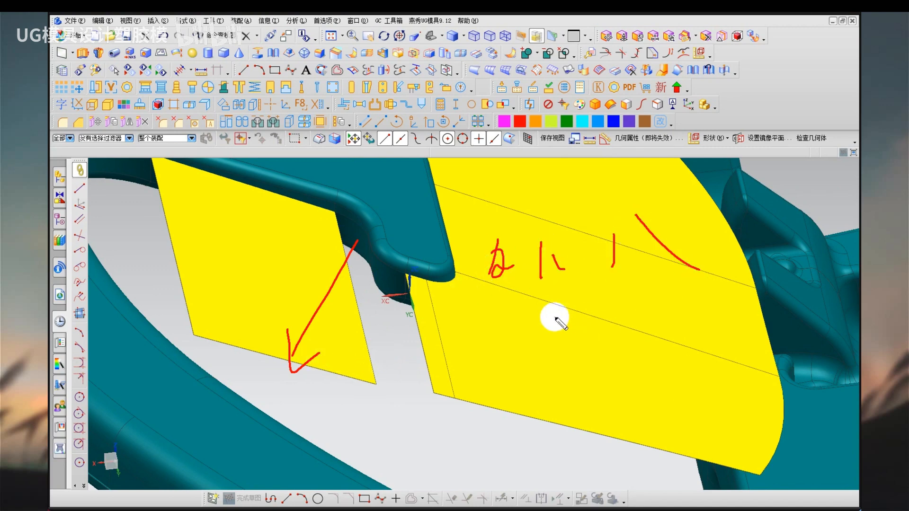
key("Escape")
key("ctrl+shift+d")
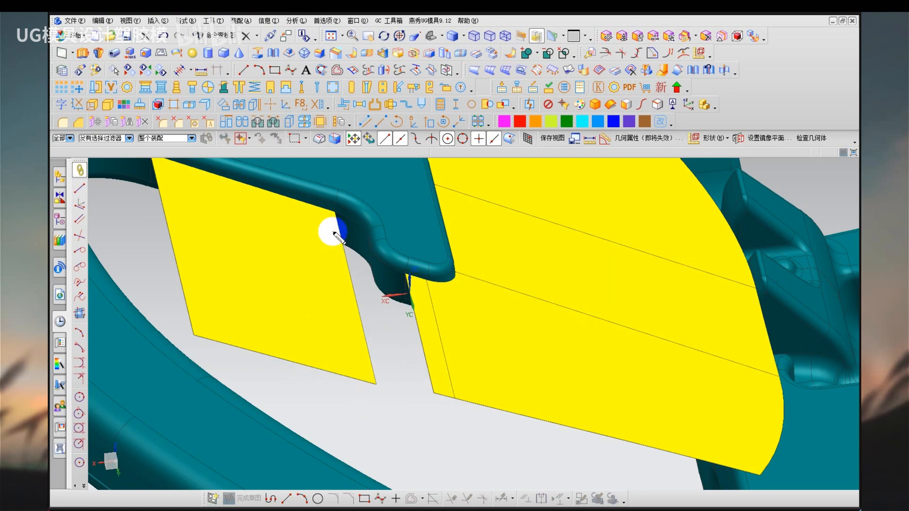
left_click_drag(331, 215, 259, 371)
left_click_drag(403, 272, 466, 410)
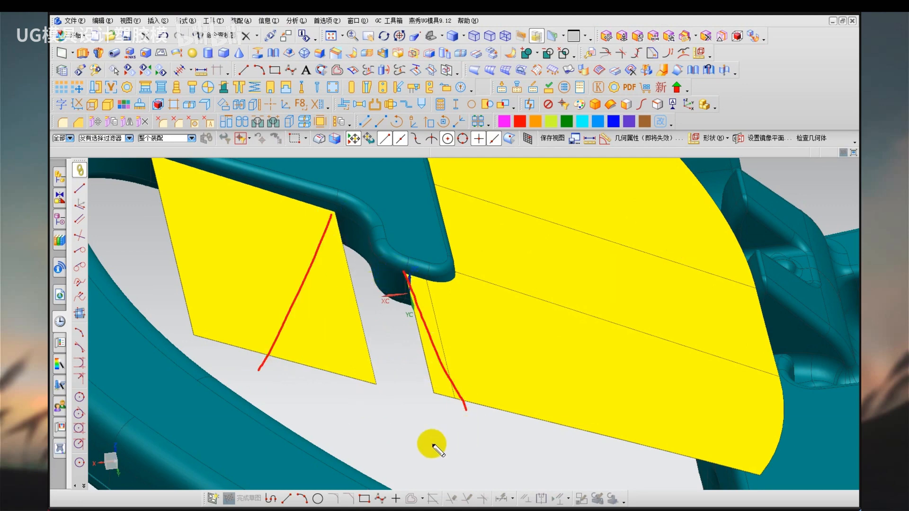
key("Escape")
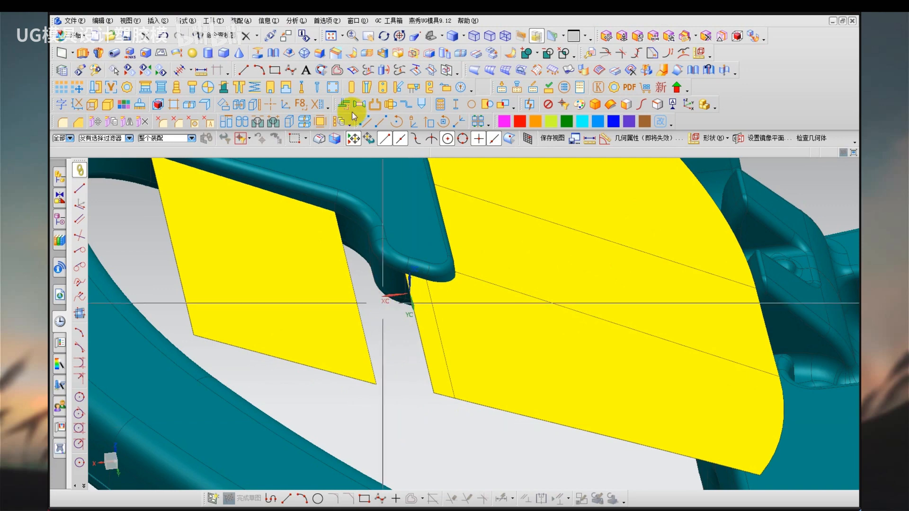
left_click(321, 70)
left_click(375, 382)
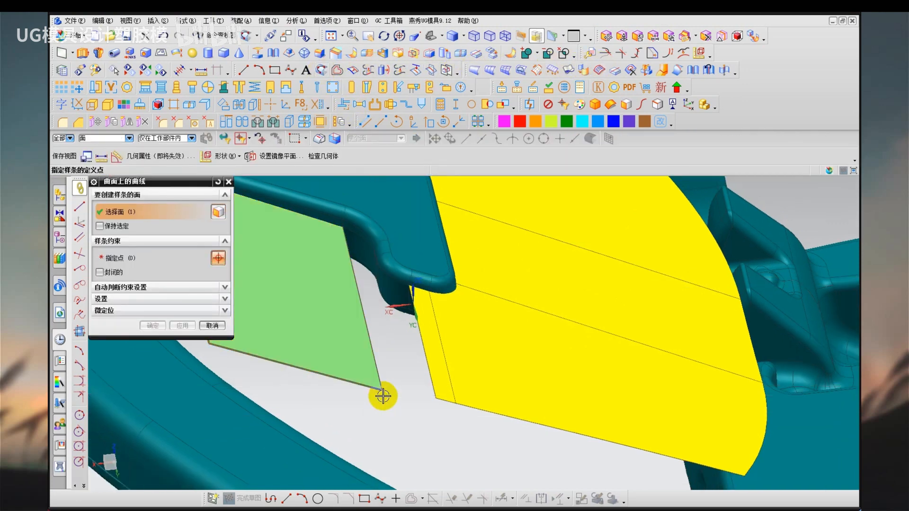
left_click(338, 221)
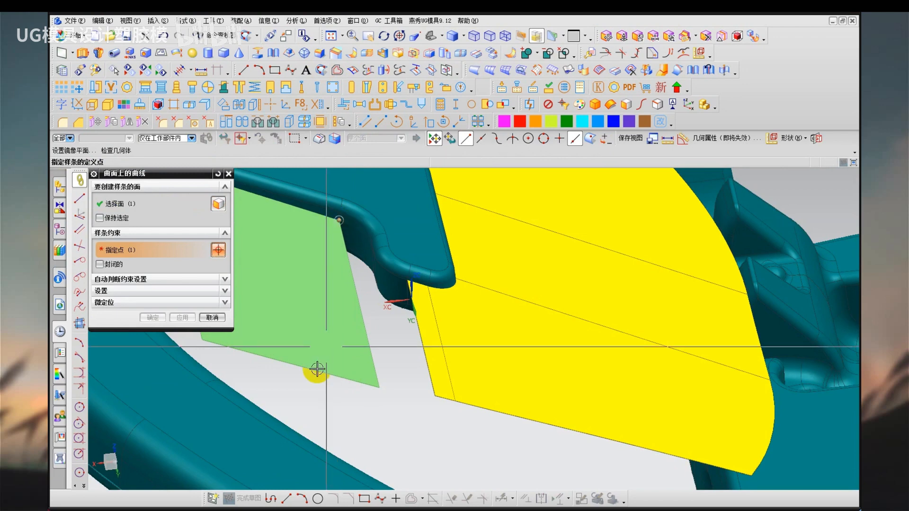
left_click(326, 390)
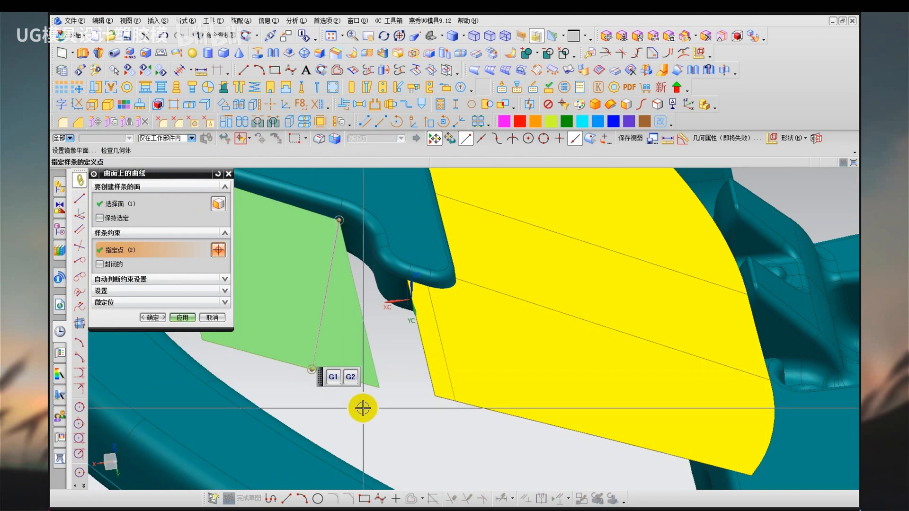
left_click(228, 174)
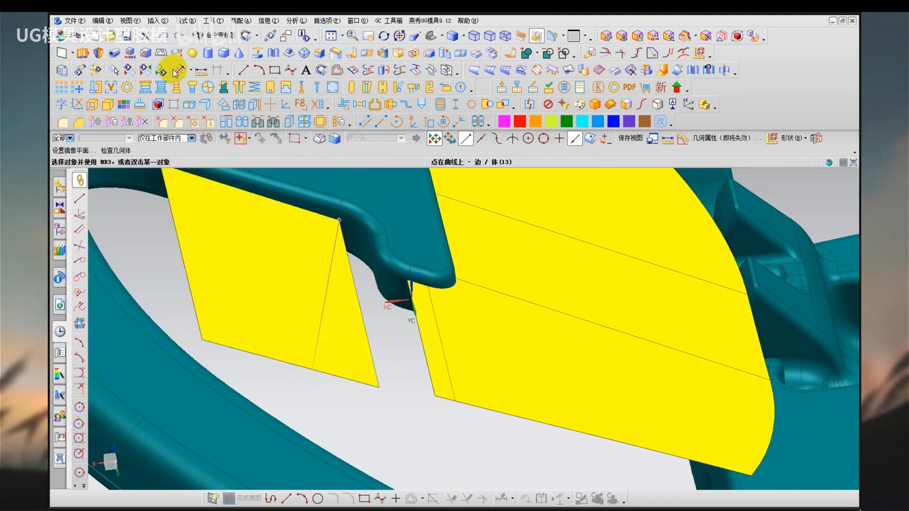
Create a curve on the quadrilateral sheet from its corner at the hook's inner bend, slanting inward to its lower edge.
left_click(159, 22)
mouse_move(178, 115)
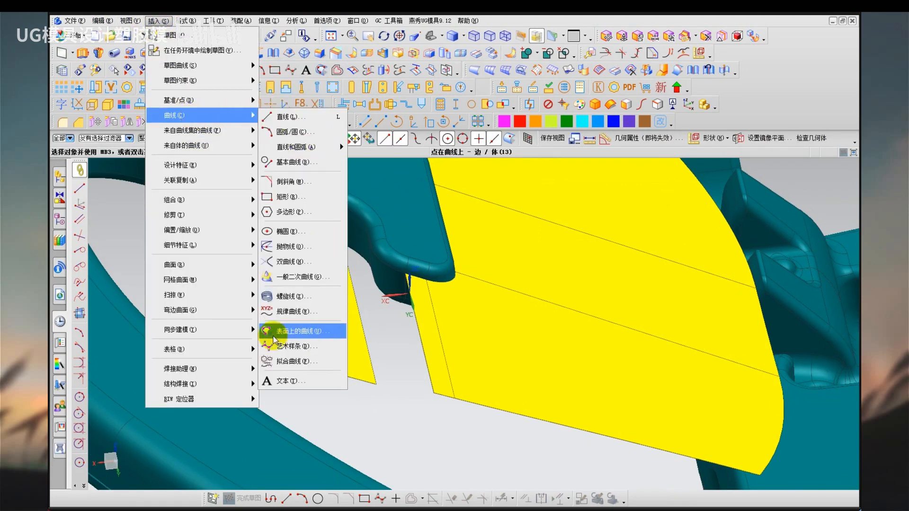
left_click(295, 331)
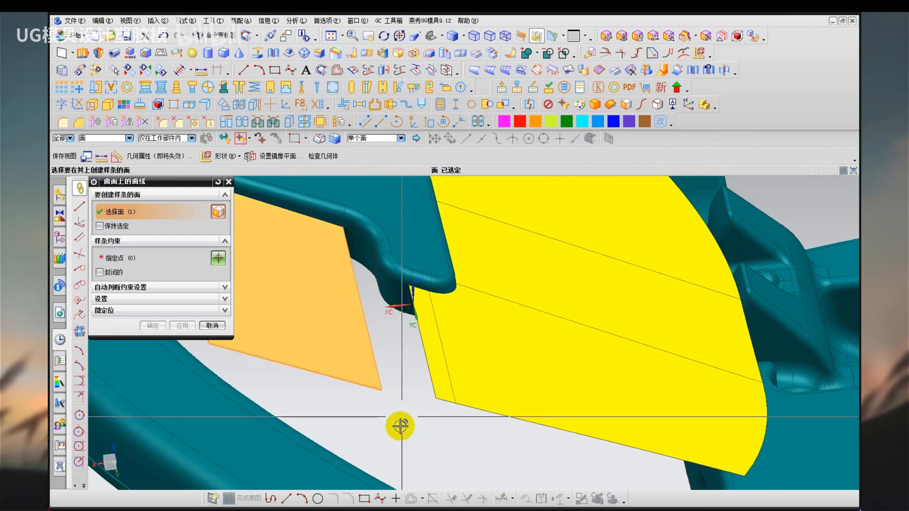
left_click(392, 398)
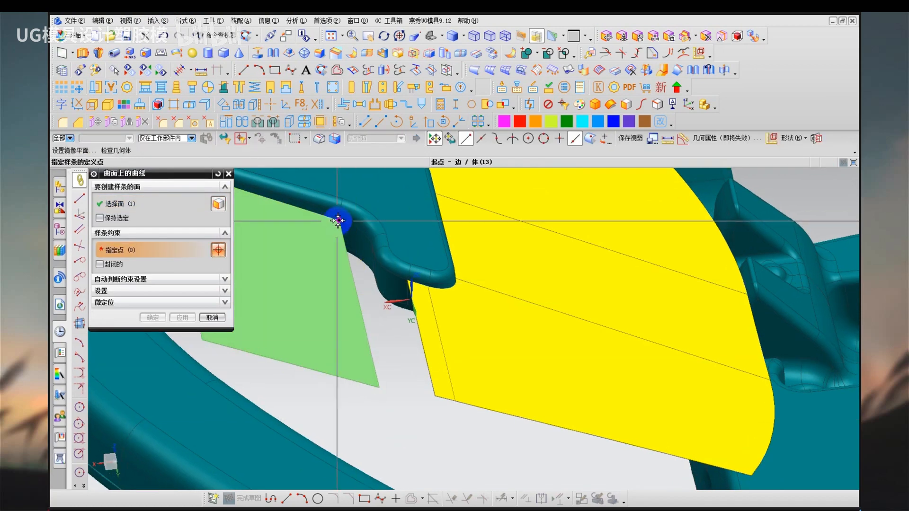
left_click(338, 222)
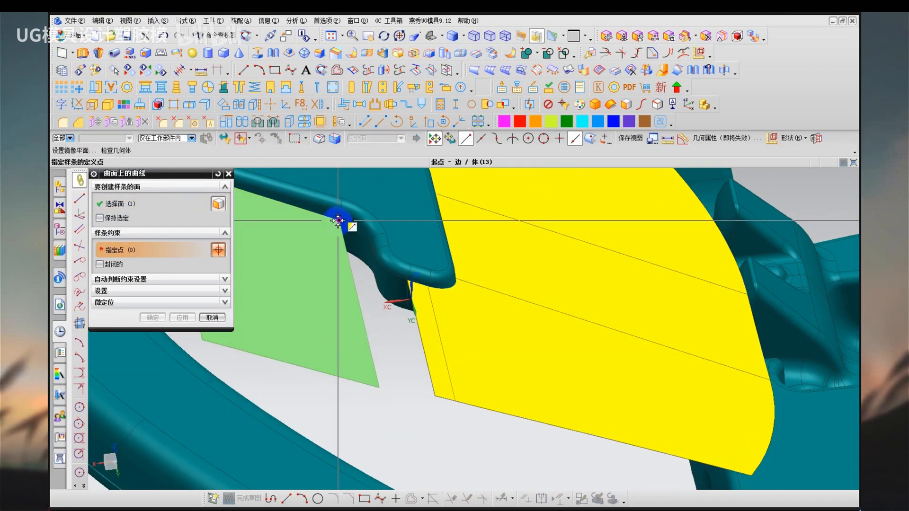
left_click(304, 367)
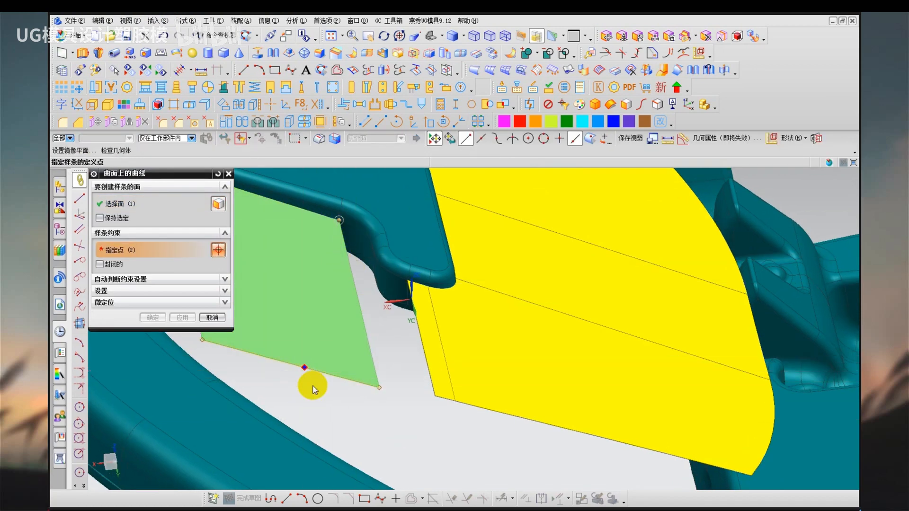
middle_click(374, 415)
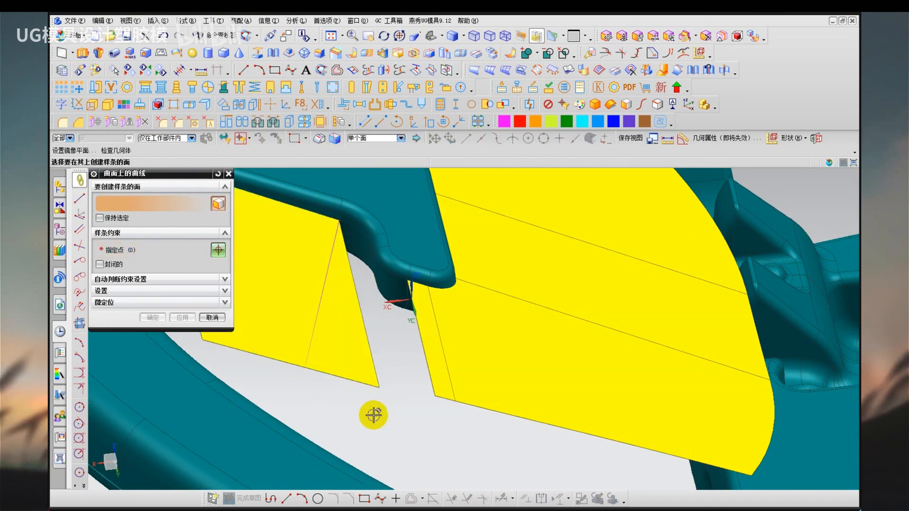
key("ctrl+2")
mouse_move(300, 262)
left_mouse_down()
mouse_move(253, 297)
mouse_move(362, 285)
mouse_move(280, 260)
left_mouse_up()
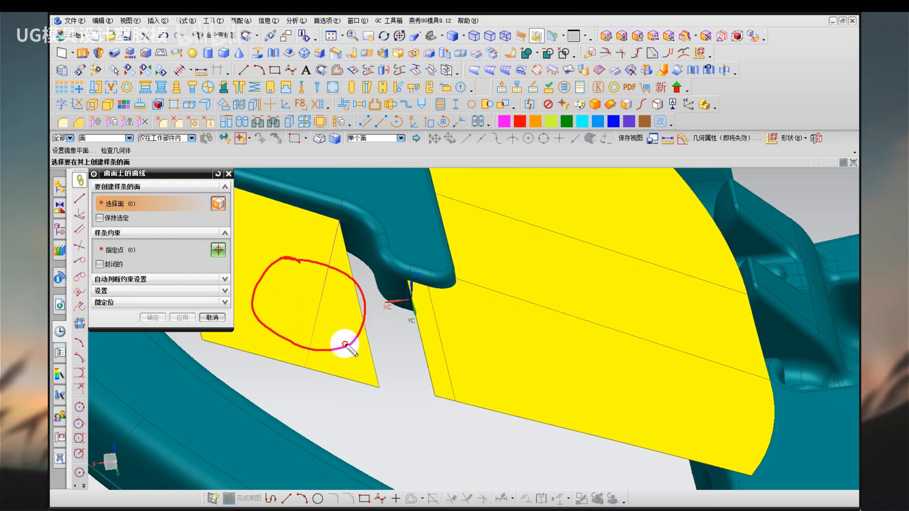
key("Escape")
key("ctrl+2")
mouse_move(349, 262)
left_mouse_down()
mouse_move(341, 278)
mouse_move(350, 283)
left_mouse_up()
mouse_move(350, 286)
left_mouse_down()
mouse_move(343, 304)
mouse_move(351, 305)
left_mouse_up()
left_click_drag(355, 310, 349, 321)
left_click_drag(347, 311, 352, 348)
left_click_drag(352, 339, 355, 364)
left_click_drag(355, 354, 361, 365)
left_click_drag(363, 368, 358, 375)
left_click_drag(340, 316, 340, 330)
left_click_drag(337, 346, 342, 360)
key("Escape")
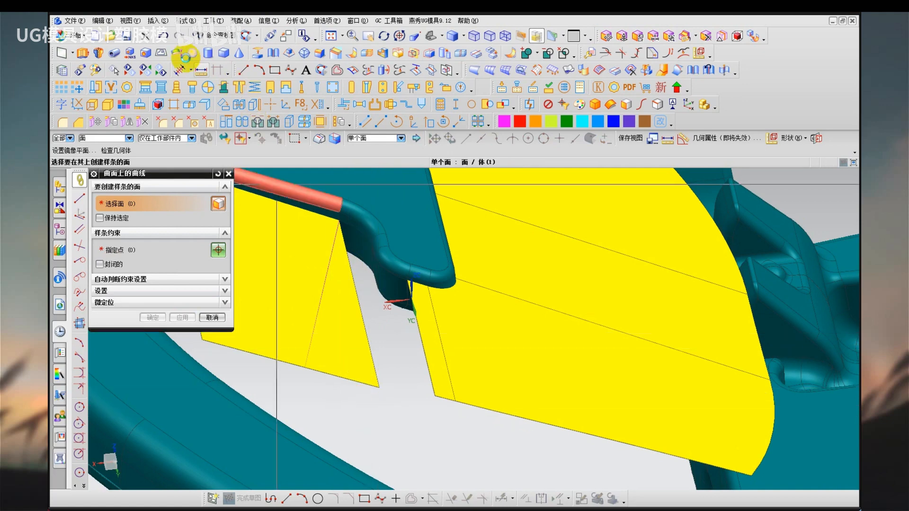
Trim the quadrilateral sheet with the slanted surface curve, discarding the triangular part on the side facing the gap.
key("Escape")
left_click(153, 21)
mouse_move(234, 213)
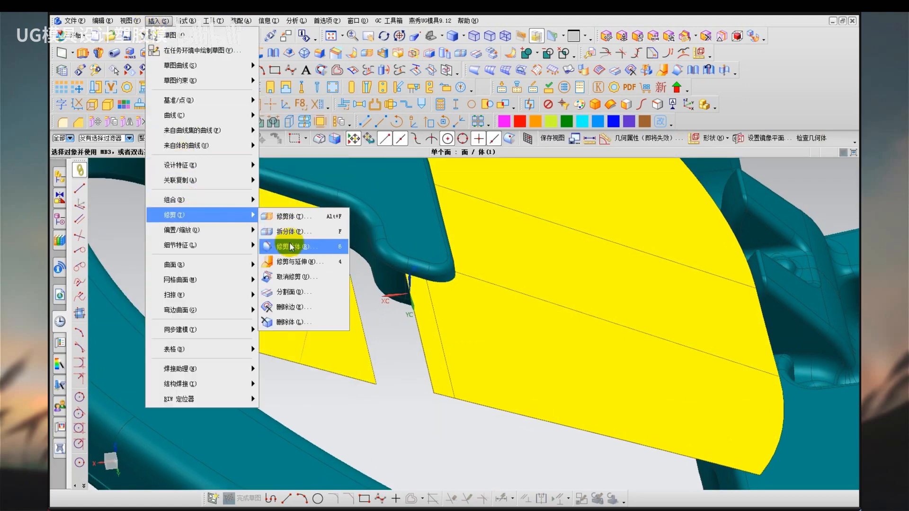
left_click(289, 246)
left_click(341, 294)
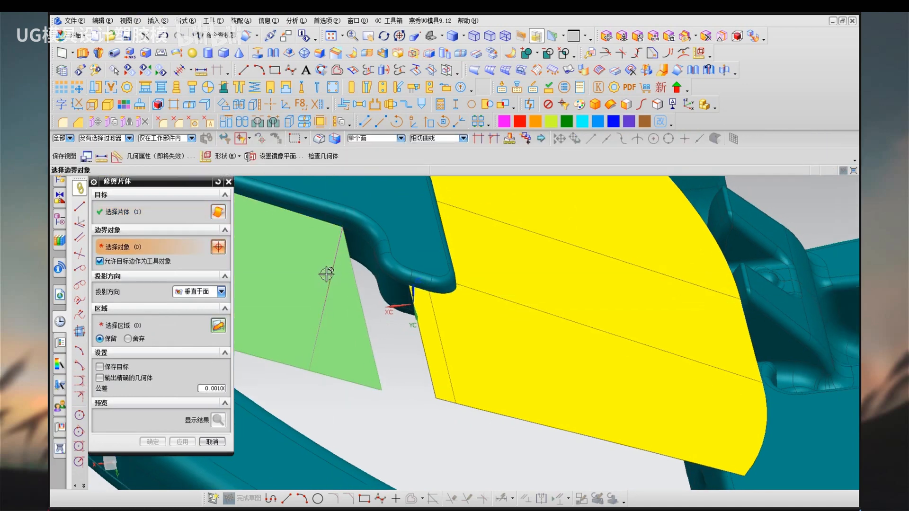
left_click(330, 276)
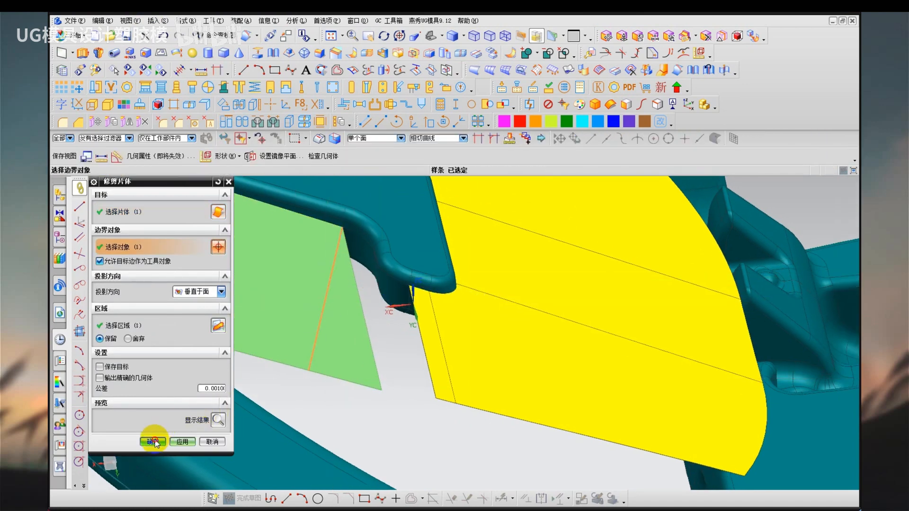
left_click(153, 442)
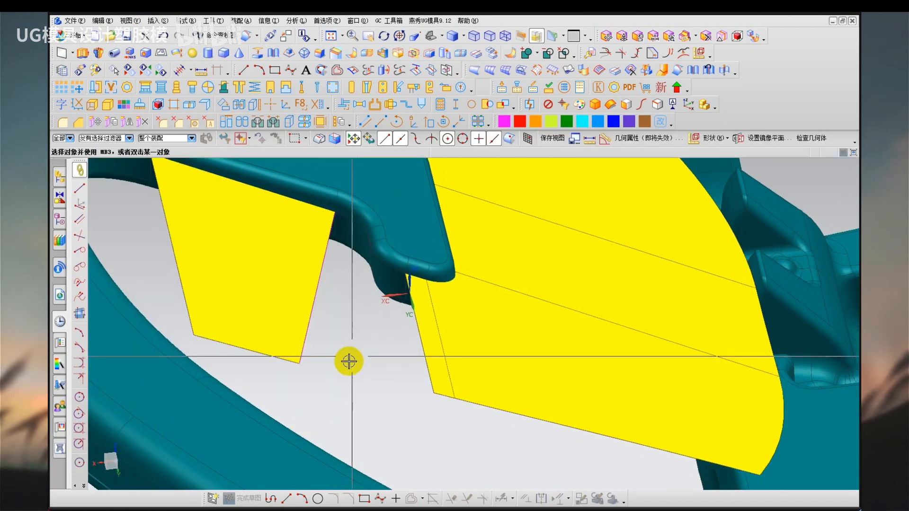
Remove the parameters from all objects in the part.
mouse_move(349, 361)
middle_mouse_down()
mouse_move(328, 345)
mouse_move(347, 361)
mouse_move(345, 374)
middle_mouse_up()
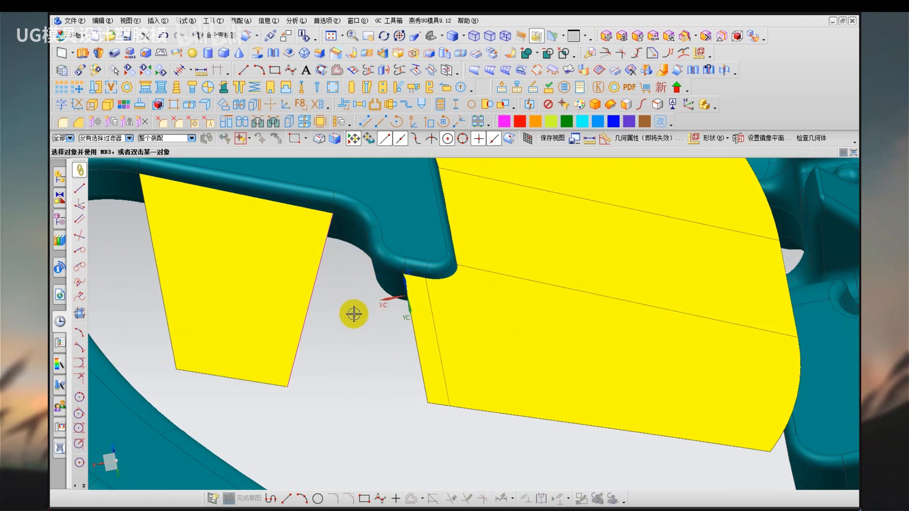
key("q")
key("ctrl+a")
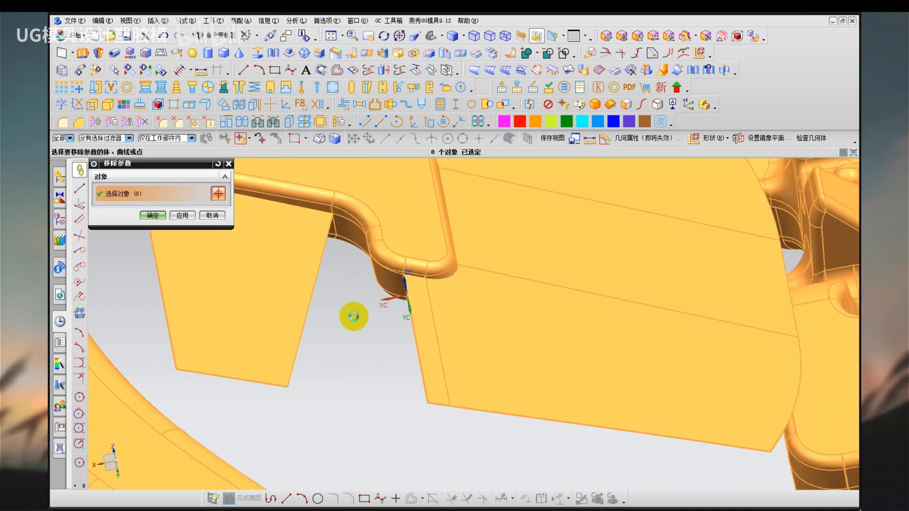
middle_click(354, 316)
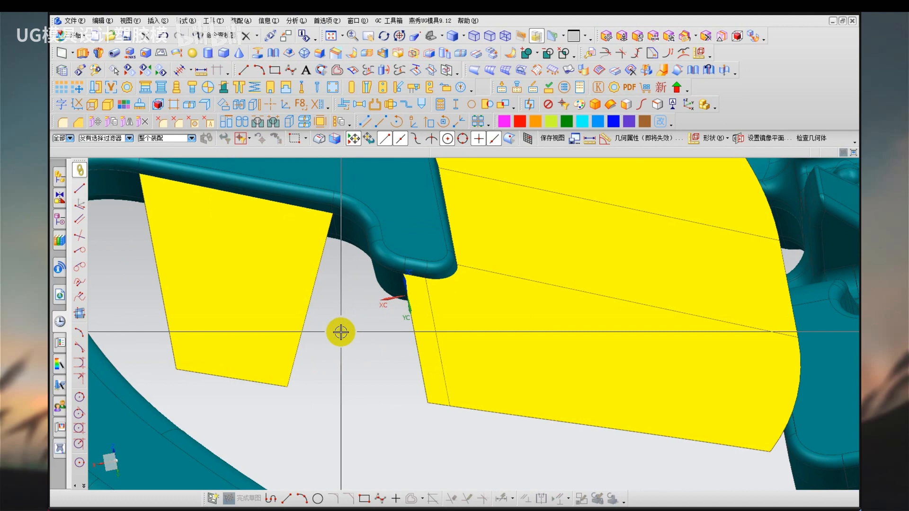
key("x")
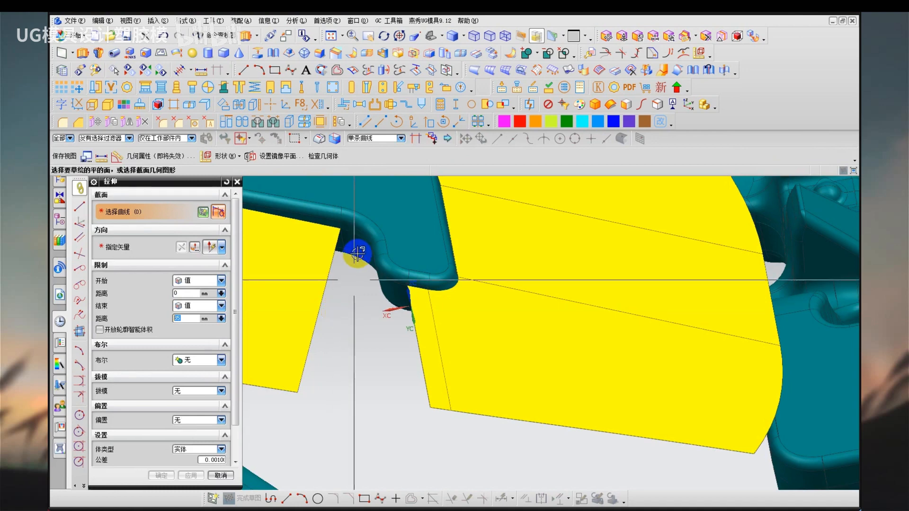
middle_click_drag(373, 246, 383, 244)
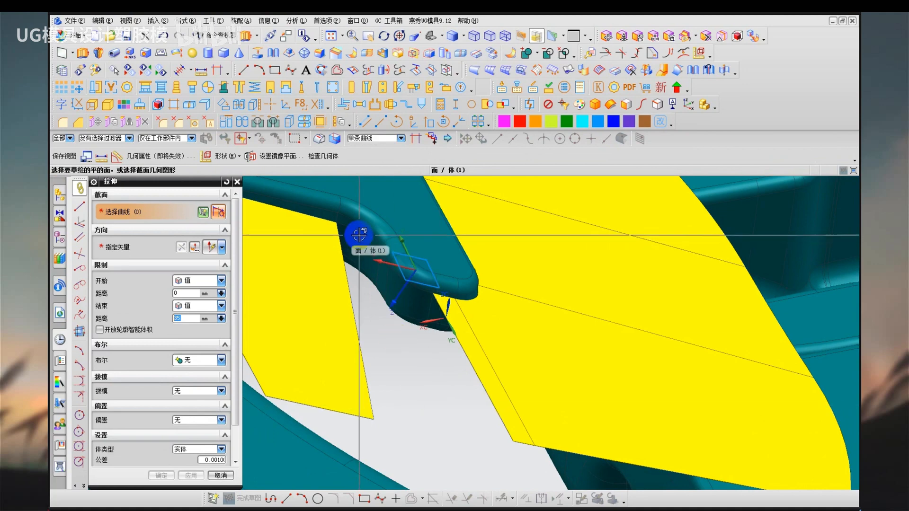
scroll(356, 233, "up", 4)
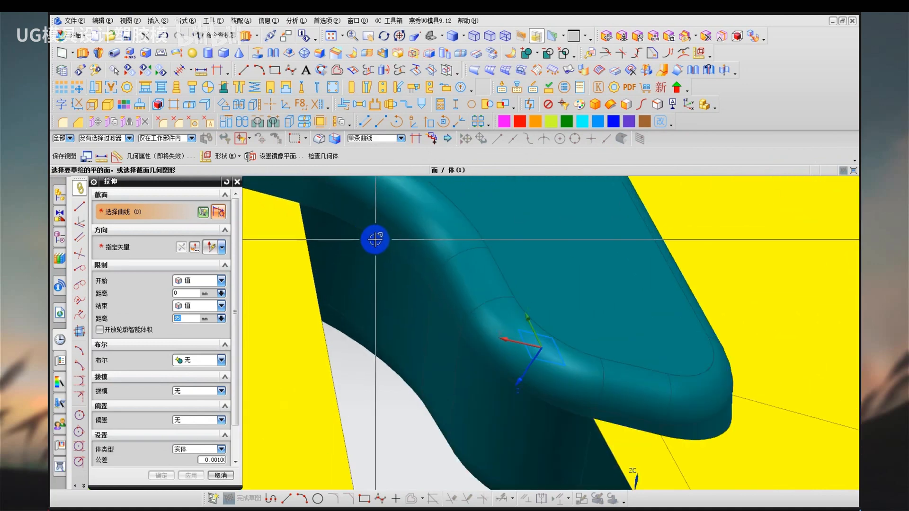
right_click_drag(379, 270, 365, 268)
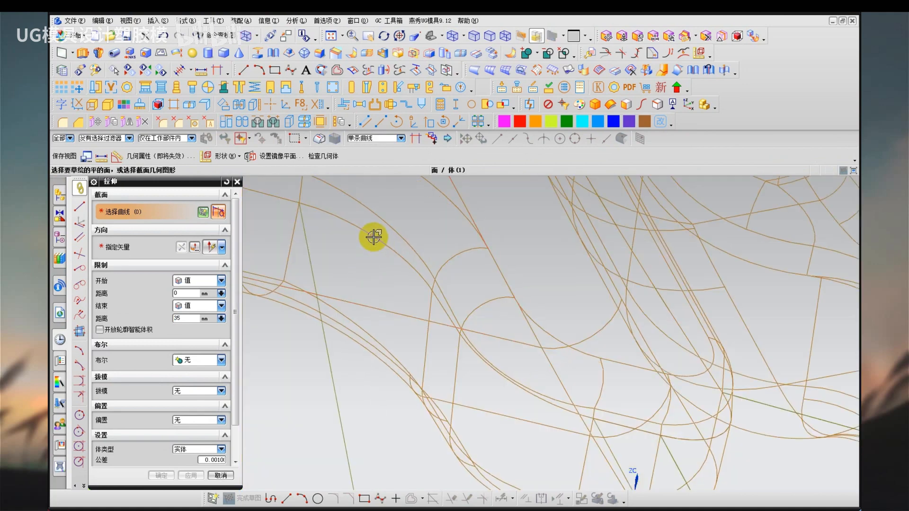
left_click(373, 236)
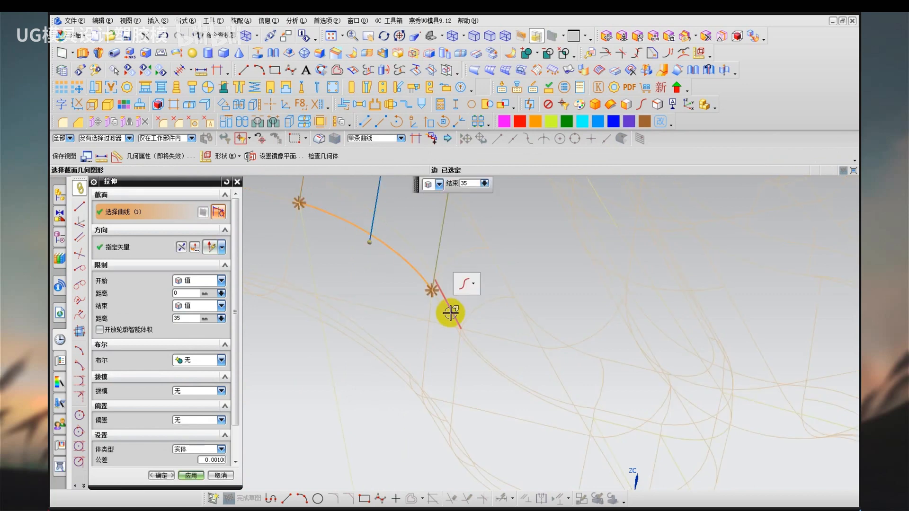
left_click(487, 365)
scroll(394, 294, "down", 3)
right_click_drag(384, 340, 369, 327)
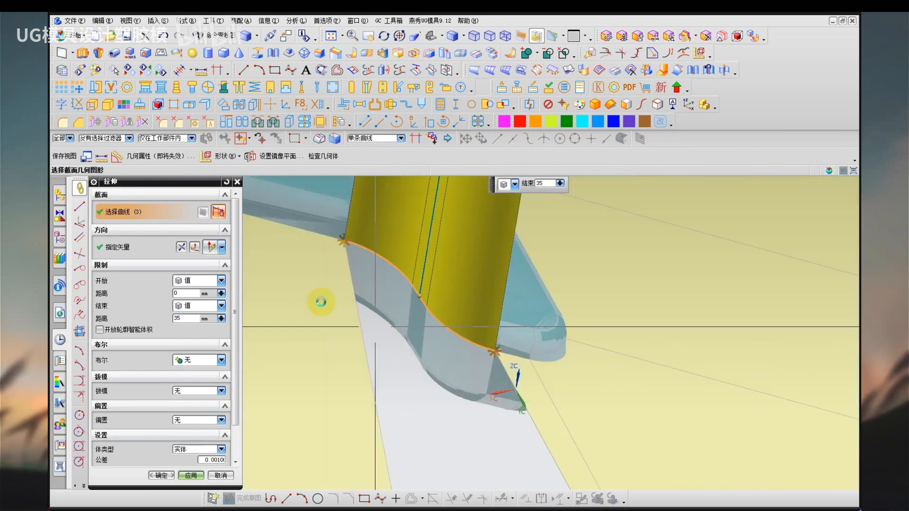
left_click(146, 250)
middle_click_drag(361, 357, 291, 239, "shift")
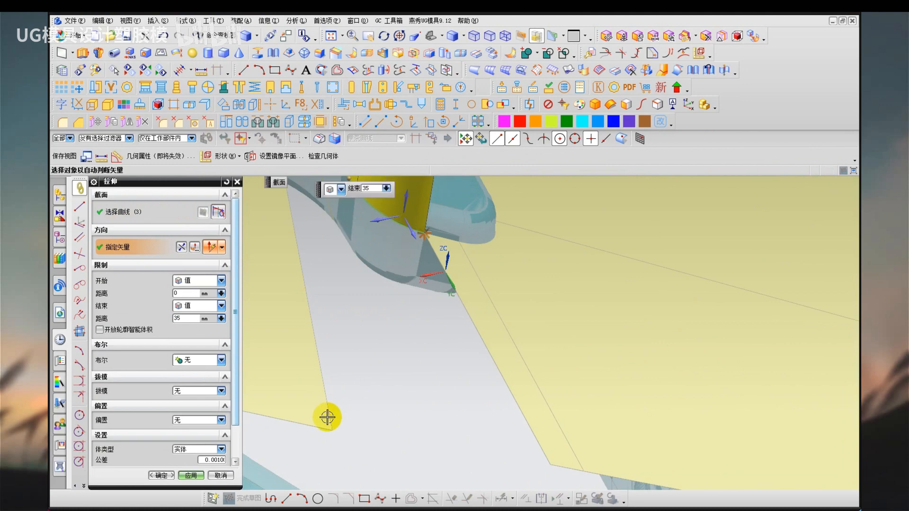
left_click(333, 414)
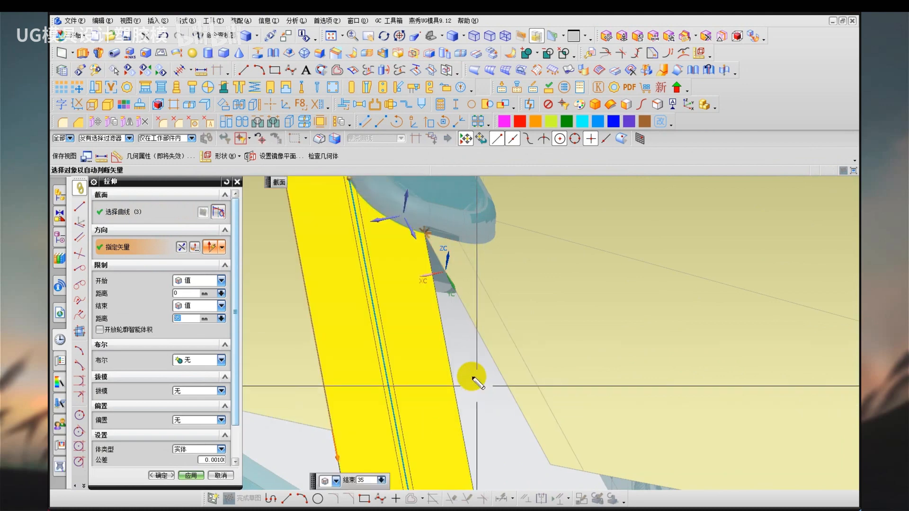
left_click_drag(470, 375, 469, 378)
key("Escape")
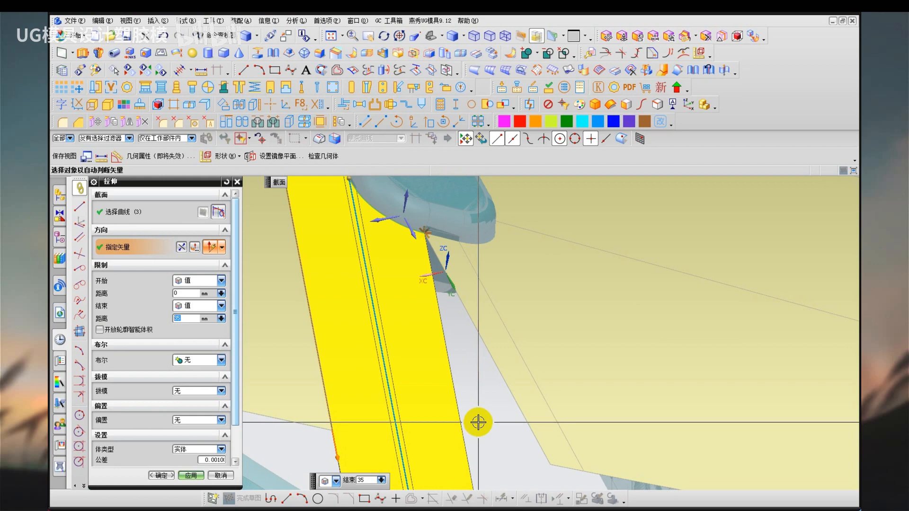
middle_click(469, 419)
Create a bridge curve across the gap, joining the lower edges of the quadrilateral sheet and the sheet at the hook's tip.
scroll(433, 417, "down", 1)
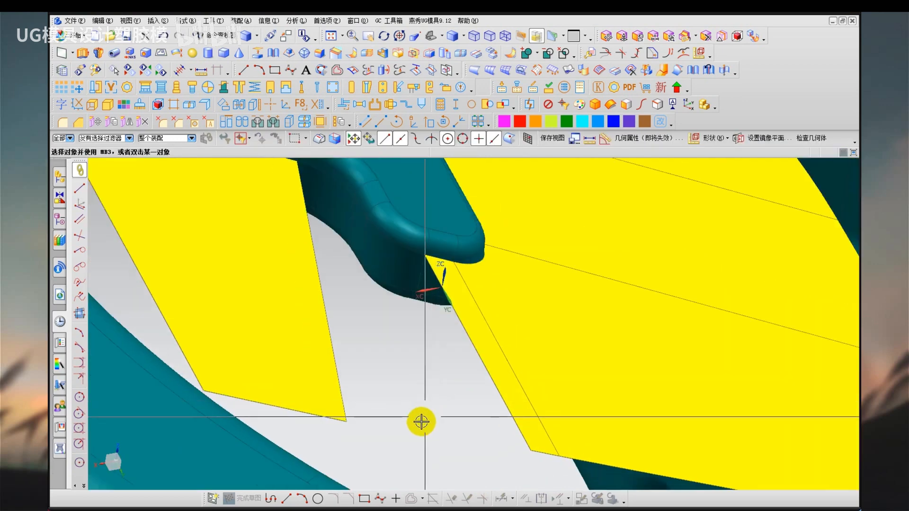
key("b")
left_click(331, 426)
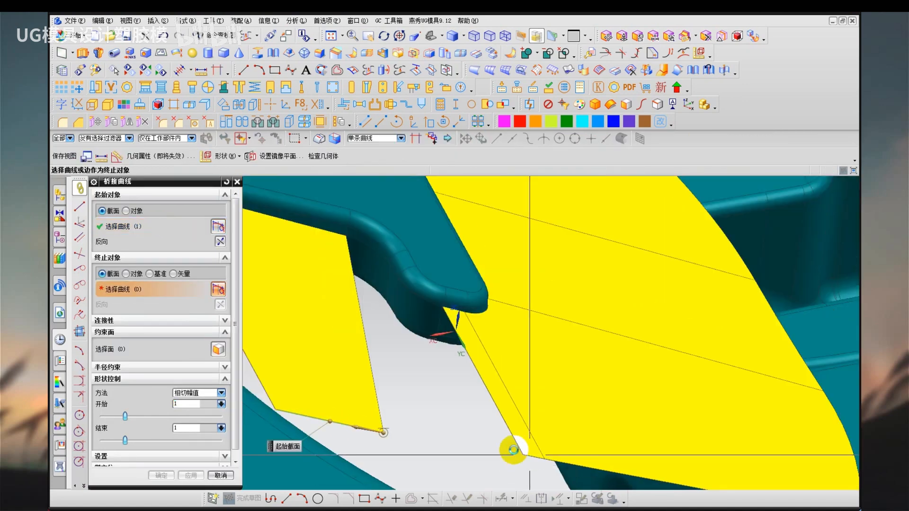
left_click(512, 447)
middle_click(379, 371)
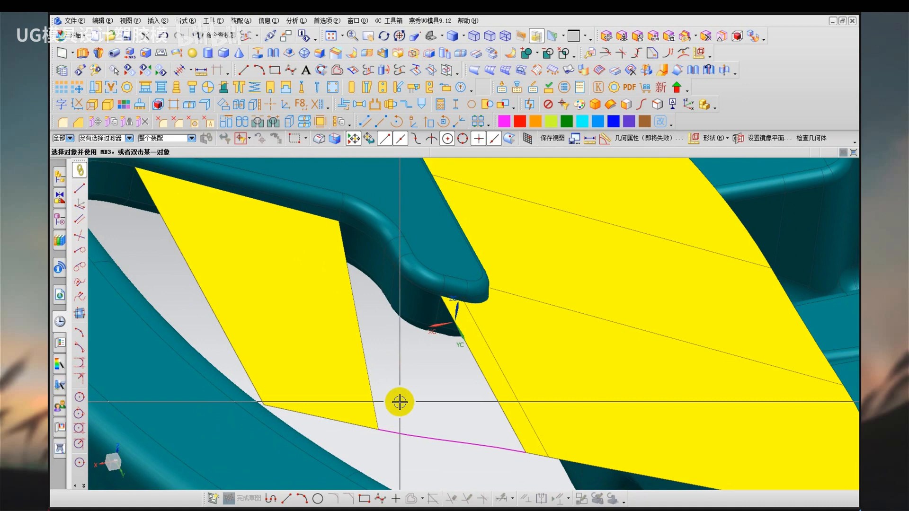
key("ctrl+2")
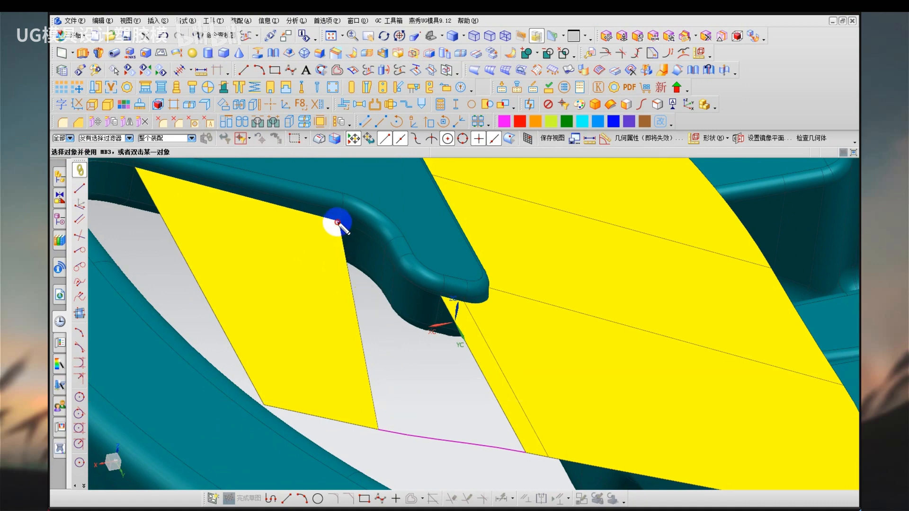
left_click_drag(338, 222, 450, 295)
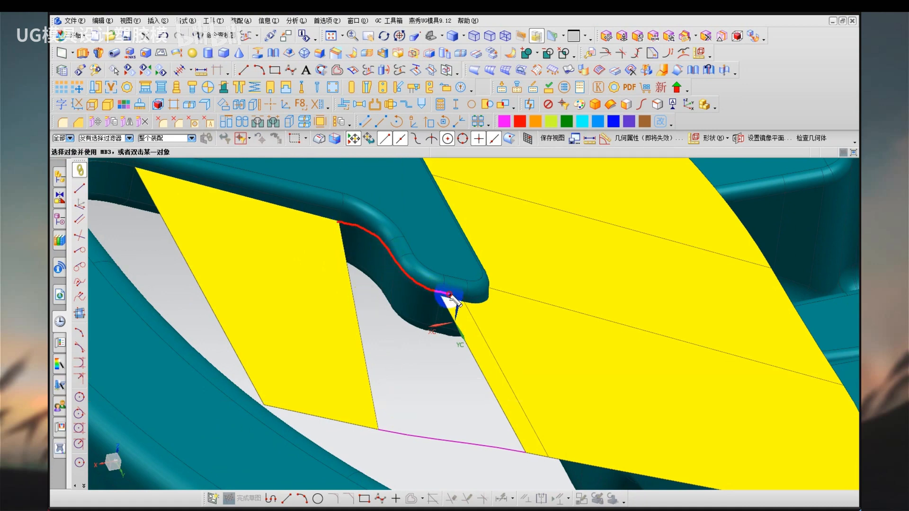
mouse_move(383, 258)
left_mouse_down()
mouse_move(387, 403)
mouse_move(402, 400)
left_mouse_up()
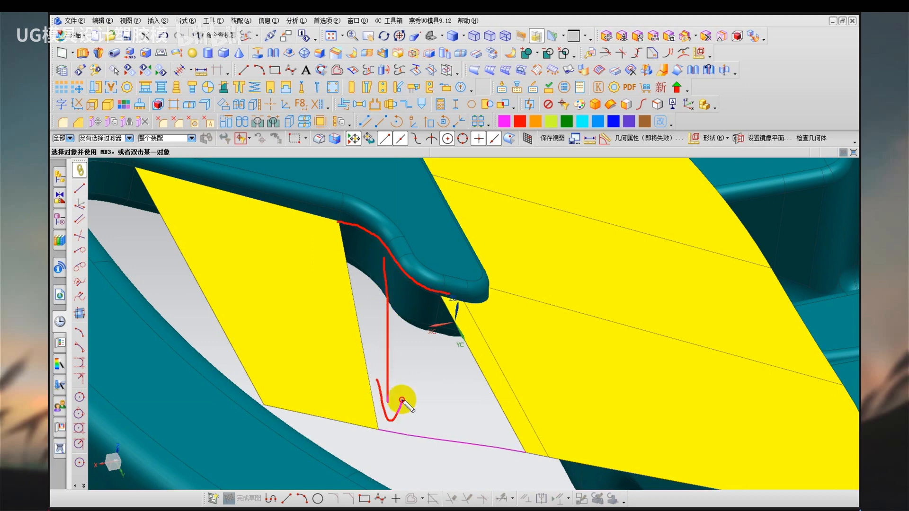
left_click_drag(478, 374, 487, 387)
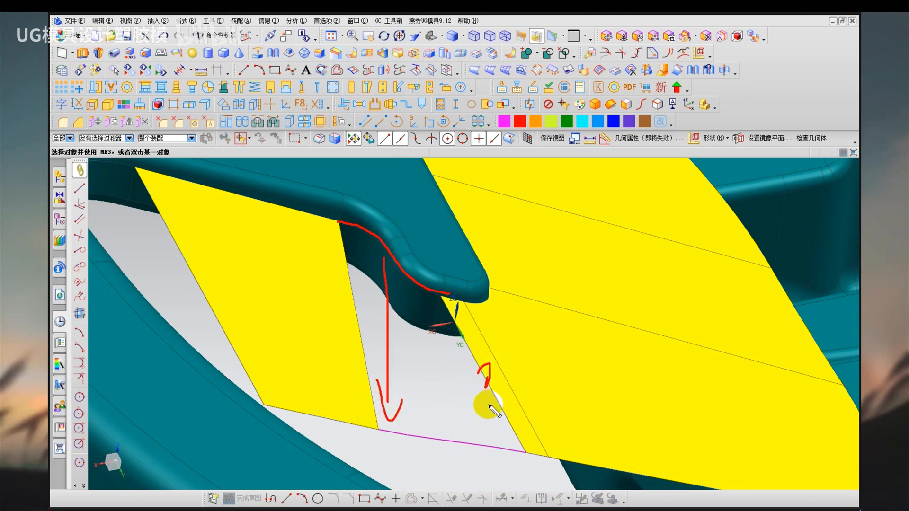
key("Escape")
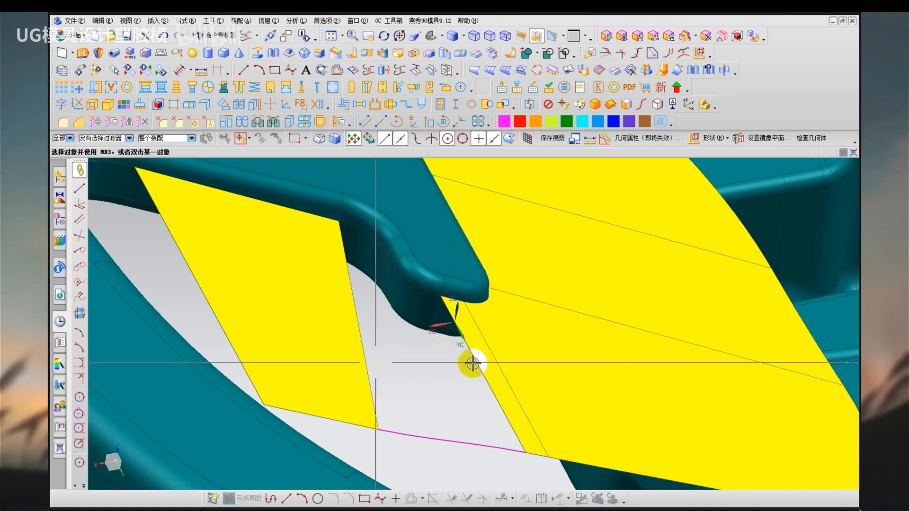
scroll(406, 373, "down", 1)
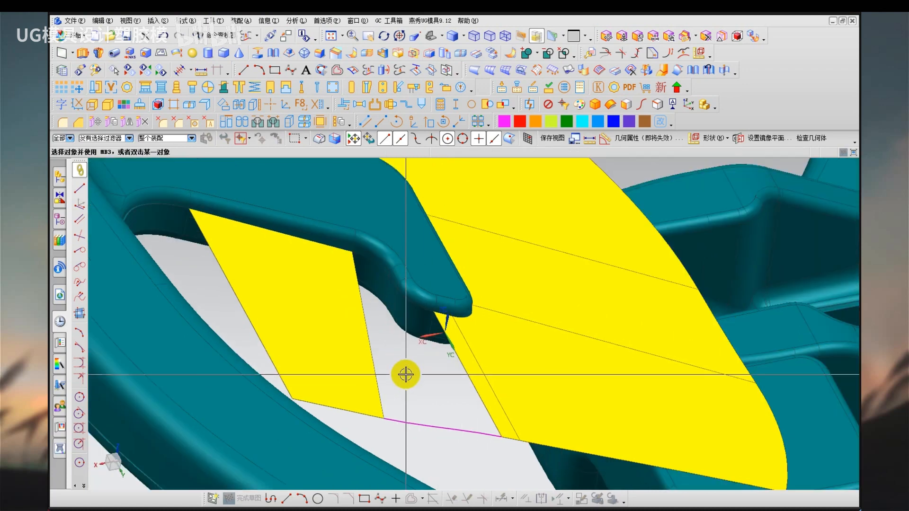
middle_click_drag(406, 374, 386, 372)
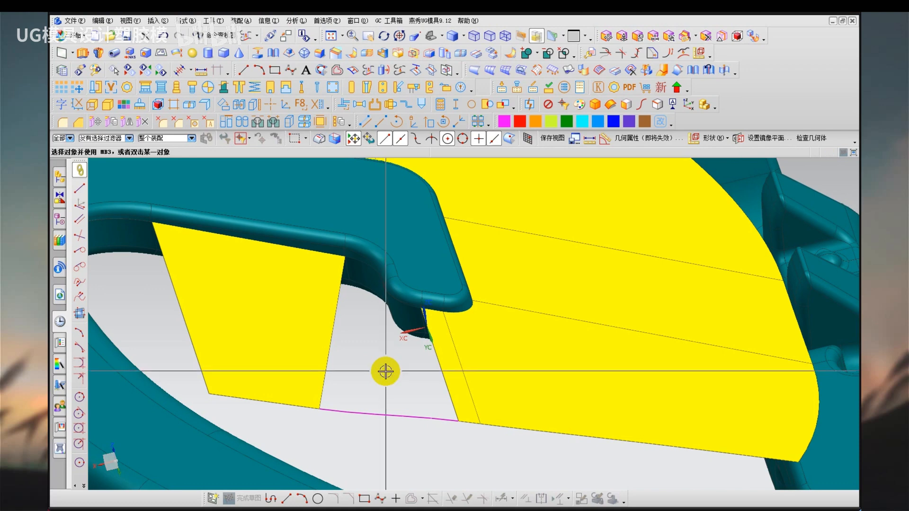
mouse_move(548, 243)
left_mouse_down()
mouse_move(547, 280)
mouse_move(598, 288)
left_mouse_up()
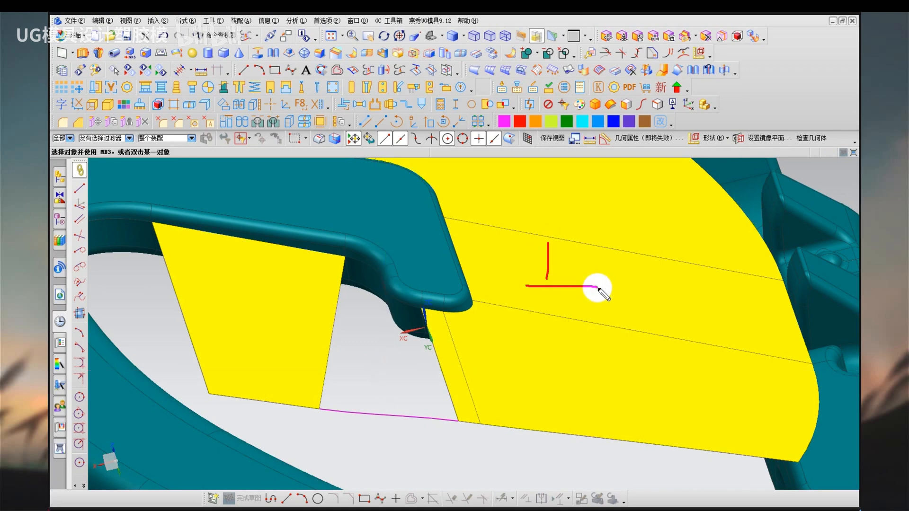
key("Escape")
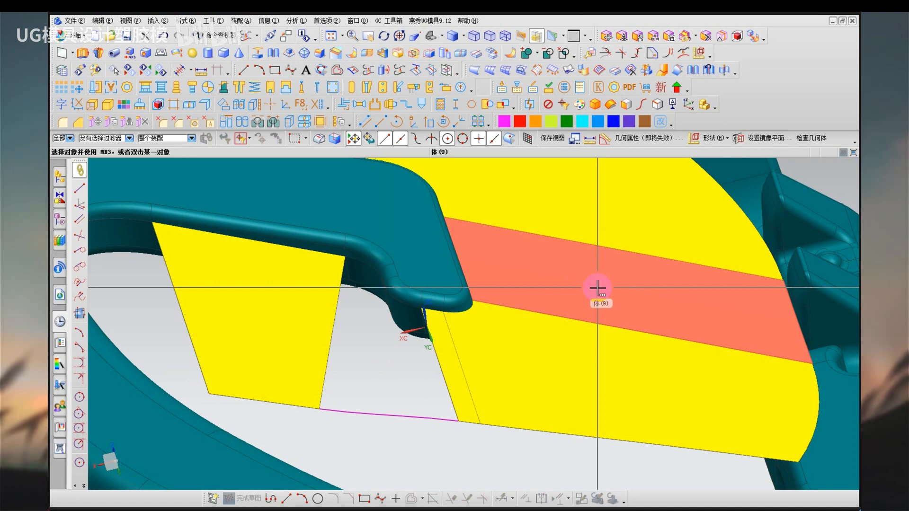
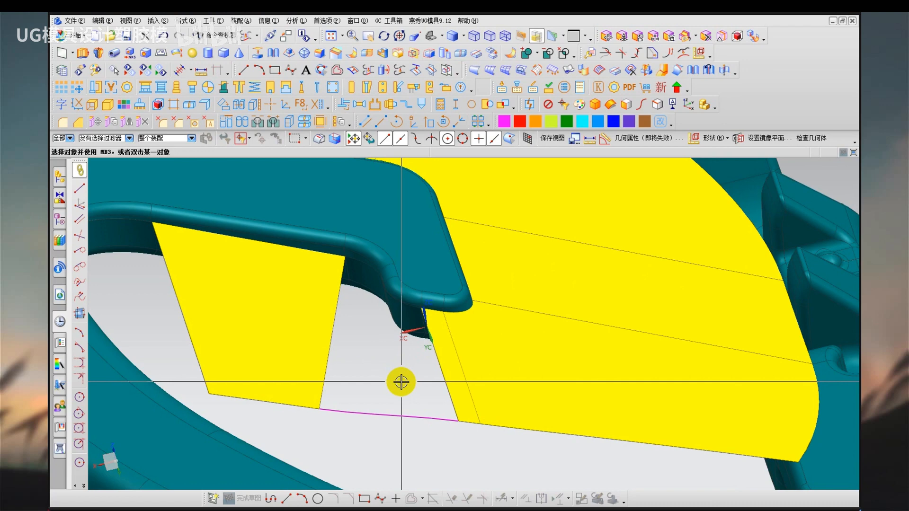
Fill the gap with a Through Curve Mesh surface from the two sheets' facing edges, the bridge curve and the hook's lower edges.
middle_click_drag(401, 382, 371, 342)
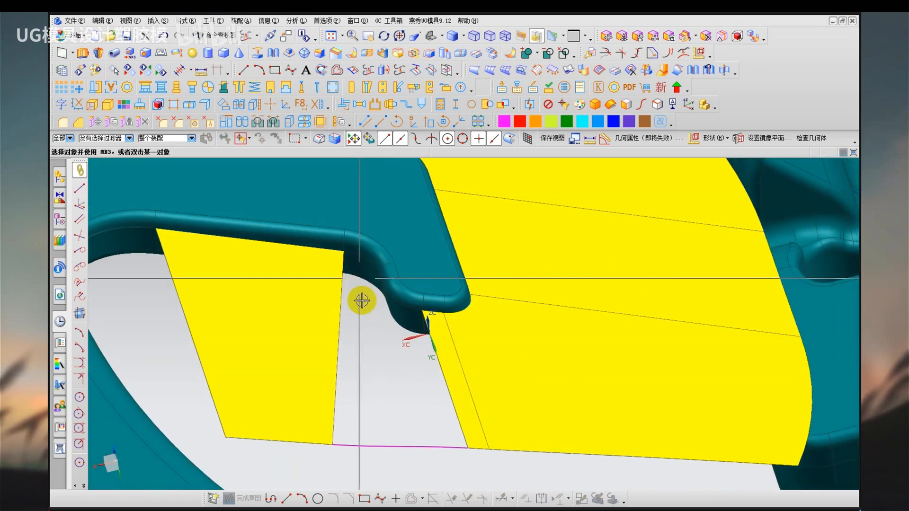
left_click(365, 260)
key("Escape")
key("n")
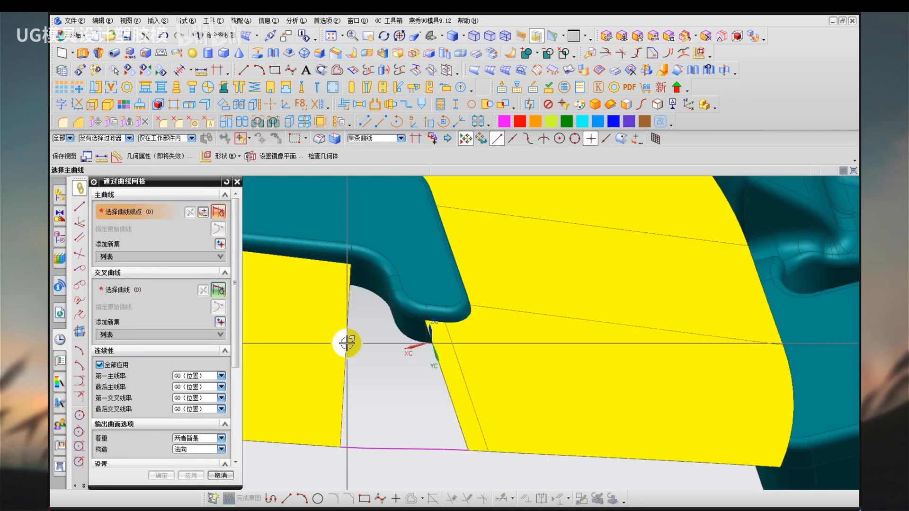
left_click(347, 345)
middle_click(424, 387)
left_click(454, 400)
middle_click(411, 430)
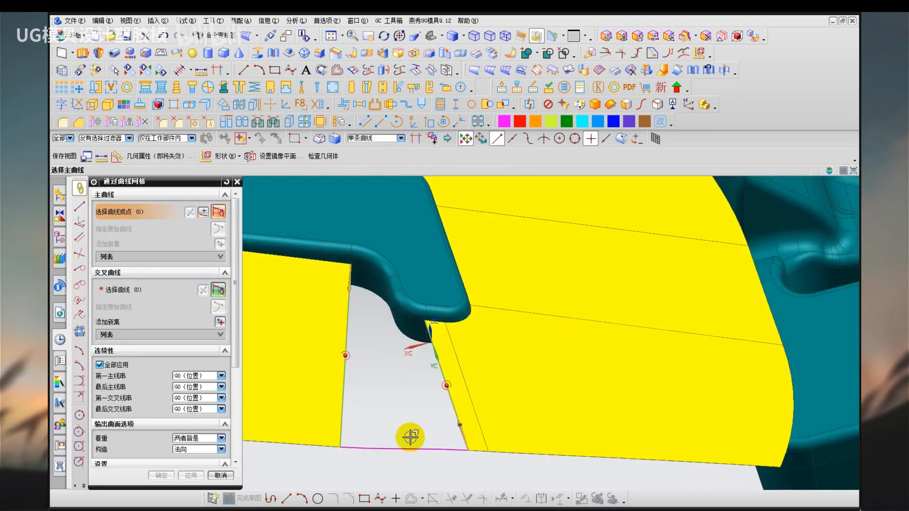
middle_click(410, 436)
left_click(408, 448)
middle_click(402, 412)
scroll(404, 303, "up", 3)
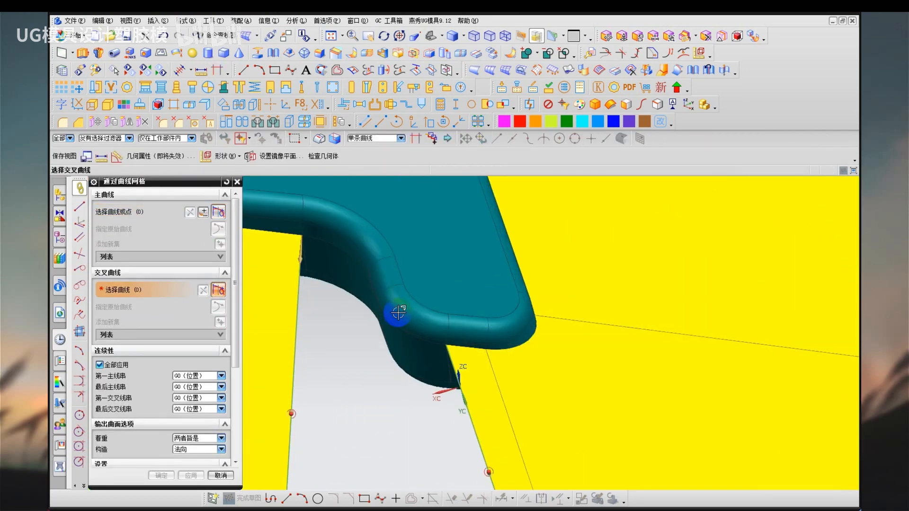
middle_click_drag(398, 308, 404, 305)
left_click(348, 274)
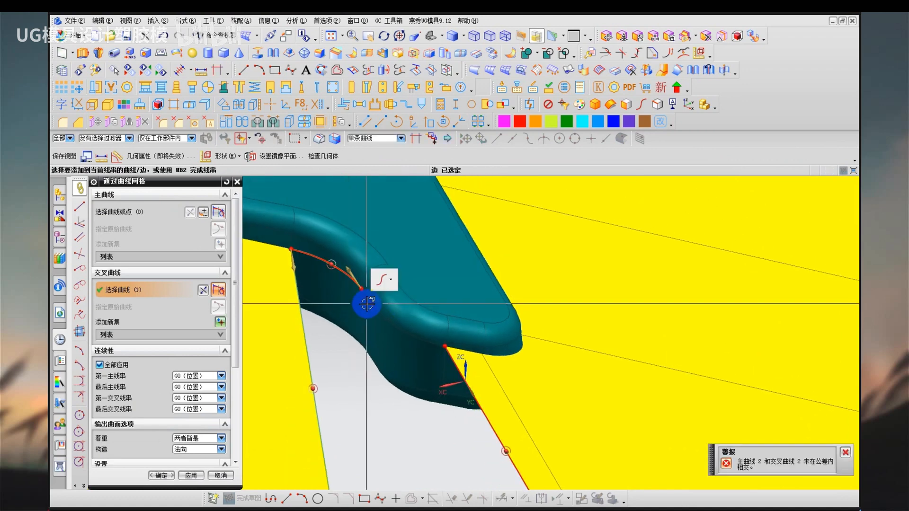
left_click(400, 334)
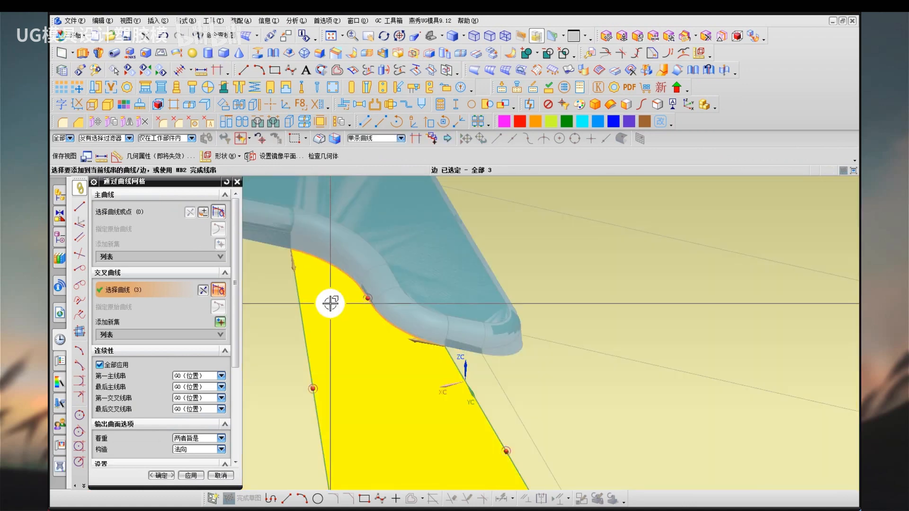
middle_click(330, 303)
middle_click(330, 303)
Examine the new mesh surface from several angles, especially the area just below the hook's inner bend.
scroll(330, 293, "down", 3)
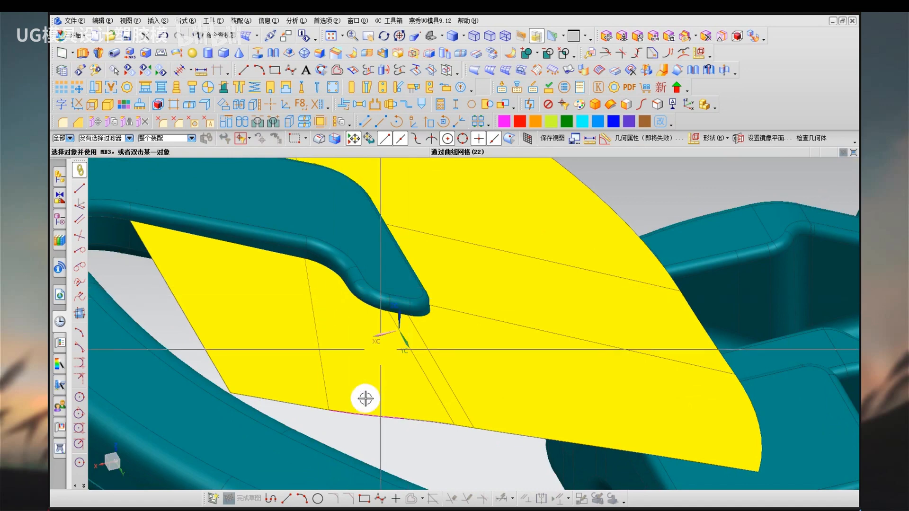
middle_click_drag(385, 325, 355, 311)
scroll(368, 385, "up", 3)
scroll(369, 381, "up", 4)
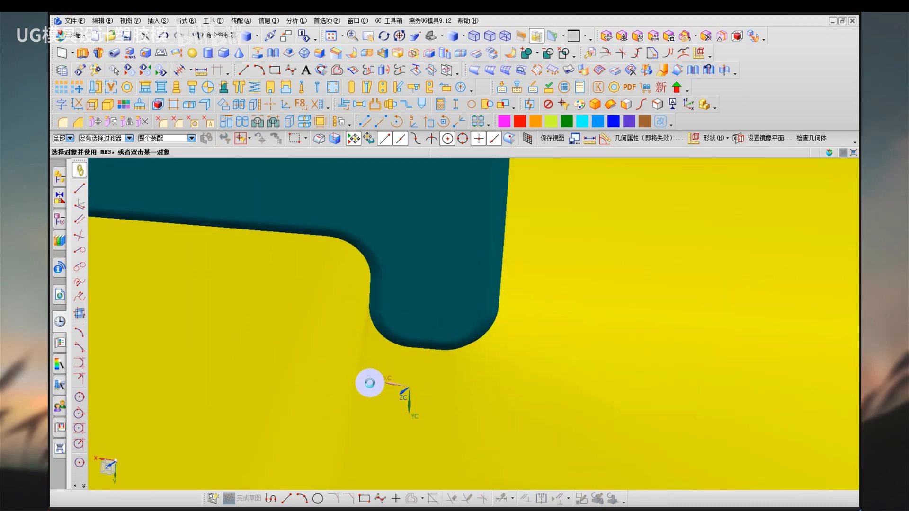
scroll(378, 367, "up", 2)
mouse_move(377, 366)
middle_mouse_down()
mouse_move(371, 341)
mouse_move(388, 282)
mouse_move(400, 320)
mouse_move(385, 317)
mouse_move(395, 318)
mouse_move(385, 316)
mouse_move(404, 211)
mouse_move(408, 258)
middle_mouse_up()
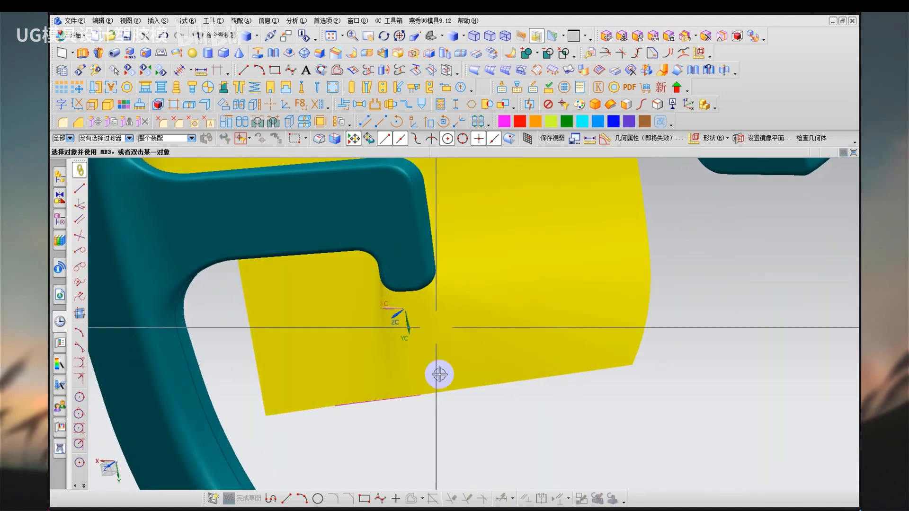
scroll(386, 350, "up", 2)
scroll(386, 349, "up", 1)
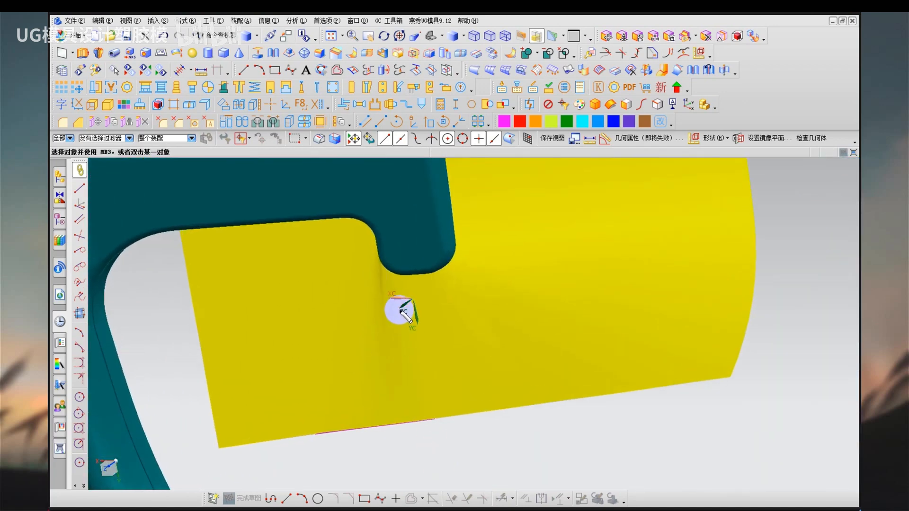
mouse_move(399, 306)
left_mouse_down()
mouse_move(377, 267)
mouse_move(396, 311)
mouse_move(399, 300)
left_mouse_up()
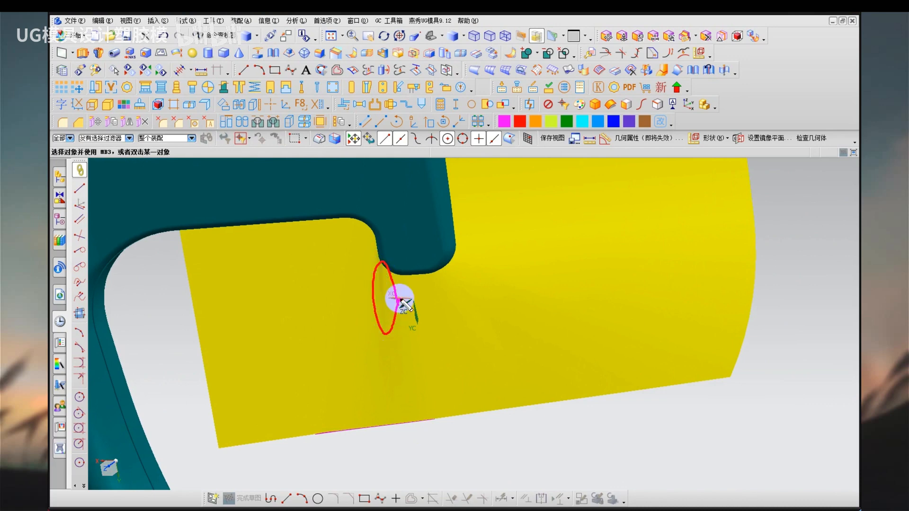
key("Escape")
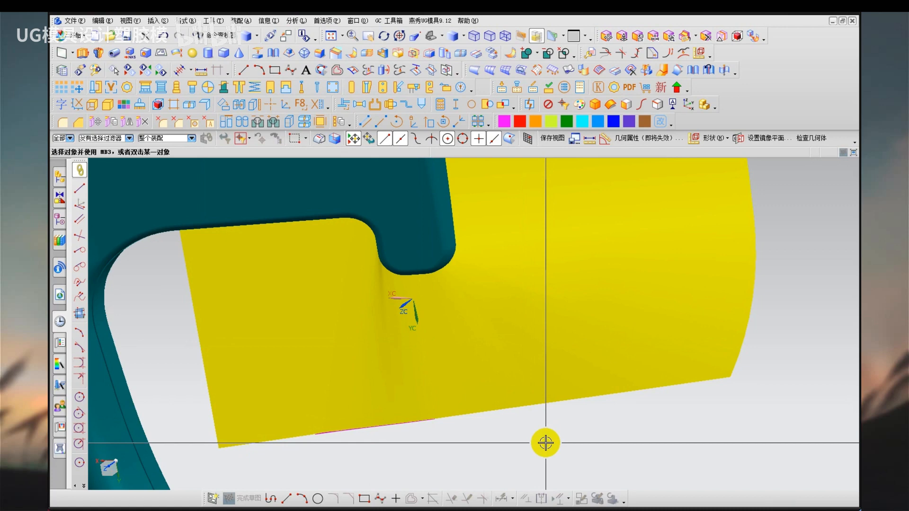
left_click(386, 287)
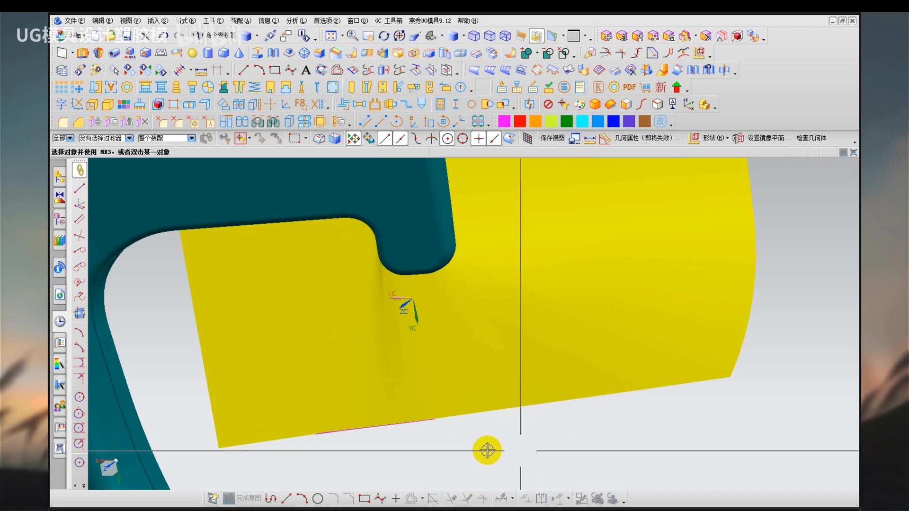
scroll(379, 311, "down", 2)
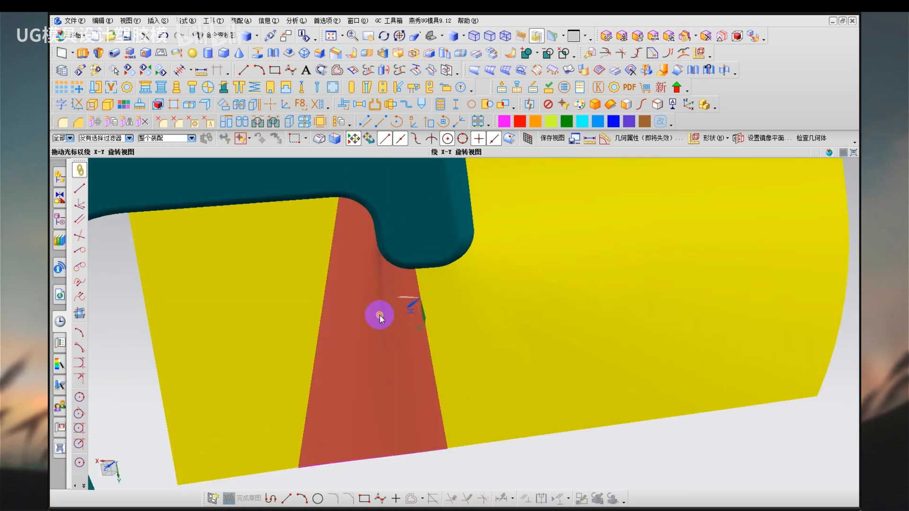
middle_click_drag(379, 315, 377, 299)
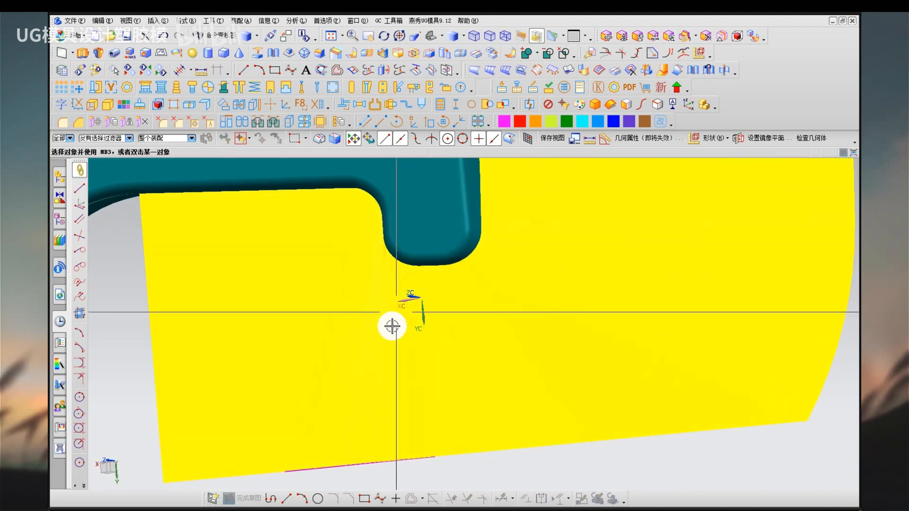
Remove the parameters from all objects so the new mesh surface becomes non-parametric.
key("s")
scroll(384, 315, "down", 3)
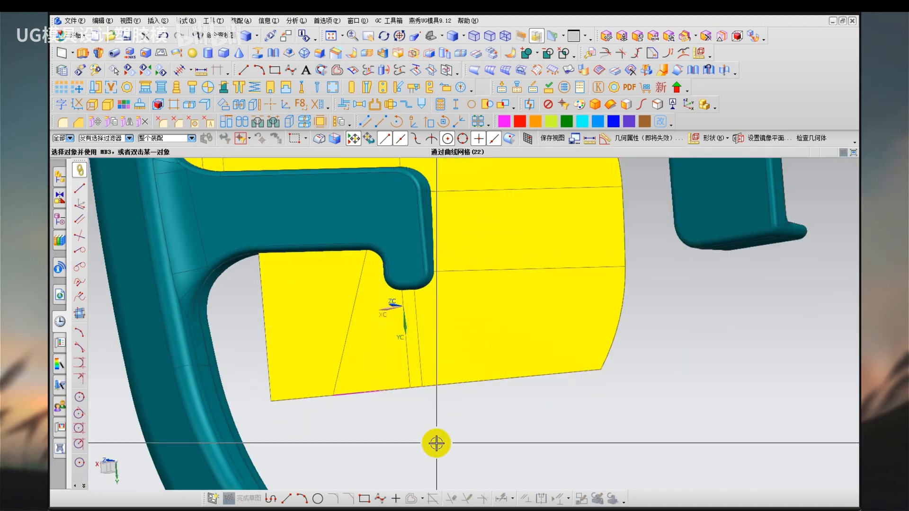
key("r")
key("ctrl+a")
middle_click(436, 443)
middle_click(436, 443)
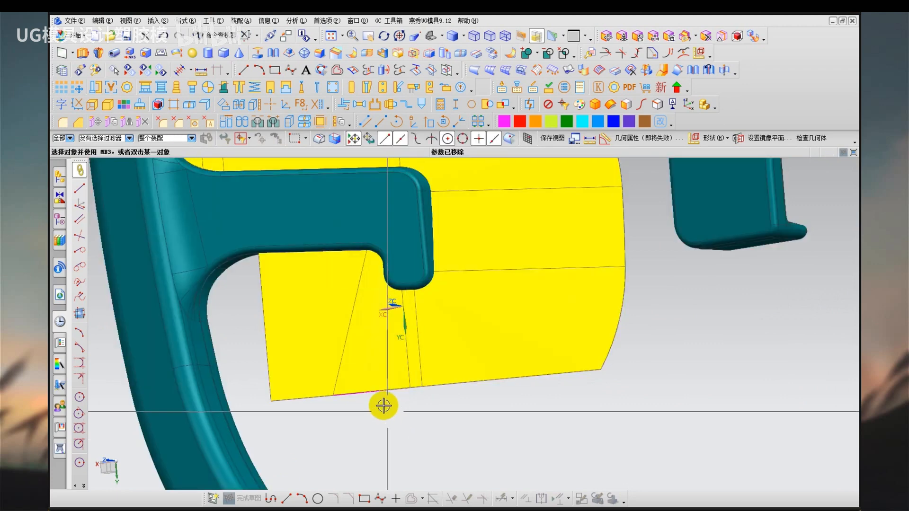
Move the quadrilateral sheet and the adjoining mesh surface below the hook to another layer.
key("f")
left_click(341, 320)
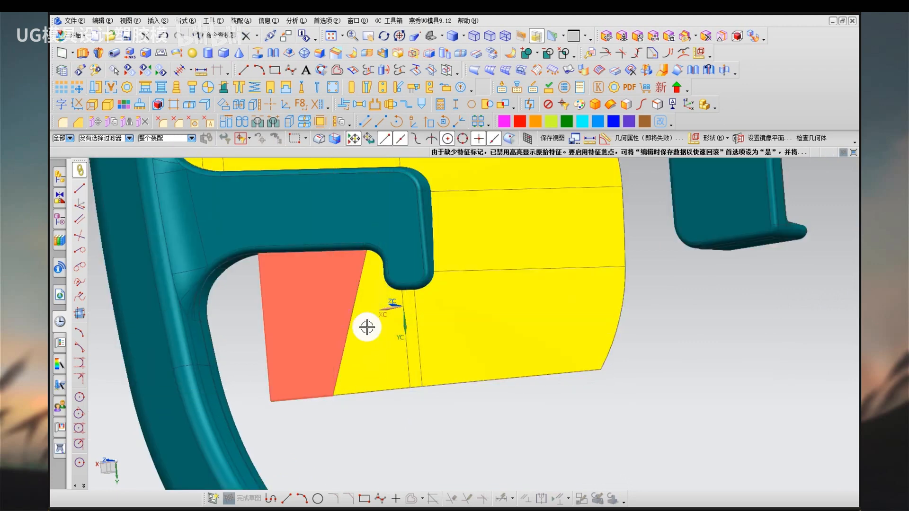
left_click(391, 344)
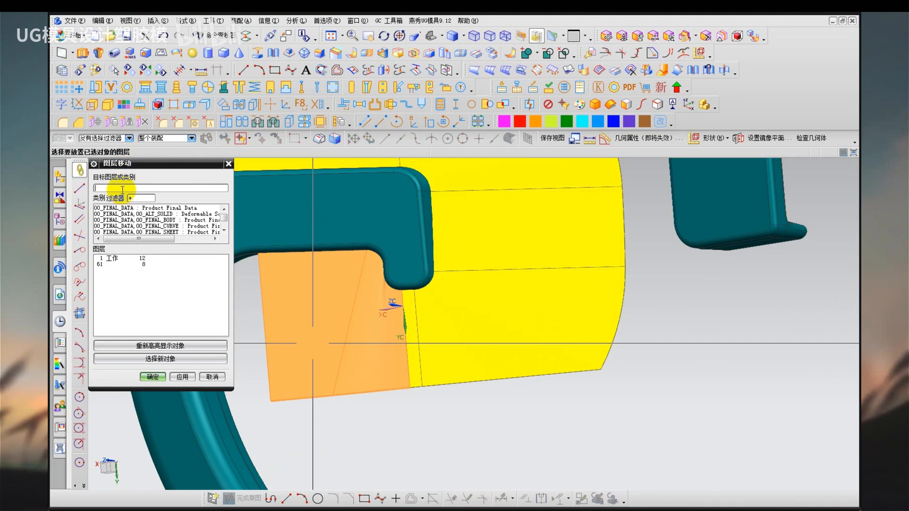
middle_click(121, 189)
Extrude the straight lower edge beside the hook's inner bend 35 mm along the YC direction as a sheet.
scroll(380, 296, "up", 1)
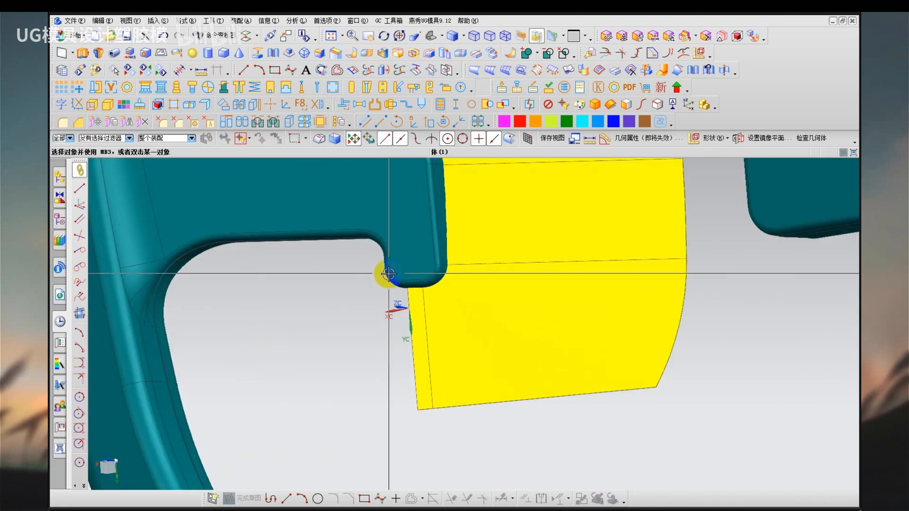
middle_click_drag(389, 277, 408, 248)
scroll(337, 290, "up", 3)
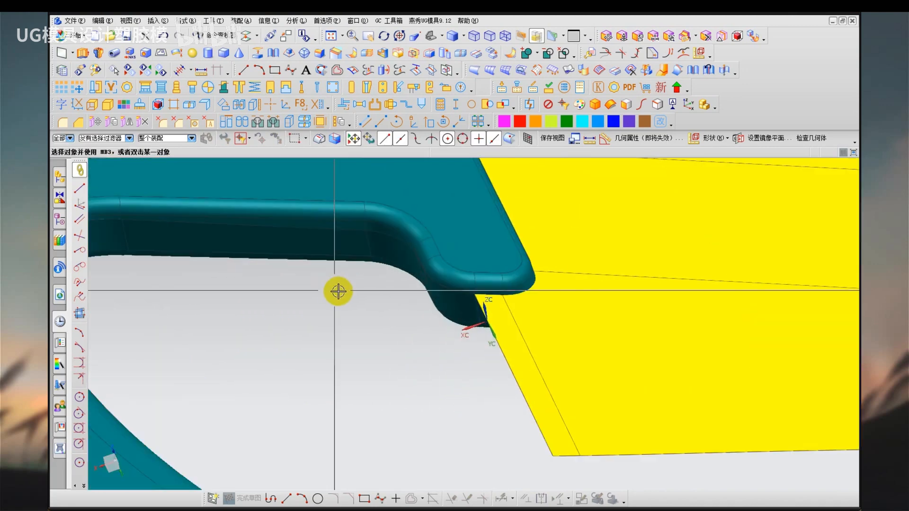
key("x")
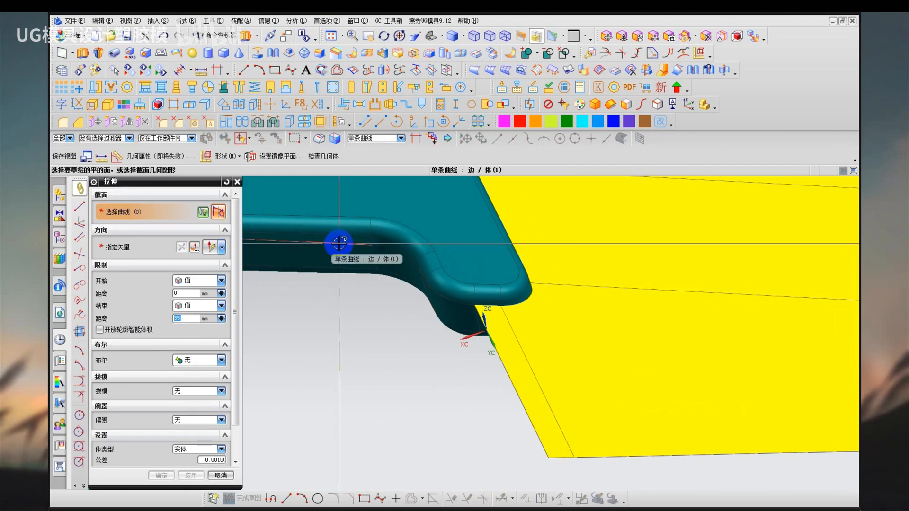
left_click(339, 244)
left_click(162, 245)
left_click(482, 353)
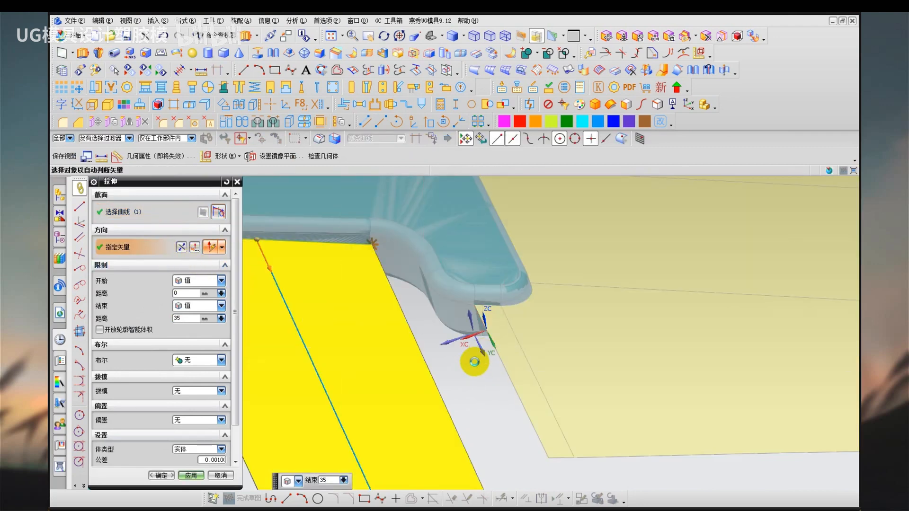
middle_click(472, 364)
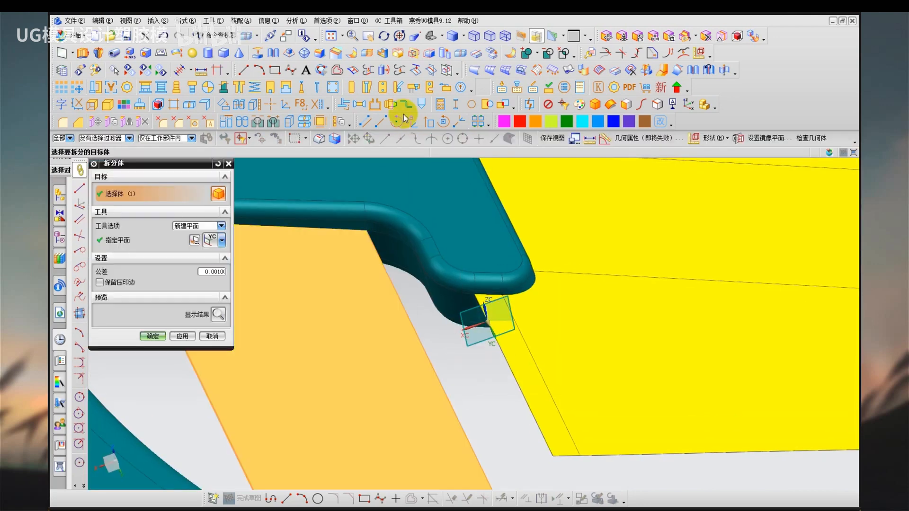
Cut the extruded sheet level with the lower edge of the sheet at the hook's tip and remove its parameters.
left_click(382, 54)
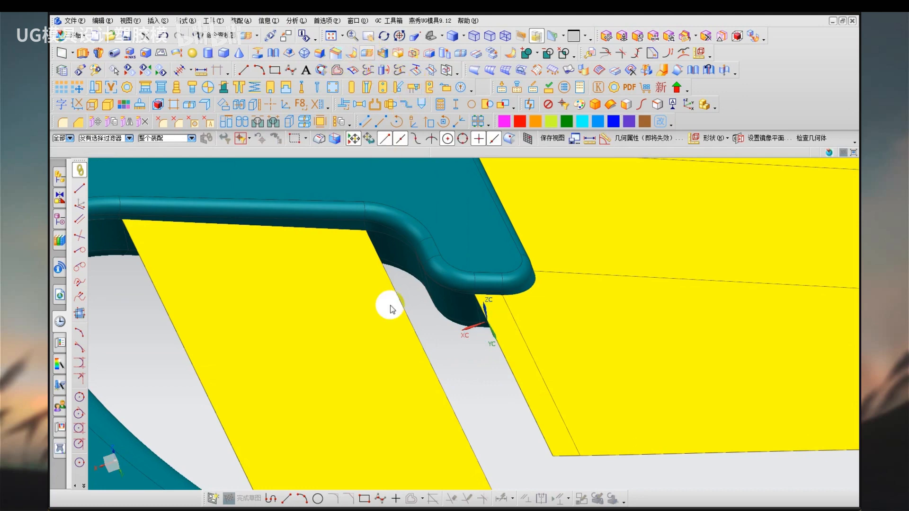
left_click(439, 405)
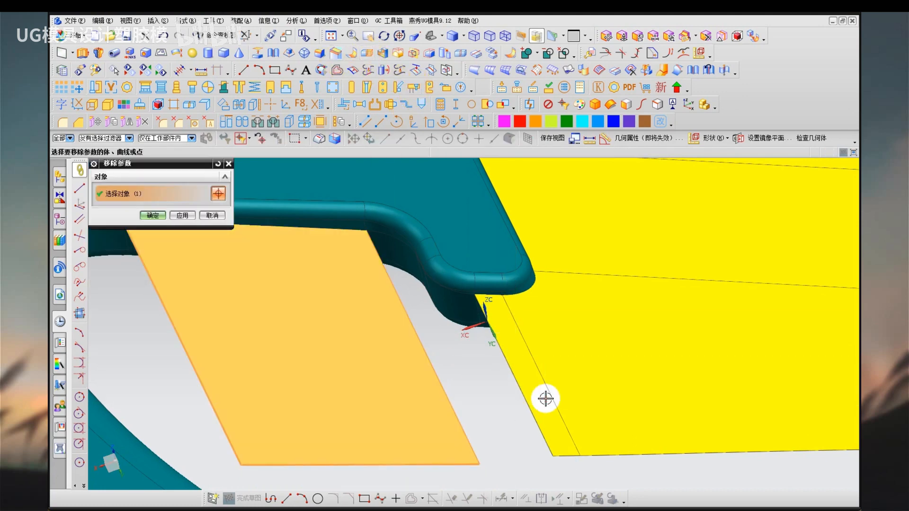
middle_click(471, 399)
key("Return")
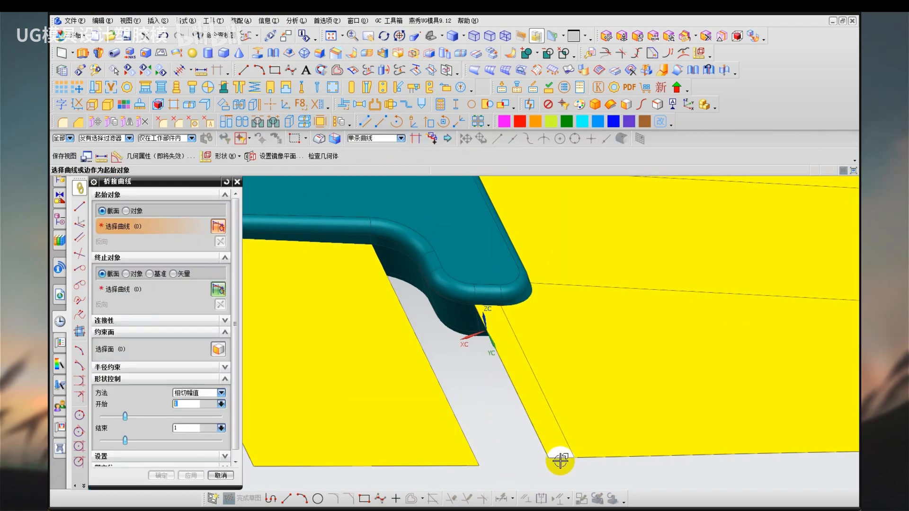
Create a bridge curve between the lower edges of the hook-tip sheet and the shortened extruded sheet.
left_click(555, 461)
left_click(469, 464)
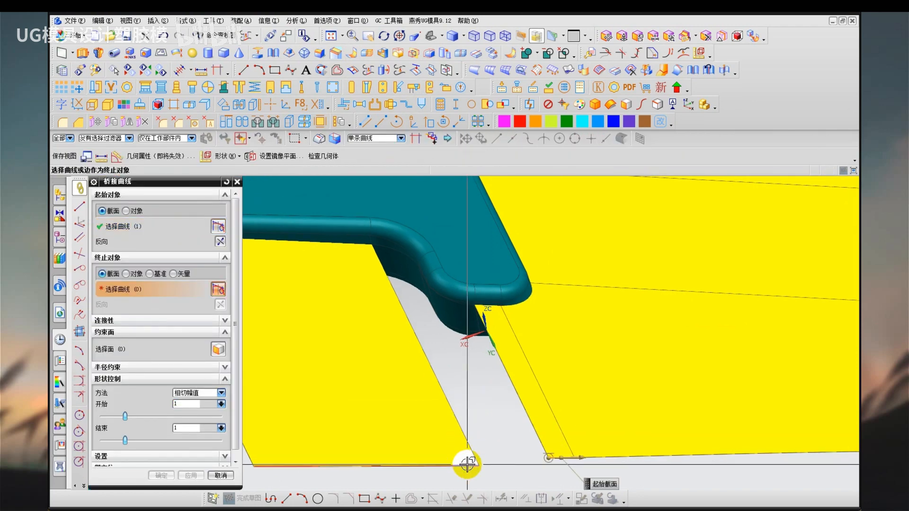
middle_click(469, 398)
Build a Through Curve Mesh surface across the parallel-sided gap, using both sheet edges, the new bridge curve and the hook's curved edges.
middle_click_drag(480, 385, 438, 375)
key("n")
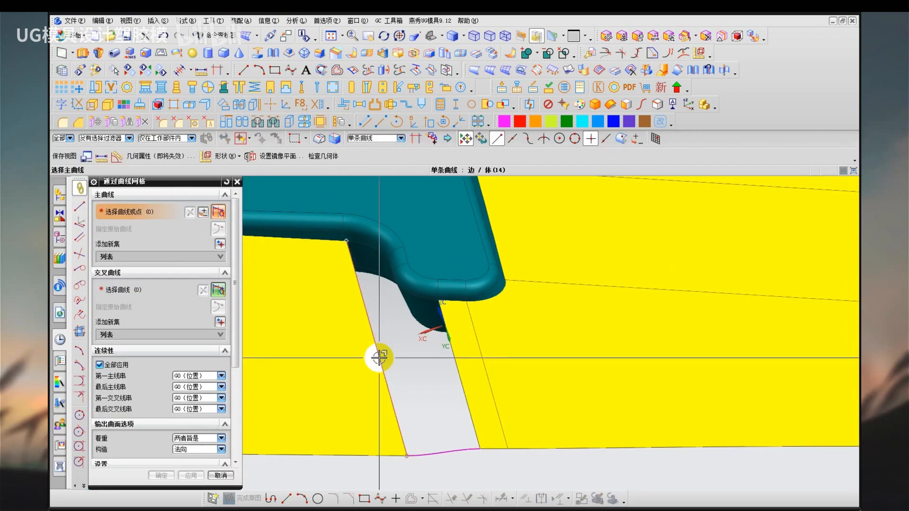
left_click(378, 358)
middle_click(455, 384)
left_click(461, 371)
middle_click(446, 432)
middle_click(445, 448)
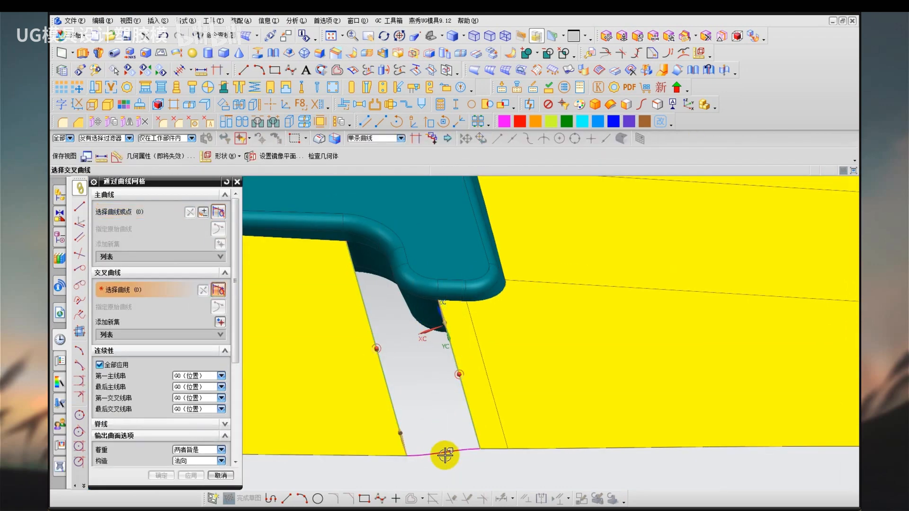
left_click(445, 454)
middle_click(412, 310)
middle_click_drag(411, 305, 418, 302)
left_click(416, 307)
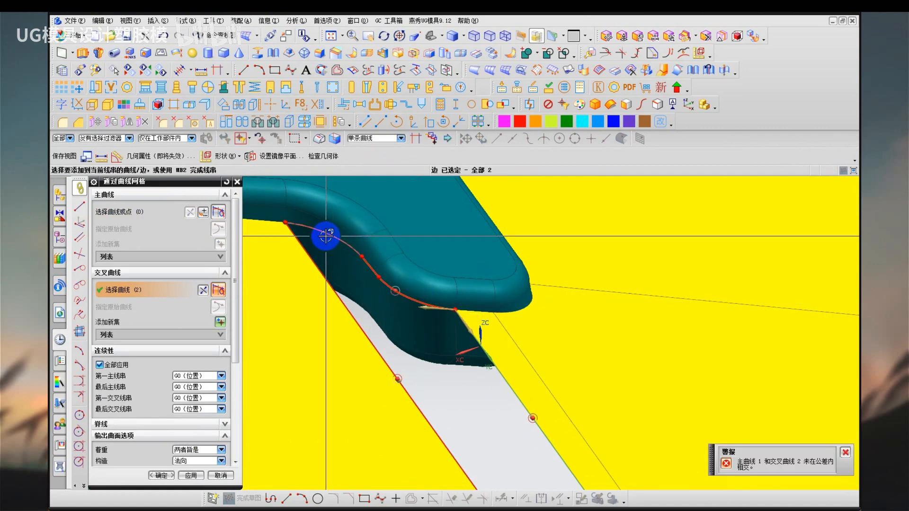
left_click(274, 232)
middle_click(314, 339)
Examine the rebuilt surface below the hook from several angles, comparing its edge directions with the earlier slanted version.
scroll(321, 291, "up", 3)
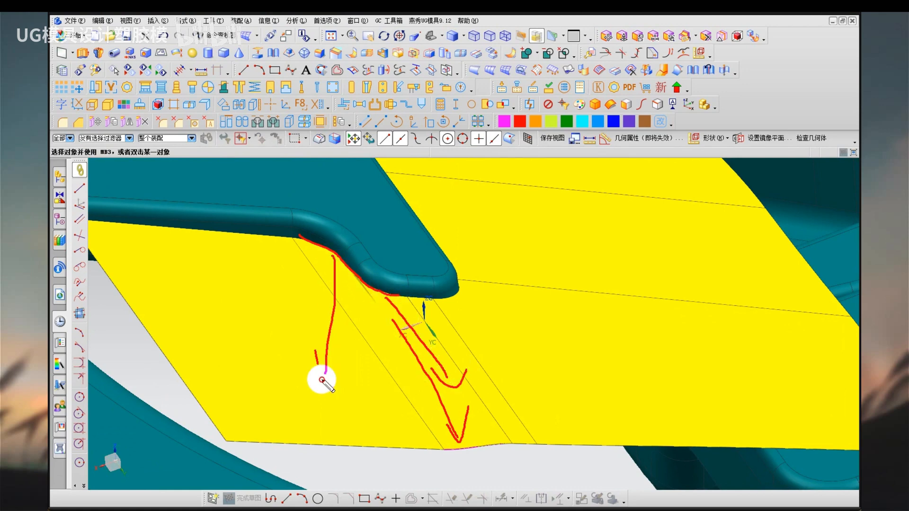
key("Escape")
mouse_move(376, 349)
middle_mouse_down()
mouse_move(361, 373)
mouse_move(388, 416)
mouse_move(406, 357)
mouse_move(424, 358)
mouse_move(424, 317)
mouse_move(400, 271)
mouse_move(391, 279)
mouse_move(385, 229)
middle_mouse_up()
scroll(424, 358, "up", 3)
scroll(426, 369, "down", 3)
scroll(391, 279, "down", 5)
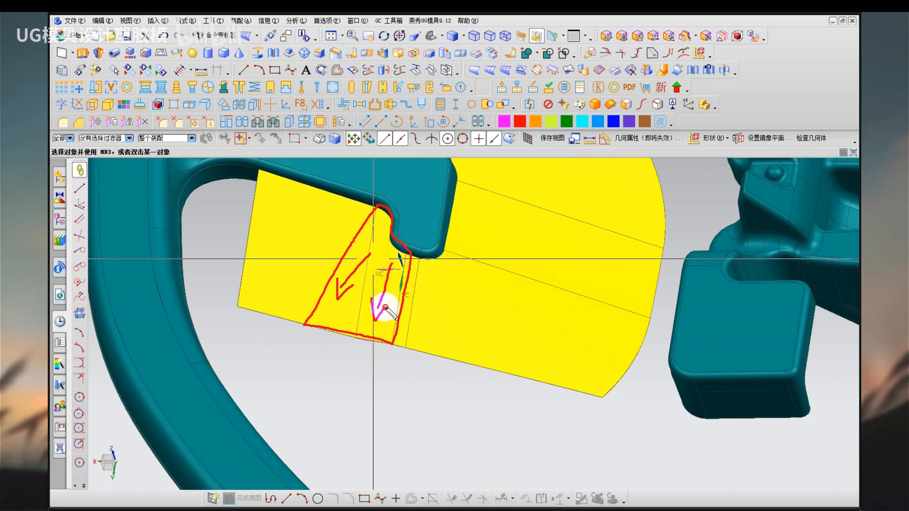
key("Escape")
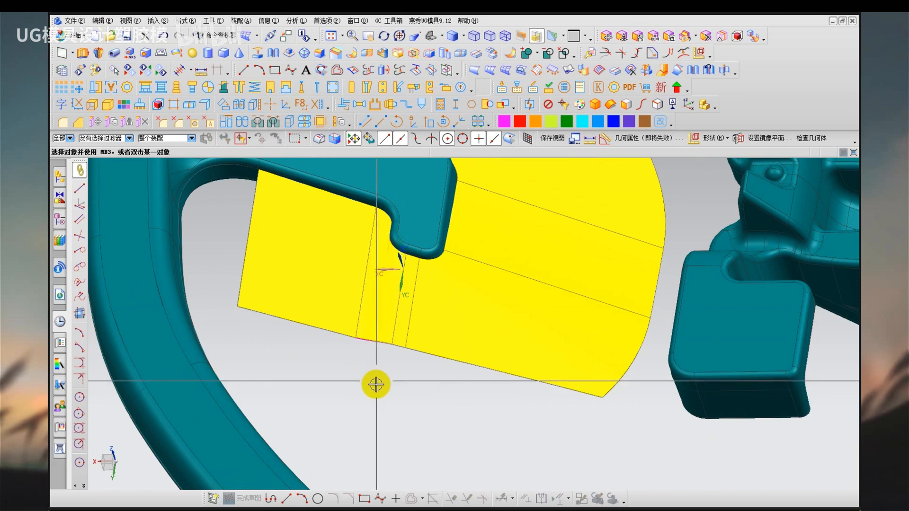
middle_click_drag(375, 383, 396, 407)
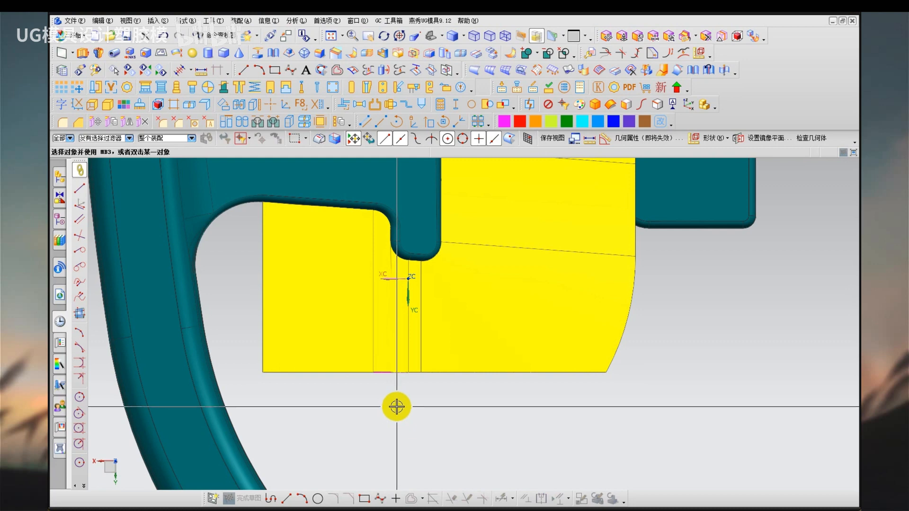
Delete the parallel-sided mesh surface and its extruded sheet, and turn on the layer holding the earlier slanted version.
left_click(388, 359)
key("Delete")
left_click(341, 355)
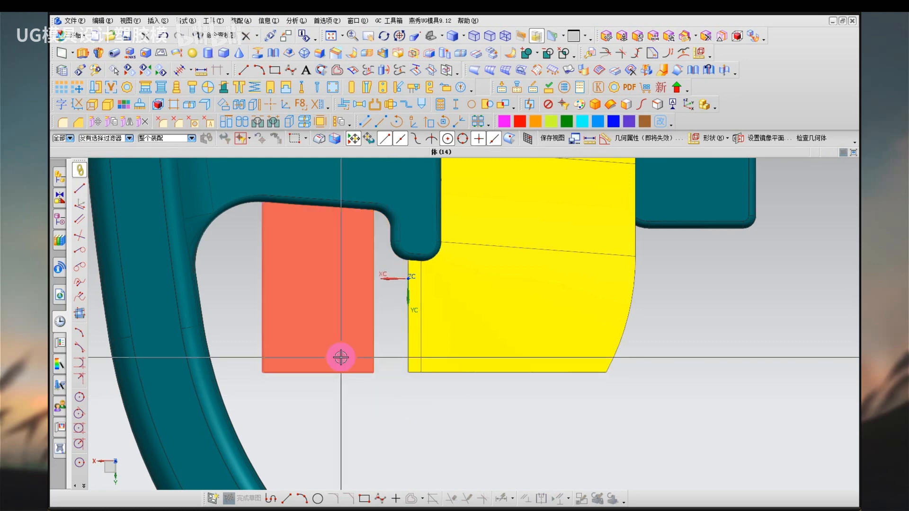
key("Delete")
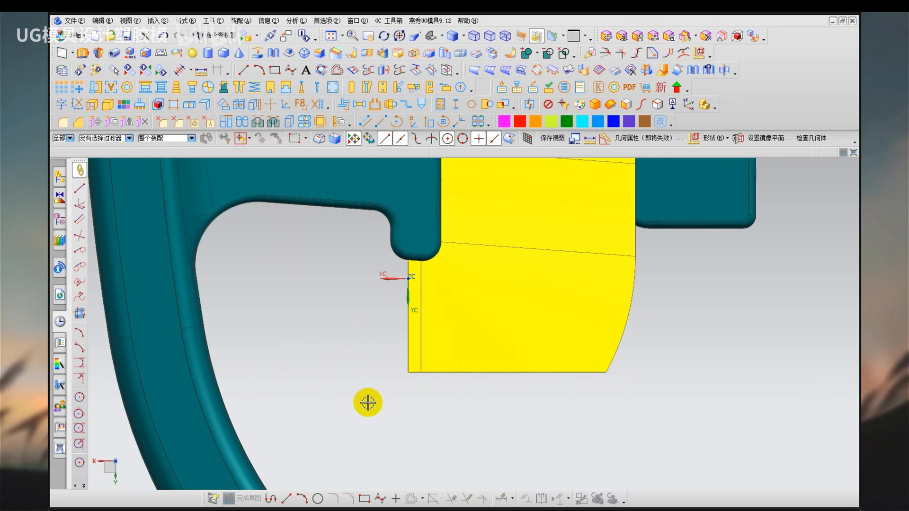
key("ctrl+l")
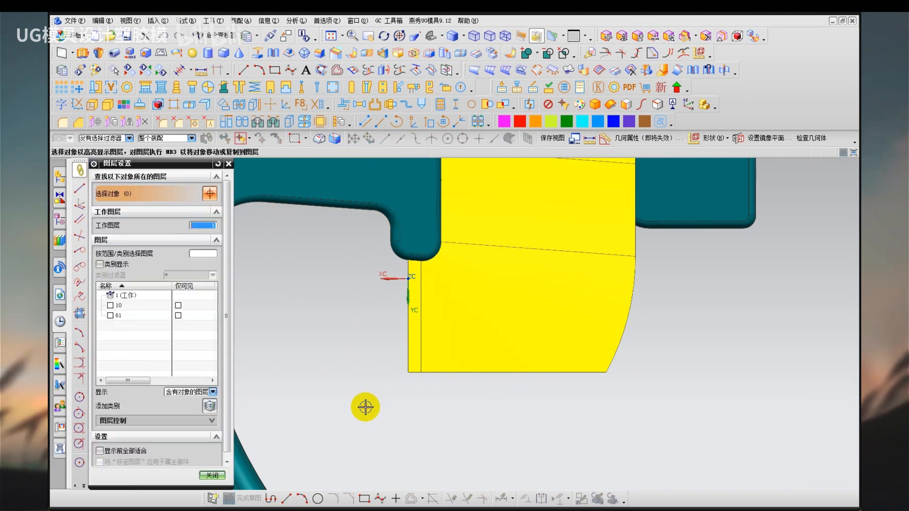
left_click(110, 315)
middle_click(340, 416)
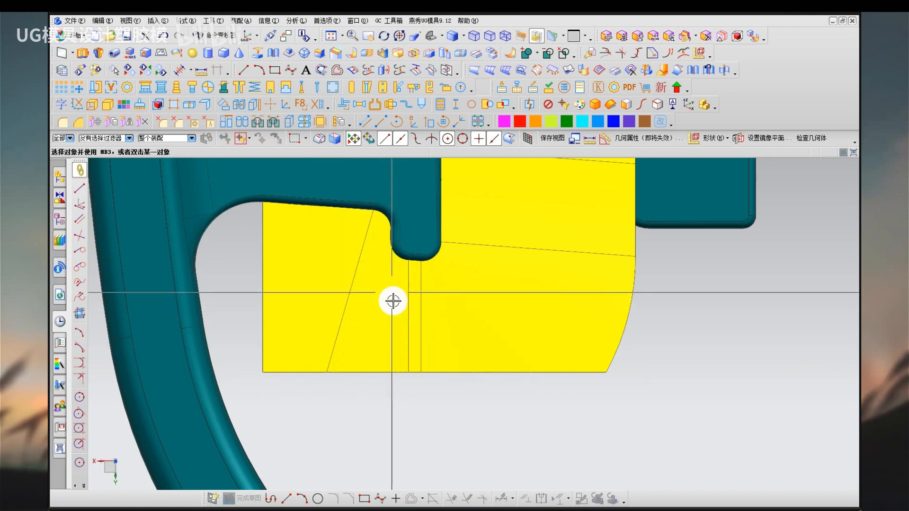
Examine the slanted mesh surface below the hook, checking how its side edges spread apart towards the lower edge.
scroll(388, 286, "down", 2)
mouse_move(385, 305)
middle_mouse_down()
mouse_move(380, 290)
mouse_move(388, 293)
middle_mouse_up()
left_click_drag(337, 167, 258, 385)
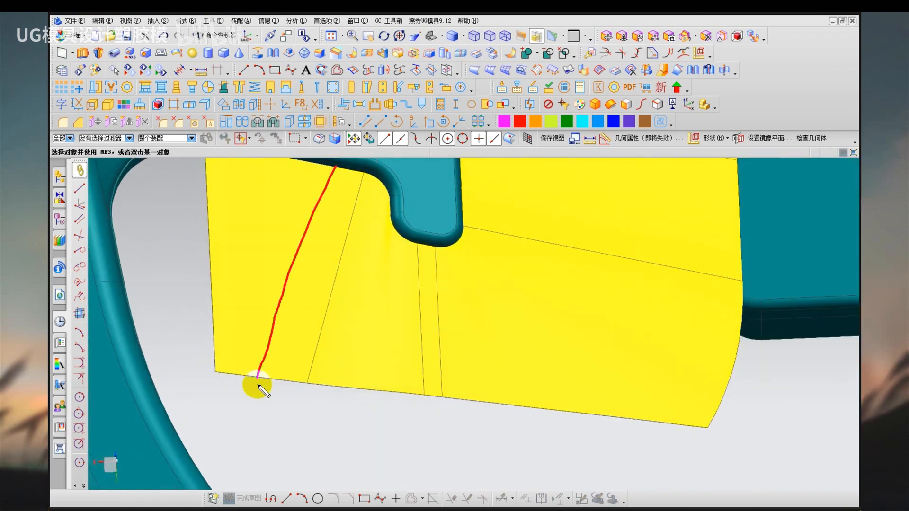
left_click_drag(414, 236, 488, 403)
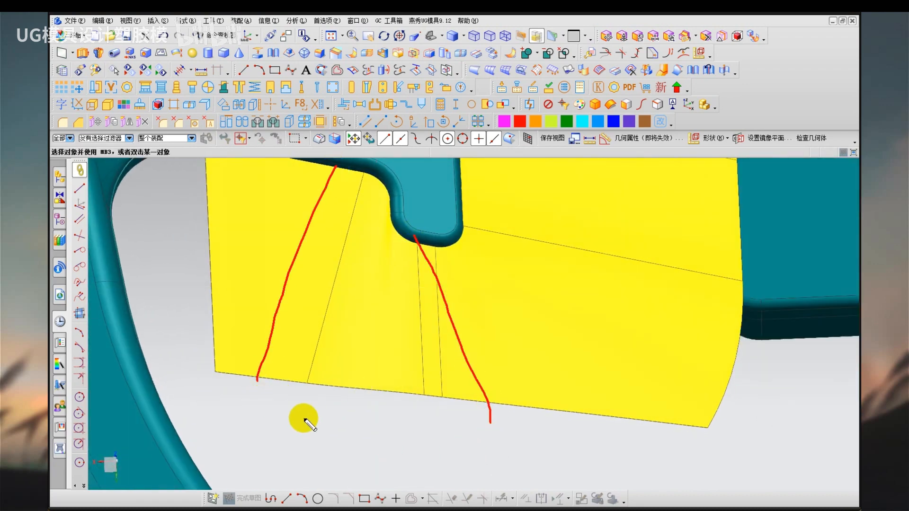
left_click_drag(256, 403, 473, 403)
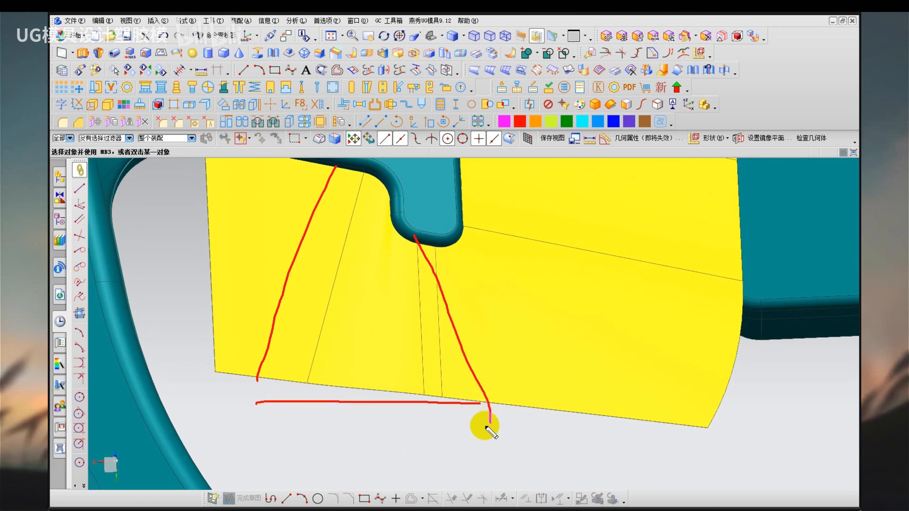
key("Escape")
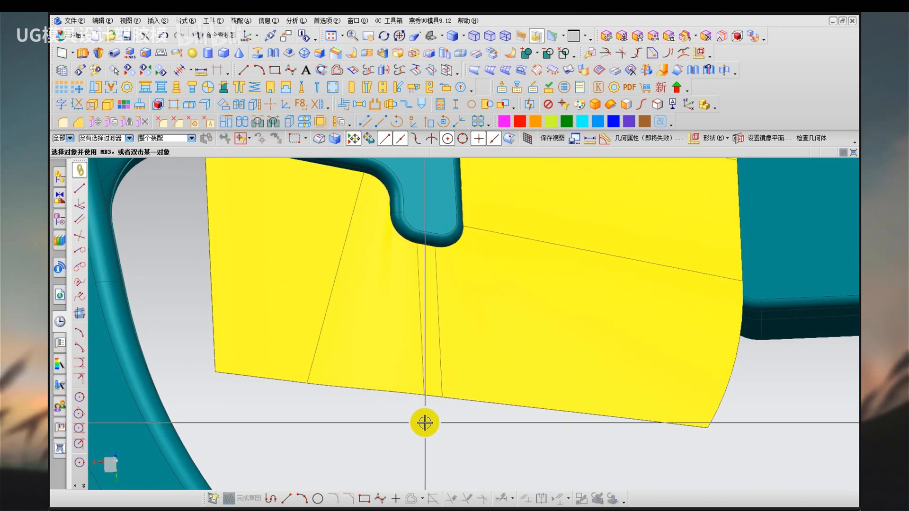
middle_click_drag(425, 423, 389, 394)
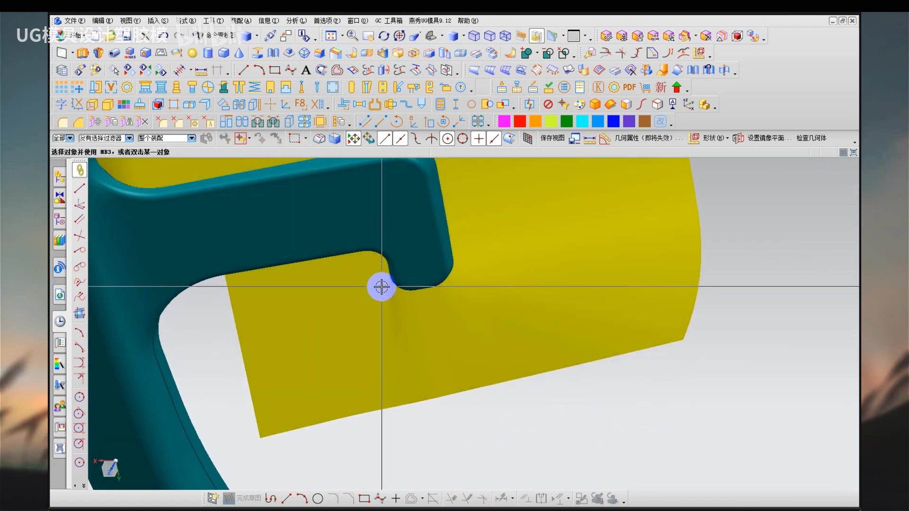
mouse_move(434, 434)
middle_mouse_down()
mouse_move(431, 410)
mouse_move(436, 448)
middle_mouse_up()
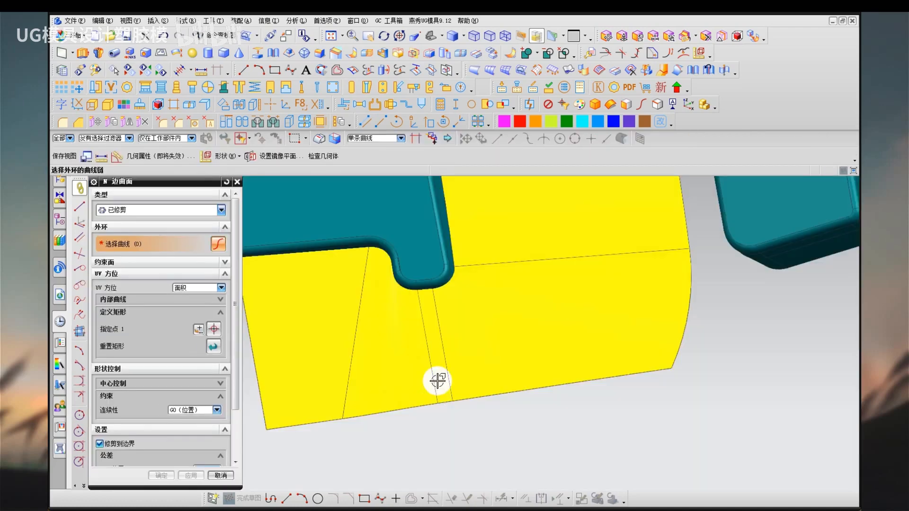
left_click(432, 362)
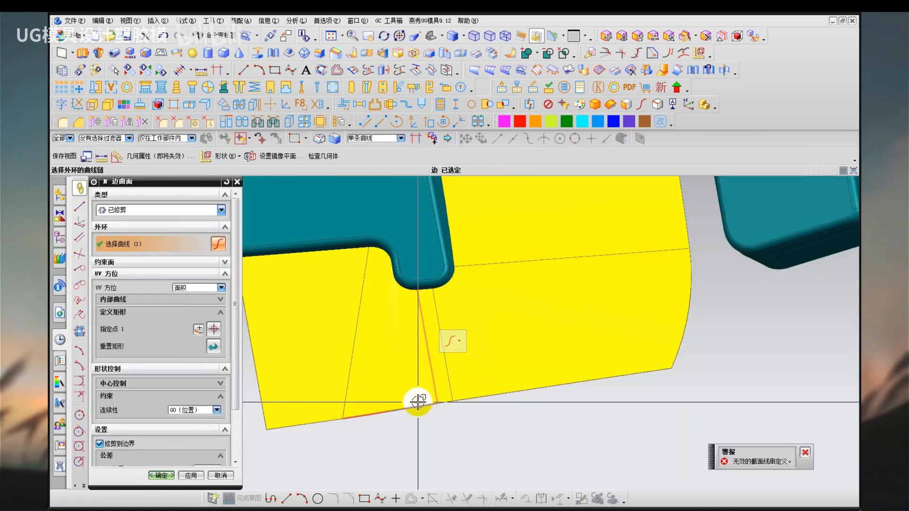
left_click(341, 419)
left_click(313, 421)
left_click(259, 394)
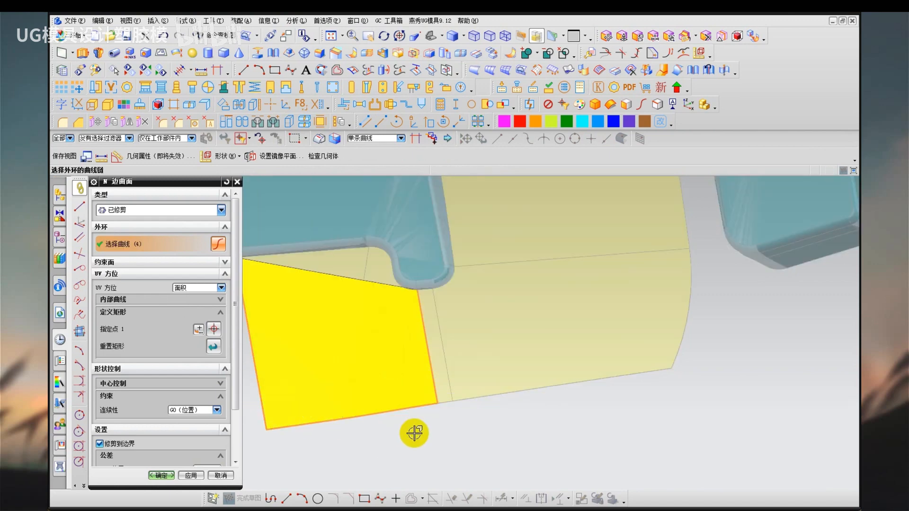
middle_click_drag(415, 433, 441, 426)
middle_click(351, 349)
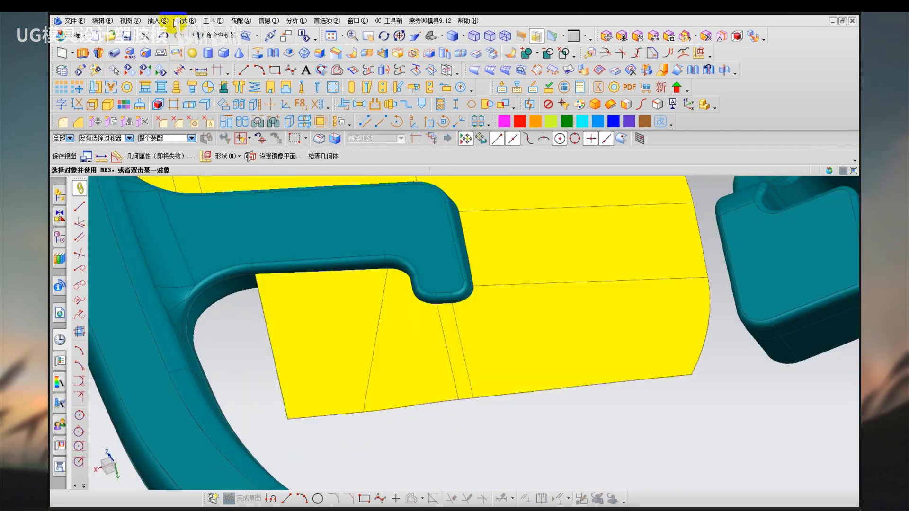
Start a trimmed N-Sided Surface below the hook, using the hook-tip sheet edge, both lower edges and the extruded sheet's outer side edge.
left_click(161, 22)
mouse_move(195, 246)
mouse_move(203, 280)
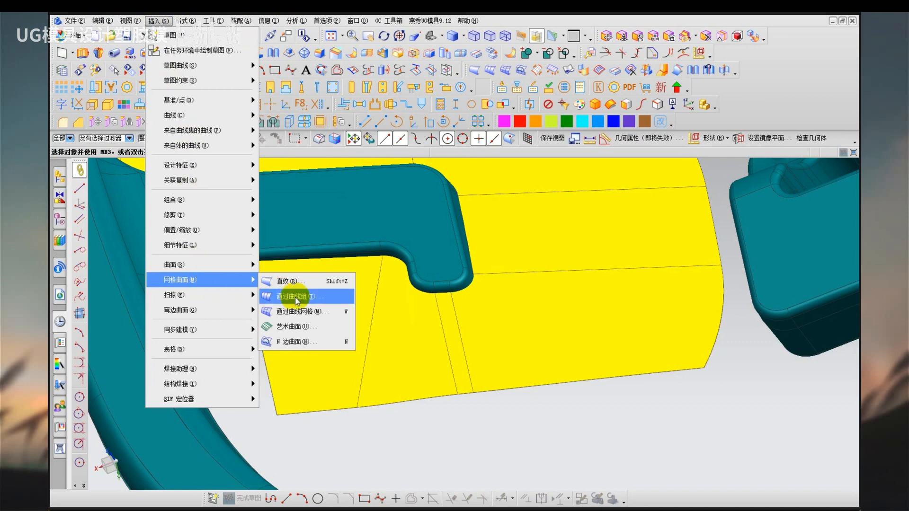
left_click(317, 346)
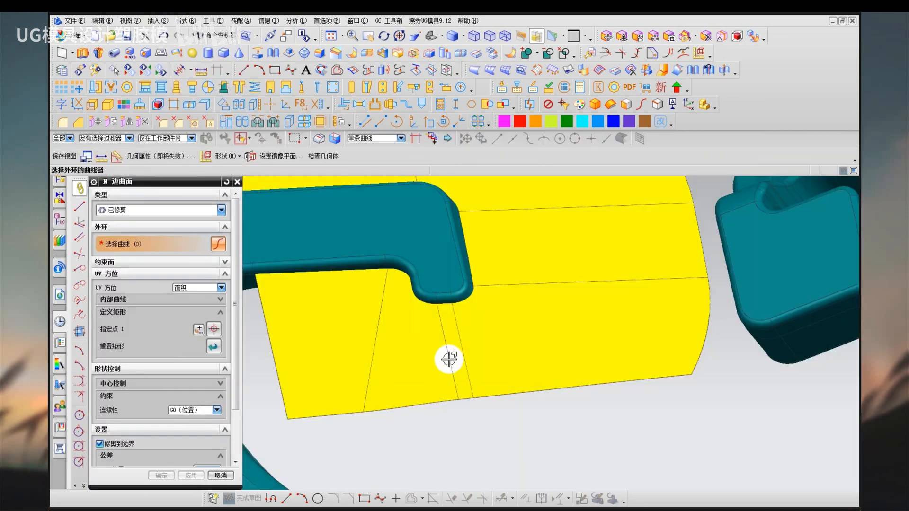
left_click(449, 358)
left_click(422, 404)
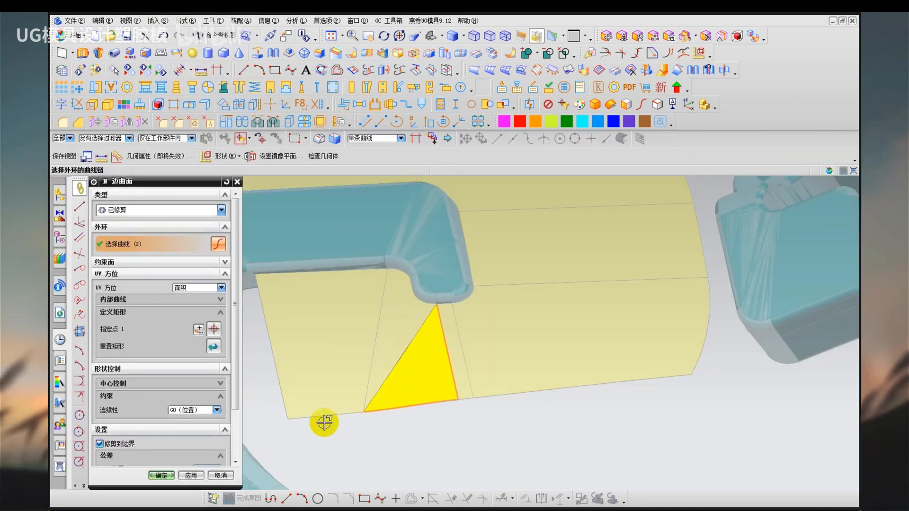
left_click(325, 416)
left_click(279, 383)
Complete the outer loop with the hook's curved lower edges and create the N-sided surface.
scroll(304, 252, "up", 4)
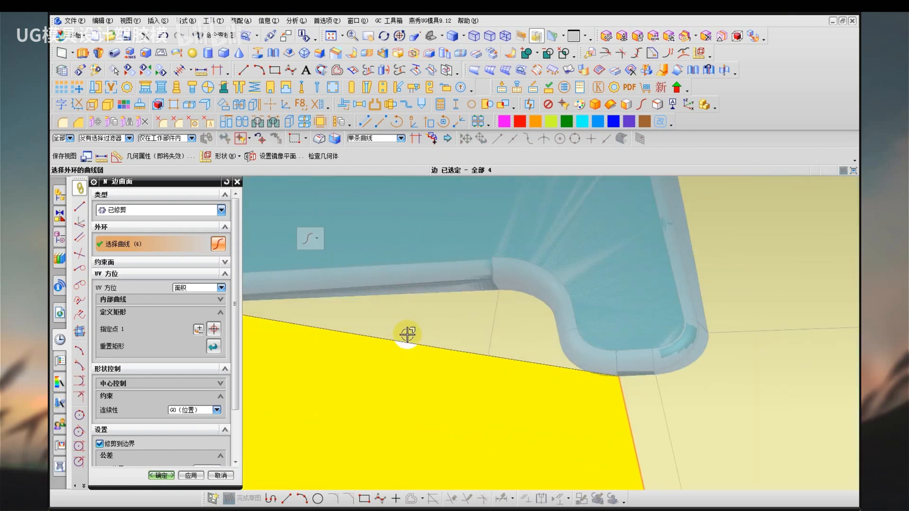
right_click_drag(406, 335, 440, 364)
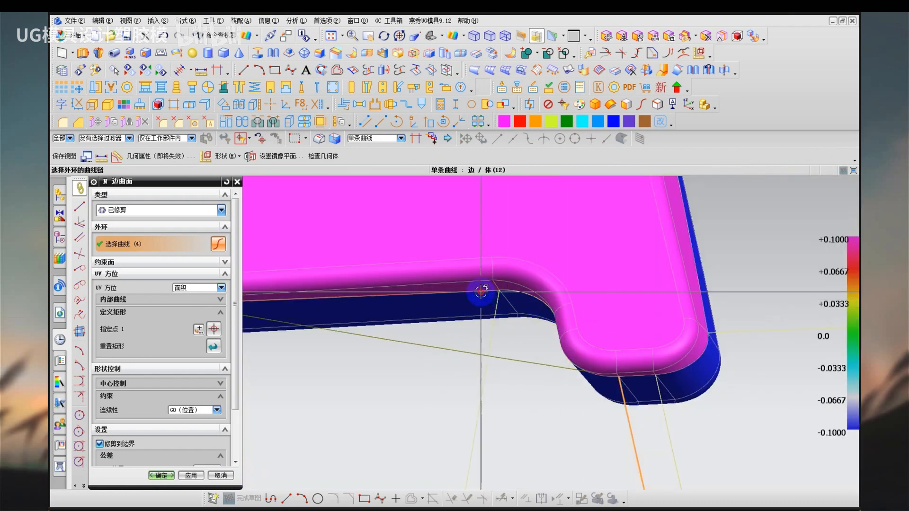
left_click(520, 296)
left_click(520, 324)
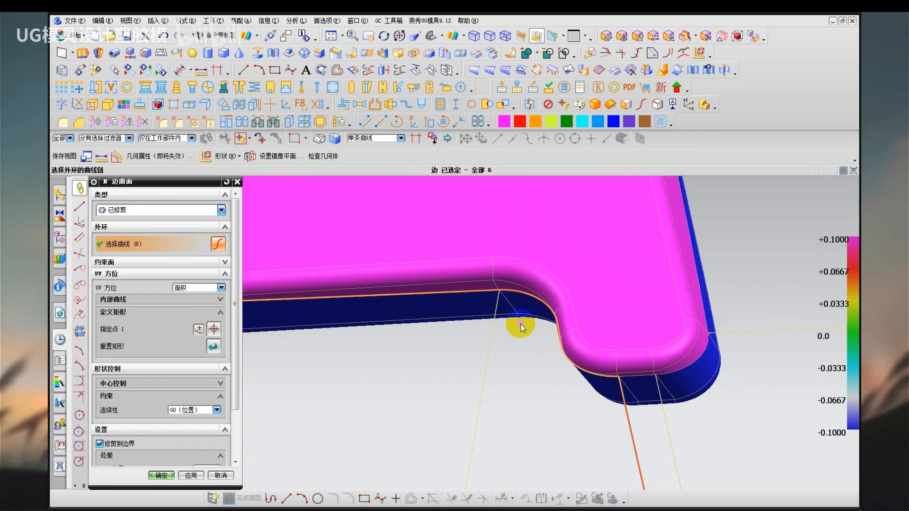
middle_click_drag(521, 324, 532, 312)
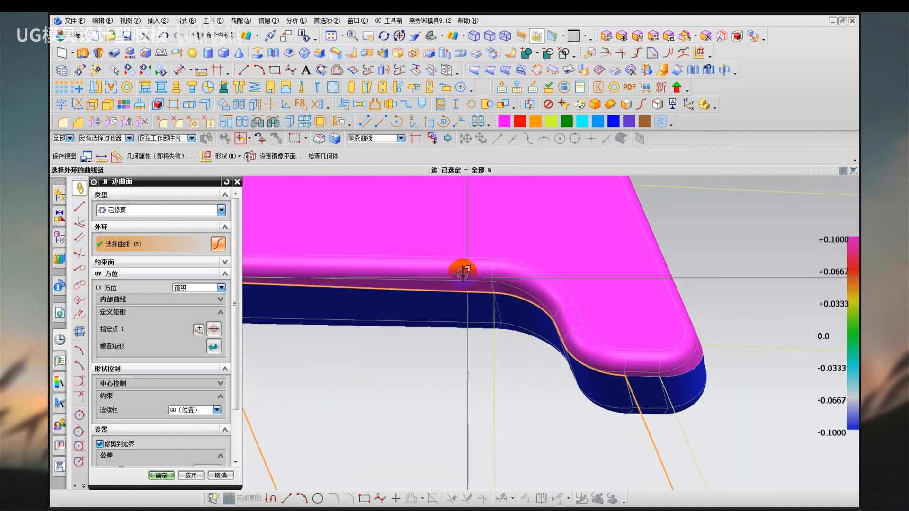
scroll(463, 273, "down", 5)
middle_click(463, 337)
Hide the slanted sheets beneath the new N-sided surface and the upper sheet, and examine the N-sided surface's smoothness around the hook.
right_click_drag(542, 426, 544, 400)
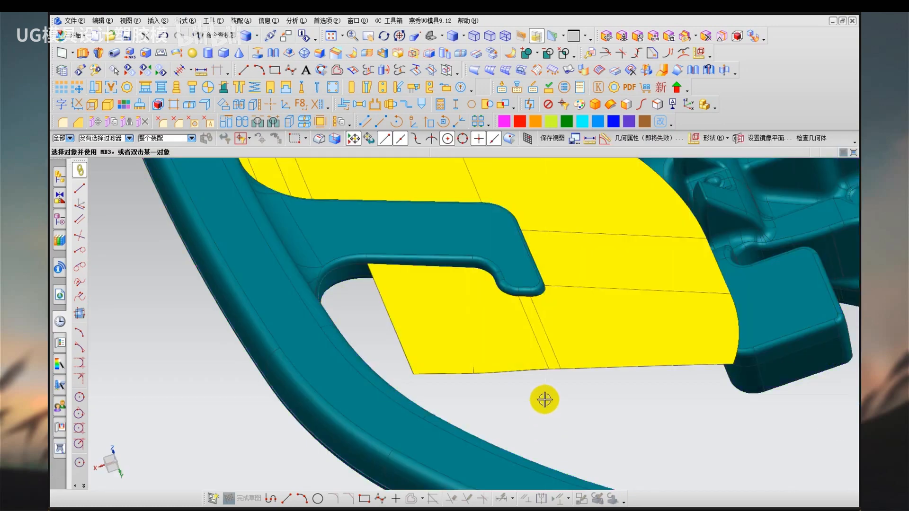
middle_click_drag(528, 393, 516, 400)
scroll(515, 402, "up", 3)
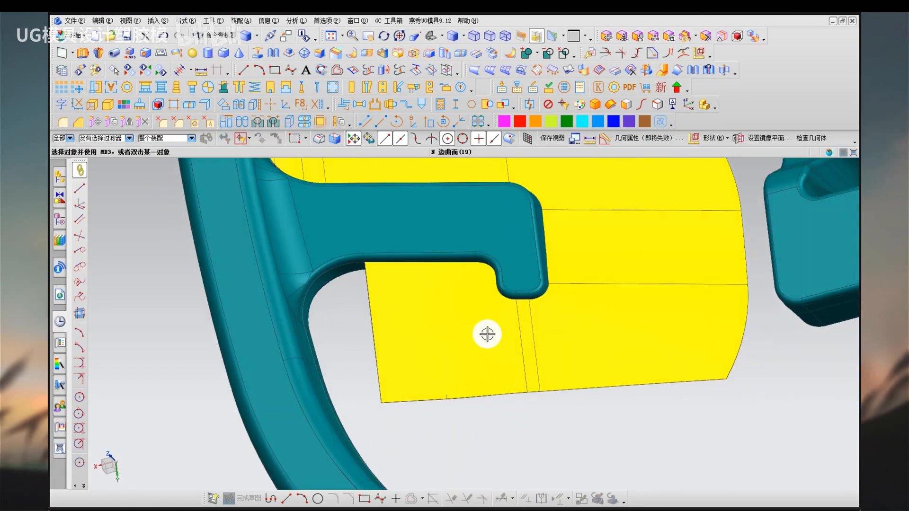
left_click(511, 370)
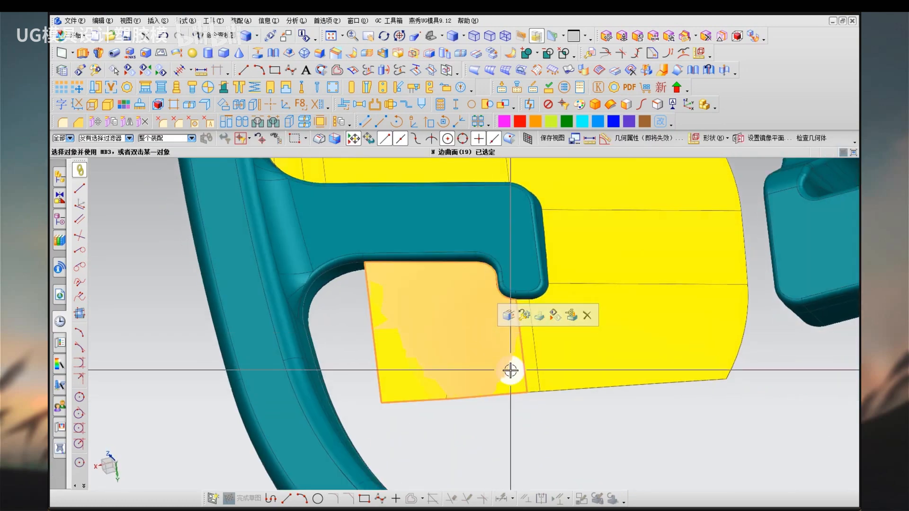
left_click(467, 375)
key("Escape")
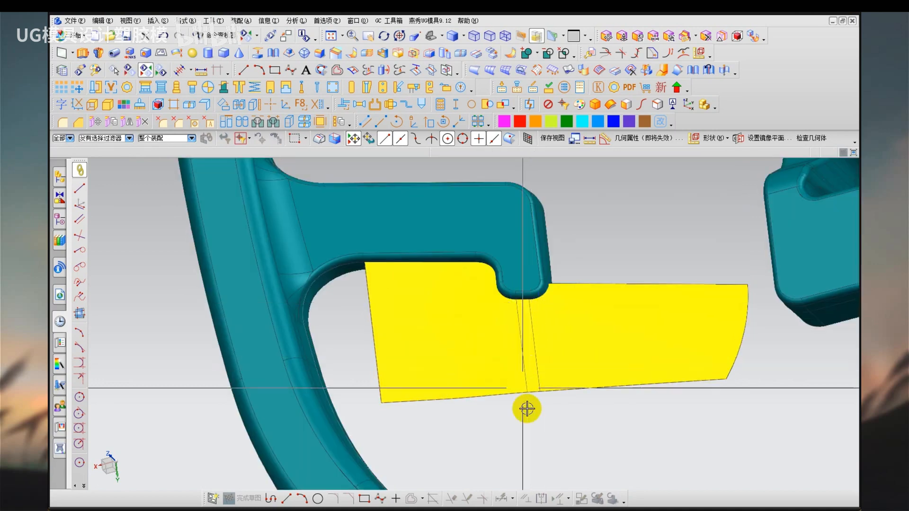
right_click_drag(524, 438, 552, 395)
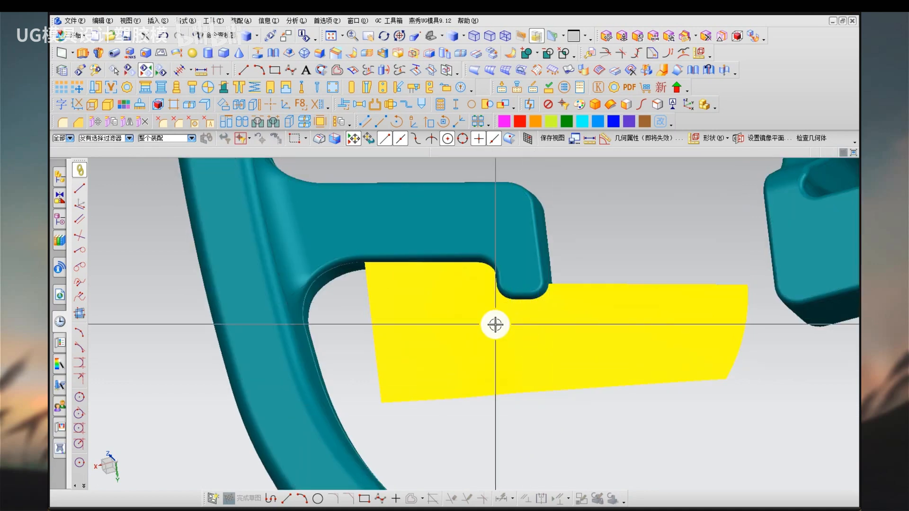
middle_click_drag(496, 333, 495, 372)
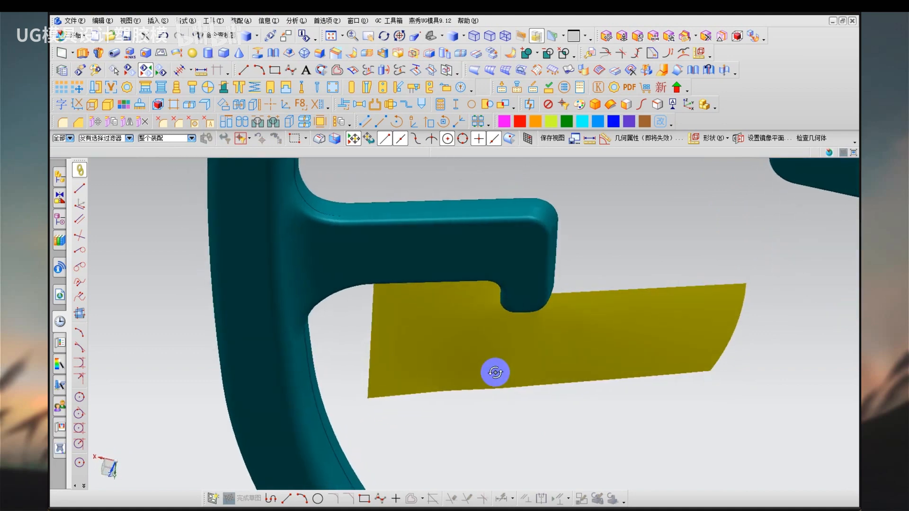
scroll(494, 365, "up", 2)
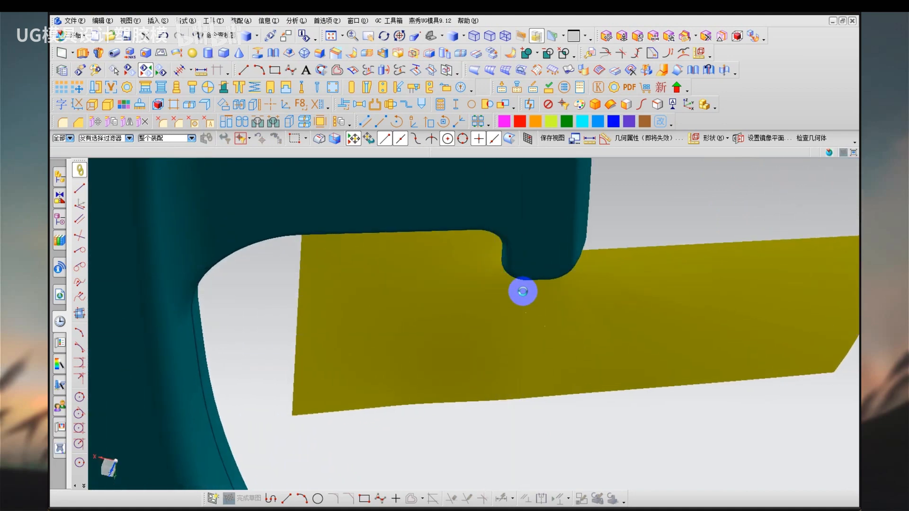
middle_click_drag(523, 292, 502, 276)
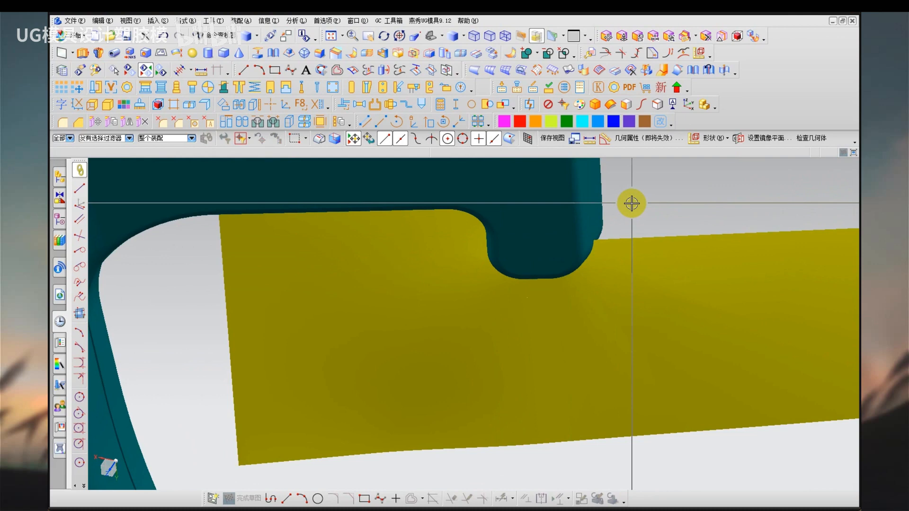
scroll(505, 254, "down", 3)
middle_click_drag(505, 254, 628, 250)
Bring back the hidden sheets, hide the N-sided surface instead, and examine the slanted mesh surface's shading beside the hook's tip.
key("ctrl+z")
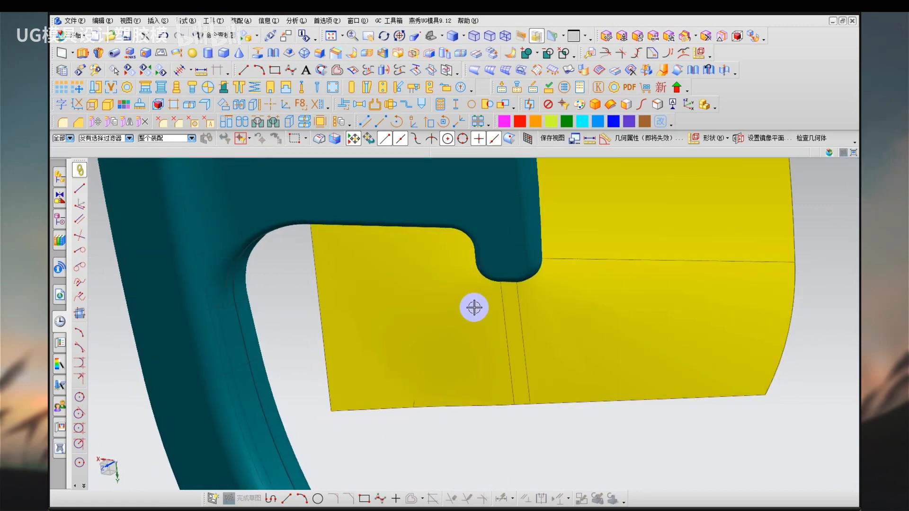
left_click(469, 294)
key("ctrl+b")
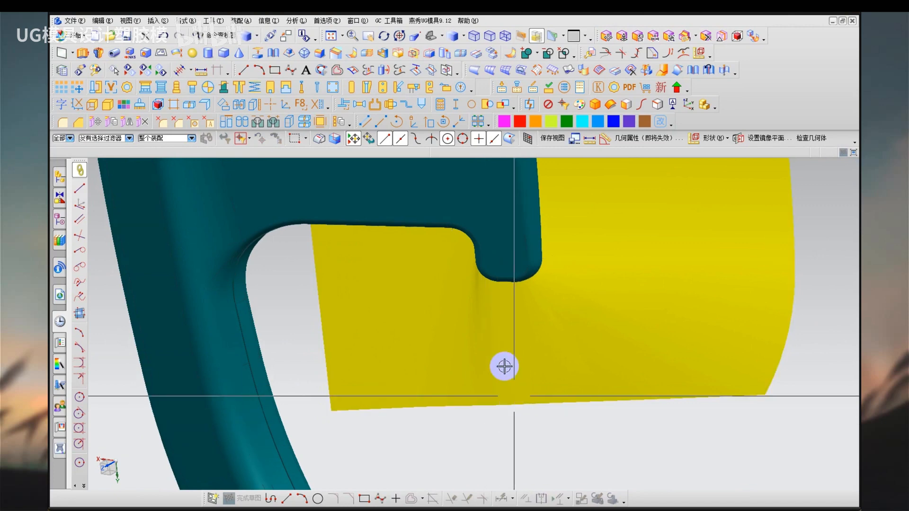
scroll(502, 341, "up", 2)
mouse_move(499, 298)
middle_mouse_down()
mouse_move(519, 303)
mouse_move(507, 315)
mouse_move(497, 277)
middle_mouse_up()
mouse_move(493, 265)
left_mouse_down()
mouse_move(471, 269)
mouse_move(488, 335)
mouse_move(501, 268)
left_mouse_up()
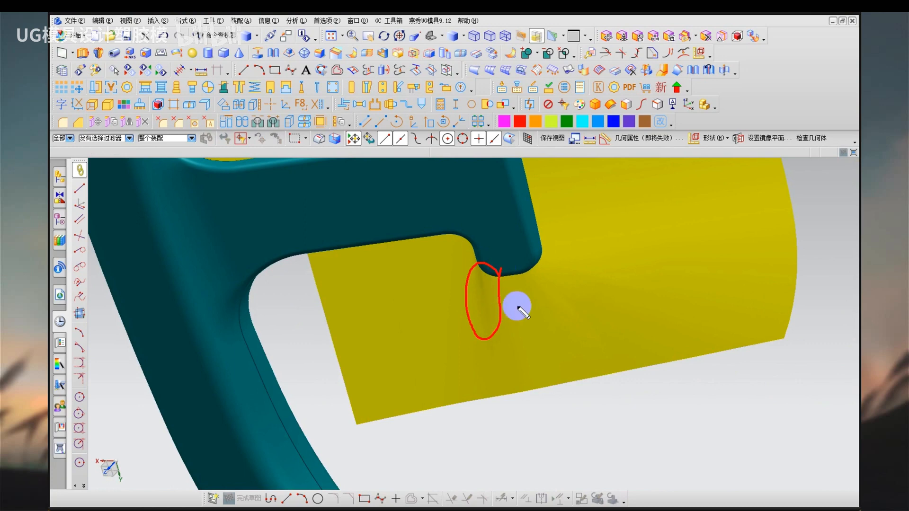
key("Escape")
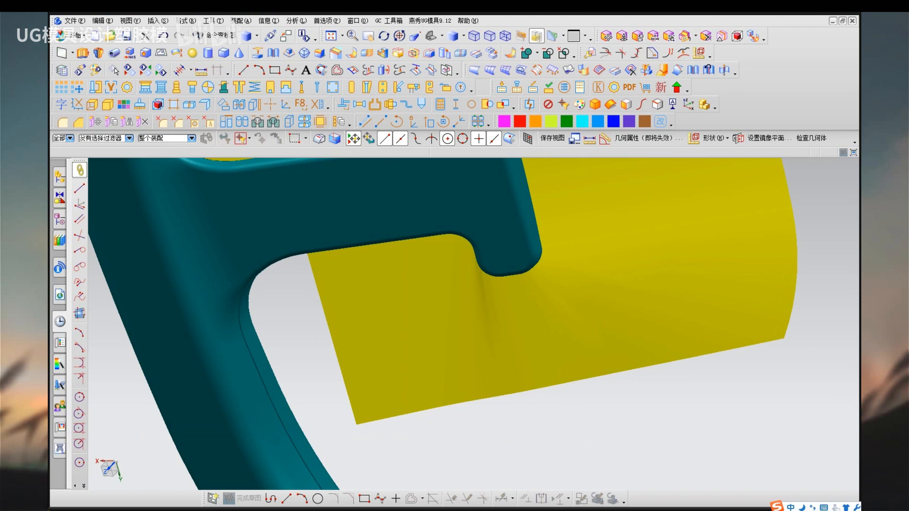
Redisplay the hidden N-sided surface over the slanted mesh surface below the hook.
middle_click(505, 422)
mouse_move(505, 422)
middle_mouse_down()
mouse_move(503, 405)
mouse_move(472, 427)
middle_mouse_up()
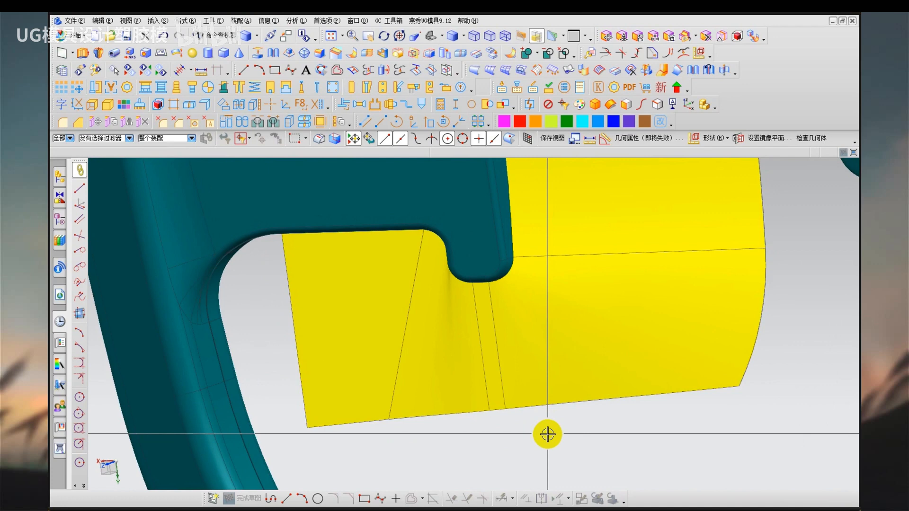
key("ctrl+shift+u")
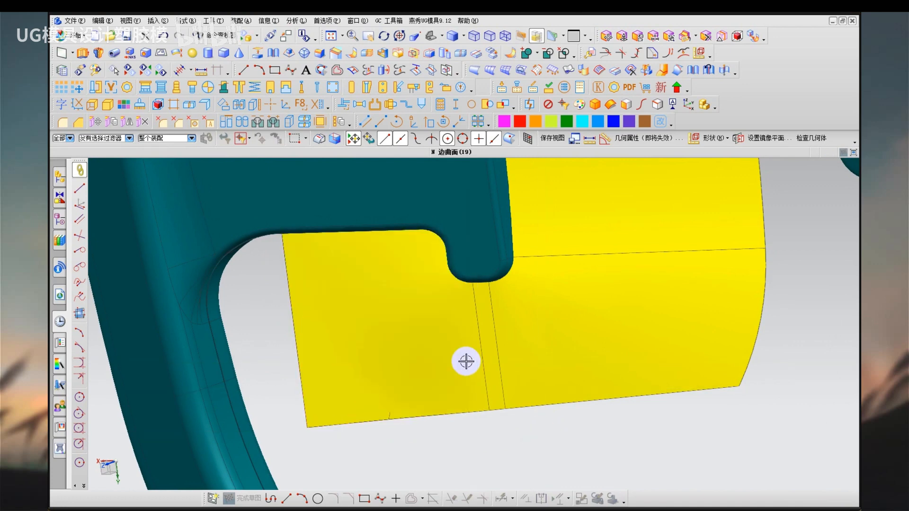
middle_click_drag(466, 361, 435, 393)
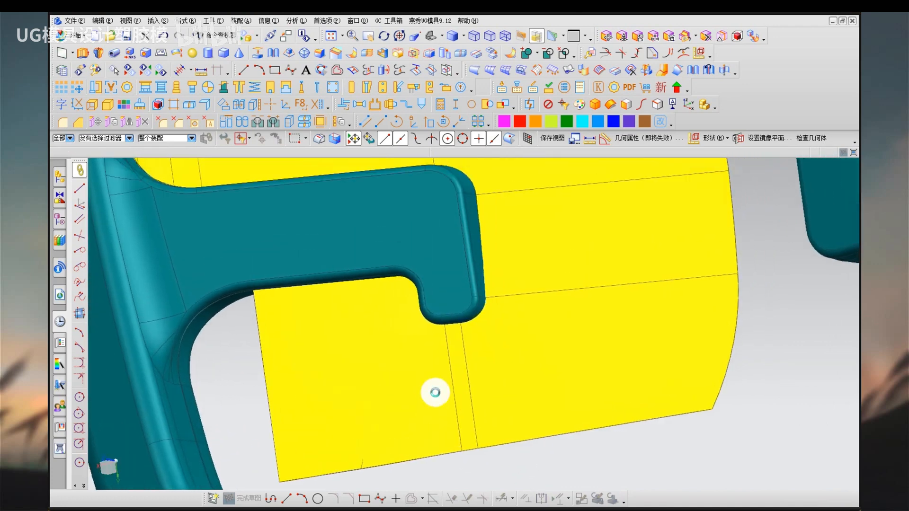
scroll(435, 393, "down", 2)
key("ctrl+shift+d")
mouse_move(504, 374)
left_mouse_down()
mouse_move(507, 399)
mouse_move(507, 375)
left_mouse_up()
mouse_move(497, 218)
left_mouse_down()
mouse_move(484, 239)
mouse_move(484, 223)
left_mouse_up()
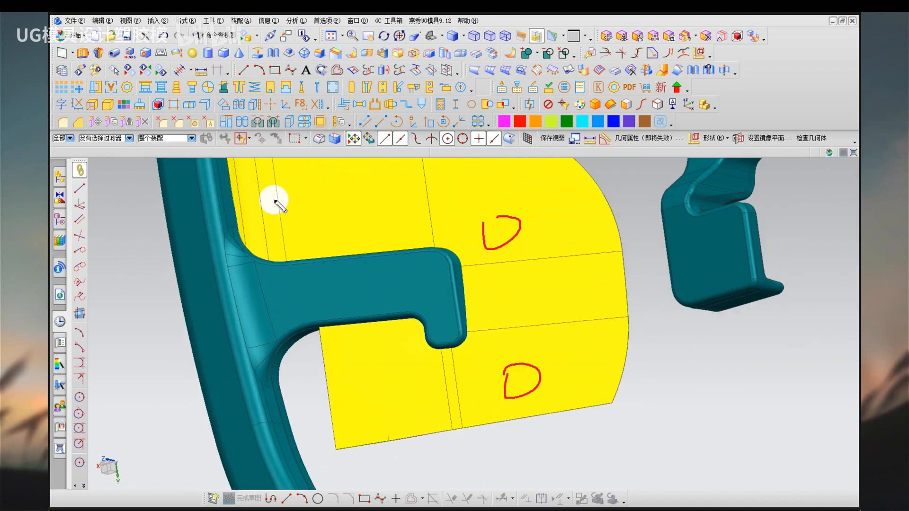
left_click_drag(275, 201, 281, 205)
left_click_drag(388, 379, 390, 392)
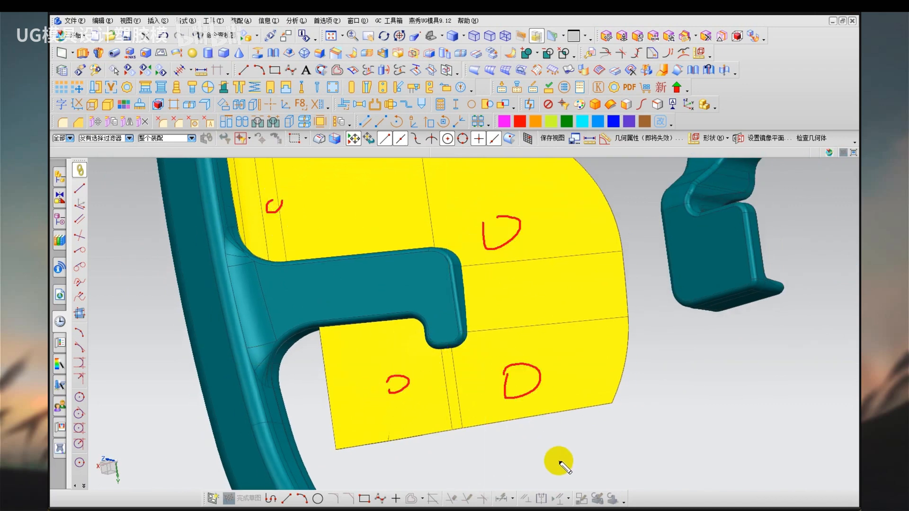
key("Escape")
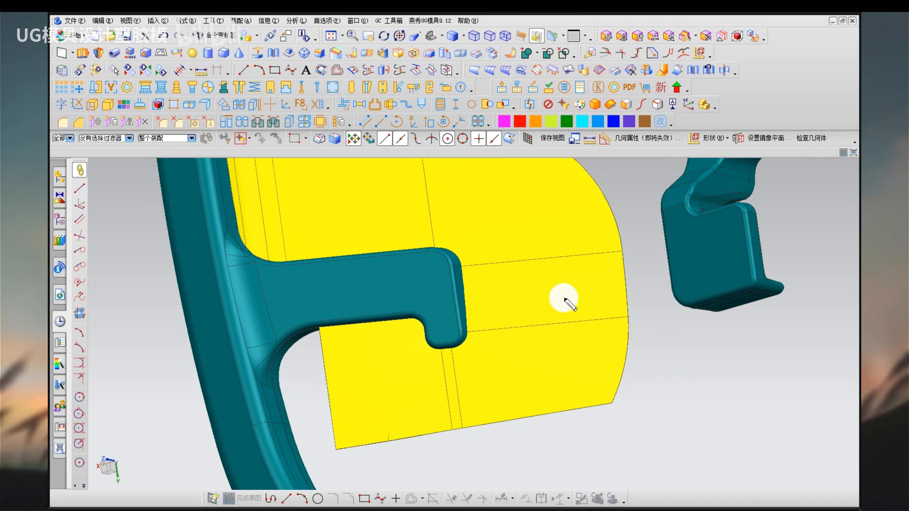
mouse_move(564, 298)
left_mouse_down()
mouse_move(595, 264)
mouse_move(586, 314)
mouse_move(606, 371)
mouse_move(694, 266)
mouse_move(690, 300)
mouse_move(733, 349)
left_mouse_up()
left_click_drag(527, 366, 751, 366)
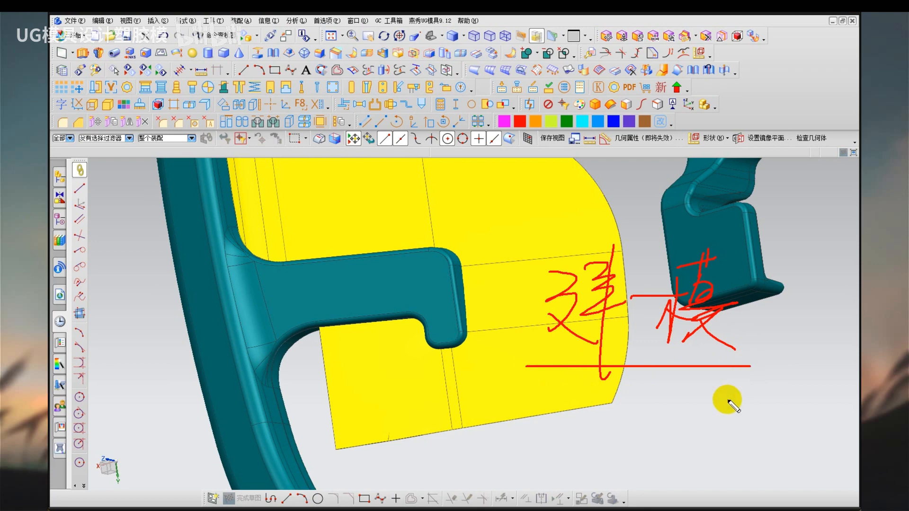
key("Escape")
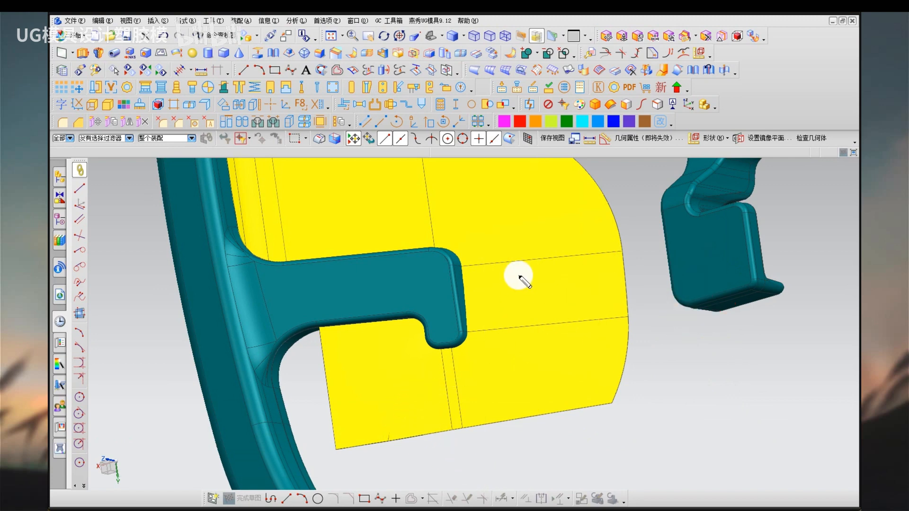
mouse_move(518, 274)
left_mouse_down()
mouse_move(544, 263)
mouse_move(564, 289)
mouse_move(608, 280)
mouse_move(654, 254)
mouse_move(687, 313)
left_mouse_up()
left_click_drag(515, 333, 700, 320)
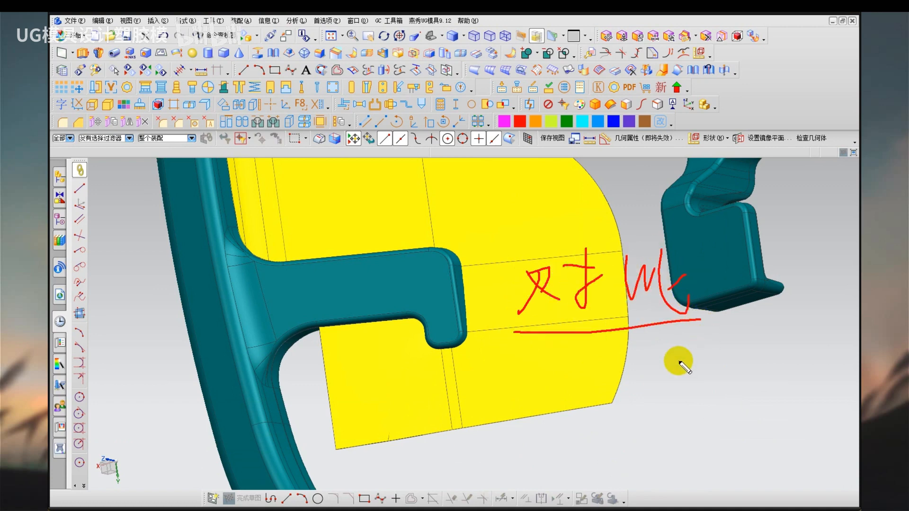
key("Escape")
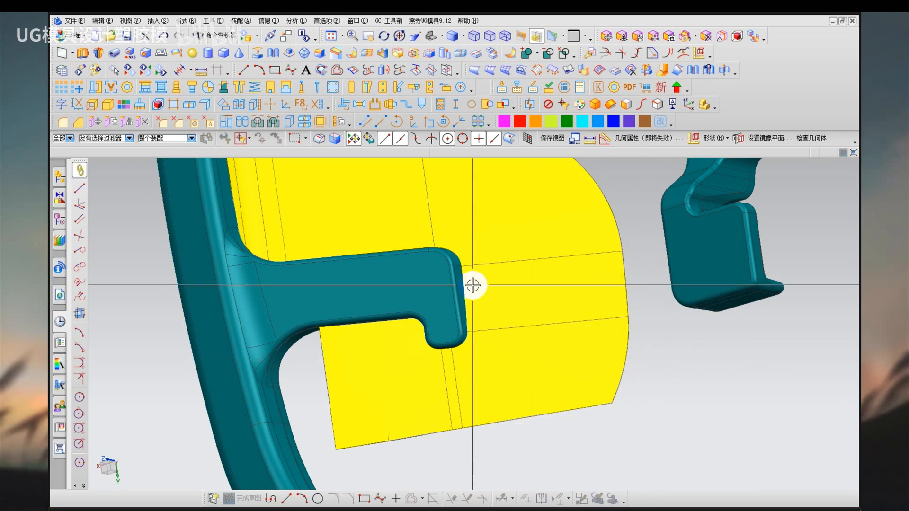
middle_click_drag(472, 286, 563, 310)
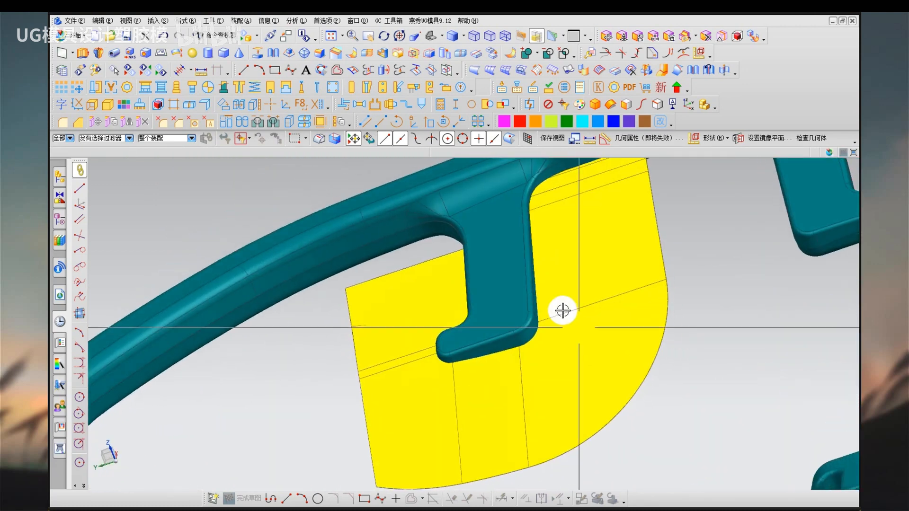
left_click(534, 332)
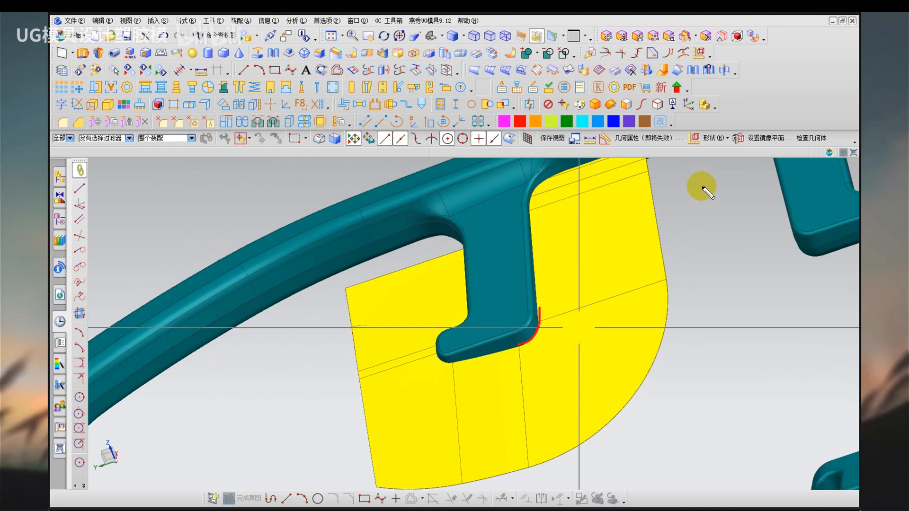
mouse_move(704, 182)
left_mouse_down()
mouse_move(698, 282)
mouse_move(670, 335)
mouse_move(605, 378)
left_mouse_up()
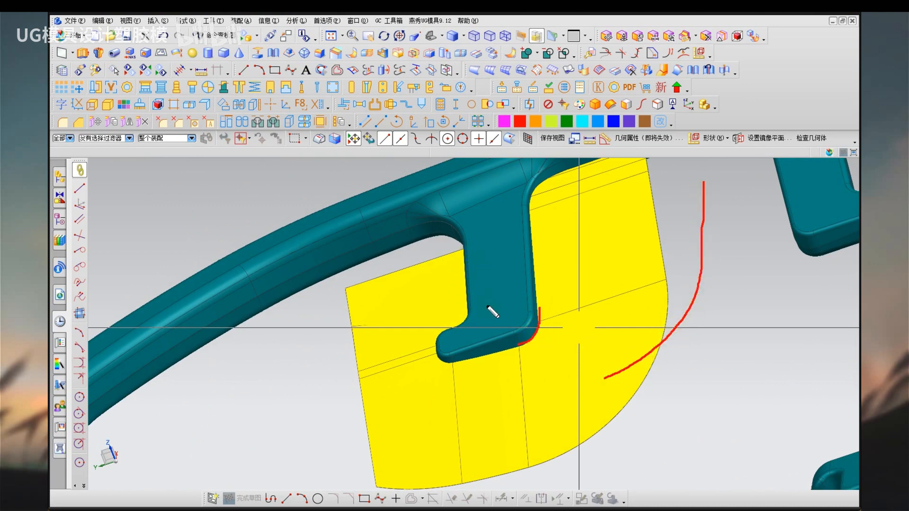
key("Escape")
Show only the steering wheel body with its draft analysis colours and examine the colour boundary along the hook's outer side.
scroll(552, 345, "up", 1)
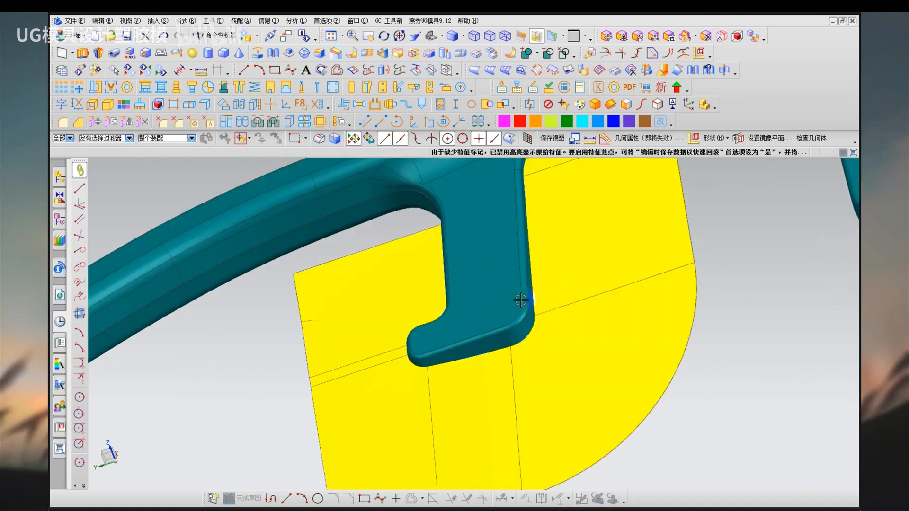
left_click(515, 292)
key("ctrl+b")
key("ctrl+shift+b")
right_click_drag(574, 376, 599, 383)
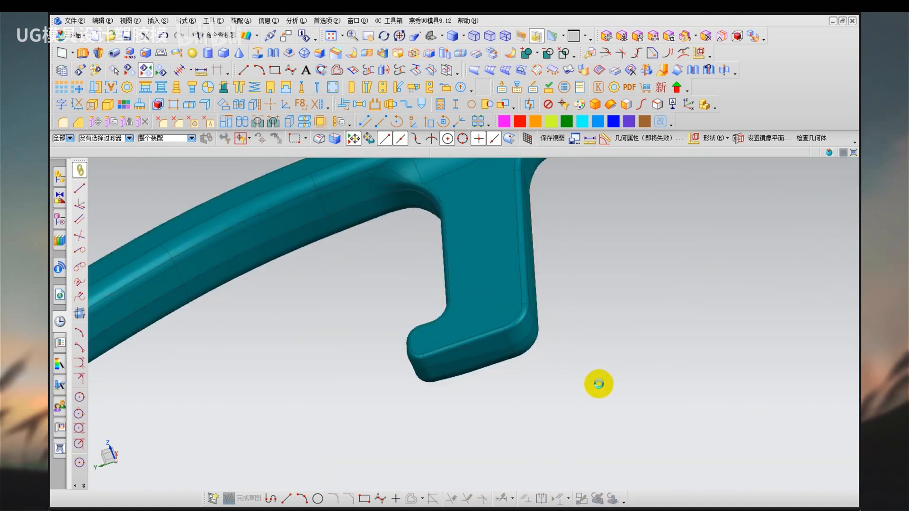
scroll(545, 337, "up", 2)
mouse_move(541, 311)
left_mouse_down()
mouse_move(492, 320)
mouse_move(549, 314)
mouse_move(530, 302)
left_mouse_up()
key("Escape")
mouse_move(513, 318)
middle_mouse_down()
mouse_move(505, 331)
mouse_move(532, 319)
mouse_move(512, 308)
middle_mouse_up()
mouse_move(776, 220)
left_mouse_down()
mouse_move(652, 285)
mouse_move(525, 337)
mouse_move(388, 261)
mouse_move(429, 308)
mouse_move(523, 335)
mouse_move(738, 248)
left_mouse_up()
key("Escape")
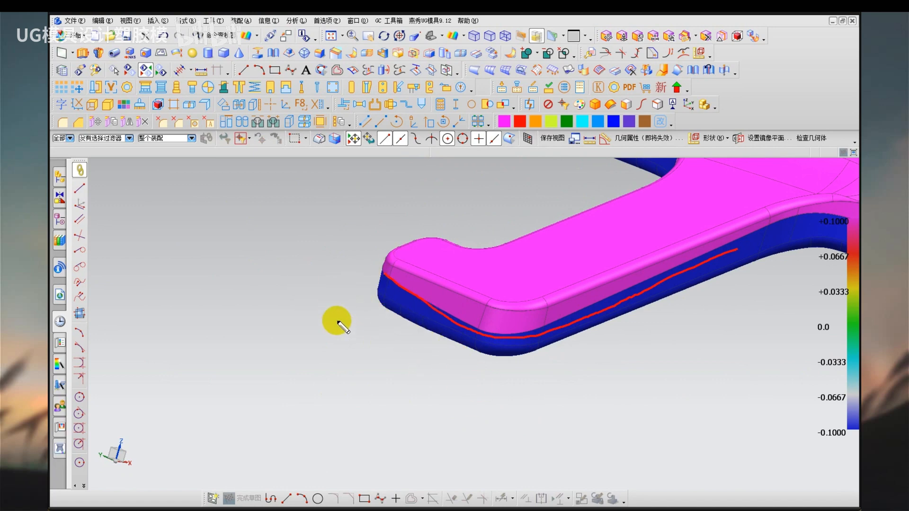
Examine the draft colour boundary around the hook's inner corner and tip, and return to the shaded view with the parting sheets.
key("Escape")
middle_click_drag(429, 272, 292, 298)
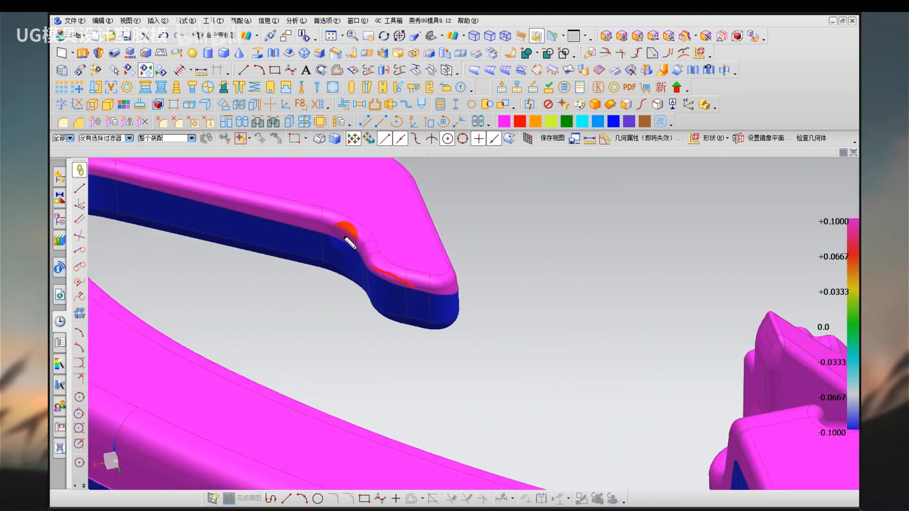
key("Escape")
middle_click_drag(334, 360, 343, 341)
key("F8")
scroll(361, 260, "up", 3)
key("ctrl+shift+d")
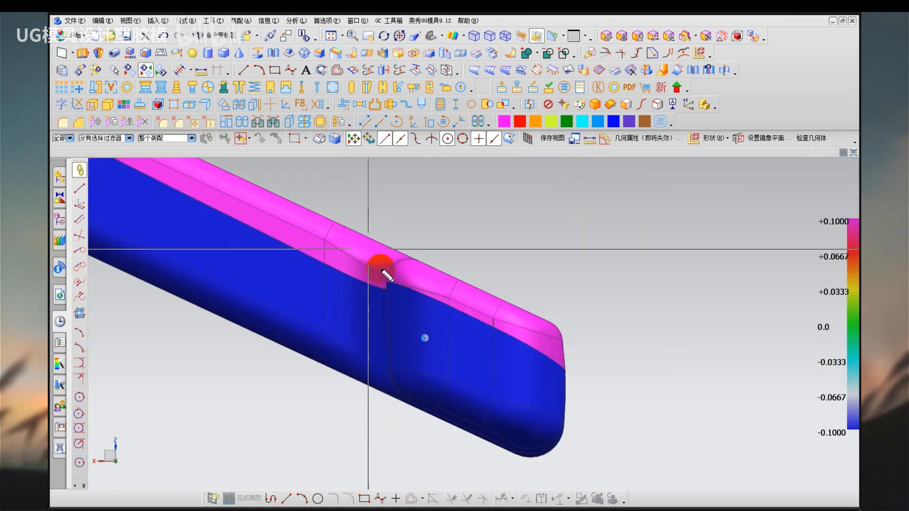
left_click_drag(394, 302, 372, 265)
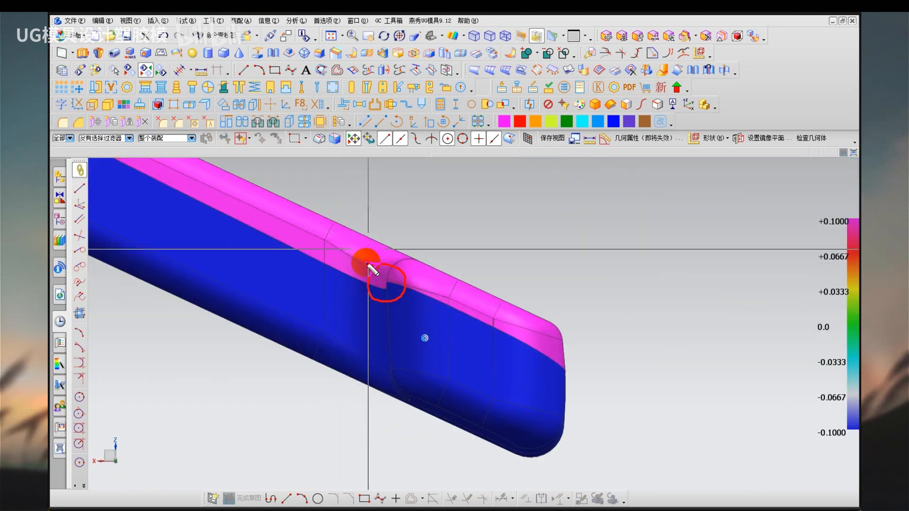
key("Escape")
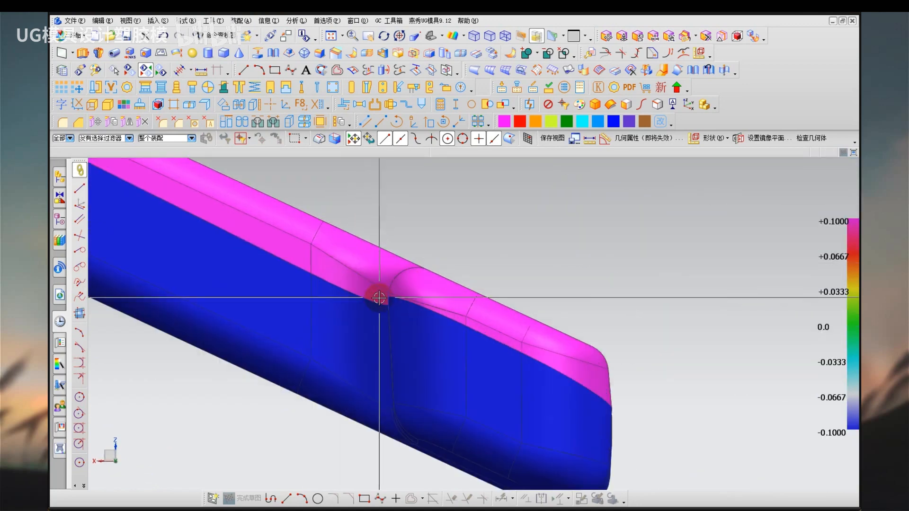
scroll(426, 317, "up", 3)
scroll(589, 278, "down", 5)
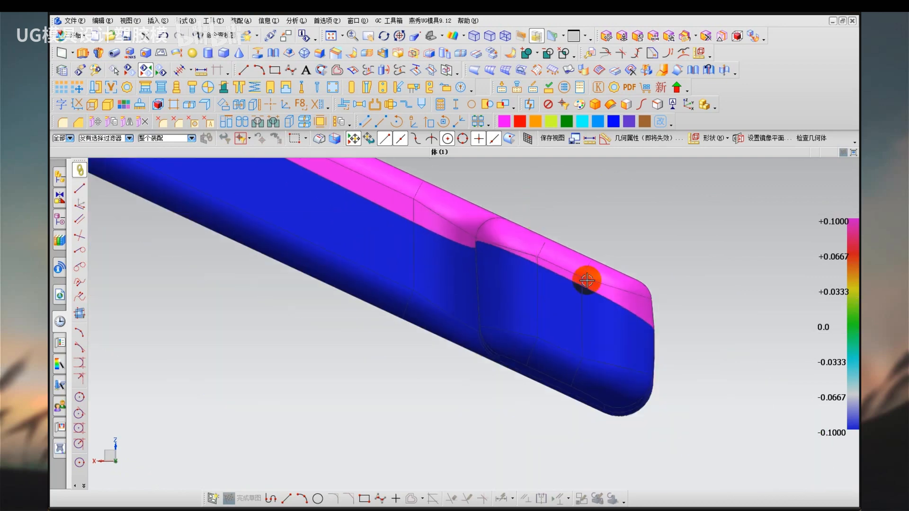
middle_click_drag(588, 278, 516, 265)
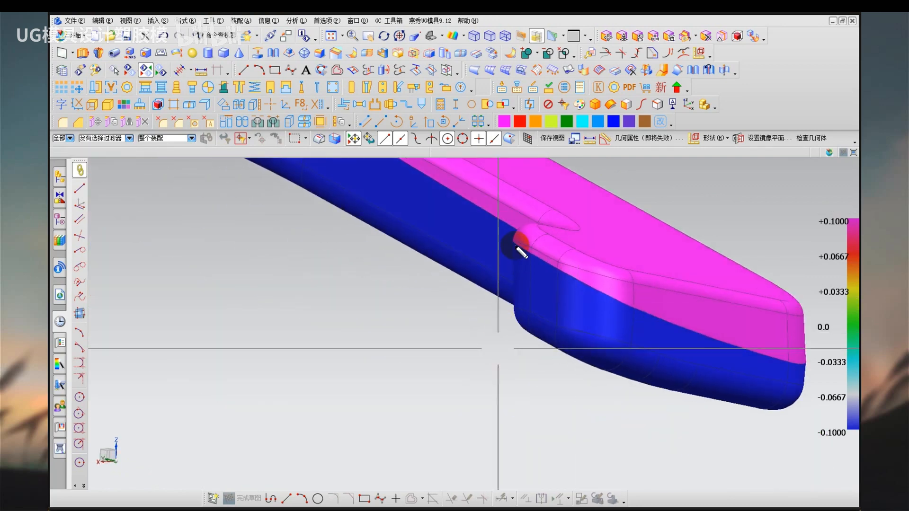
mouse_move(540, 258)
left_mouse_down()
mouse_move(598, 294)
mouse_move(795, 372)
left_mouse_up()
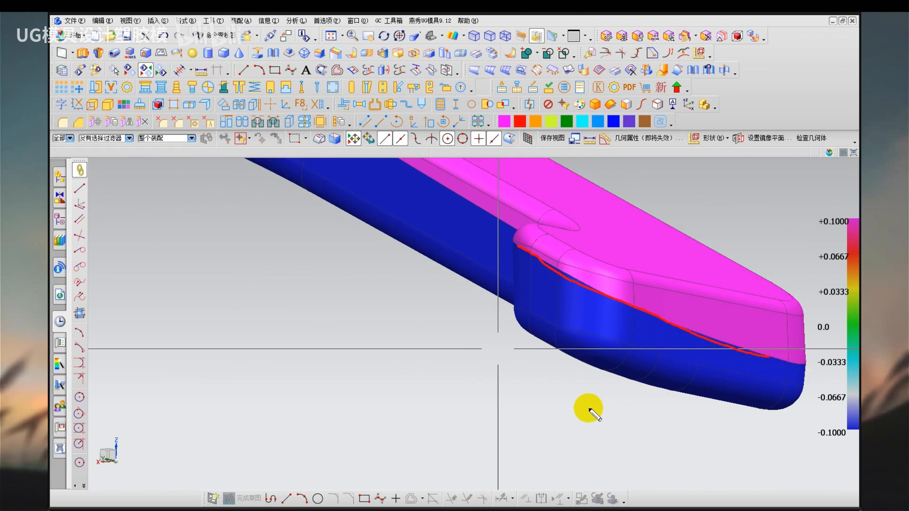
key("Escape")
right_click_drag(359, 327, 375, 354)
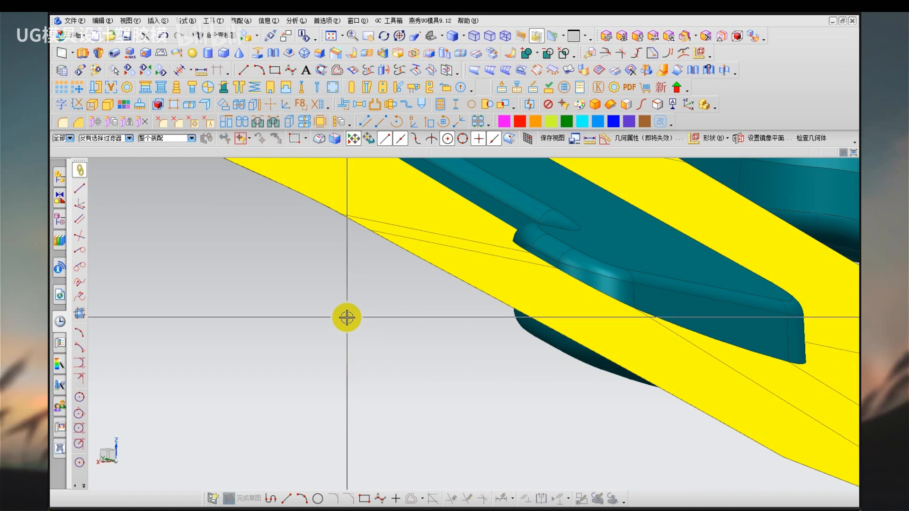
key("ctrl+2")
mouse_move(327, 284)
left_mouse_down()
mouse_move(372, 303)
mouse_move(318, 373)
left_mouse_up()
mouse_move(324, 342)
left_mouse_down()
mouse_move(384, 366)
mouse_move(409, 327)
left_mouse_up()
mouse_move(417, 271)
left_mouse_down()
mouse_move(436, 275)
mouse_move(475, 313)
mouse_move(488, 310)
left_mouse_up()
left_click_drag(458, 330, 457, 344)
left_click_drag(459, 342, 474, 334)
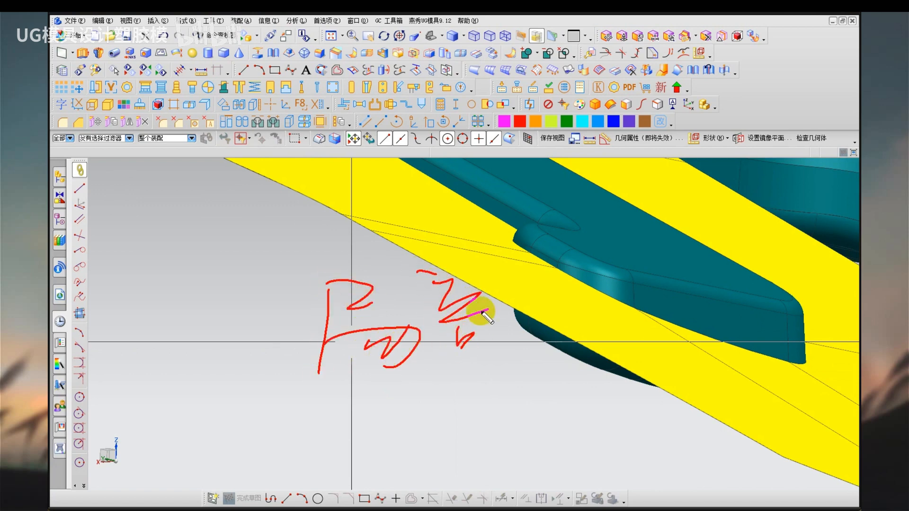
left_click_drag(495, 270, 519, 313)
left_click_drag(510, 285, 510, 402)
left_click_drag(297, 386, 510, 387)
key("Escape")
key("ctrl+2")
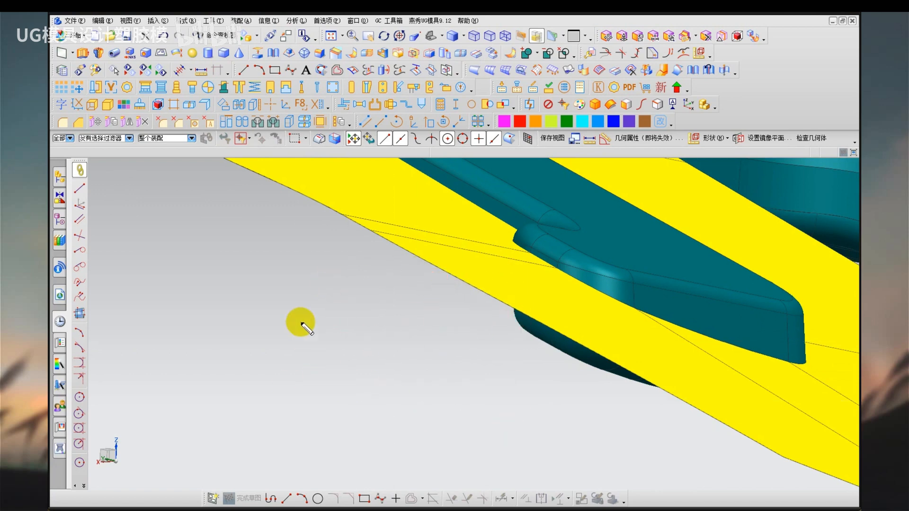
mouse_move(296, 300)
left_mouse_down()
mouse_move(272, 359)
mouse_move(335, 318)
left_mouse_up()
key("Escape")
mouse_move(420, 367)
middle_mouse_down()
mouse_move(431, 331)
mouse_move(451, 347)
mouse_move(462, 384)
mouse_move(448, 367)
mouse_move(438, 291)
mouse_move(448, 256)
middle_mouse_up()
key("ctrl+2")
left_click_drag(445, 224, 472, 290)
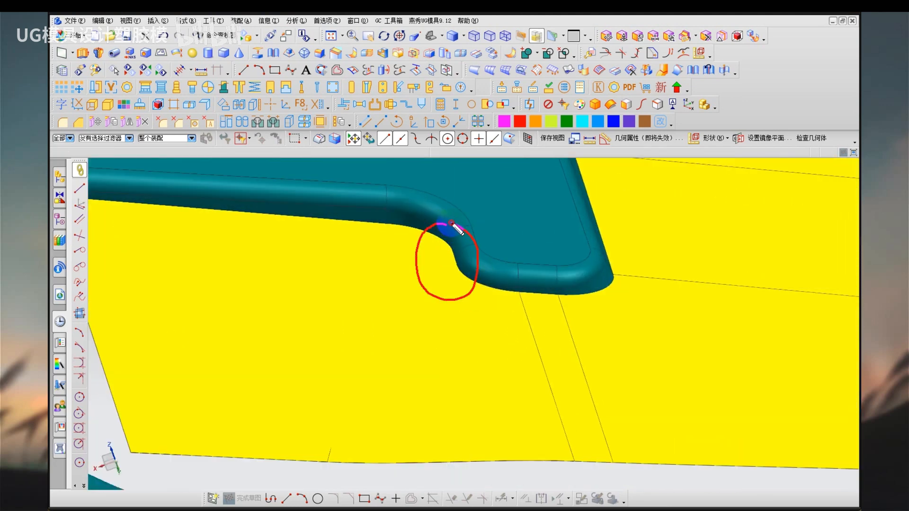
left_click_drag(452, 223, 450, 223)
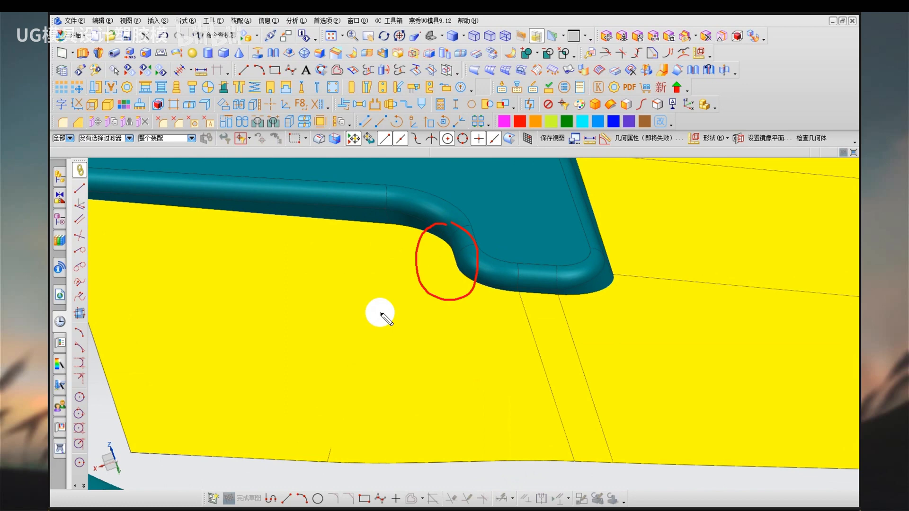
key("Escape")
scroll(369, 322, "down", 4)
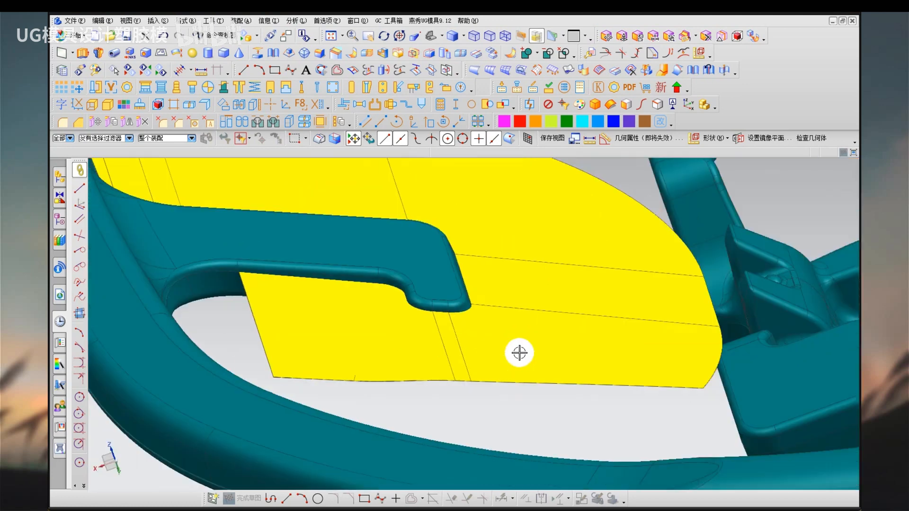
middle_click_drag(523, 307, 501, 340)
left_click_drag(513, 211, 514, 212)
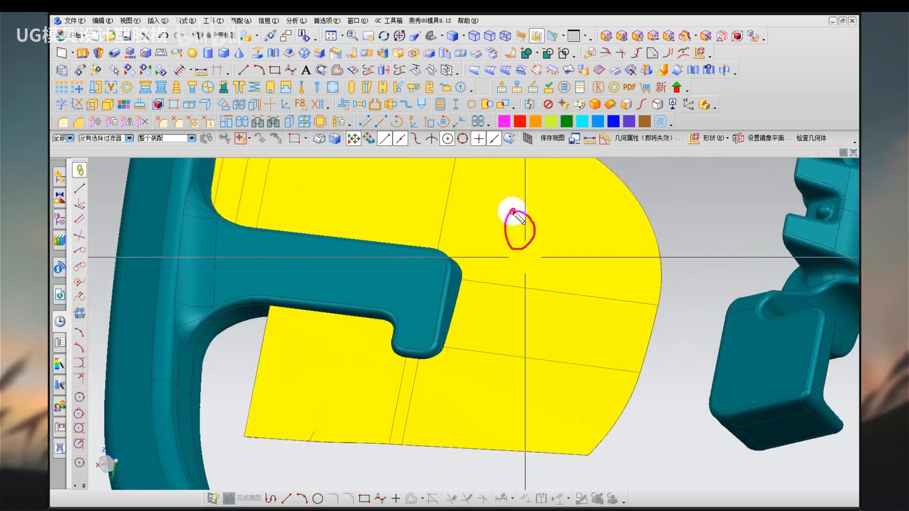
left_click_drag(598, 200, 574, 245)
left_click_drag(573, 219, 606, 246)
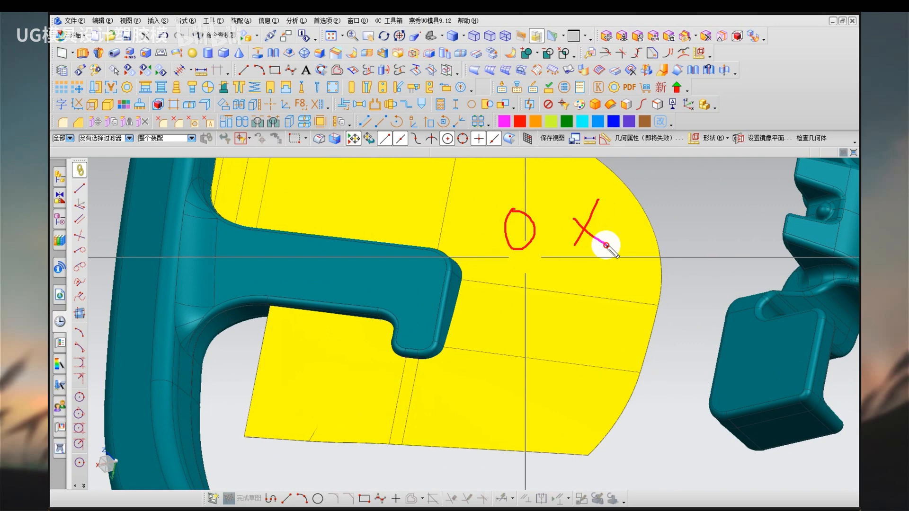
key("Escape")
key("ctrl+2")
mouse_move(536, 209)
left_mouse_down()
mouse_move(524, 209)
mouse_move(539, 221)
left_mouse_up()
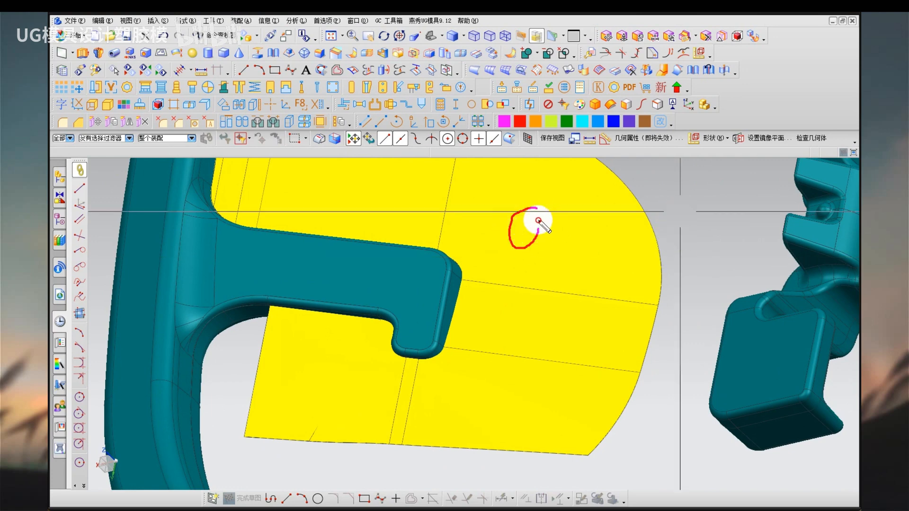
key("Escape")
Delete the yellow corner sheet with the curved outer edge below the hook's tip.
left_click(532, 240)
key("alt+Return")
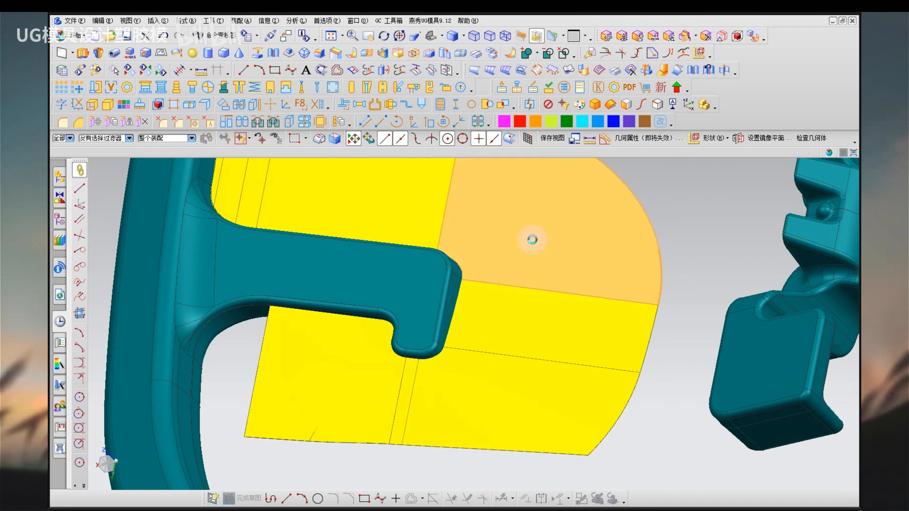
key("Escape")
left_click(487, 406)
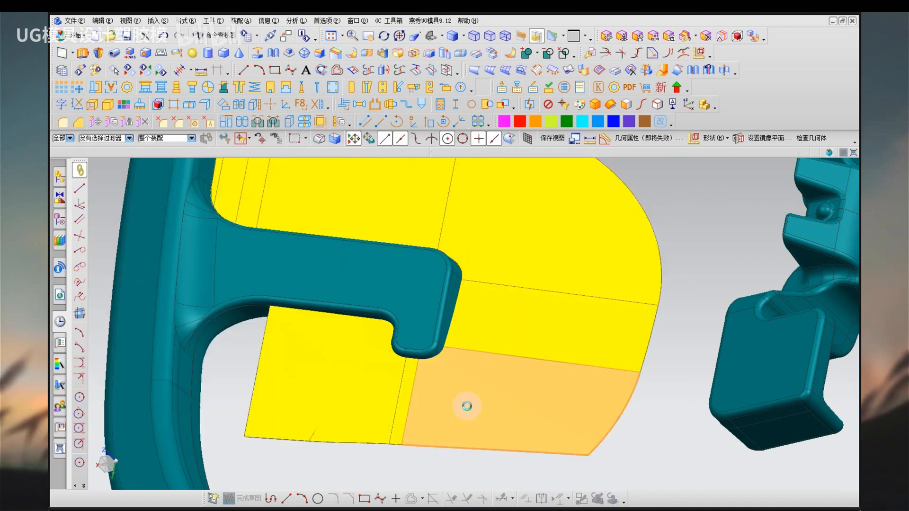
key("alt+Return")
key("Escape")
left_click(449, 411)
key("ctrl+d")
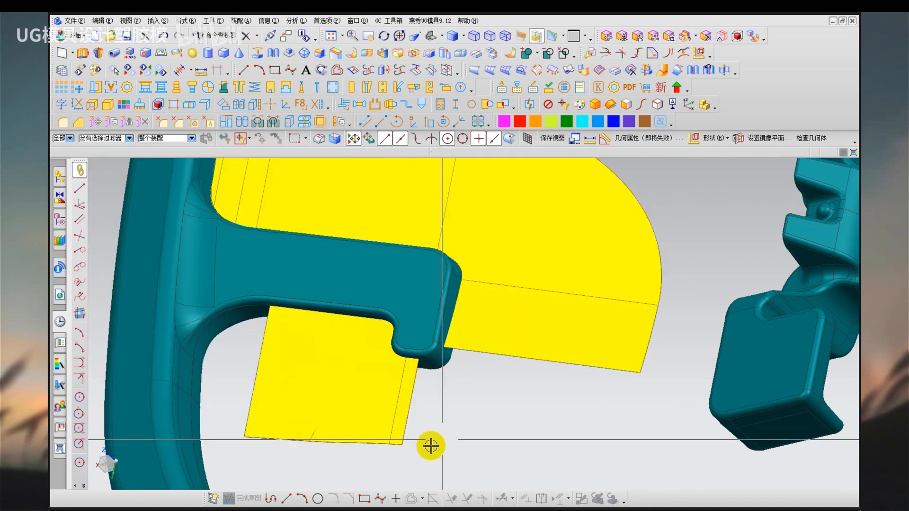
Create a bridge curve from the bottom edge of the sheet below the hook to the outer edge of the sheet beyond its tip.
scroll(423, 446, "up", 3)
key("q")
left_click(375, 446)
middle_click_drag(432, 446, 637, 414)
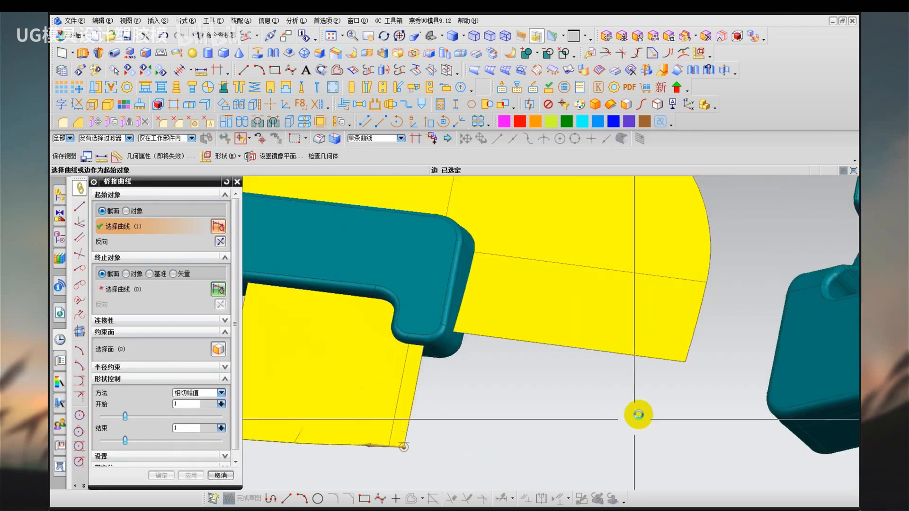
left_click(686, 356)
middle_click(509, 400)
Create a curve mesh surface in the corner from the two facing sheet edges, the bridge curve and the hook tip's edge.
key("w")
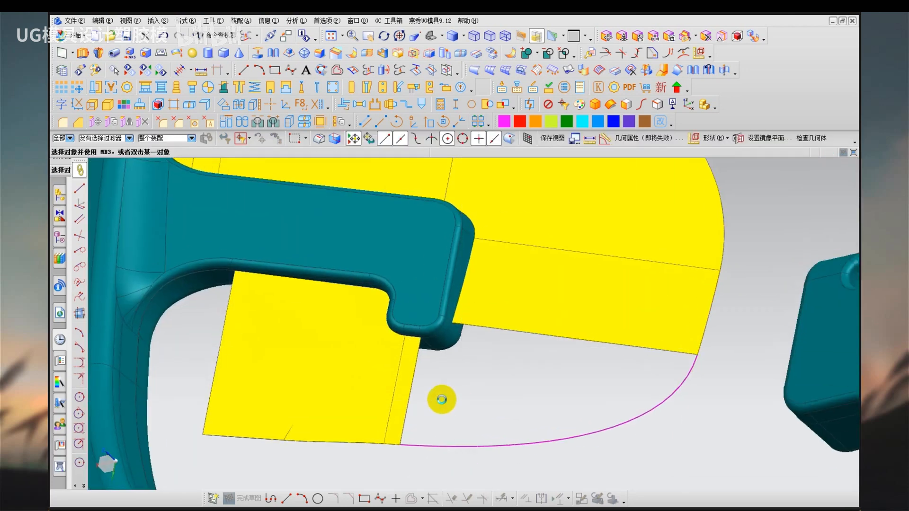
left_click(417, 387)
middle_click(545, 383)
left_click(561, 348)
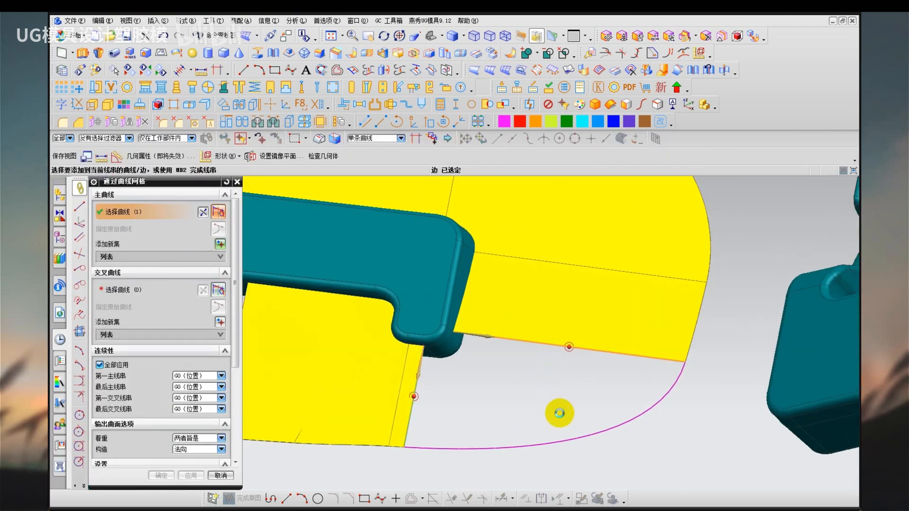
middle_click(560, 413)
middle_click(560, 415)
left_click(561, 443)
middle_click(468, 401)
scroll(430, 346, "up", 2)
left_click(449, 343)
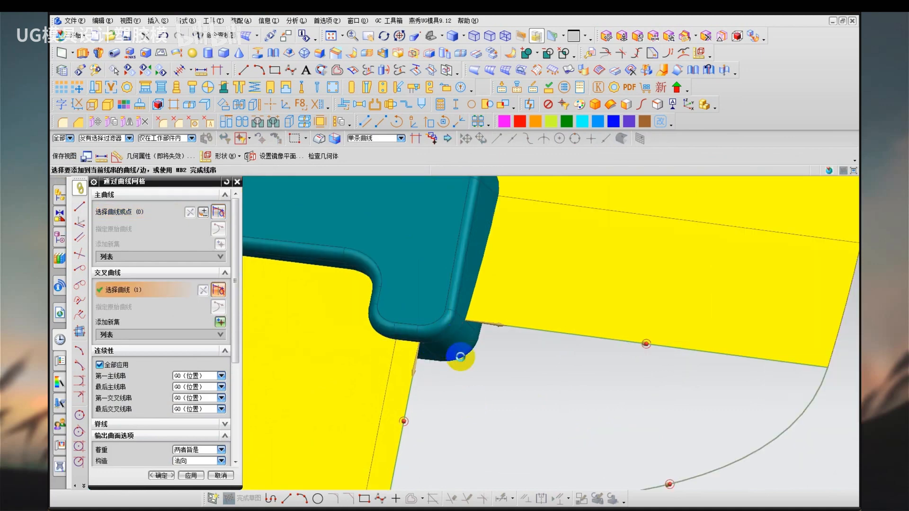
middle_click_drag(466, 406, 472, 346, "shift")
mouse_move(476, 305)
left_mouse_down()
mouse_move(535, 307)
mouse_move(497, 299)
left_mouse_up()
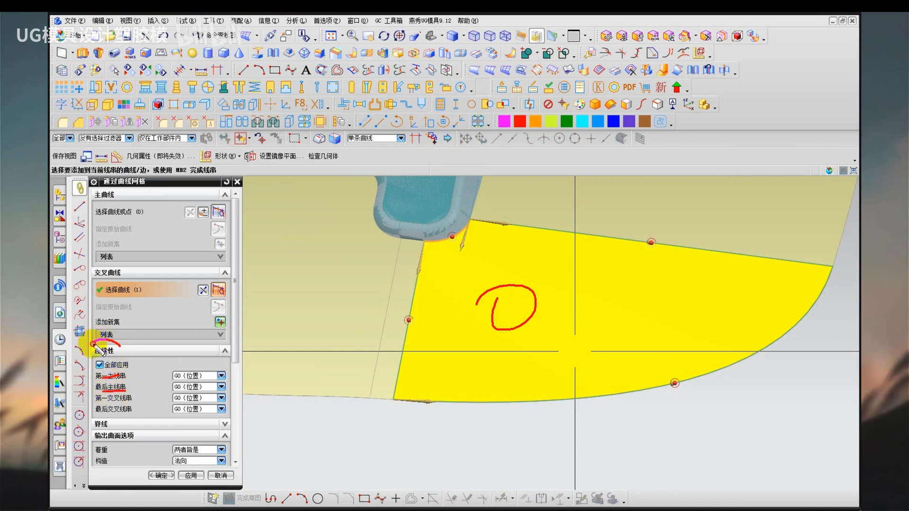
left_click_drag(97, 364, 118, 345)
mouse_move(159, 322)
left_mouse_down()
mouse_move(138, 336)
mouse_move(145, 349)
left_mouse_up()
left_click_drag(512, 349, 495, 345)
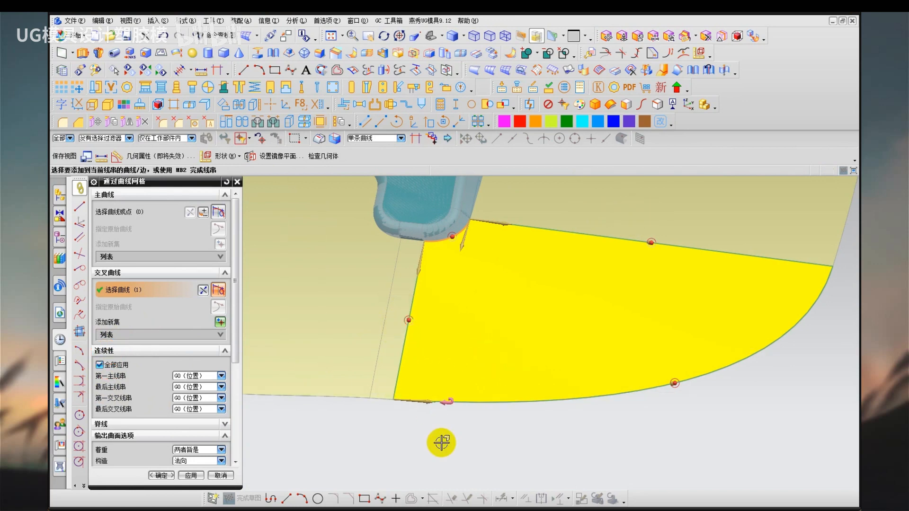
middle_click(425, 474)
scroll(490, 373, "down", 5)
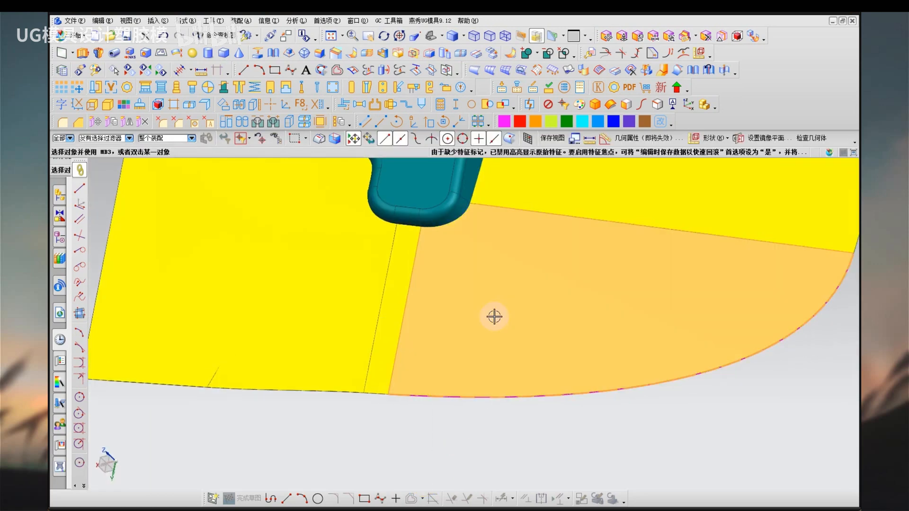
Set the corner mesh surface's first and last primary strings to G1 (tangent), constrained to the adjoining narrow strip and the sheet beyond the hook.
double_click(494, 318)
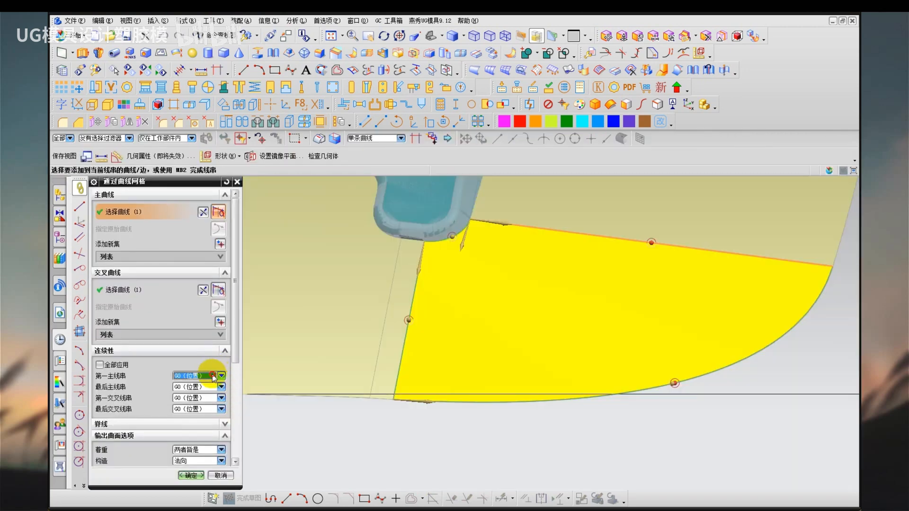
left_click(214, 378)
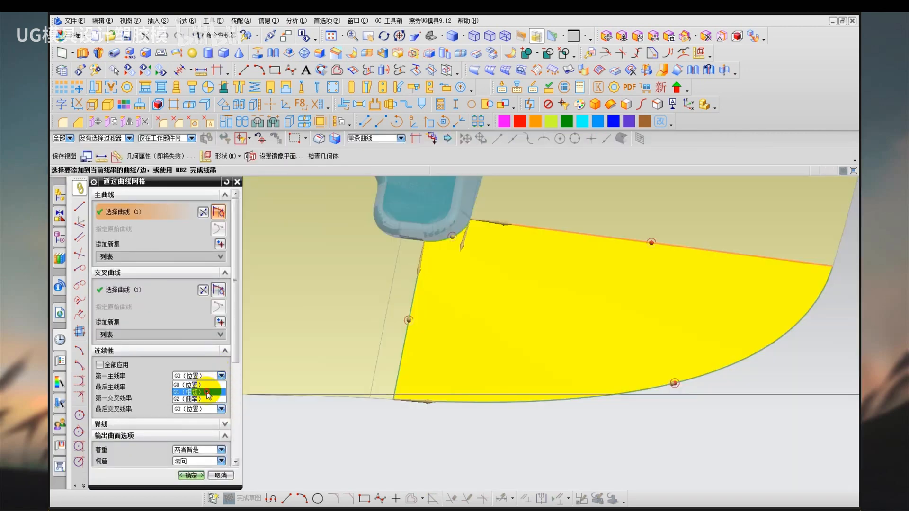
left_click(194, 389)
left_click(410, 287)
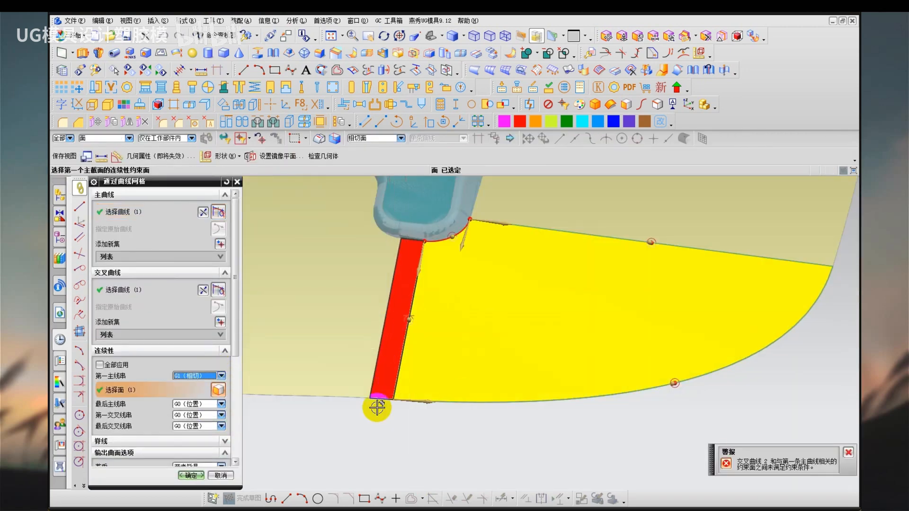
left_click(194, 404)
left_click(196, 420)
left_click(600, 200)
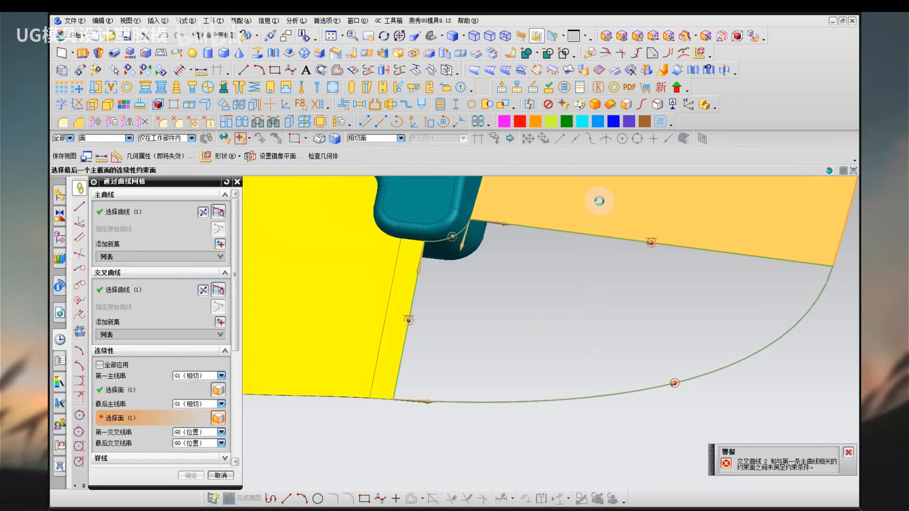
middle_click(512, 431)
scroll(513, 433, "down", 2)
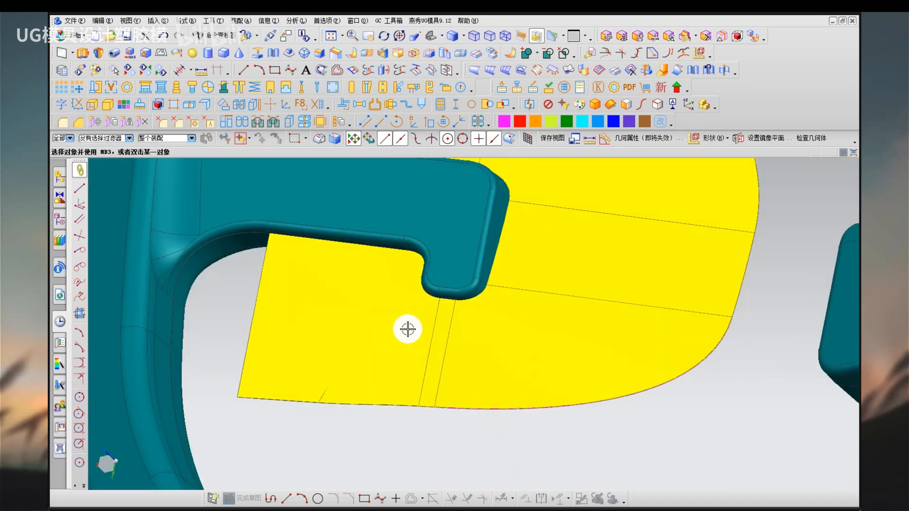
Open the N-sided surface under the hook's inner corner and check its available continuity options.
double_click(393, 318)
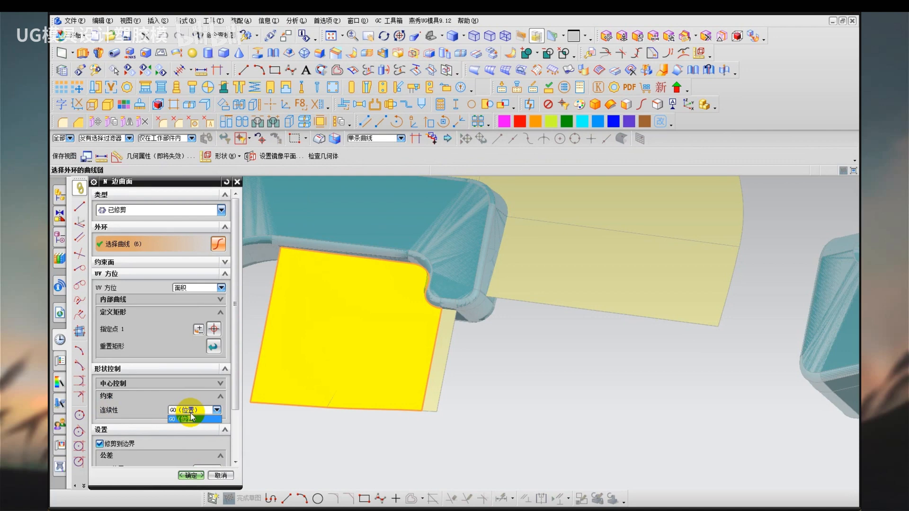
left_click(191, 419)
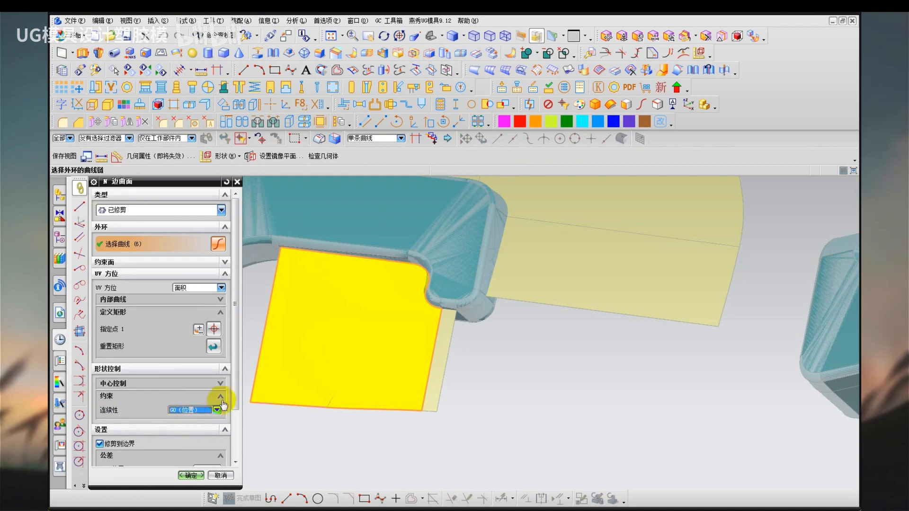
middle_click(367, 443)
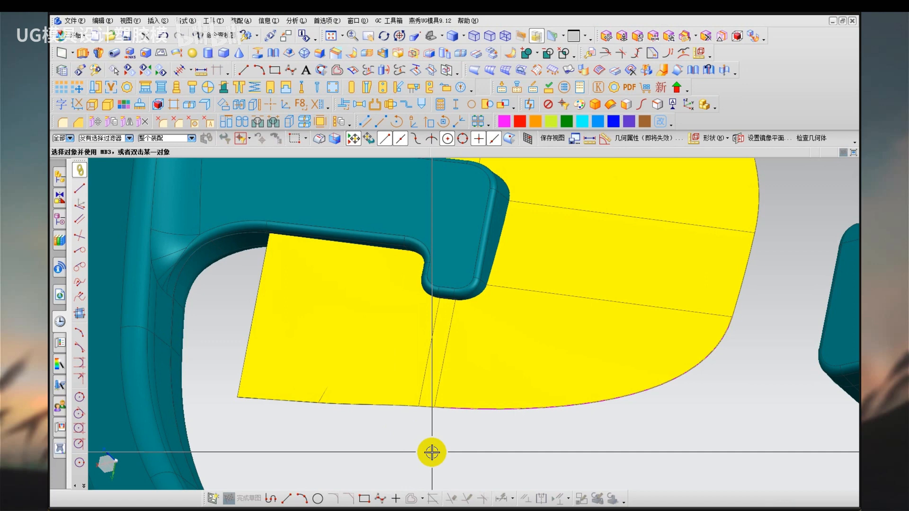
Hide the corner mesh surface and the bridge curve along its outer edge.
middle_click_drag(630, 463, 616, 409)
left_click(584, 390)
key("ctrl+b")
left_click(557, 434)
key("ctrl+b")
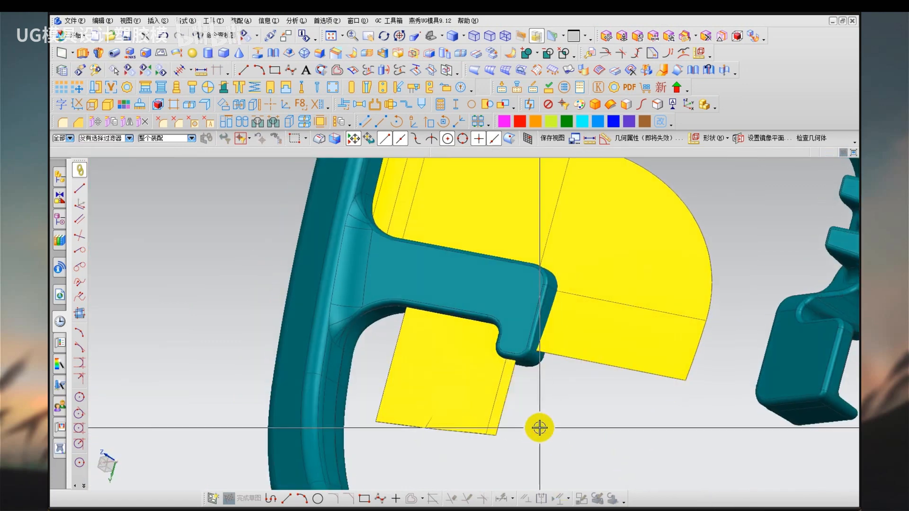
Create a trimmed N-sided surface in the corner from the two facing sheet edges and the hook tip's edge.
scroll(540, 428, "up", 1)
key("n")
left_click(503, 380)
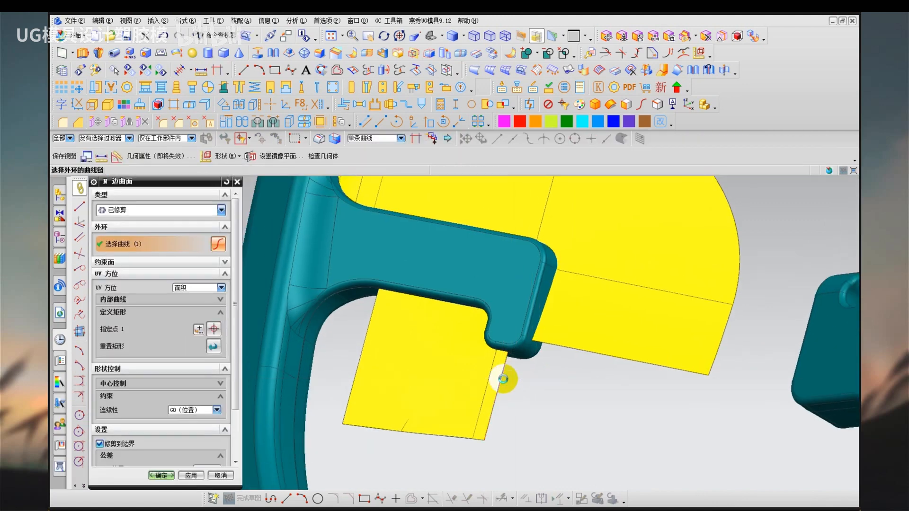
scroll(524, 376, "up", 3)
left_click(603, 297)
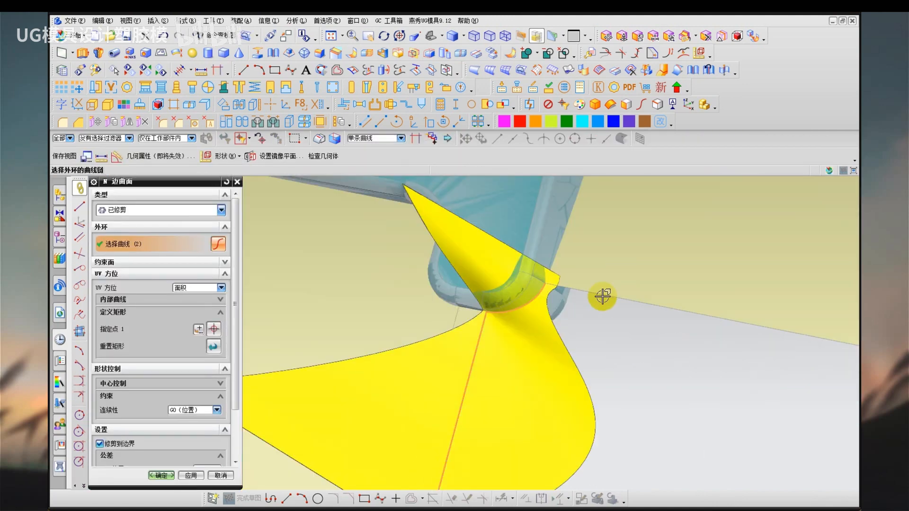
left_click(602, 297)
middle_click(432, 338)
scroll(488, 349, "down", 3)
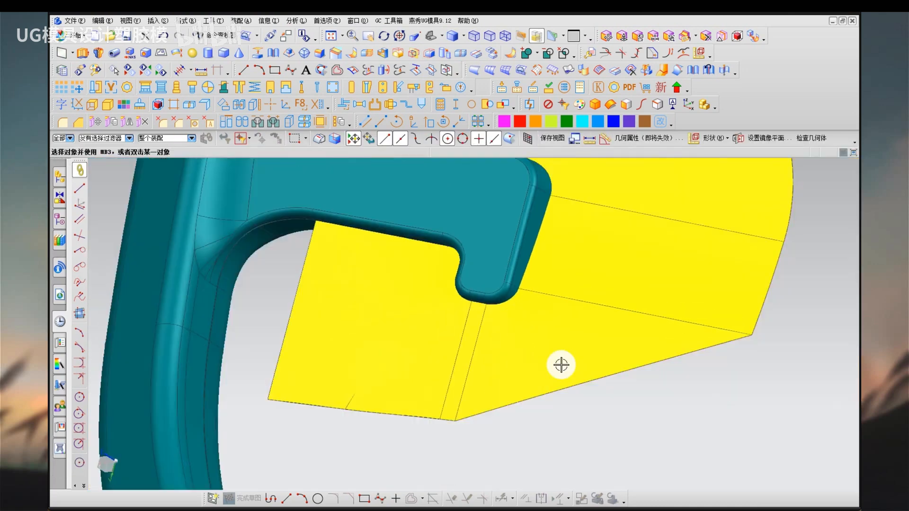
Examine the shading across the seam between the N-sided corner patch and the sheet beyond the hook.
right_click_drag(568, 428, 536, 366)
mouse_move(535, 366)
middle_mouse_down()
mouse_move(541, 404)
mouse_move(559, 397)
middle_mouse_up()
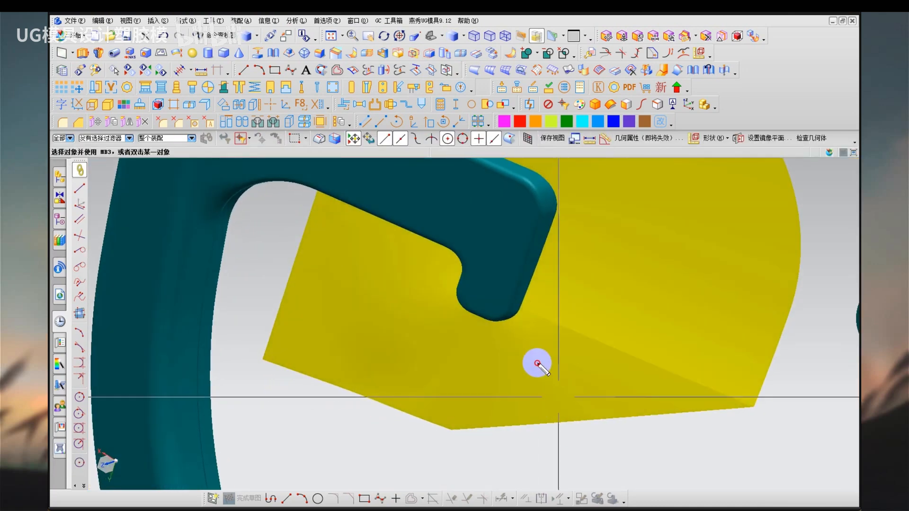
left_click_drag(537, 364, 540, 365)
mouse_move(632, 366)
left_mouse_down()
mouse_move(737, 404)
mouse_move(610, 326)
mouse_move(568, 342)
mouse_move(641, 378)
left_mouse_up()
key("Escape")
mouse_move(517, 433)
middle_mouse_down()
mouse_move(501, 414)
mouse_move(530, 437)
mouse_move(501, 437)
mouse_move(511, 436)
middle_mouse_up()
scroll(635, 404, "up", 1)
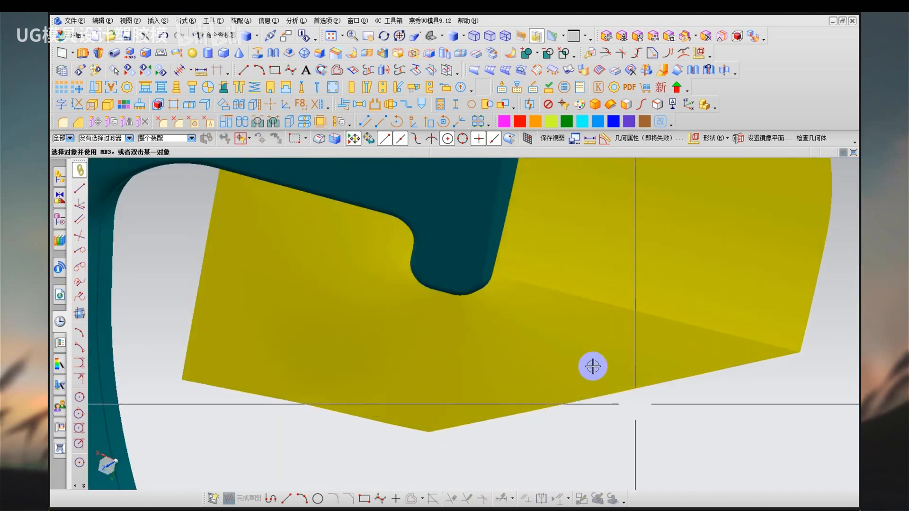
mouse_move(487, 289)
left_mouse_down()
mouse_move(773, 353)
mouse_move(693, 283)
mouse_move(487, 264)
mouse_move(511, 296)
left_mouse_up()
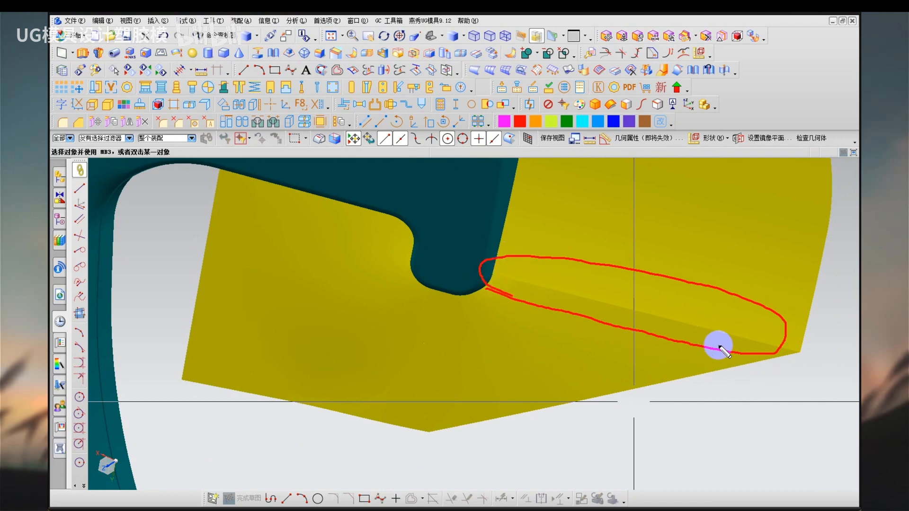
key("Escape")
Delete the N-sided corner patch and undo back to the tangent curve mesh surface with its bridge curve.
left_click(540, 391)
key("Delete")
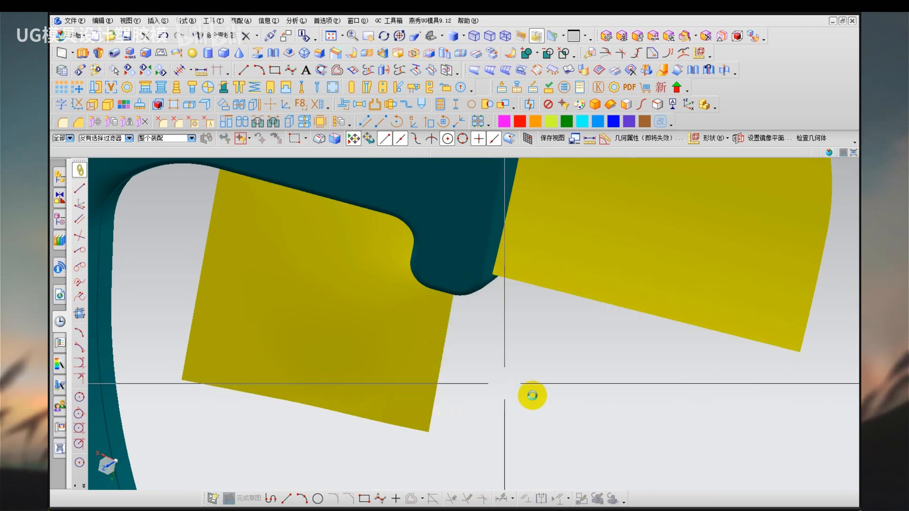
key("ctrl+z")
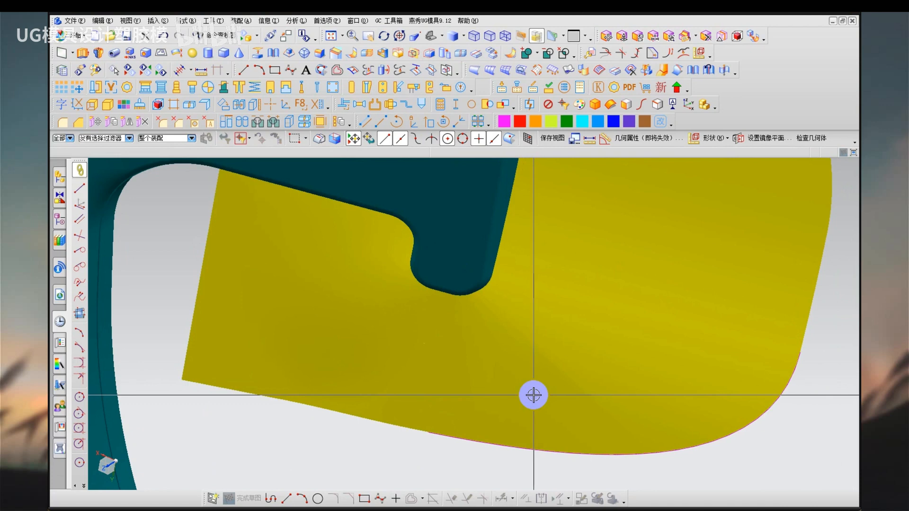
Show the whole steering wheel face-on and clear the magenta bridge curve from the display.
middle_click_drag(503, 396, 564, 424, "ctrl")
middle_click_drag(422, 354, 460, 331)
key("F8")
key("s")
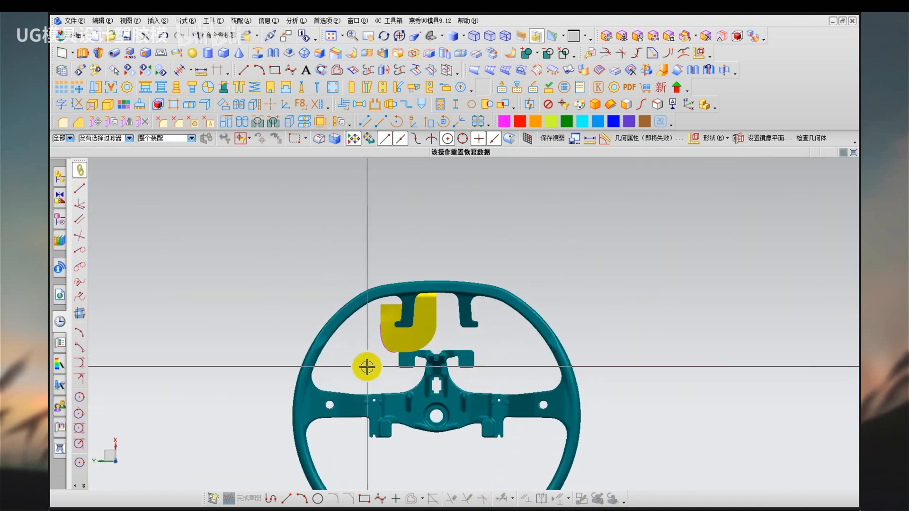
scroll(367, 366, "up", 2)
key("r")
key("ctrl+a")
middle_click(366, 364)
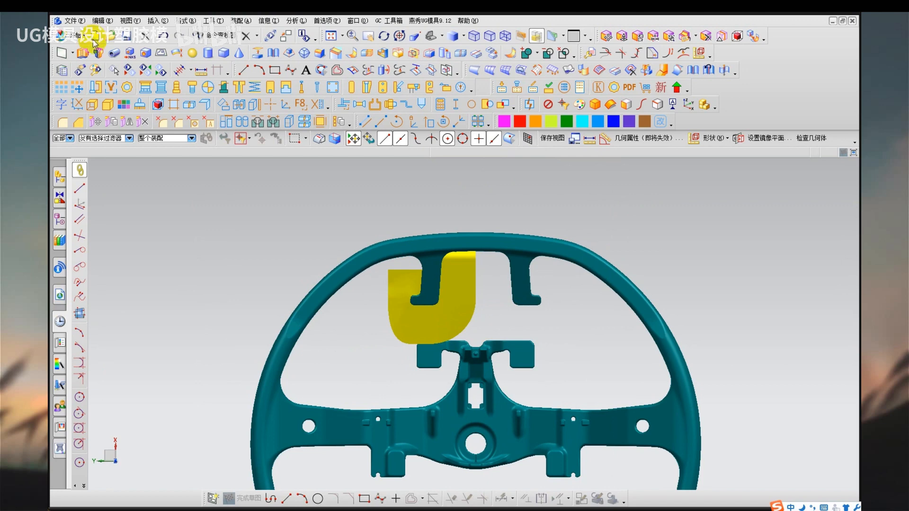
left_click_drag(92, 39, 179, 34)
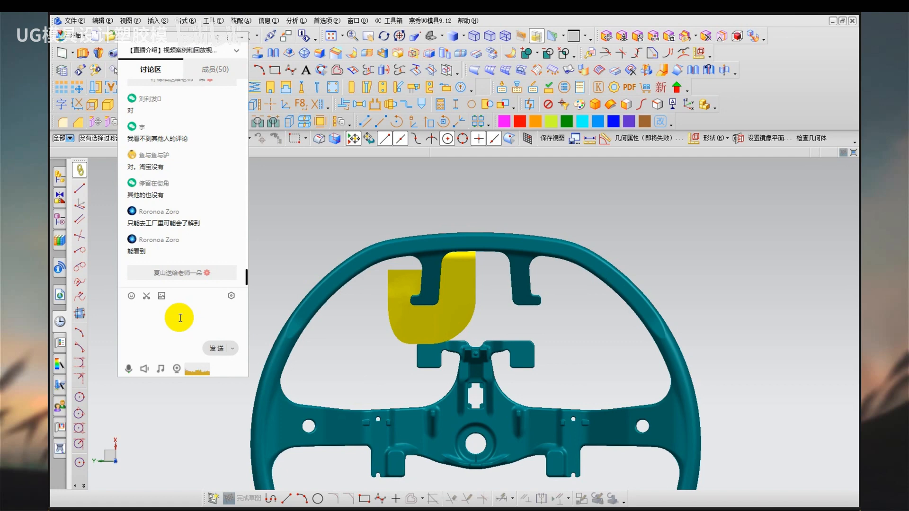
left_click(179, 317)
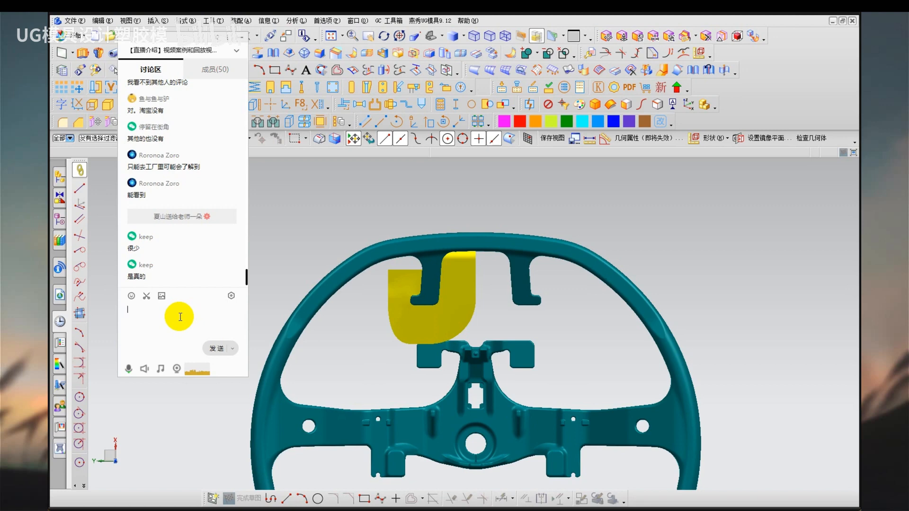
left_click_drag(176, 43, 50, 27)
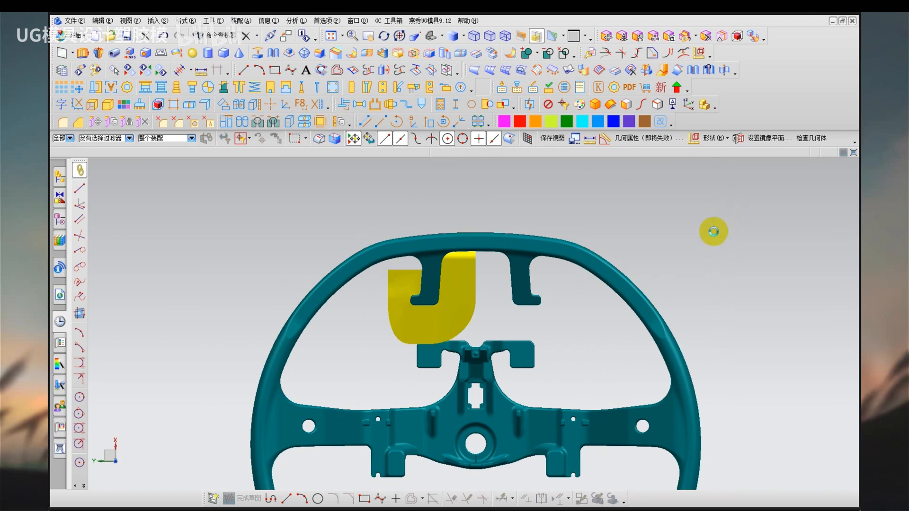
mouse_move(395, 150)
left_mouse_down()
mouse_move(405, 188)
mouse_move(456, 166)
mouse_move(469, 187)
left_mouse_up()
left_click_drag(379, 213, 502, 201)
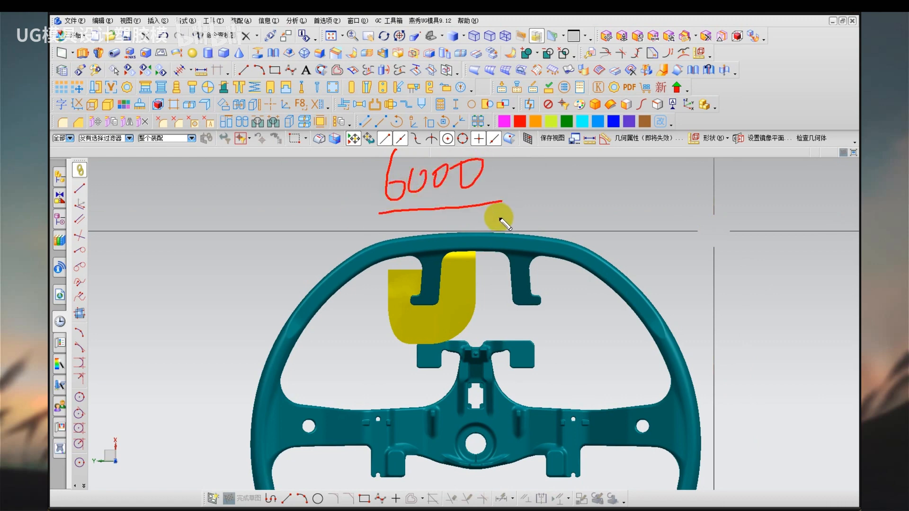
key("Escape")
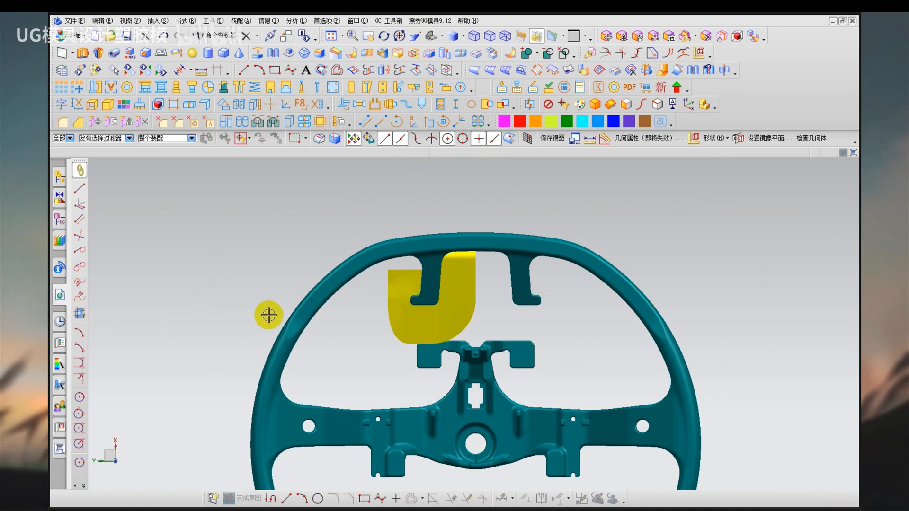
Hide the opposite half of the steering wheel, keeping the half that carries the yellow parting sheets.
middle_click_drag(349, 349, 378, 318)
key("ctrl+b")
left_click(425, 350)
middle_click(444, 365)
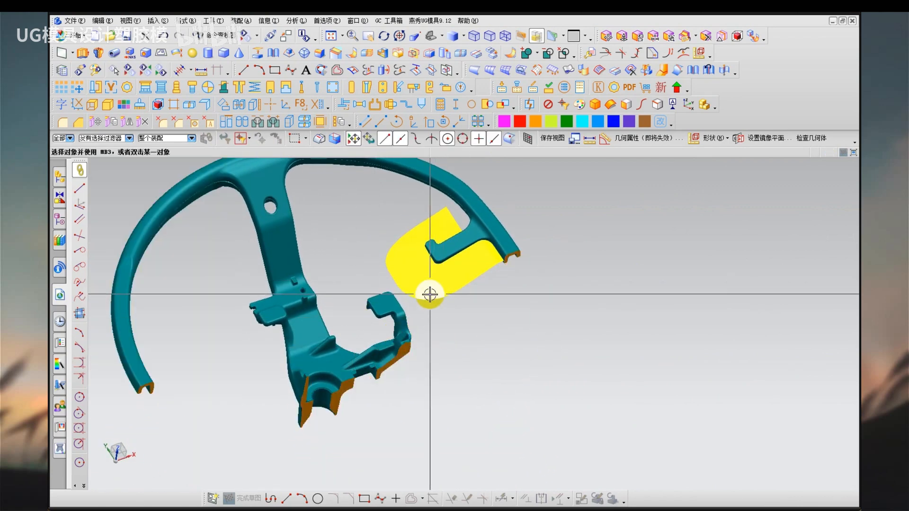
Examine how the parting line runs from the rim down the hook to the sheets, including a side view with draft analysis colours.
scroll(430, 294, "up", 2)
middle_click_drag(427, 298, 487, 213)
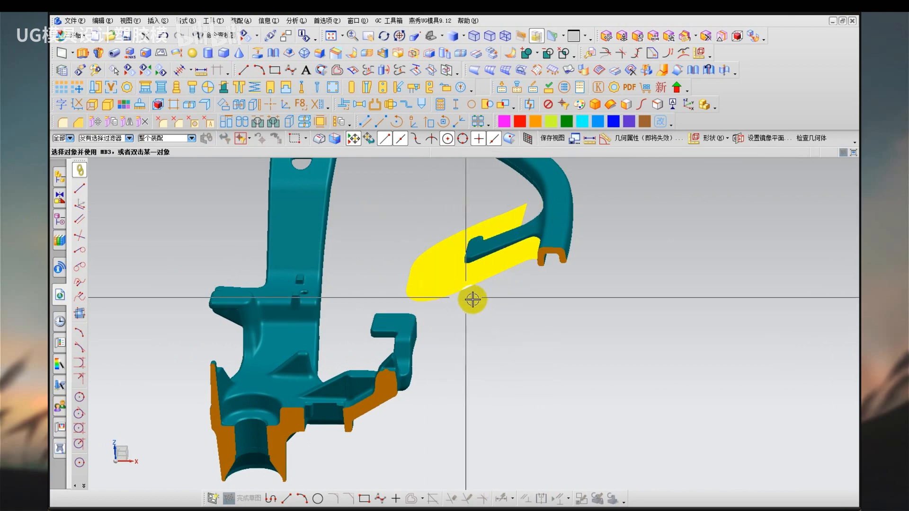
scroll(398, 367, "up", 5)
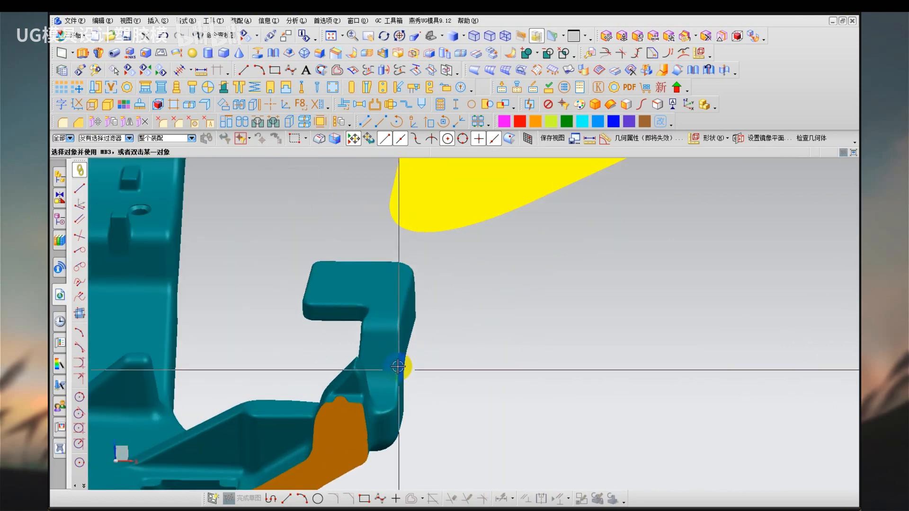
mouse_move(398, 367)
middle_mouse_down()
mouse_move(371, 351)
mouse_move(402, 393)
mouse_move(432, 339)
mouse_move(413, 334)
mouse_move(445, 386)
mouse_move(489, 345)
mouse_move(505, 370)
mouse_move(499, 384)
middle_mouse_up()
mouse_move(496, 221)
left_mouse_down()
mouse_move(533, 251)
mouse_move(537, 282)
left_mouse_up()
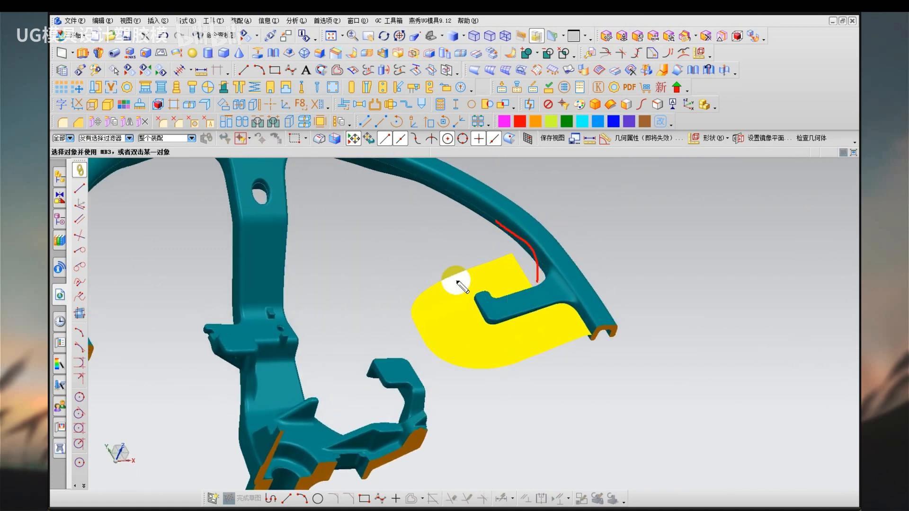
key("Escape")
right_click_drag(415, 261, 359, 262)
mouse_move(360, 263)
middle_mouse_down()
mouse_move(347, 284)
mouse_move(345, 262)
middle_mouse_up()
key("F8")
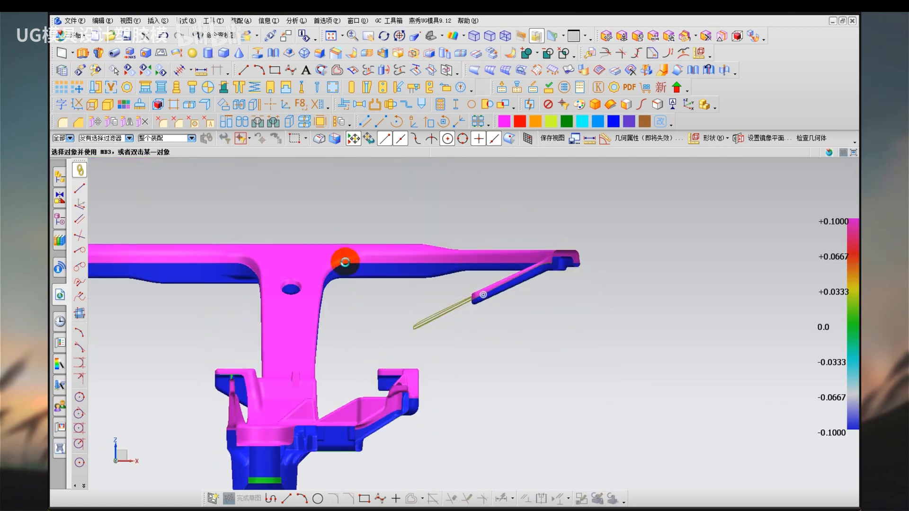
mouse_move(345, 262)
left_mouse_down()
mouse_move(531, 270)
mouse_move(422, 332)
left_mouse_up()
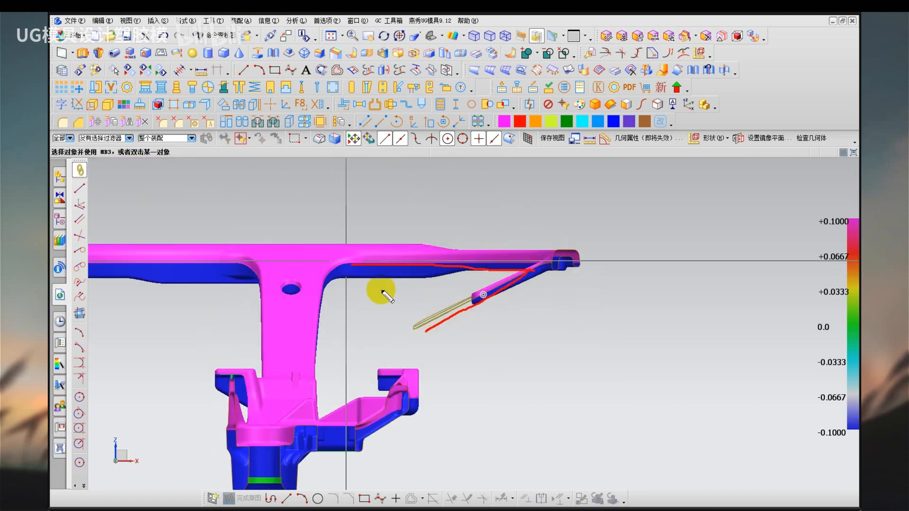
Examine the parting line along the rim underside, the hook end and the hub bracket using the draft analysis colours.
mouse_move(387, 297)
middle_mouse_down()
mouse_move(392, 305)
mouse_move(361, 258)
middle_mouse_up()
mouse_move(361, 257)
left_mouse_down()
mouse_move(526, 270)
mouse_move(501, 264)
mouse_move(514, 274)
left_mouse_up()
key("Escape")
mouse_move(552, 357)
middle_mouse_down()
mouse_move(525, 351)
mouse_move(499, 362)
middle_mouse_up()
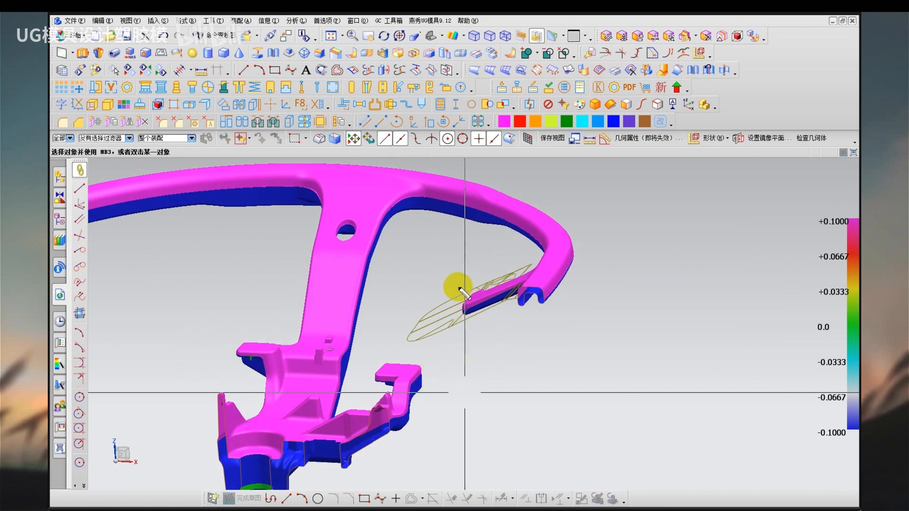
mouse_move(458, 284)
left_mouse_down()
mouse_move(465, 315)
mouse_move(518, 310)
left_mouse_up()
left_click_drag(428, 365, 386, 423)
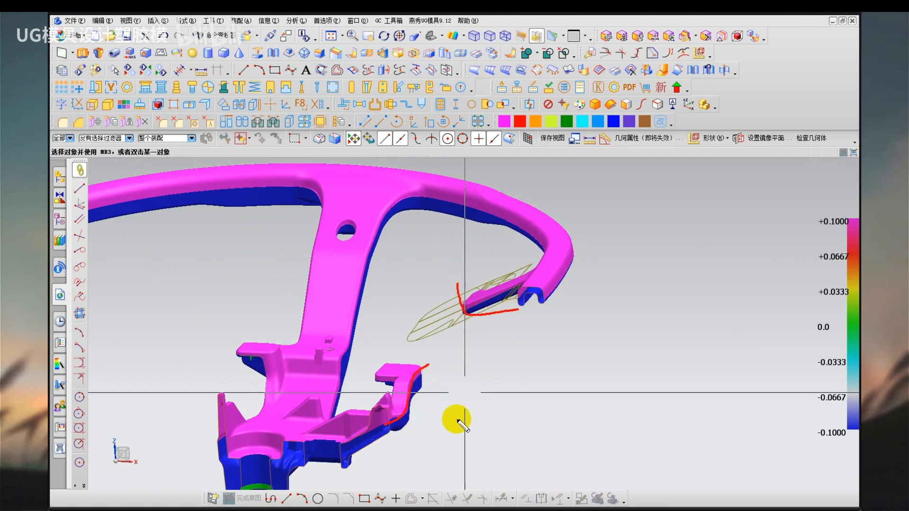
key("Escape")
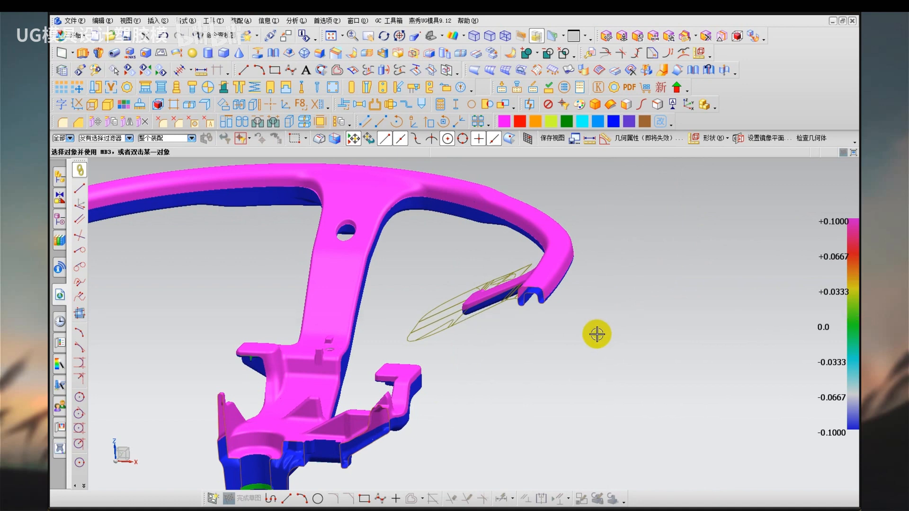
middle_click_drag(584, 357, 431, 407)
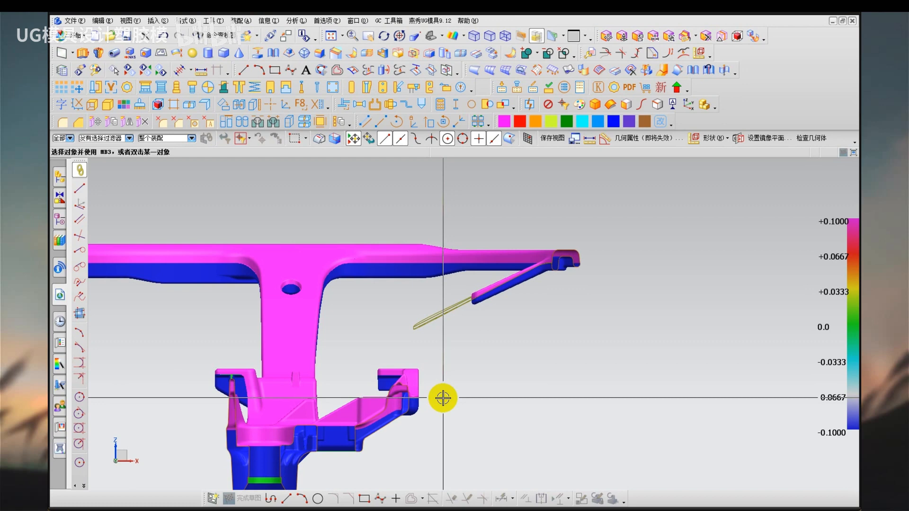
mouse_move(445, 386)
middle_mouse_down()
mouse_move(435, 404)
mouse_move(448, 408)
middle_mouse_up()
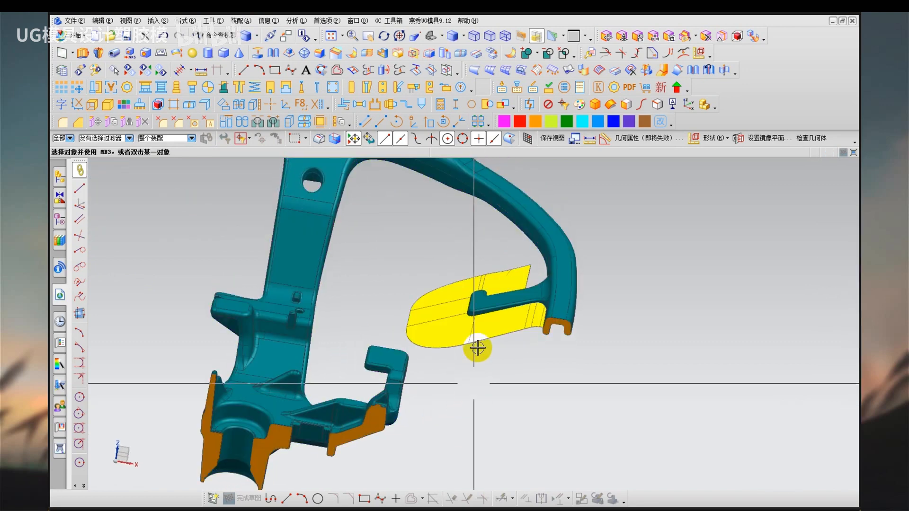
Inspect the hub bracket's hooked arm and its cut section up close from several angles in shaded display.
scroll(485, 295, "up", 2)
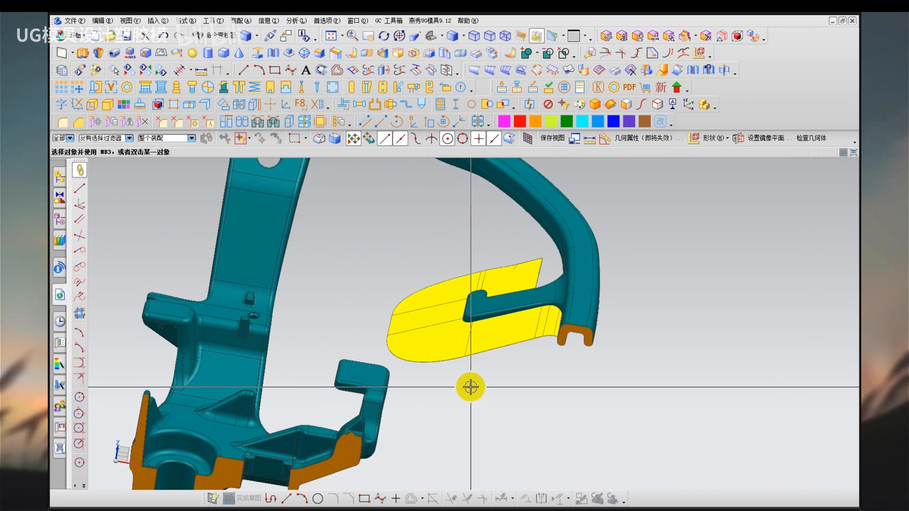
scroll(414, 442, "up", 3)
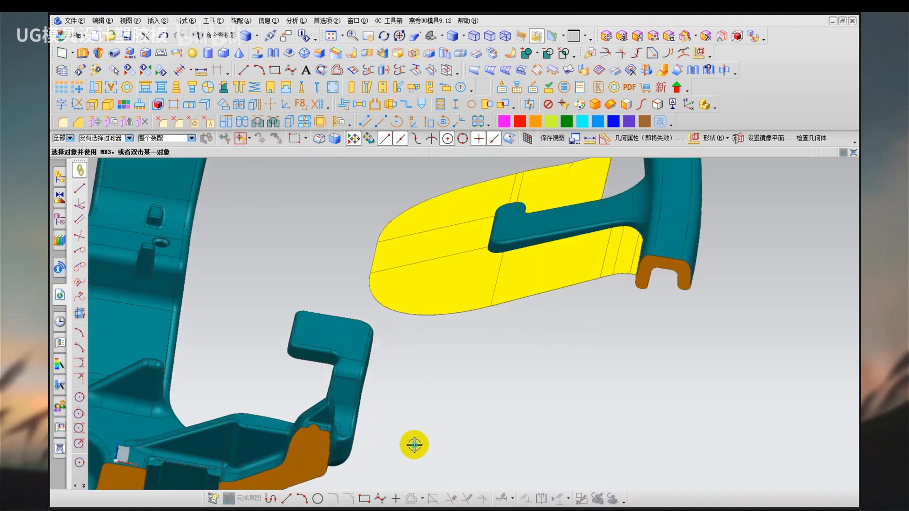
mouse_move(459, 406)
middle_mouse_down()
mouse_move(454, 390)
mouse_move(448, 403)
middle_mouse_up()
right_click(448, 403)
left_click(461, 345)
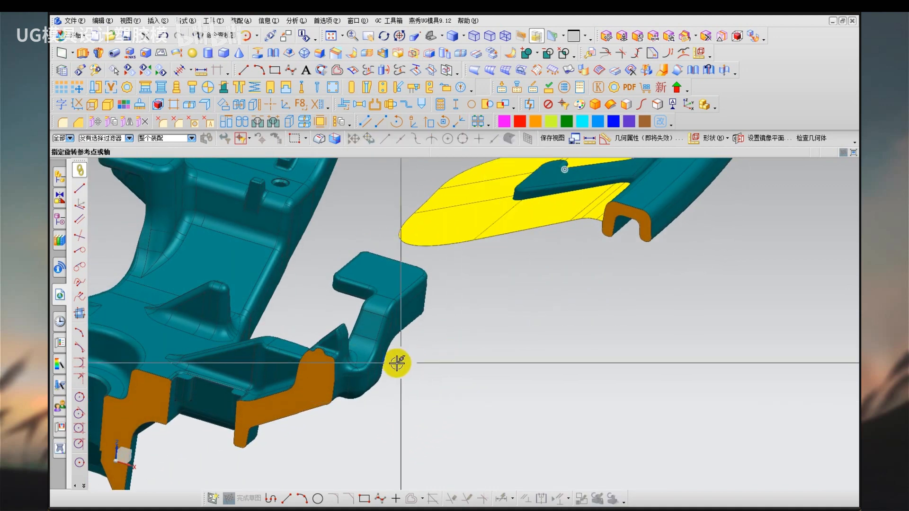
left_click(383, 349)
mouse_move(392, 410)
left_mouse_down()
mouse_move(375, 400)
mouse_move(388, 404)
left_mouse_up()
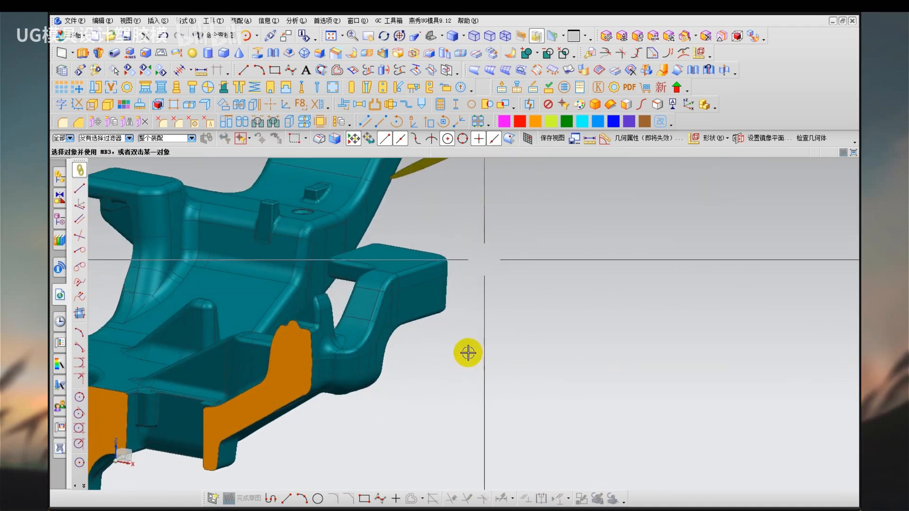
left_click_drag(466, 351, 463, 384)
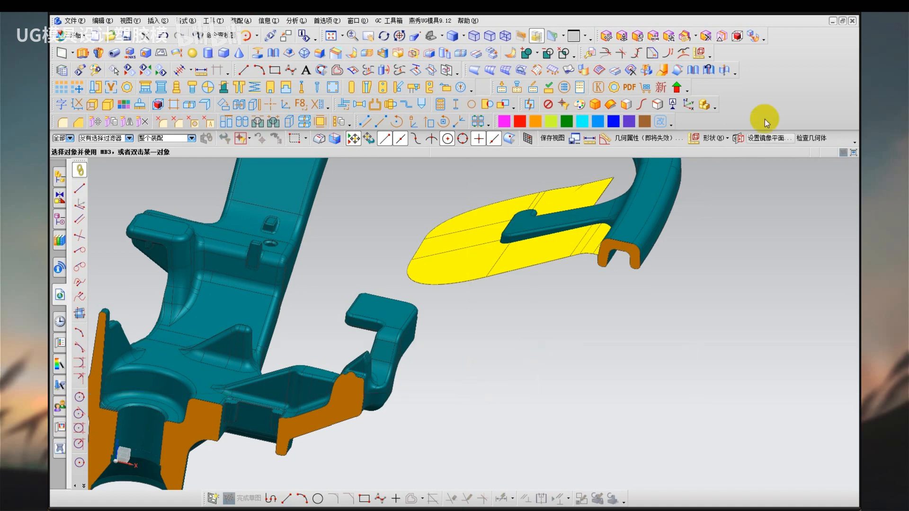
left_click(833, 20)
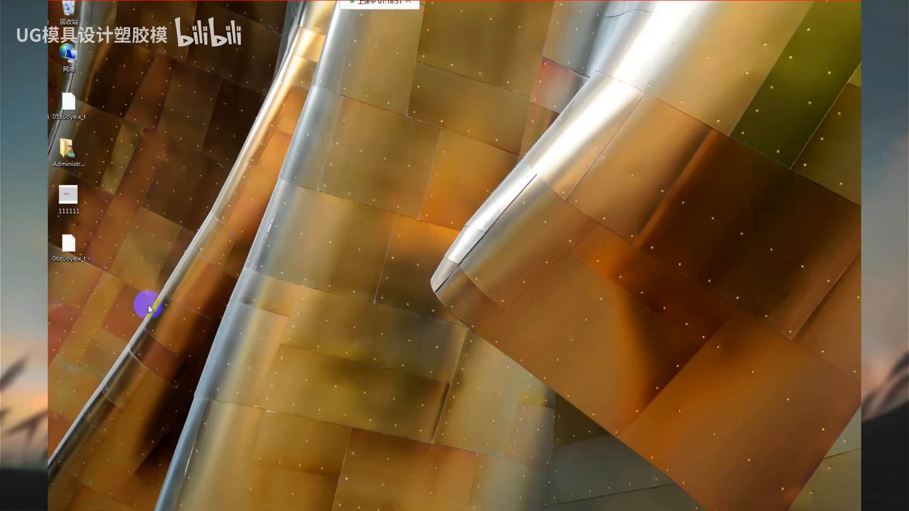
left_click_drag(48, 30, 106, 34)
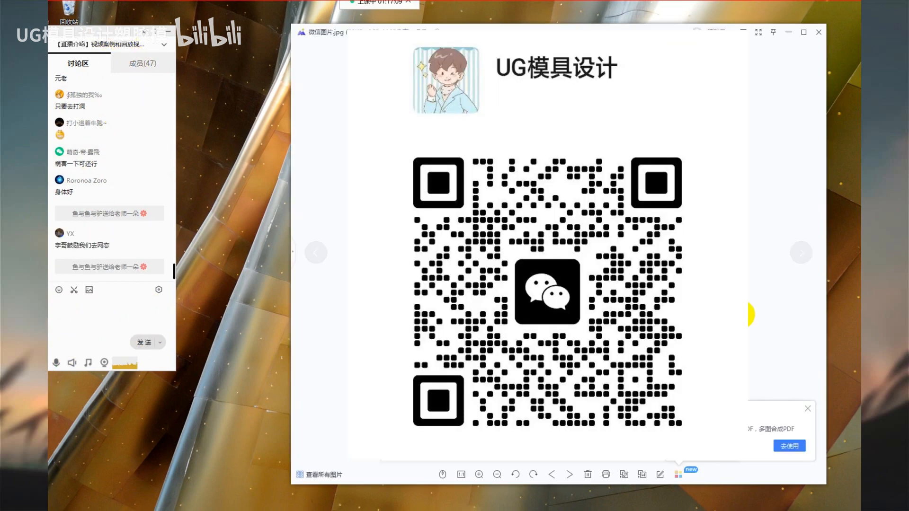
left_click(808, 409)
left_click_drag(123, 36, 0, 36)
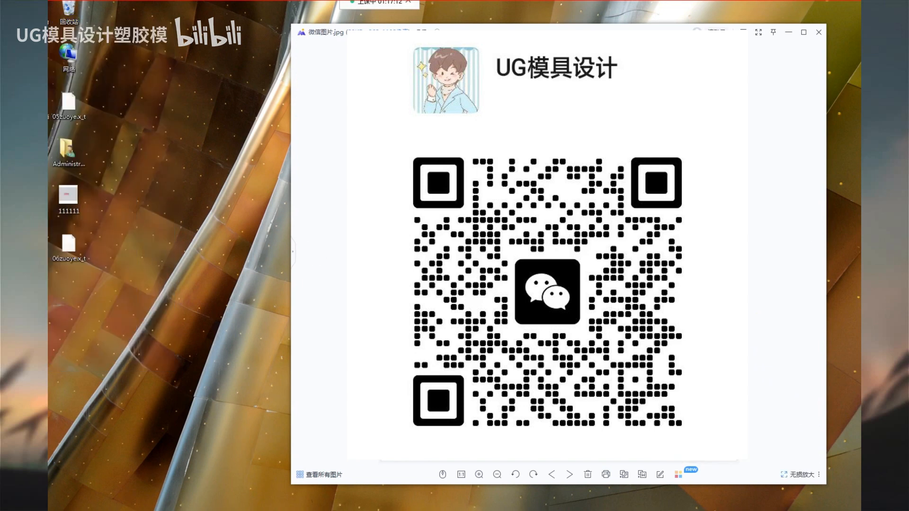
left_click_drag(545, 32, 403, 24)
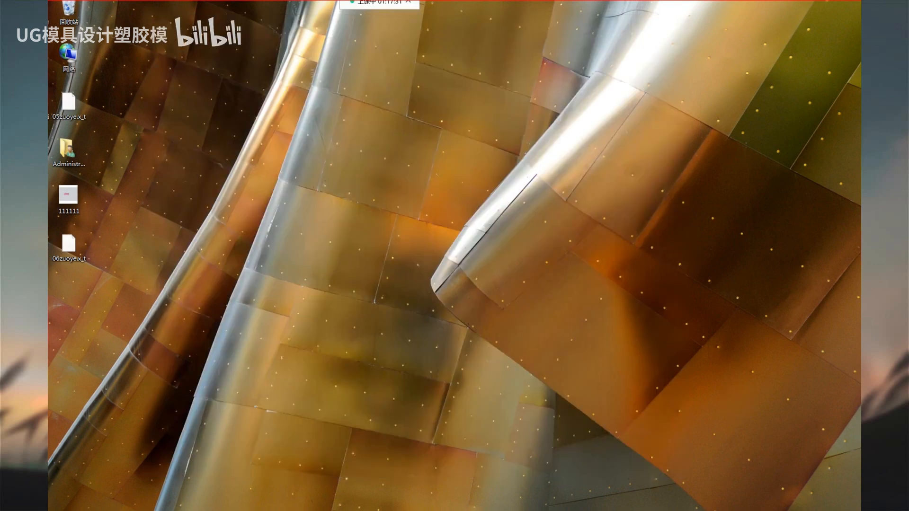
left_click(90, 510)
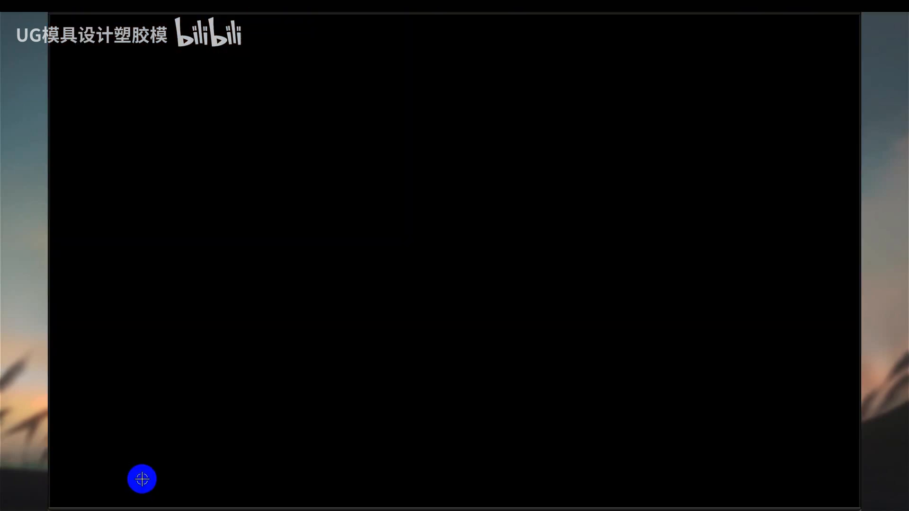
Compare the heights of the rim, the yellow parting sheets and the hub bracket in a straight side view.
mouse_move(356, 252)
middle_mouse_down()
mouse_move(433, 343)
mouse_move(431, 363)
mouse_move(434, 342)
mouse_move(430, 354)
middle_mouse_up()
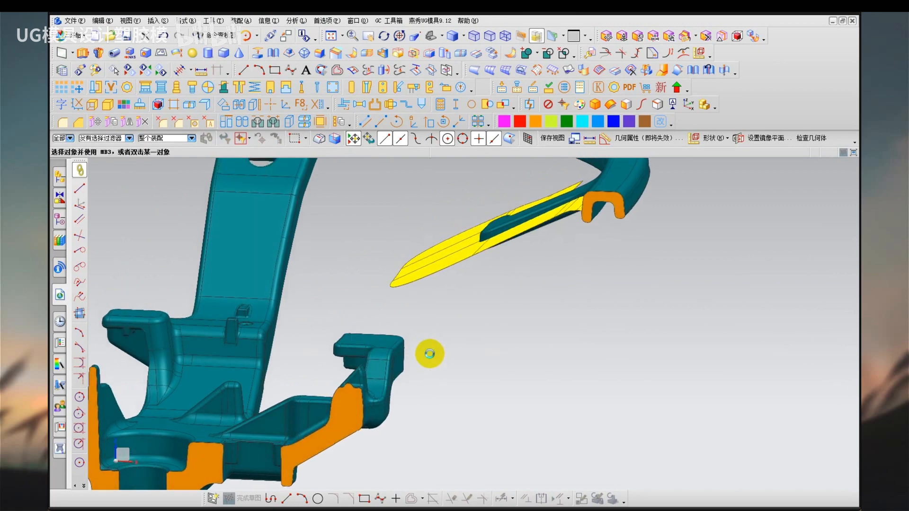
key("F8")
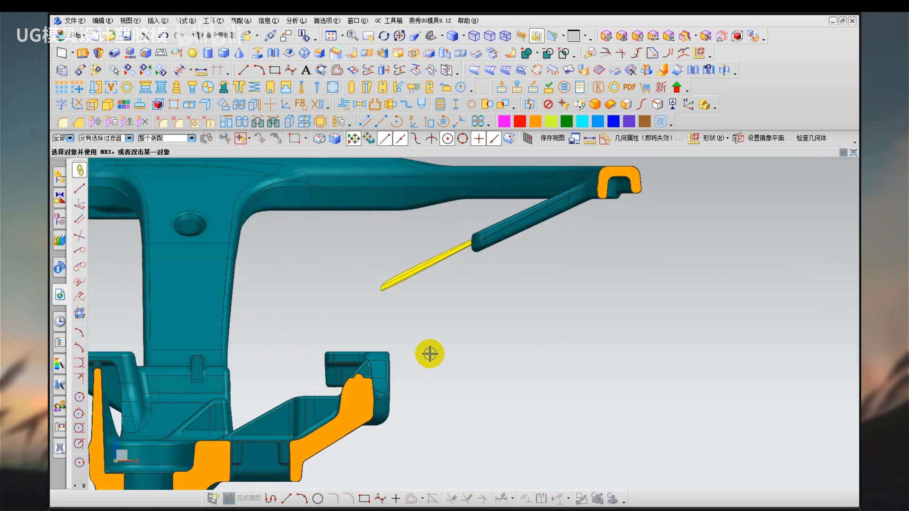
left_click_drag(469, 364, 789, 358)
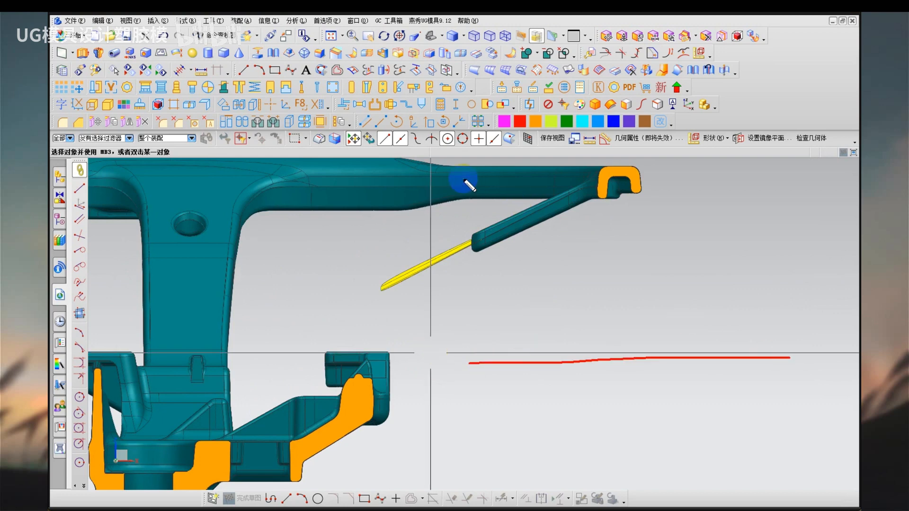
left_click_drag(464, 179, 745, 181)
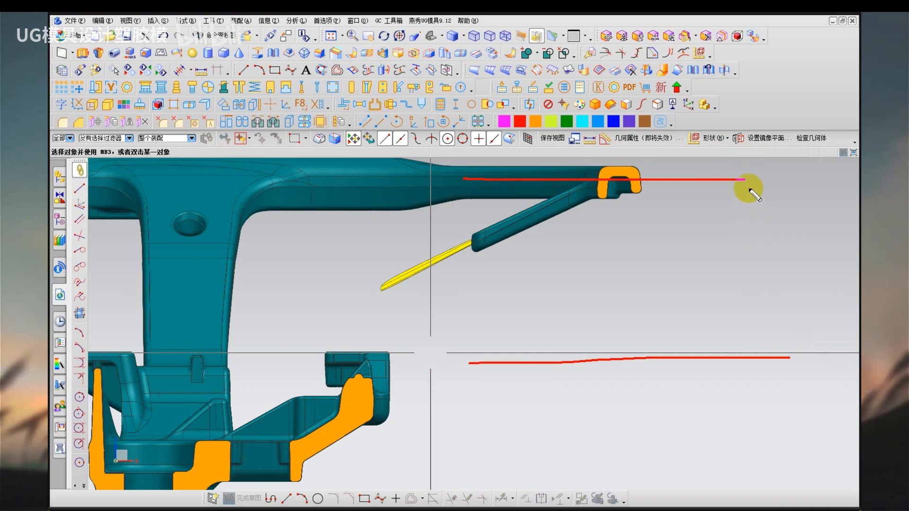
left_click_drag(743, 180, 743, 356)
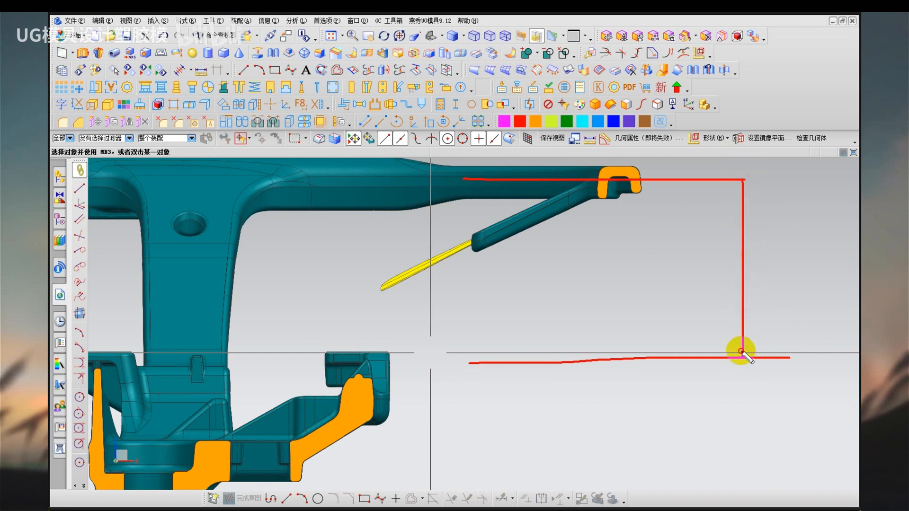
left_click_drag(741, 354, 756, 335)
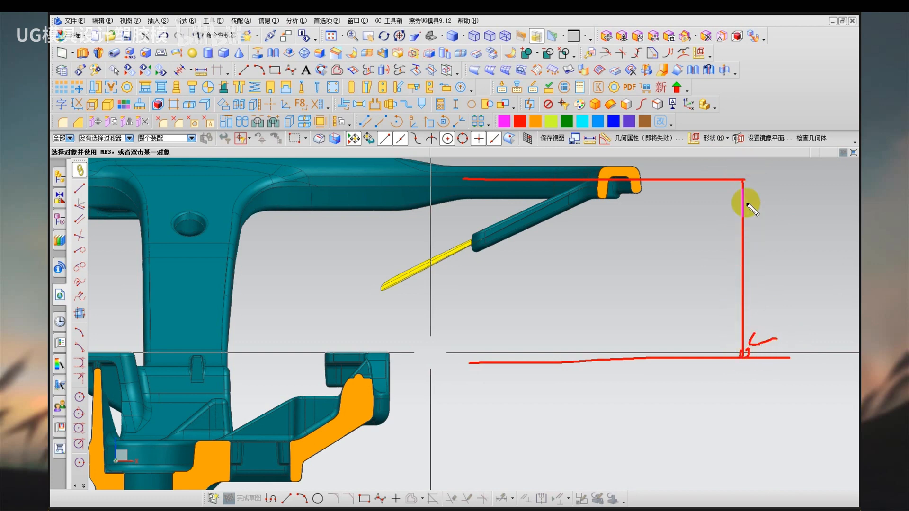
mouse_move(750, 178)
left_mouse_down()
mouse_move(749, 165)
mouse_move(747, 179)
left_mouse_up()
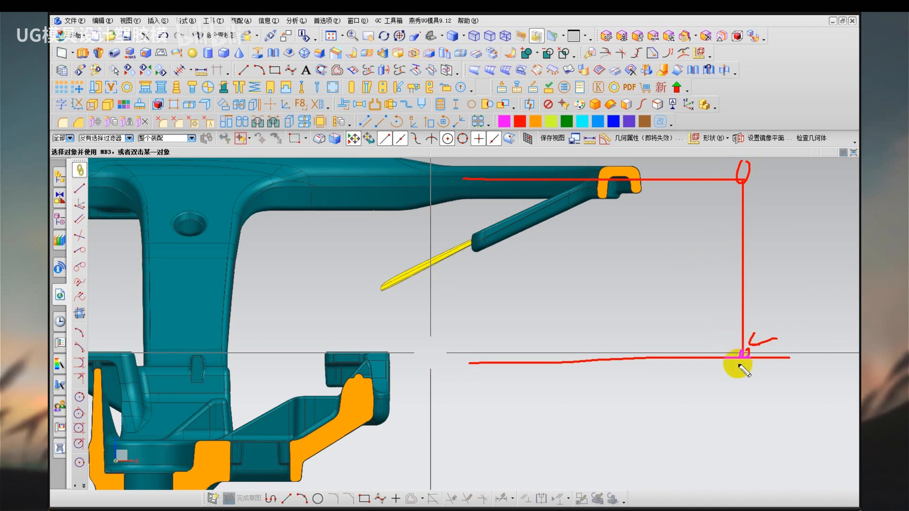
mouse_move(744, 353)
left_mouse_down()
mouse_move(741, 361)
mouse_move(513, 264)
mouse_move(444, 266)
left_mouse_up()
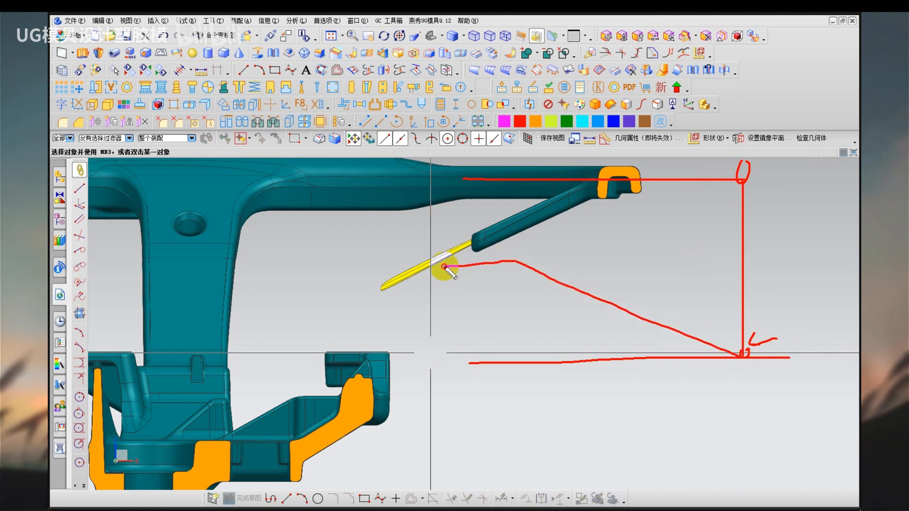
mouse_move(509, 261)
left_mouse_down()
mouse_move(528, 265)
mouse_move(741, 180)
left_mouse_up()
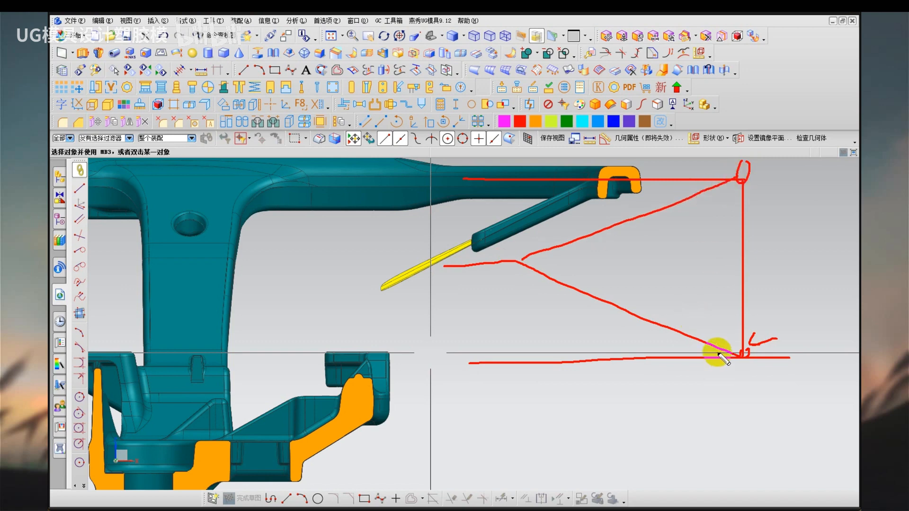
left_click_drag(730, 339, 718, 349)
mouse_move(648, 320)
left_mouse_down()
mouse_move(659, 315)
mouse_move(517, 261)
mouse_move(497, 244)
mouse_move(507, 252)
mouse_move(552, 239)
left_mouse_up()
left_click_drag(578, 232, 612, 217)
left_click_drag(646, 204, 658, 200)
left_click_drag(711, 162, 729, 185)
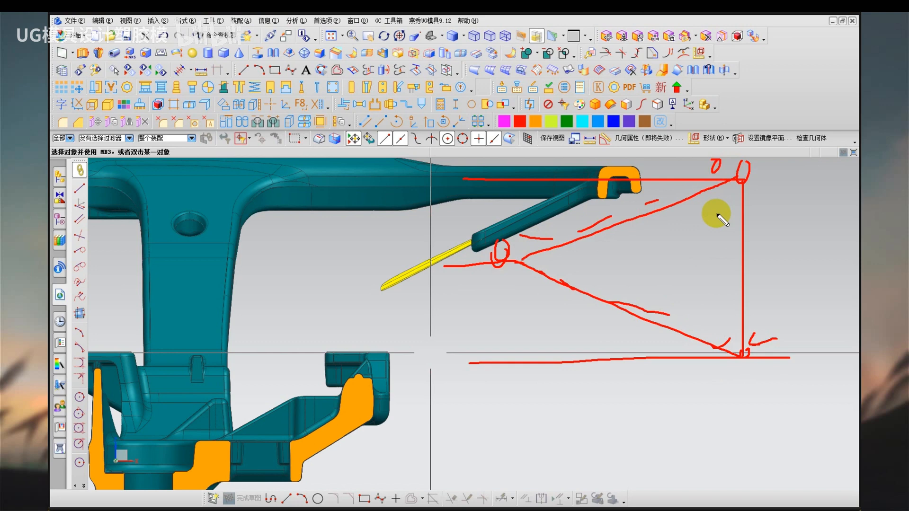
key("Escape")
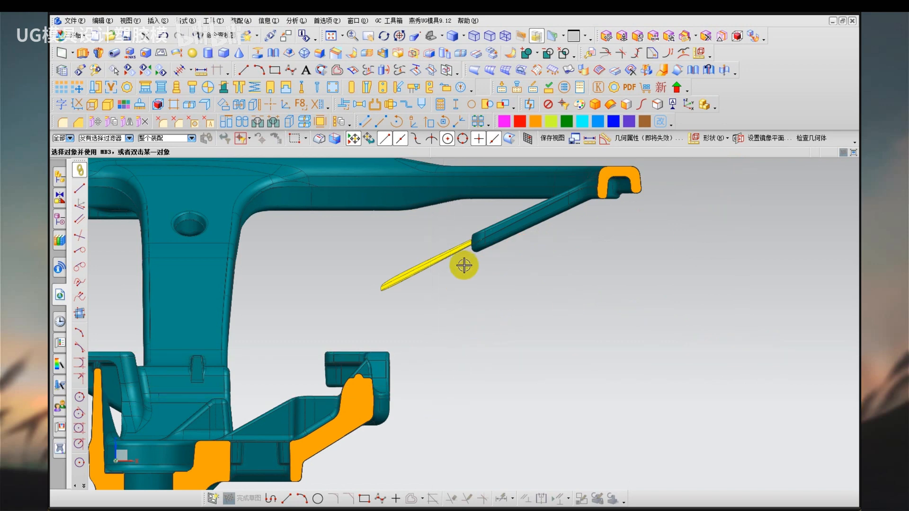
left_click_drag(465, 242, 473, 242)
left_click_drag(375, 393, 390, 393)
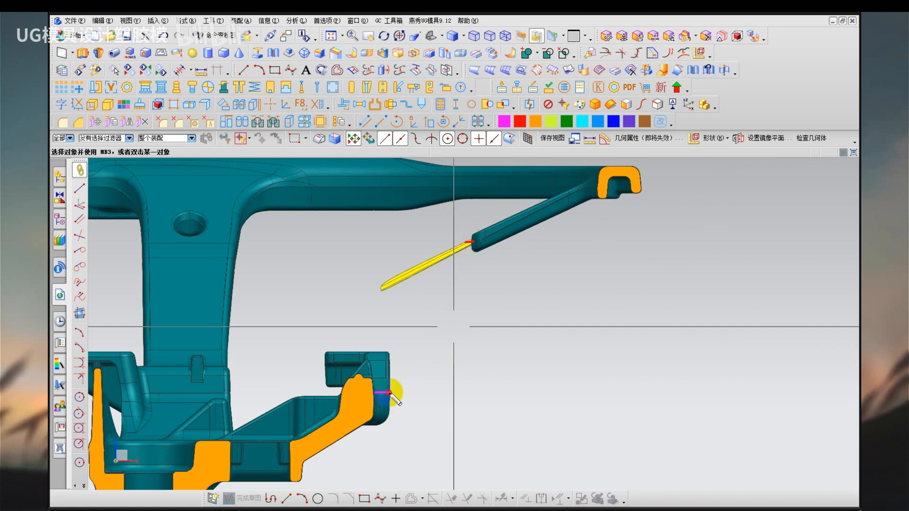
key("Escape")
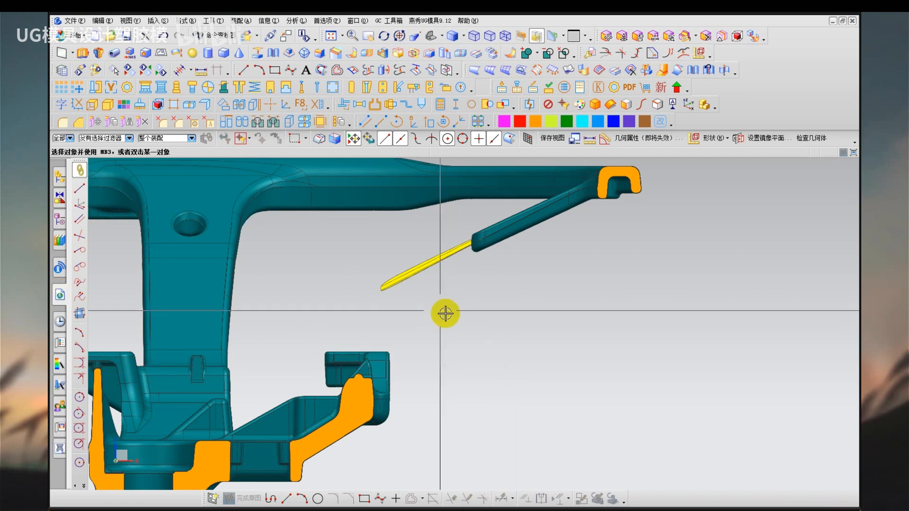
Isolate the sectioned half of the steering wheel by hiding the yellow parting sheets and the opposite half, with draft analysis colours shown.
middle_click_drag(445, 313, 479, 341)
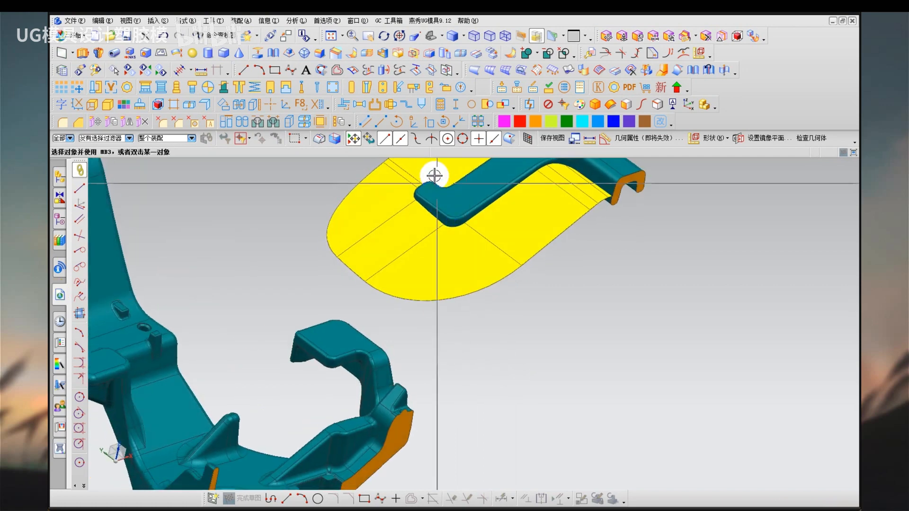
left_click(337, 350)
key("ctrl+b")
key("ctrl+shift+b")
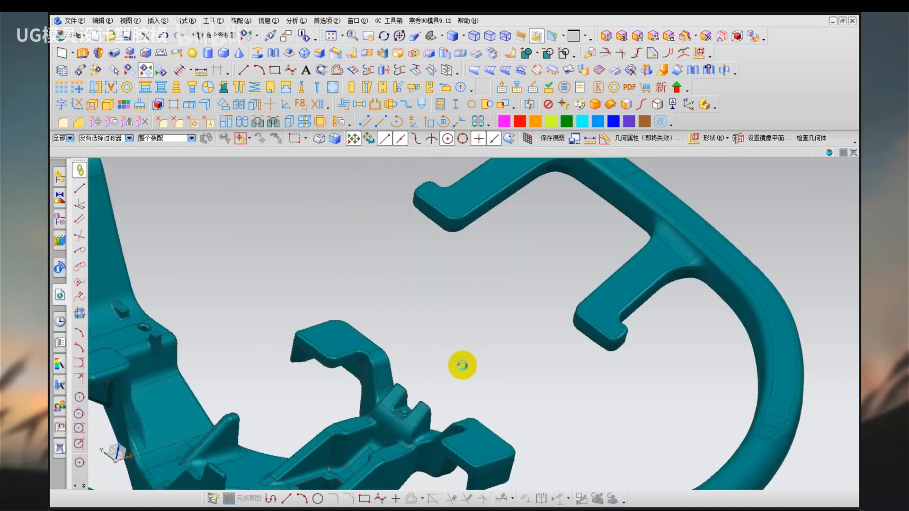
left_click(564, 355)
key("ctrl+b")
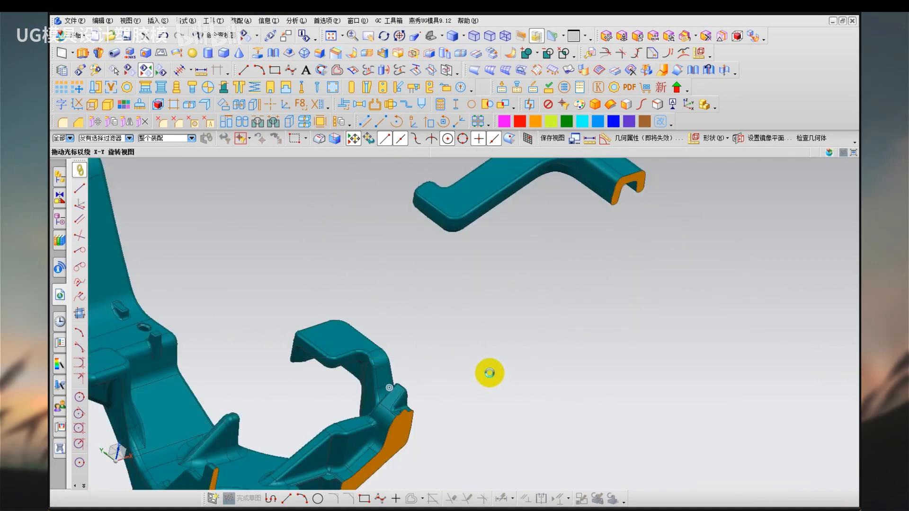
middle_click_drag(489, 371, 508, 421)
right_click_drag(507, 421, 543, 444)
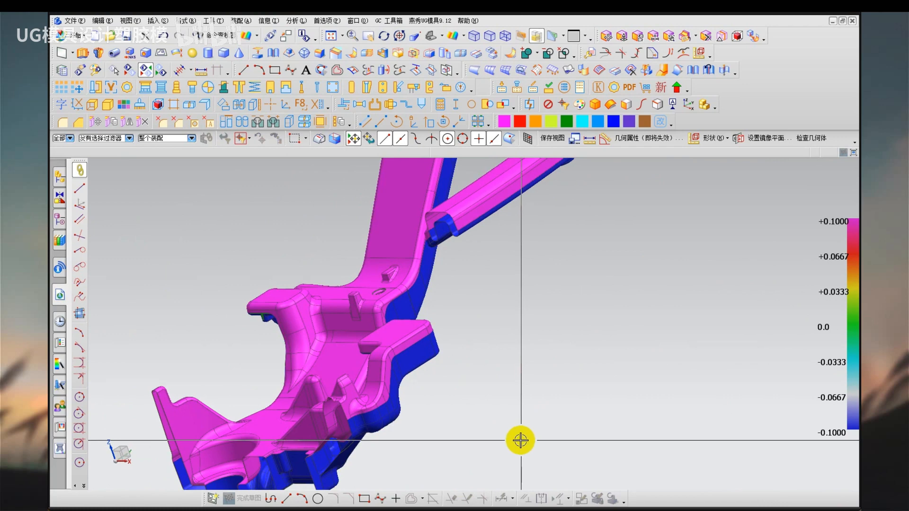
Start a 35 mm extrusion from the draft-colour parting edges along the outer side of the hub bracket's hooked arm.
left_click(157, 21)
mouse_move(231, 170)
left_click(284, 166)
scroll(416, 371, "up", 3)
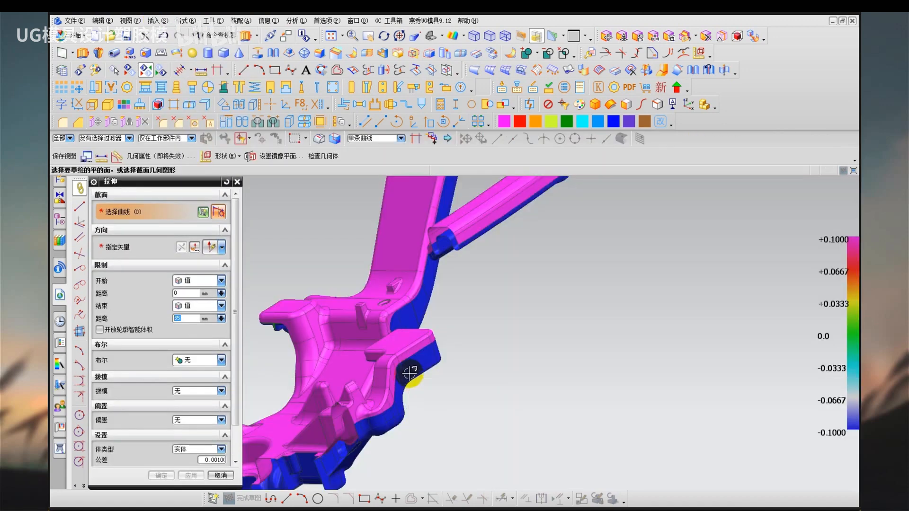
left_click(418, 334)
scroll(416, 335, "up", 4)
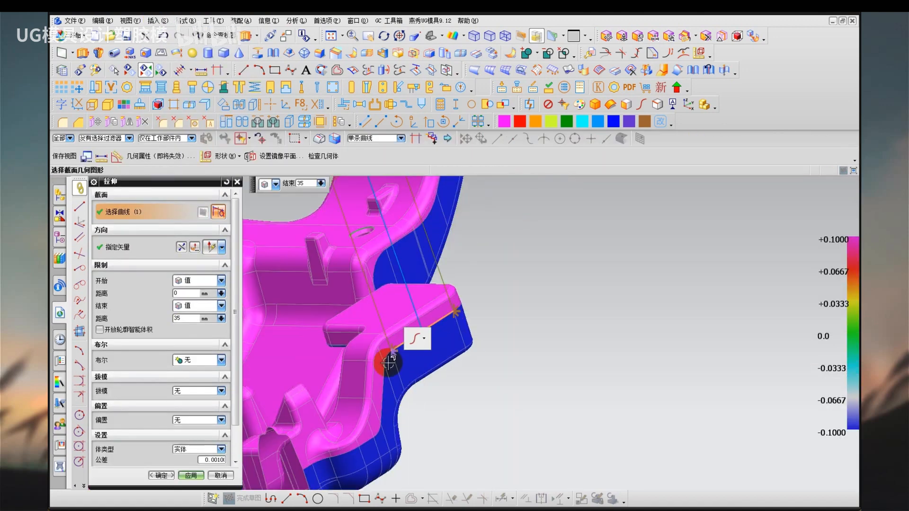
left_click(386, 356)
left_click(383, 390)
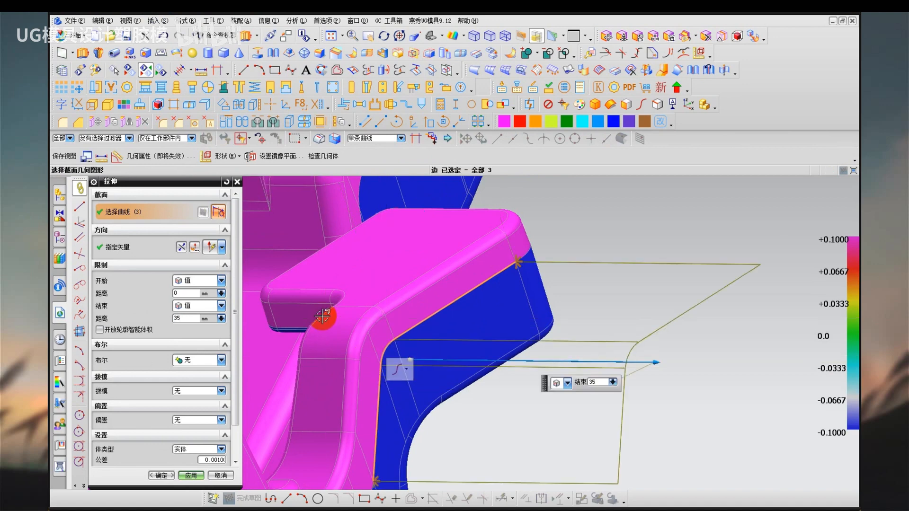
Add the arm's edges down to the lower bend and extrude the chain 35 mm outward along X as a parting sheet.
middle_click_drag(323, 319, 351, 268)
left_click(356, 350)
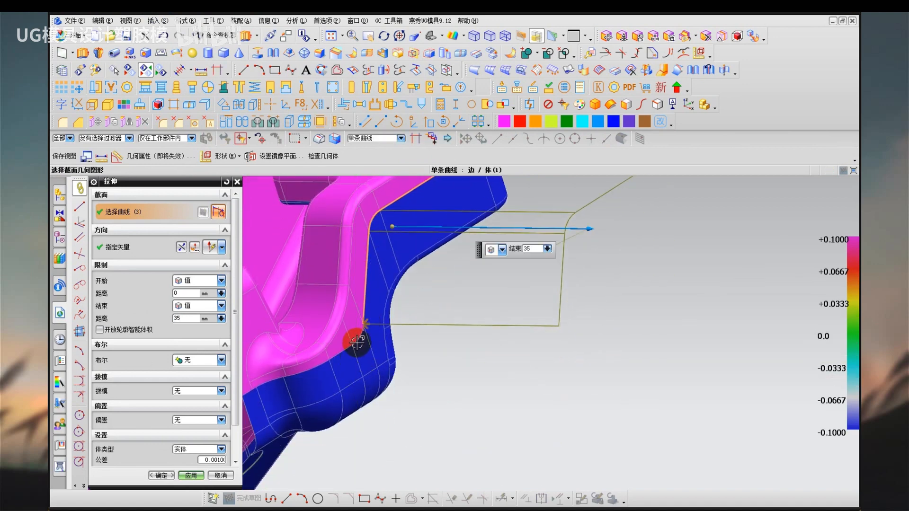
left_click(335, 358)
left_click(307, 369)
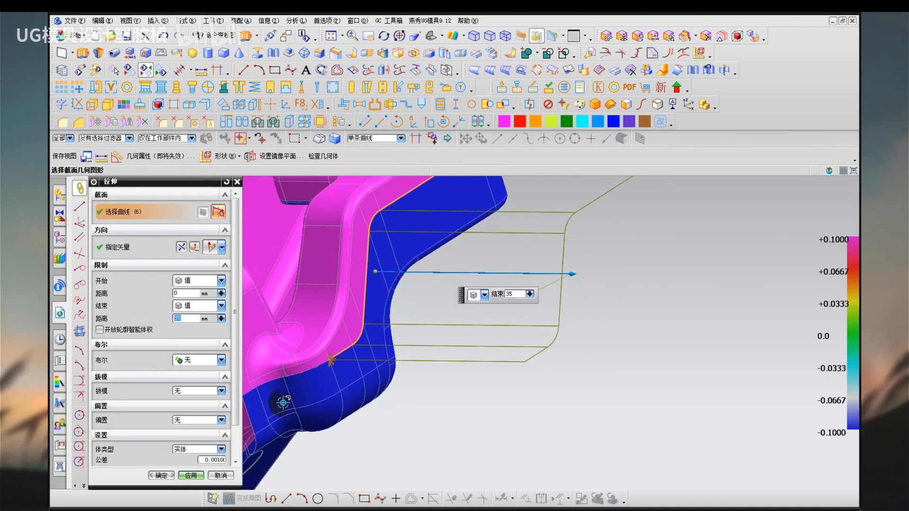
scroll(325, 375, "up", 4)
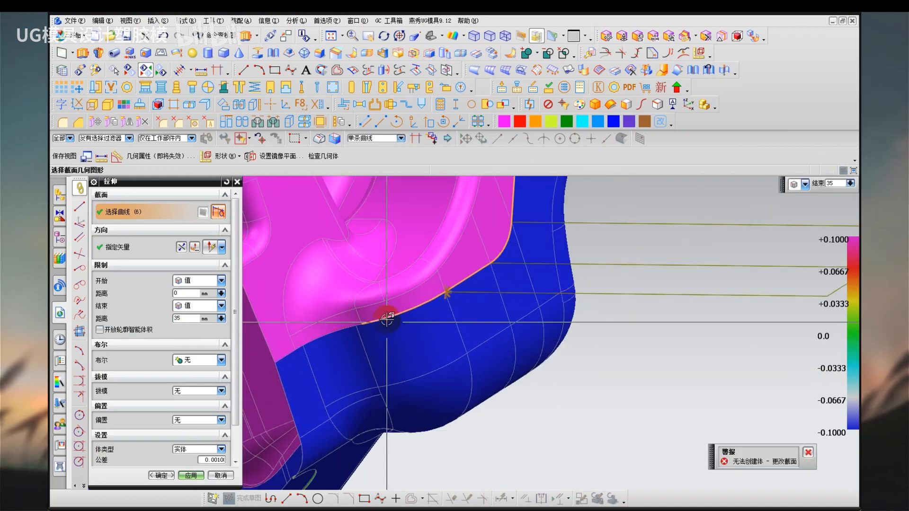
left_click(386, 316, "shift")
left_click(148, 247)
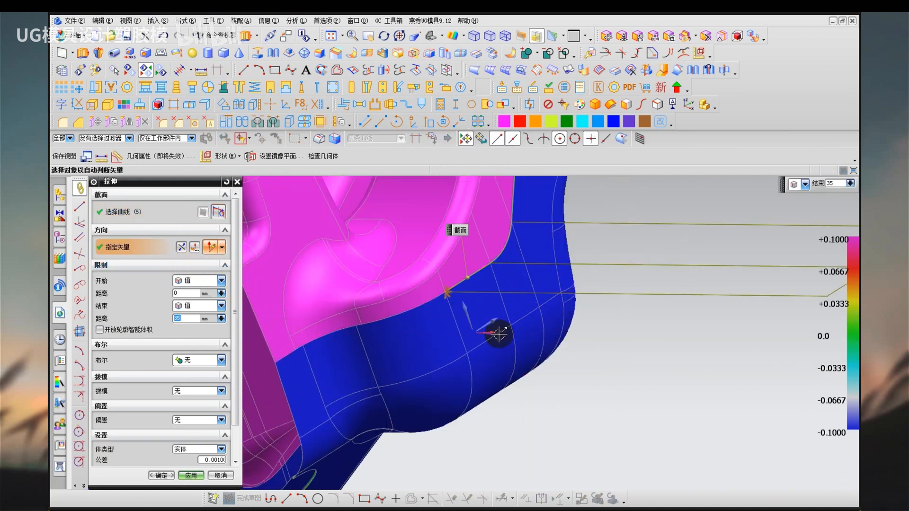
middle_click(524, 416)
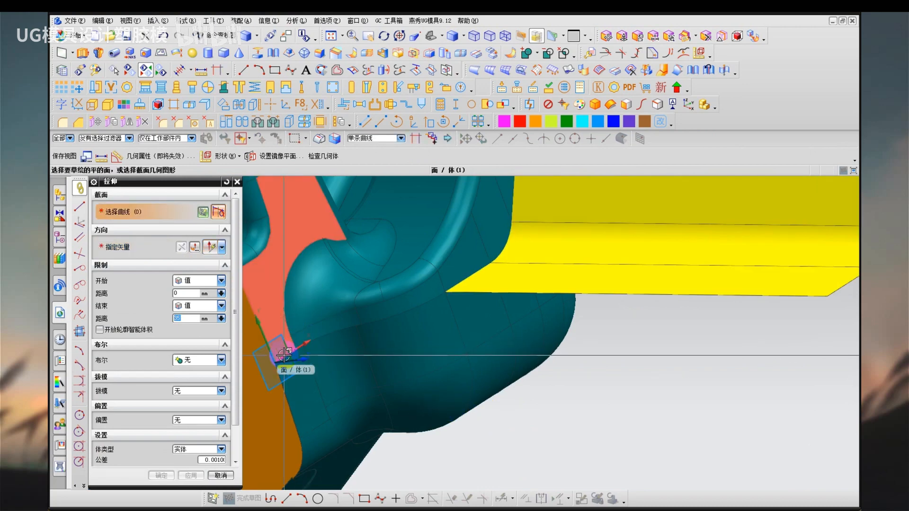
Extrude the remaining parting edges from the bracket's cut section to the first sheet 35 mm outward along X.
left_click(288, 355)
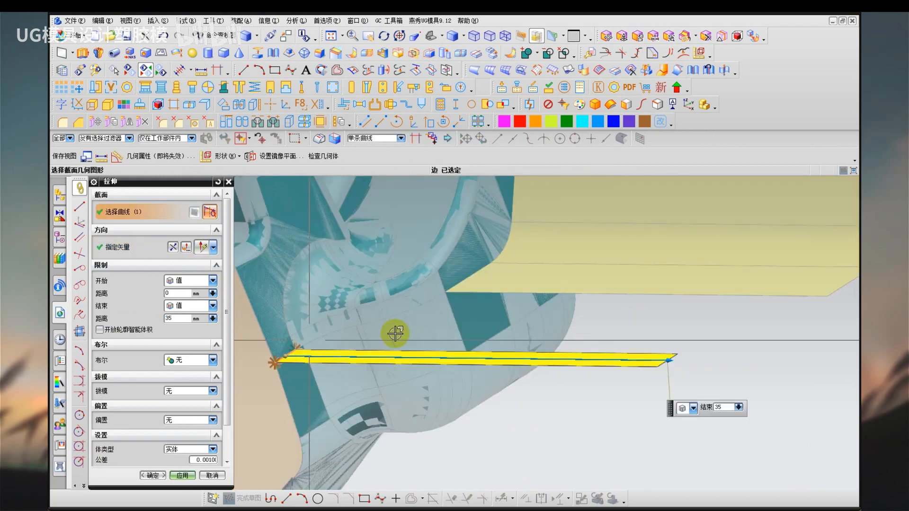
left_click(311, 340)
left_click(390, 318)
left_click(152, 251)
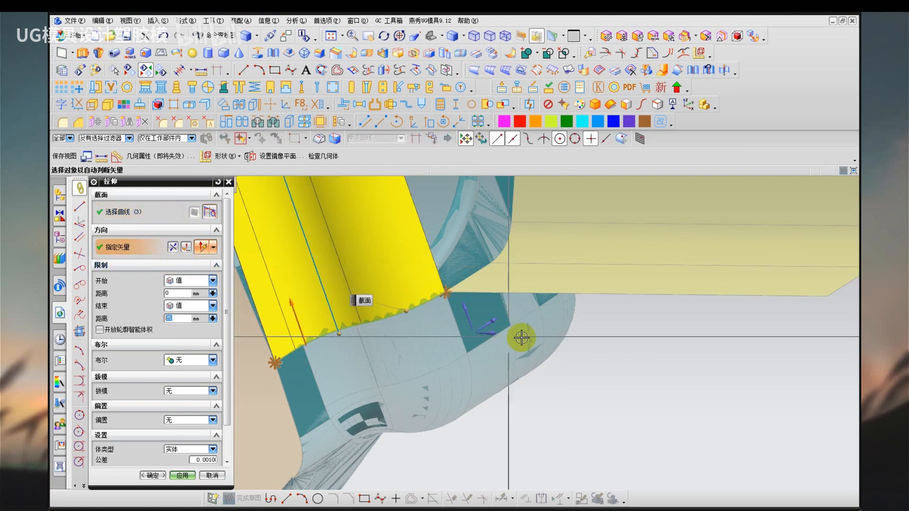
left_click(491, 334)
middle_click(476, 377)
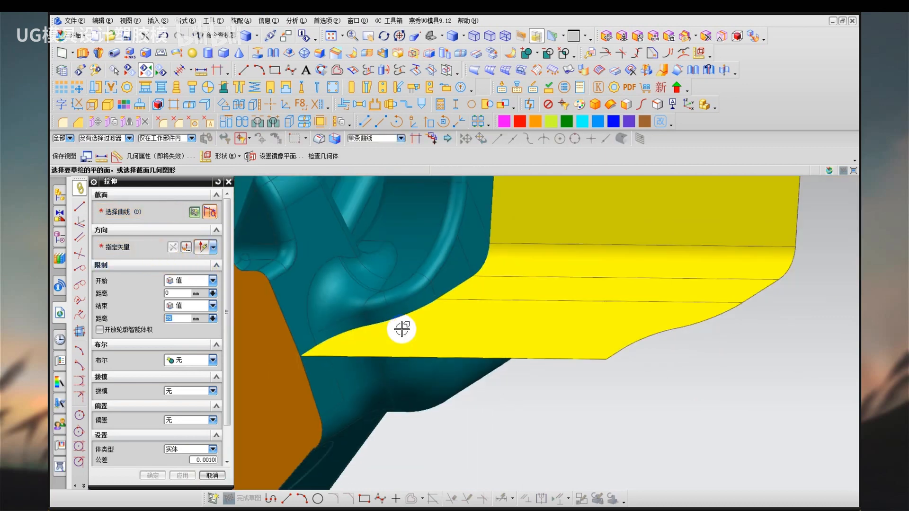
key("Escape")
Examine the new bracket parting sheets against the part's draft by switching between shaded and face analysis display.
scroll(402, 329, "down", 3)
middle_click_drag(460, 305, 486, 328)
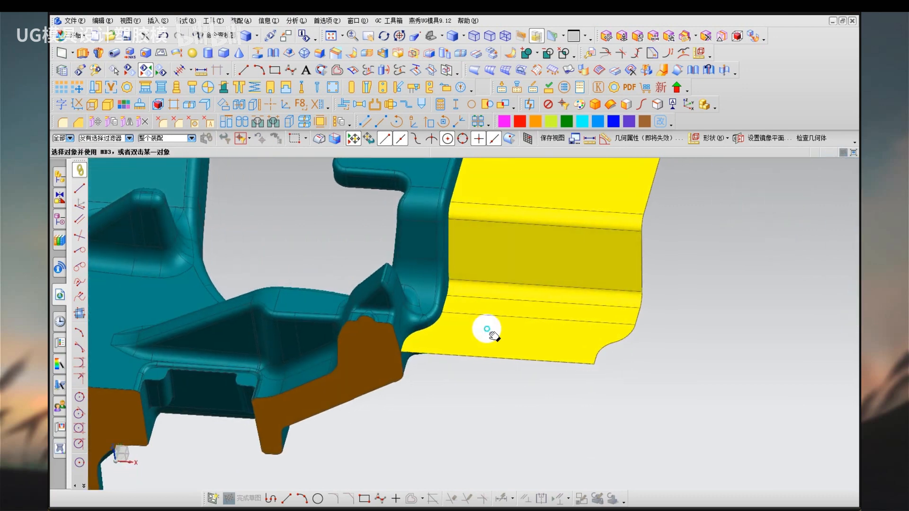
scroll(490, 322, "down", 3)
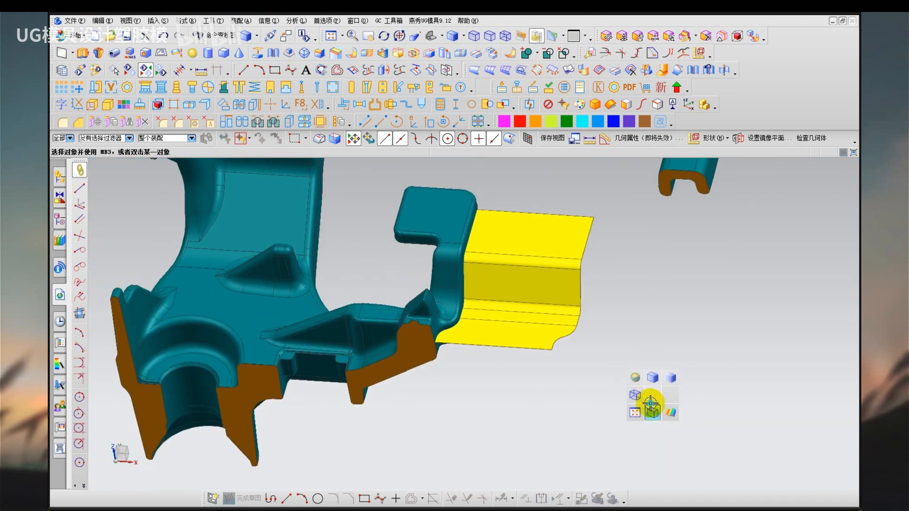
right_click(637, 398)
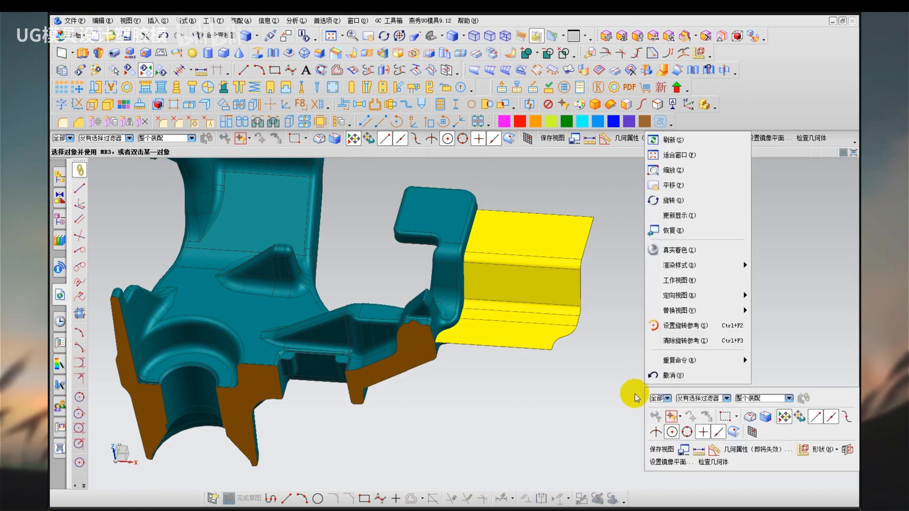
left_click(633, 381)
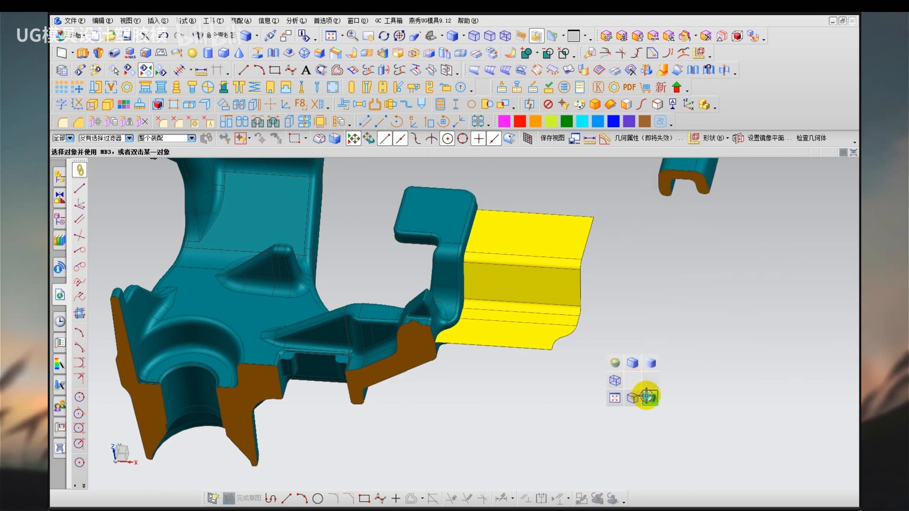
left_click(647, 397)
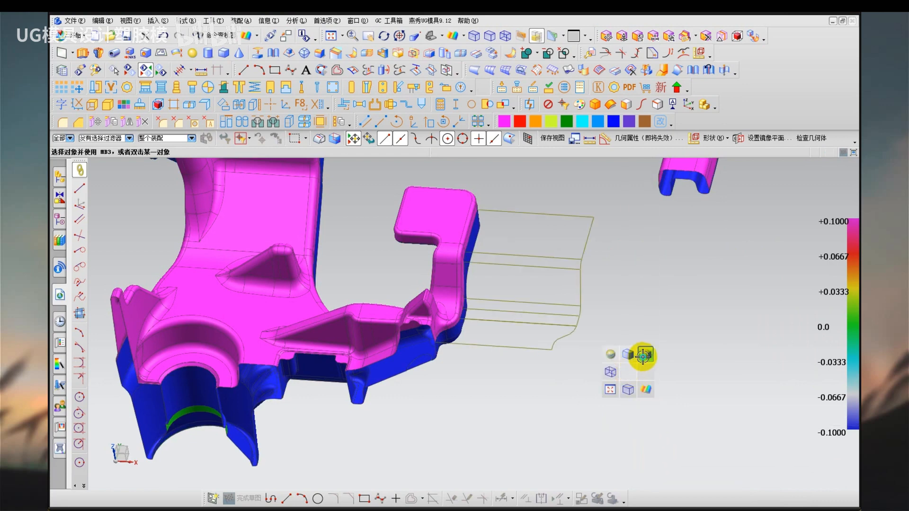
left_click(643, 356)
left_click(625, 375)
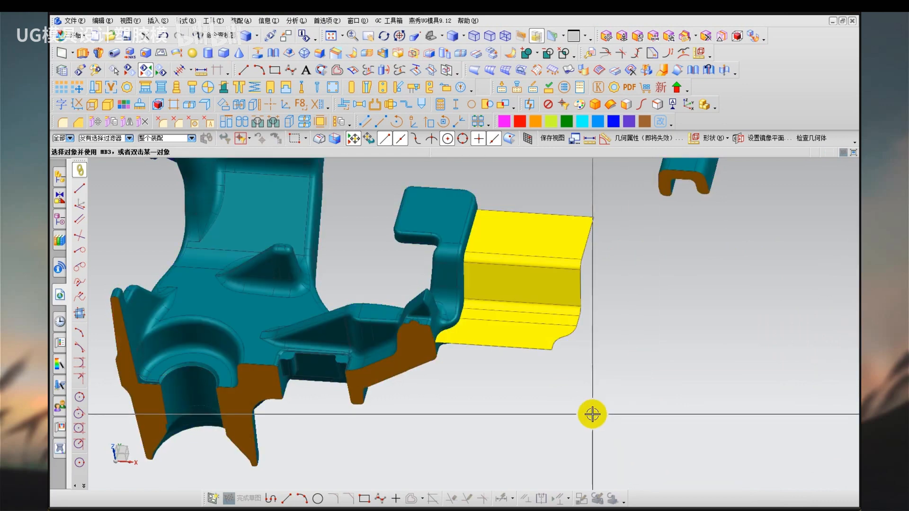
left_click(605, 398)
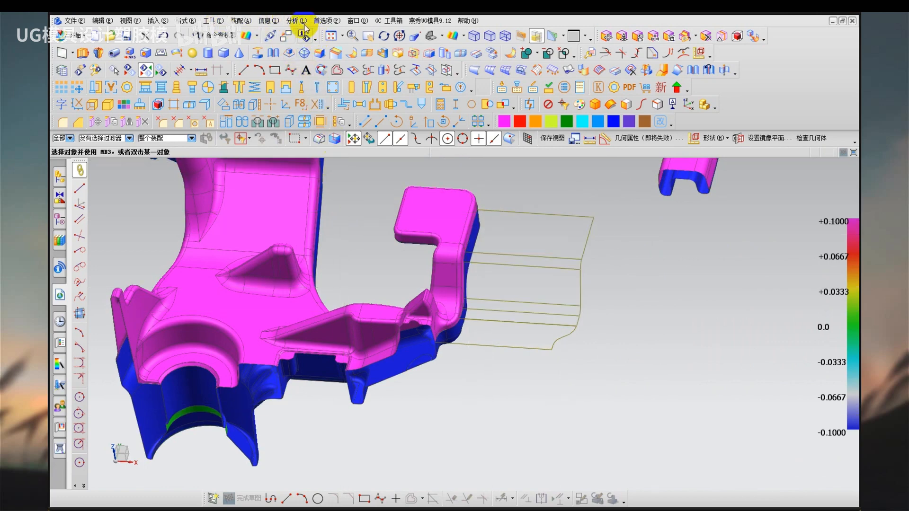
left_click(296, 21)
mouse_move(326, 205)
mouse_move(342, 242)
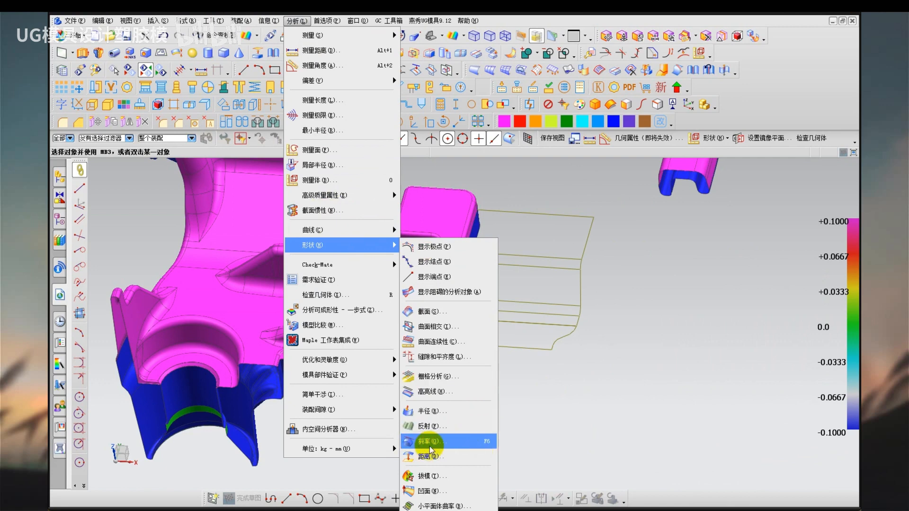
key("ctrl+alt+d")
left_click_drag(194, 319, 198, 328)
right_click(269, 322)
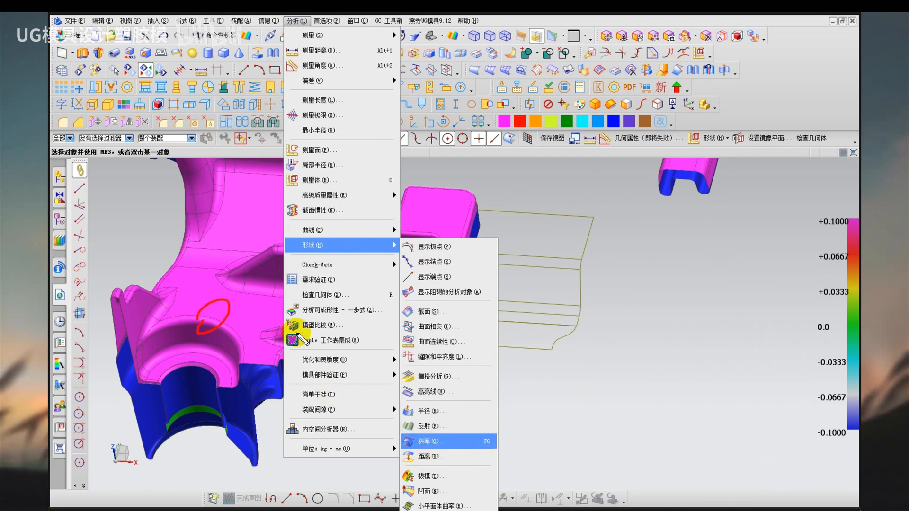
left_click(602, 414)
right_click_drag(617, 392, 630, 404)
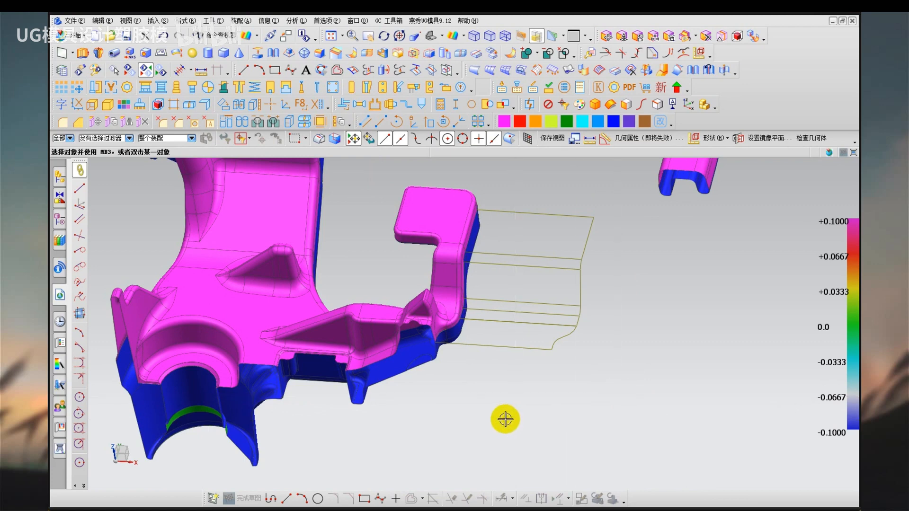
Redisplay the hidden sheets and compare the rim hook's parting sheets with the hub bracket's in oblique and top views.
right_click_drag(475, 410, 517, 422)
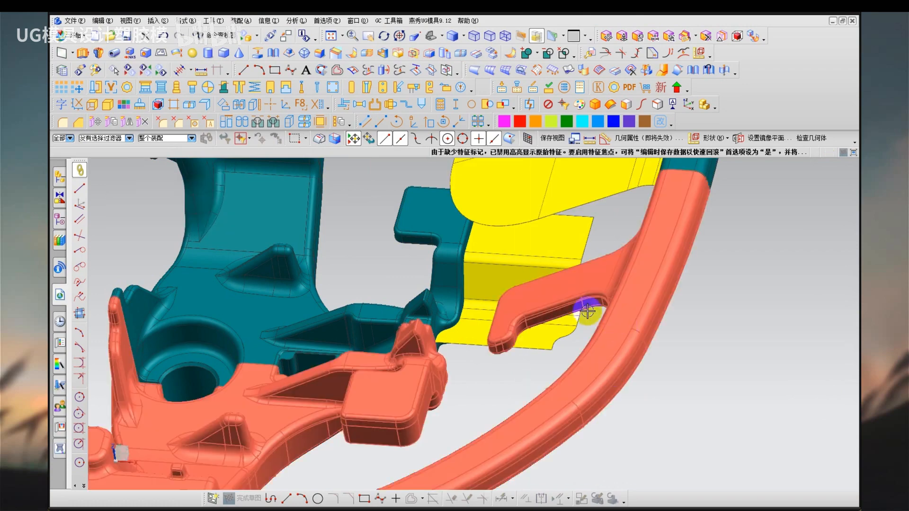
middle_click_drag(587, 311, 521, 276)
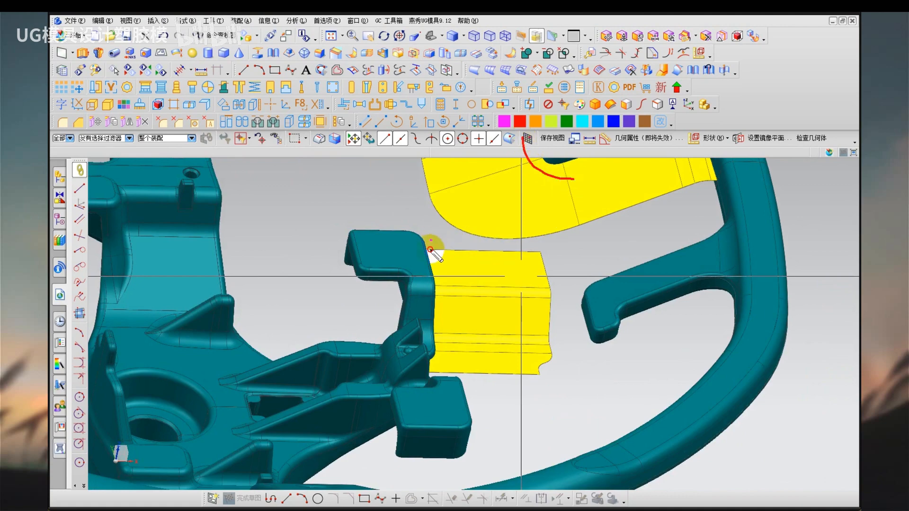
mouse_move(550, 375)
middle_mouse_down()
mouse_move(537, 356)
mouse_move(545, 361)
mouse_move(526, 385)
mouse_move(513, 379)
mouse_move(514, 416)
mouse_move(507, 406)
mouse_move(566, 450)
middle_mouse_up()
key("ctrl+z")
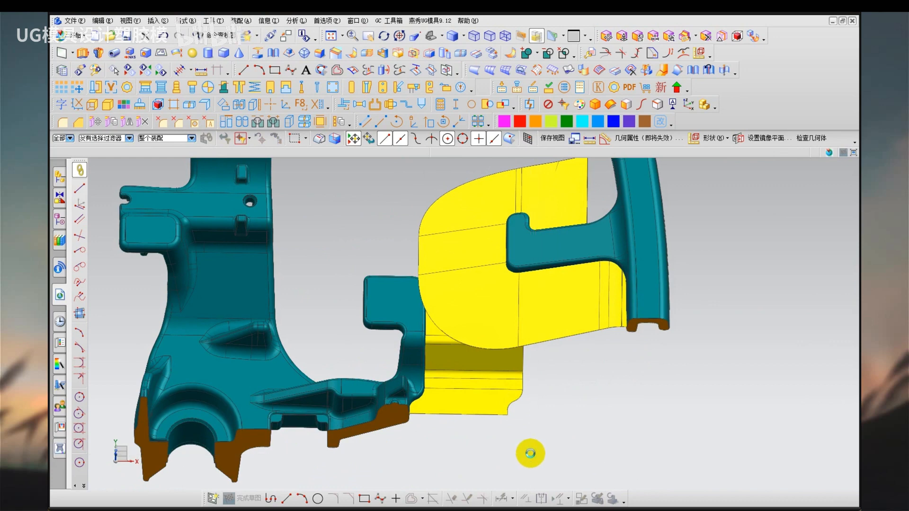
key("F8")
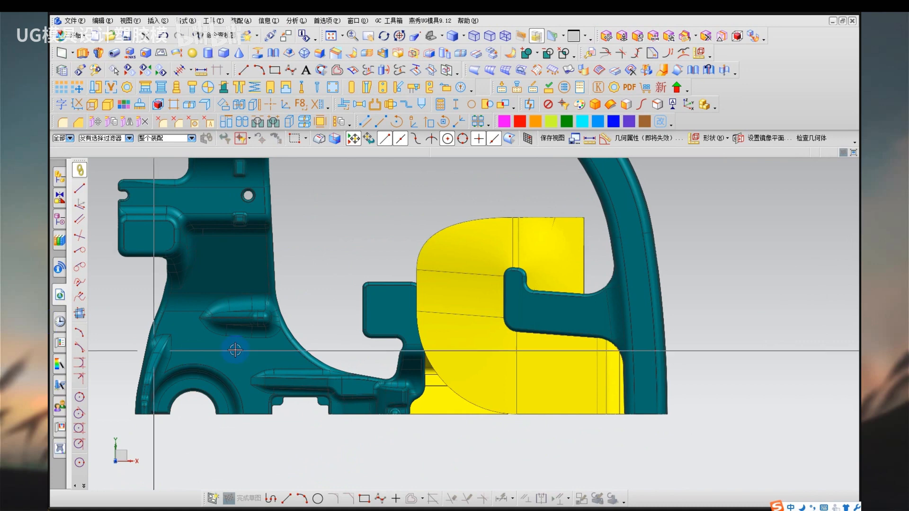
Isolate one half of the steering wheel by hiding the yellow parting sheets and the opposite half.
middle_click_drag(341, 280, 303, 254, "shift")
left_click(341, 286)
key("ctrl+b")
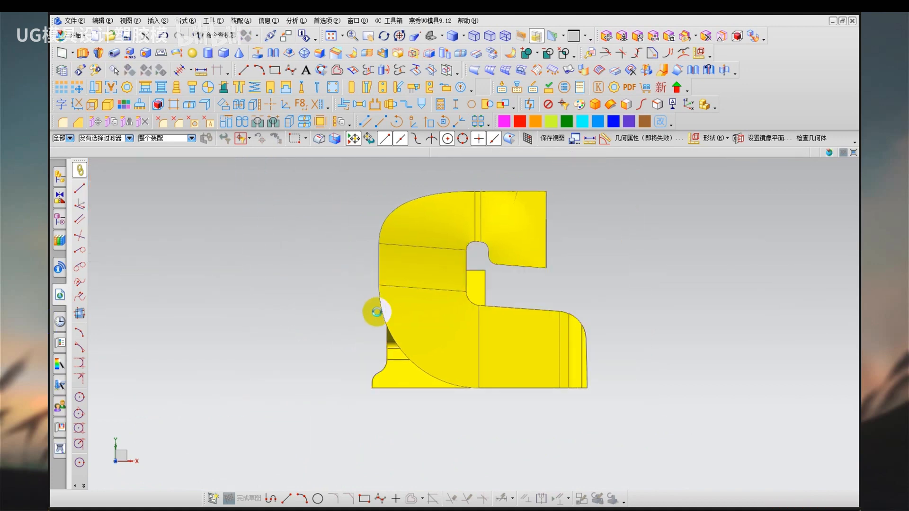
key("ctrl+shift+b")
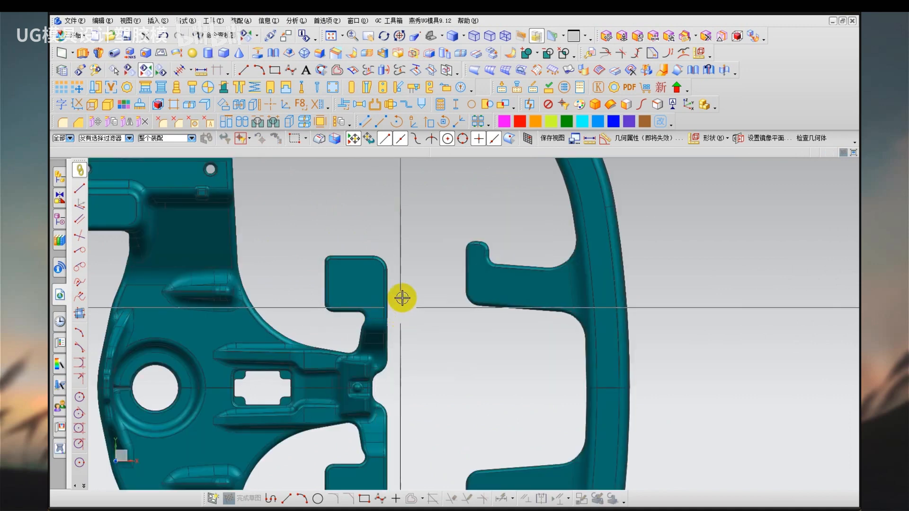
left_click(386, 407)
key("ctrl+b")
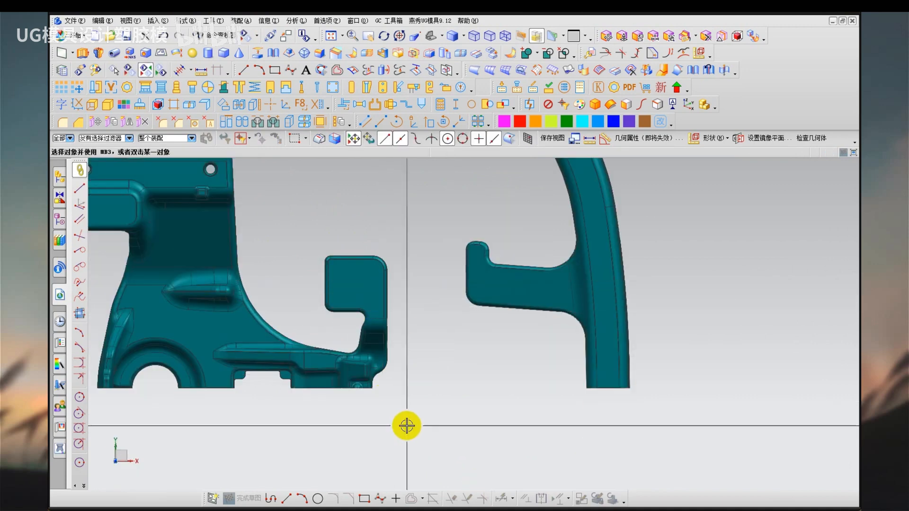
Measure the projected distance between the hub bracket arm's outer side and the rim hook's end, and redisplay the hidden bodies.
left_click(294, 20)
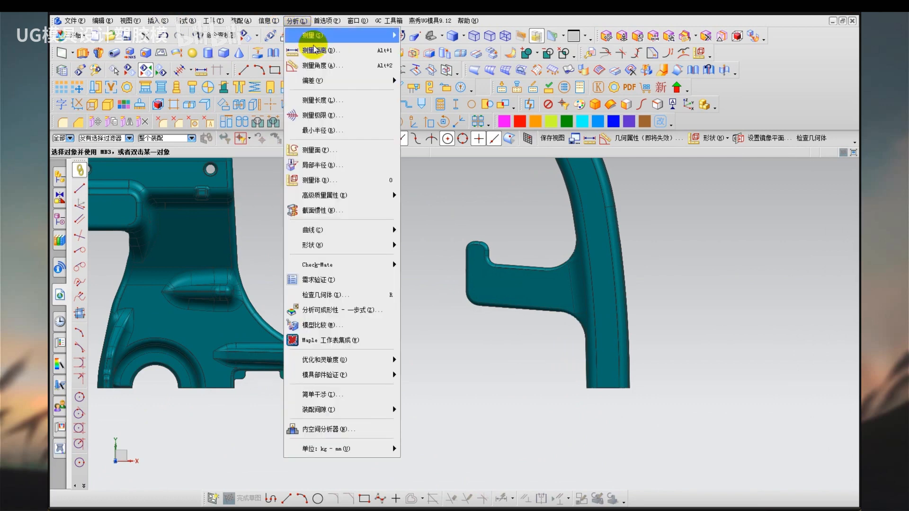
left_click(310, 35)
left_click(176, 193)
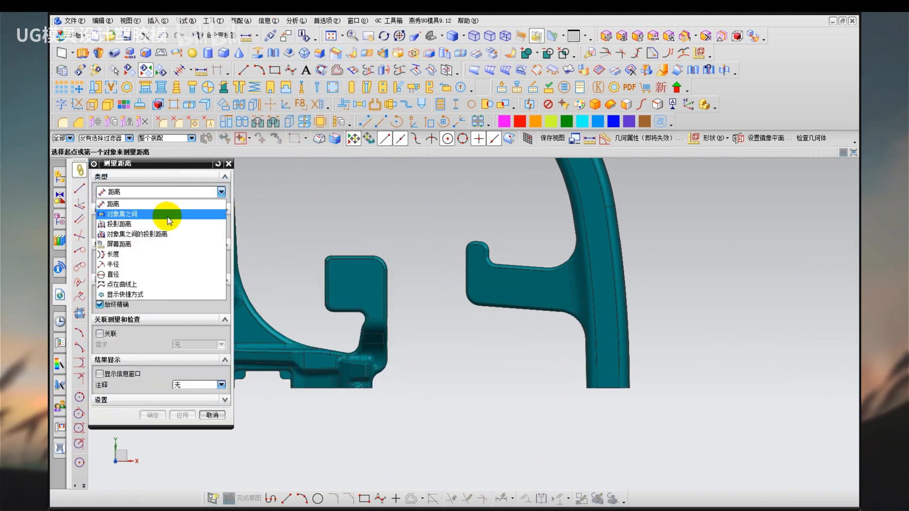
left_click(166, 223)
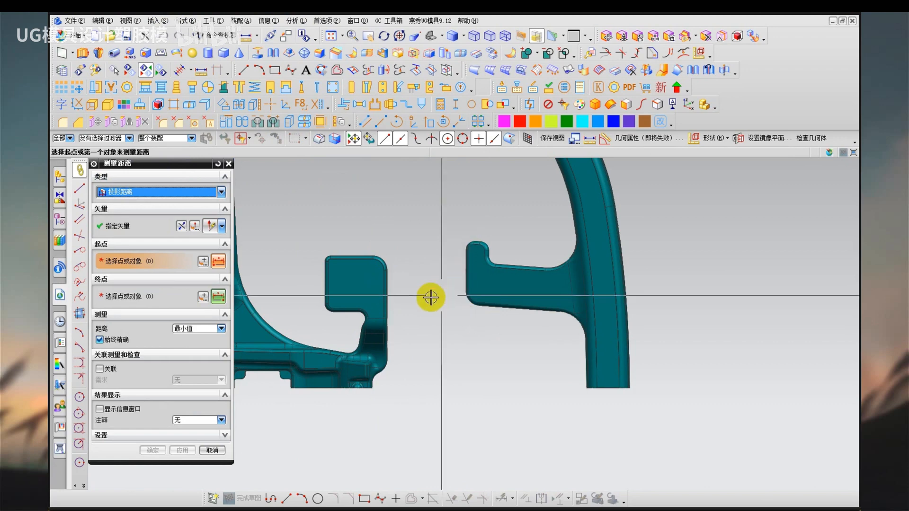
left_click(399, 290)
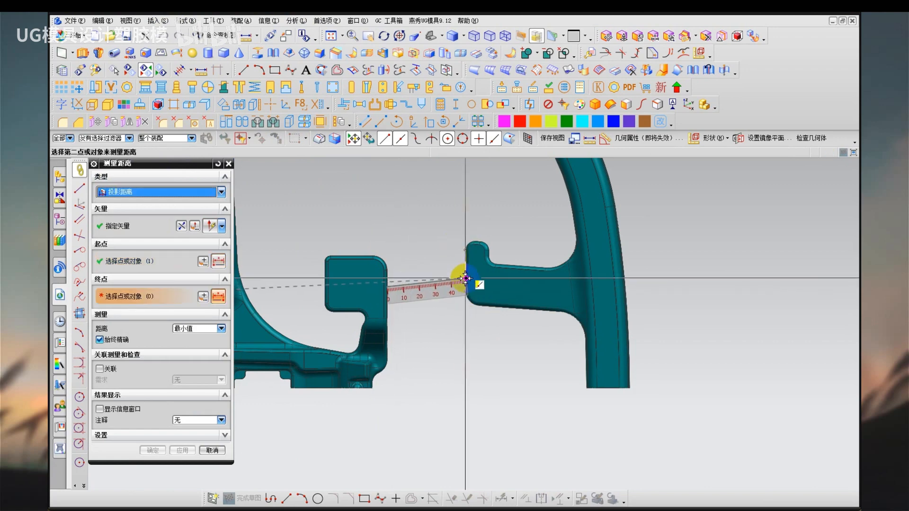
left_click(465, 279)
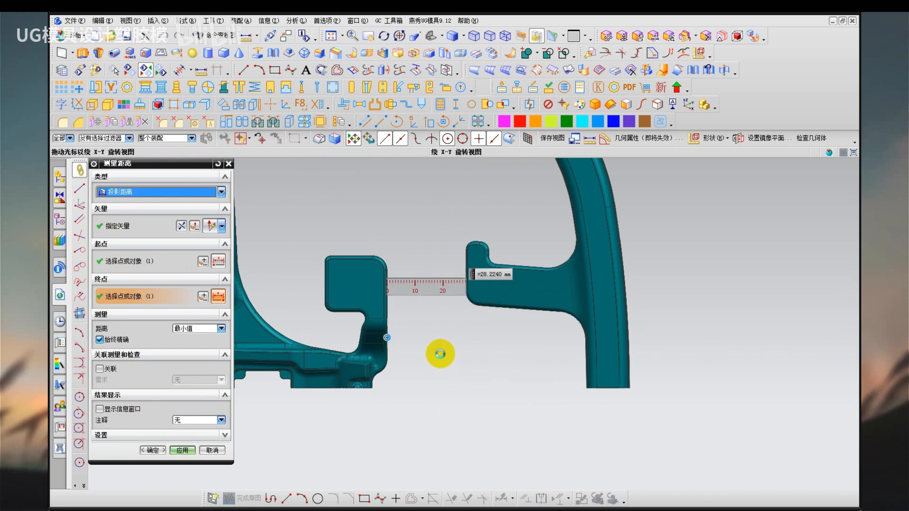
middle_click_drag(440, 354, 432, 315)
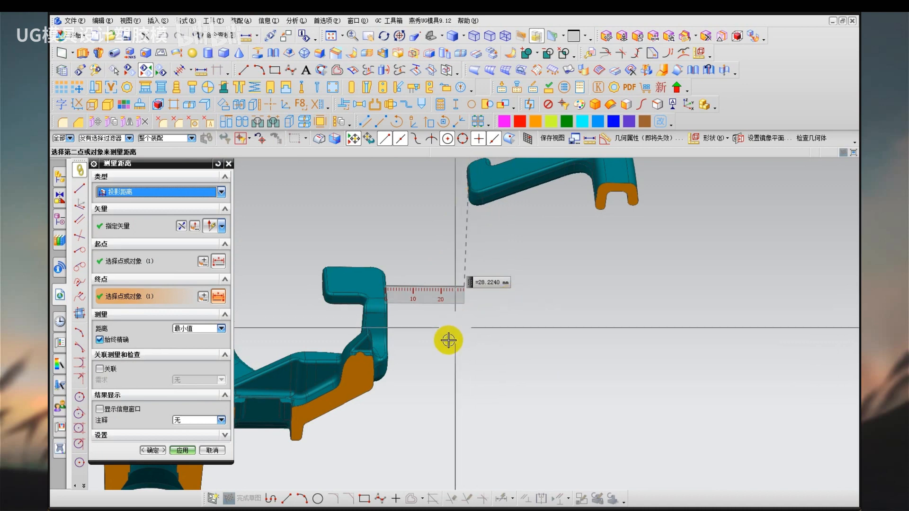
key("Escape")
key("ctrl+h")
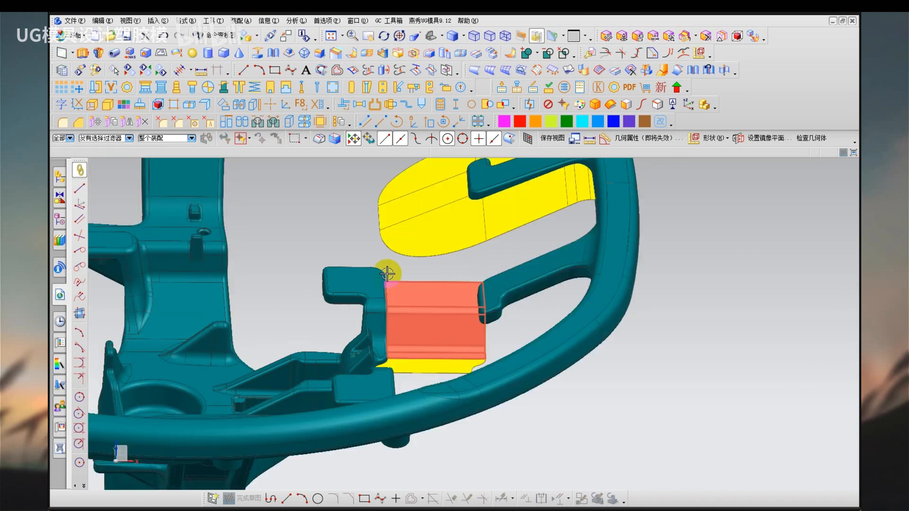
Move the WCS origin to the inner end of the rim hook and reverse its X axis to point towards the hub bracket.
middle_click_drag(387, 274, 452, 299)
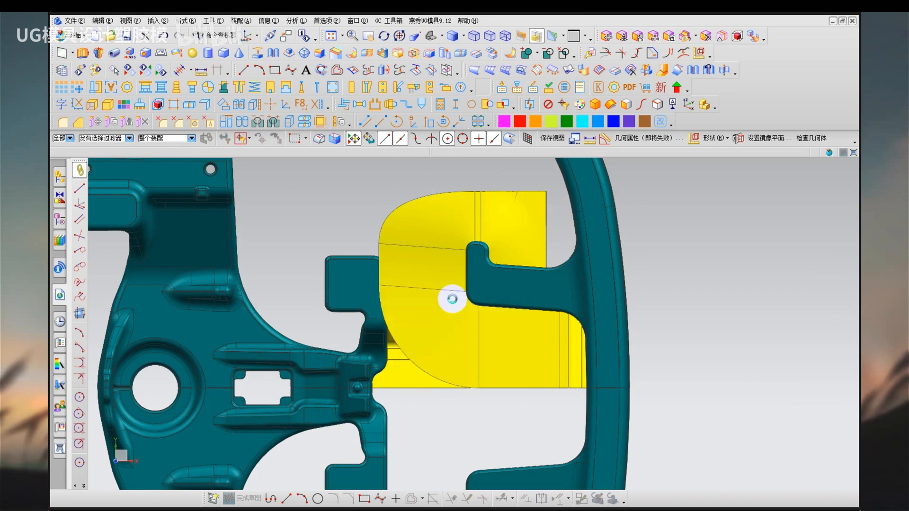
key("w")
left_click(465, 291)
left_click(520, 292)
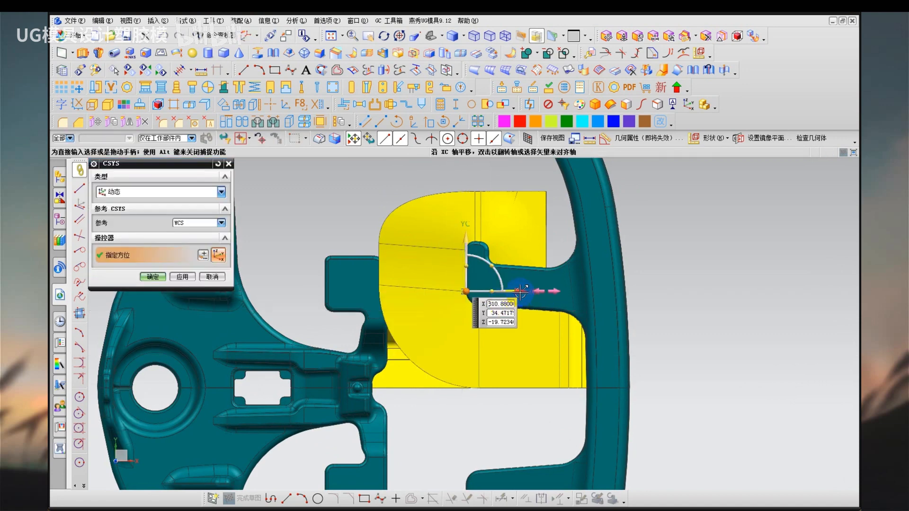
double_click(520, 292)
middle_click(446, 413)
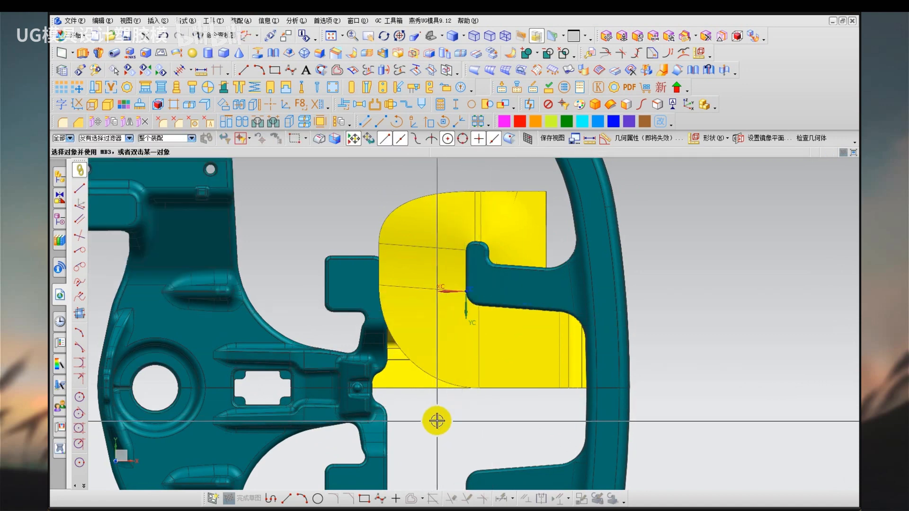
middle_click_drag(437, 421, 439, 400)
key("s")
key("Escape")
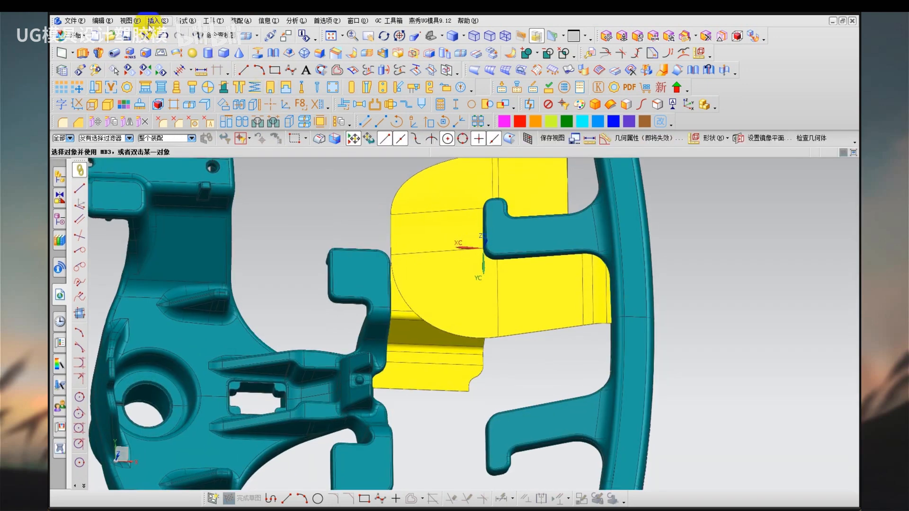
Split the five hook and bracket parting sheets with a plane normal to XC, offset 14 mm from the WCS origin towards the hub bracket.
left_click(151, 21)
mouse_move(180, 215)
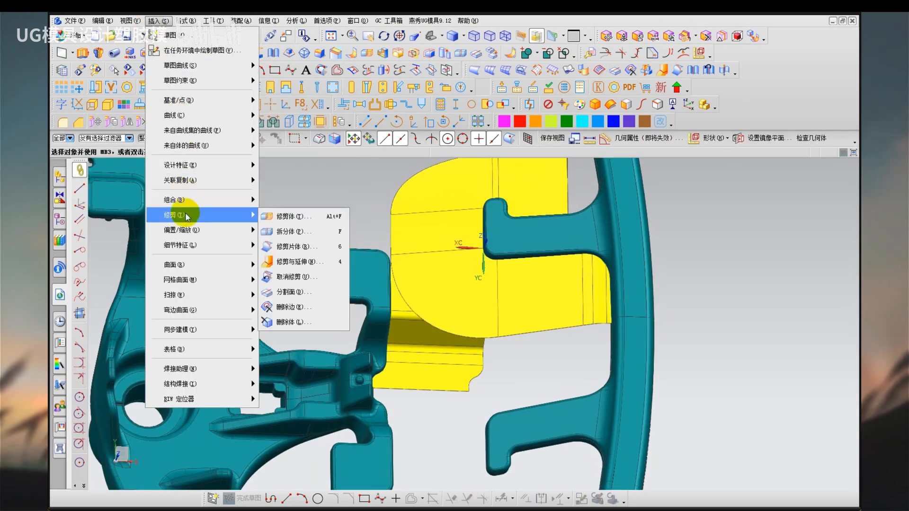
left_click(300, 233)
left_click(457, 291)
left_click(426, 230)
left_click(414, 192)
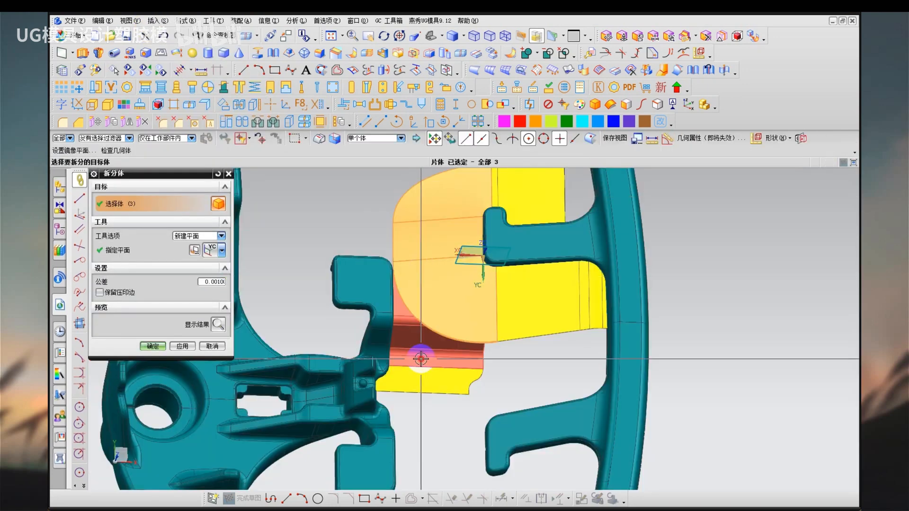
left_click(421, 359)
left_click(429, 384)
left_click(222, 250)
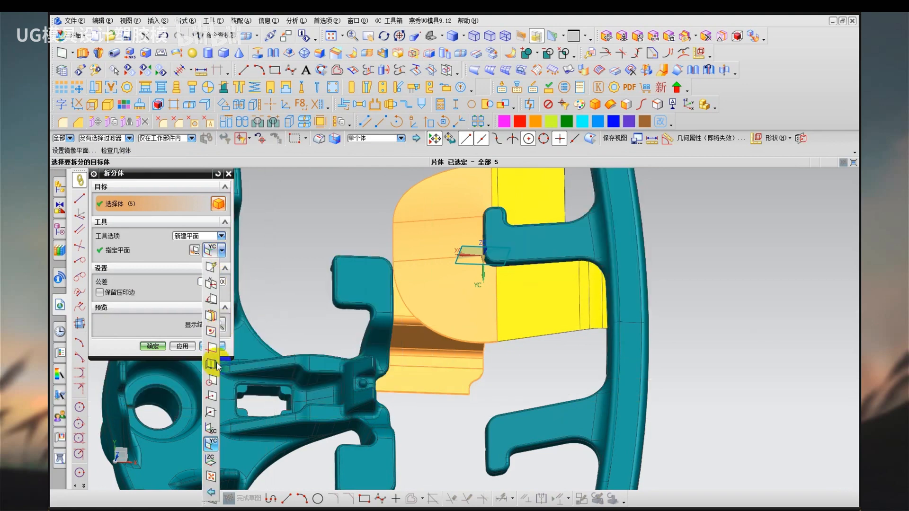
left_click(210, 428)
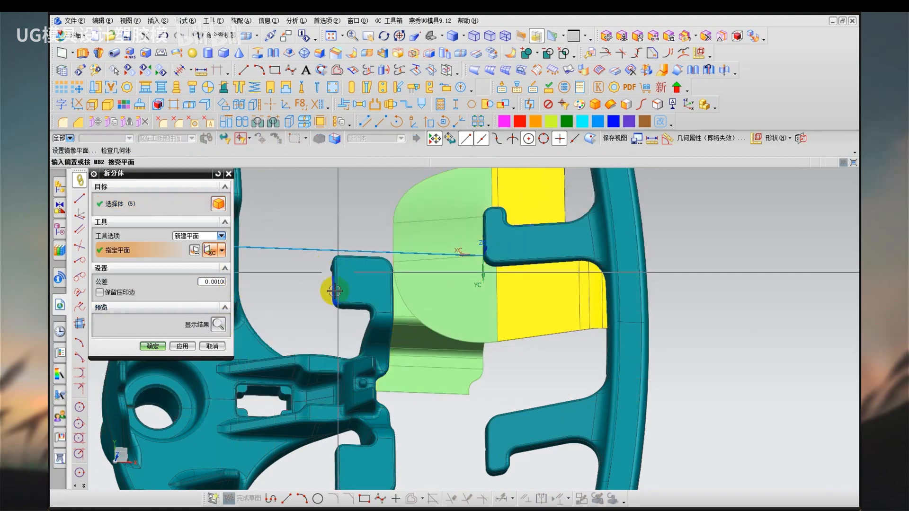
scroll(325, 290, "down", 2)
scroll(324, 303, "down", 5)
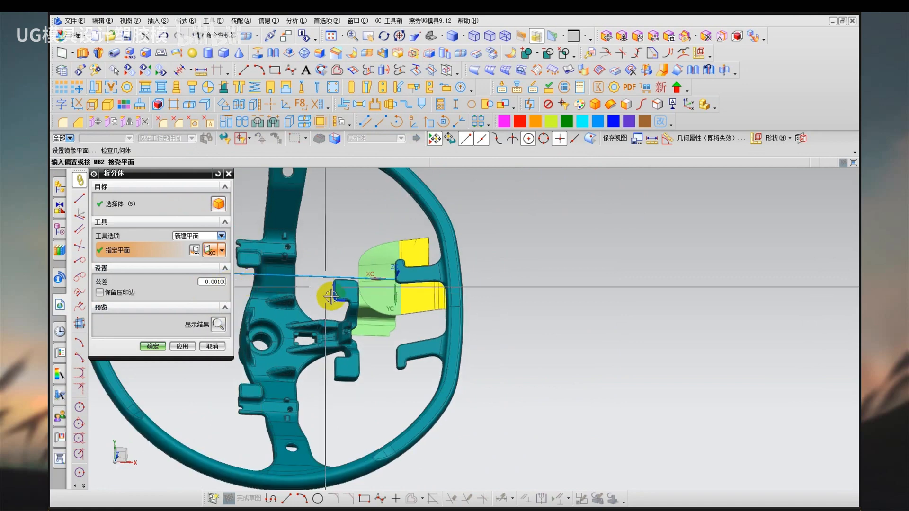
left_click_drag(256, 284, 290, 249)
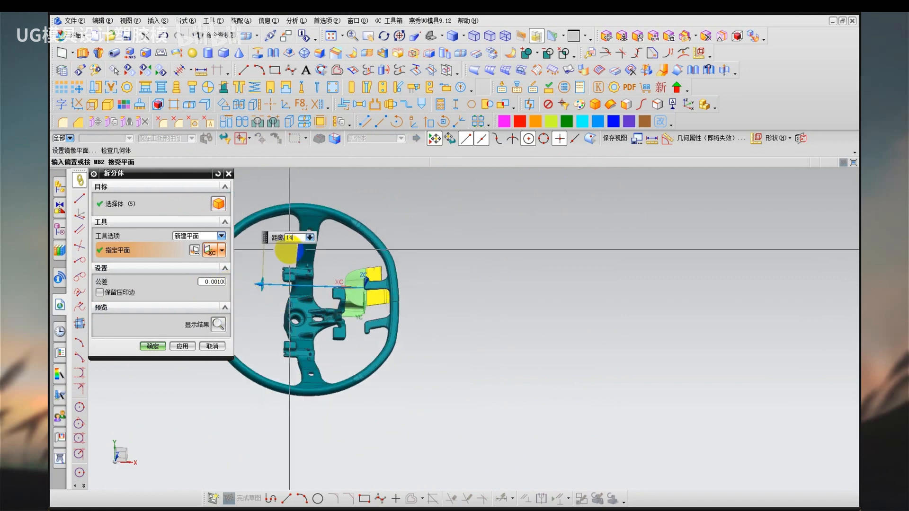
left_click(152, 346)
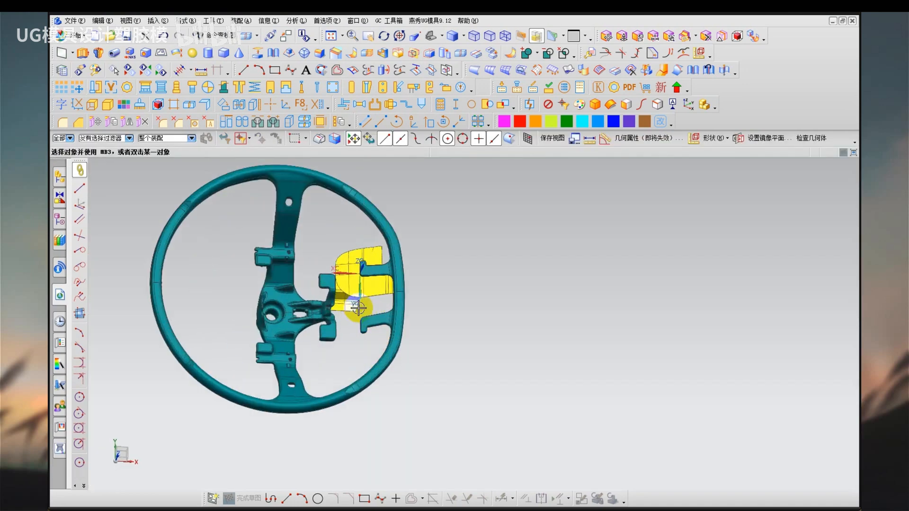
Remove the feature parameters from the split hook and bracket parting sheets.
scroll(358, 308, "up", 5)
key("r")
left_click(345, 259)
middle_click(335, 360)
middle_click(338, 343)
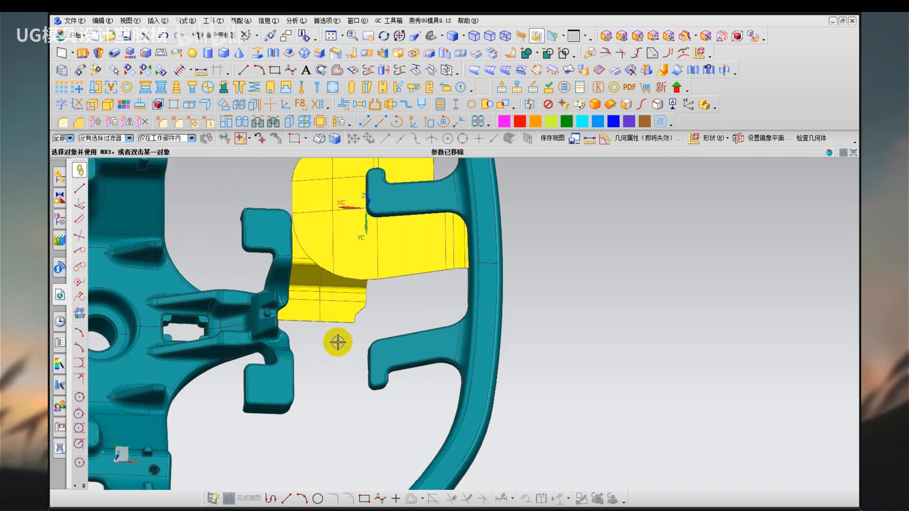
Delete the hook sheet piece on the bracket side of the split and the bracket sheet pieces on the hook side.
key("ctrl+d")
left_click(309, 170)
middle_click(341, 300)
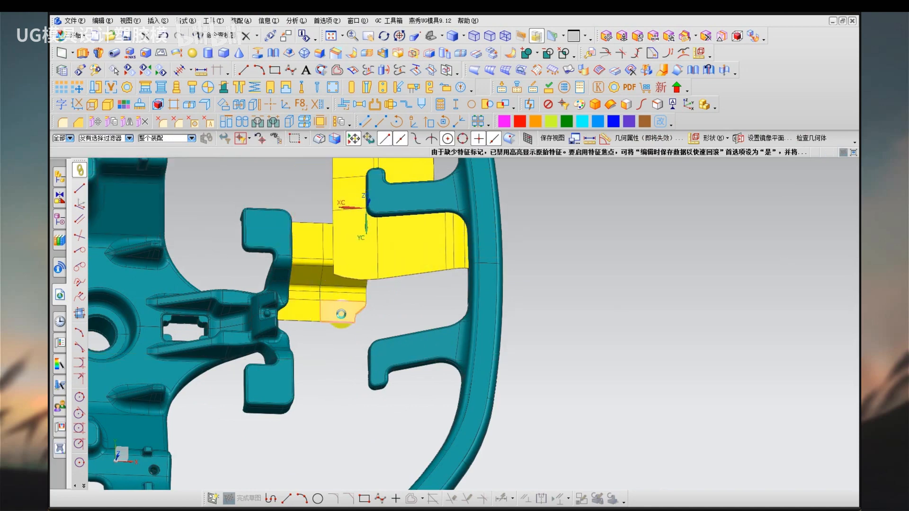
middle_click_drag(341, 321, 372, 205)
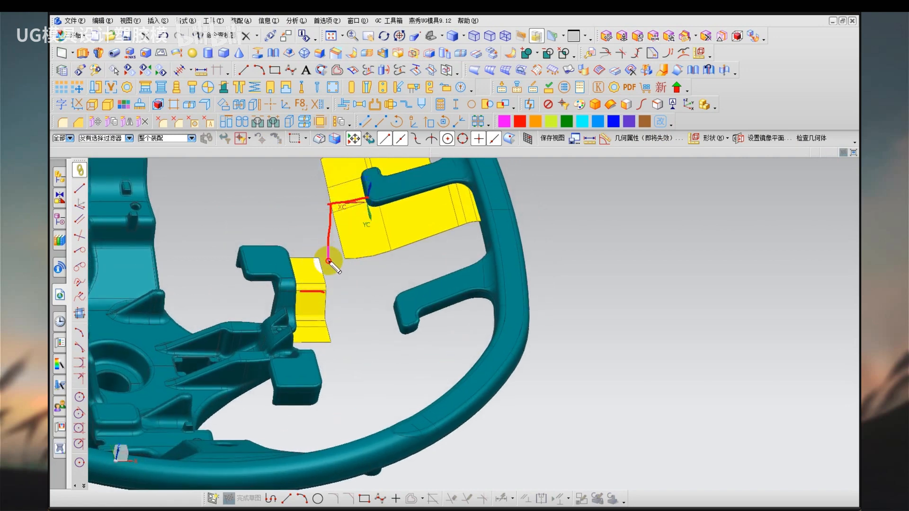
Extrude the cut edge of the upper bracket sheet 35 mm towards the hook's parting sheet as a connecting wall.
key("x")
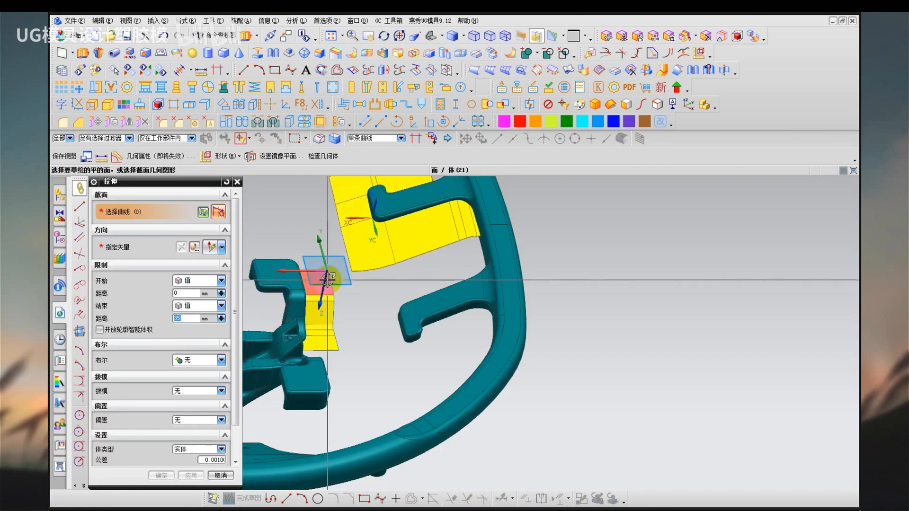
left_click(330, 280)
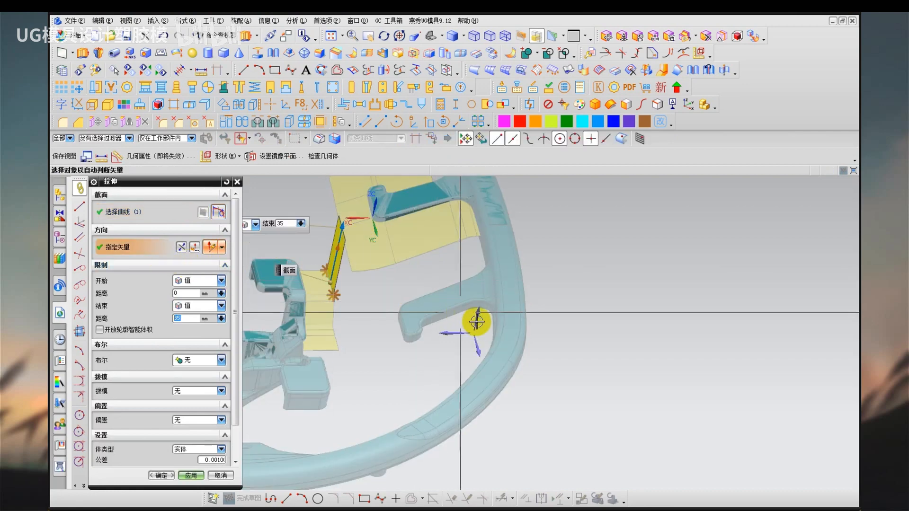
middle_click(349, 281)
scroll(325, 285, "up", 2)
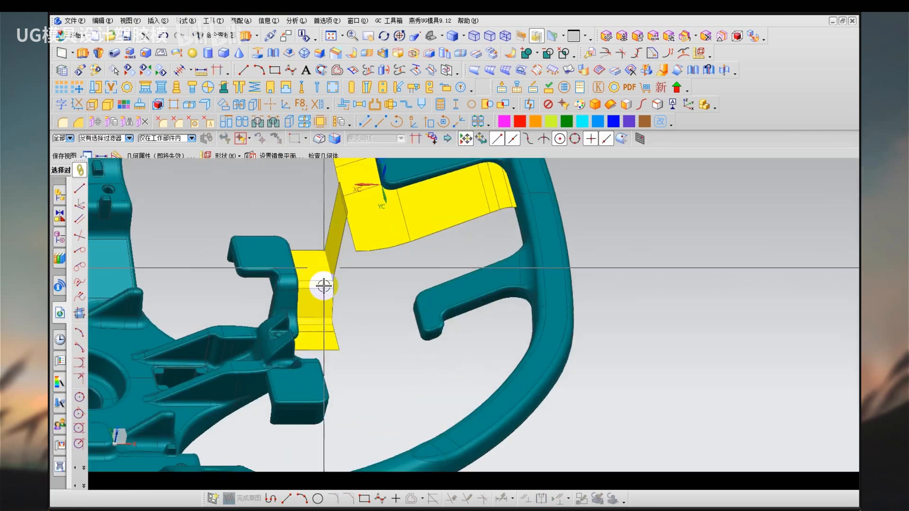
Extend the new connecting wall by distance along its two opposite side edges.
middle_click_drag(323, 287, 333, 299)
left_click_drag(332, 298, 351, 280, "ctrl+shift")
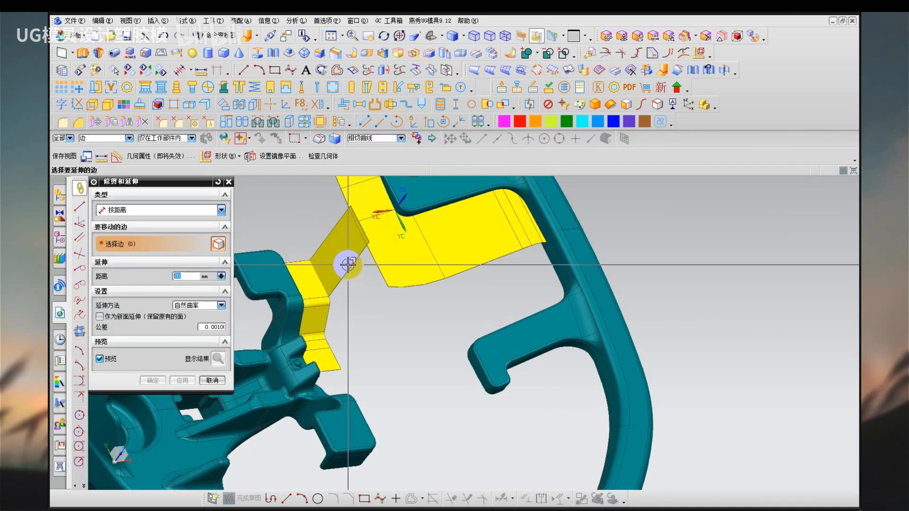
left_click(360, 301)
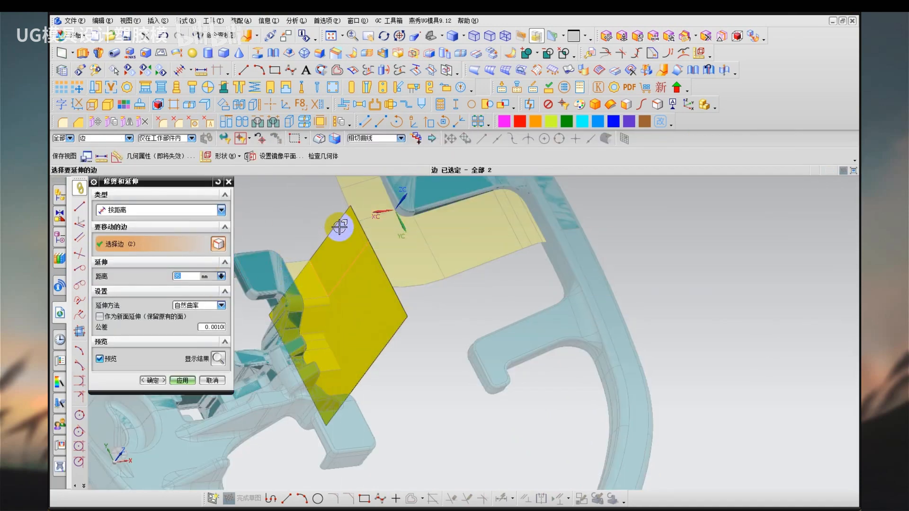
left_click(433, 317)
middle_click(433, 317)
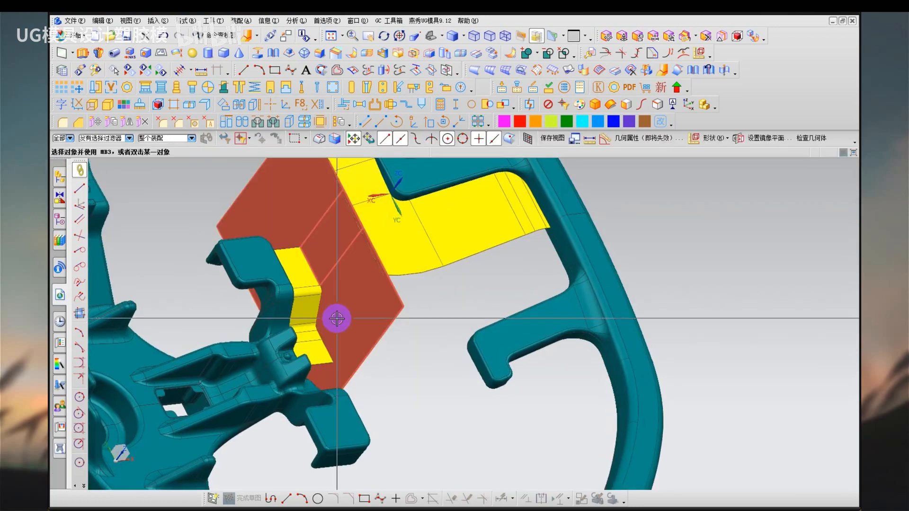
Isolate the half of the steering wheel beside the parting sheets for inspection, and redisplay all bodies.
middle_click_drag(336, 319, 346, 349)
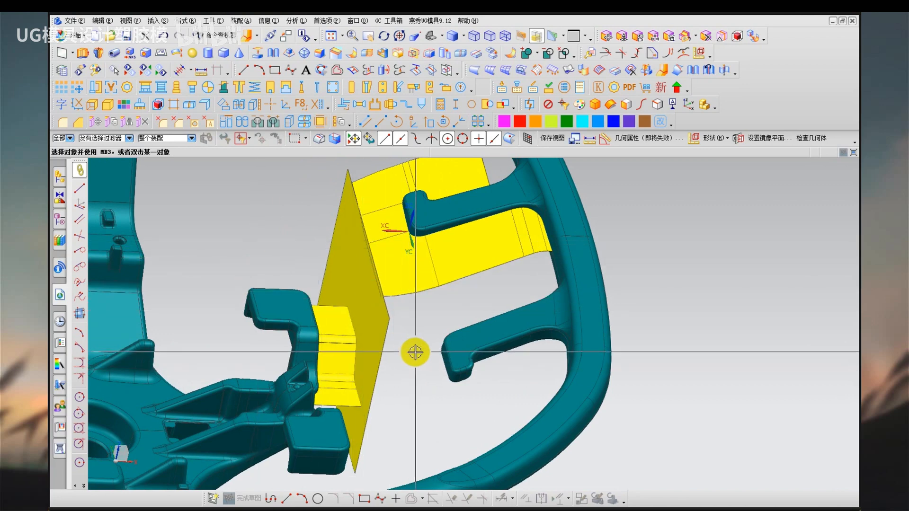
left_click(294, 305)
key("ctrl+b")
key("ctrl+shift+b")
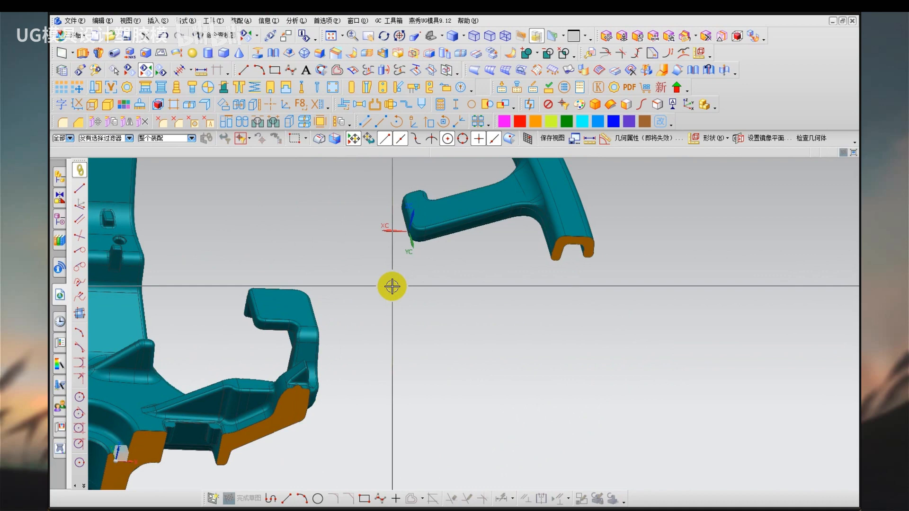
key("ctrl+shift+u")
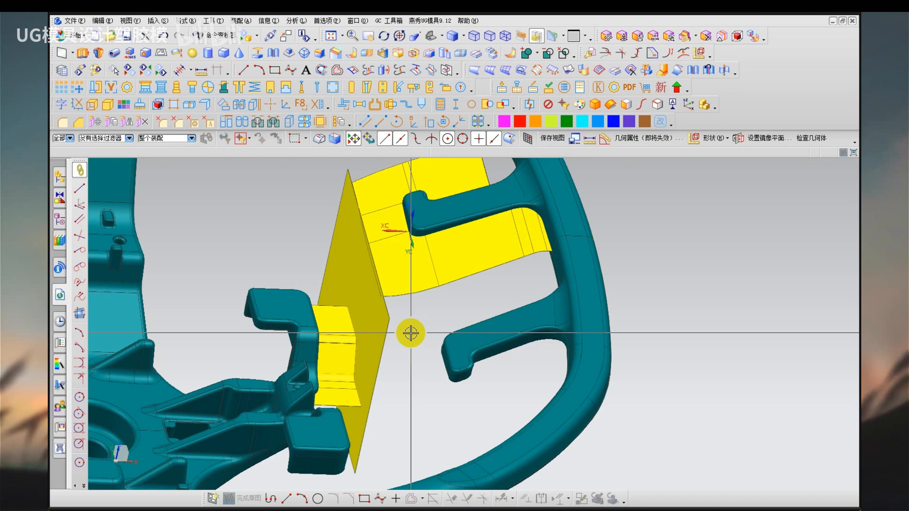
scroll(410, 340, "down", 2)
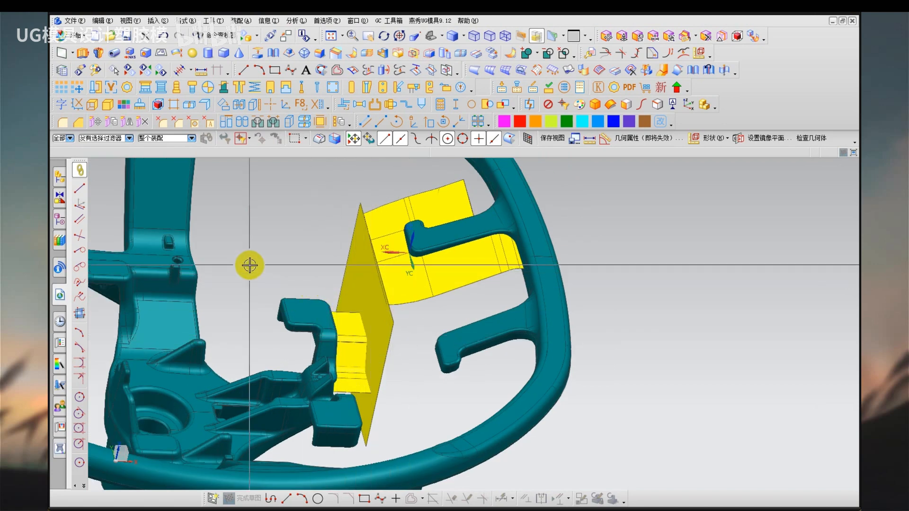
scroll(251, 272, "down", 3)
middle_click_drag(240, 280, 332, 265)
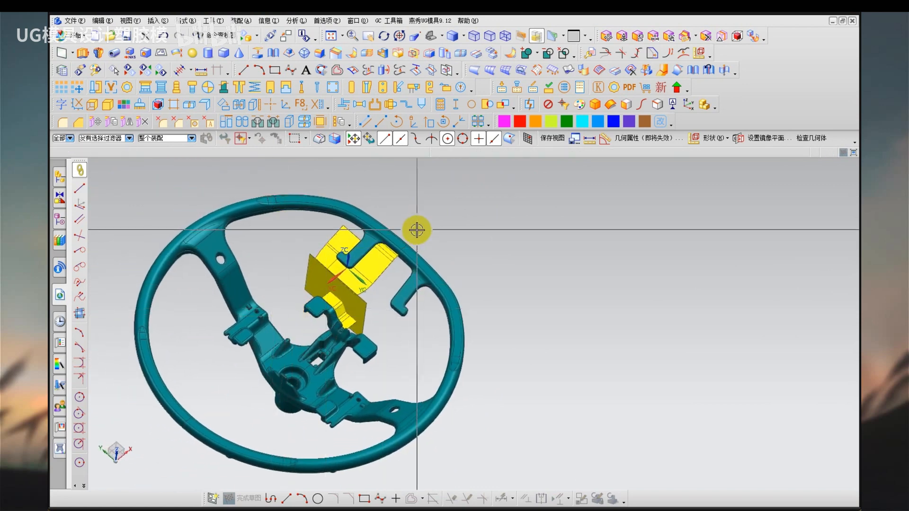
left_click_drag(480, 170, 457, 207)
left_click_drag(503, 200, 534, 199)
mouse_move(530, 166)
left_mouse_down()
mouse_move(544, 173)
mouse_move(554, 231)
left_mouse_up()
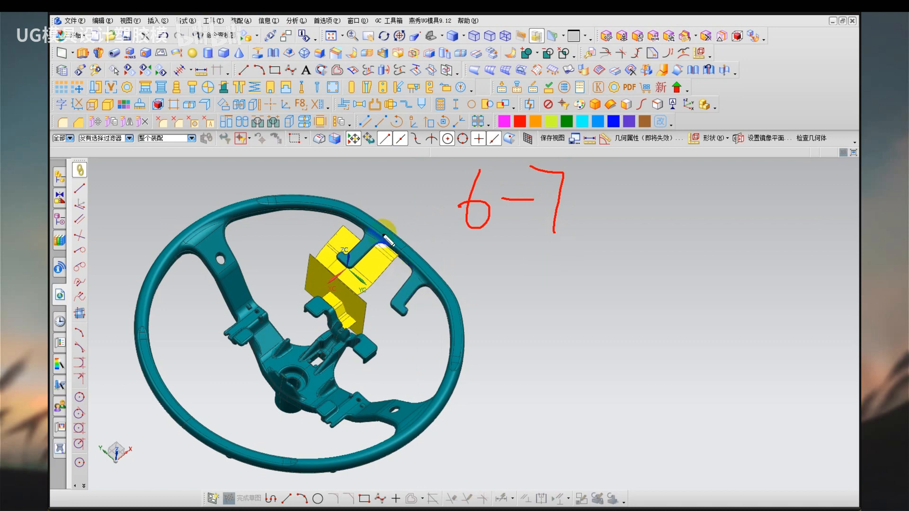
key("Escape")
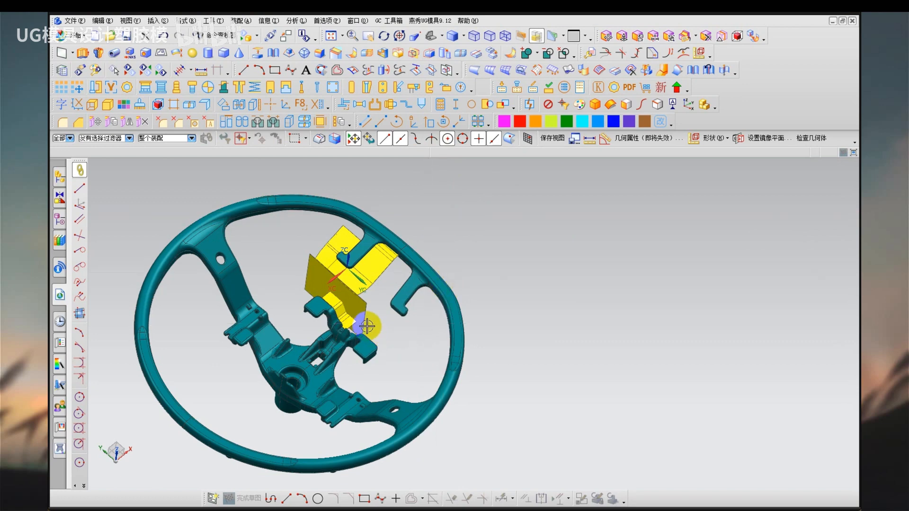
Extend the end edge of the hook's parting sheet by distance, alongside the connecting wall towards the opposite hook.
scroll(336, 305, "up", 3)
mouse_move(341, 285)
middle_mouse_down()
mouse_move(357, 297)
mouse_move(347, 292)
middle_mouse_up()
scroll(348, 291, "up", 1)
mouse_move(469, 265)
left_mouse_down("ctrl+shift")
mouse_move(485, 248)
mouse_move(466, 247)
left_mouse_up("ctrl+shift")
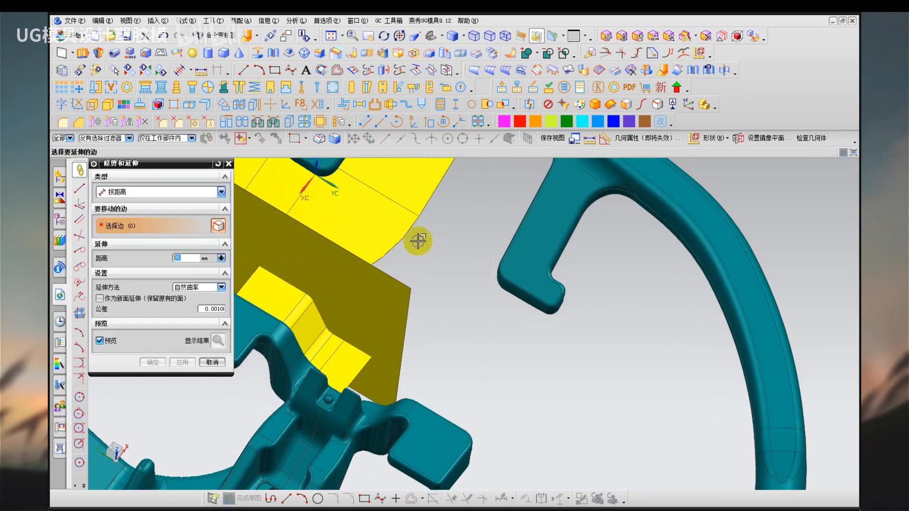
left_click(413, 240)
middle_click(429, 296)
key("Escape")
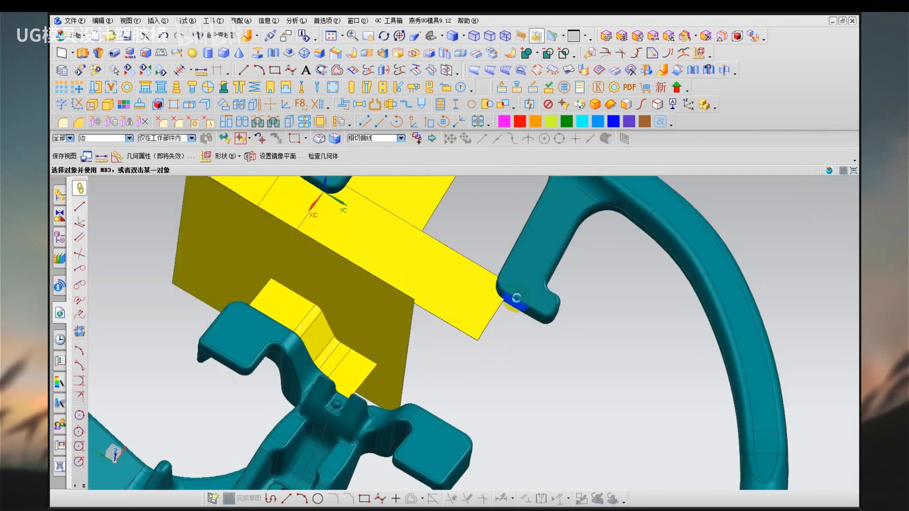
Hide the steering wheel half that lies beyond the centre plane, opposite the parting sheets.
scroll(519, 275, "down", 3)
left_click(521, 259)
key("ctrl+b")
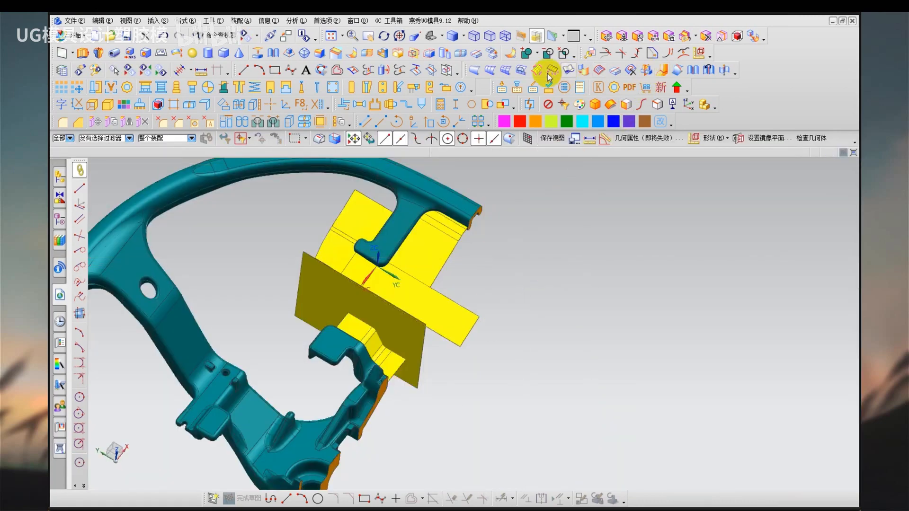
Try to trim the extended hook strip and the connecting wall with the YC plane through the WCS origin.
left_click(369, 70)
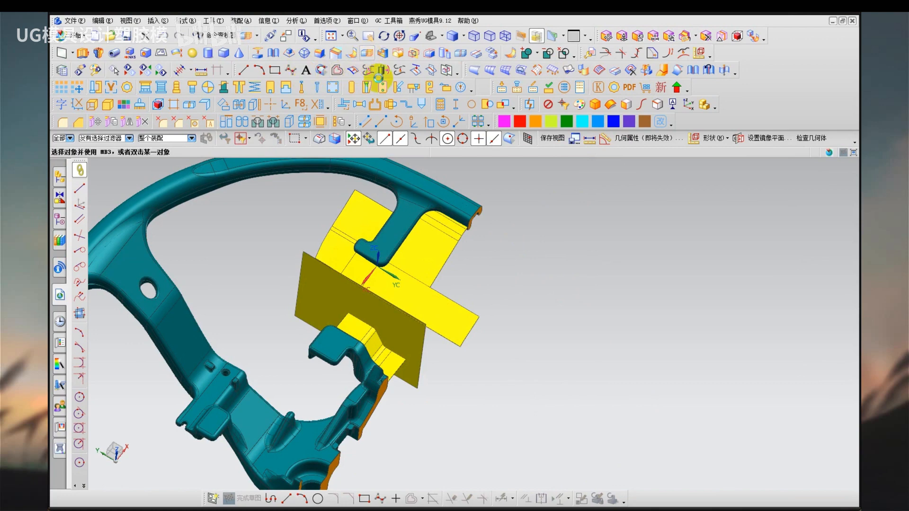
scroll(425, 331, "up", 1)
left_click(438, 312)
left_click(410, 354)
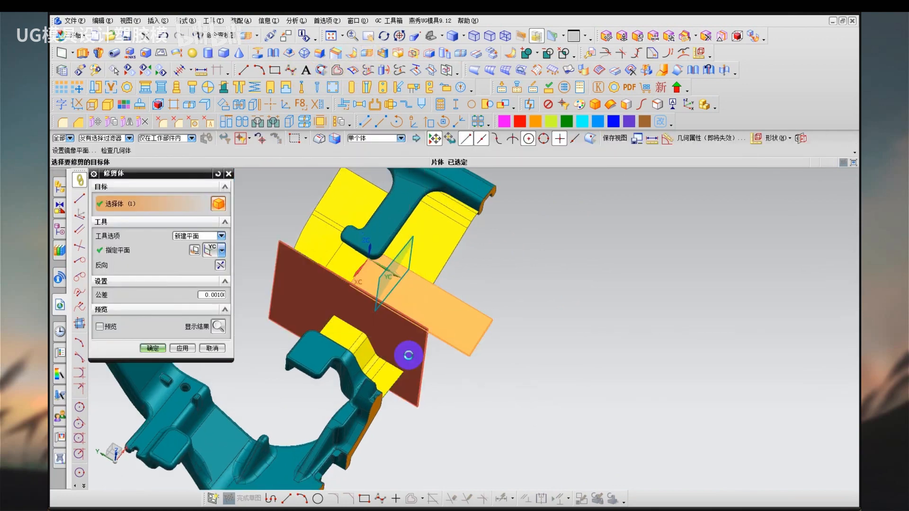
middle_click(455, 419)
key("ctrl+z")
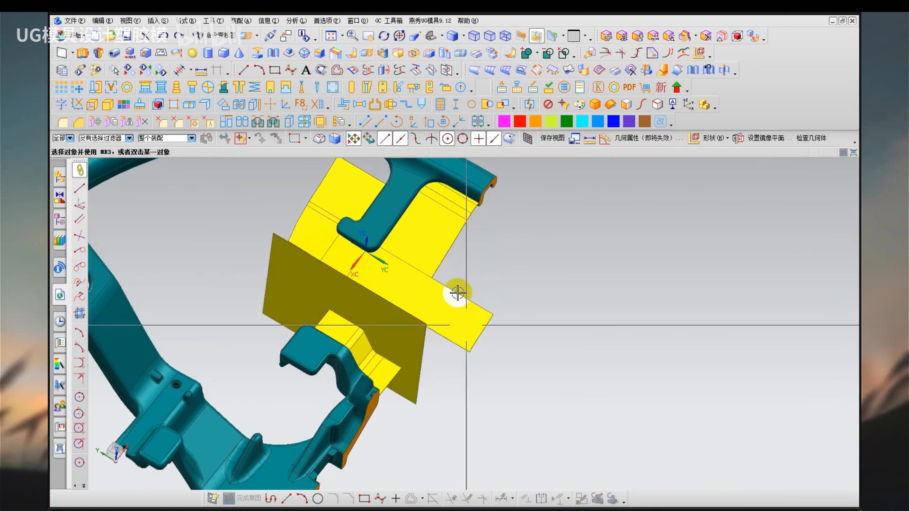
Trim the extended hook strip and the connecting wall with a new plane on the rim's cut end face at the centre plane.
left_click(381, 71)
left_click(430, 301)
left_click(396, 345)
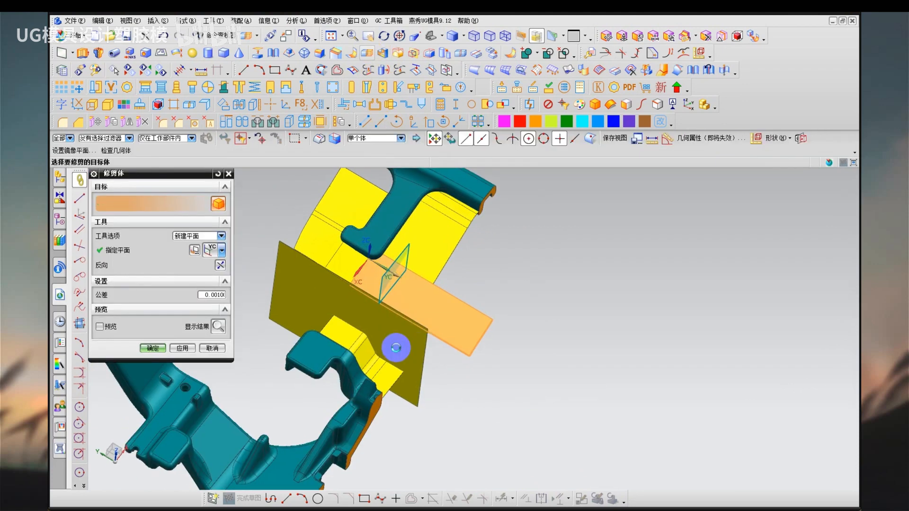
left_click(223, 250)
left_click(211, 266)
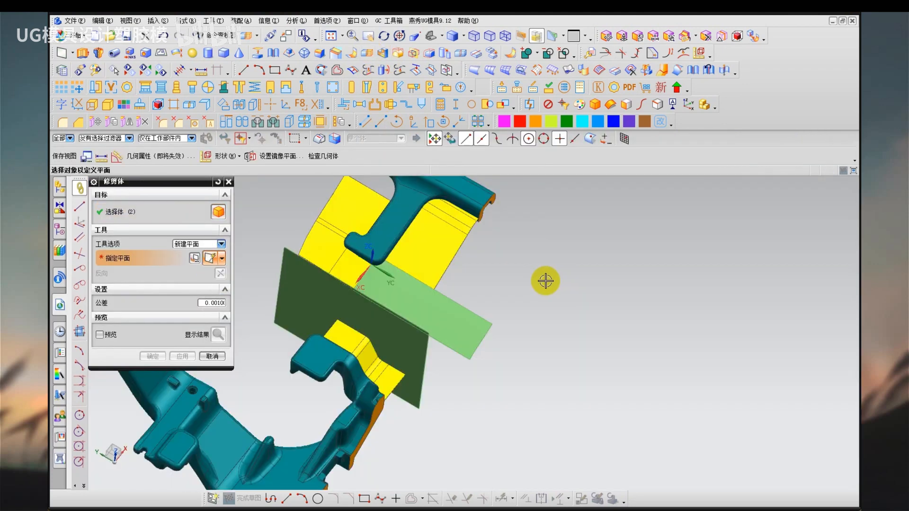
scroll(469, 199, "up", 6)
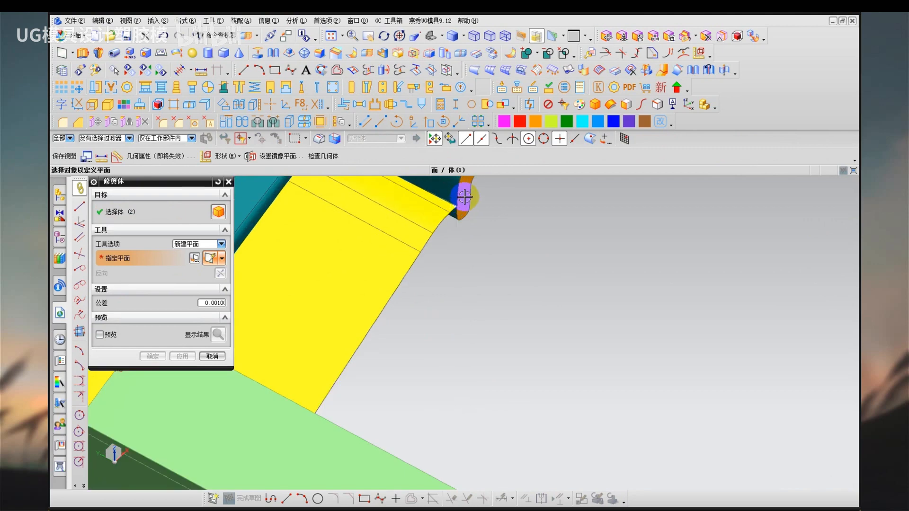
left_click(466, 195)
scroll(527, 256, "down", 3)
middle_click(526, 320)
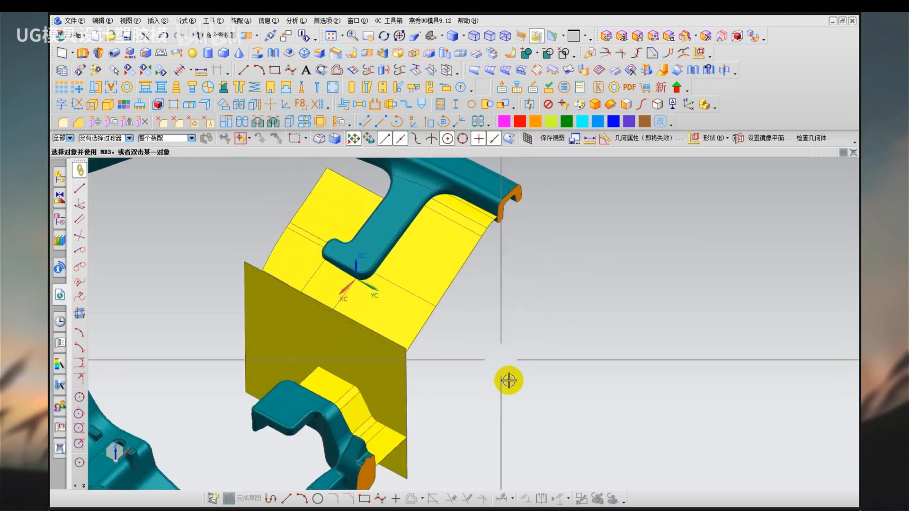
Examine the trimmed hook sheets, connecting wall and hub bracket sheets together with the open area inside the steering wheel rim.
scroll(507, 378, "down", 2)
left_click_drag(396, 355, 415, 364)
left_click_drag(262, 171, 282, 183)
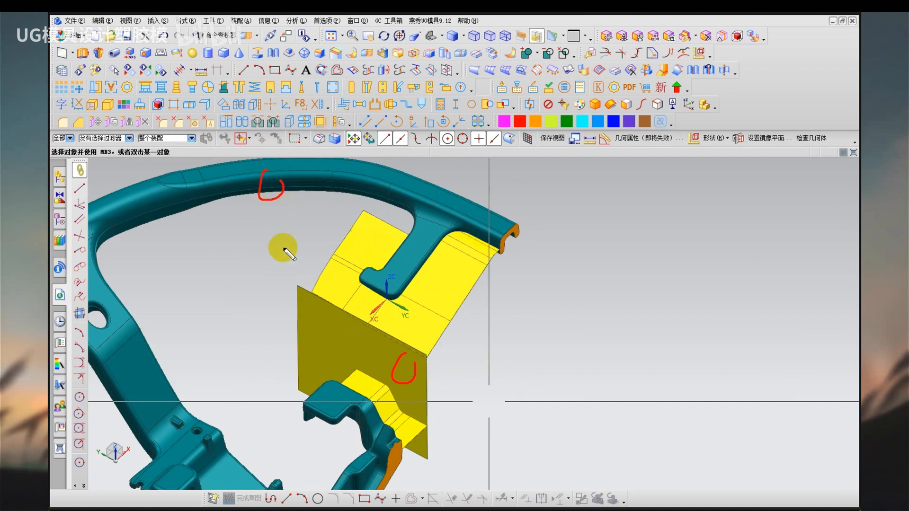
left_click_drag(303, 226, 289, 246)
left_click_drag(364, 194, 376, 205)
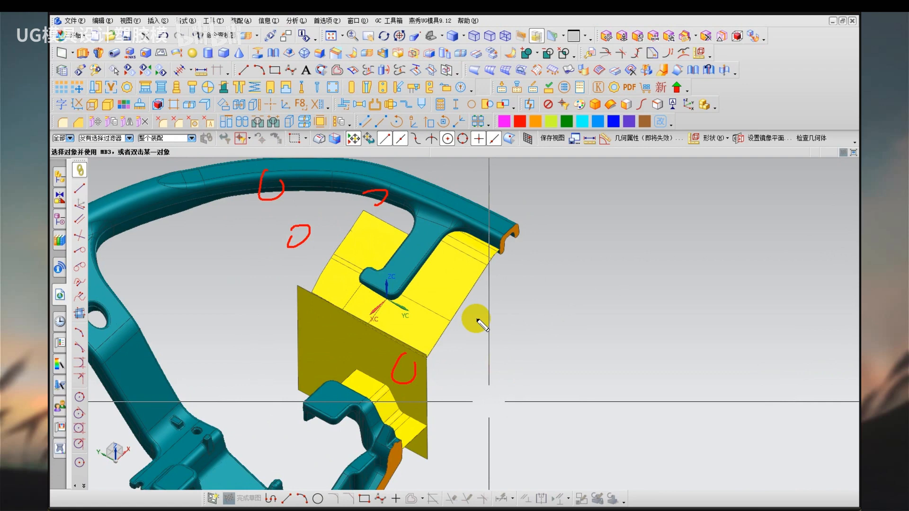
key("Escape")
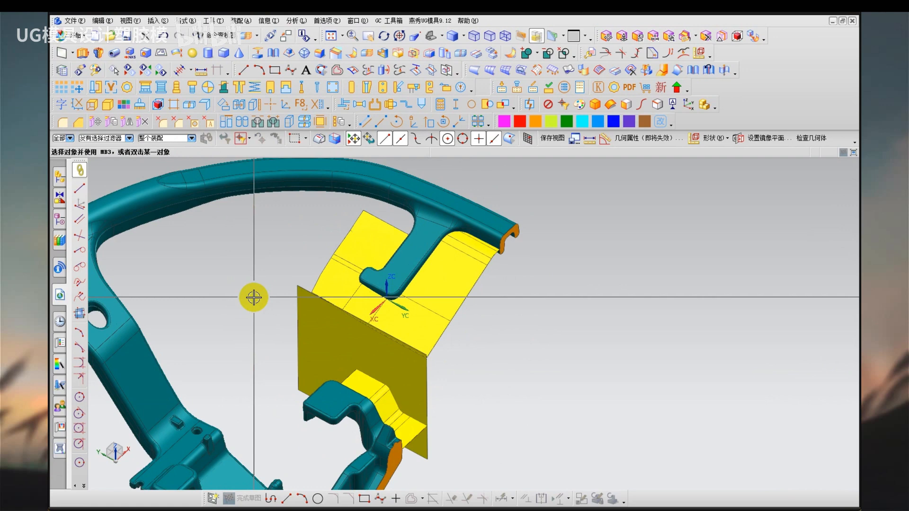
scroll(294, 253, "down", 2)
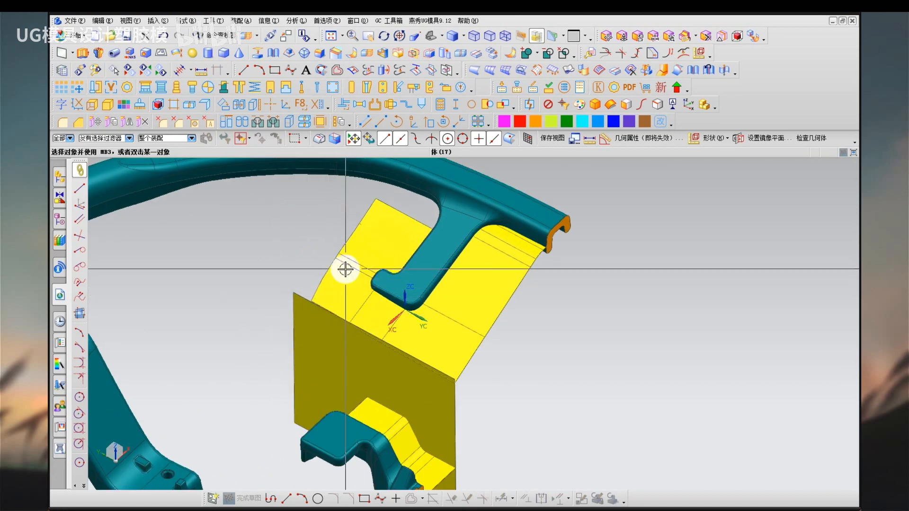
middle_click_drag(345, 269, 362, 289)
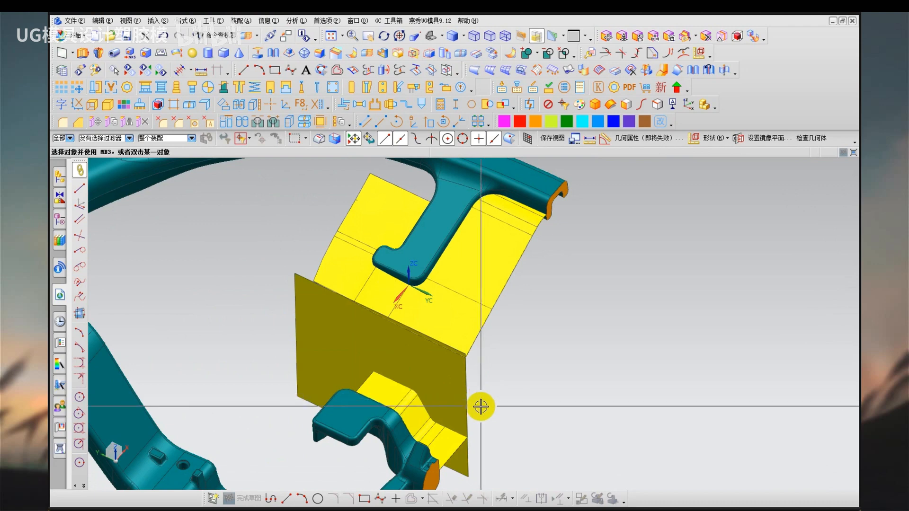
middle_click_drag(301, 280, 275, 242)
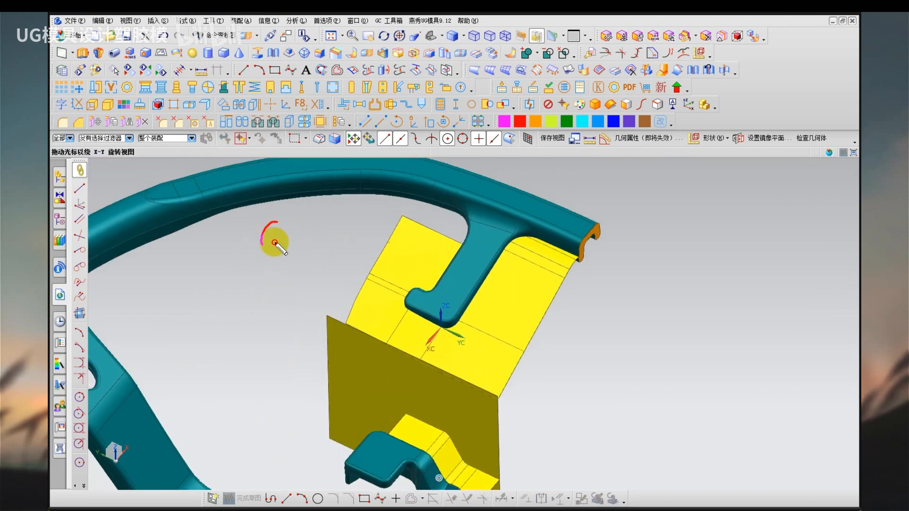
left_click_drag(274, 242, 278, 221)
mouse_move(415, 423)
left_mouse_down()
mouse_move(430, 431)
mouse_move(428, 411)
left_mouse_up()
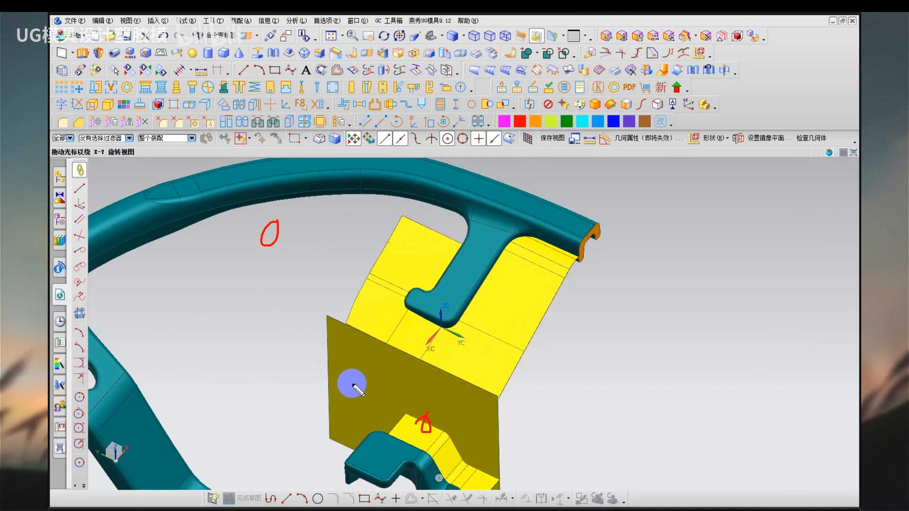
middle_click_drag(284, 380, 273, 336, "shift")
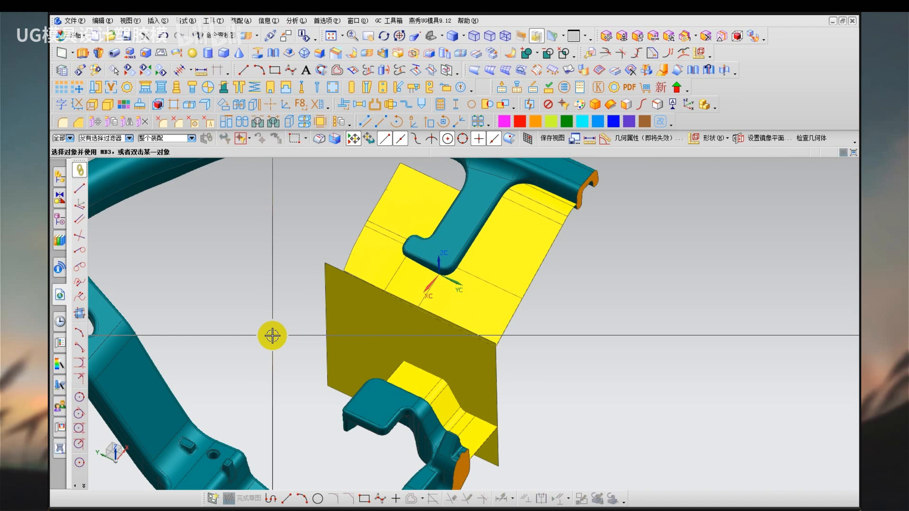
middle_click_drag(299, 237, 349, 290)
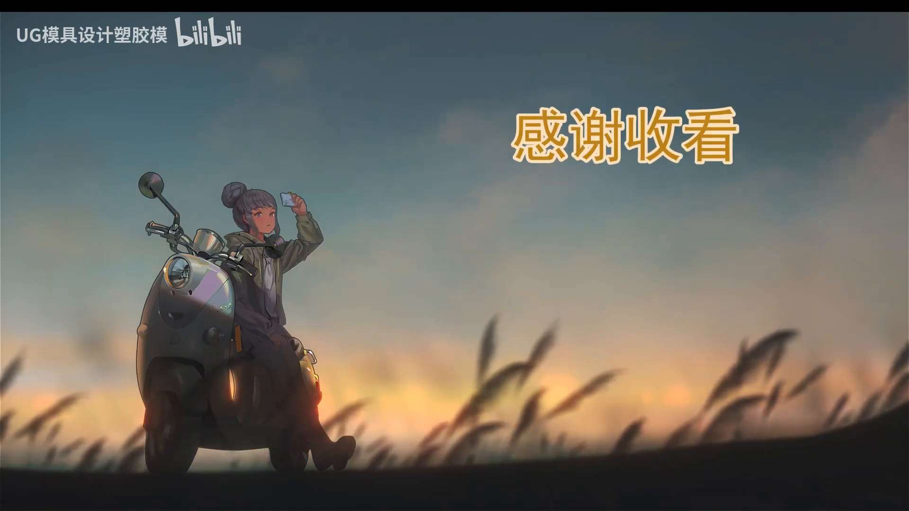